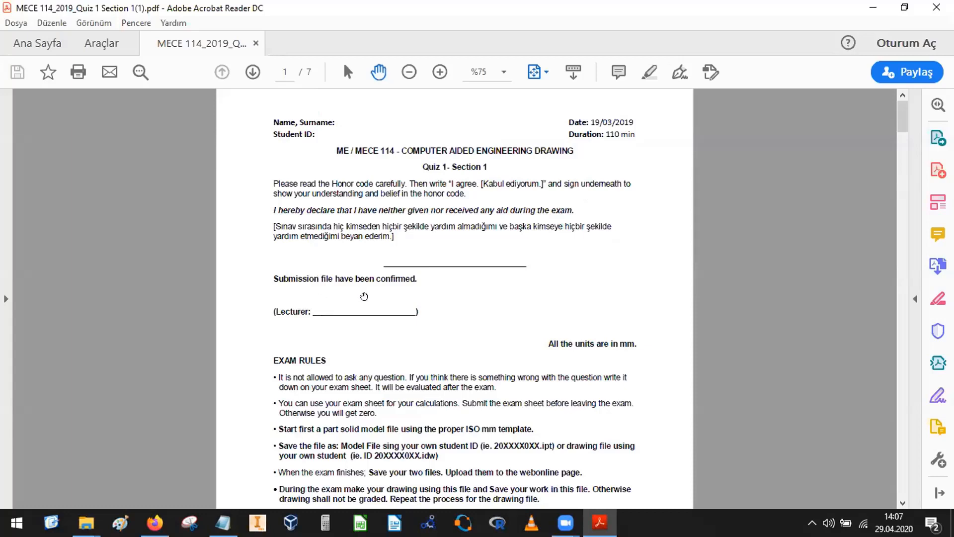
Bring up the Question 1 wrench drawing in the quiz PDF and place the PDF and Inventor windows side by side
{"action": "scroll", "coordinate": [364, 296], "scroll_direction": "down", "scroll_amount": 5}
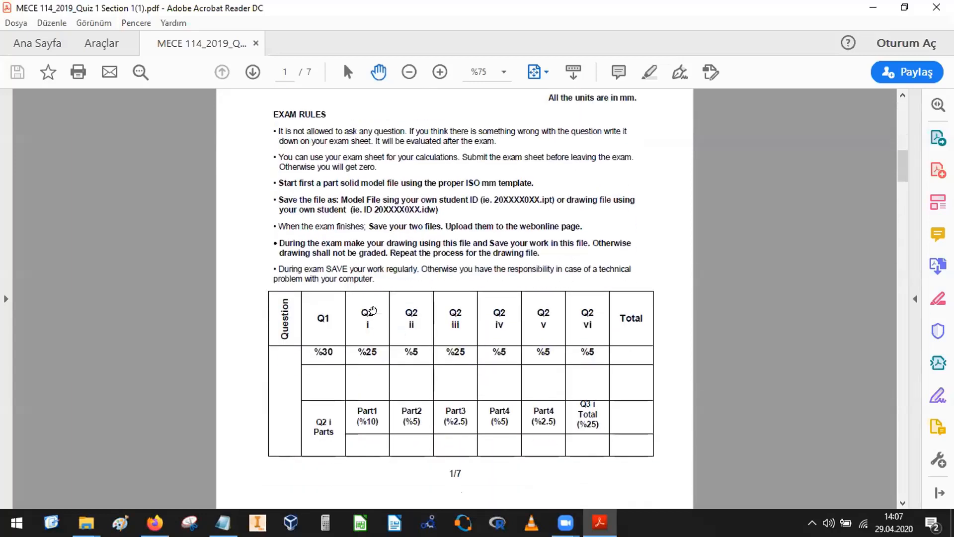
{"action": "scroll", "coordinate": [372, 311], "scroll_direction": "down", "scroll_amount": 10}
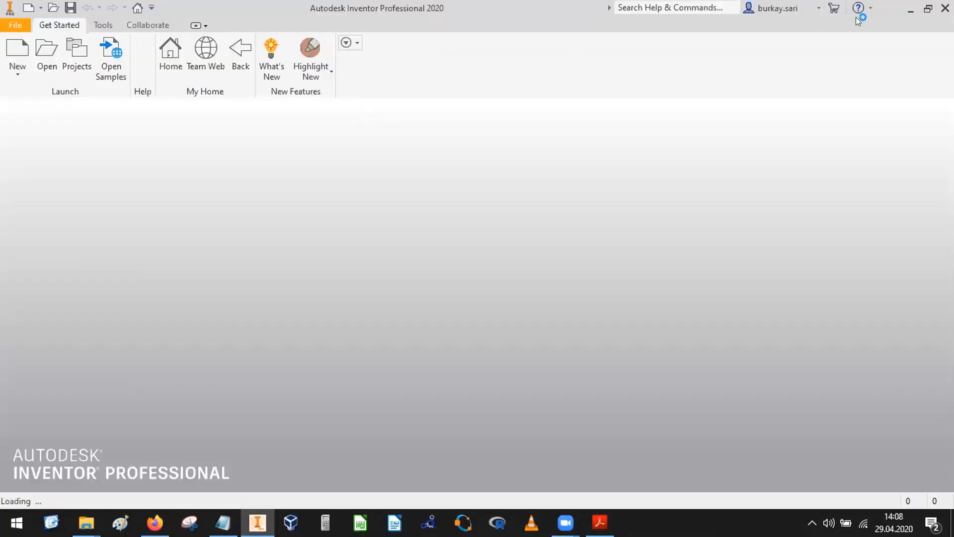
{"action": "left_click", "coordinate": [928, 10]}
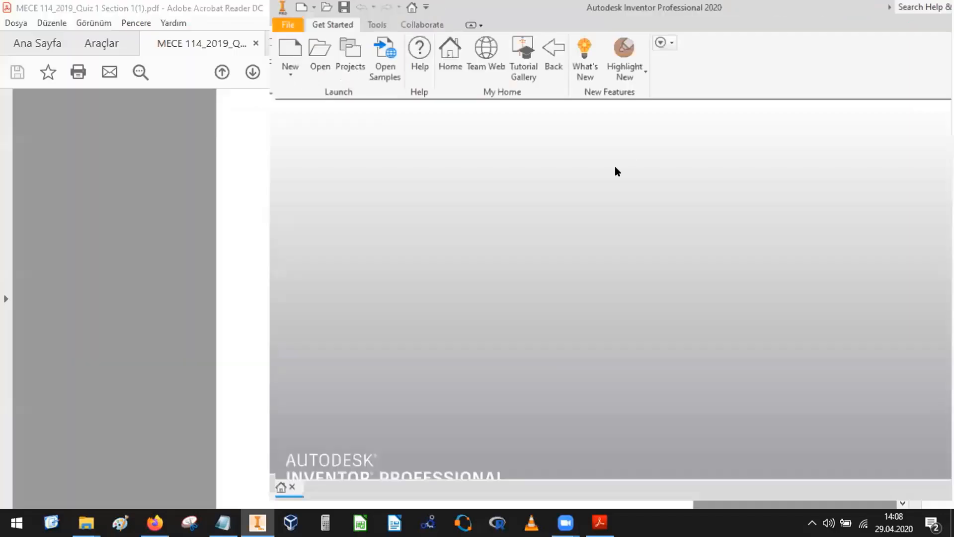
{"action": "left_click", "coordinate": [197, 186]}
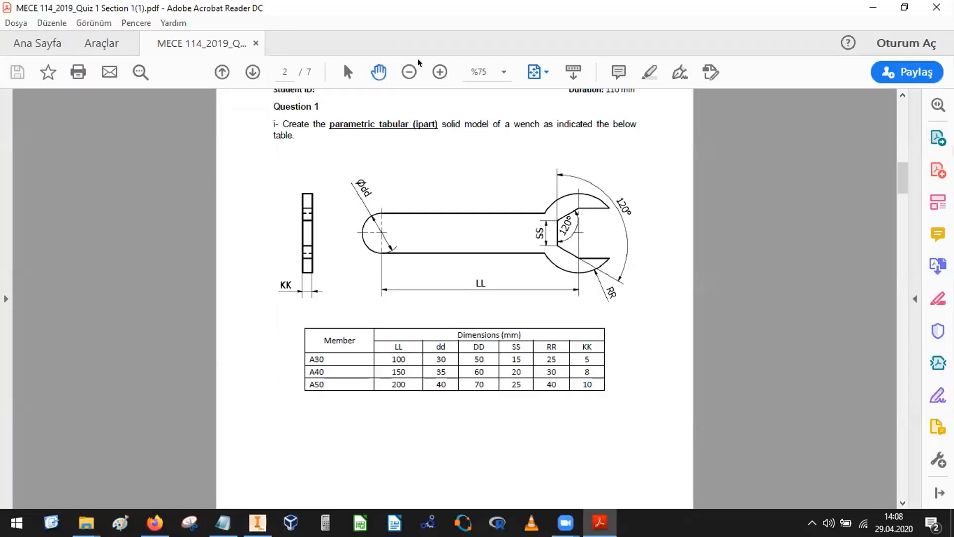
{"action": "double_click", "coordinate": [460, 9]}
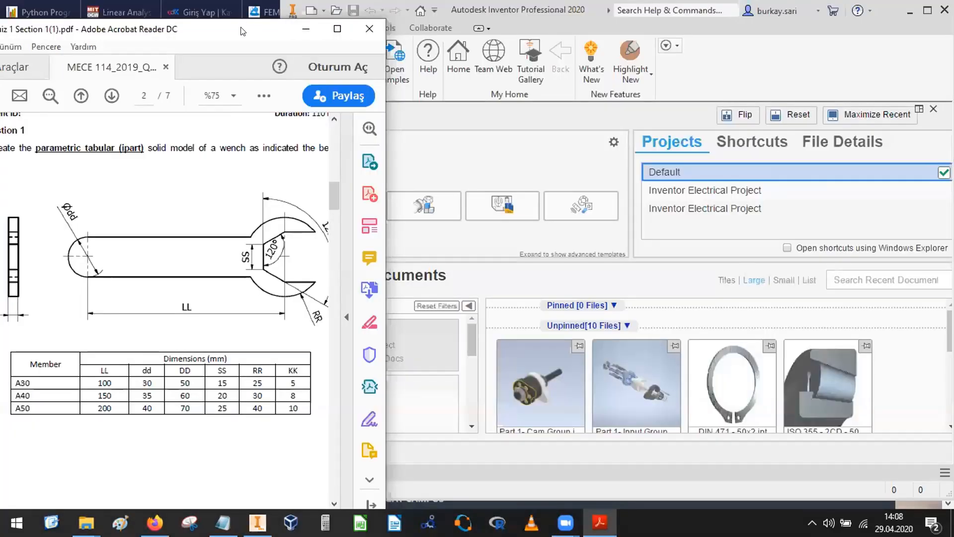
{"action": "left_click_drag", "start_coordinate": [241, 28], "coordinate": [284, 13]}
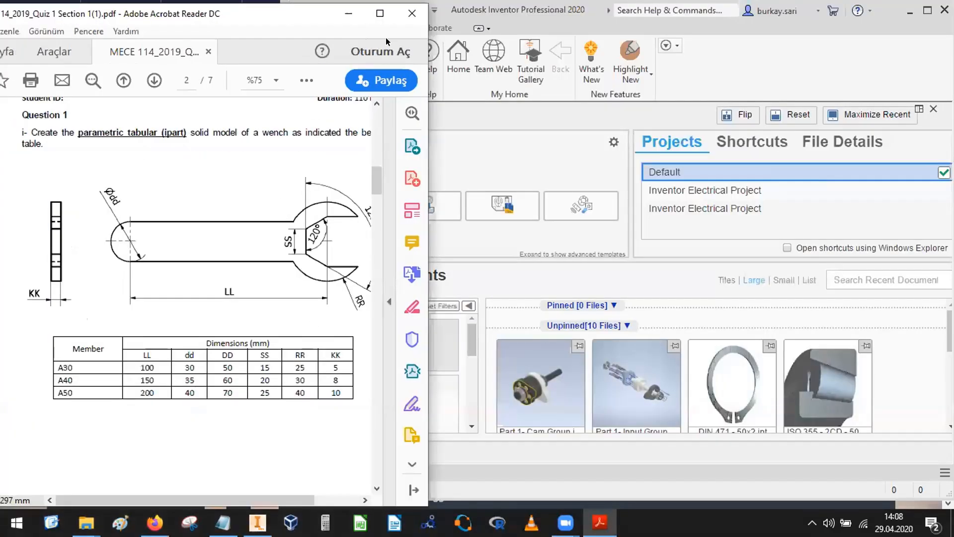
{"action": "left_click", "coordinate": [557, 15]}
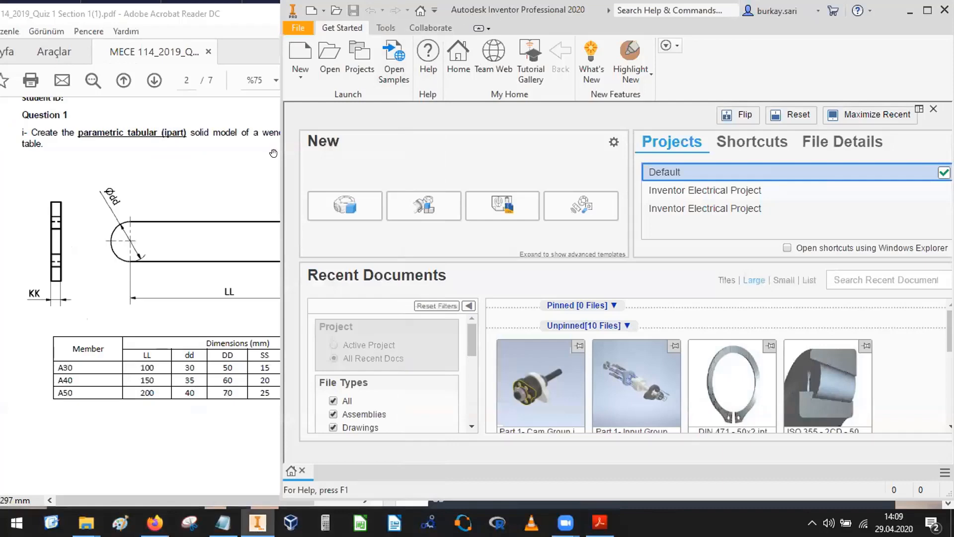
{"action": "left_click_drag", "start_coordinate": [277, 153], "coordinate": [363, 154]}
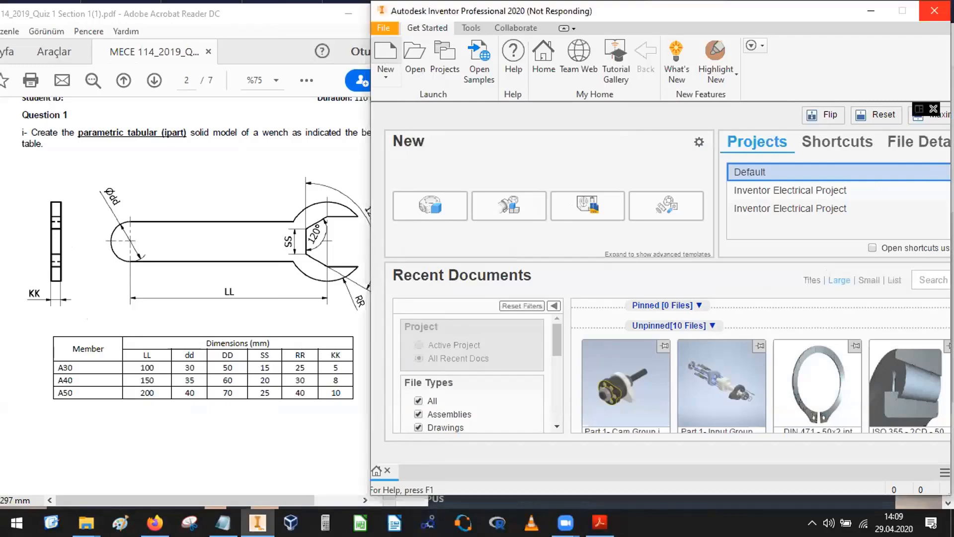
Create a new part from the metric Standard (mm).ipt template
{"action": "left_click", "coordinate": [600, 522]}
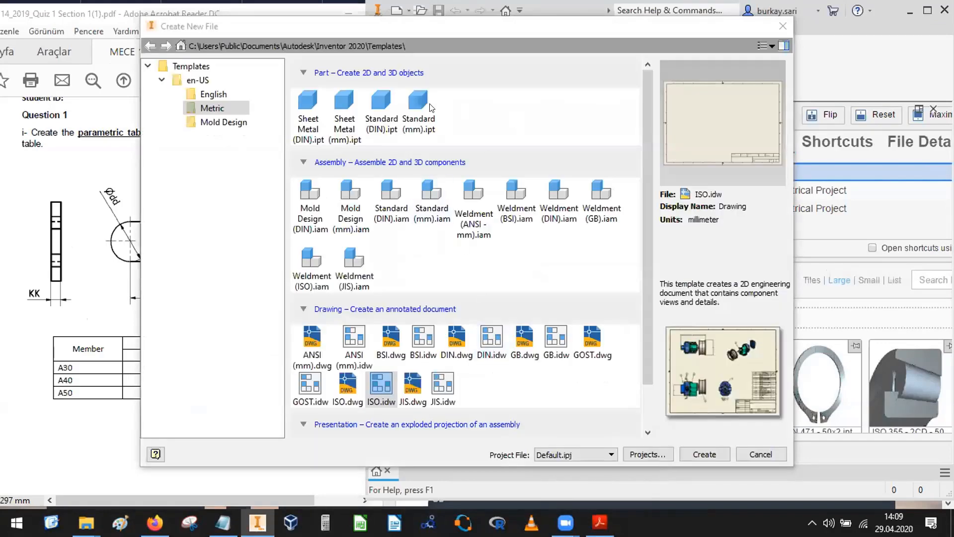
{"action": "left_click", "coordinate": [418, 108]}
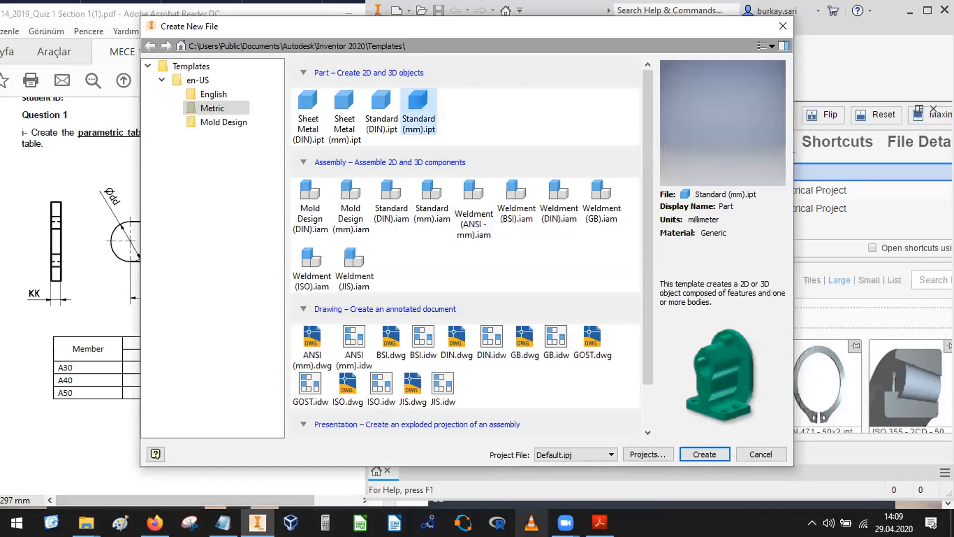
{"action": "left_click", "coordinate": [566, 522]}
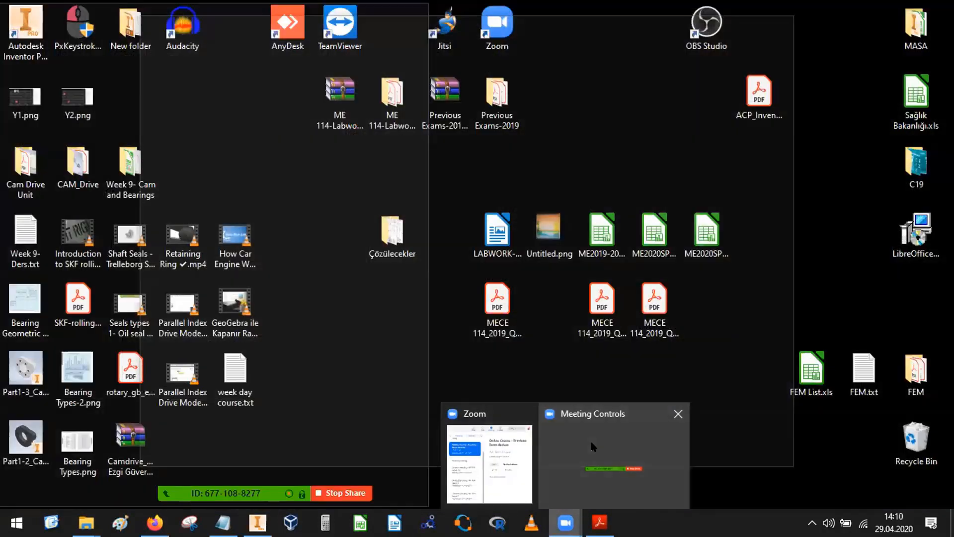
{"action": "left_click", "coordinate": [591, 446]}
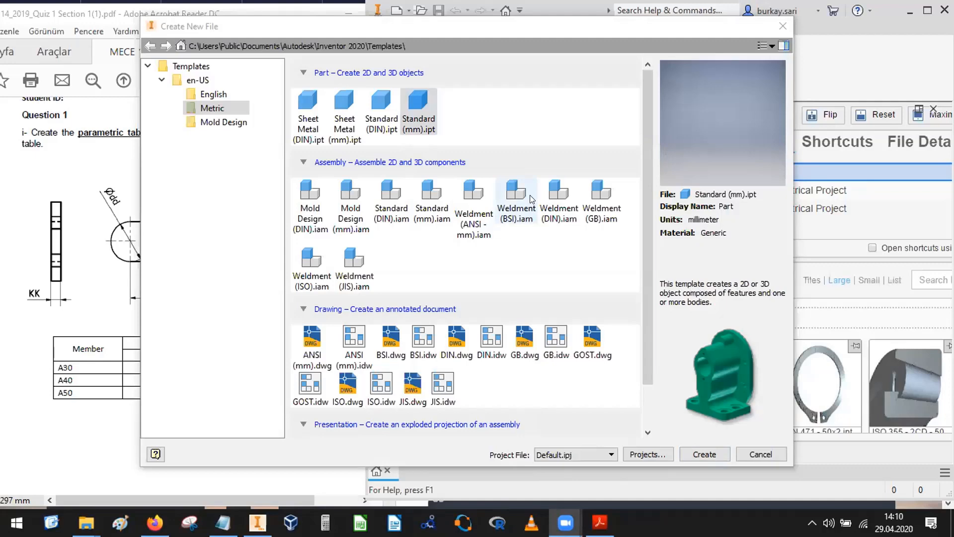
{"action": "double_click", "coordinate": [417, 105]}
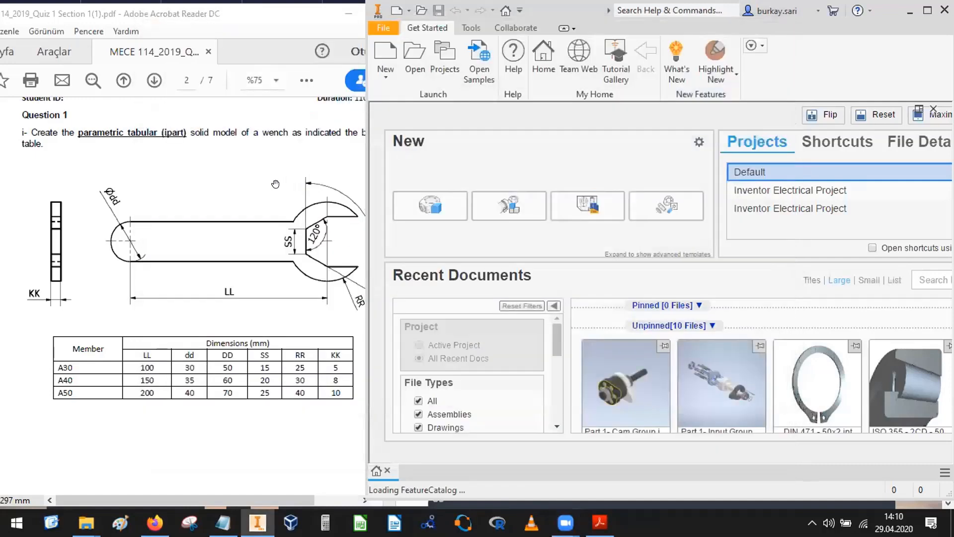
Reposition the PDF page so the whole wrench drawing and its dimension table can be read, and return to Inventor
{"action": "left_click", "coordinate": [278, 184]}
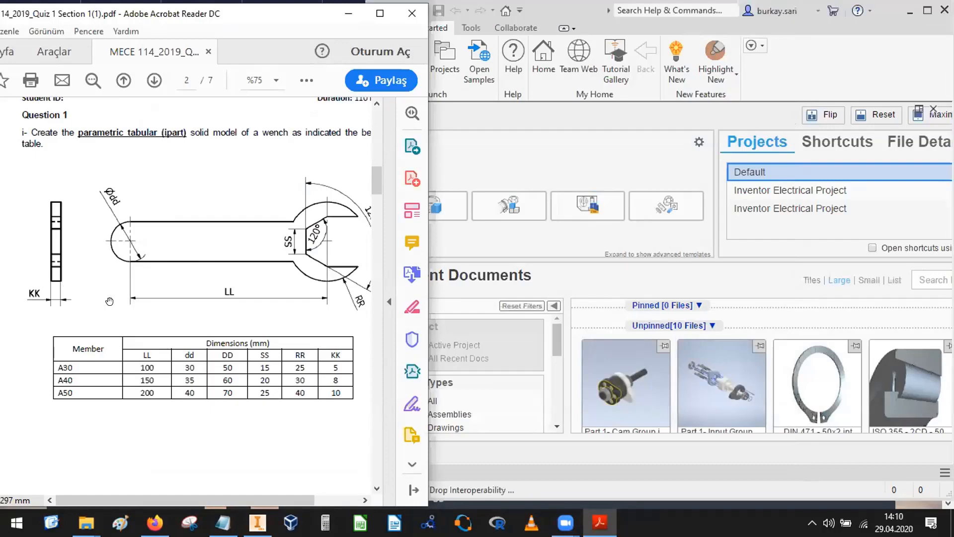
{"action": "left_click_drag", "start_coordinate": [155, 277], "coordinate": [135, 267]}
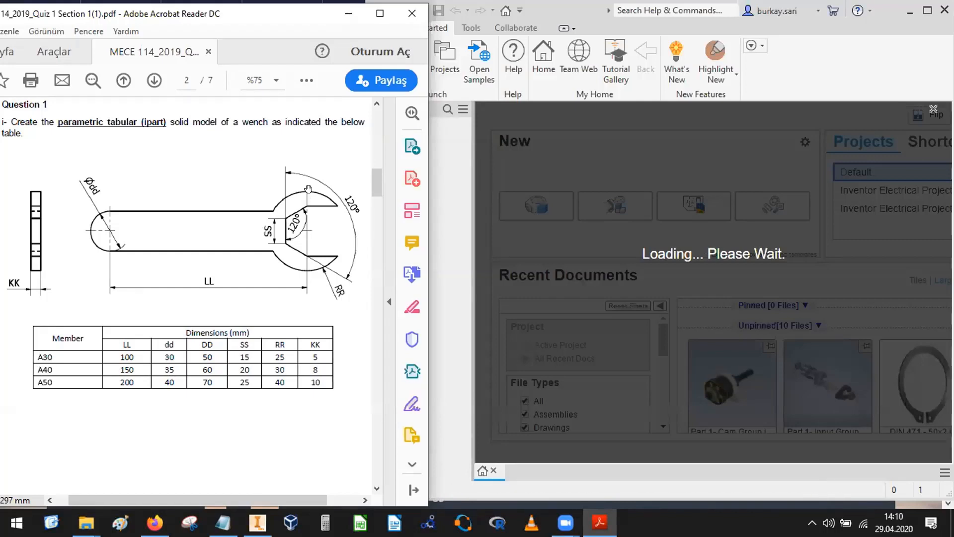
{"action": "left_click", "coordinate": [872, 54]}
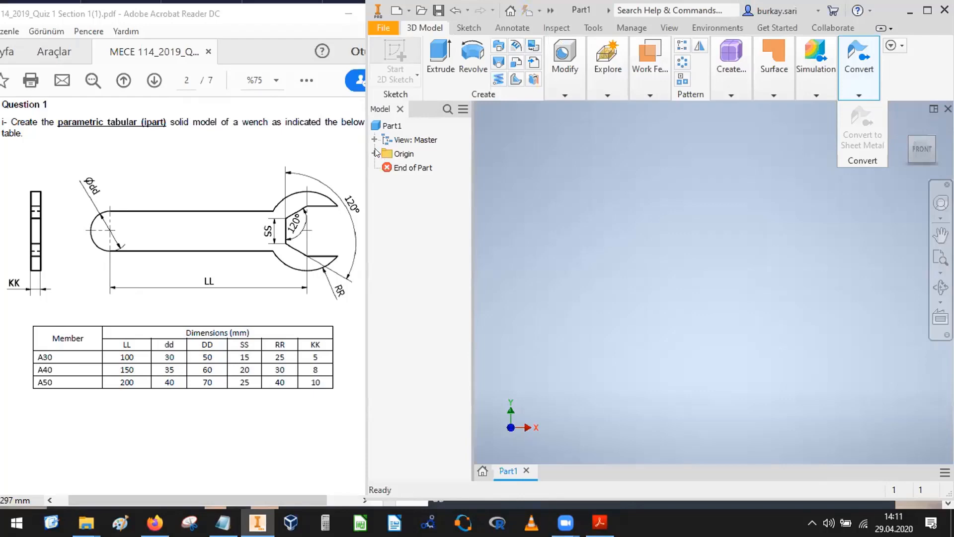
Make the part's origin Center Point and XY Plane visible
{"action": "left_click", "coordinate": [375, 154]}
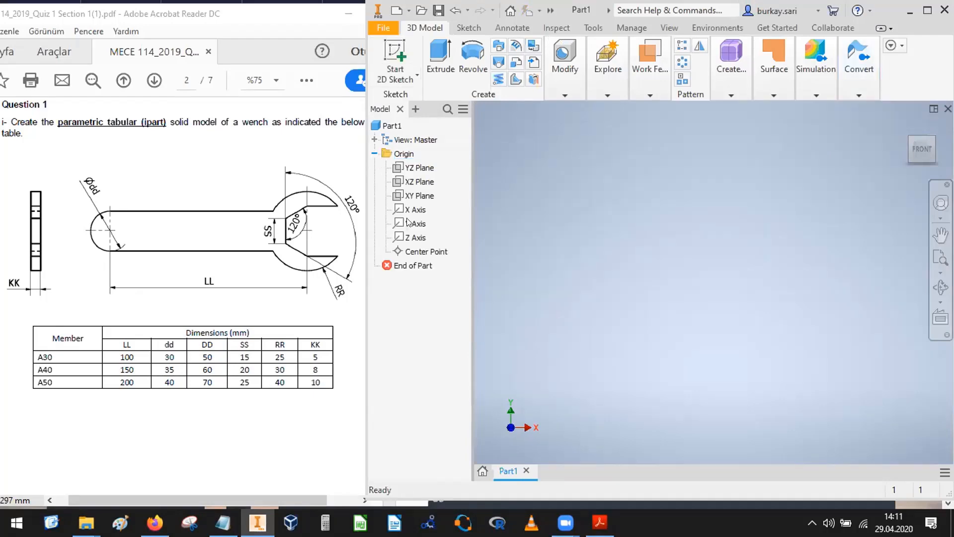
{"action": "right_click", "coordinate": [418, 252]}
{"action": "left_click", "coordinate": [449, 319]}
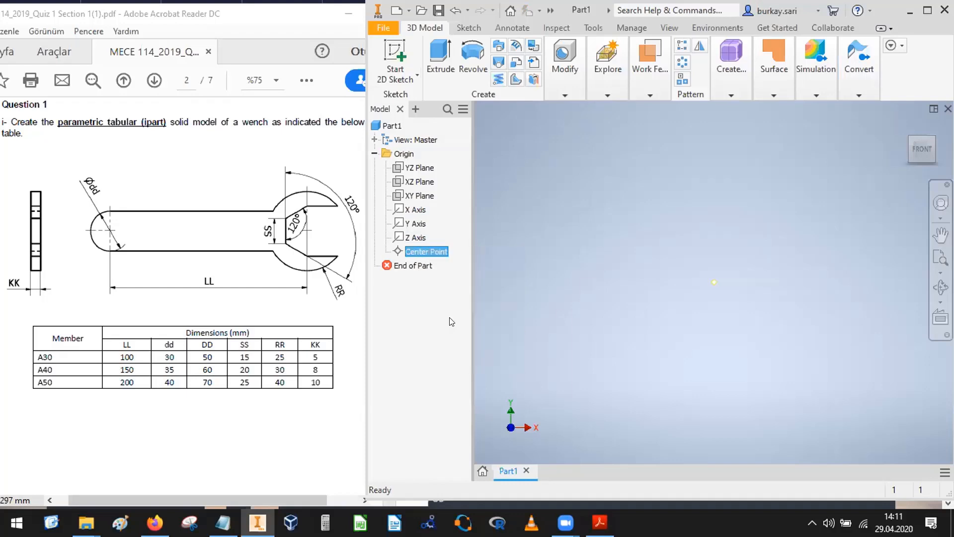
{"action": "right_click", "coordinate": [418, 196]}
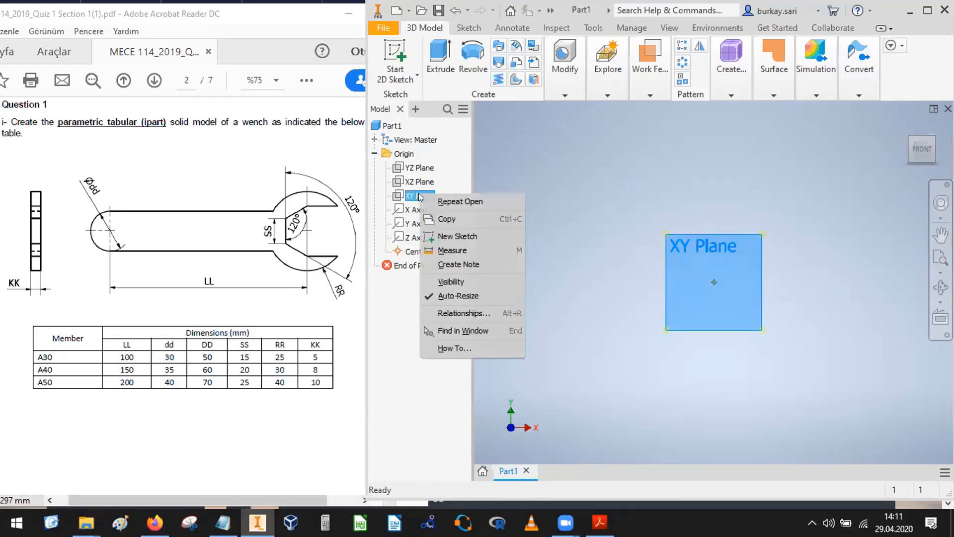
{"action": "left_click", "coordinate": [457, 282]}
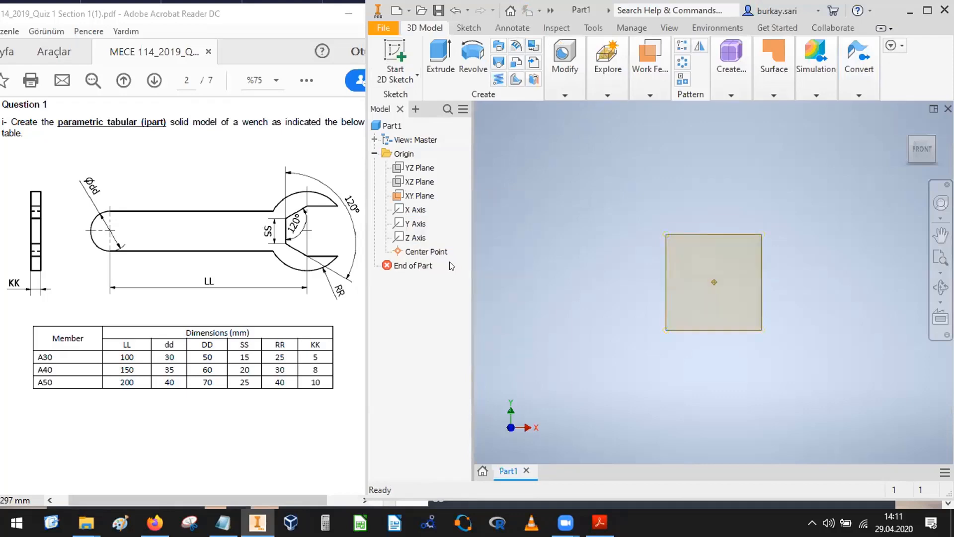
Start a 2D sketch on the XY Plane and draw a circle centred on the origin for the wrench head
{"action": "left_click", "coordinate": [397, 50]}
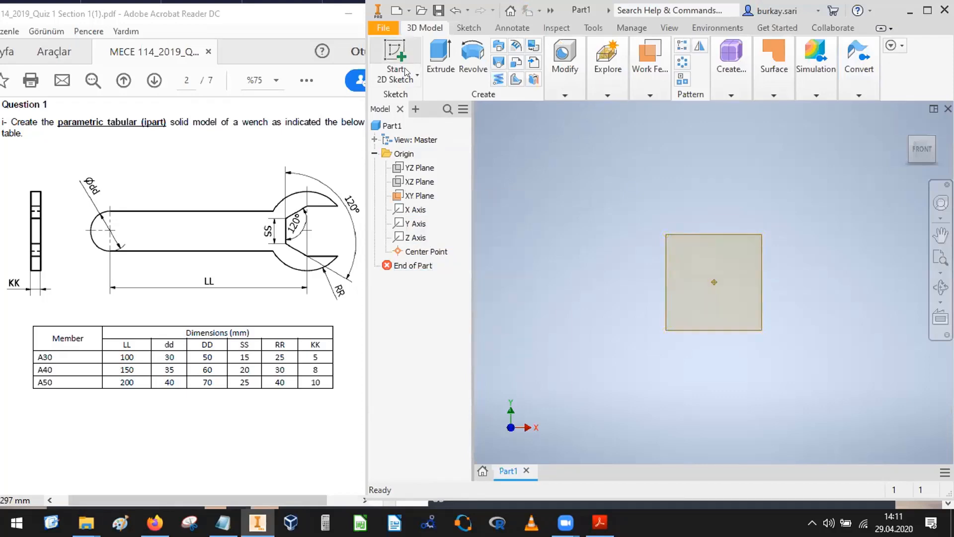
{"action": "left_click", "coordinate": [677, 232]}
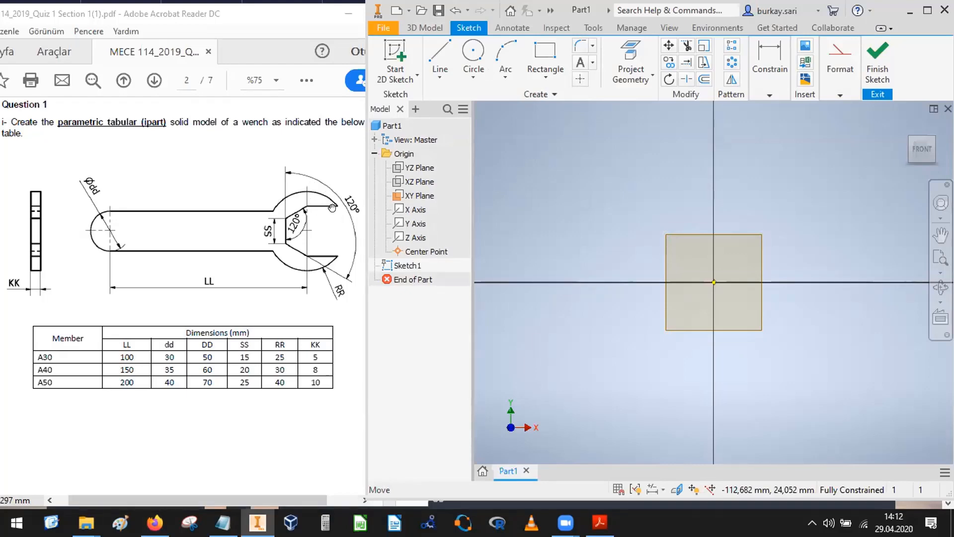
{"action": "left_click", "coordinate": [474, 52]}
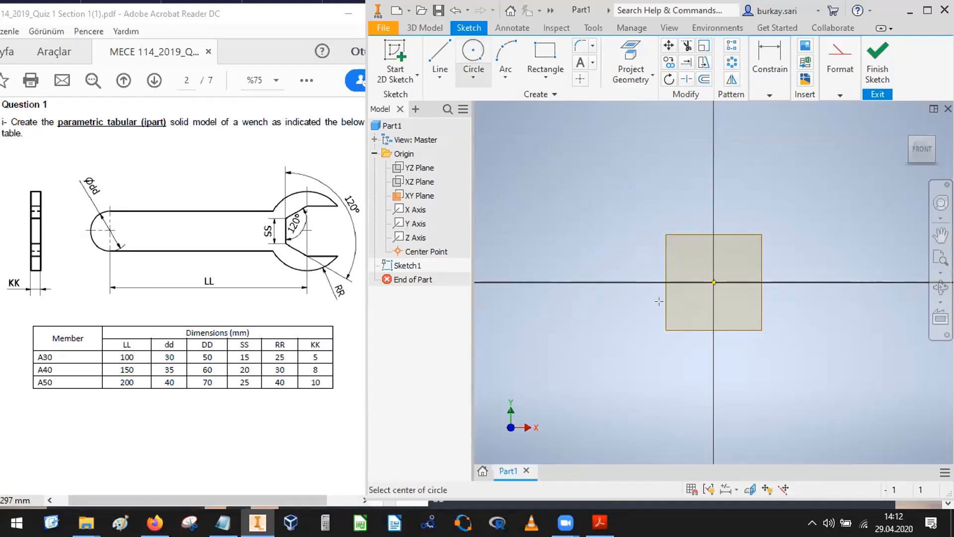
{"action": "left_click", "coordinate": [712, 277]}
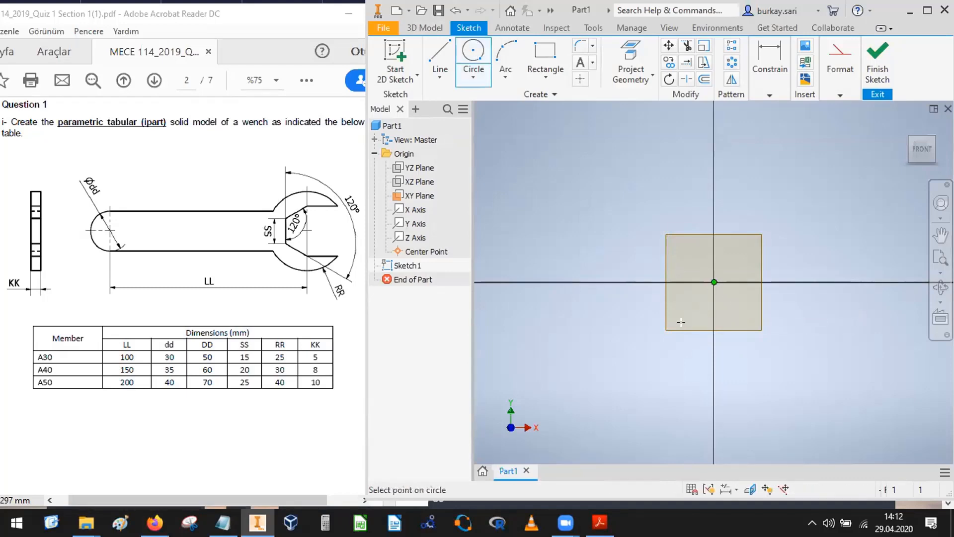
{"action": "left_click", "coordinate": [670, 350]}
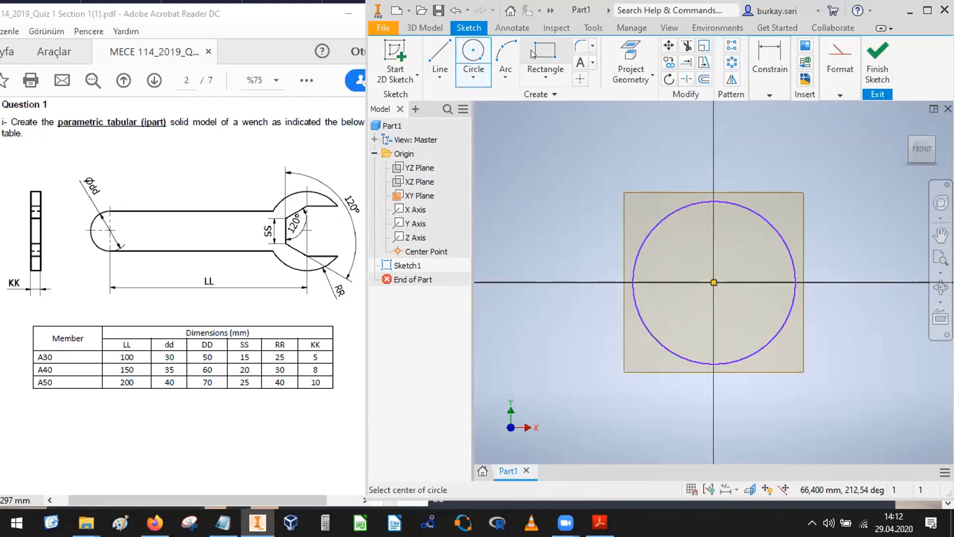
Draw an inscribed six-sided polygon centred on the origin inside the circle
{"action": "left_click", "coordinate": [543, 76]}
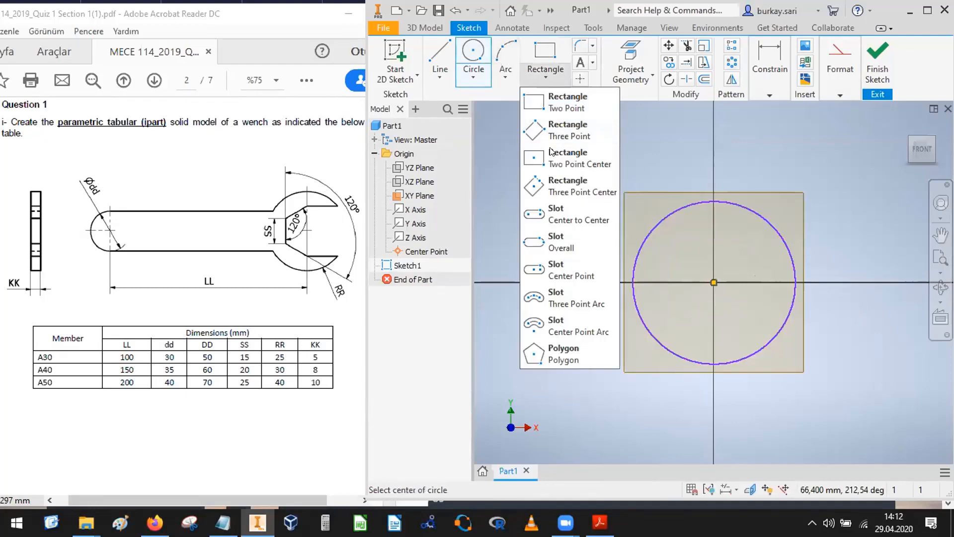
{"action": "left_click", "coordinate": [550, 356]}
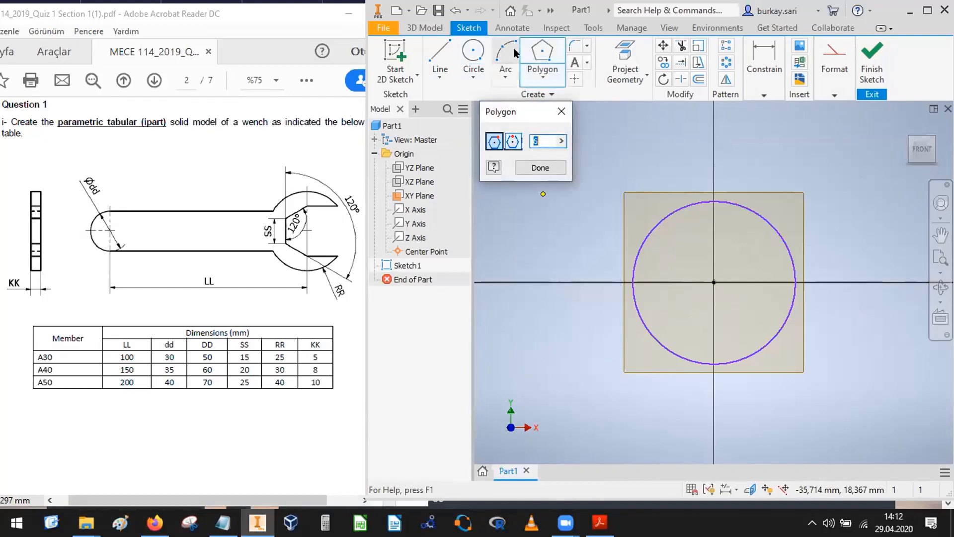
{"action": "left_click", "coordinate": [542, 76]}
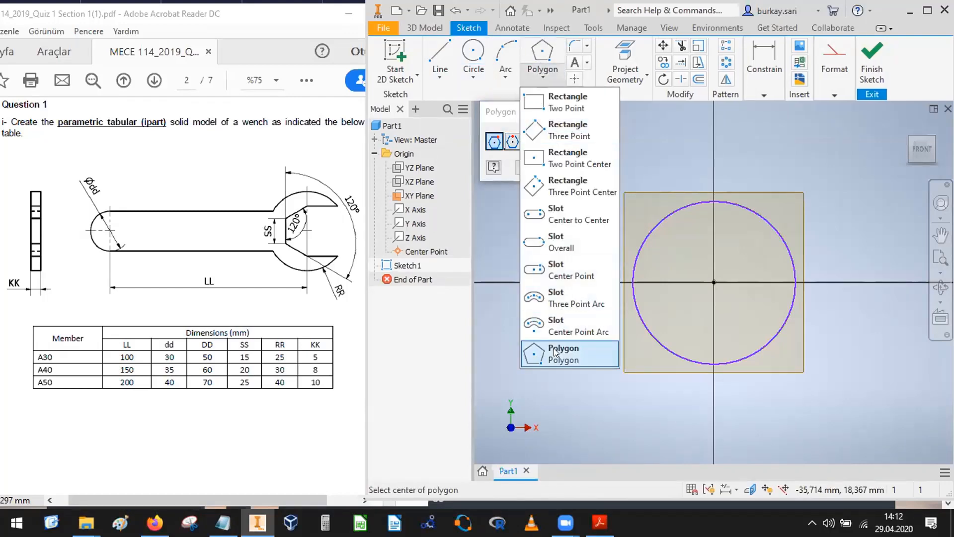
{"action": "left_click", "coordinate": [503, 112]}
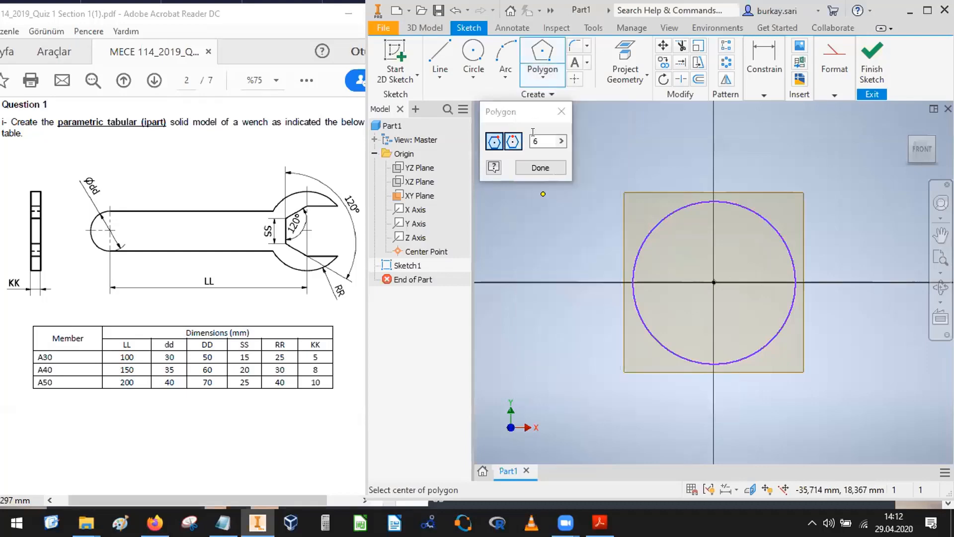
{"action": "double_click", "coordinate": [534, 141]}
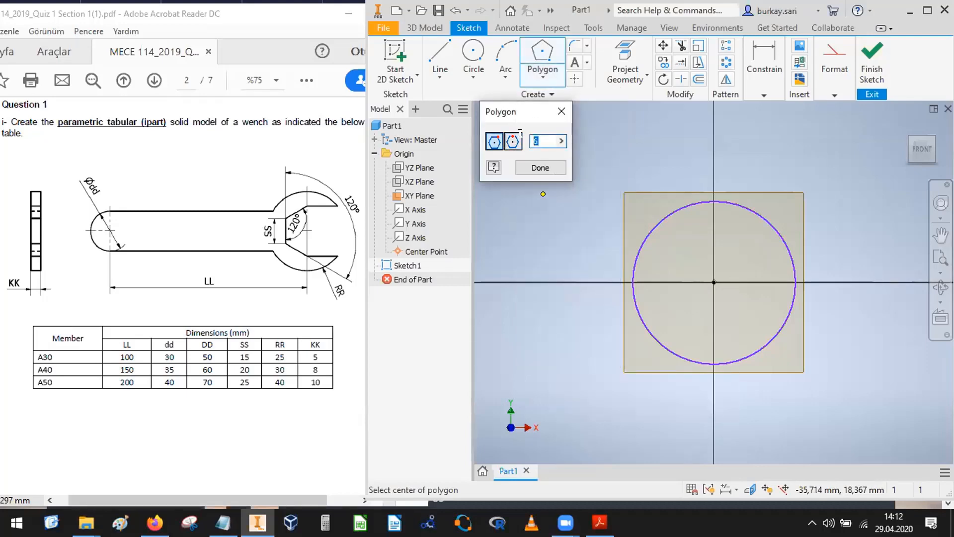
{"action": "left_click", "coordinate": [714, 282]}
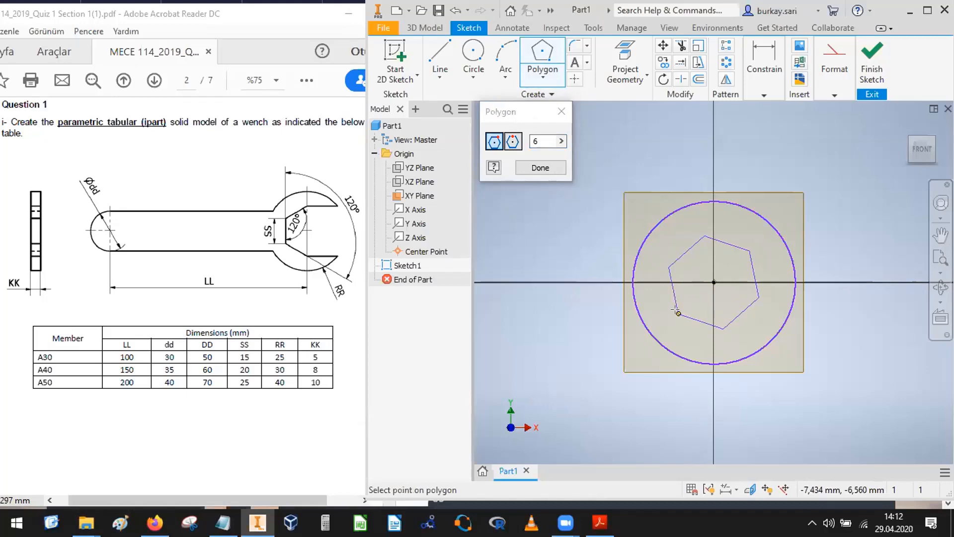
{"action": "left_click", "coordinate": [678, 314]}
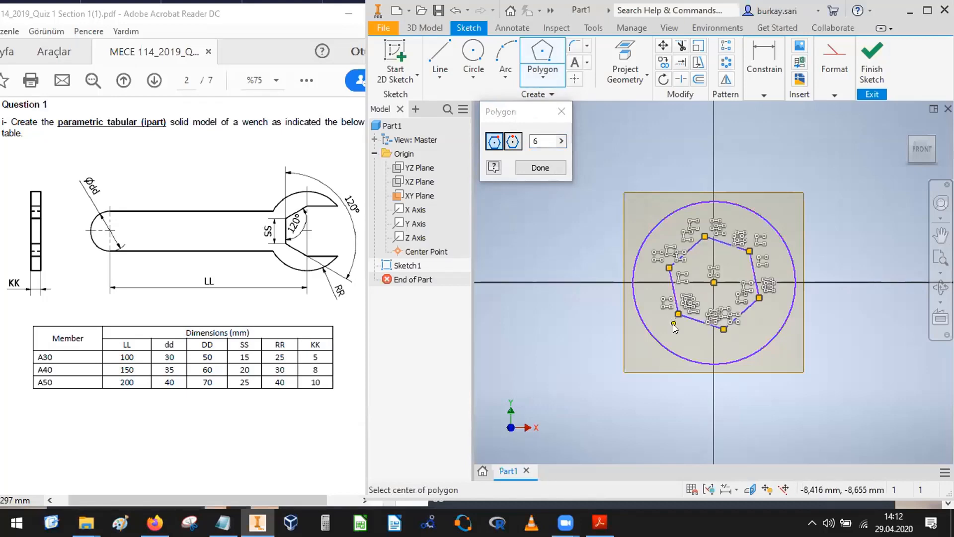
{"action": "key", "text": "Escape"}
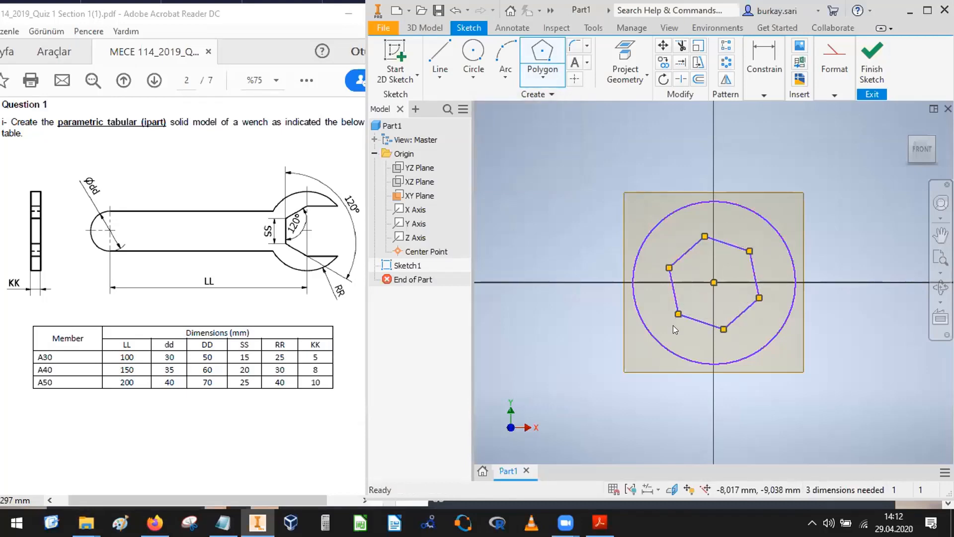
Constrain the left side of the hexagon to be vertical
{"action": "left_click", "coordinate": [764, 95]}
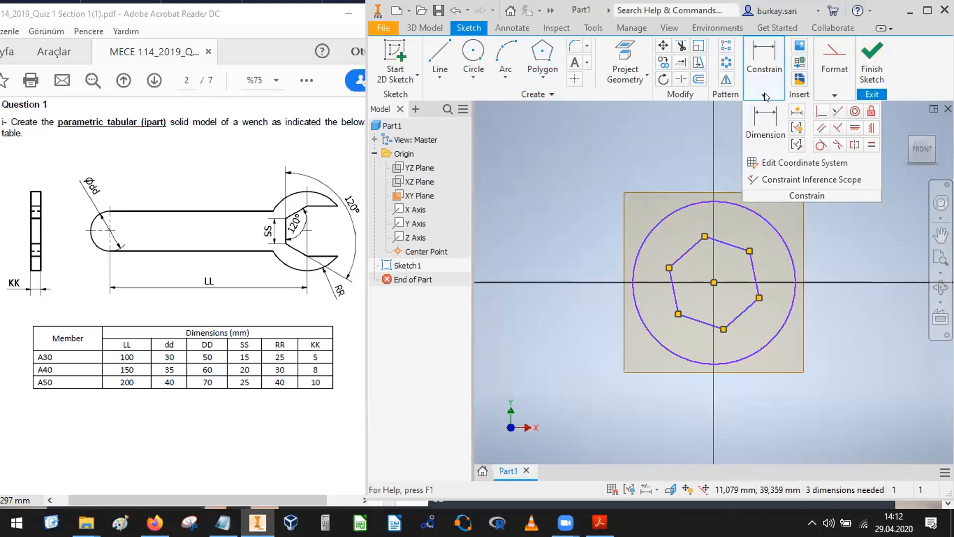
{"action": "left_click", "coordinate": [870, 129]}
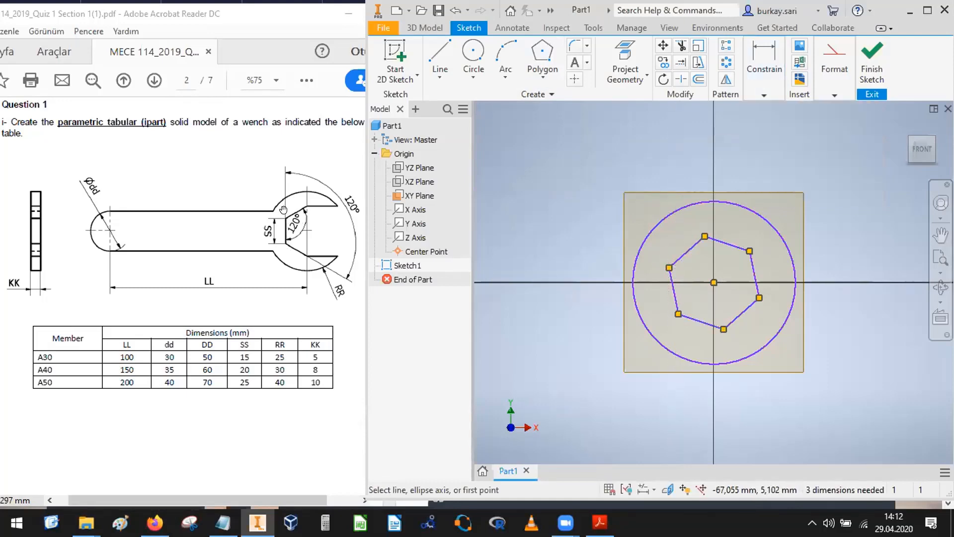
{"action": "left_click", "coordinate": [764, 94]}
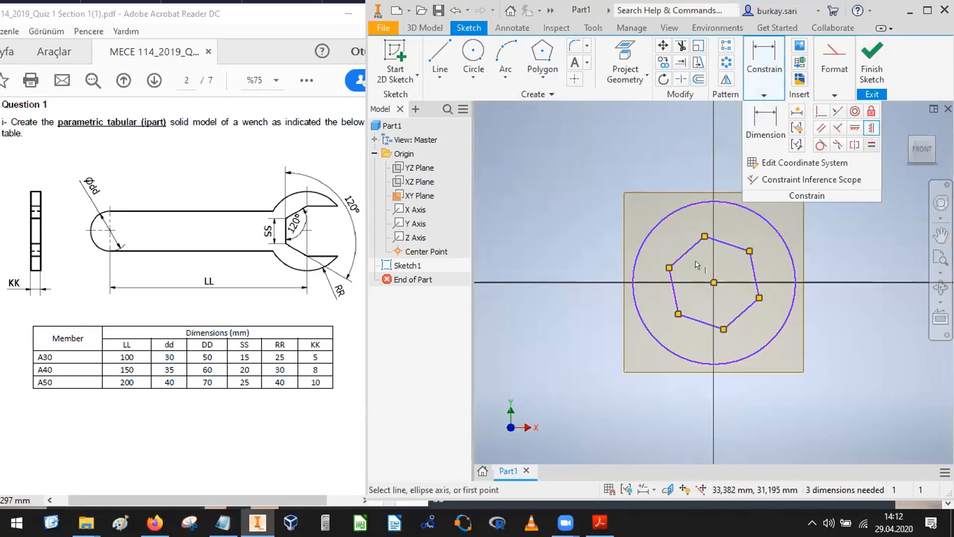
{"action": "left_click", "coordinate": [668, 279]}
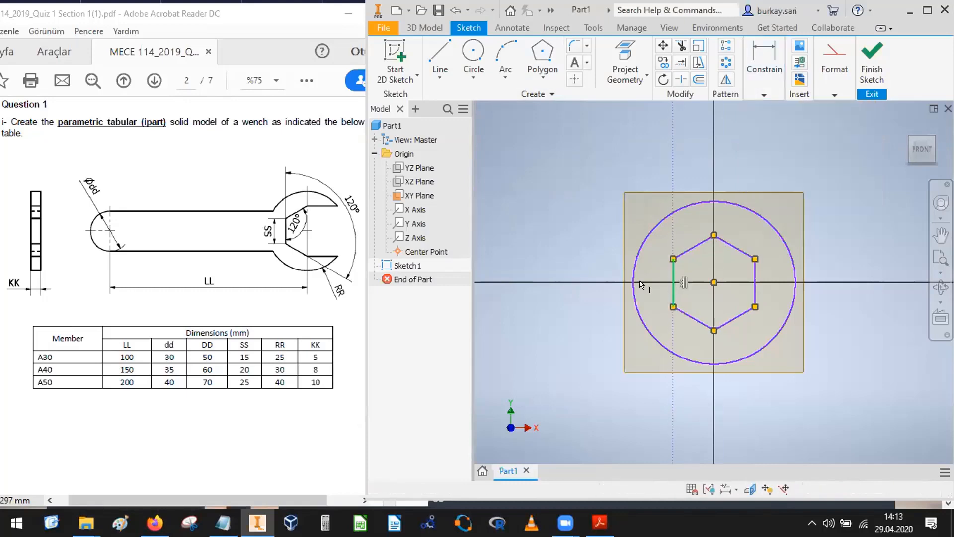
{"action": "key", "text": "Escape"}
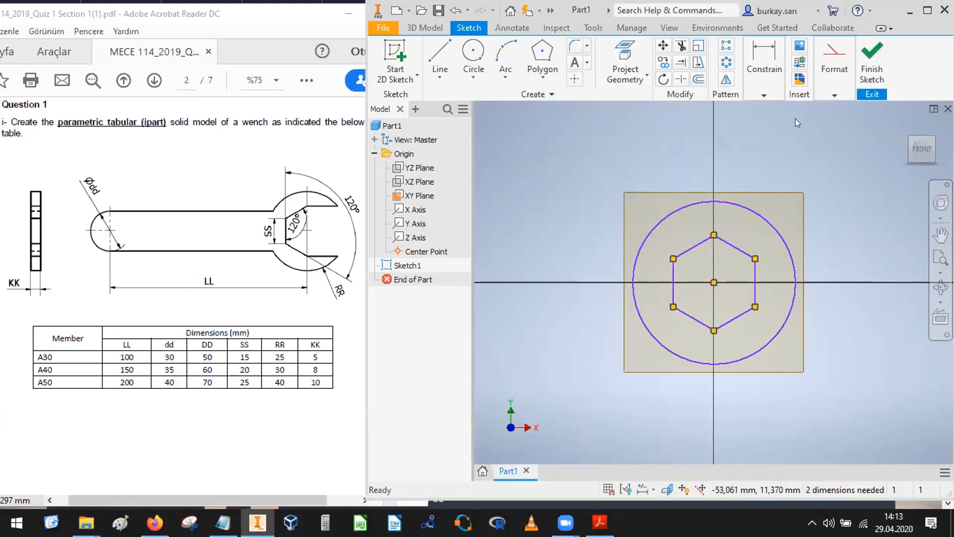
Draw a horizontal line about 79 mm long from the origin toward the handle end and convert it to construction geometry
{"action": "scroll", "coordinate": [835, 178], "scroll_direction": "down", "scroll_amount": 2}
{"action": "scroll", "coordinate": [835, 177], "scroll_direction": "down", "scroll_amount": 2}
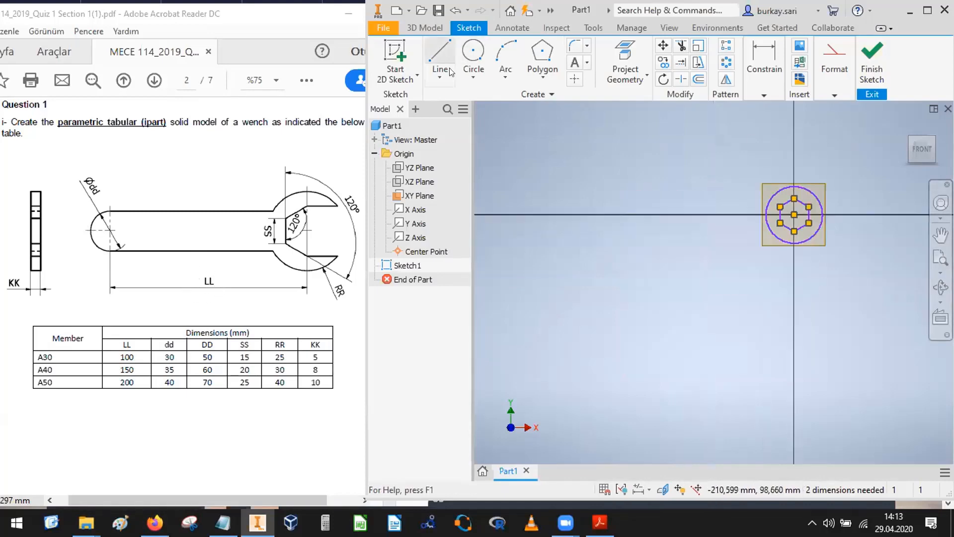
{"action": "left_click", "coordinate": [440, 54]}
{"action": "left_click", "coordinate": [794, 214]}
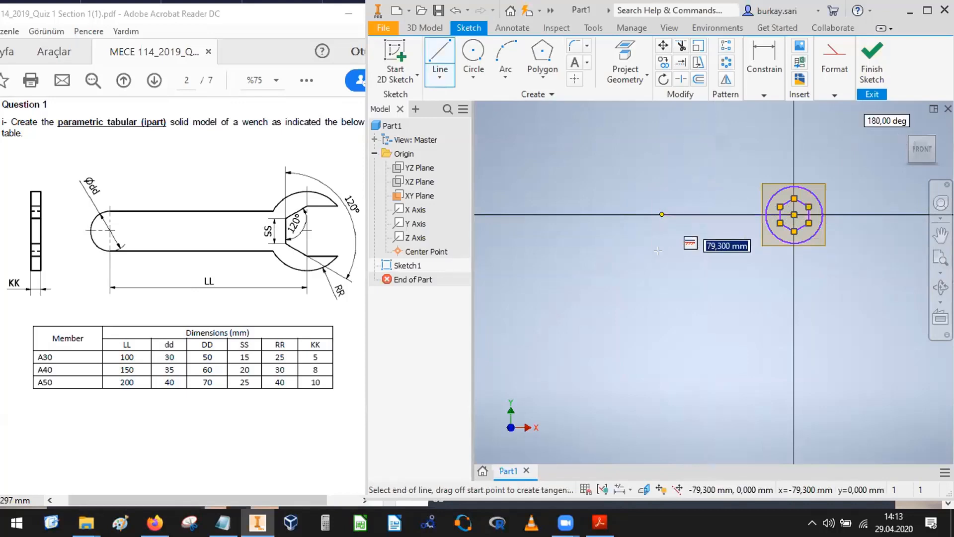
{"action": "left_click", "coordinate": [661, 214]}
{"action": "key", "text": "Escape"}
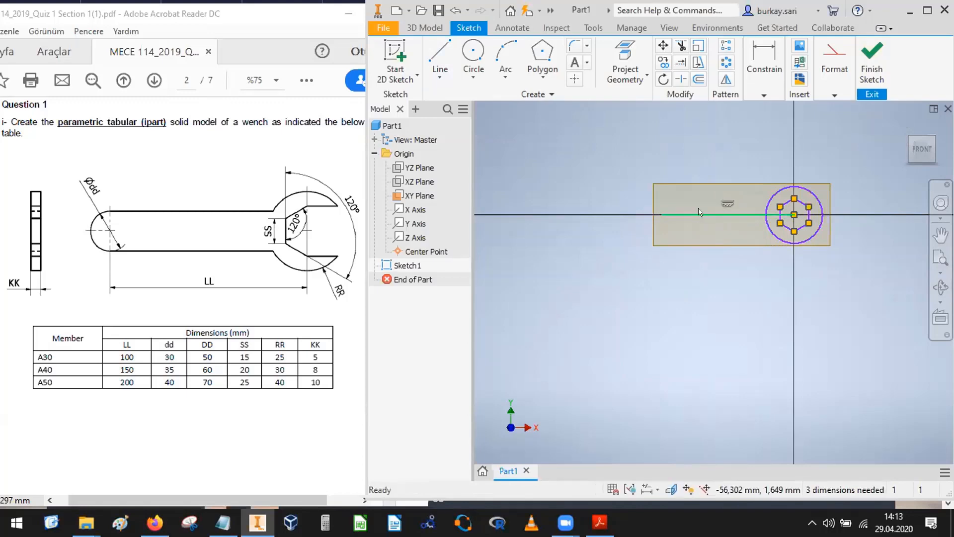
{"action": "right_click", "coordinate": [718, 214]}
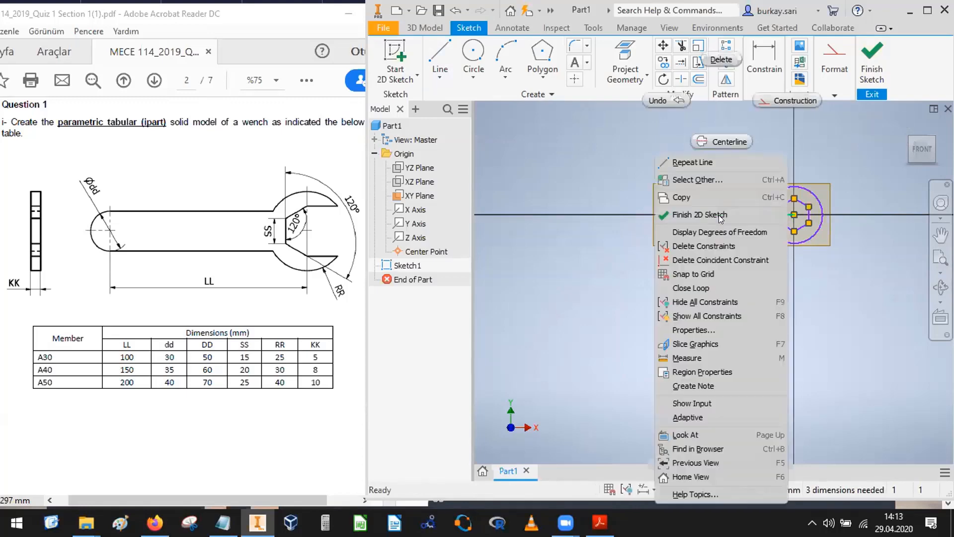
{"action": "left_click", "coordinate": [775, 101]}
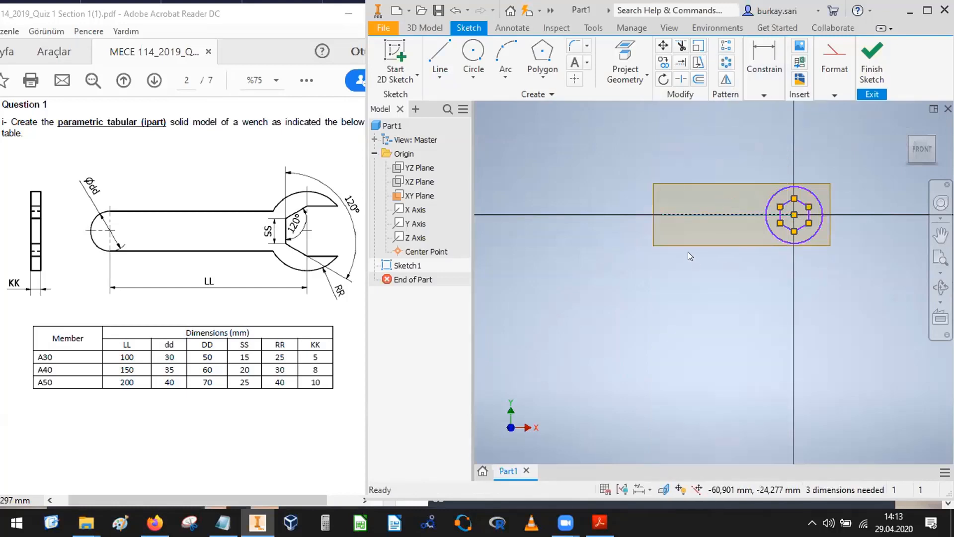
Draw a circle about 24 mm in diameter centred on the left end of the construction line for the handle end
{"action": "left_click", "coordinate": [473, 53]}
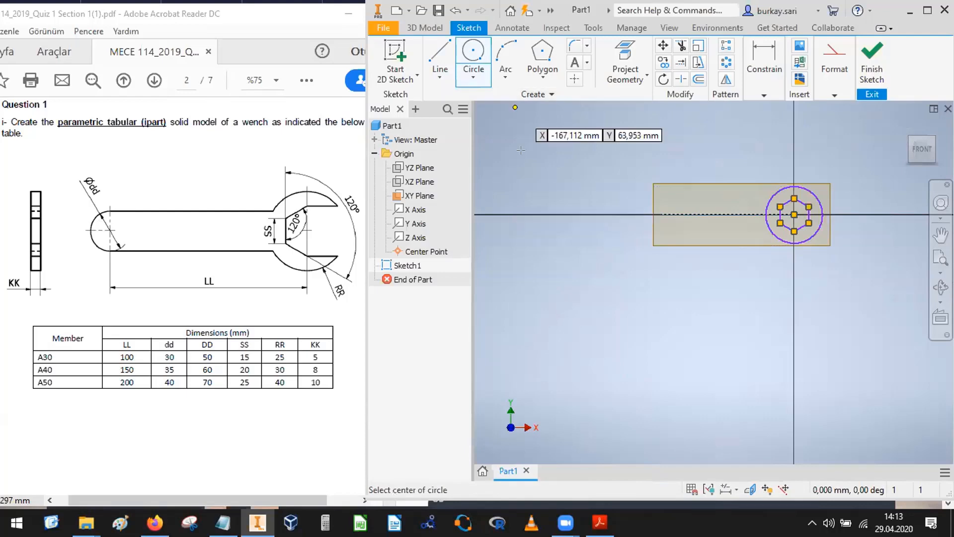
{"action": "left_click", "coordinate": [646, 229]}
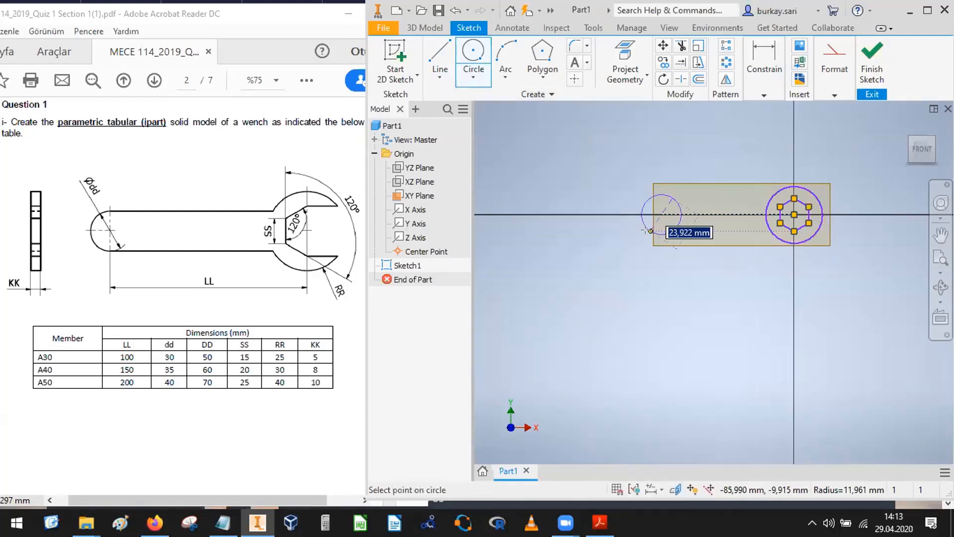
{"action": "left_click", "coordinate": [645, 226]}
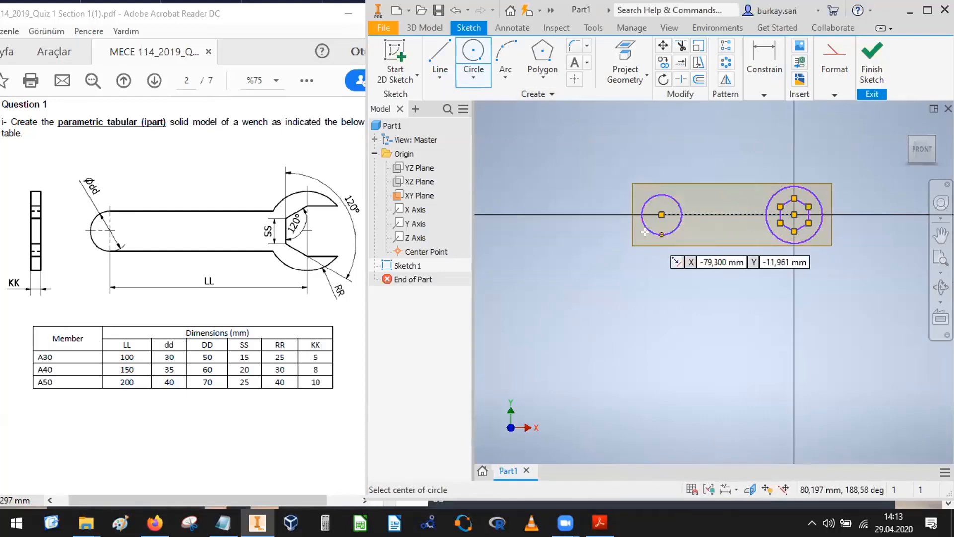
{"action": "key", "text": "Escape"}
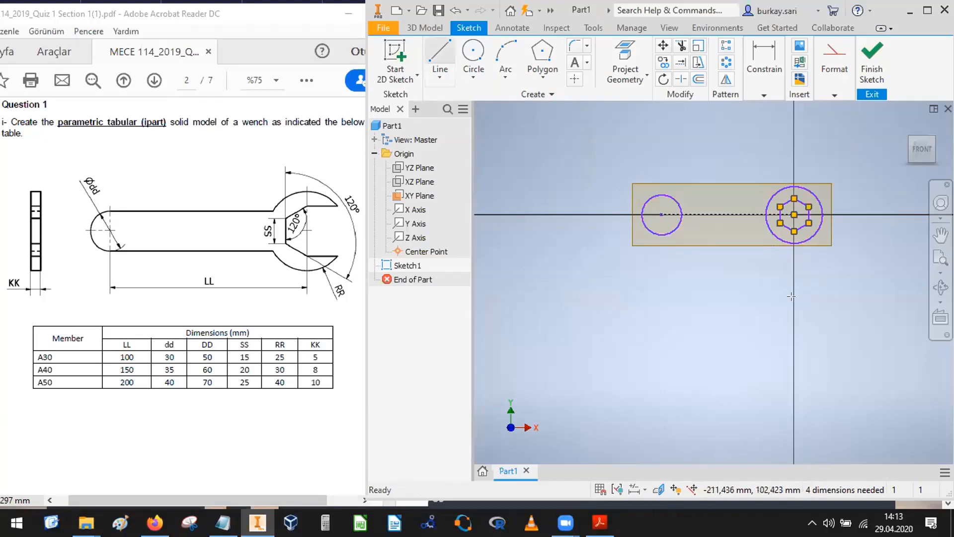
{"action": "left_click", "coordinate": [440, 55]}
{"action": "left_click", "coordinate": [794, 198]}
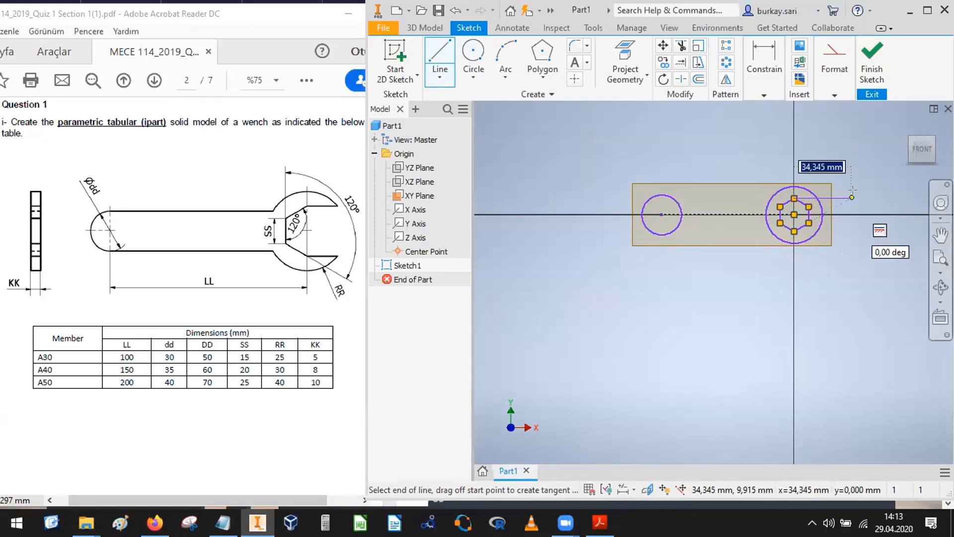
{"action": "key", "text": "Escape"}
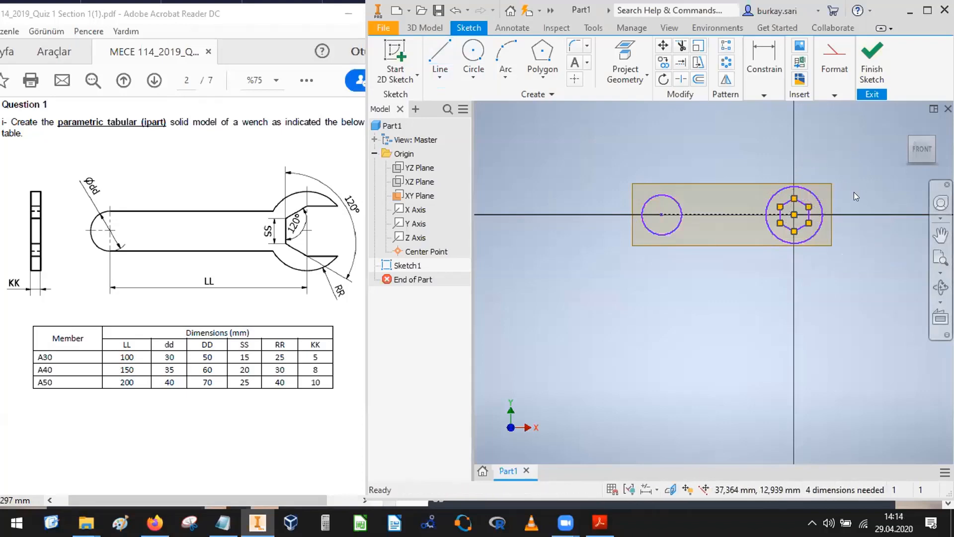
{"action": "scroll", "coordinate": [815, 201], "scroll_direction": "down", "scroll_amount": 3}
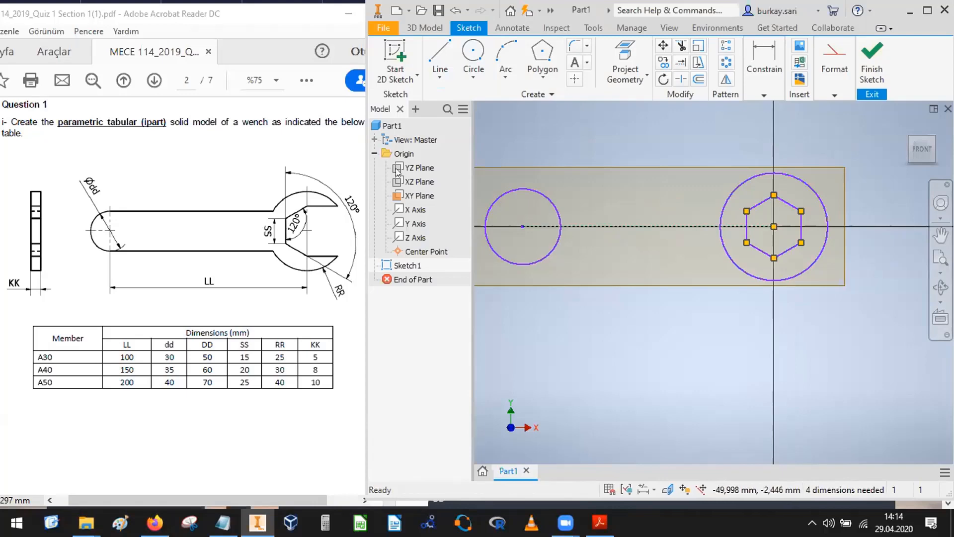
{"action": "scroll", "coordinate": [675, 178], "scroll_direction": "up", "scroll_amount": 2}
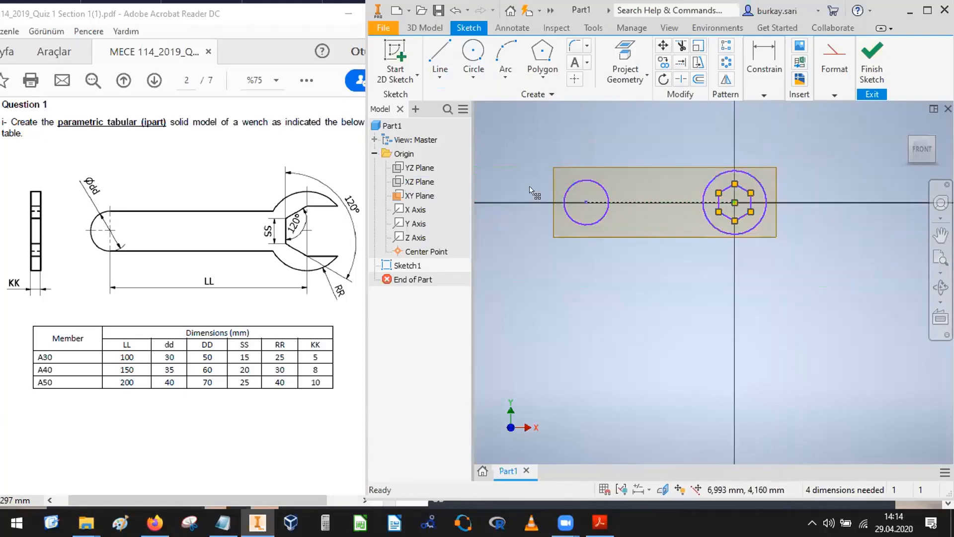
Draw horizontal lines rightward from the hexagon's top and bottom vertices past the head circle, about 29 mm and 39 mm long
{"action": "left_click", "coordinate": [438, 51]}
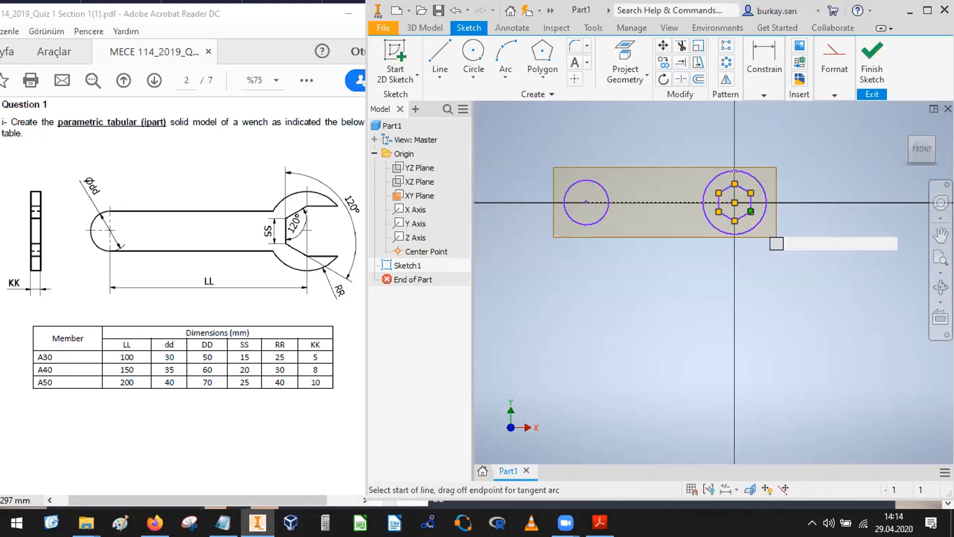
{"action": "left_click", "coordinate": [756, 183]}
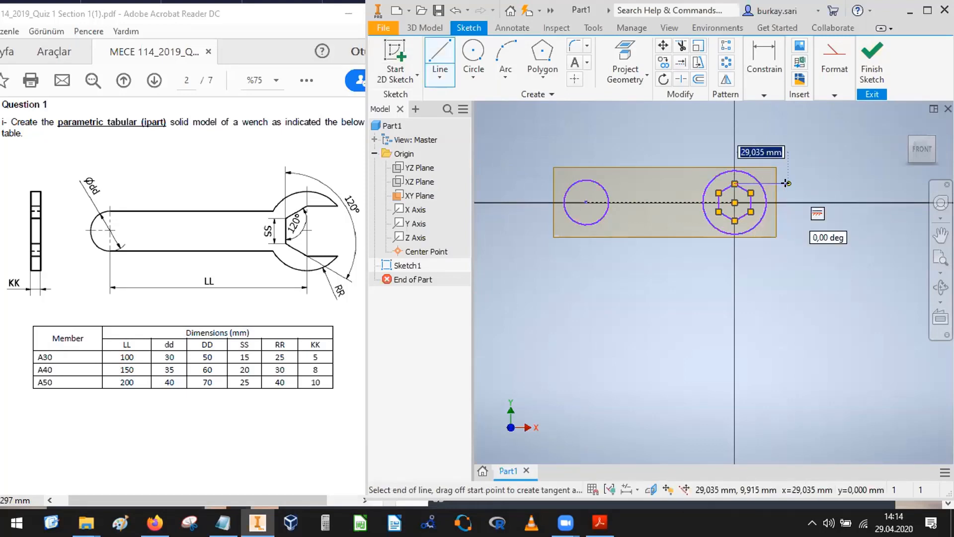
{"action": "key", "text": "Escape"}
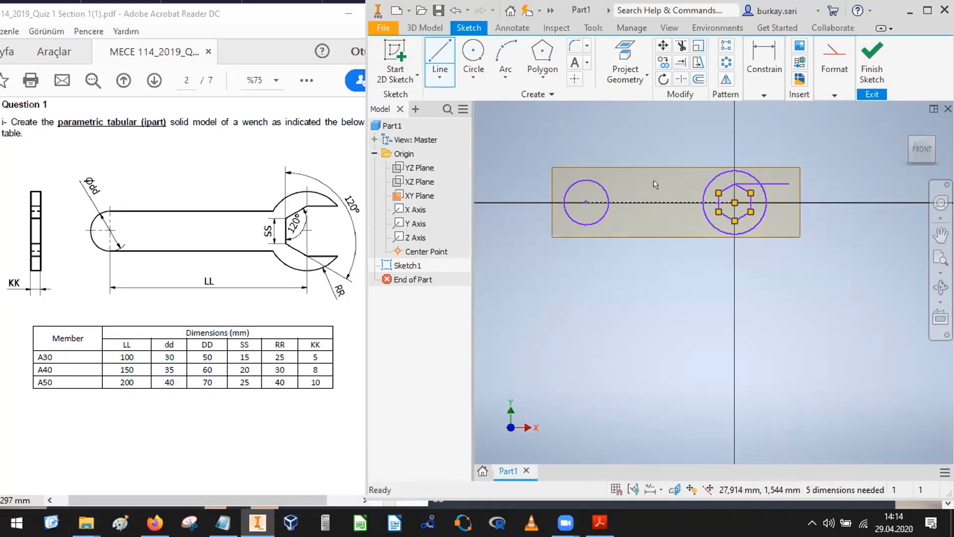
{"action": "left_click", "coordinate": [440, 82]}
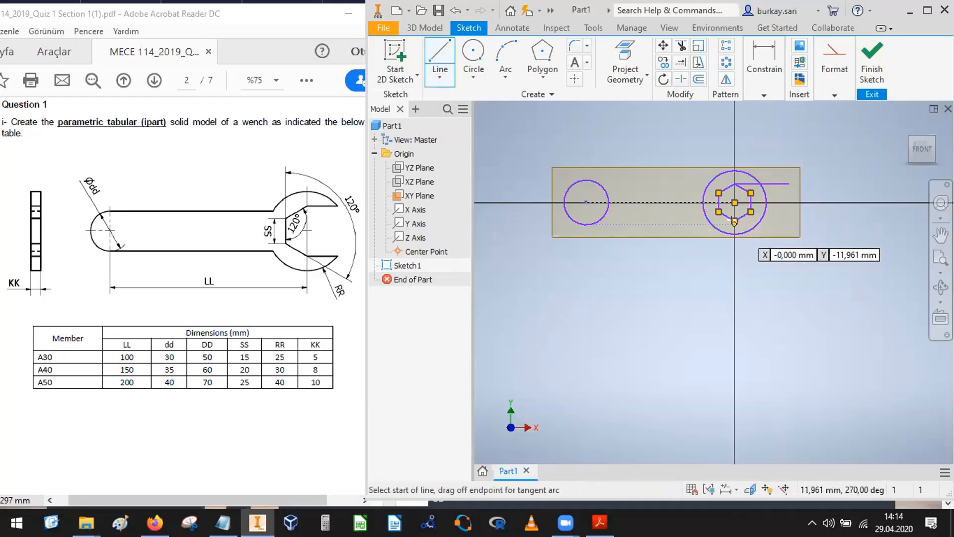
{"action": "left_click", "coordinate": [735, 221]}
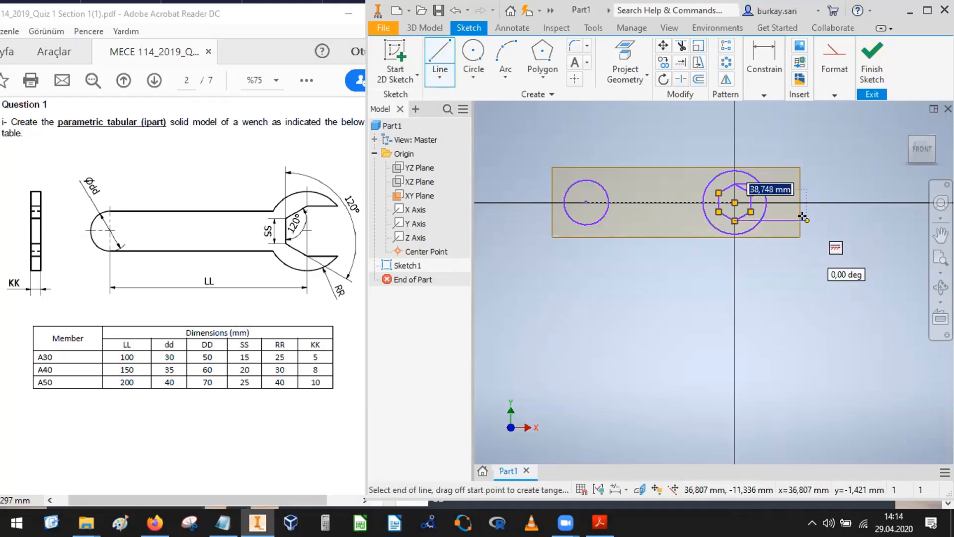
{"action": "left_click", "coordinate": [805, 220]}
{"action": "key", "text": "Escape"}
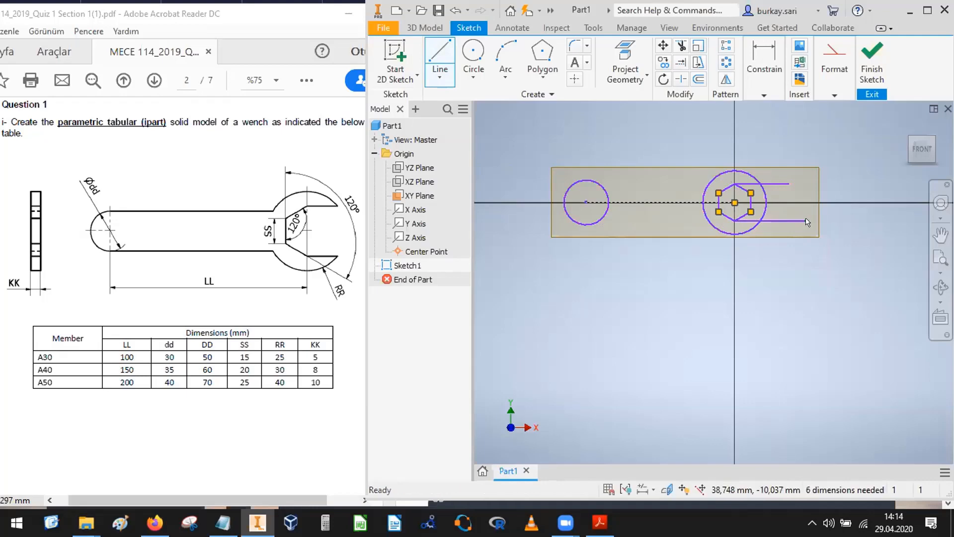
Convert the three right-hand sides of the hexagon to construction lines
{"action": "scroll", "coordinate": [753, 199], "scroll_direction": "up", "scroll_amount": 3}
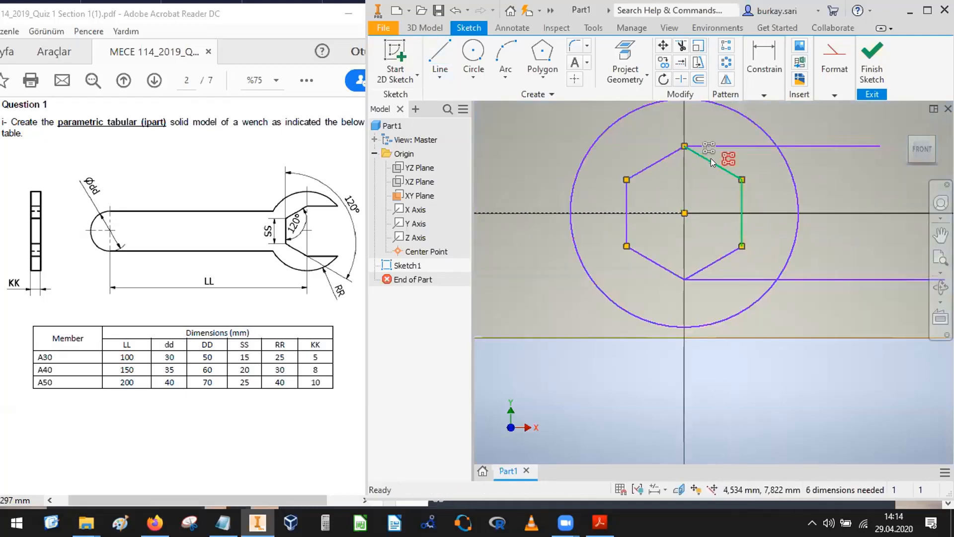
{"action": "right_click", "coordinate": [711, 156]}
{"action": "left_click", "coordinate": [773, 114]}
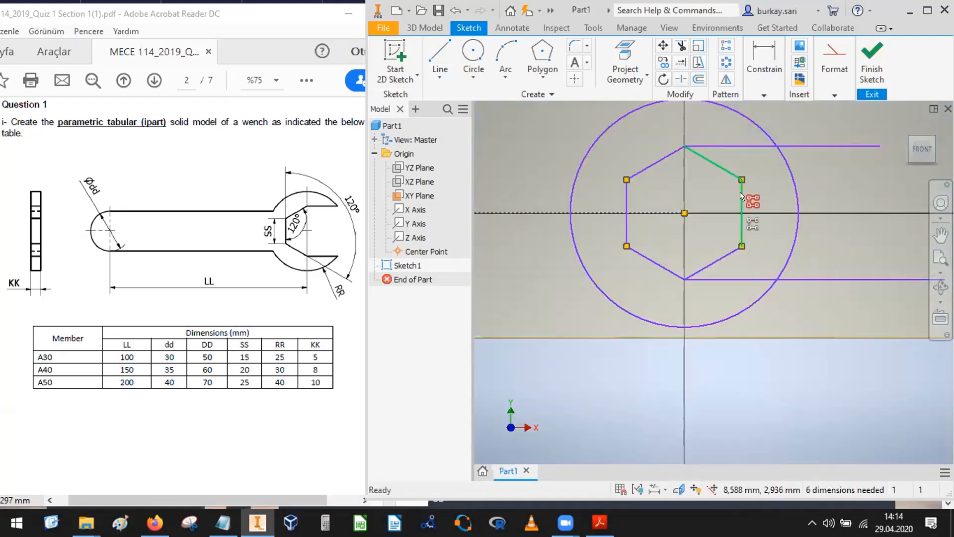
{"action": "right_click", "coordinate": [741, 193]}
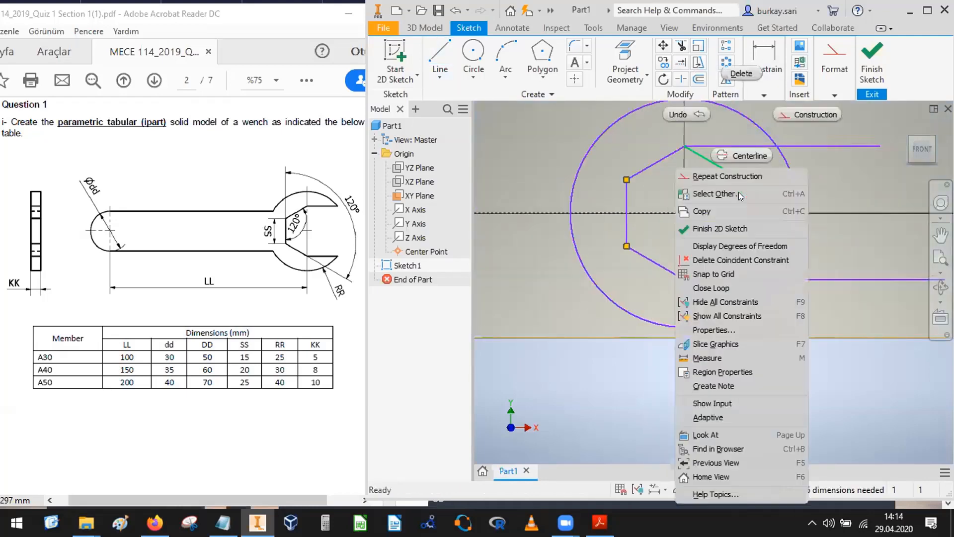
{"action": "left_click", "coordinate": [793, 115]}
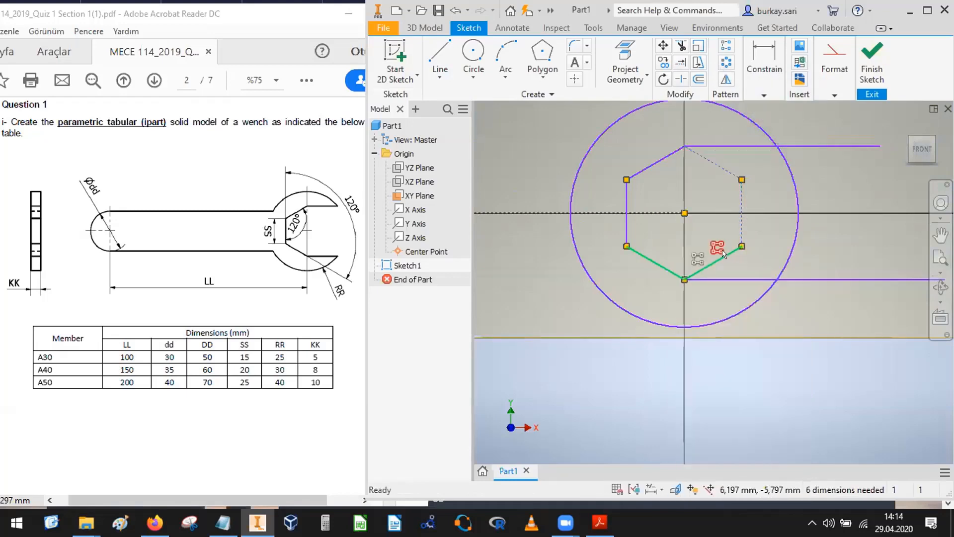
{"action": "right_click", "coordinate": [725, 252]}
{"action": "left_click", "coordinate": [782, 115]}
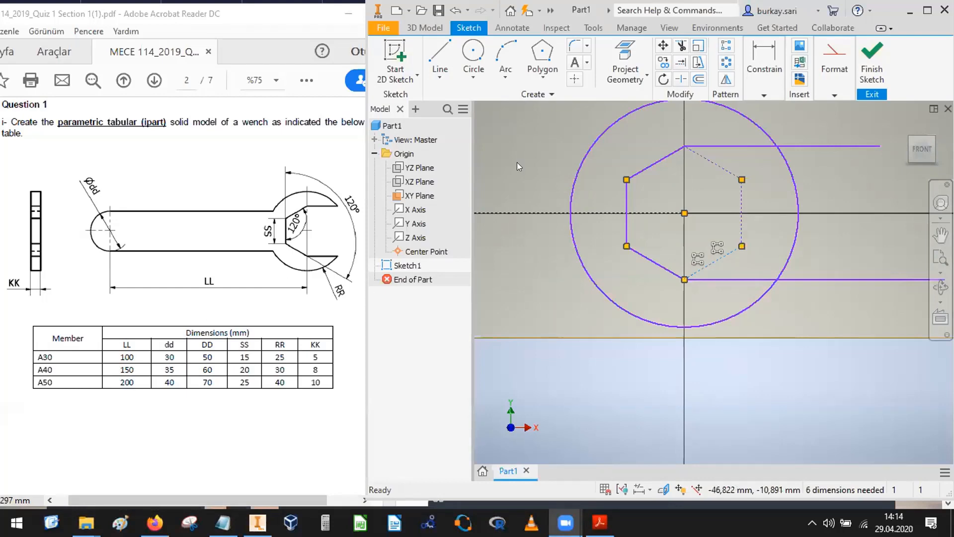
Draw a horizontal line above both circles, from over the handle-end circle to beyond the head circle, and select it
{"action": "scroll", "coordinate": [574, 214], "scroll_direction": "up", "scroll_amount": 2}
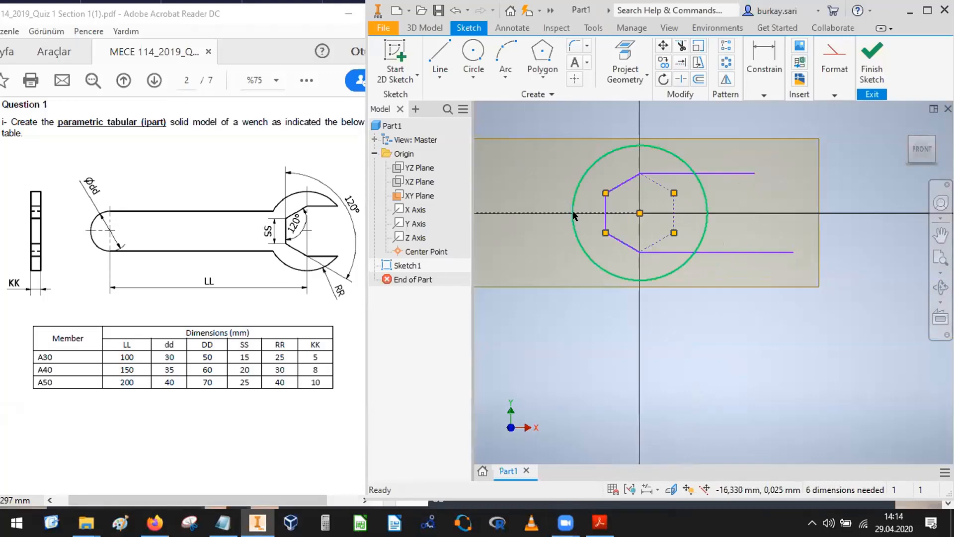
{"action": "scroll", "coordinate": [505, 171], "scroll_direction": "up", "scroll_amount": 3}
{"action": "mouse_move", "coordinate": [504, 171]}
{"action": "middle_mouse_down"}
{"action": "mouse_move", "coordinate": [589, 190]}
{"action": "mouse_move", "coordinate": [646, 184]}
{"action": "middle_mouse_up"}
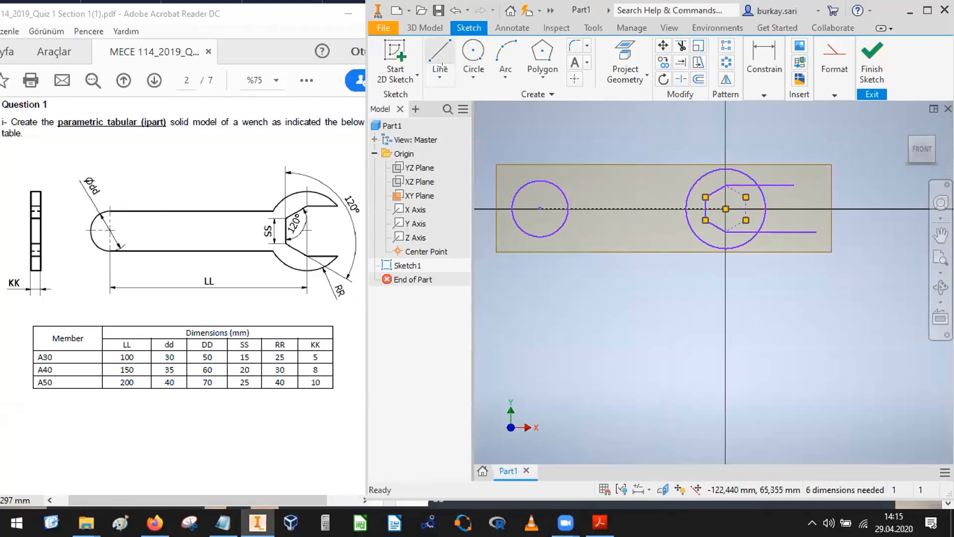
{"action": "left_click", "coordinate": [440, 55]}
{"action": "left_click", "coordinate": [521, 168]}
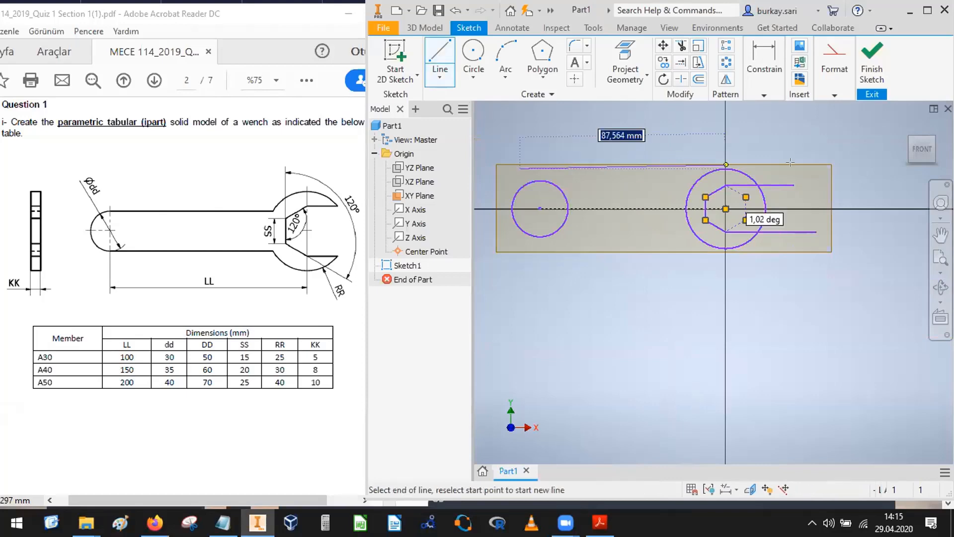
{"action": "key", "text": "Return"}
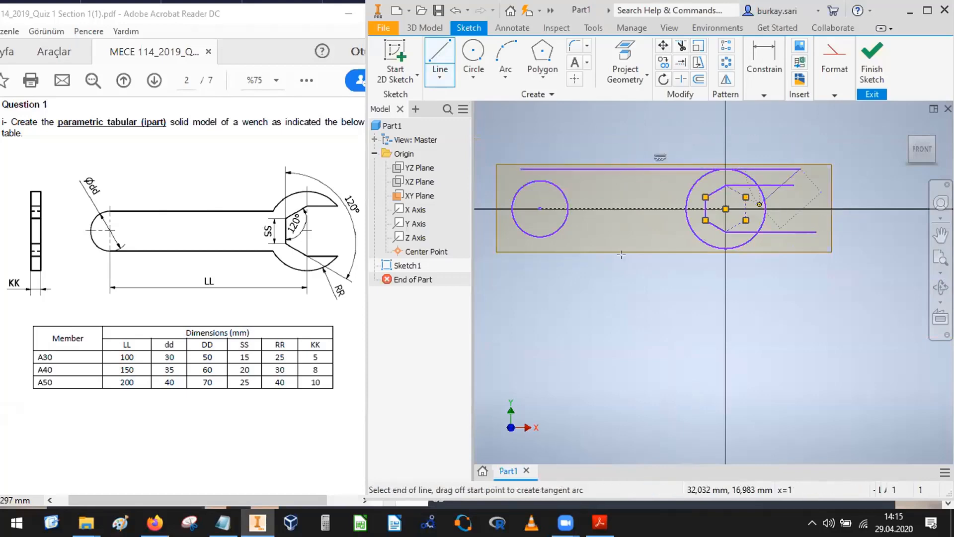
{"action": "key", "text": "Escape"}
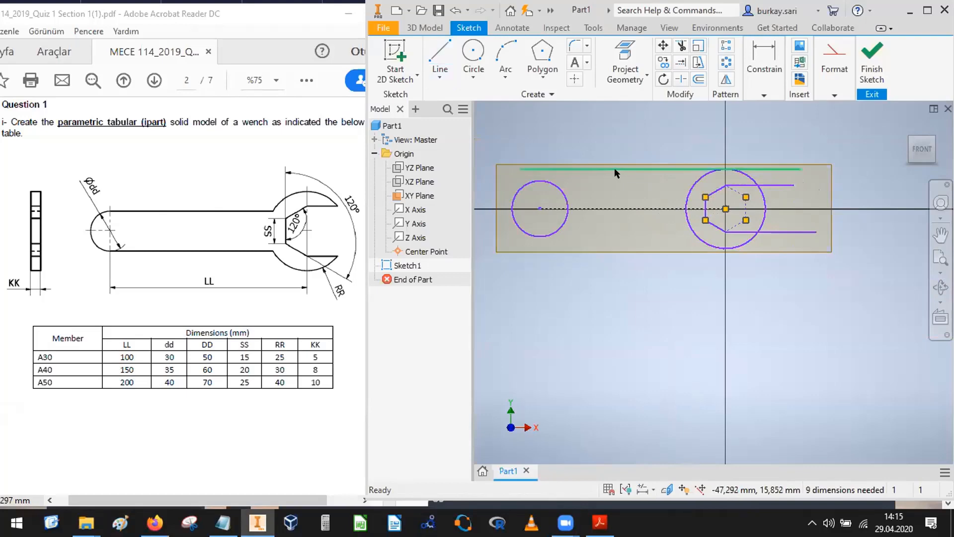
{"action": "left_click", "coordinate": [613, 169]}
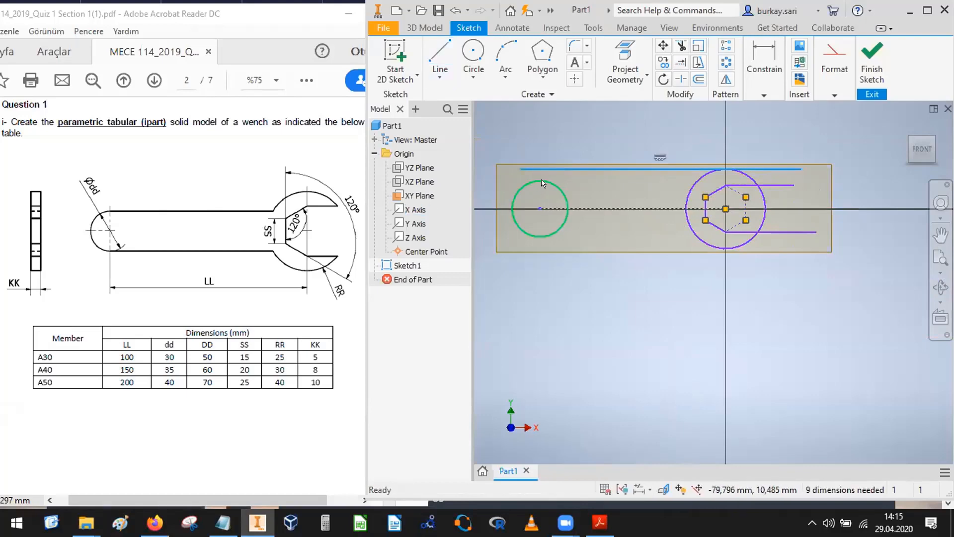
Make the upper horizontal line tangent to the handle-end circle and lower it until the circle's radius is about 12 mm
{"action": "left_click", "coordinate": [631, 127]}
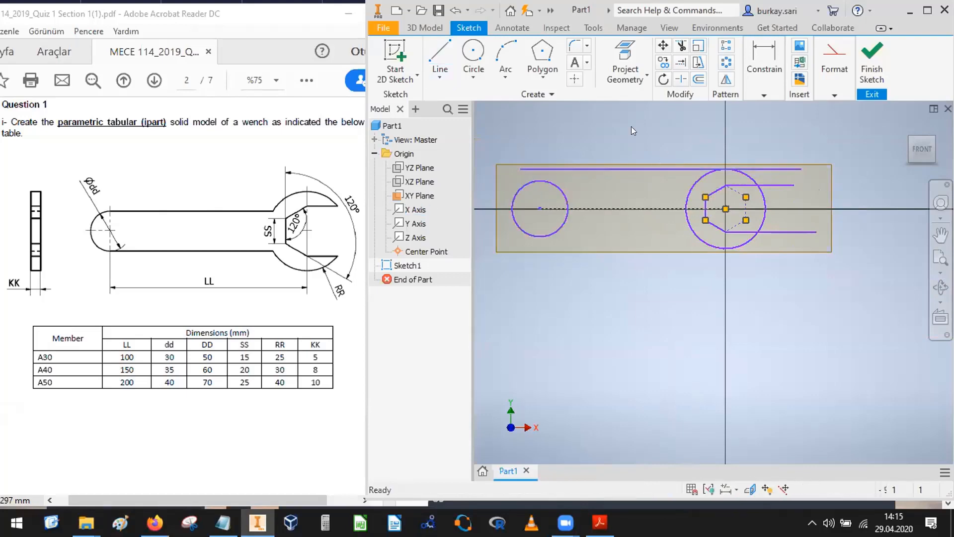
{"action": "left_click", "coordinate": [764, 95]}
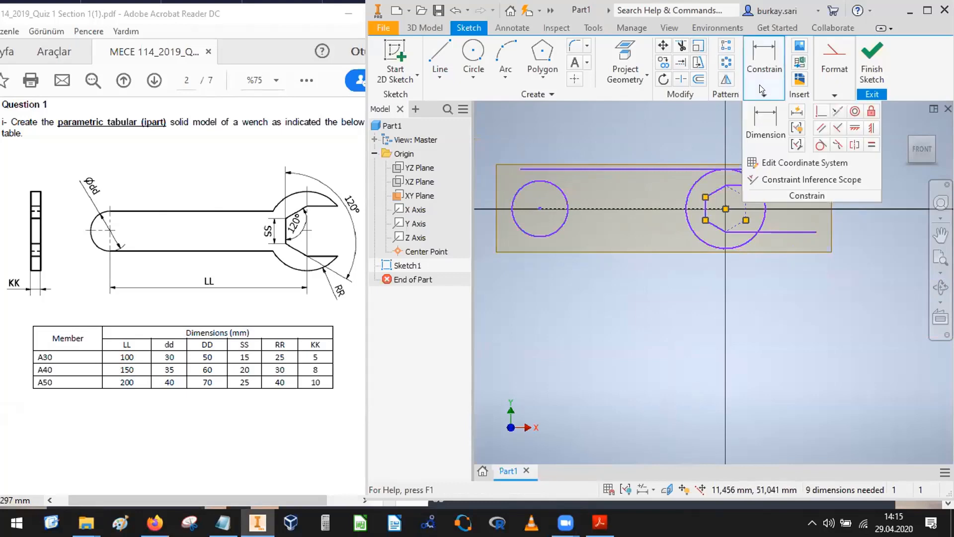
{"action": "left_click", "coordinate": [819, 146]}
{"action": "left_click", "coordinate": [552, 169]}
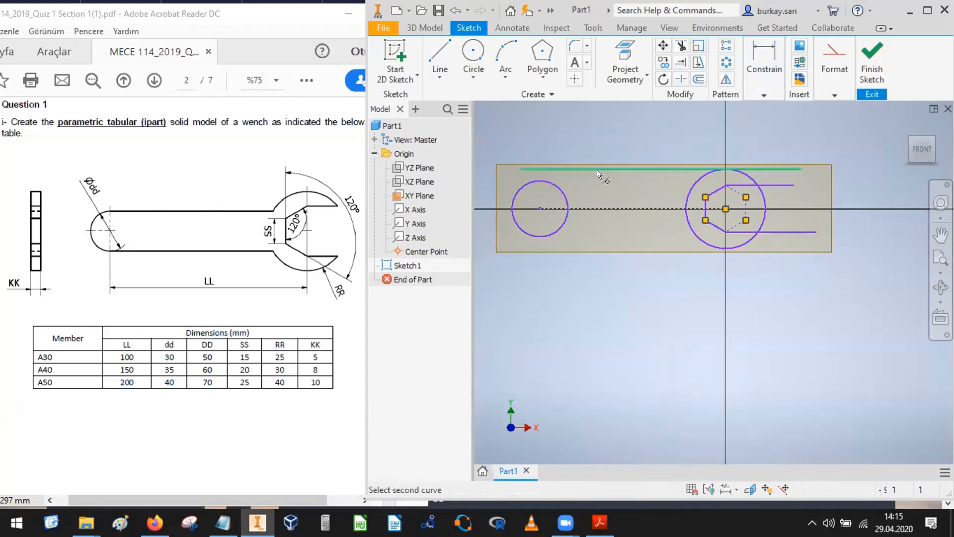
{"action": "left_click", "coordinate": [551, 186]}
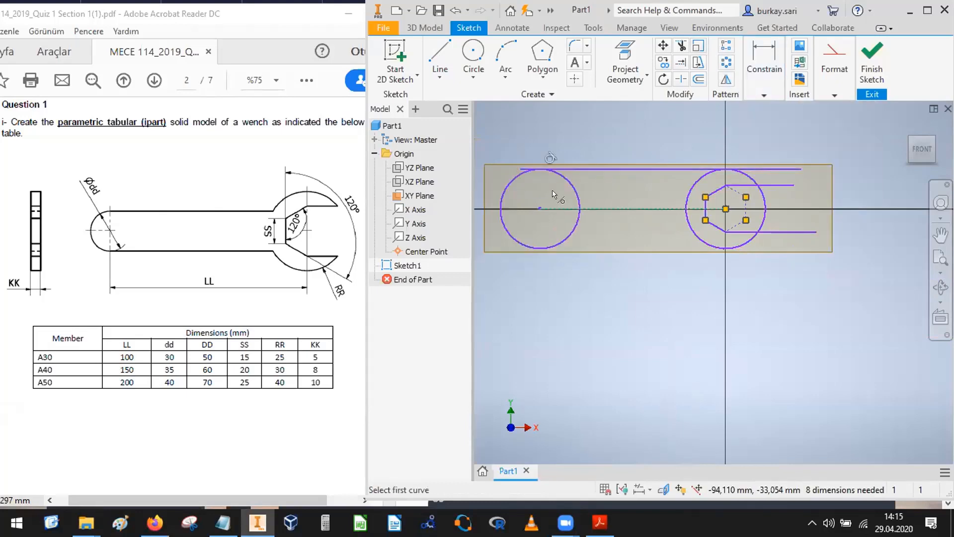
{"action": "left_click_drag", "start_coordinate": [586, 175], "coordinate": [588, 188]}
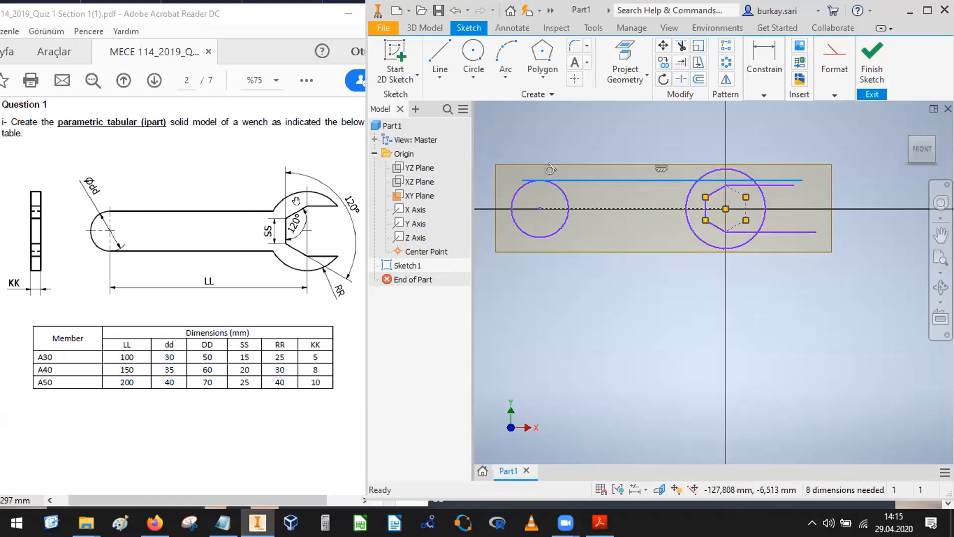
Trim the upper handle line so it runs only from its tangent point on the handle-end circle to the near side of the head circle
{"action": "left_click", "coordinate": [682, 46]}
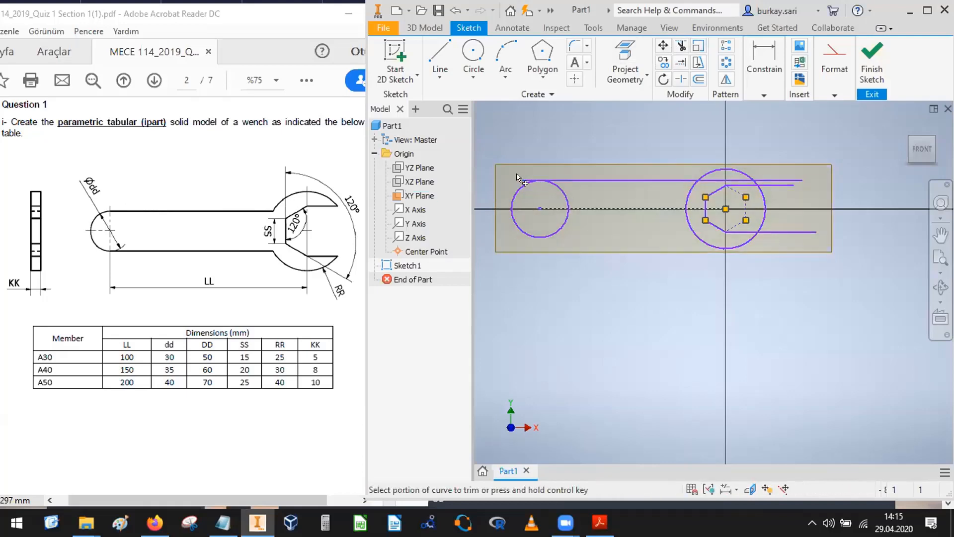
{"action": "left_click", "coordinate": [527, 180]}
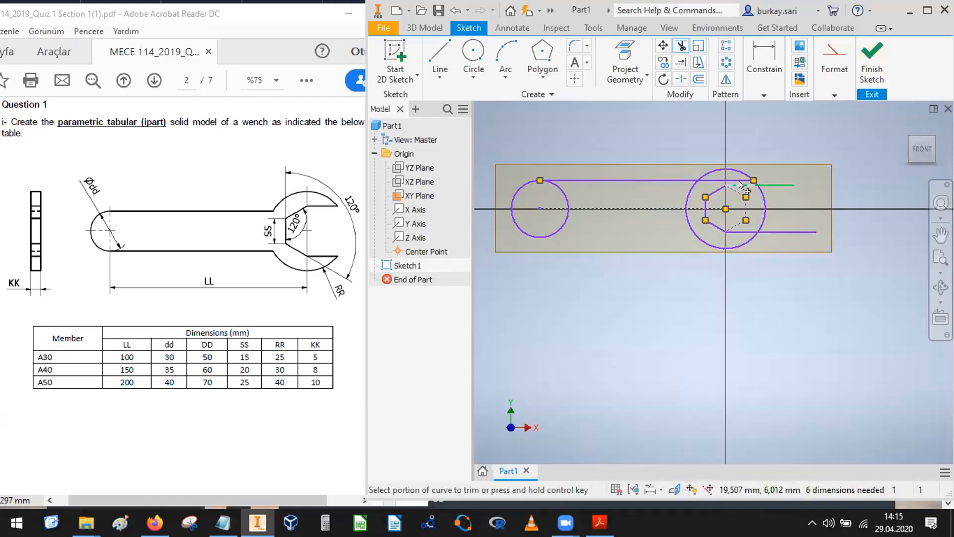
{"action": "left_click", "coordinate": [739, 180]}
Trim both jaw lines where they extend past the head circle and remove the circle's arc across the jaw opening
{"action": "left_click", "coordinate": [786, 185]}
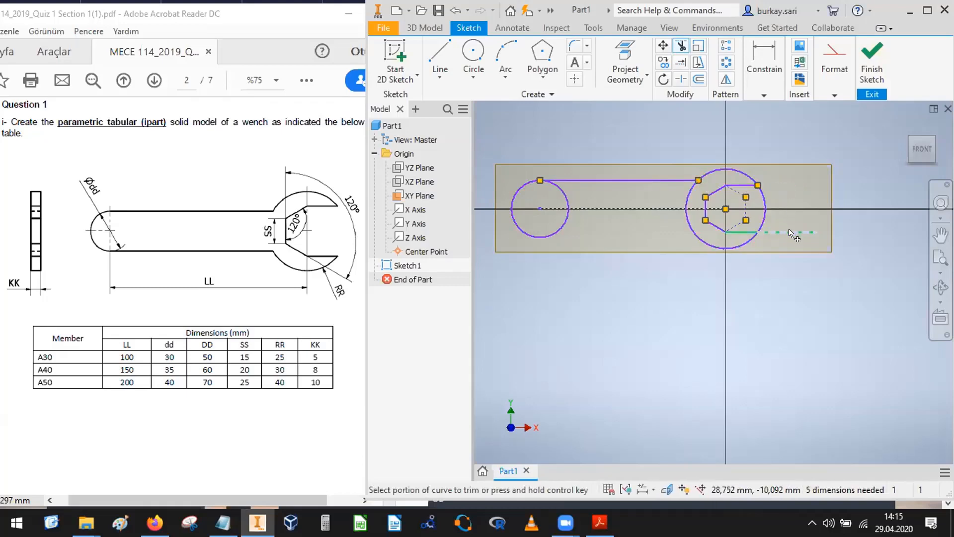
{"action": "left_click", "coordinate": [791, 232]}
{"action": "left_click", "coordinate": [763, 224]}
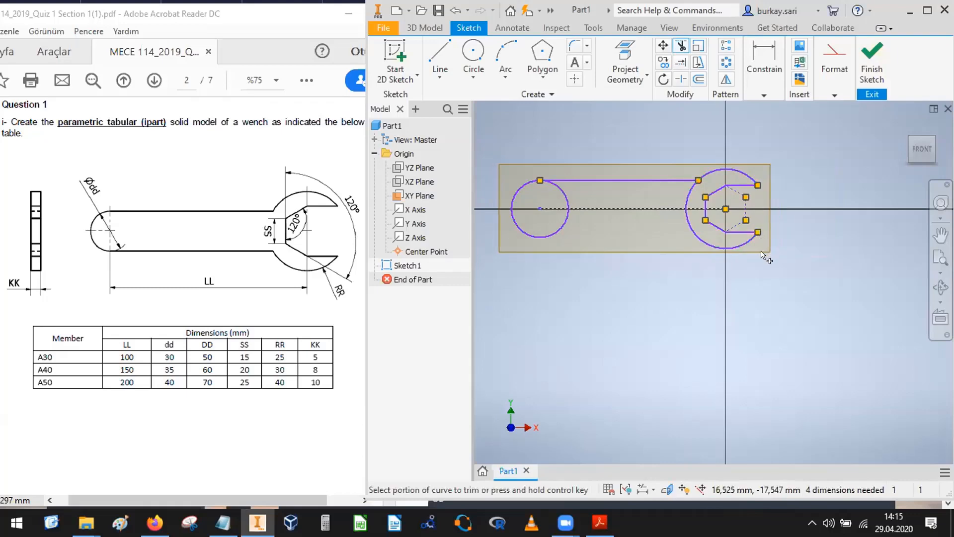
{"action": "scroll", "coordinate": [621, 248], "scroll_direction": "up", "scroll_amount": 2}
{"action": "scroll", "coordinate": [621, 251], "scroll_direction": "down", "scroll_amount": 1}
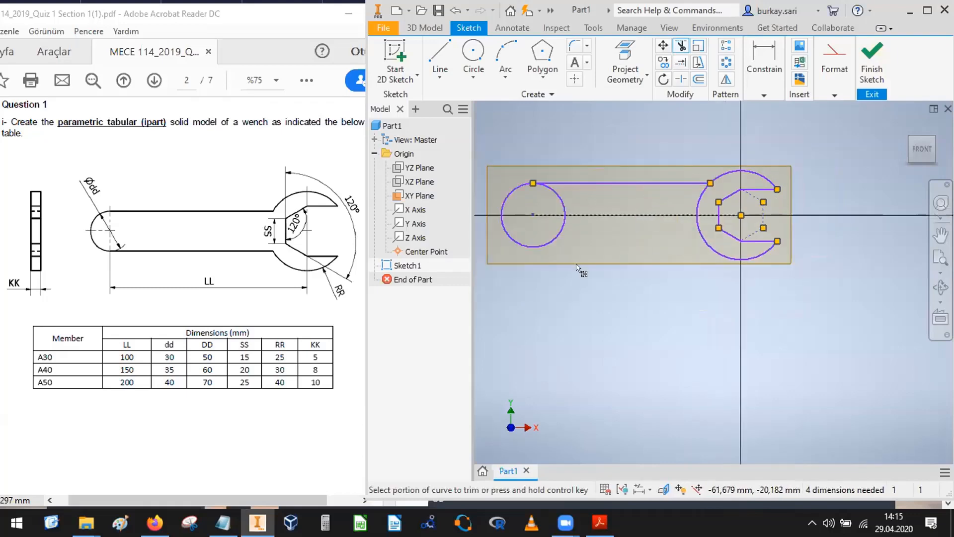
{"action": "key", "text": "Escape"}
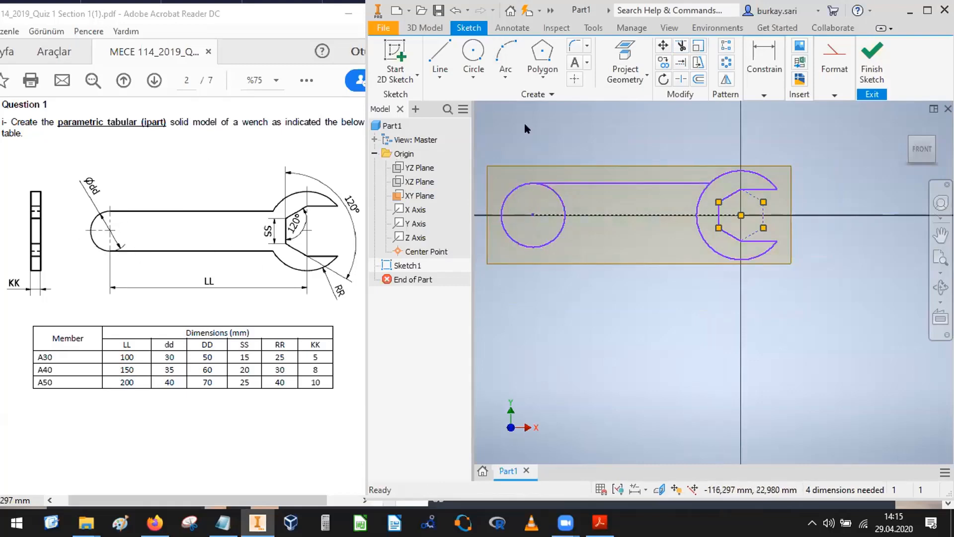
Mirror the upper handle line about the horizontal construction line to form the lower handle edge
{"action": "left_click", "coordinate": [726, 81]}
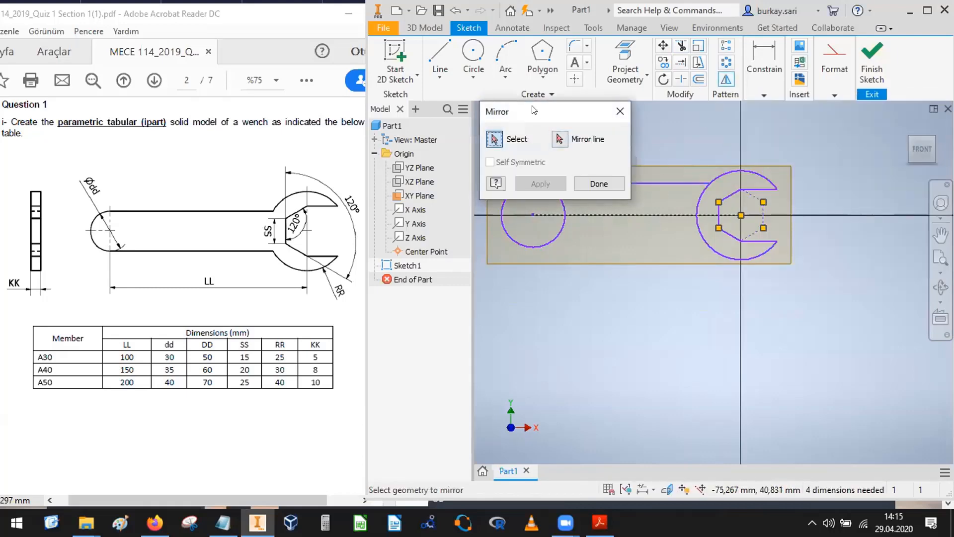
{"action": "left_click_drag", "start_coordinate": [533, 109], "coordinate": [388, 103]}
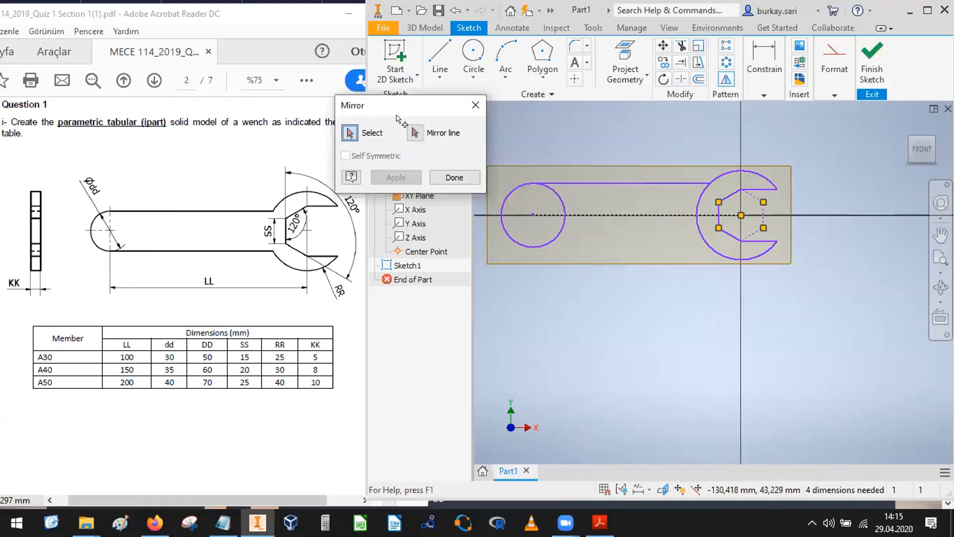
{"action": "left_click", "coordinate": [594, 184]}
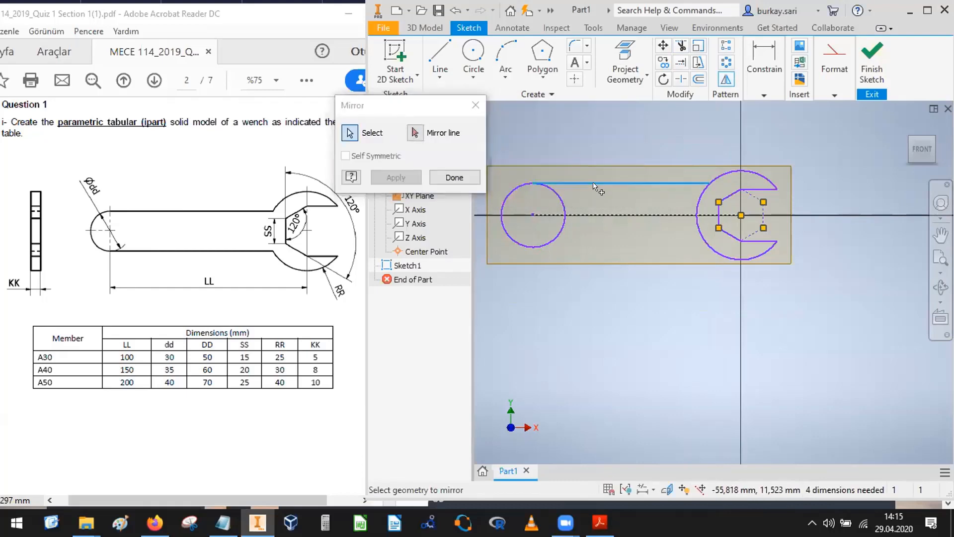
{"action": "left_click", "coordinate": [415, 132]}
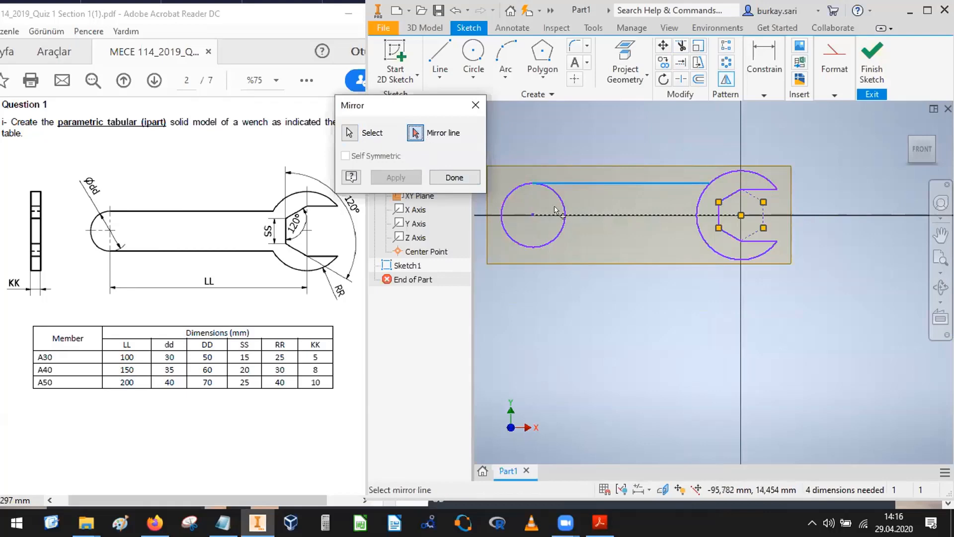
{"action": "left_click", "coordinate": [586, 214]}
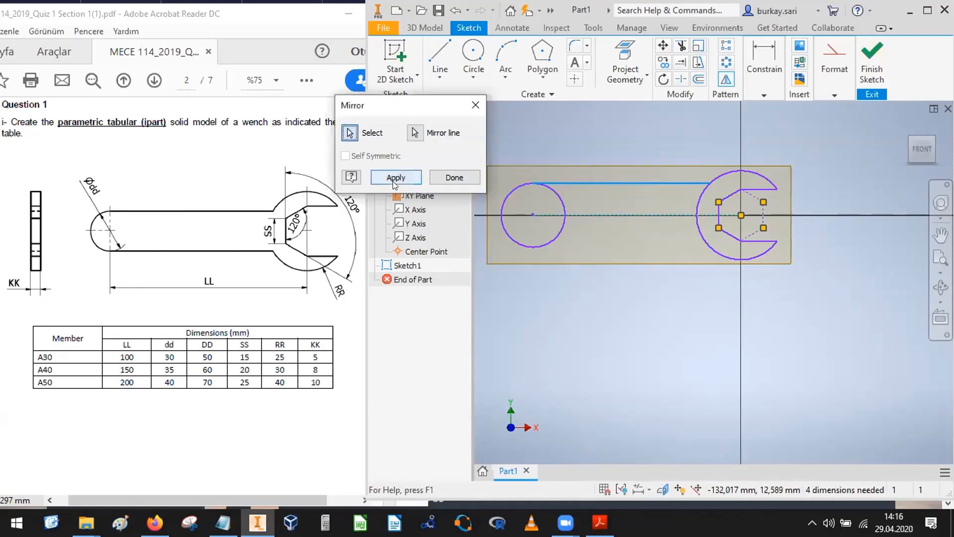
{"action": "left_click", "coordinate": [396, 178]}
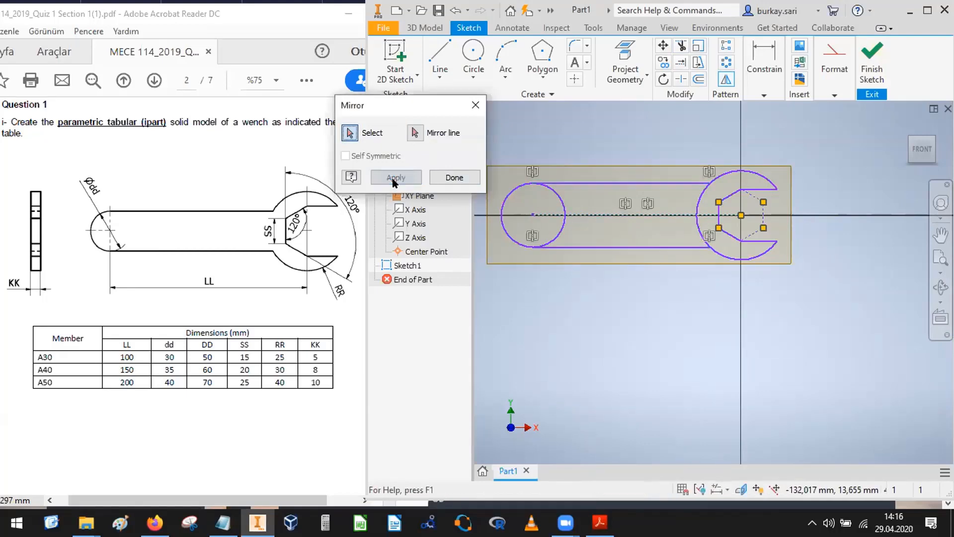
{"action": "left_click", "coordinate": [454, 178]}
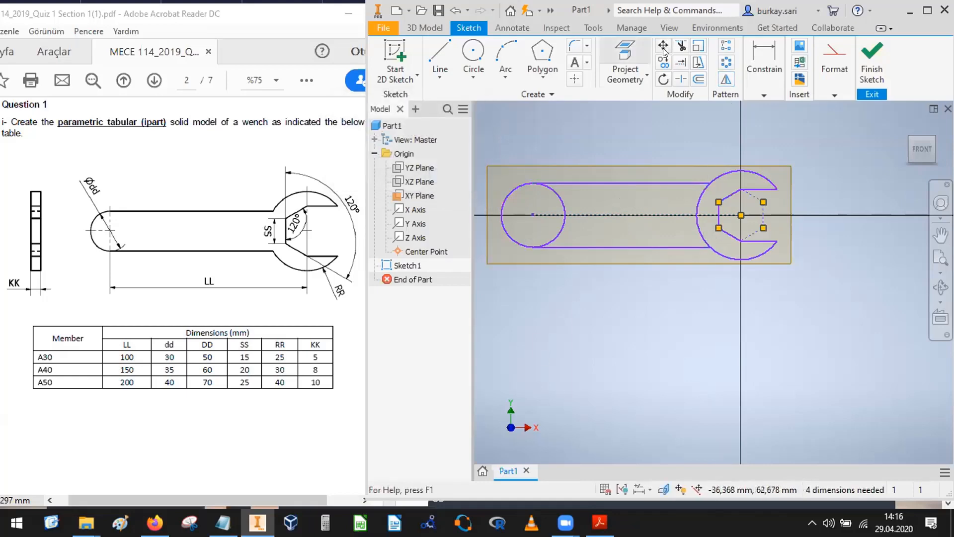
Trim away the inner half of the handle-end circle, leaving a rounded end between the two handle edges
{"action": "left_click", "coordinate": [680, 46]}
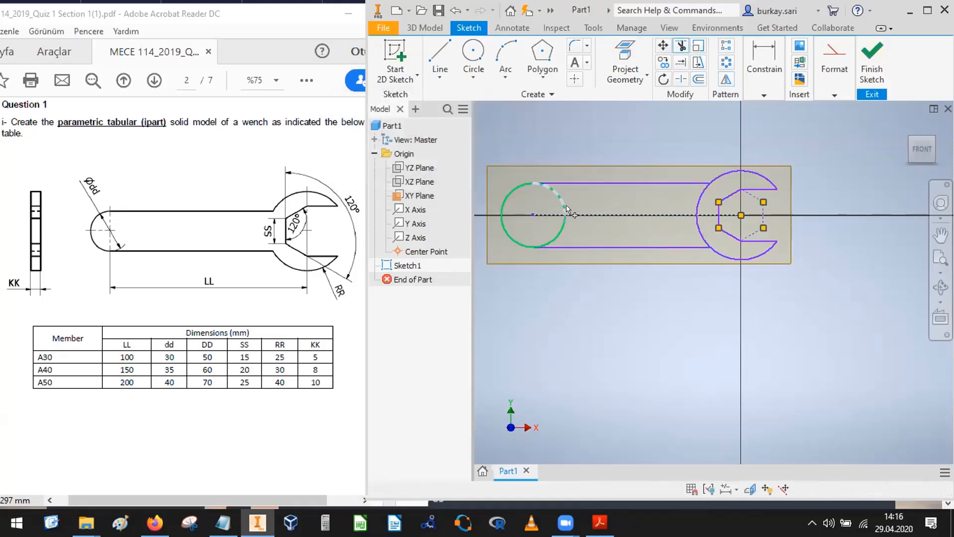
{"action": "left_click", "coordinate": [558, 230]}
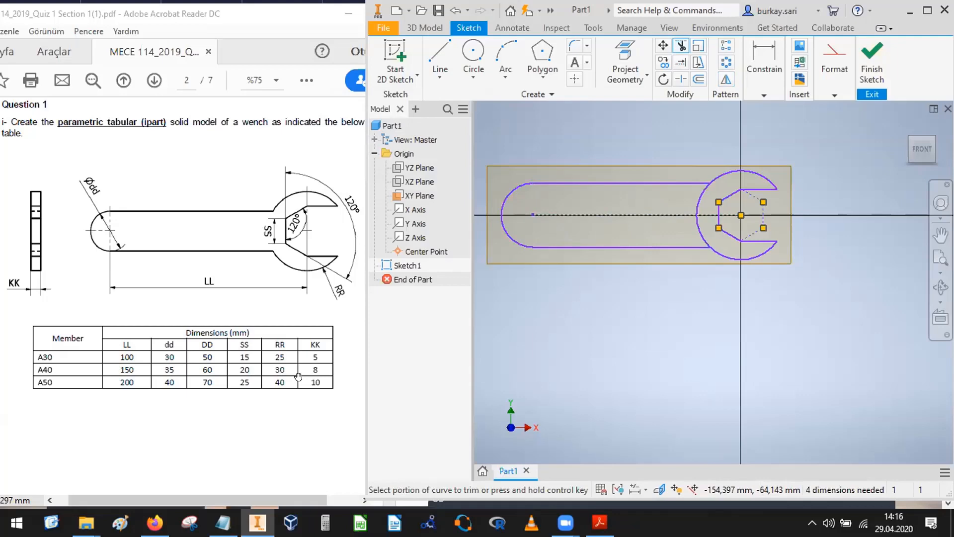
{"action": "key", "text": "Escape"}
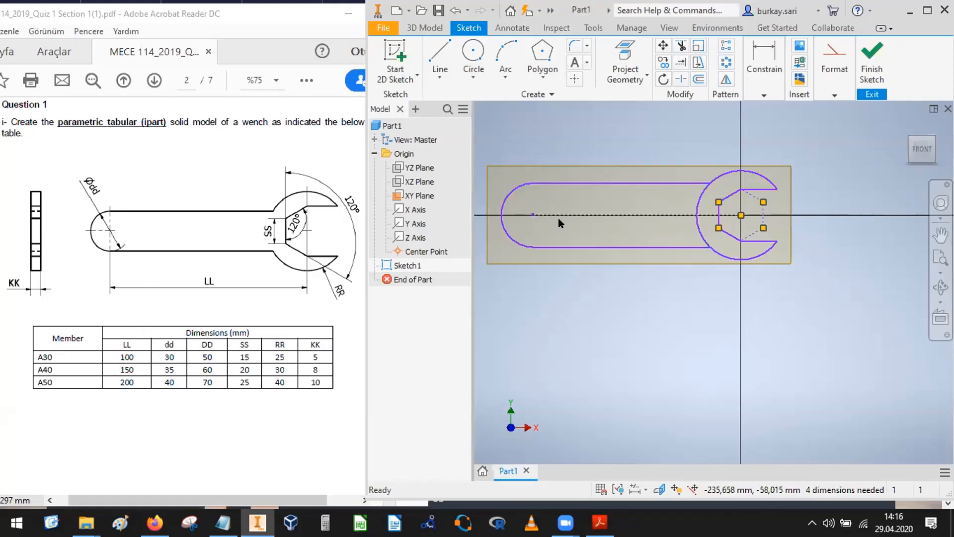
Dimension the horizontal distance from the handle-end arc's centre to the head centre as 100 mm
{"action": "left_click", "coordinate": [766, 55]}
{"action": "left_click", "coordinate": [763, 113]}
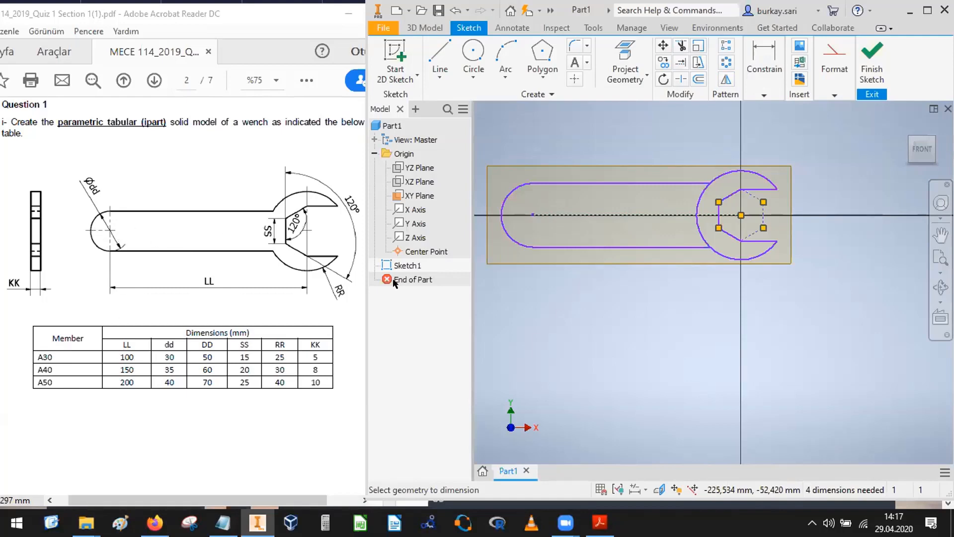
{"action": "left_click", "coordinate": [531, 213]}
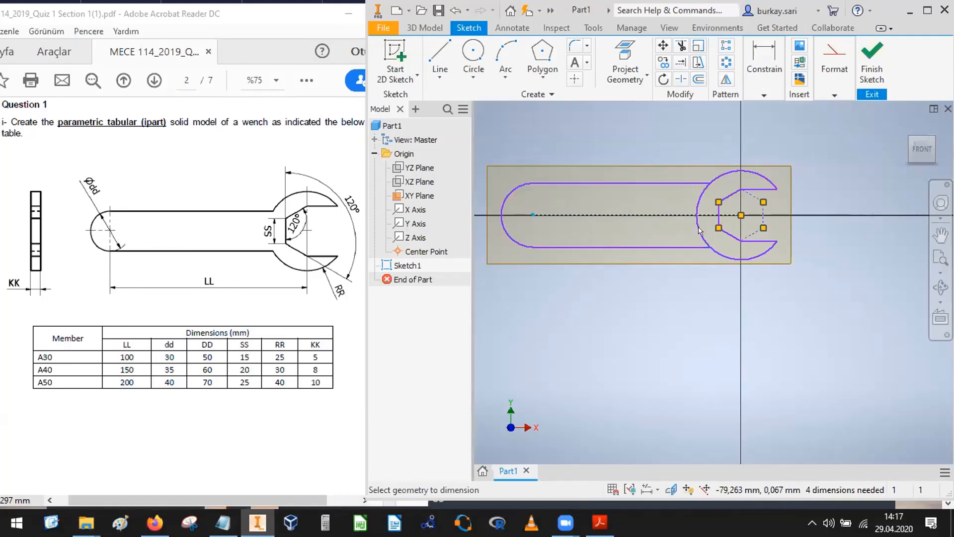
{"action": "left_click", "coordinate": [741, 215]}
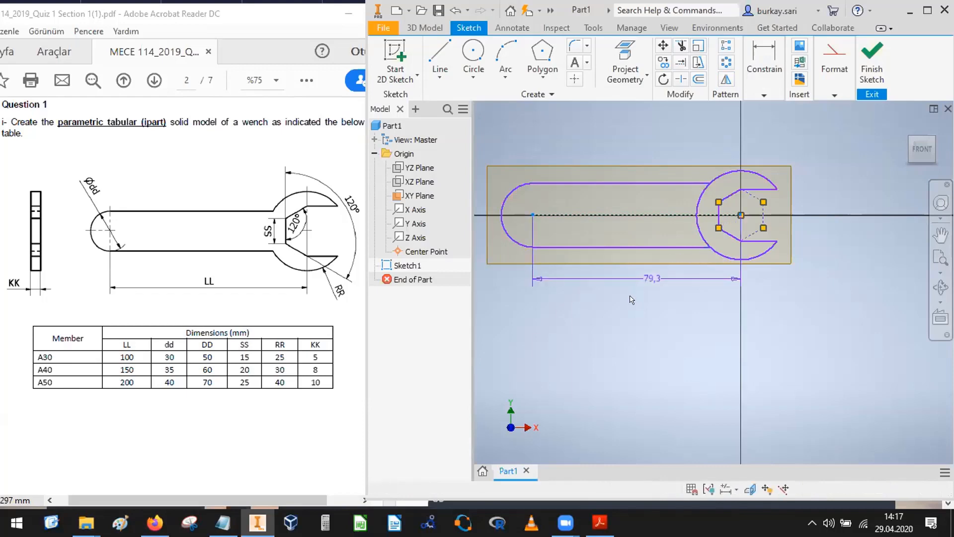
{"action": "type", "text": "100"}
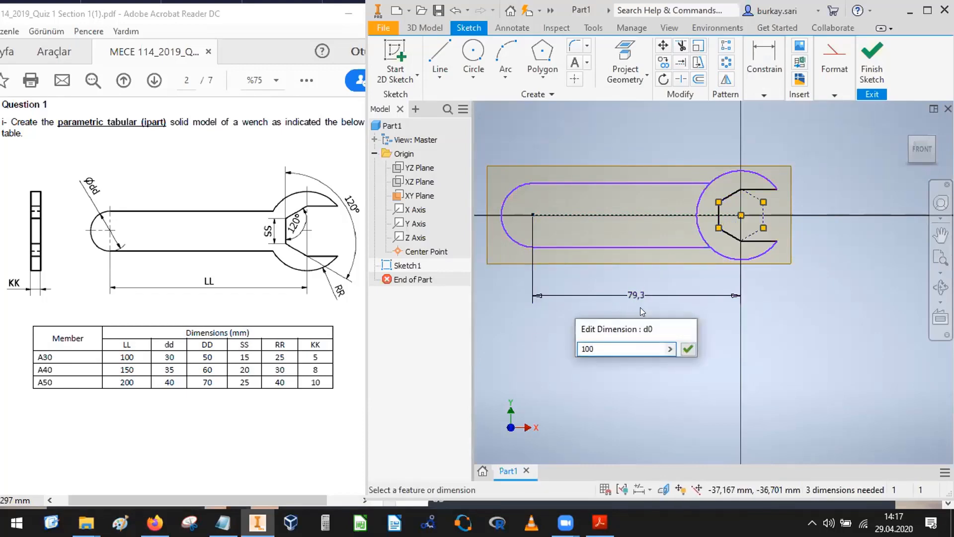
{"action": "key", "text": "Return"}
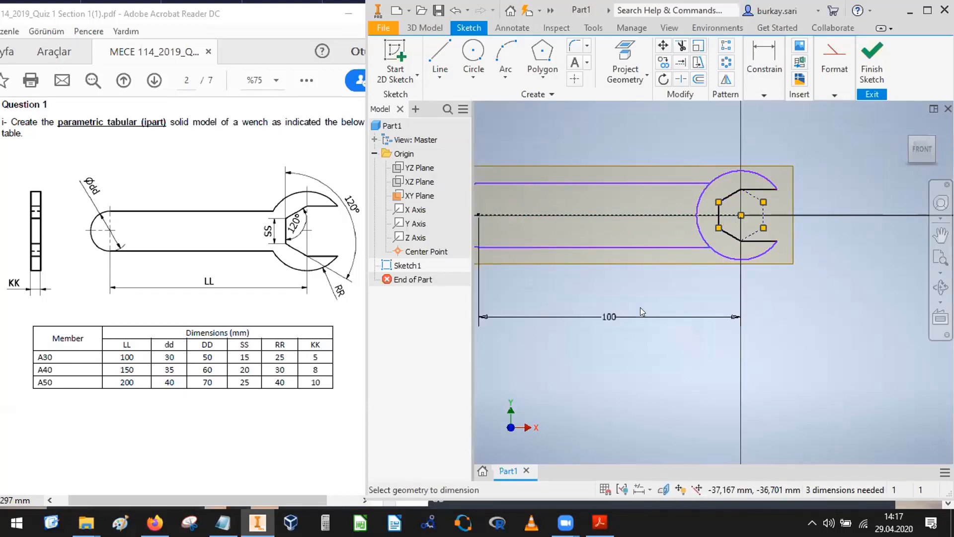
{"action": "scroll", "coordinate": [755, 233], "scroll_direction": "down", "scroll_amount": 3}
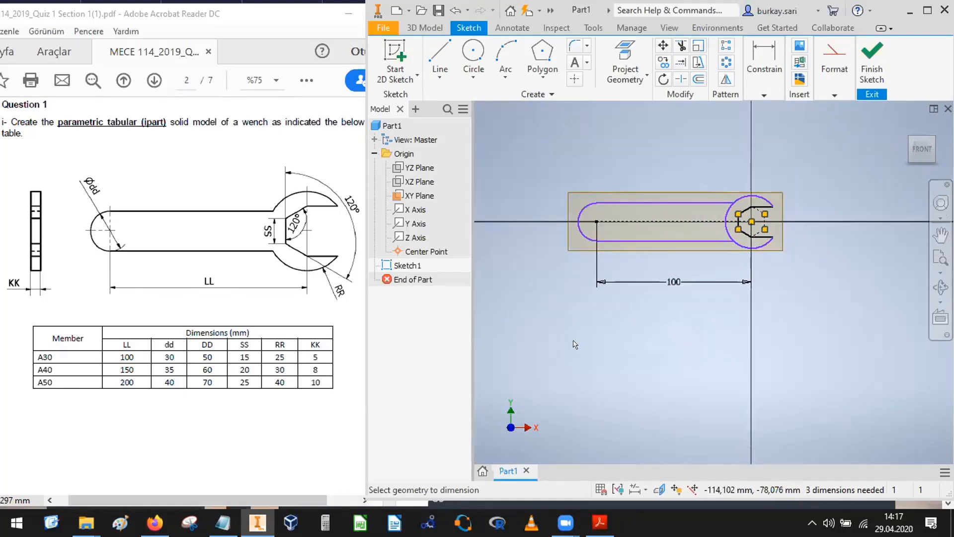
{"action": "scroll", "coordinate": [737, 216], "scroll_direction": "up", "scroll_amount": 4}
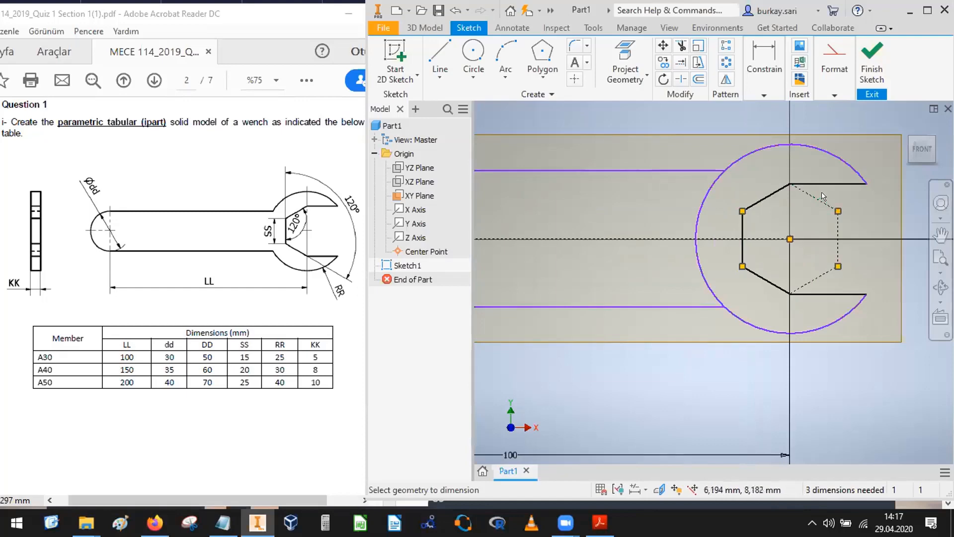
{"action": "key", "text": "Escape"}
{"action": "scroll", "coordinate": [777, 207], "scroll_direction": "down", "scroll_amount": 2}
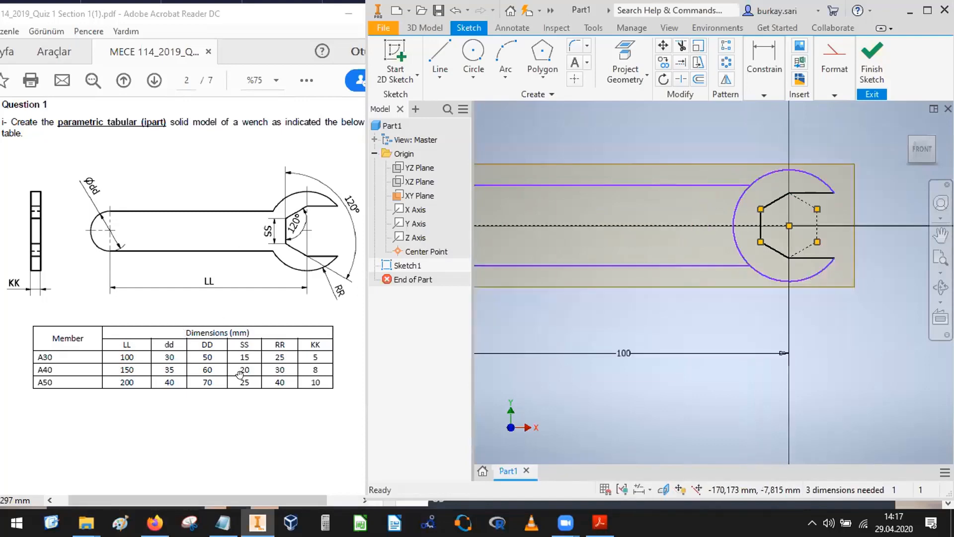
{"action": "left_click", "coordinate": [761, 221]}
{"action": "mouse_move", "coordinate": [773, 136]}
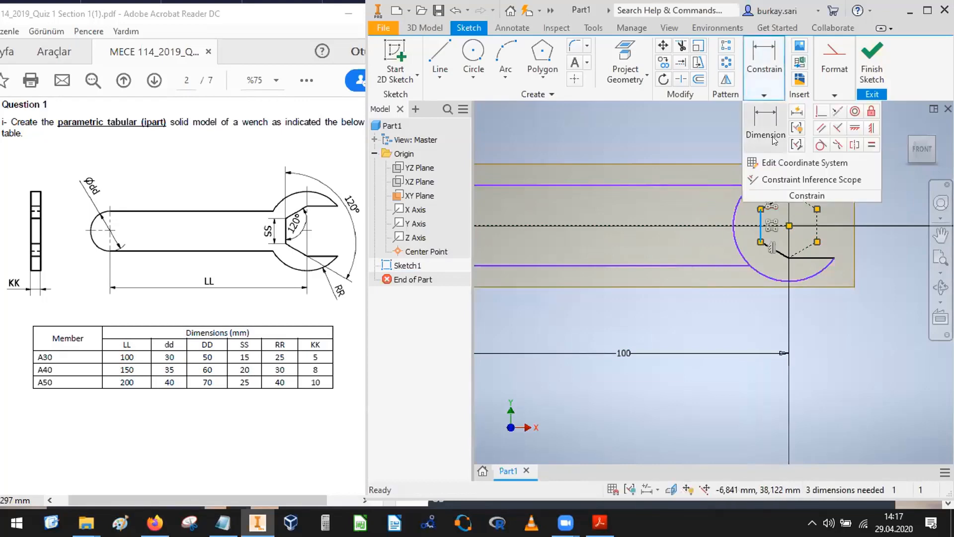
{"action": "left_click", "coordinate": [765, 119]}
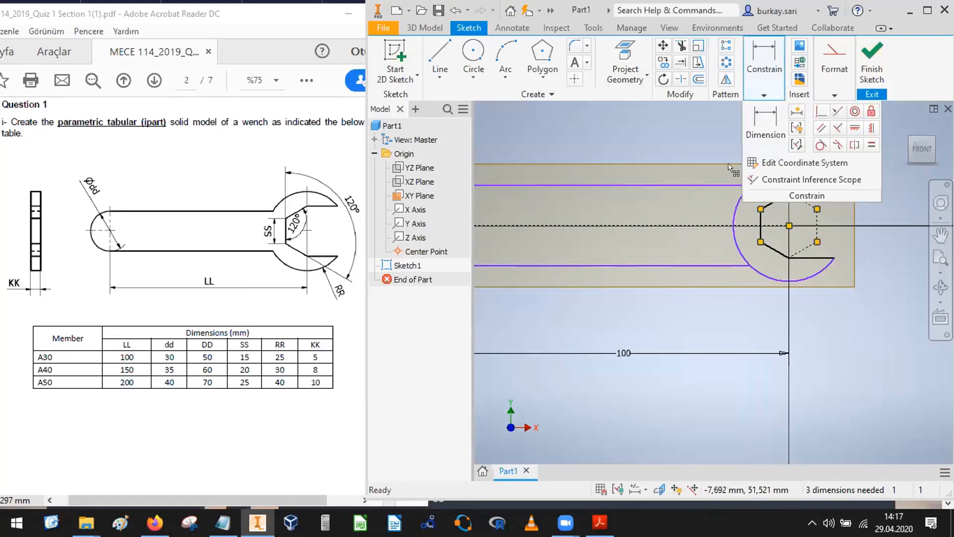
Dimension the handle-end arc by its diameter and set it to 30 mm
{"action": "scroll", "coordinate": [616, 236], "scroll_direction": "down", "scroll_amount": 5}
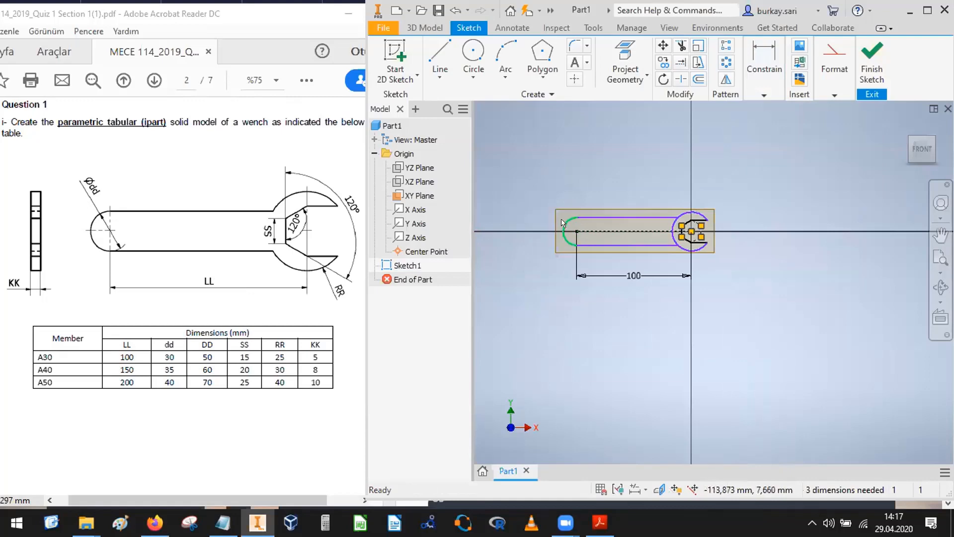
{"action": "left_click", "coordinate": [564, 231]}
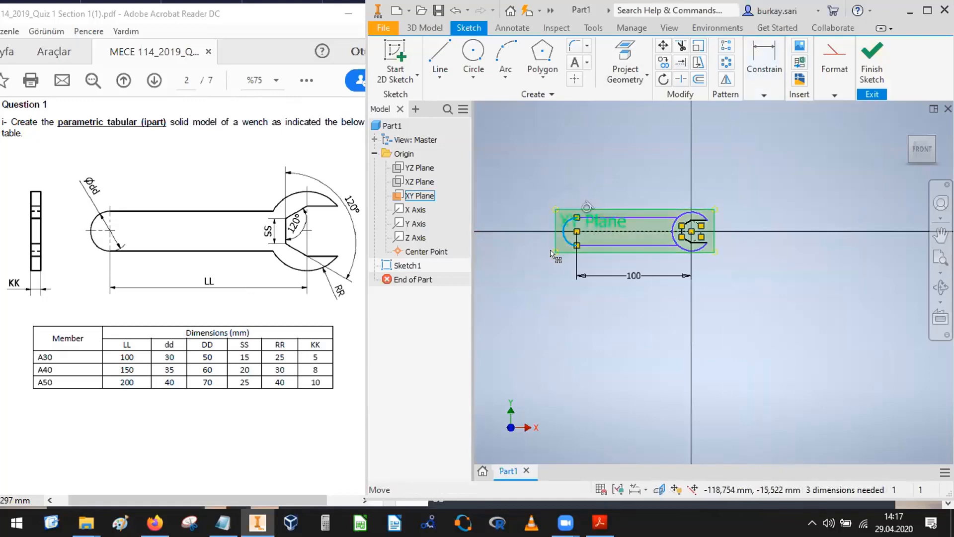
{"action": "mouse_move", "coordinate": [752, 74]}
{"action": "left_click", "coordinate": [763, 120]}
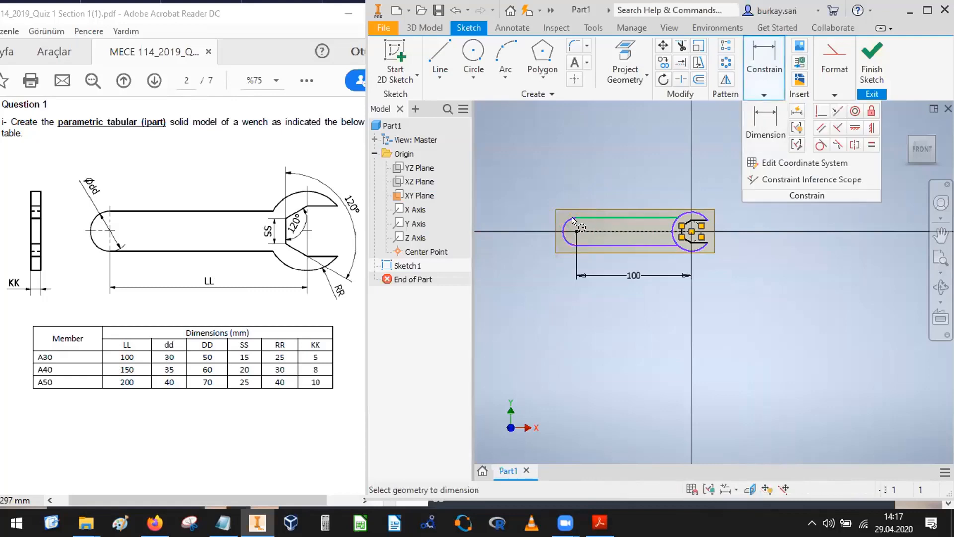
{"action": "left_click", "coordinate": [572, 245]}
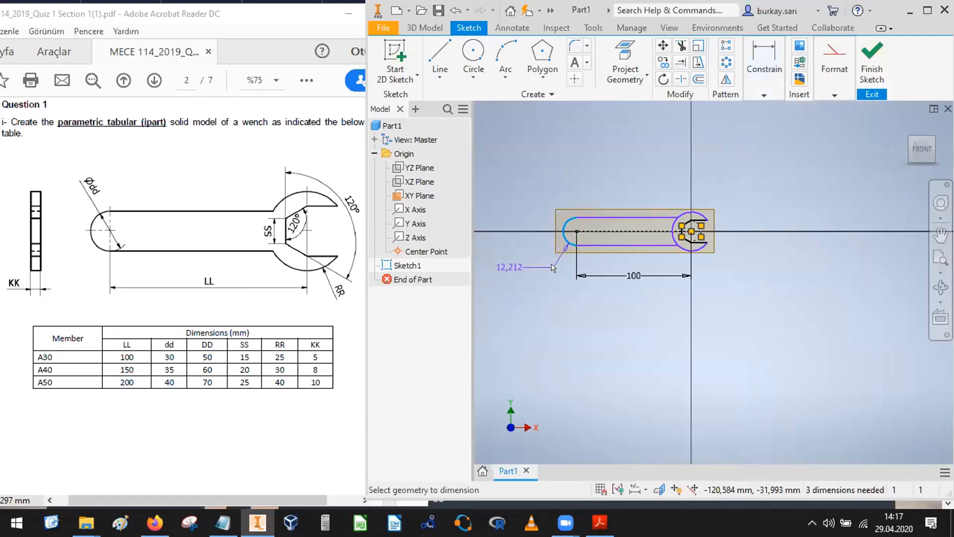
{"action": "right_click", "coordinate": [550, 263]}
{"action": "mouse_move", "coordinate": [570, 331]}
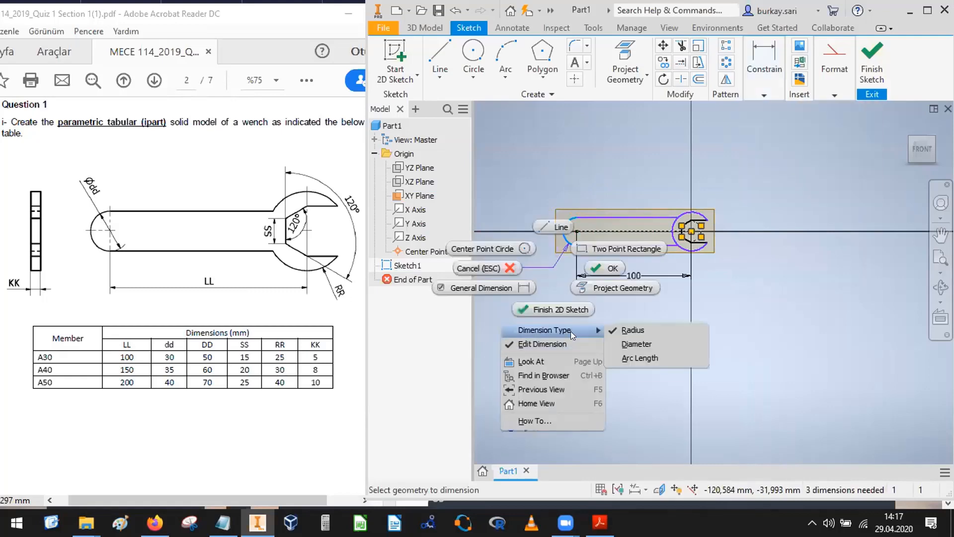
{"action": "left_click", "coordinate": [630, 345]}
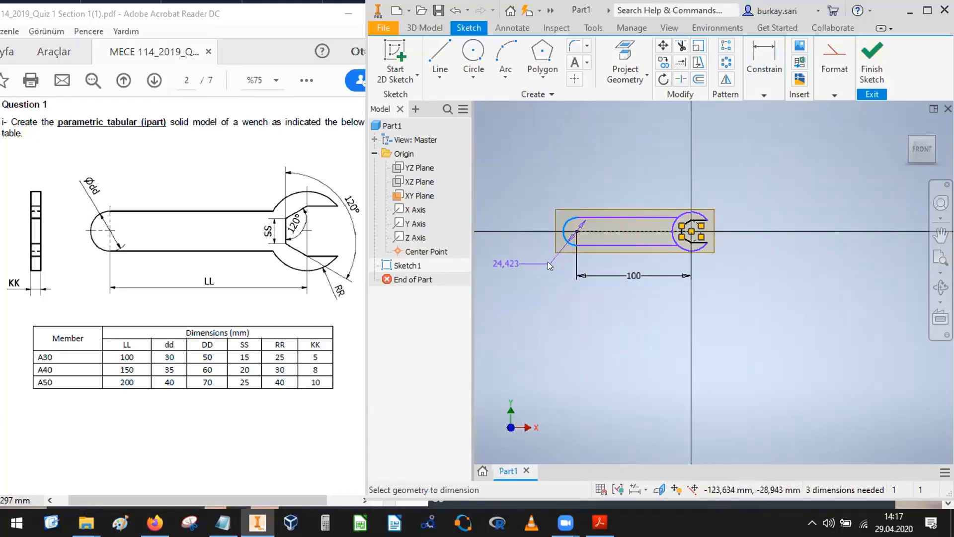
{"action": "left_click", "coordinate": [547, 263]}
{"action": "type", "text": "30"}
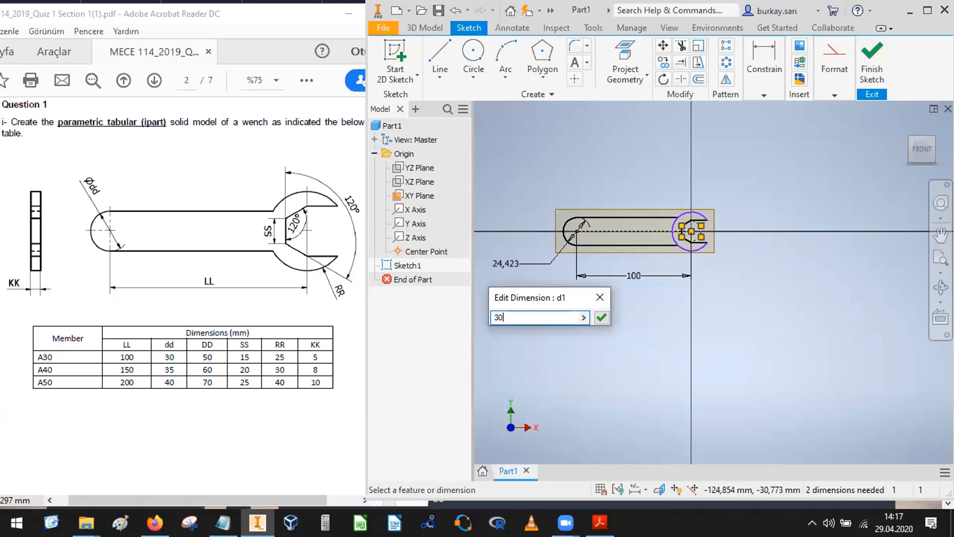
{"action": "key", "text": "Return"}
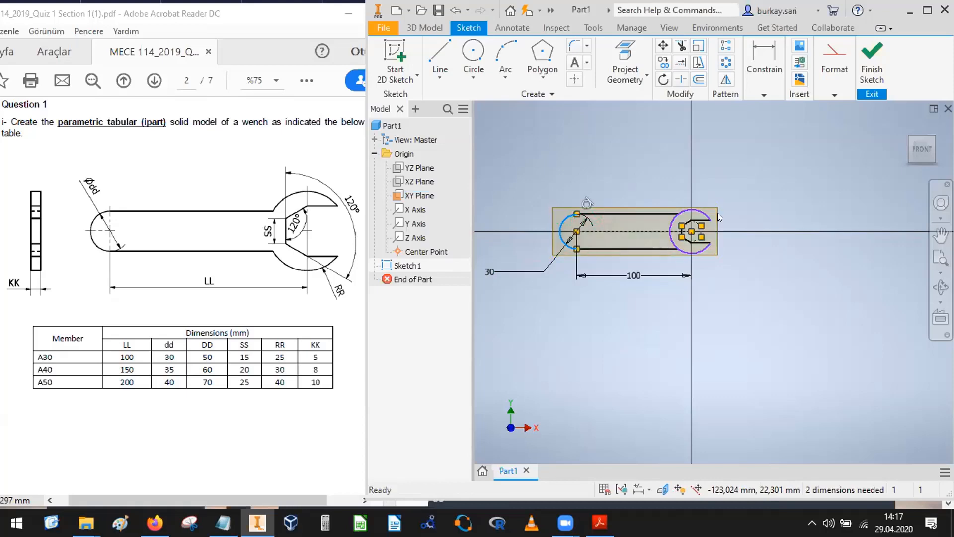
Add a radius dimension to the wrench's head arc, keeping the proposed value
{"action": "scroll", "coordinate": [698, 240], "scroll_direction": "up", "scroll_amount": 5}
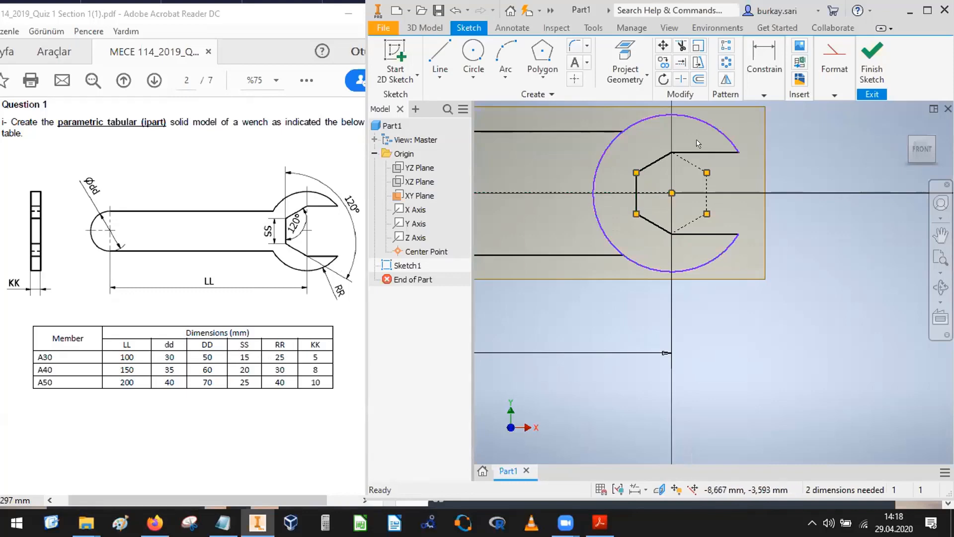
{"action": "left_click", "coordinate": [757, 64]}
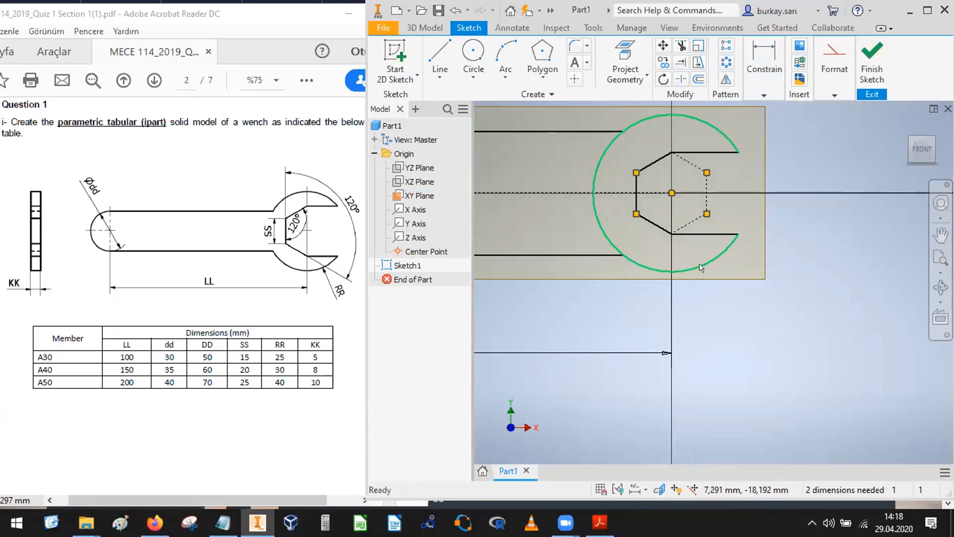
{"action": "left_click_drag", "start_coordinate": [700, 267], "coordinate": [679, 278]}
{"action": "left_click", "coordinate": [767, 52]}
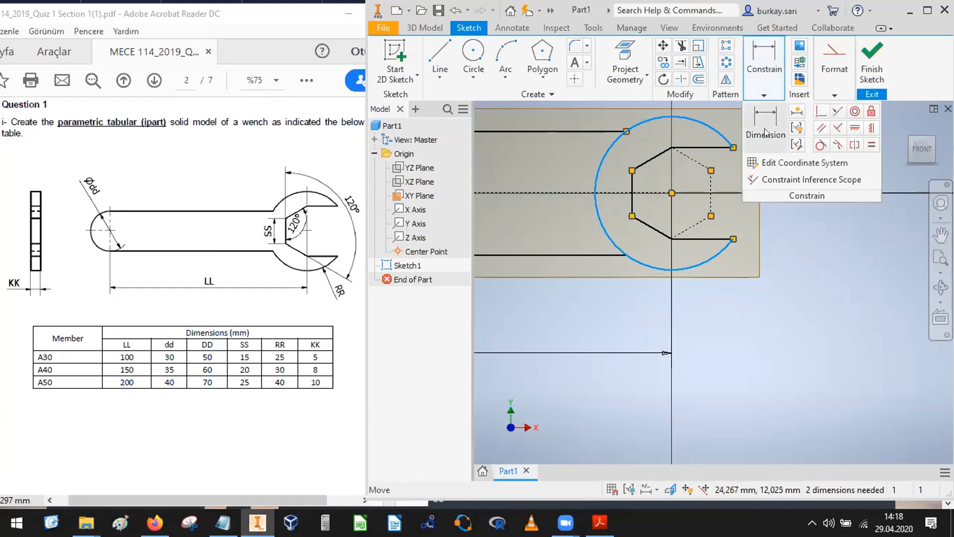
{"action": "left_click", "coordinate": [766, 125]}
{"action": "left_click", "coordinate": [703, 267]}
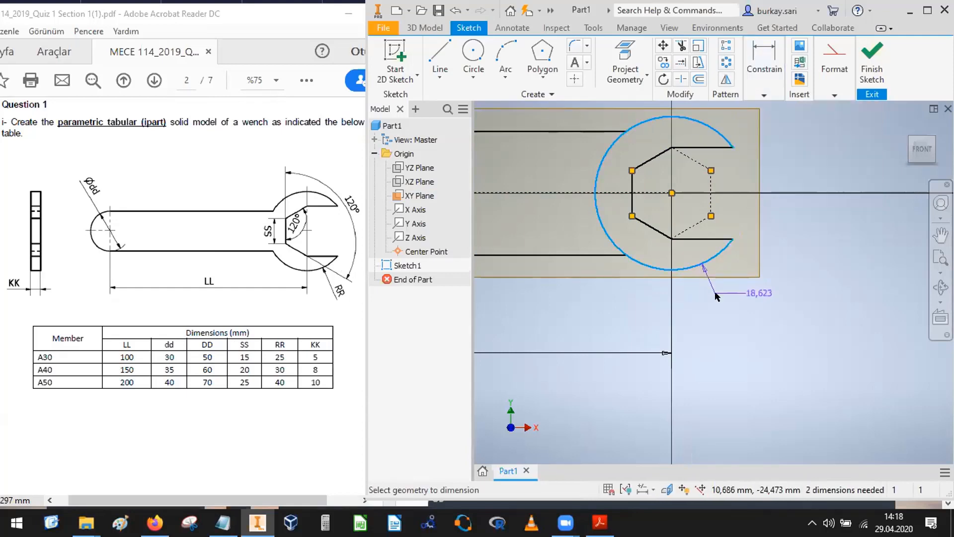
{"action": "left_click", "coordinate": [715, 294]}
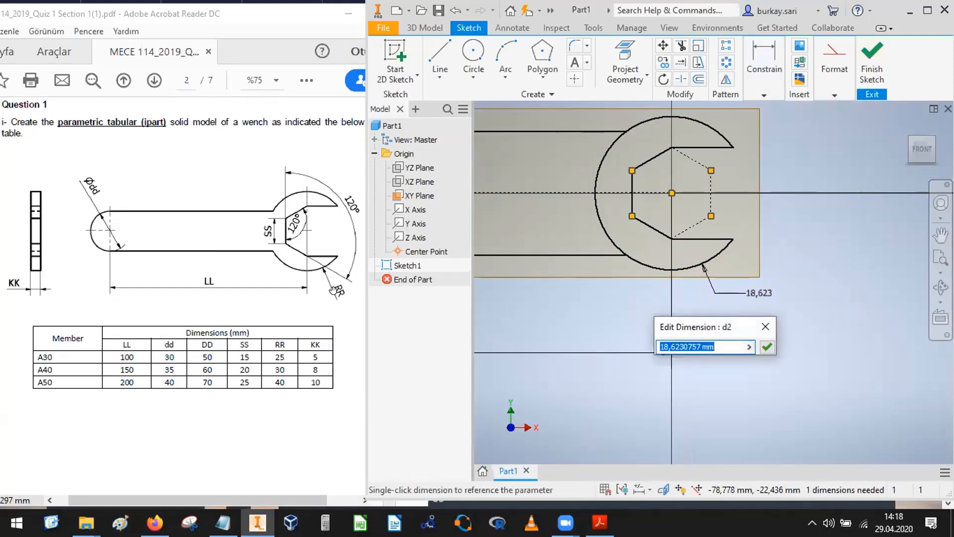
{"action": "key", "text": "Return"}
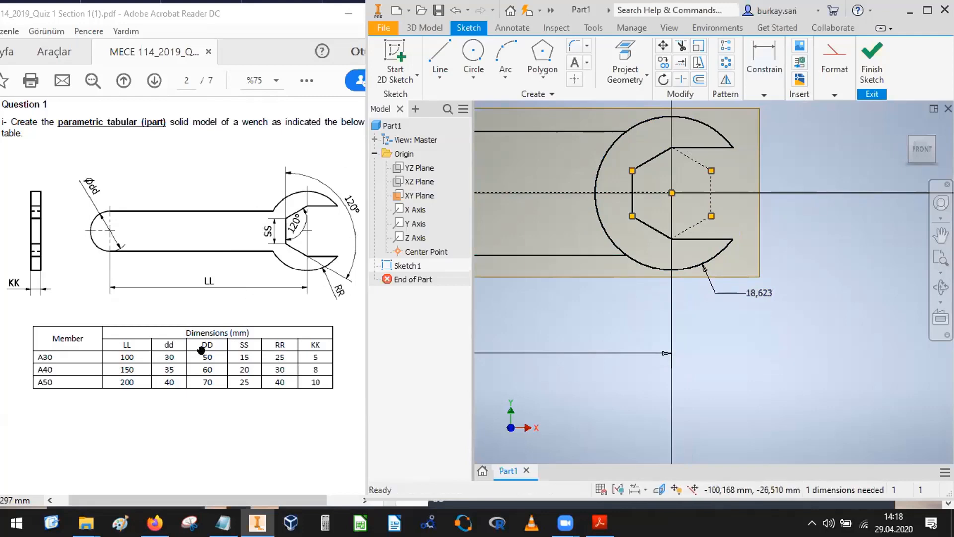
{"action": "left_click", "coordinate": [645, 266]}
{"action": "mouse_move", "coordinate": [764, 67]}
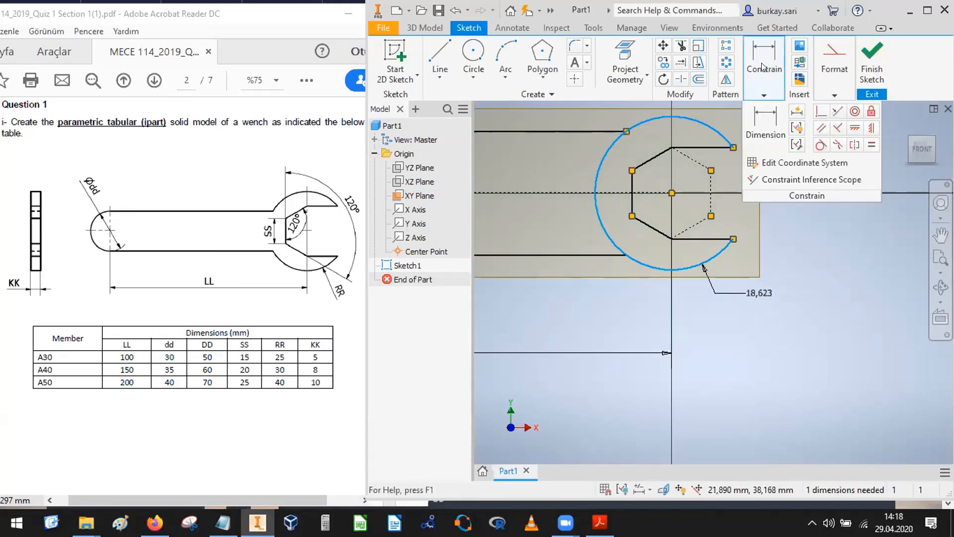
{"action": "left_click", "coordinate": [766, 120]}
{"action": "left_click", "coordinate": [626, 258]}
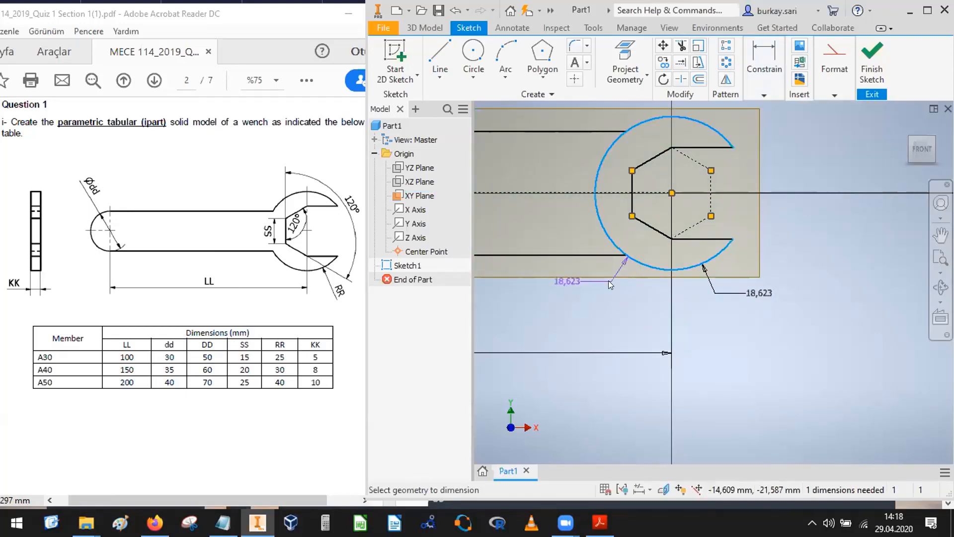
{"action": "right_click", "coordinate": [609, 281]}
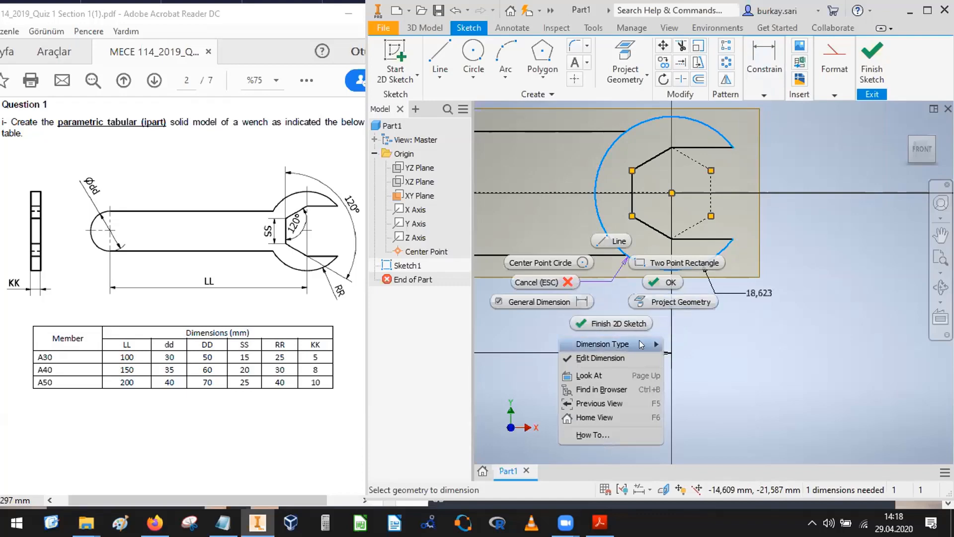
{"action": "mouse_move", "coordinate": [640, 343]}
{"action": "left_click", "coordinate": [694, 358]}
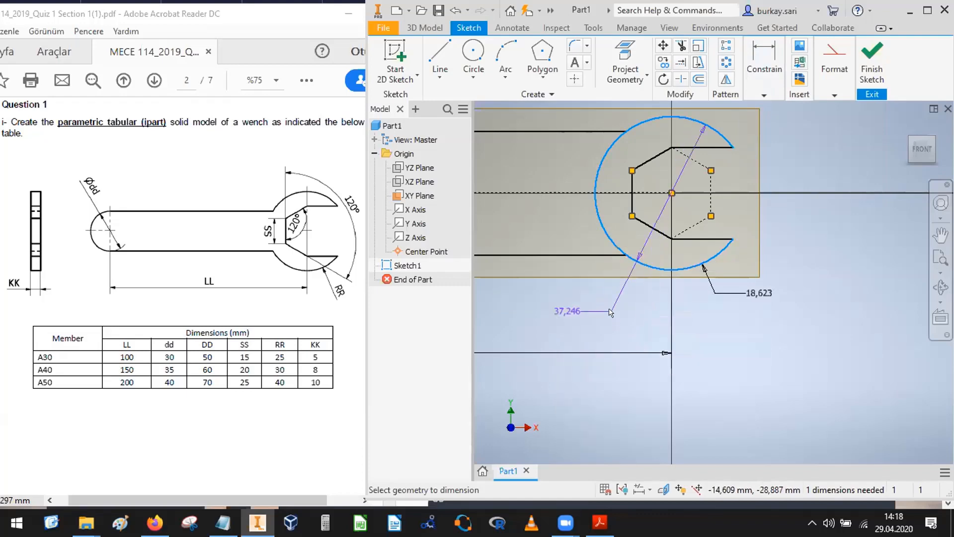
{"action": "key", "text": "Escape"}
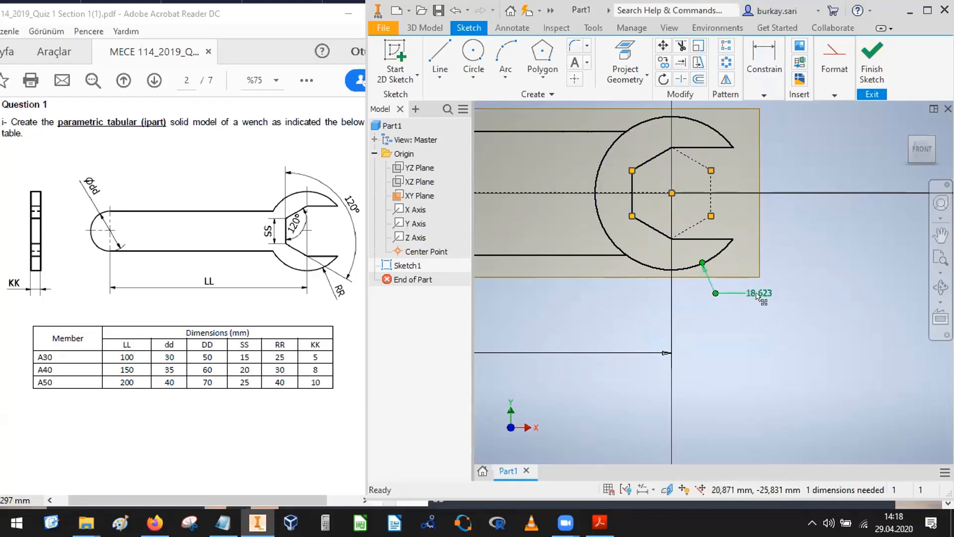
Set the head arc's radius dimension to 25 mm
{"action": "double_click", "coordinate": [758, 294]}
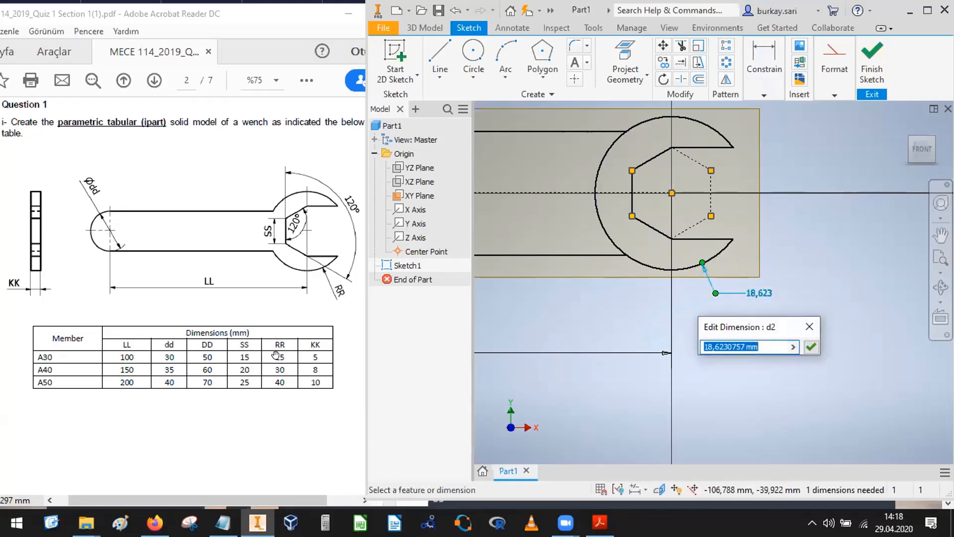
{"action": "type", "text": "25"}
{"action": "key", "text": "Return"}
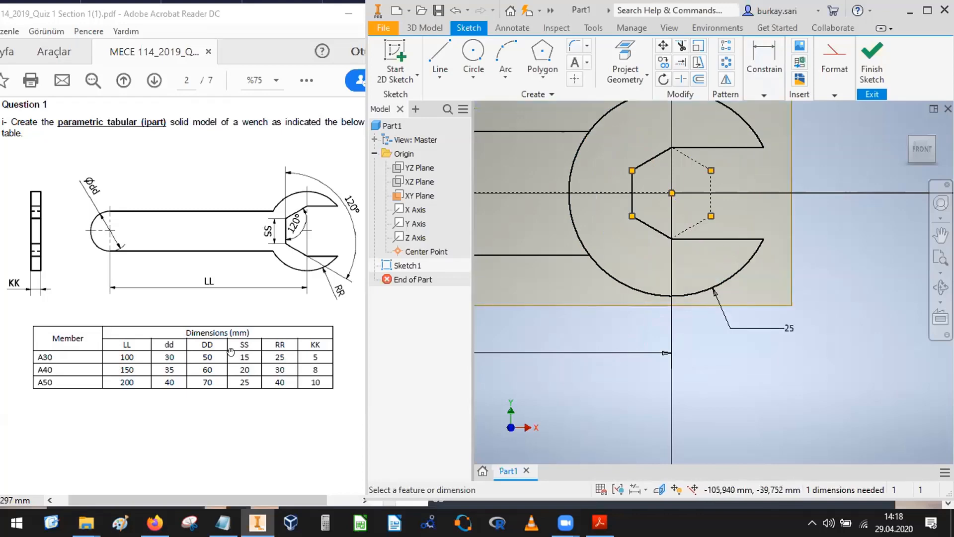
Try to dimension the length of the hexagon's solid vertical side inside the wrench head
{"action": "left_click", "coordinate": [700, 240]}
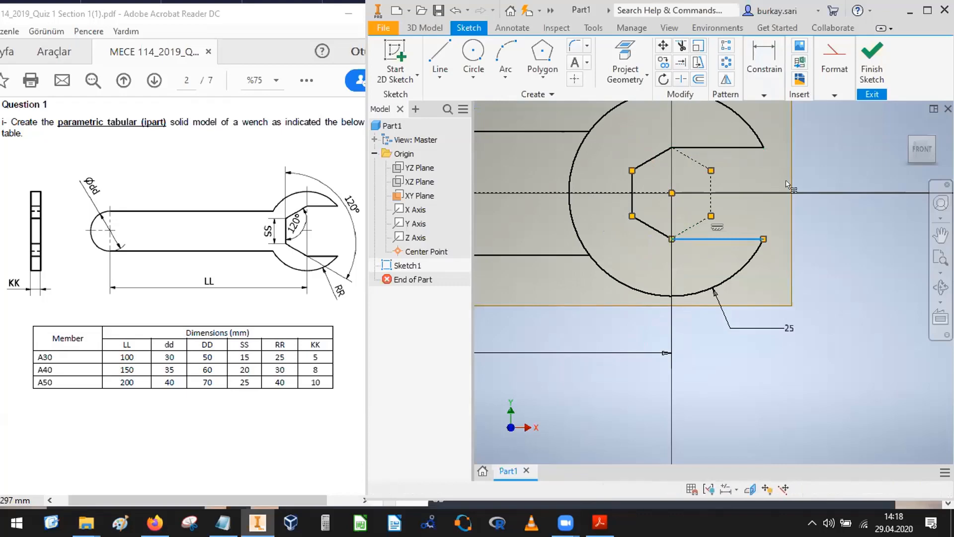
{"action": "scroll", "coordinate": [788, 181], "scroll_direction": "up", "scroll_amount": 5}
{"action": "middle_click_drag", "start_coordinate": [788, 182], "coordinate": [793, 188]}
{"action": "scroll", "coordinate": [774, 177], "scroll_direction": "down", "scroll_amount": 6}
{"action": "left_click", "coordinate": [762, 55]}
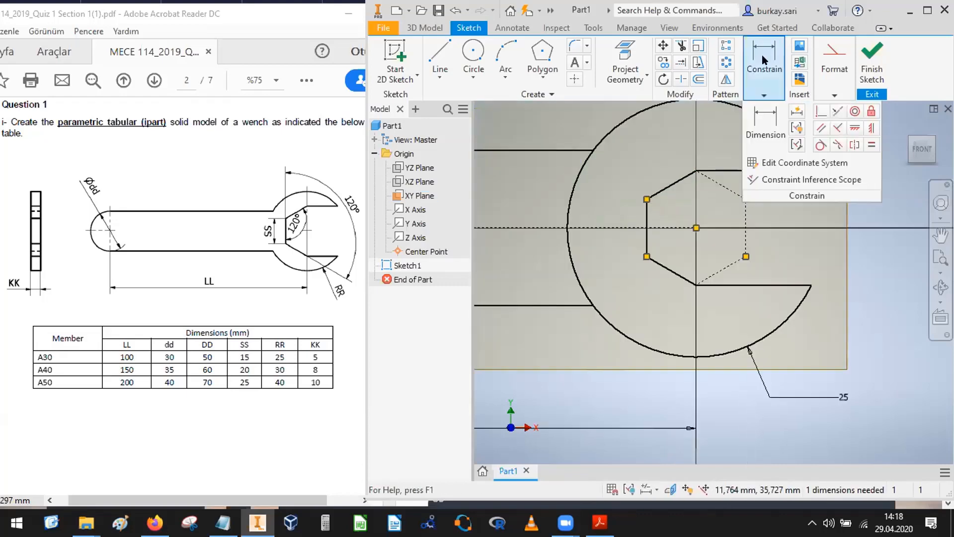
{"action": "left_click", "coordinate": [755, 129]}
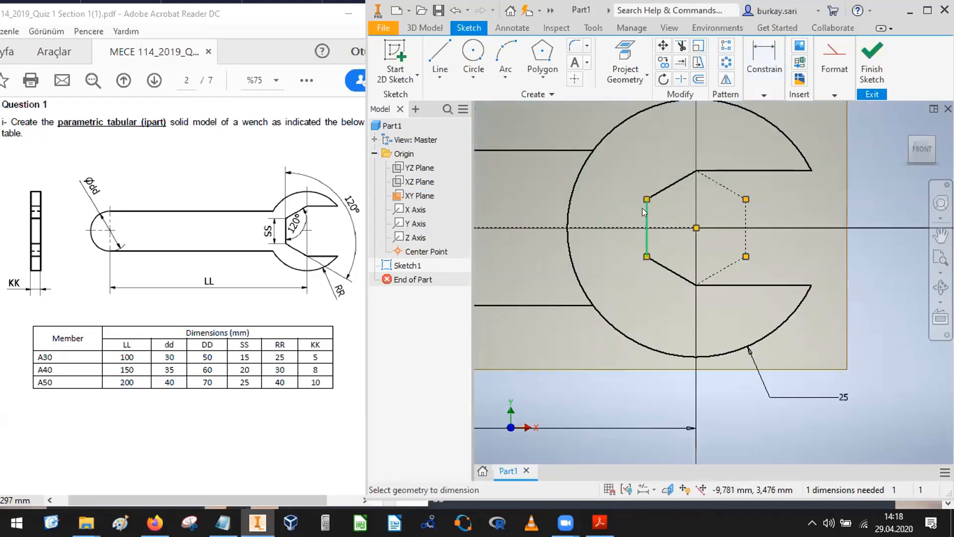
{"action": "left_click", "coordinate": [645, 213]}
{"action": "left_click", "coordinate": [617, 228]}
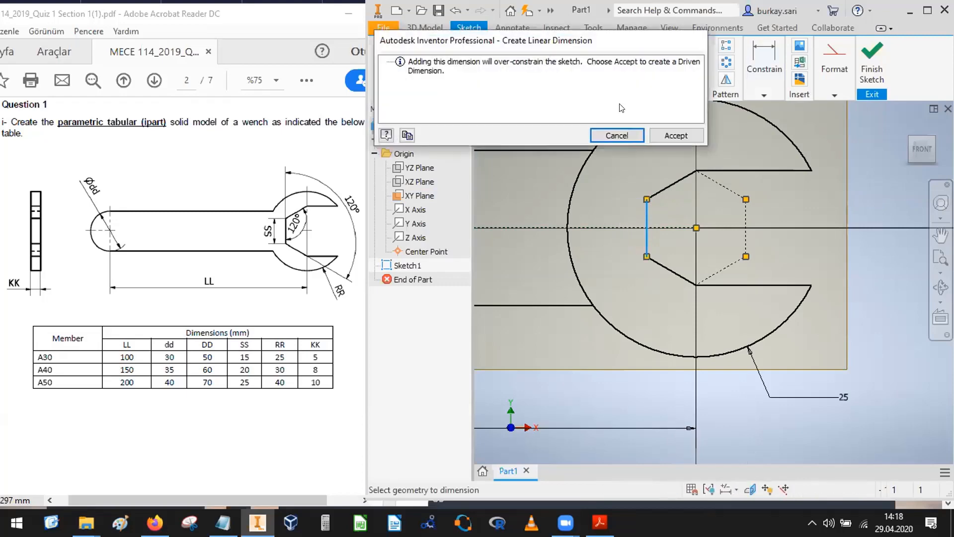
{"action": "left_click", "coordinate": [640, 142]}
{"action": "left_click", "coordinate": [685, 183]}
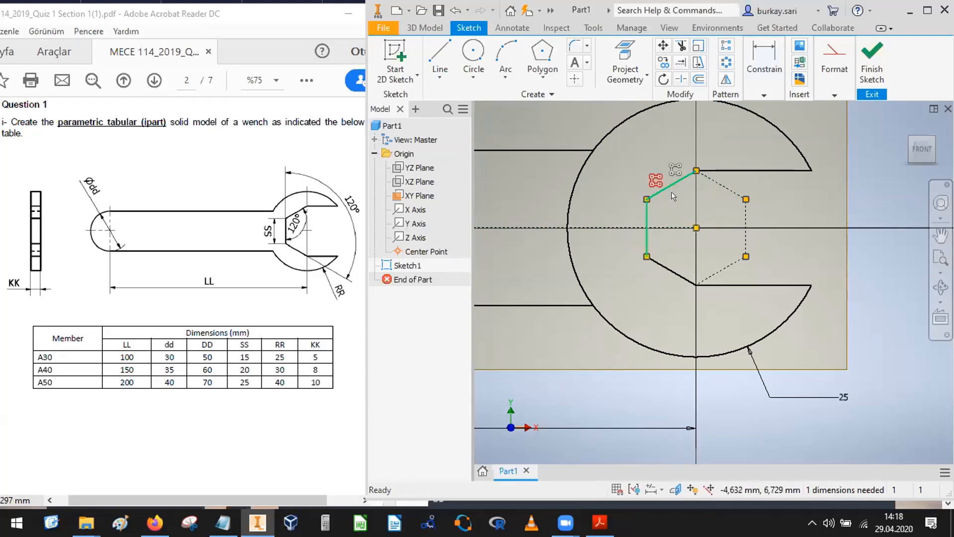
{"action": "left_click", "coordinate": [616, 218]}
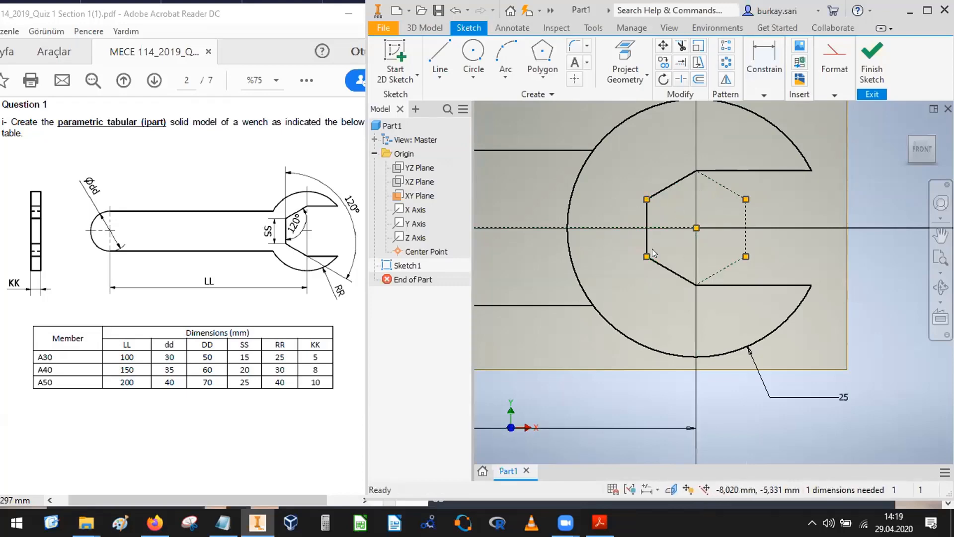
{"action": "left_click_drag", "start_coordinate": [632, 158], "coordinate": [755, 319]}
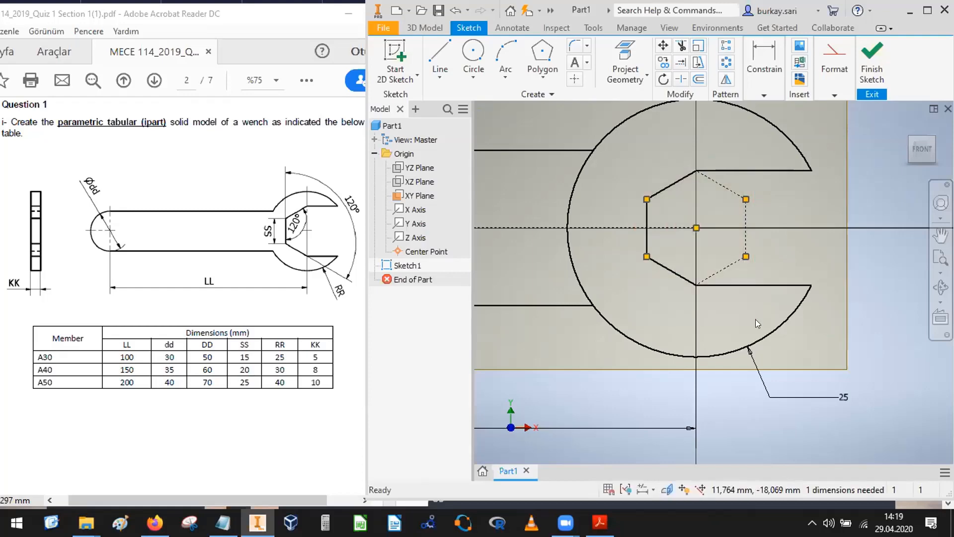
{"action": "scroll", "coordinate": [755, 319], "scroll_direction": "down", "scroll_amount": 5}
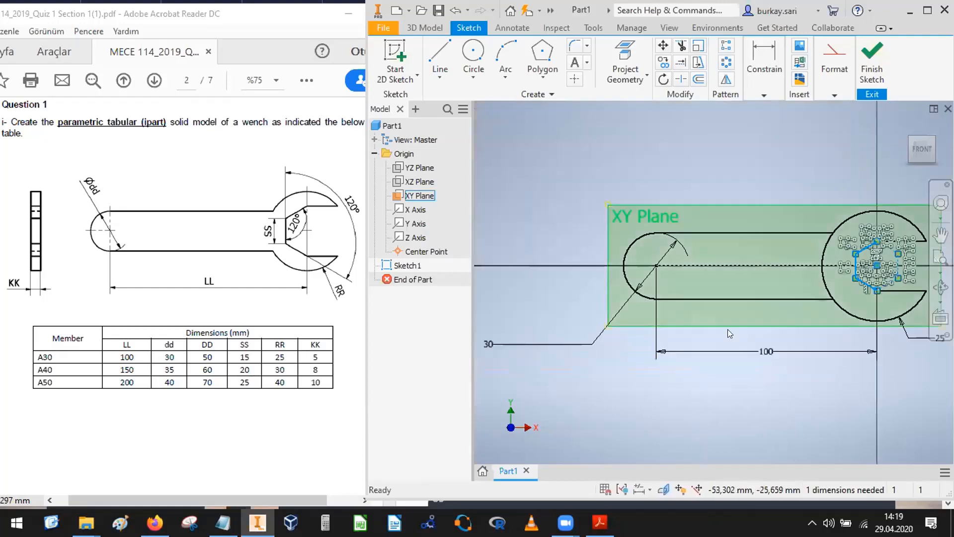
{"action": "key", "text": "Escape"}
Delete the hexagon's solid upper slanted side and its solid vertical side, keeping the lower slanted side
{"action": "middle_click_drag", "start_coordinate": [857, 263], "coordinate": [655, 243]}
{"action": "scroll", "coordinate": [655, 243], "scroll_direction": "up", "scroll_amount": 5}
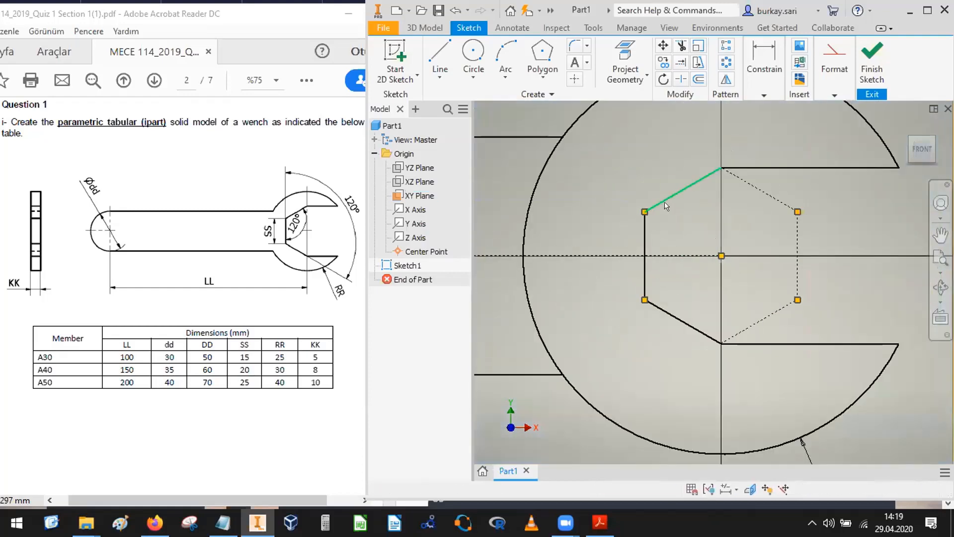
{"action": "left_click", "coordinate": [666, 203]}
{"action": "key", "text": "Delete"}
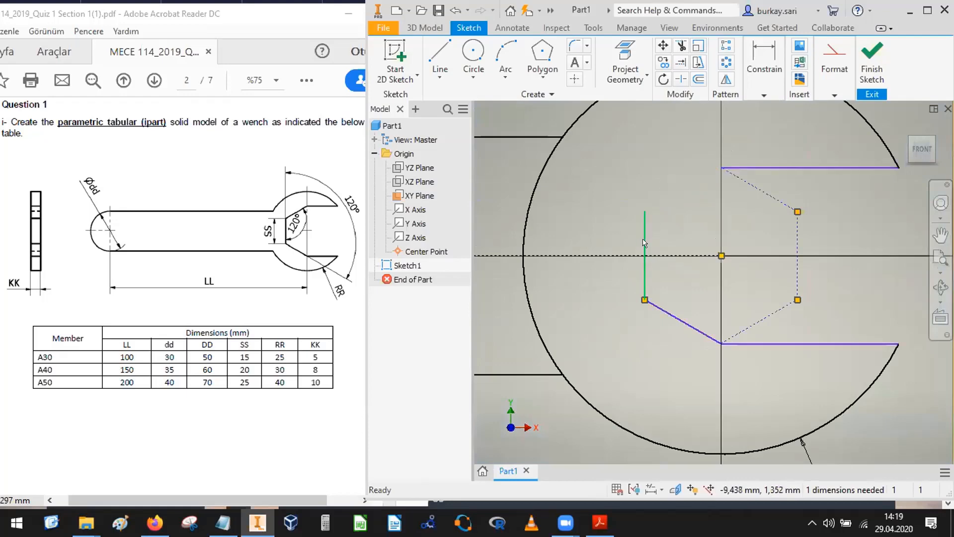
{"action": "left_click", "coordinate": [645, 243]}
{"action": "key", "text": "Delete"}
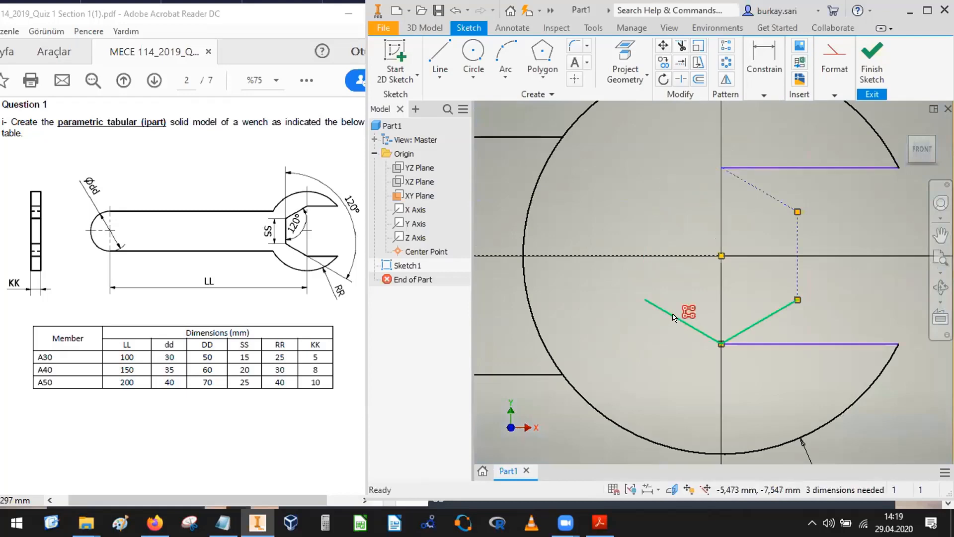
{"action": "left_click", "coordinate": [674, 317]}
{"action": "key", "text": "Escape"}
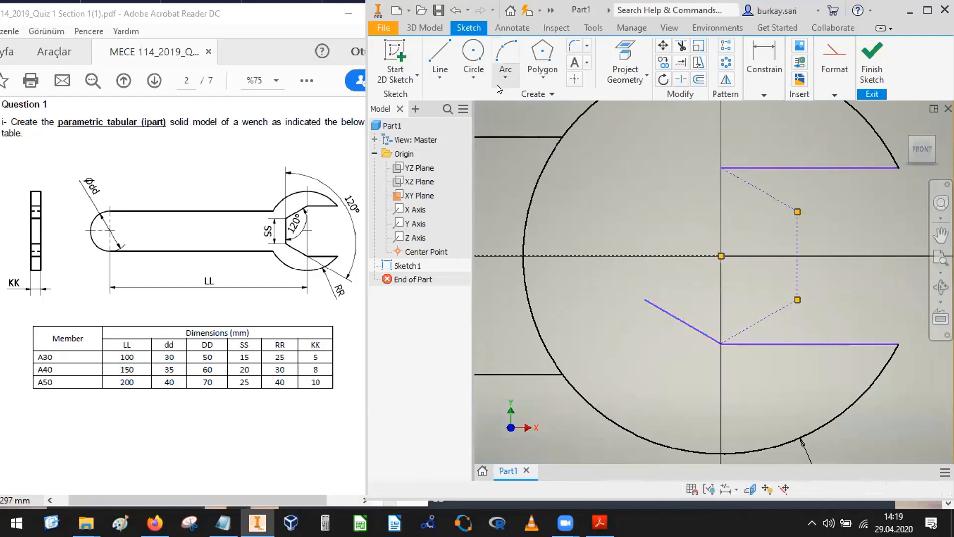
Draw the vertical inner jaw edge about 10.6 mm long, continuing with a slanted line to the inner end of the upper jaw edge
{"action": "left_click", "coordinate": [440, 55]}
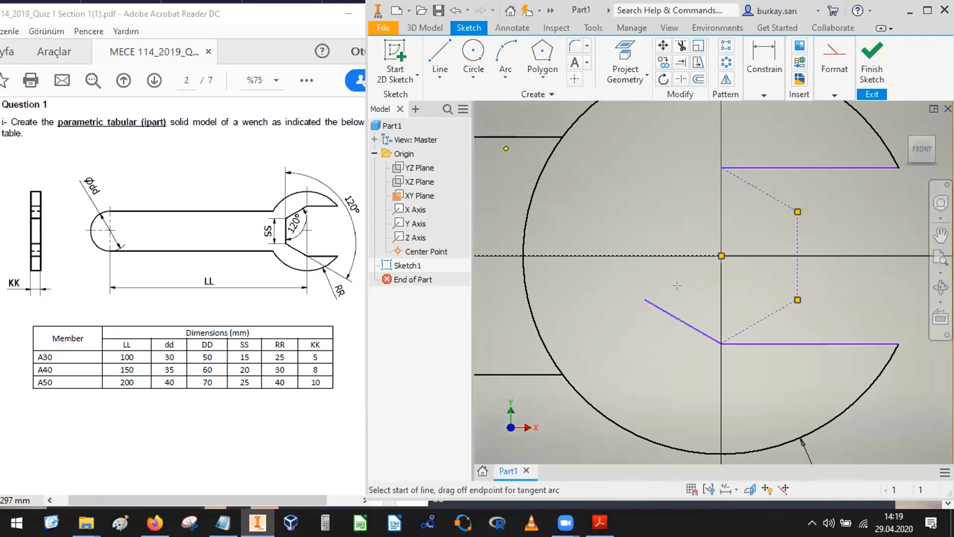
{"action": "left_click", "coordinate": [645, 299]}
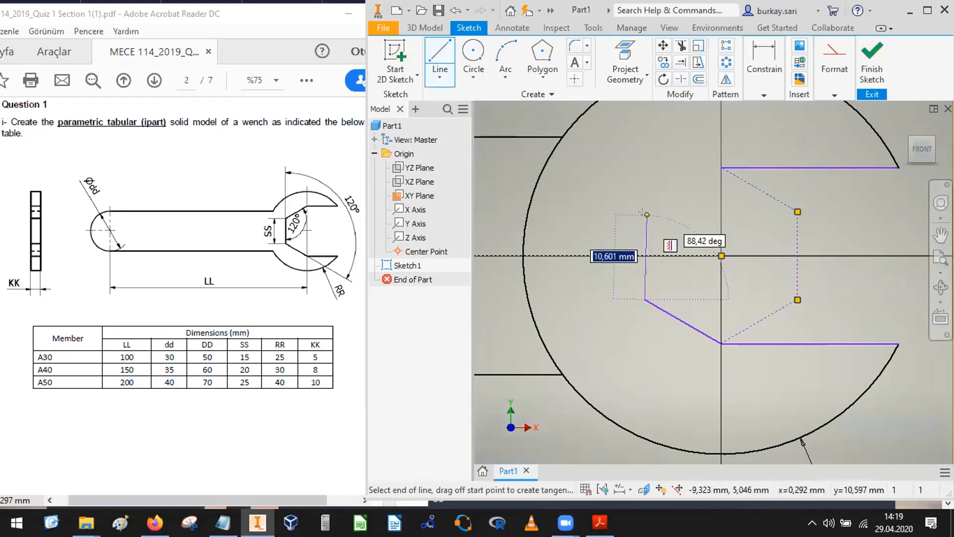
{"action": "left_click", "coordinate": [645, 216]}
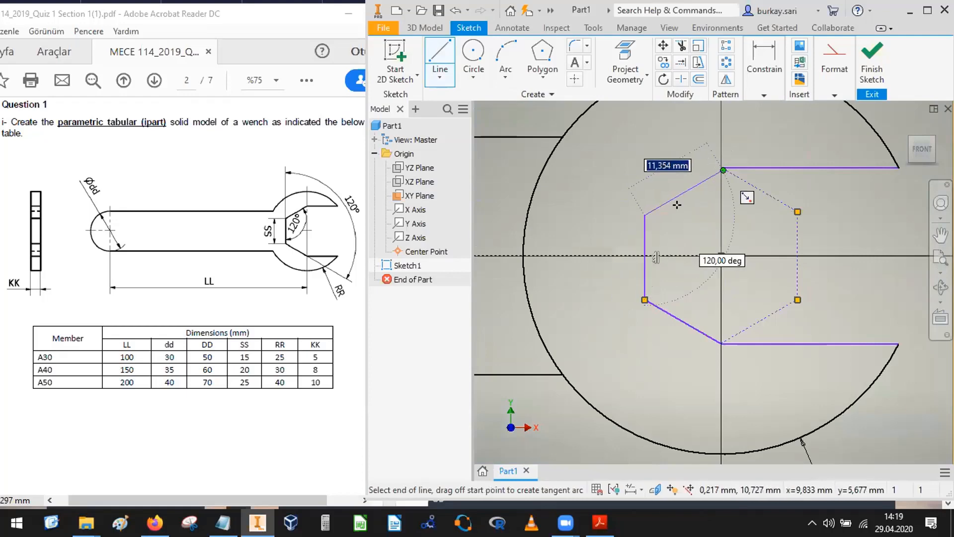
{"action": "left_click", "coordinate": [721, 168]}
Try to apply a vertical constraint to the newly drawn vertical inner jaw edge
{"action": "left_click", "coordinate": [764, 94]}
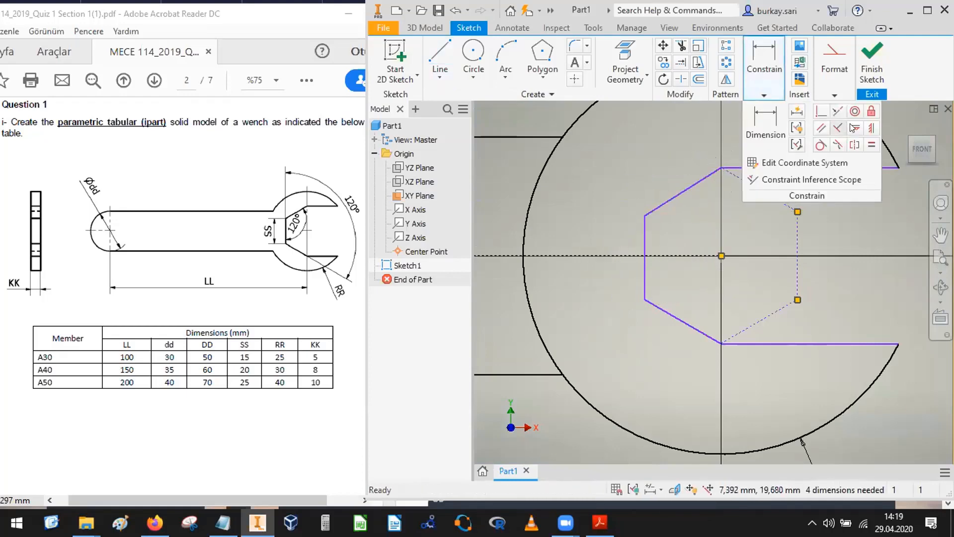
{"action": "left_click", "coordinate": [872, 129]}
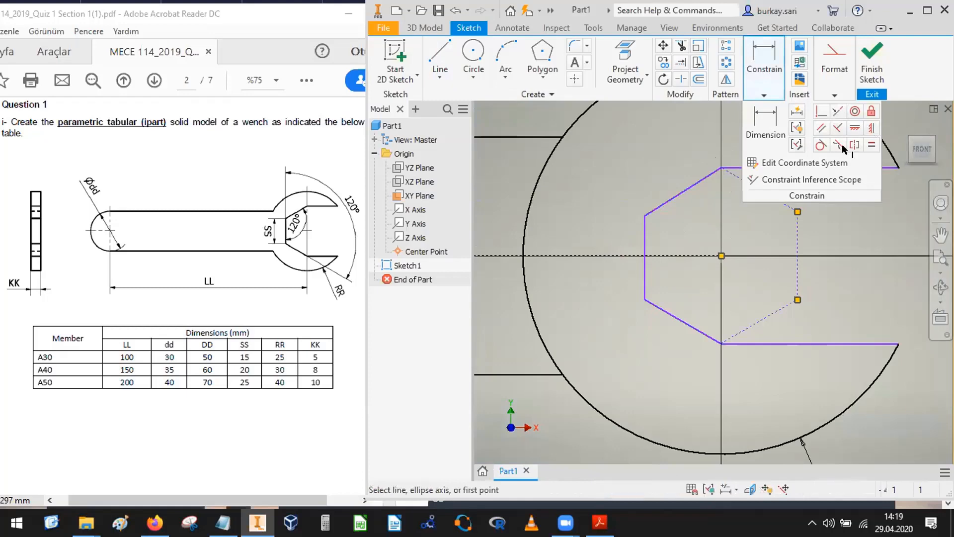
{"action": "left_click", "coordinate": [641, 248]}
{"action": "key", "text": "Escape"}
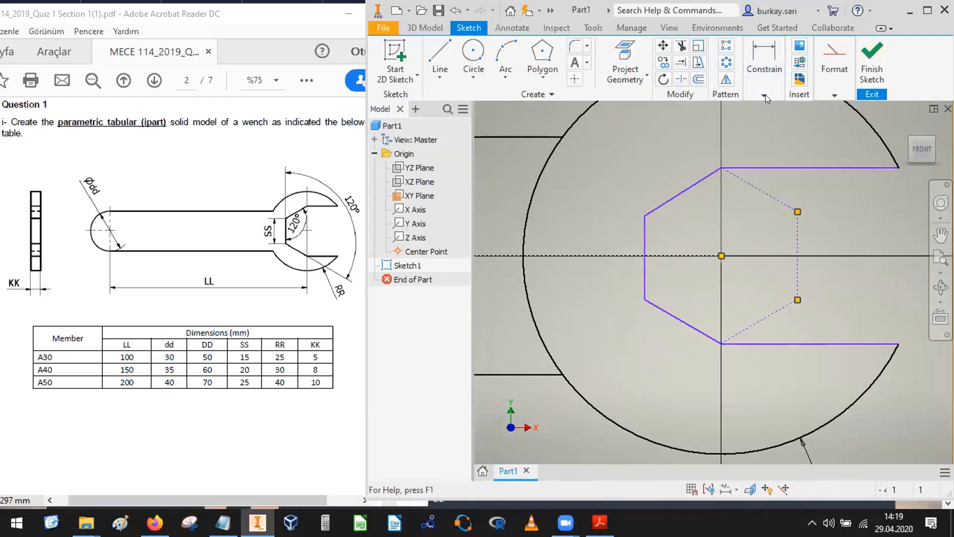
{"action": "left_click", "coordinate": [763, 94]}
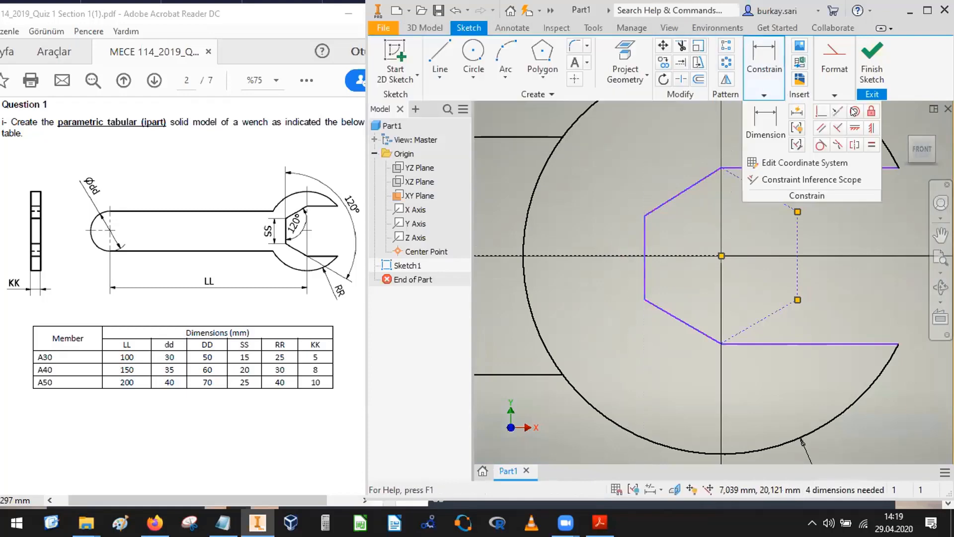
{"action": "left_click", "coordinate": [645, 241]}
{"action": "key", "text": "Escape"}
{"action": "key", "text": "Escape"}
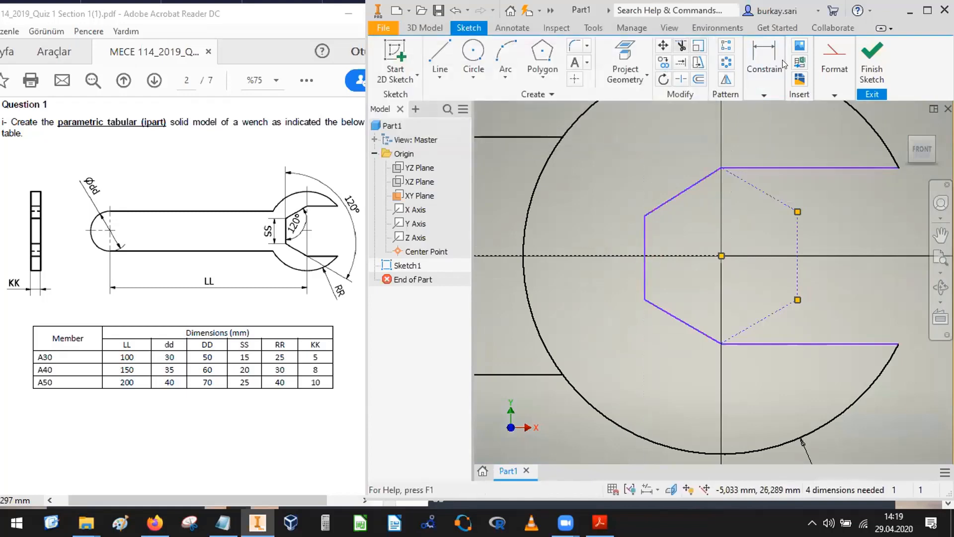
Dimension the length of the vertical inner jaw edge and set it to 15 mm
{"action": "left_click", "coordinate": [764, 95]}
{"action": "left_click", "coordinate": [765, 121]}
{"action": "left_click", "coordinate": [645, 233]}
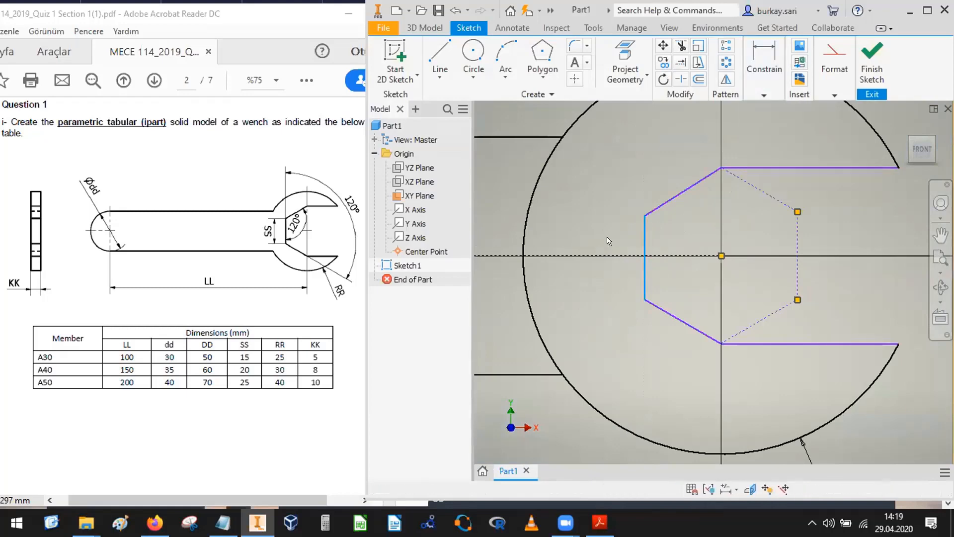
{"action": "left_click", "coordinate": [607, 233]}
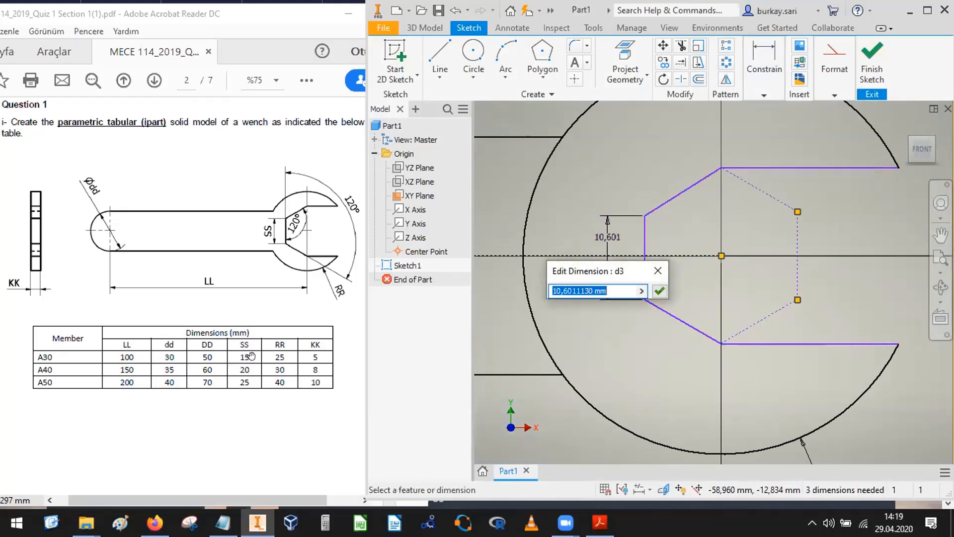
{"action": "type", "text": "15"}
{"action": "key", "text": "Return"}
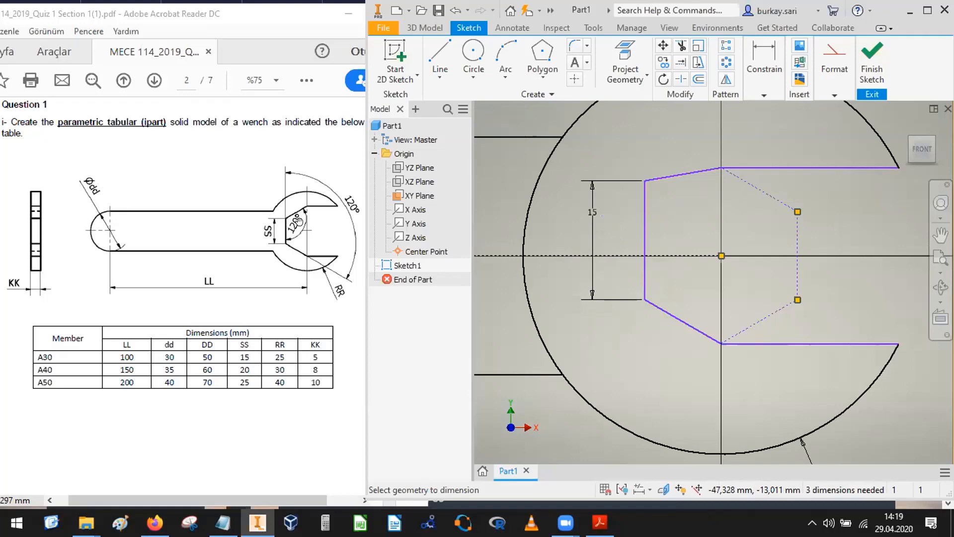
Dimension the angle between the upper slanted jaw edge and the vertical edge, setting it to 120 degrees
{"action": "left_click", "coordinate": [764, 95]}
{"action": "left_click", "coordinate": [767, 121]}
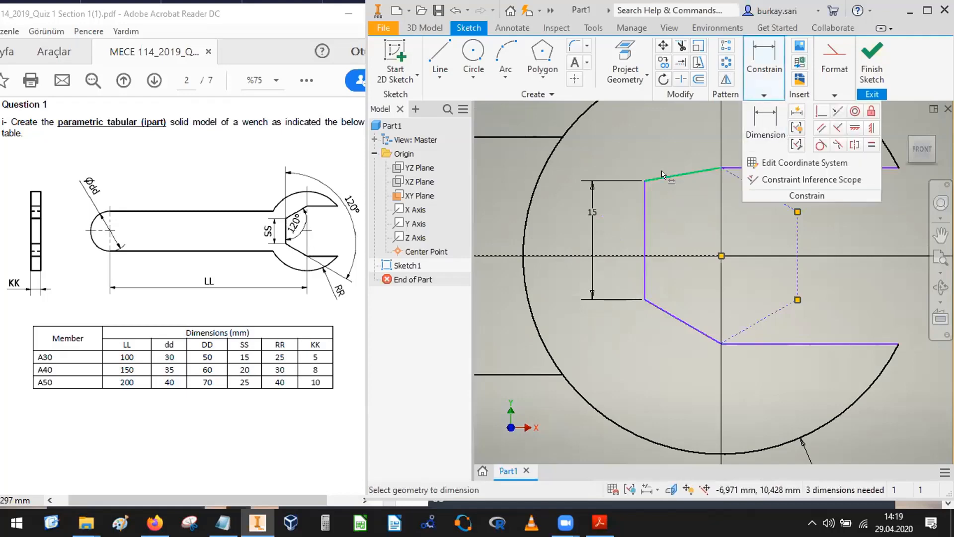
{"action": "left_click", "coordinate": [643, 208]}
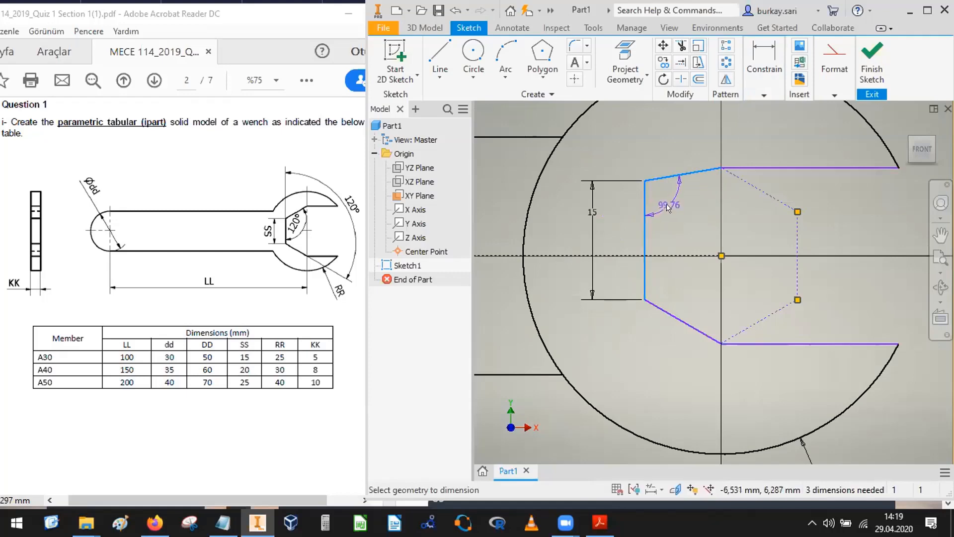
{"action": "left_click", "coordinate": [666, 203]}
{"action": "type", "text": "12"}
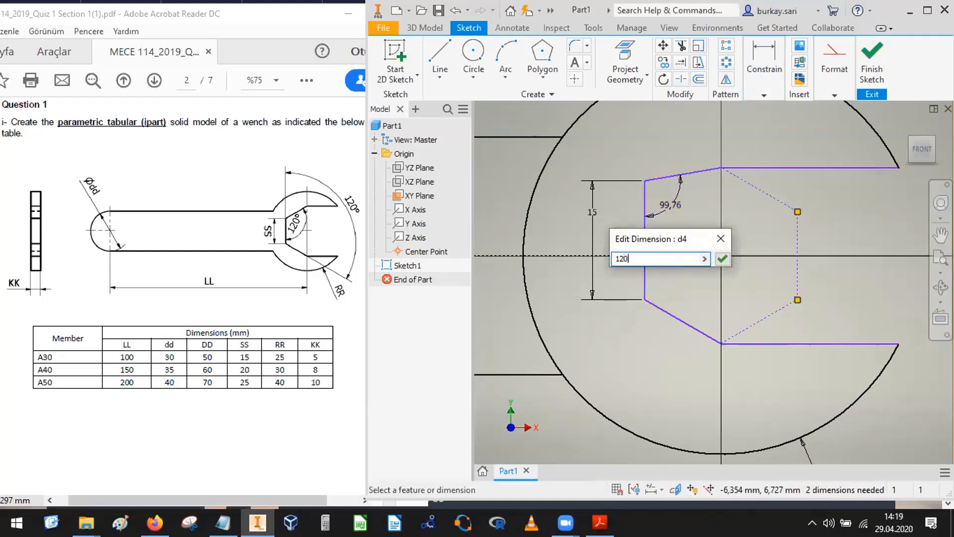
{"action": "type", "text": "0"}
{"action": "key", "text": "Return"}
Add an angle dimension between the vertical jaw edge and the lower slanted edge, keeping the proposed 120 degrees
{"action": "left_click", "coordinate": [617, 300]}
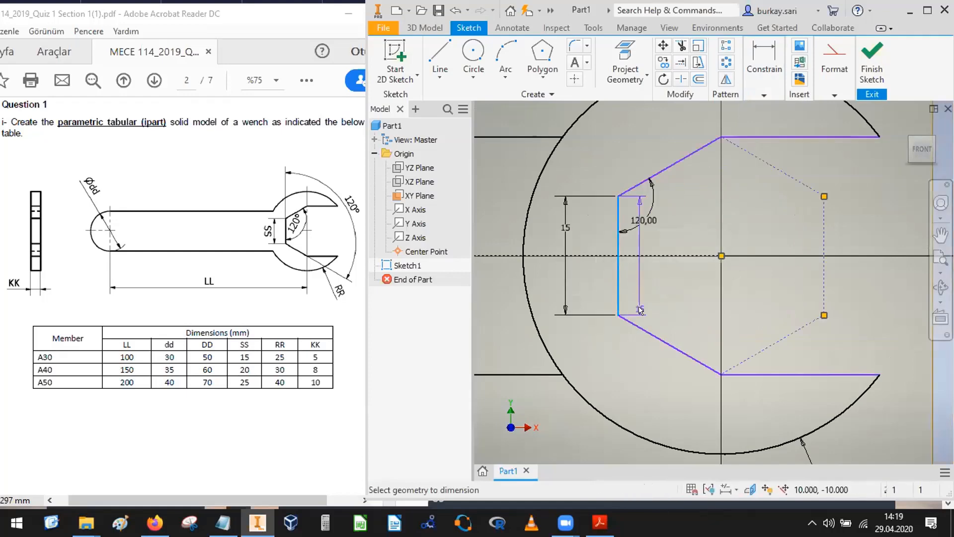
{"action": "left_click", "coordinate": [646, 331]}
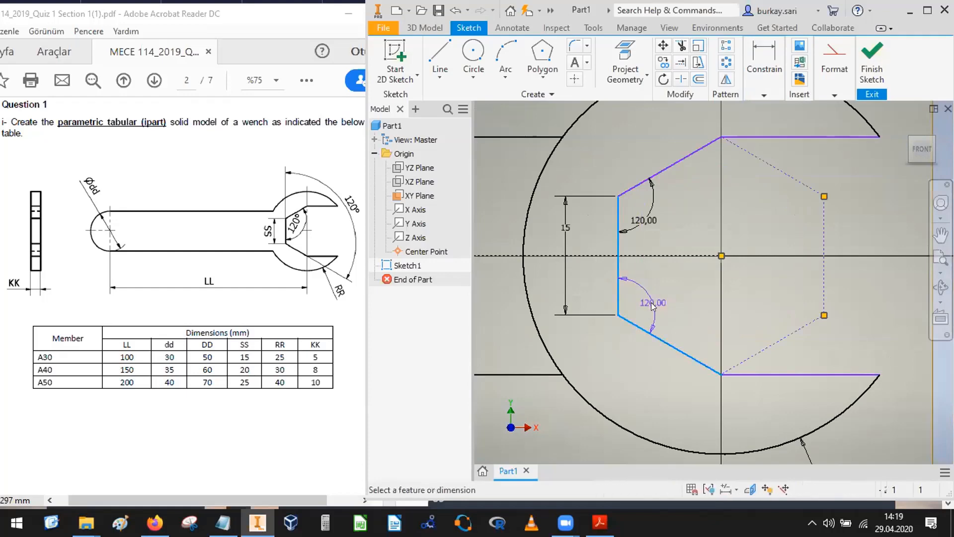
{"action": "left_click", "coordinate": [651, 302]}
{"action": "key", "text": "Return"}
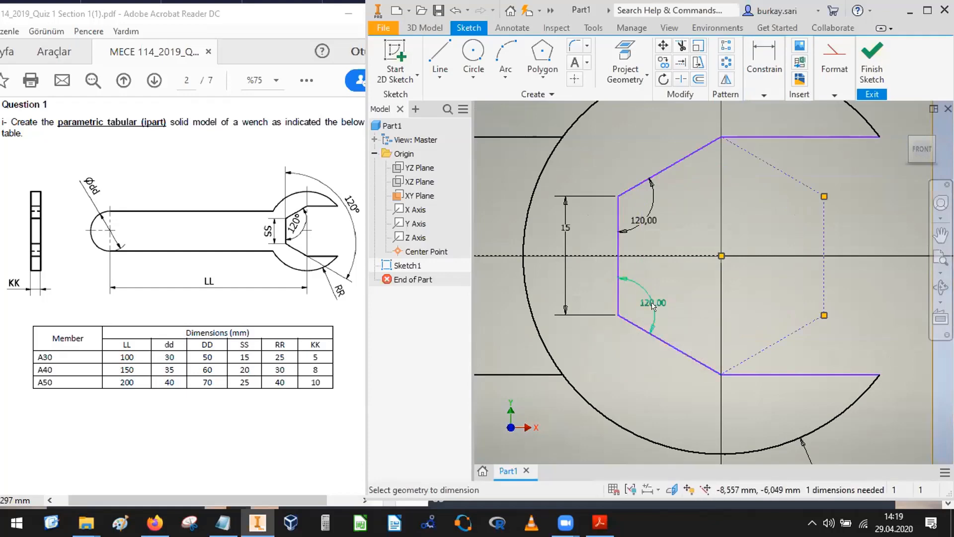
{"action": "key", "text": "Escape"}
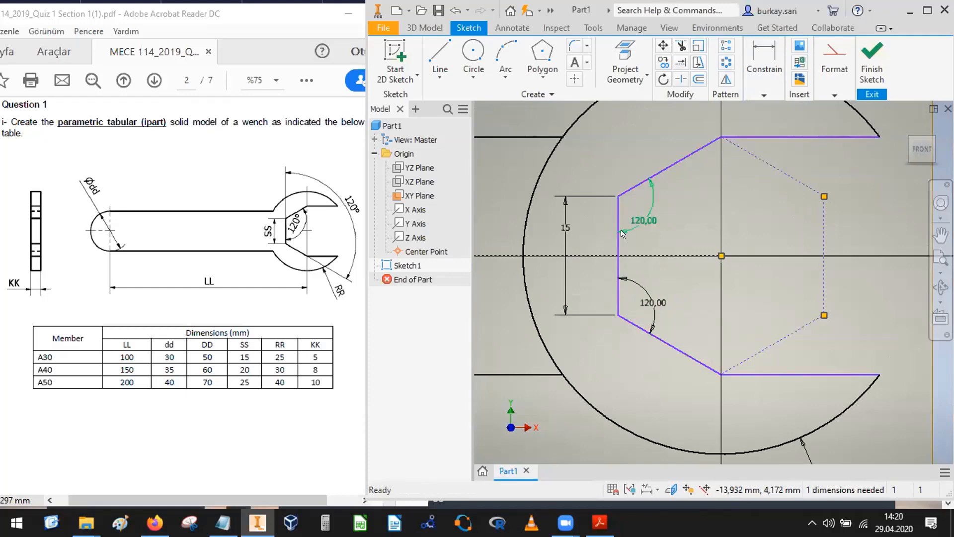
Try to make the midpoint of the vertical jaw edge coincident with the wrench's dashed horizontal centerline
{"action": "left_click_drag", "start_coordinate": [618, 240], "coordinate": [617, 239]}
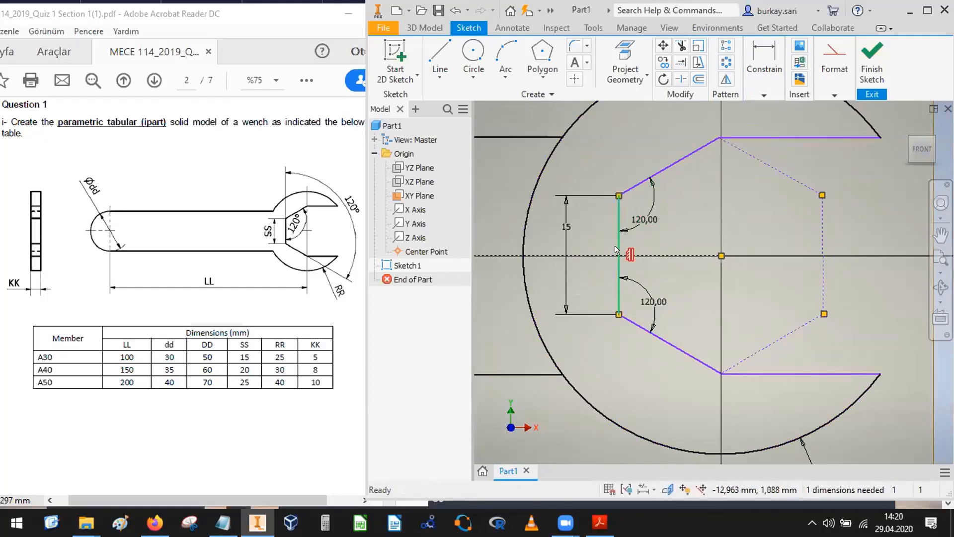
{"action": "left_click", "coordinate": [764, 64]}
{"action": "left_click", "coordinate": [765, 120]}
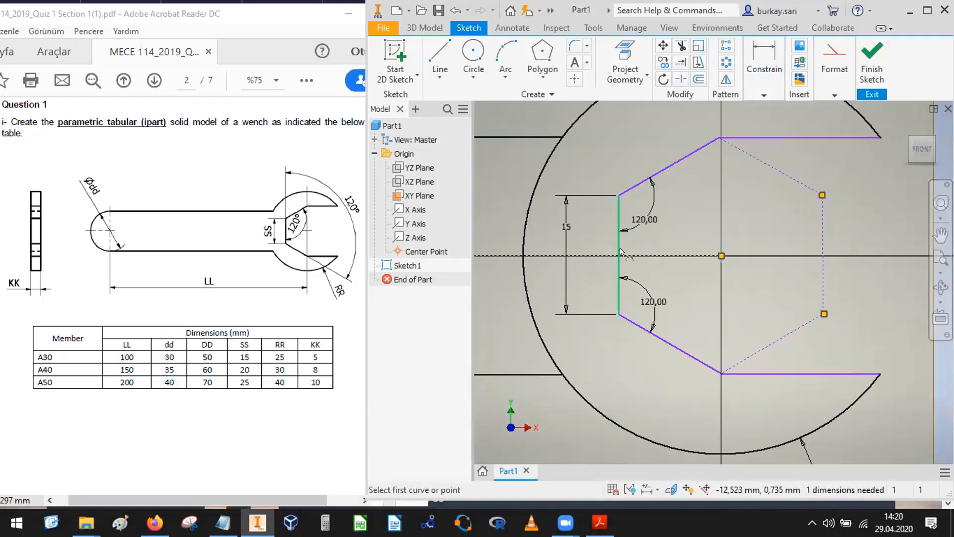
{"action": "left_click", "coordinate": [619, 254]}
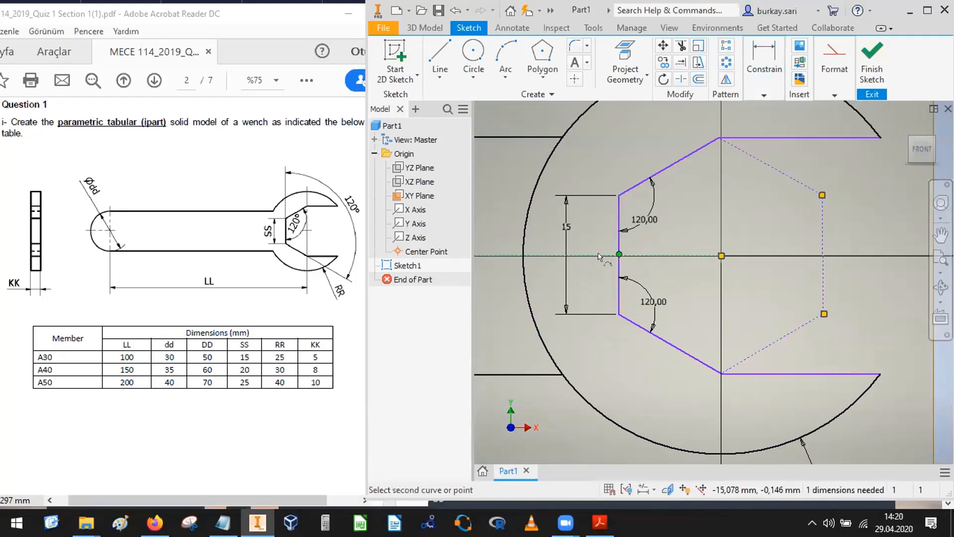
{"action": "key", "text": "Escape"}
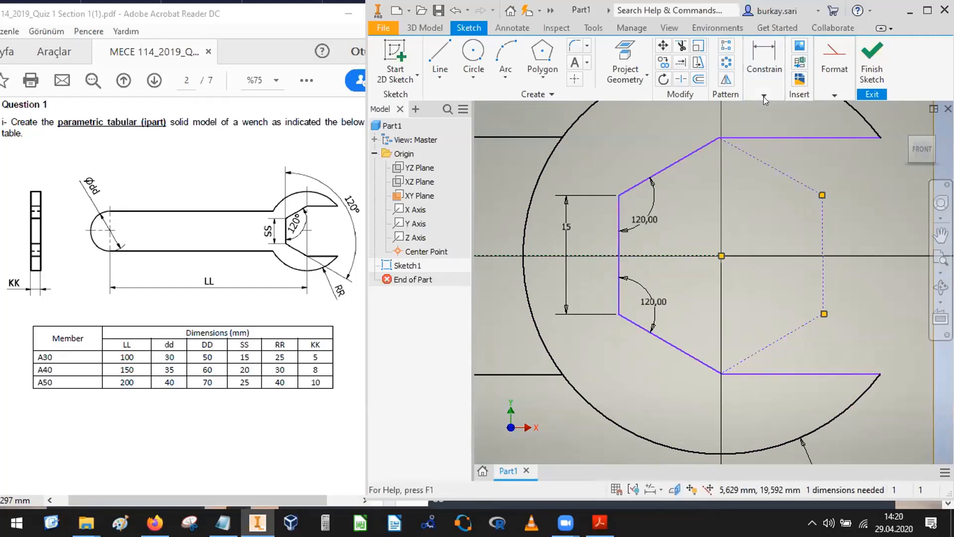
Apply a coincident constraint between the vertical jaw edge's midpoint and the dashed horizontal centerline
{"action": "left_click", "coordinate": [764, 95]}
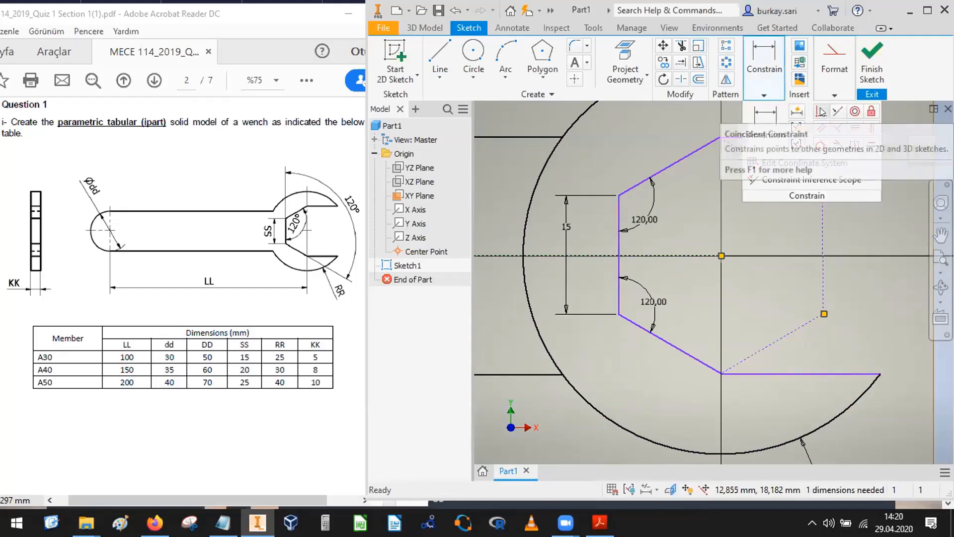
{"action": "left_click", "coordinate": [821, 111]}
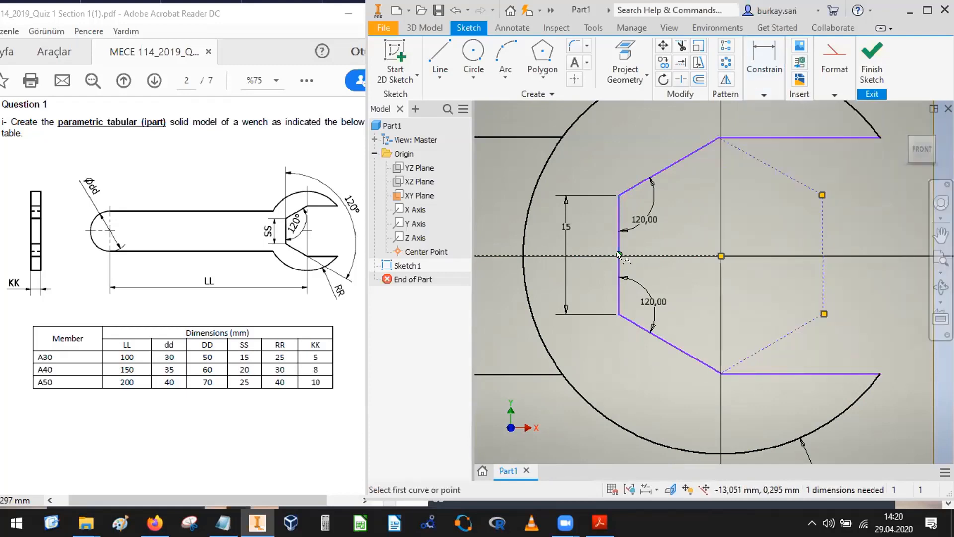
{"action": "scroll", "coordinate": [618, 253], "scroll_direction": "down", "scroll_amount": 3}
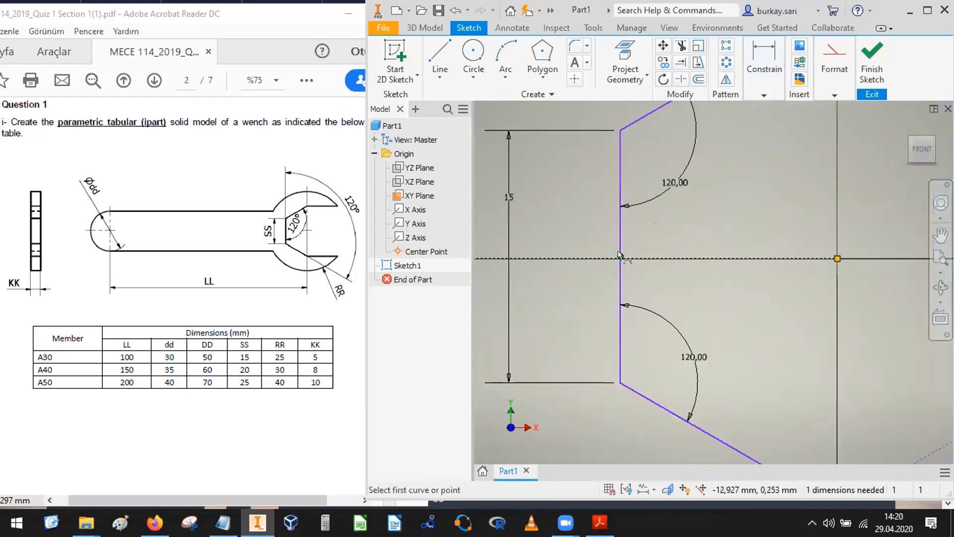
{"action": "left_click", "coordinate": [620, 255]}
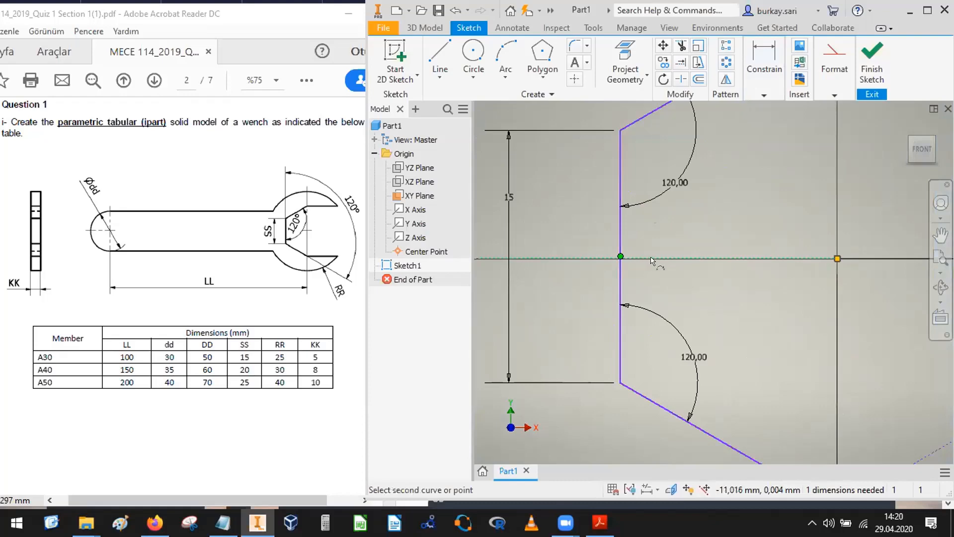
{"action": "left_click", "coordinate": [651, 259]}
{"action": "key", "text": "Escape"}
Check the whole wrench outline and finish the sketch
{"action": "scroll", "coordinate": [698, 229], "scroll_direction": "up", "scroll_amount": 3}
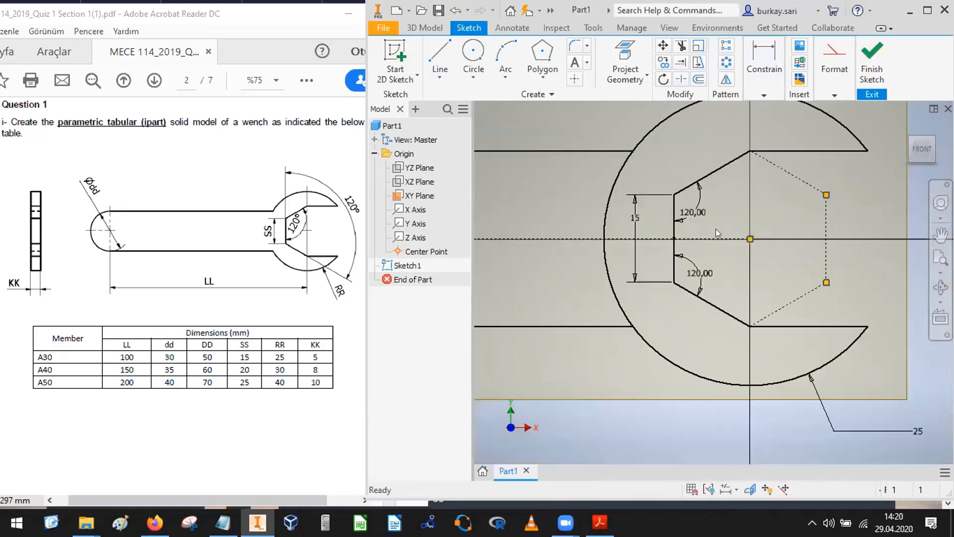
{"action": "middle_click_drag", "start_coordinate": [724, 232], "coordinate": [728, 213]}
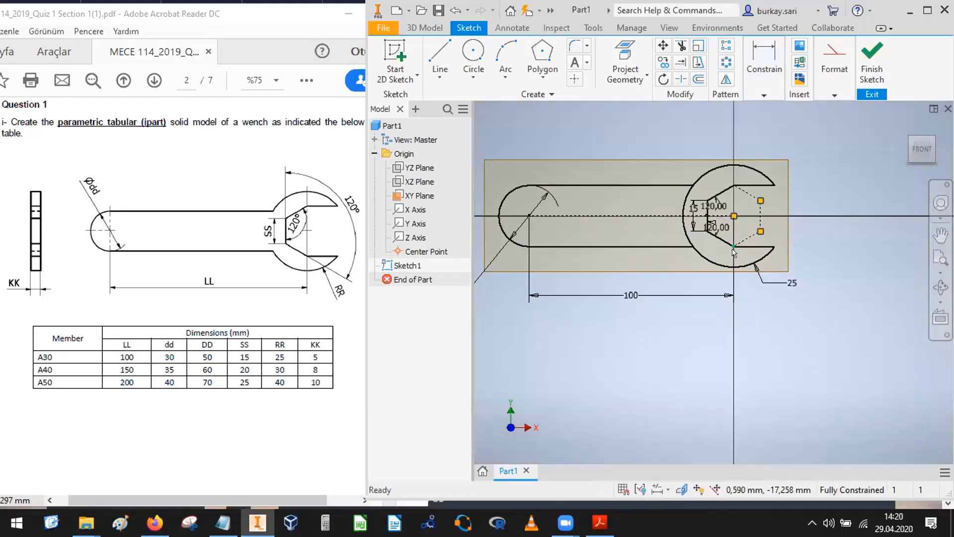
{"action": "left_click", "coordinate": [868, 64]}
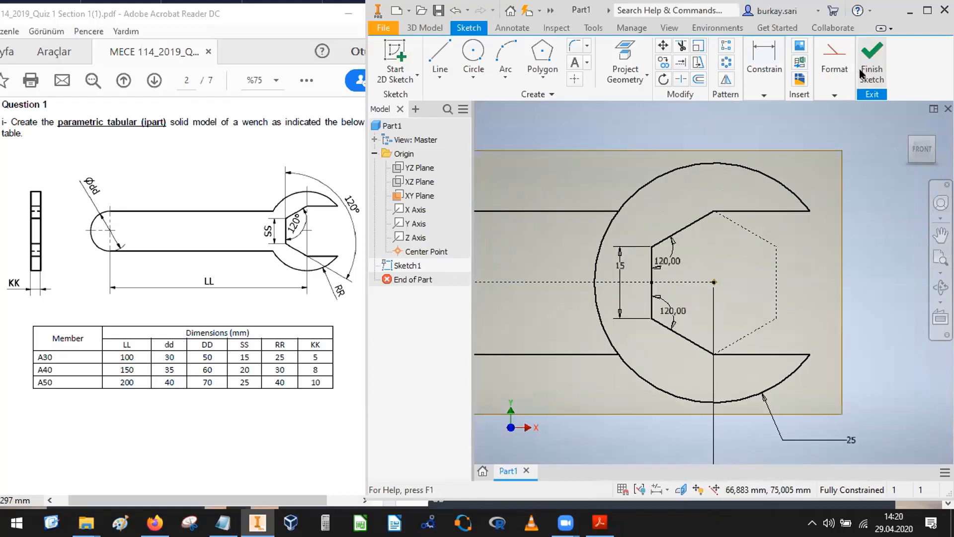
{"action": "left_click", "coordinate": [857, 67]}
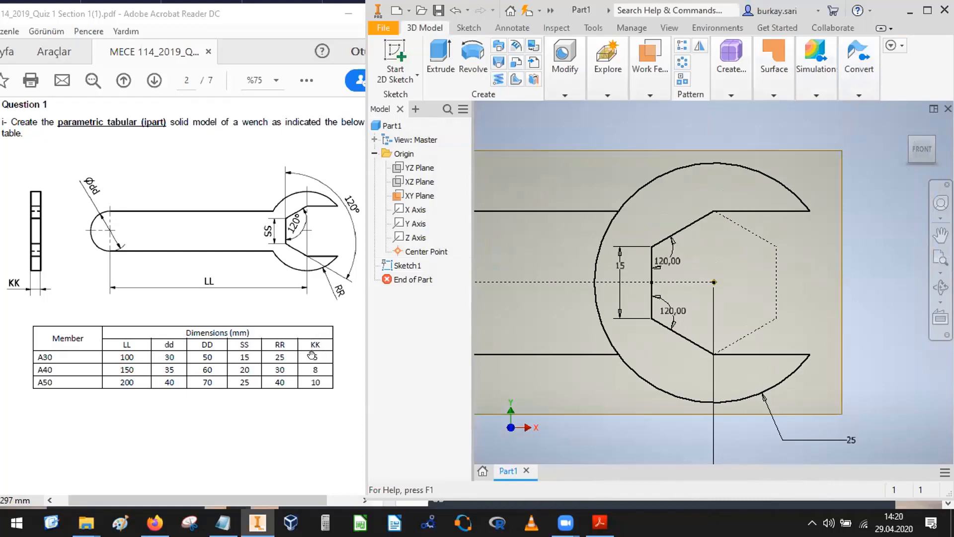
Extrude the handle and jaw profiles of the wrench sketch 5 mm symmetrically about the sketch plane
{"action": "scroll", "coordinate": [787, 235], "scroll_direction": "down", "scroll_amount": 5}
{"action": "left_click", "coordinate": [21, 272]}
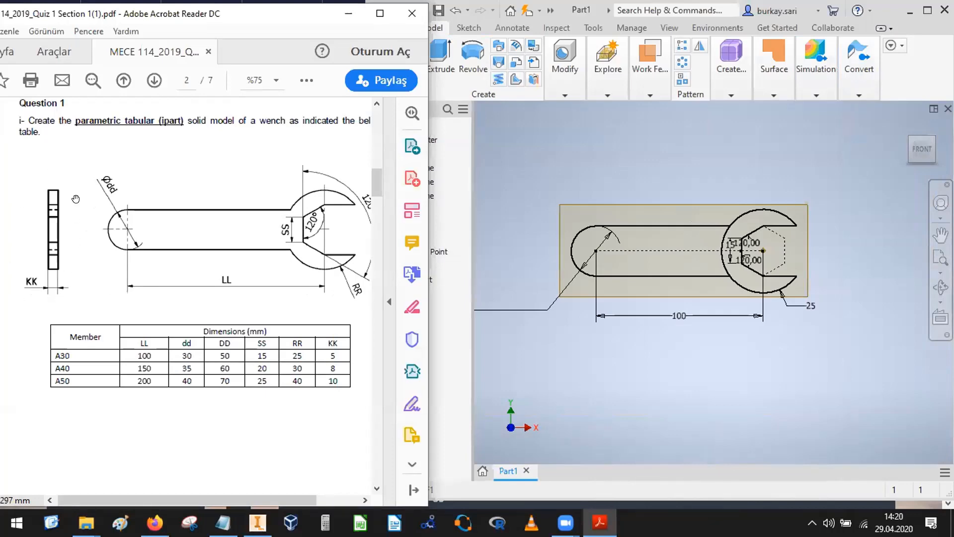
{"action": "left_click", "coordinate": [937, 146]}
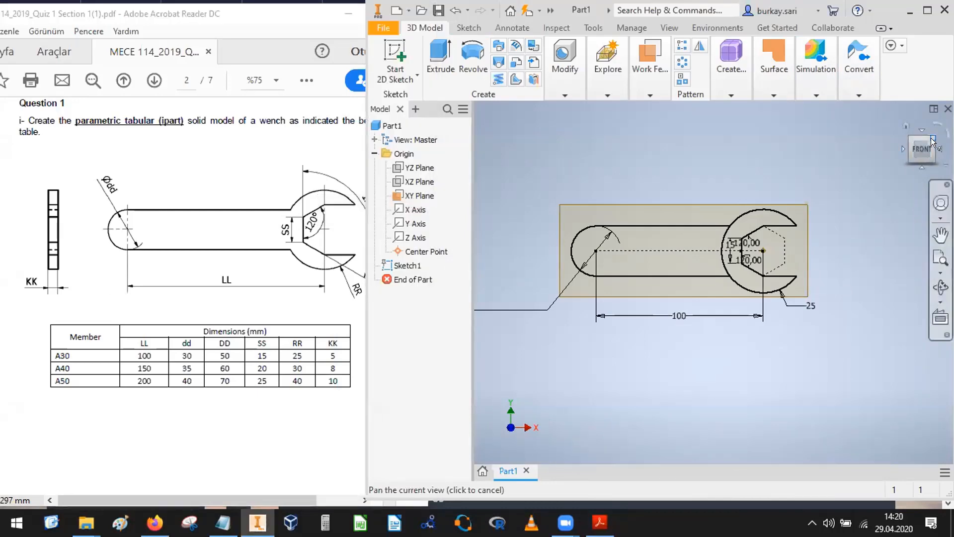
{"action": "left_click", "coordinate": [931, 138]}
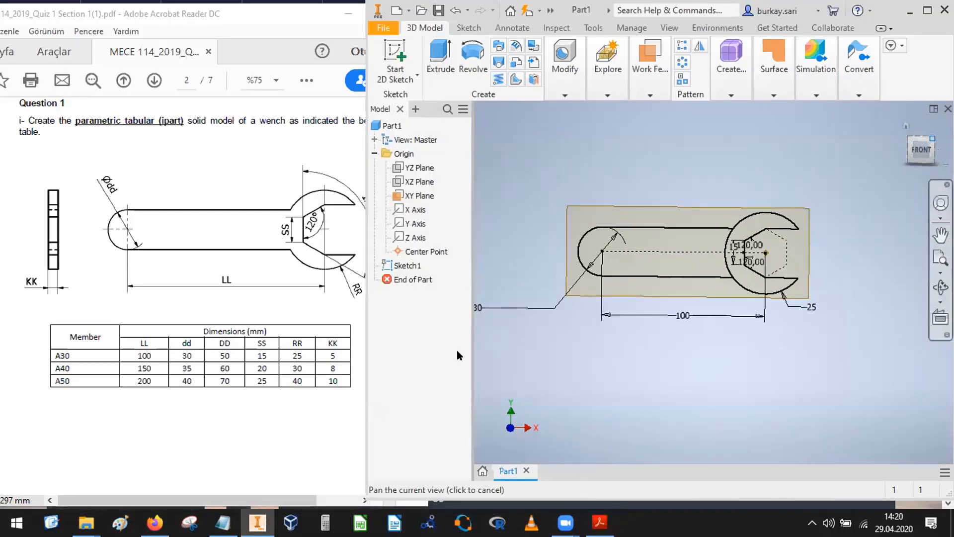
{"action": "left_click", "coordinate": [437, 59]}
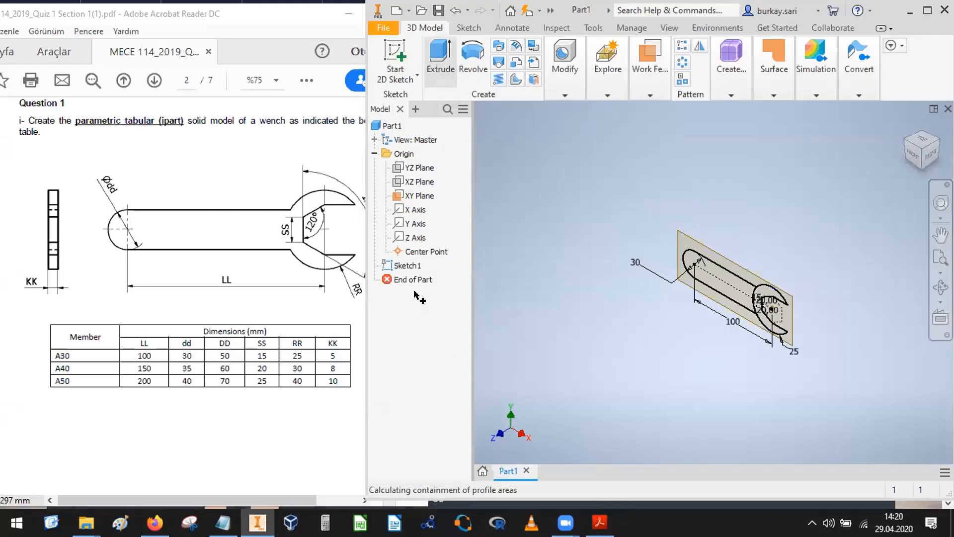
{"action": "scroll", "coordinate": [723, 291], "scroll_direction": "up", "scroll_amount": 5}
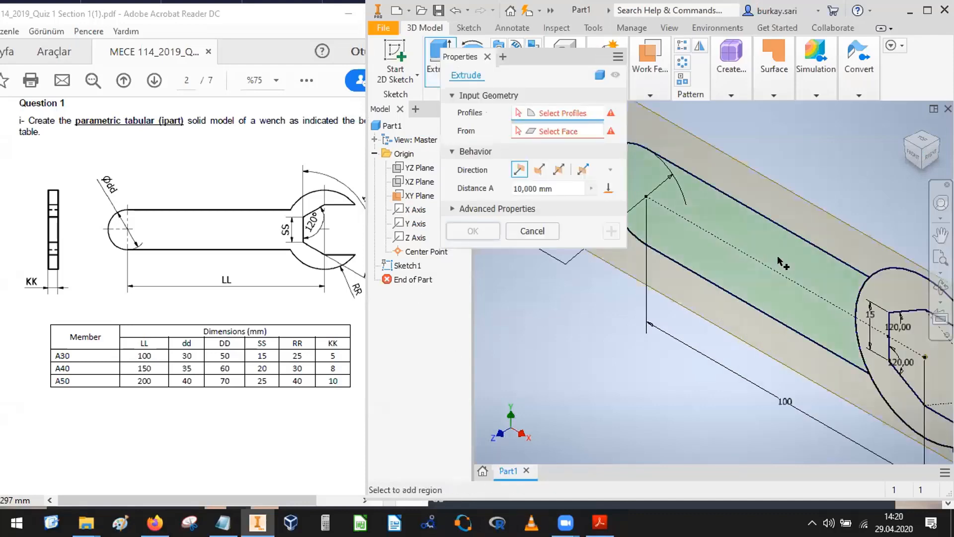
{"action": "left_click", "coordinate": [829, 275]}
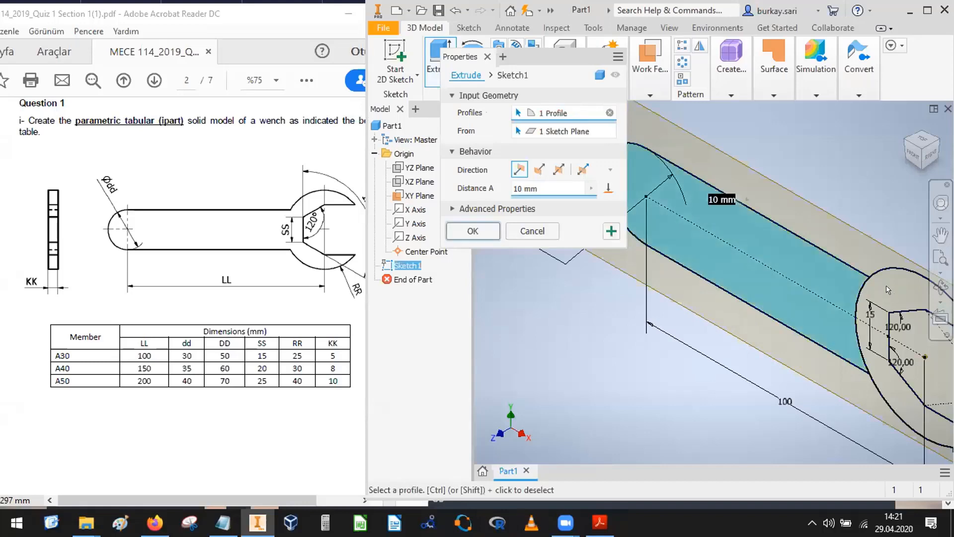
{"action": "left_click", "coordinate": [888, 289]}
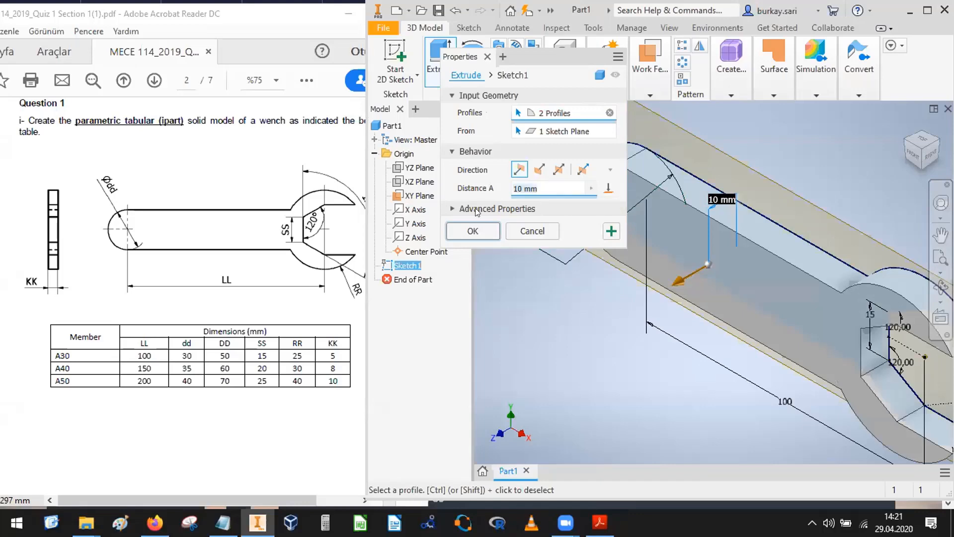
{"action": "type", "text": "5"}
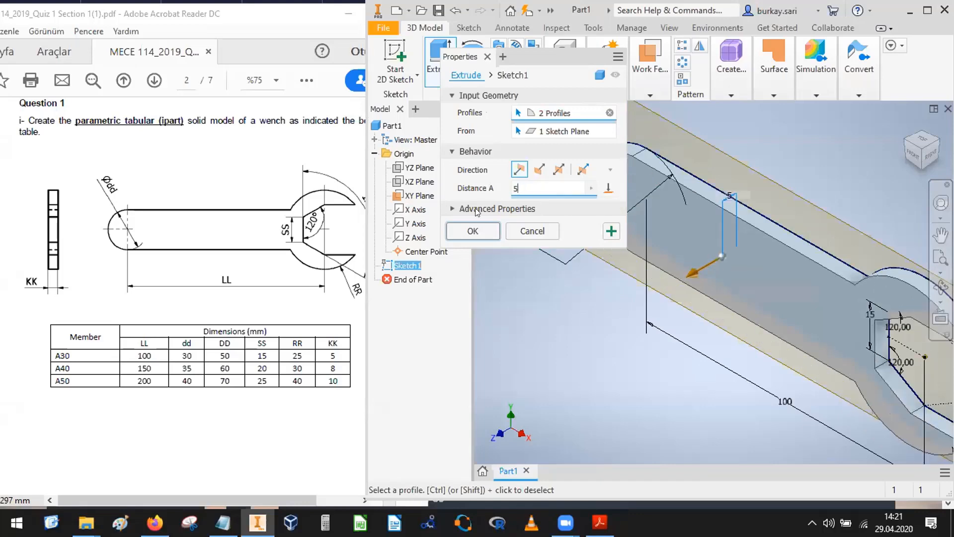
{"action": "left_click", "coordinate": [557, 170]}
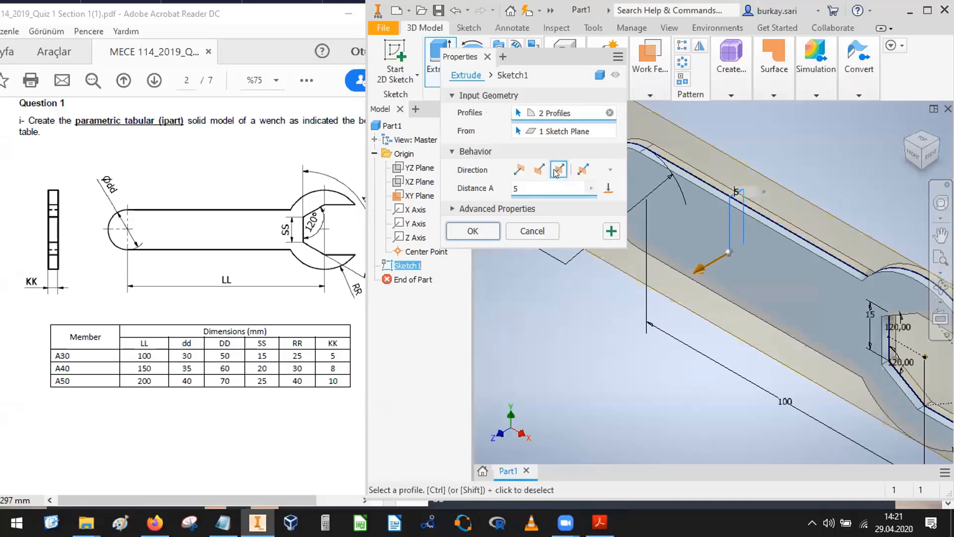
{"action": "left_click", "coordinate": [473, 230]}
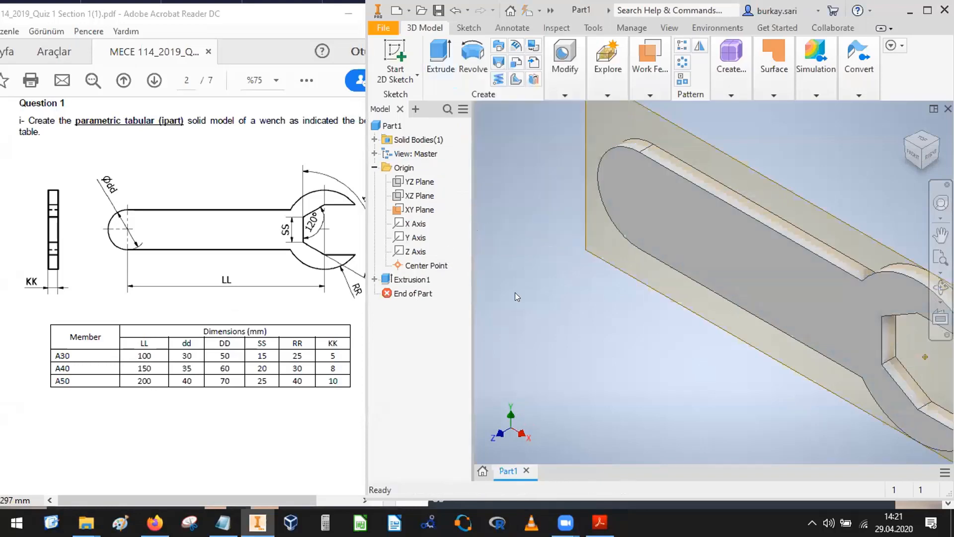
Turn the wrench to the front view and save the part on the Desktop as A30
{"action": "left_click", "coordinate": [914, 154]}
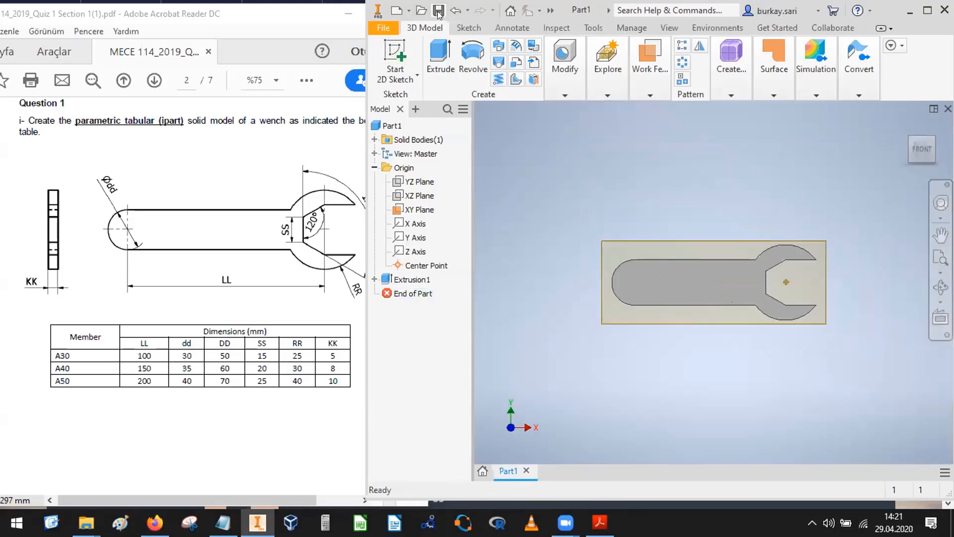
{"action": "key", "text": "ctrl+s"}
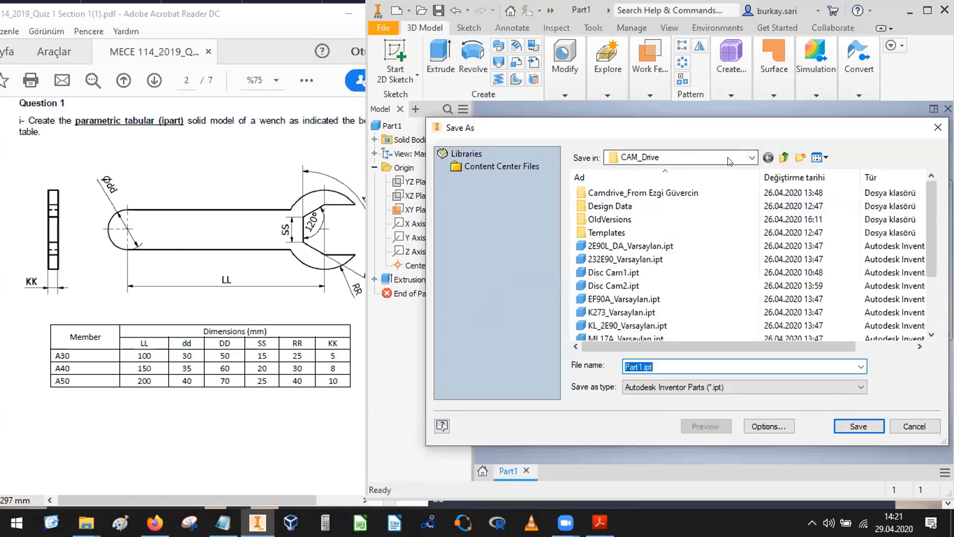
{"action": "left_click", "coordinate": [683, 157]}
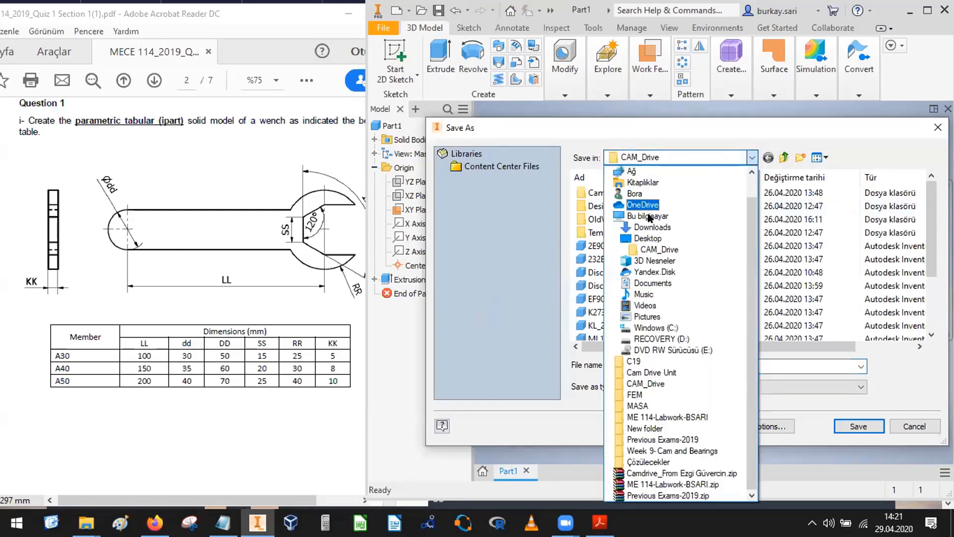
{"action": "left_click", "coordinate": [644, 238]}
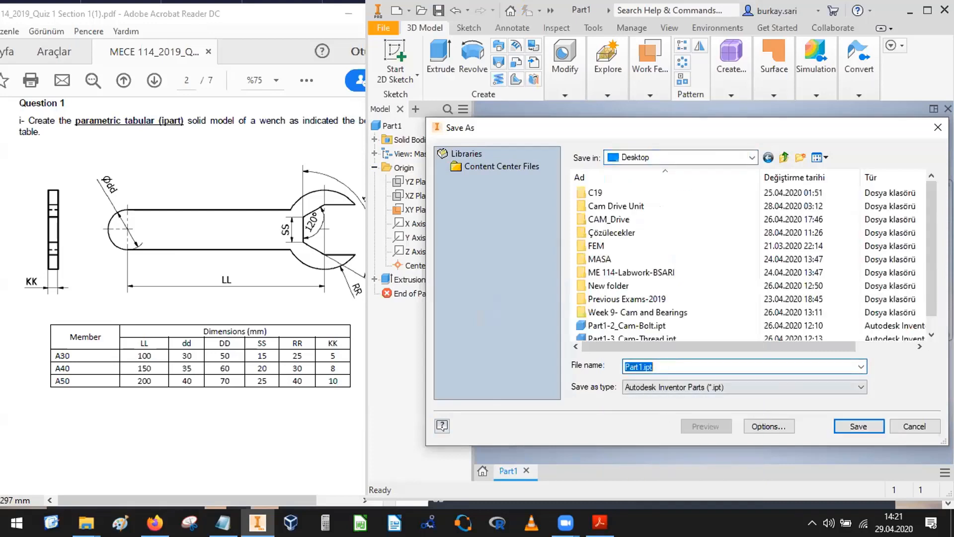
{"action": "type", "text": "a30"}
{"action": "key", "text": "BackSpace"}
{"action": "key", "text": "BackSpace"}
{"action": "key", "text": "BackSpace"}
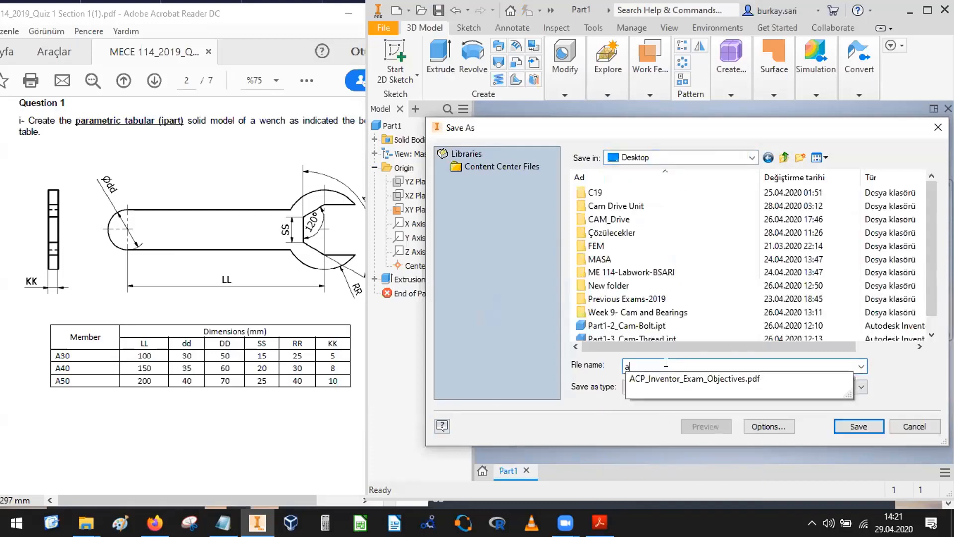
{"action": "type", "text": "A30"}
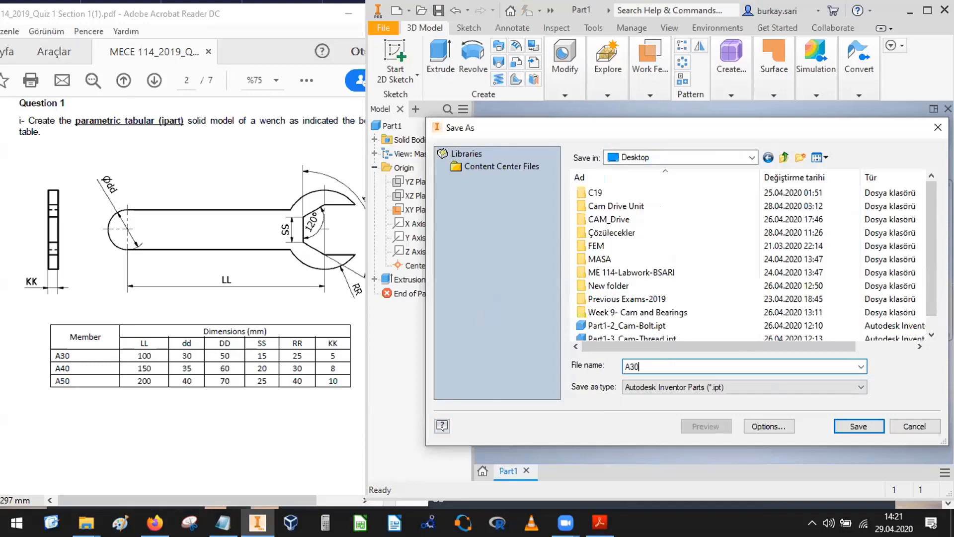
{"action": "key", "text": "Return"}
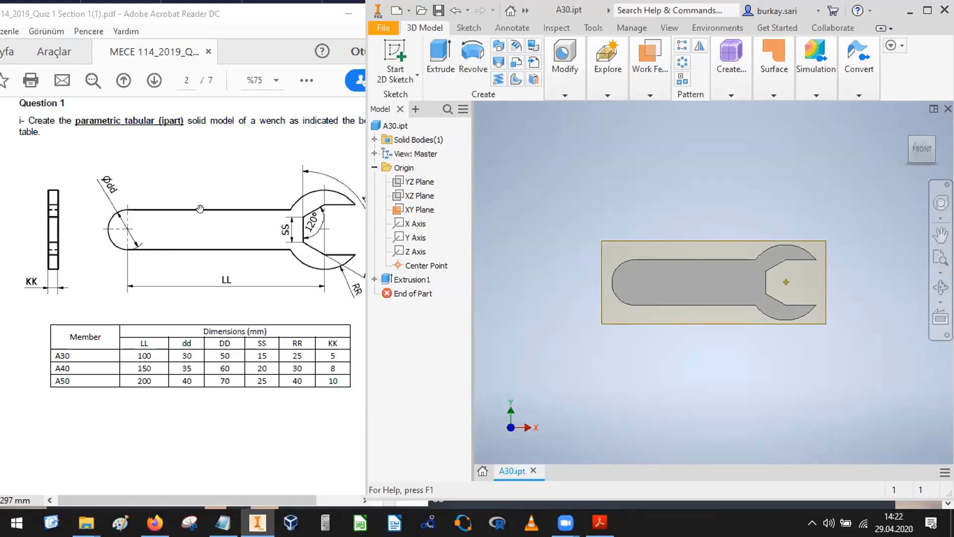
Resize the modelling window and open the part's parameters table
{"action": "double_click", "coordinate": [538, 24]}
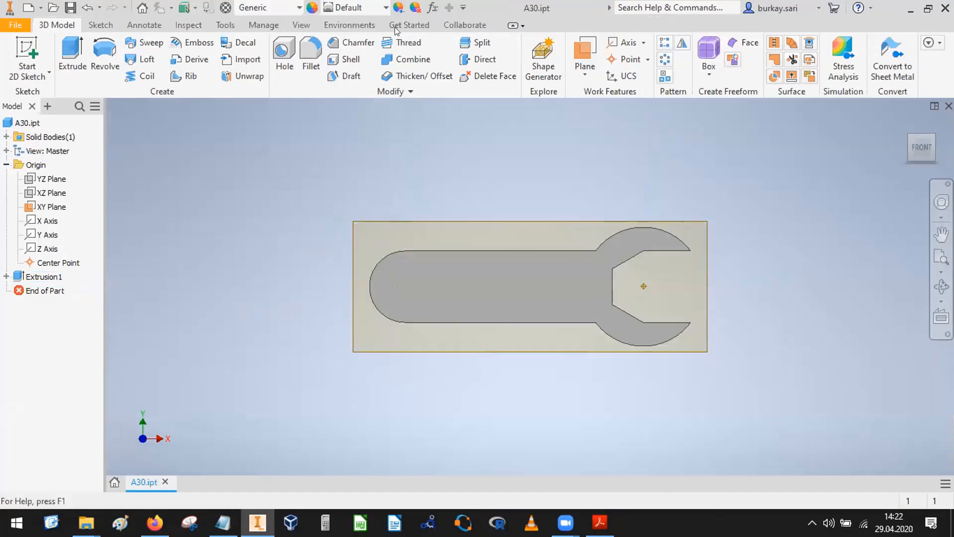
{"action": "left_click", "coordinate": [431, 11]}
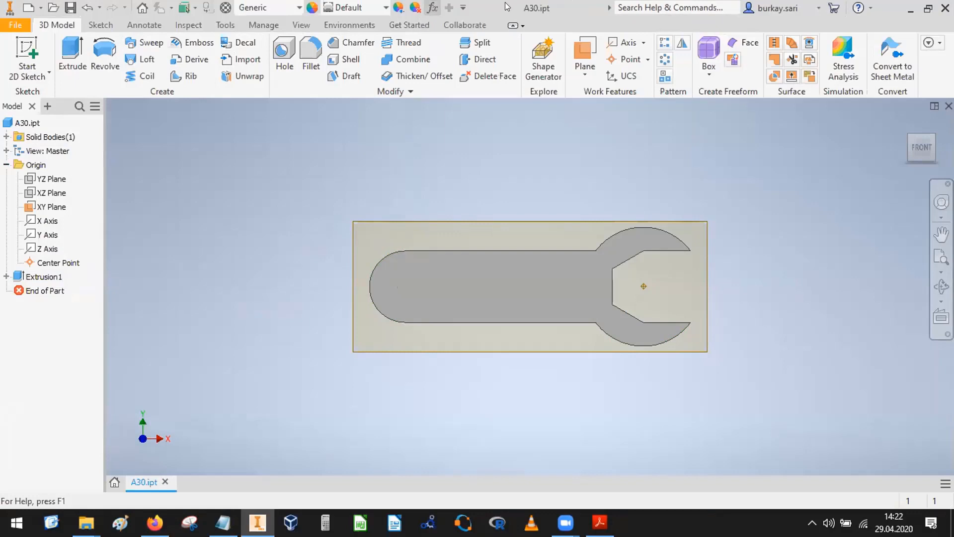
{"action": "left_click", "coordinate": [432, 8]}
{"action": "double_click", "coordinate": [562, 7]}
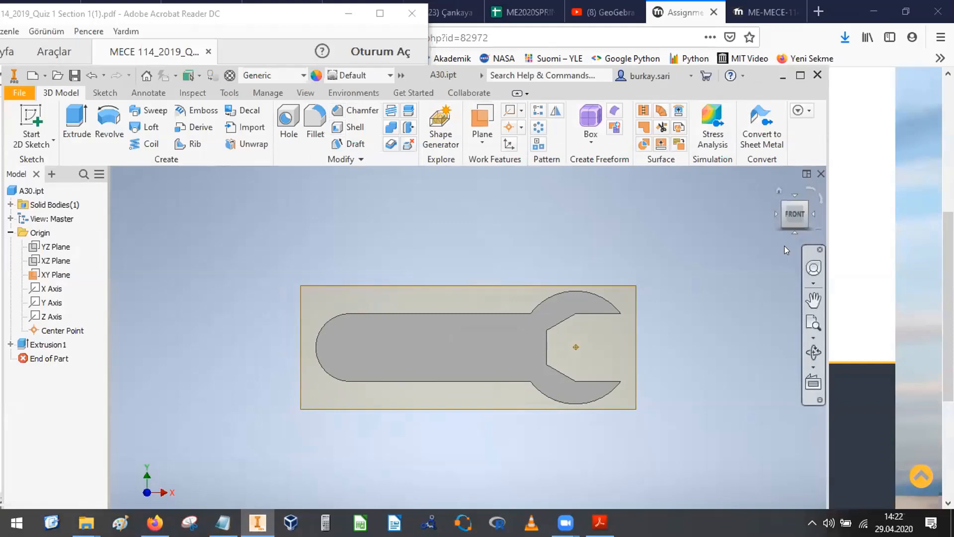
{"action": "left_click", "coordinate": [401, 75]}
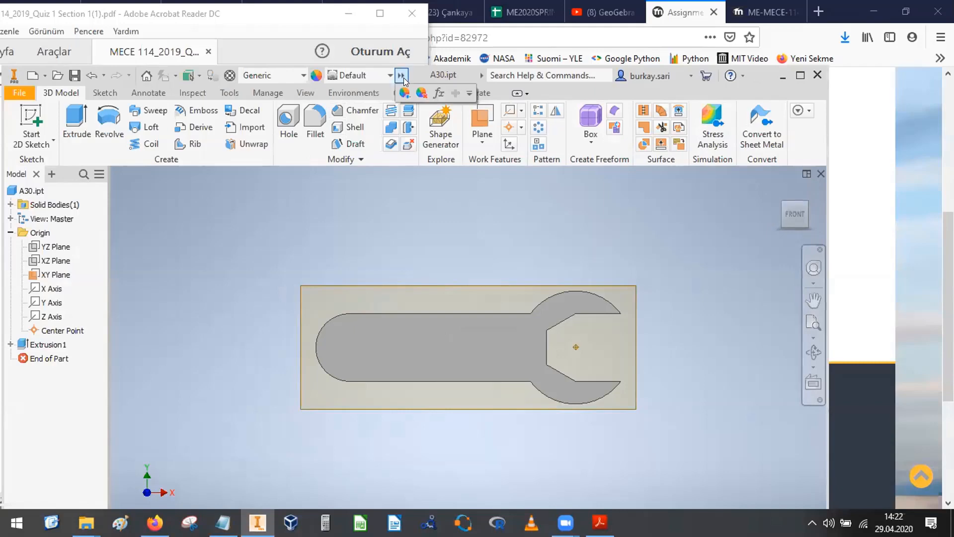
{"action": "left_click", "coordinate": [439, 95]}
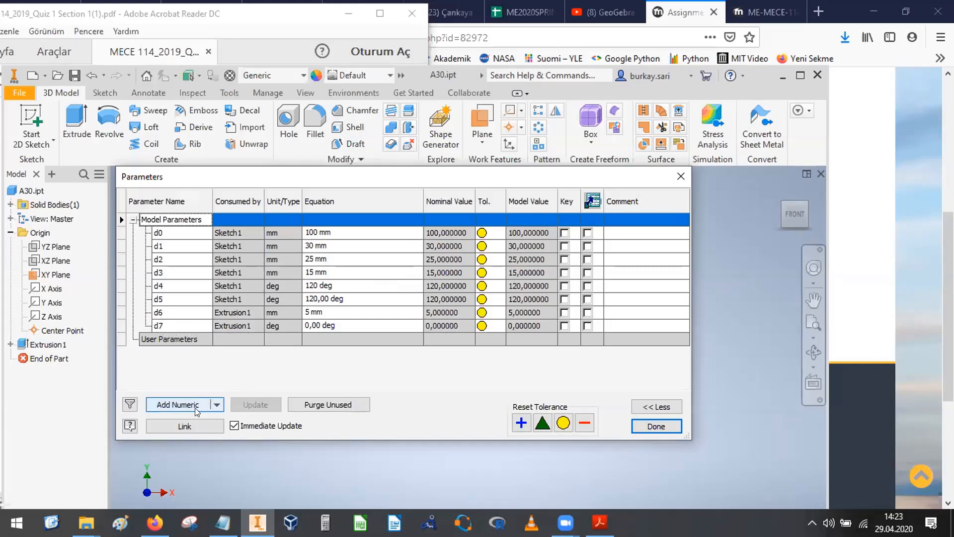
Add a numeric user parameter LL in mm with the equation =d0 and close the parameters table
{"action": "left_click", "coordinate": [217, 405]}
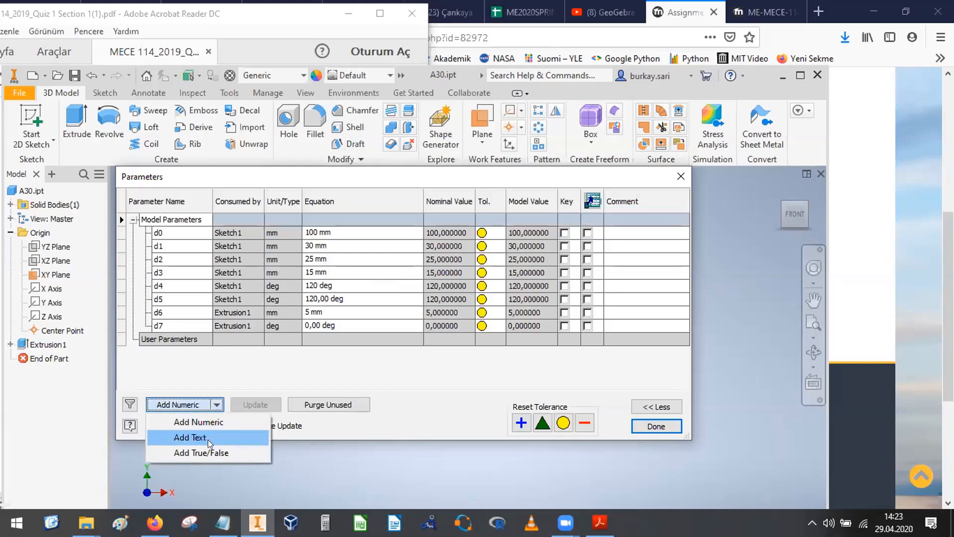
{"action": "left_click", "coordinate": [206, 425]}
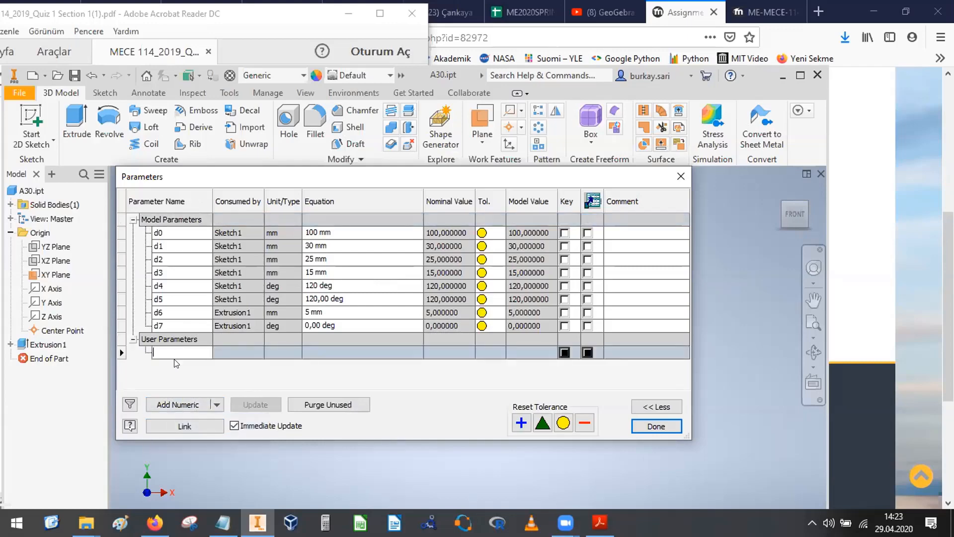
{"action": "type", "text": "A"}
{"action": "left_click", "coordinate": [230, 353]}
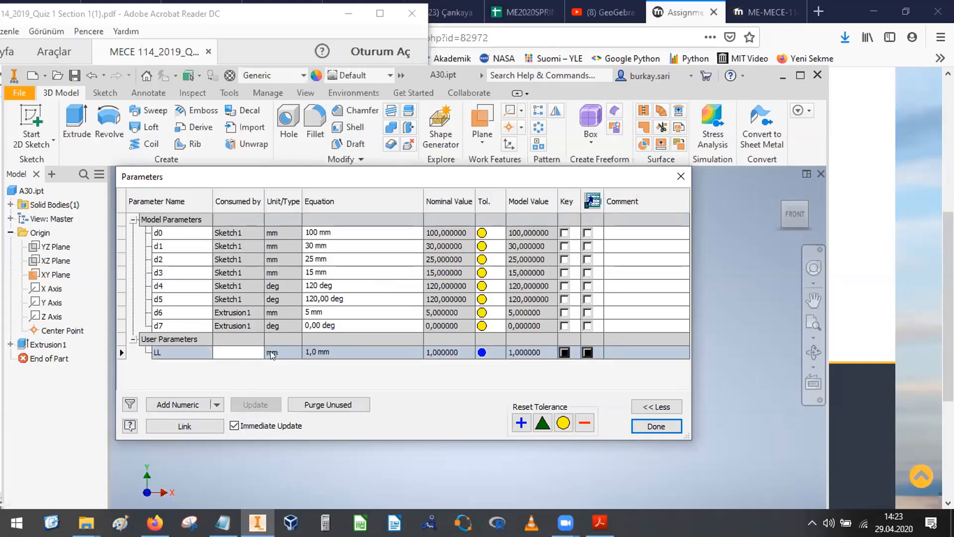
{"action": "left_click", "coordinate": [321, 352]}
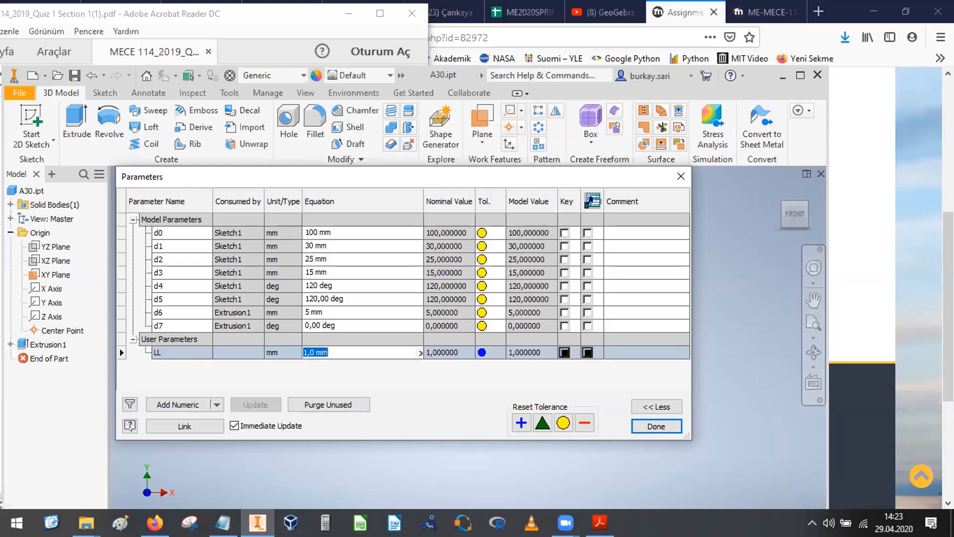
{"action": "type", "text": "="}
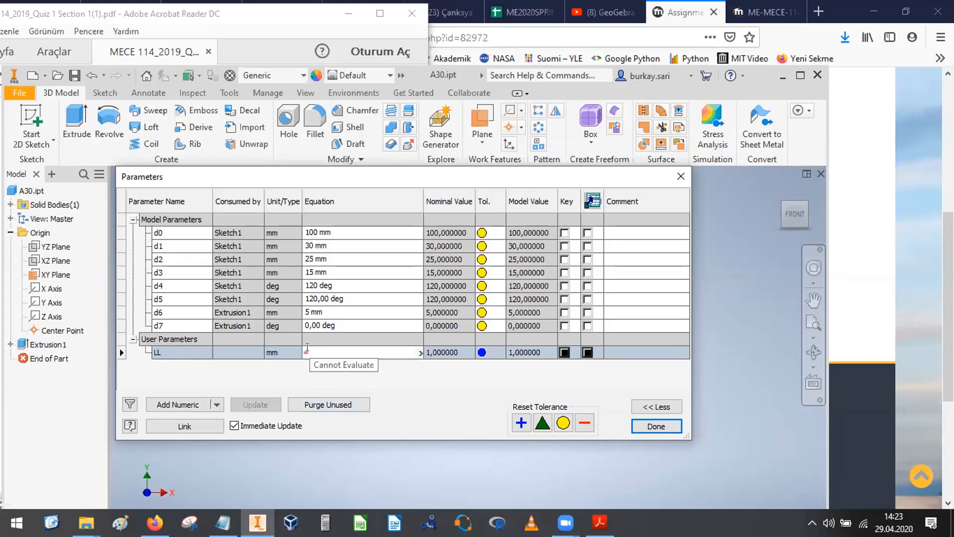
{"action": "type", "text": "d0"}
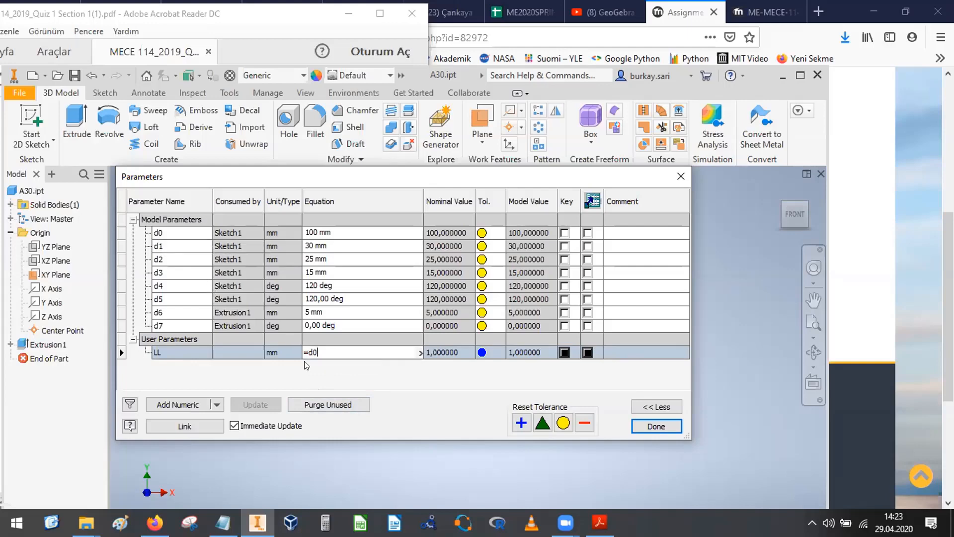
{"action": "left_click", "coordinate": [651, 428]}
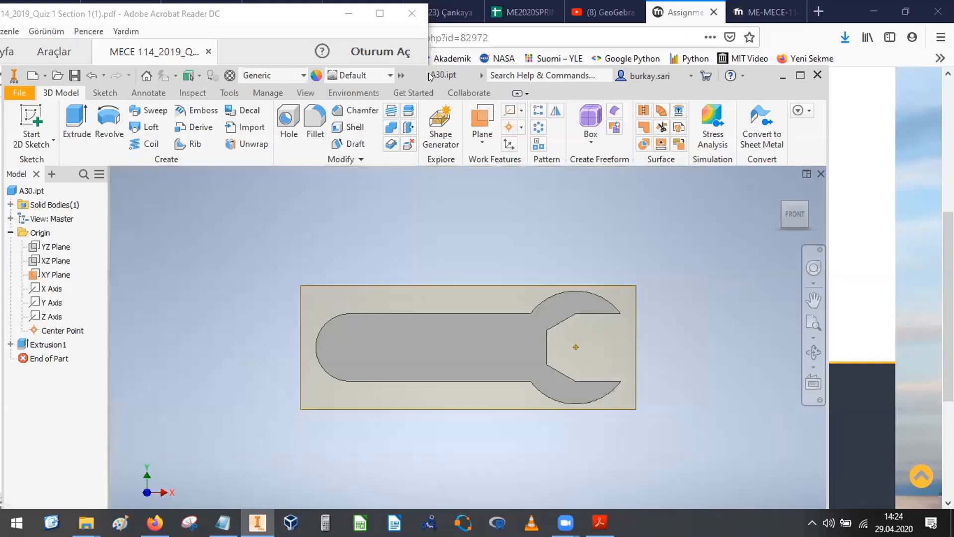
Reopen the parameters table and add a second numeric user parameter named with a person's first name, keeping the proposed 1,0 mm
{"action": "left_click", "coordinate": [402, 75]}
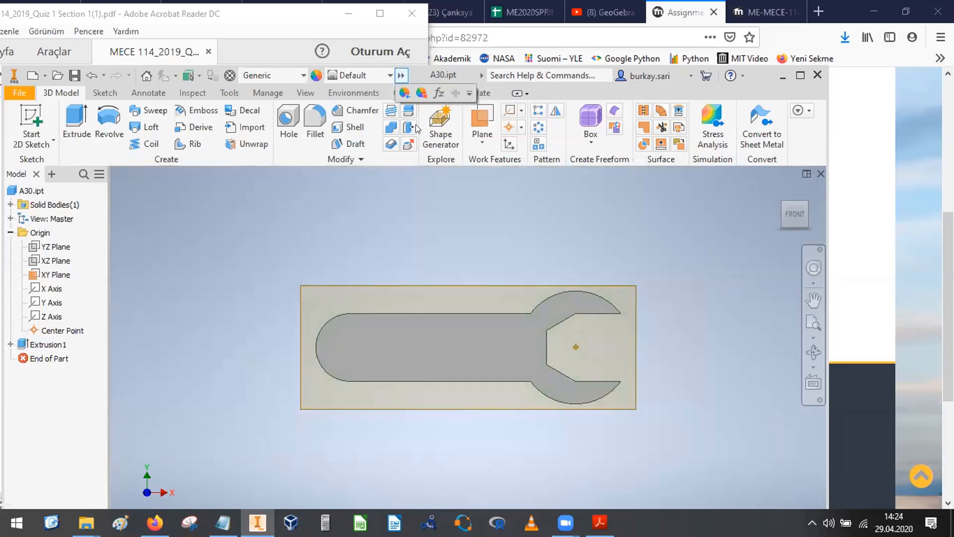
{"action": "left_click", "coordinate": [436, 95]}
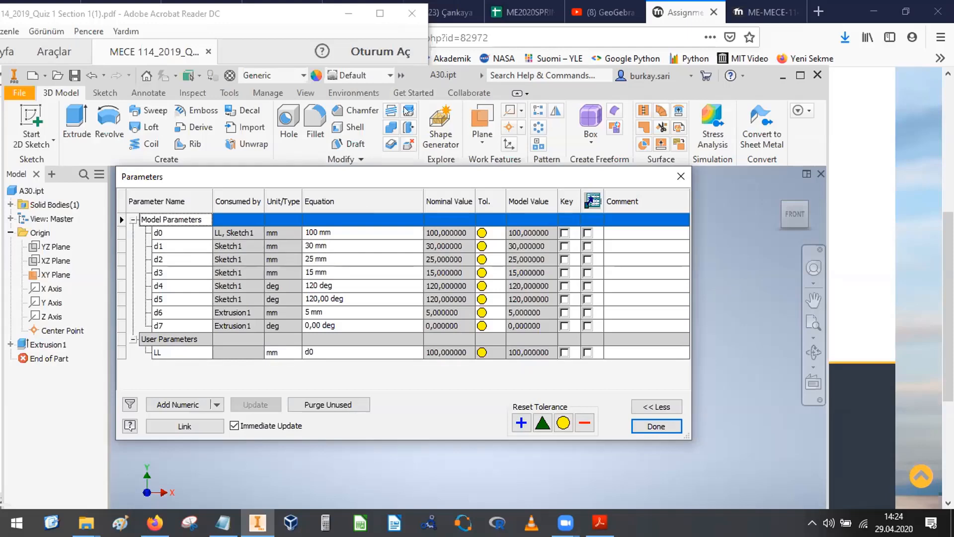
{"action": "left_click", "coordinate": [400, 75]}
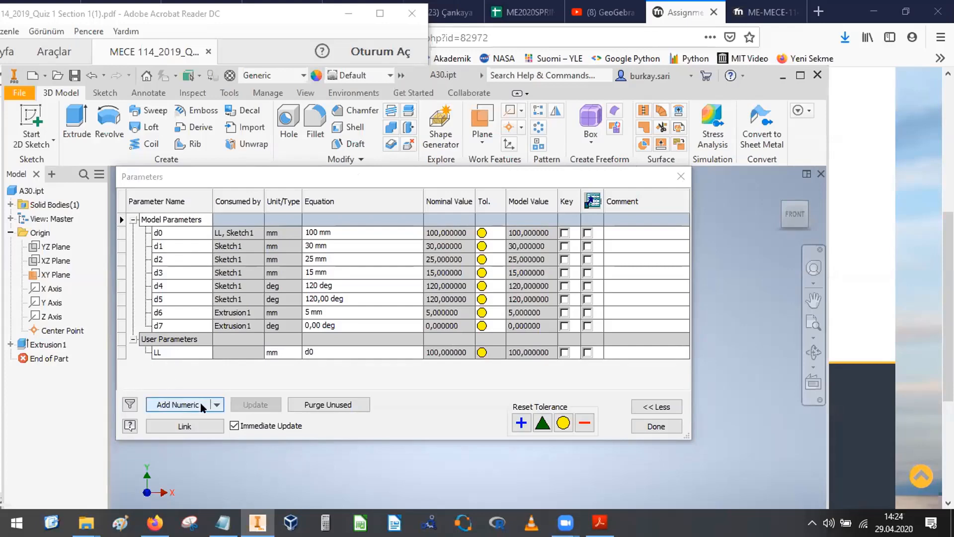
{"action": "left_click", "coordinate": [216, 404]}
{"action": "left_click", "coordinate": [202, 422]}
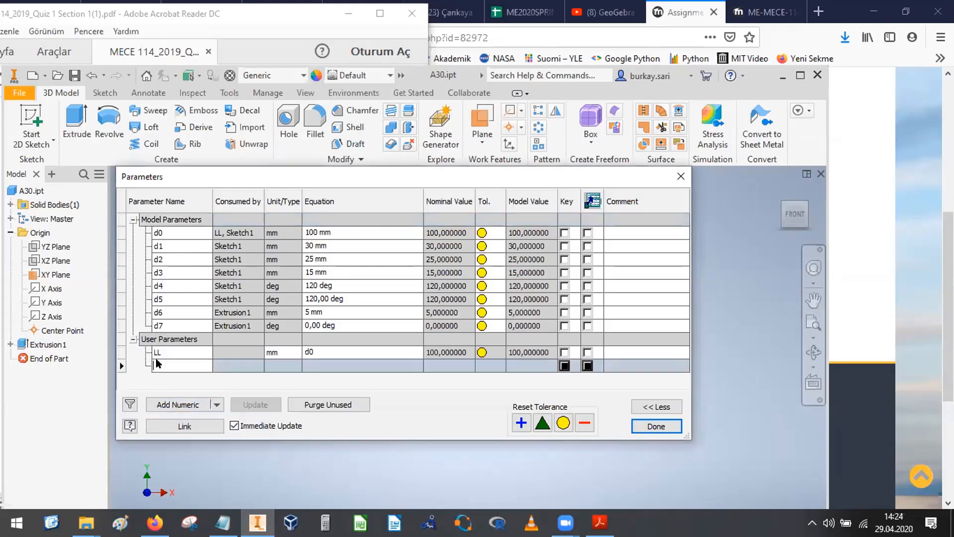
{"action": "type", "text": "Burkay"}
{"action": "key", "text": "Tab"}
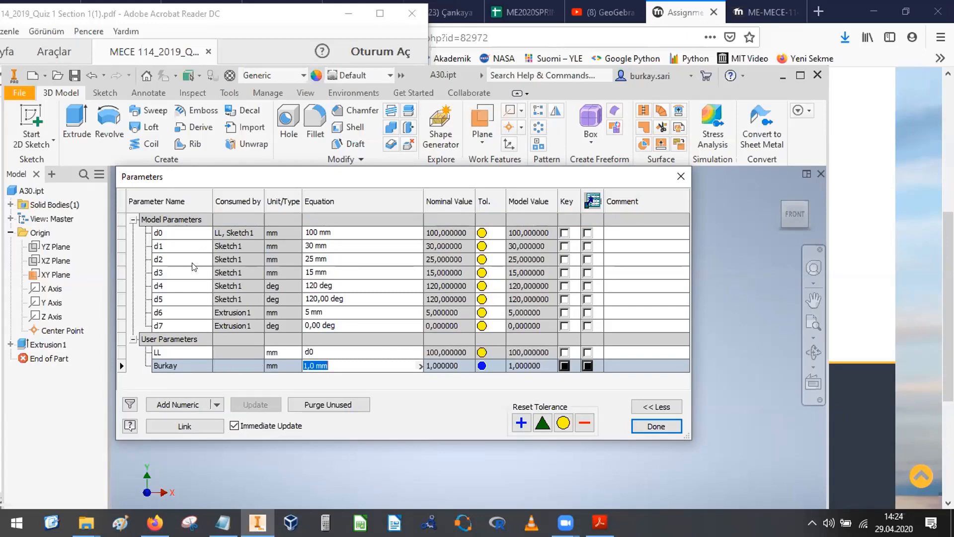
{"action": "left_click", "coordinate": [320, 353]}
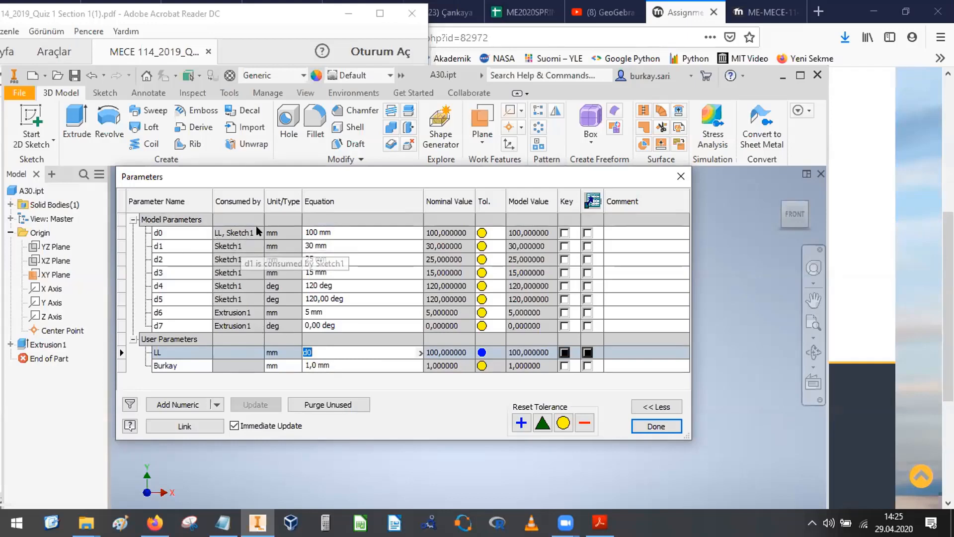
Reopen the parameters table and set the equation of the second user parameter, below LL, to d1
{"action": "left_click", "coordinate": [643, 428]}
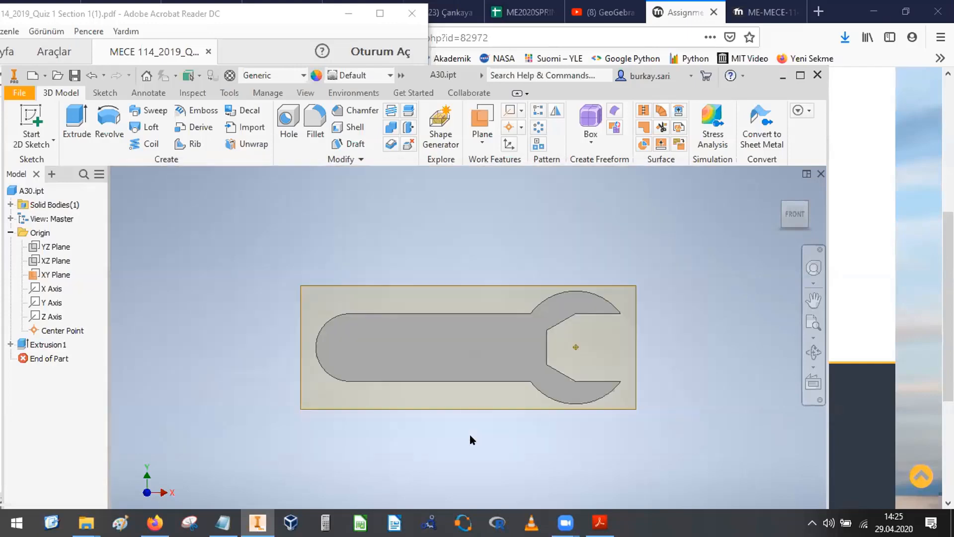
{"action": "left_click", "coordinate": [401, 75]}
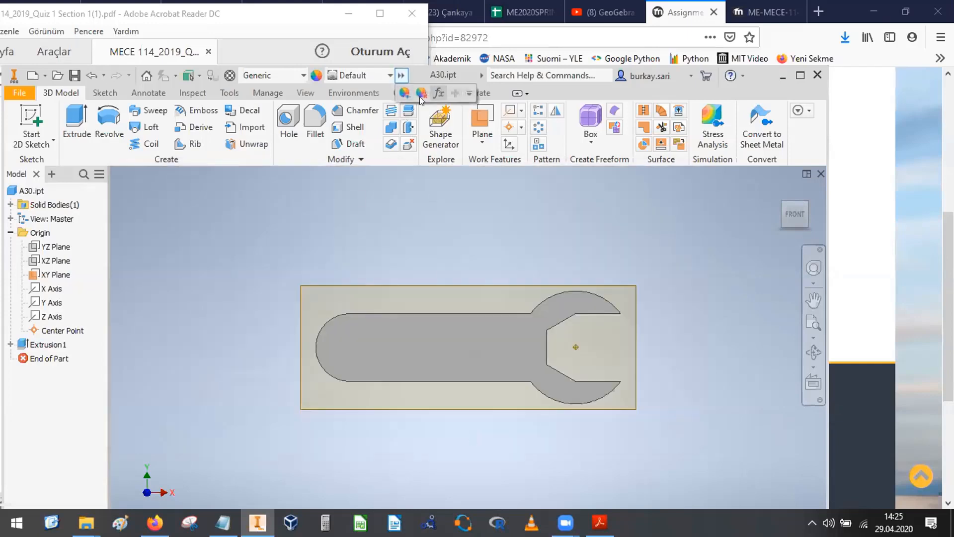
{"action": "left_click", "coordinate": [439, 93]}
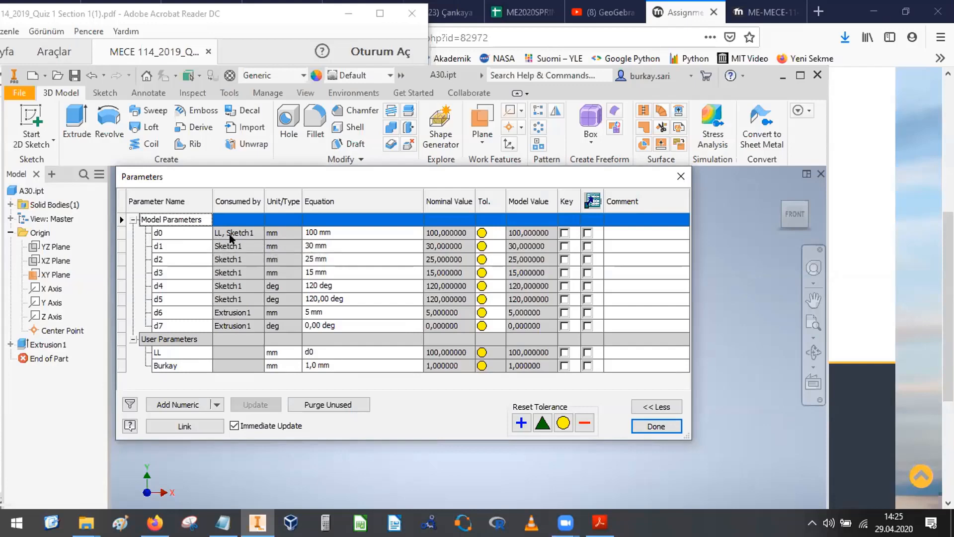
{"action": "left_click", "coordinate": [314, 366]}
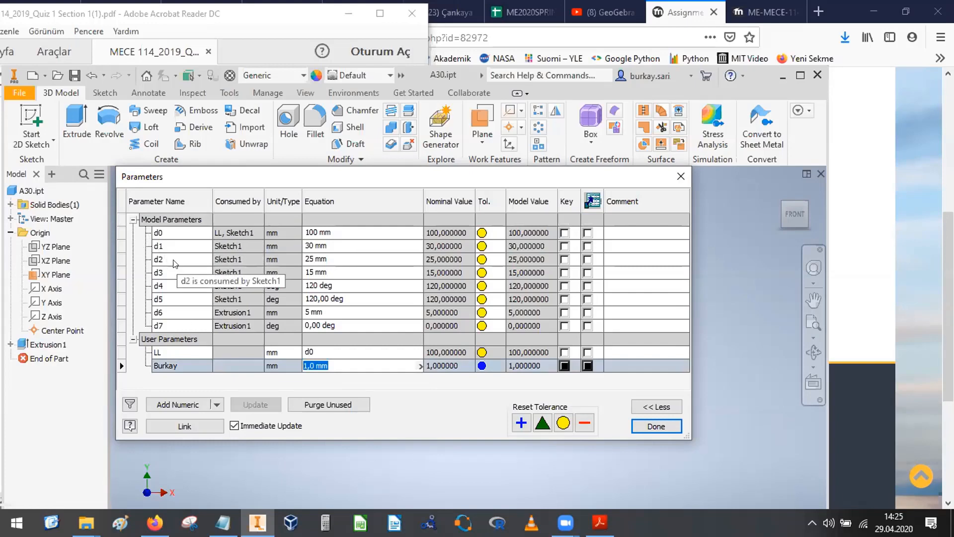
{"action": "type", "text": "d1"}
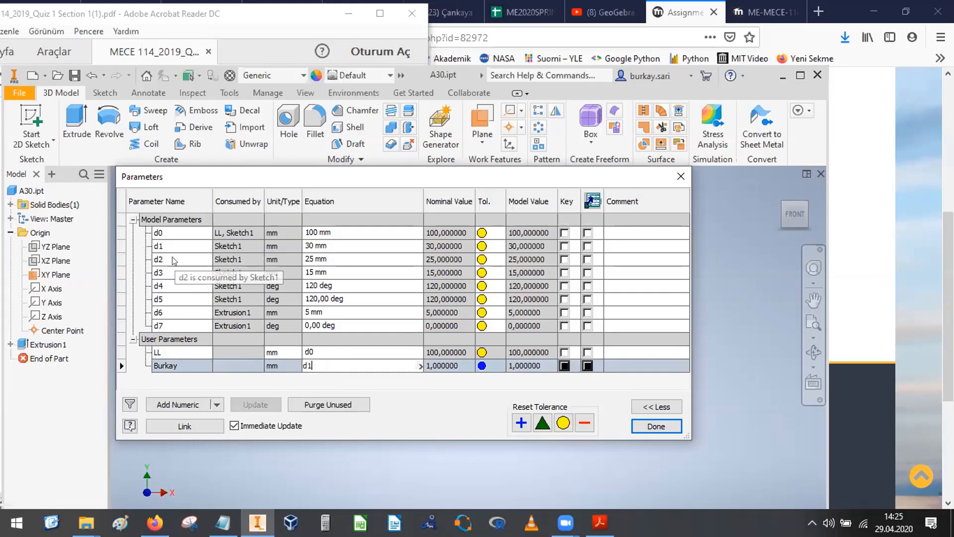
{"action": "key", "text": "Return"}
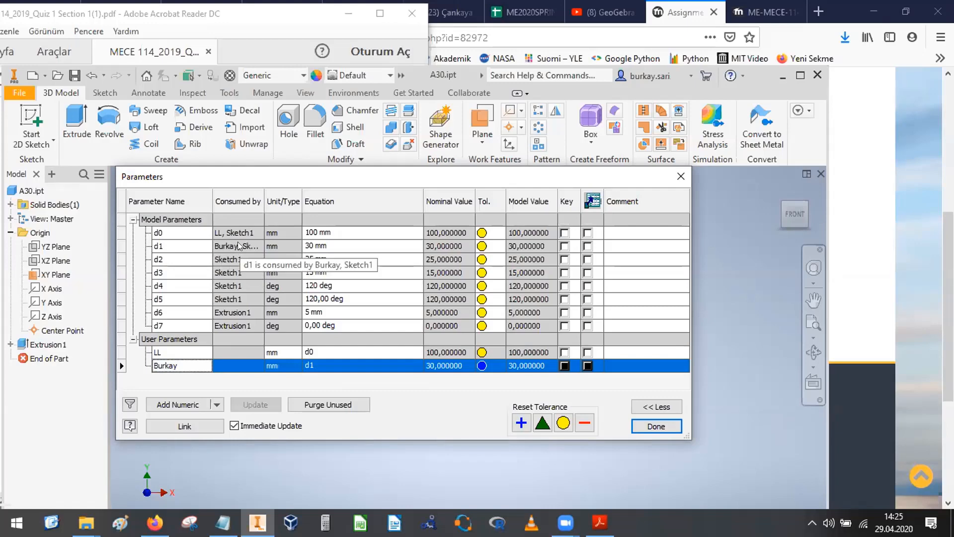
Delete the second user parameter from the parameters table, keeping LL
{"action": "right_click", "coordinate": [203, 366]}
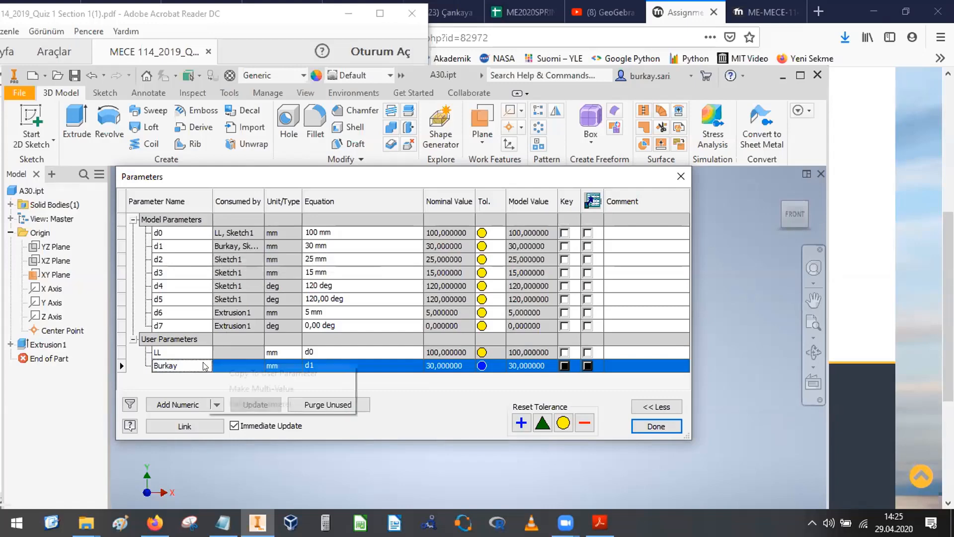
{"action": "left_click", "coordinate": [253, 404]}
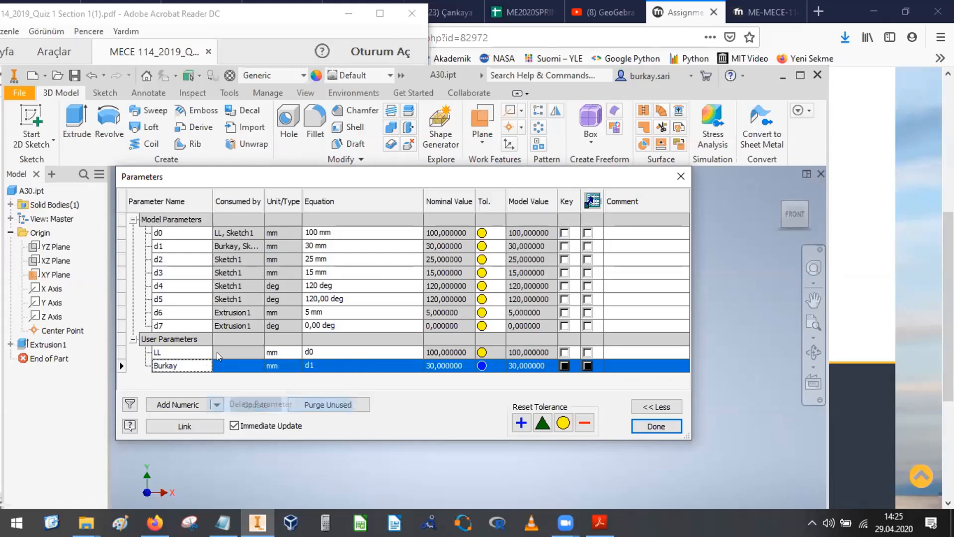
{"action": "right_click", "coordinate": [190, 354]}
{"action": "left_click", "coordinate": [171, 369]}
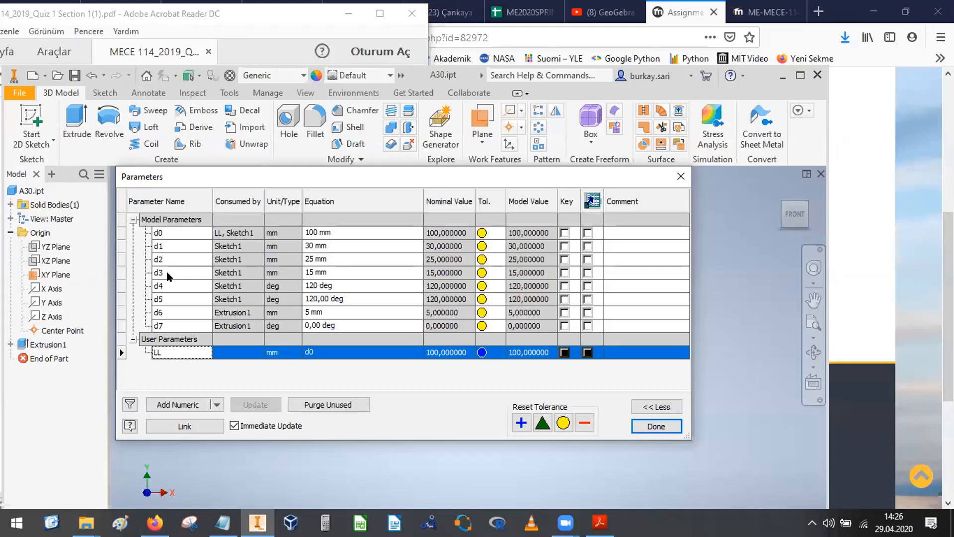
Create a new assembly from the metric Standard (mm).iam template and start placing a component from the Content Center
{"action": "left_click", "coordinate": [33, 75]}
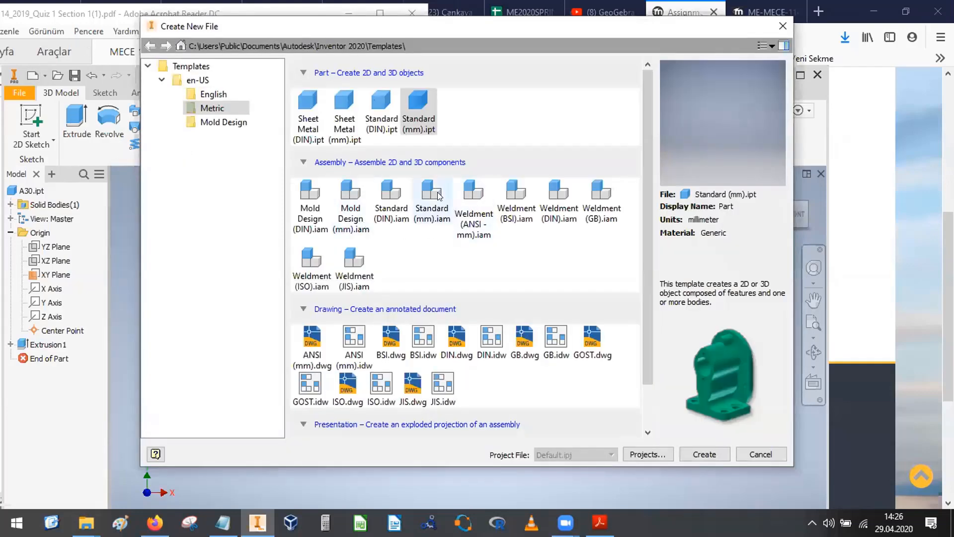
{"action": "key", "text": "Escape"}
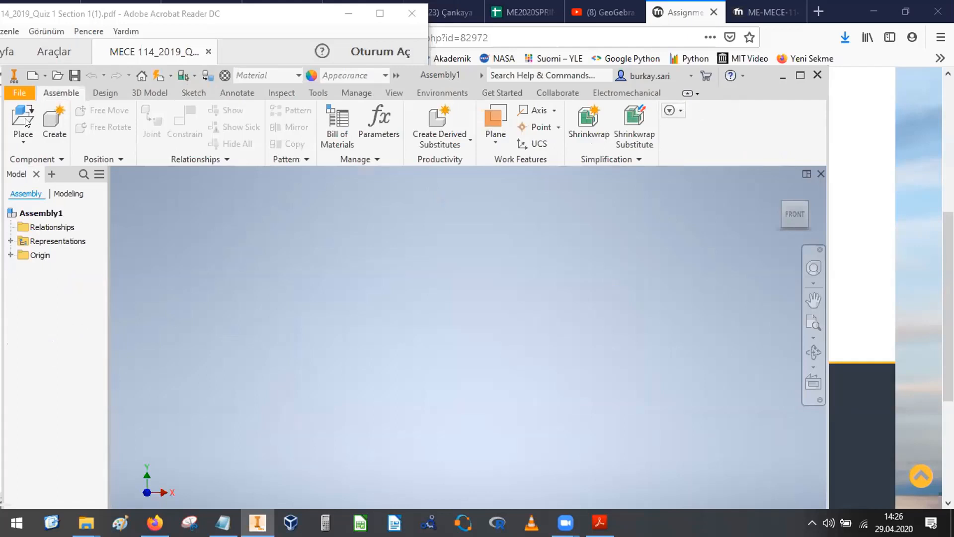
{"action": "left_click", "coordinate": [24, 139]}
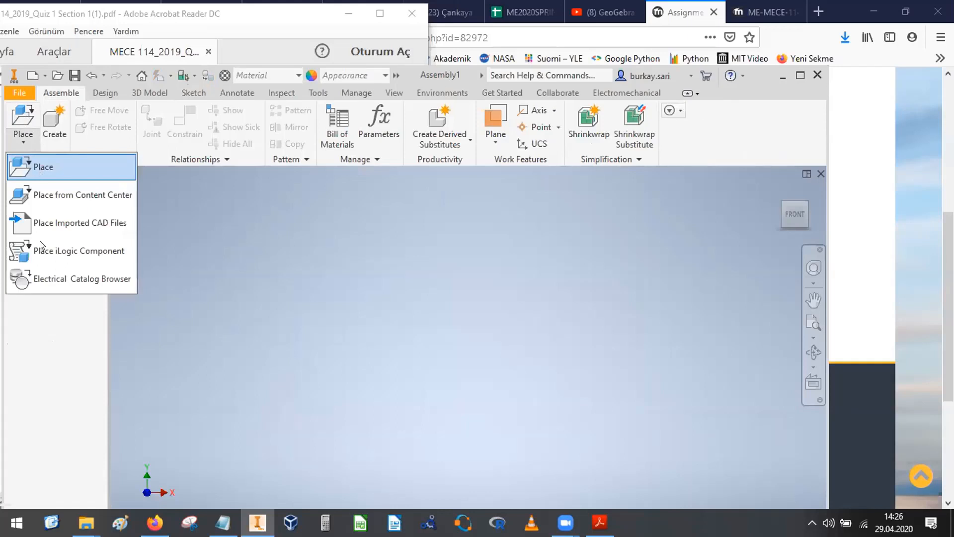
{"action": "left_click", "coordinate": [60, 194]}
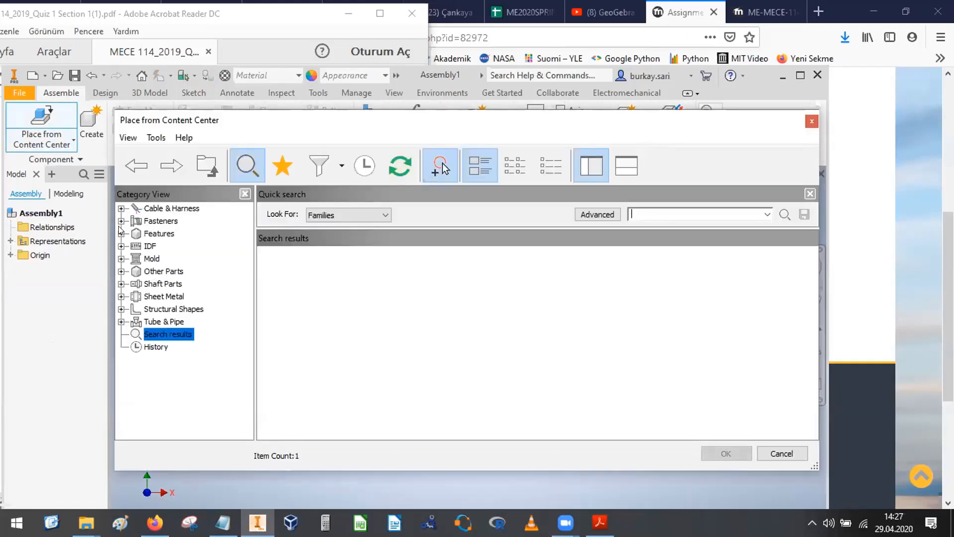
Browse the Content Center categories to the Hex Head group under Fasteners, Bolts
{"action": "left_click", "coordinate": [120, 221]}
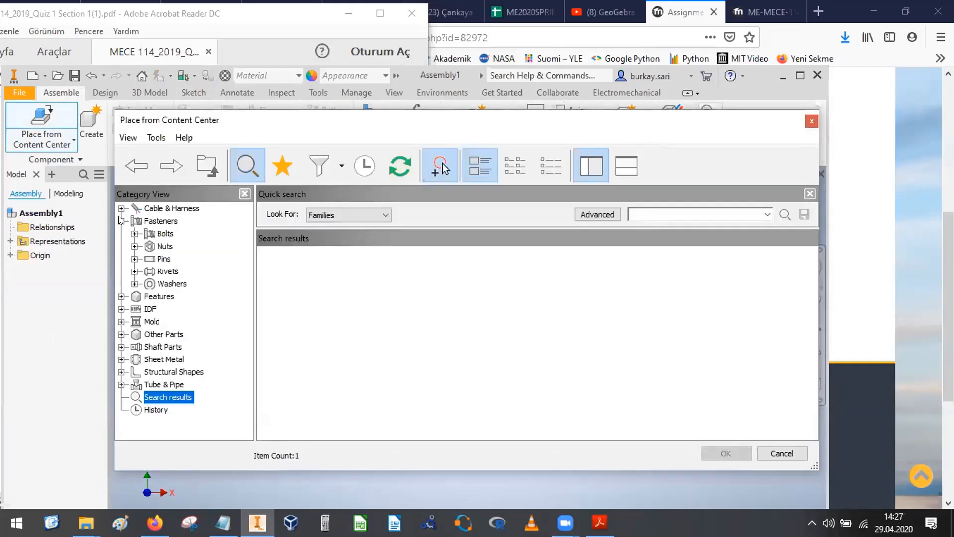
{"action": "left_click", "coordinate": [149, 233]}
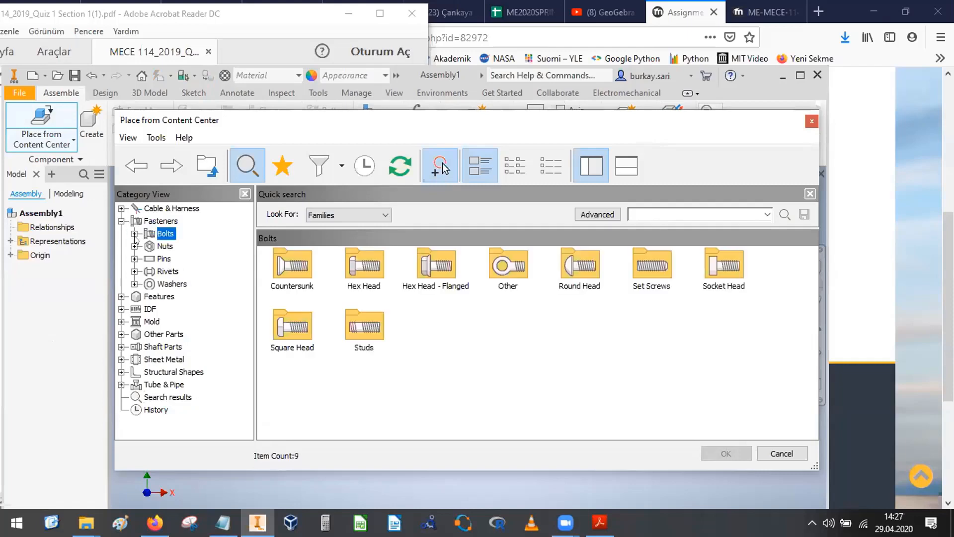
{"action": "left_click", "coordinate": [134, 234]}
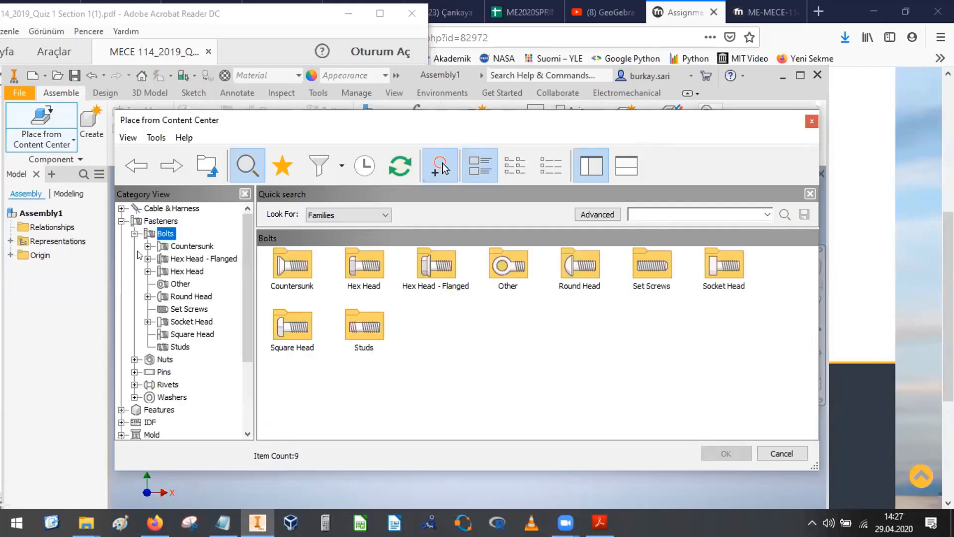
{"action": "double_click", "coordinate": [362, 269]}
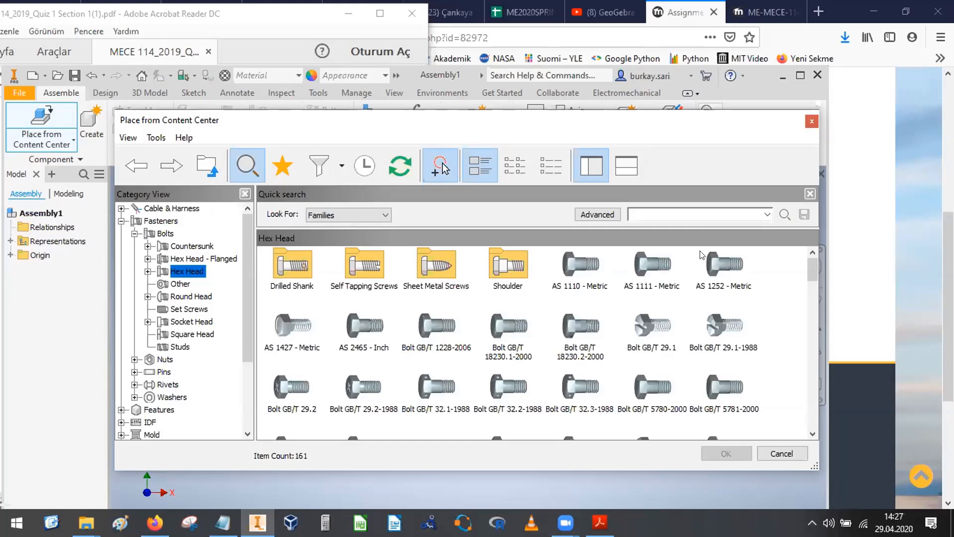
Choose the DIN EN ISO 4017 hex-head bolt family and open its size selection
{"action": "scroll", "coordinate": [621, 354], "scroll_direction": "down", "scroll_amount": 3}
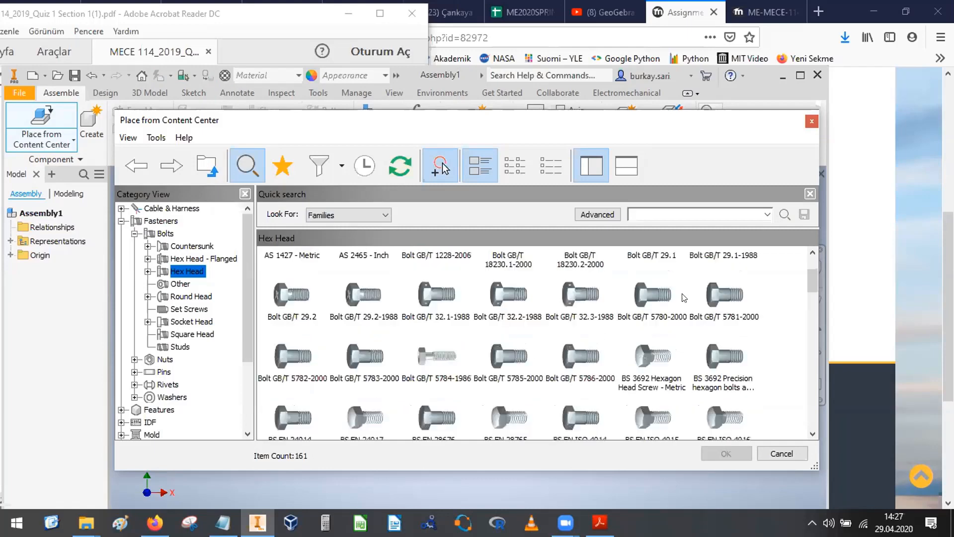
{"action": "scroll", "coordinate": [726, 328], "scroll_direction": "down", "scroll_amount": 3}
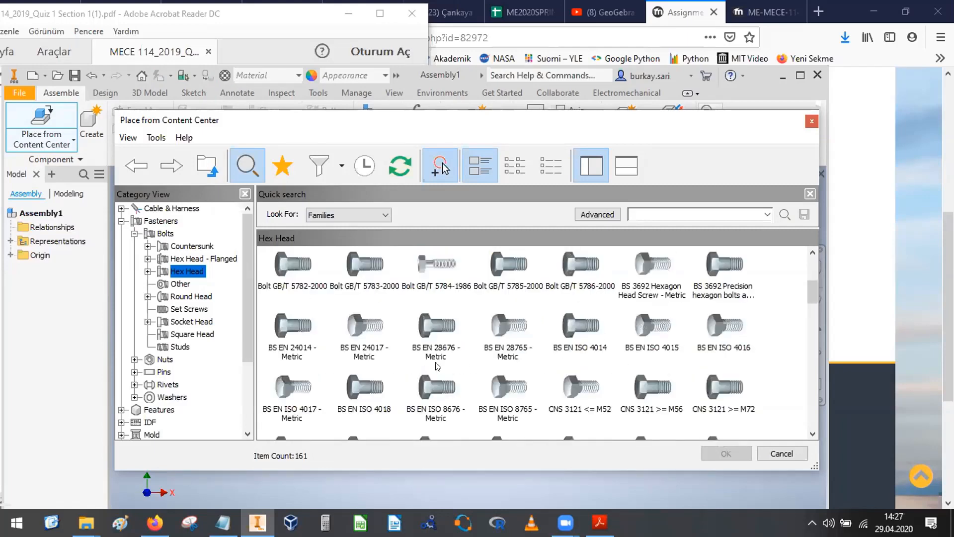
{"action": "scroll", "coordinate": [471, 344], "scroll_direction": "down", "scroll_amount": 2}
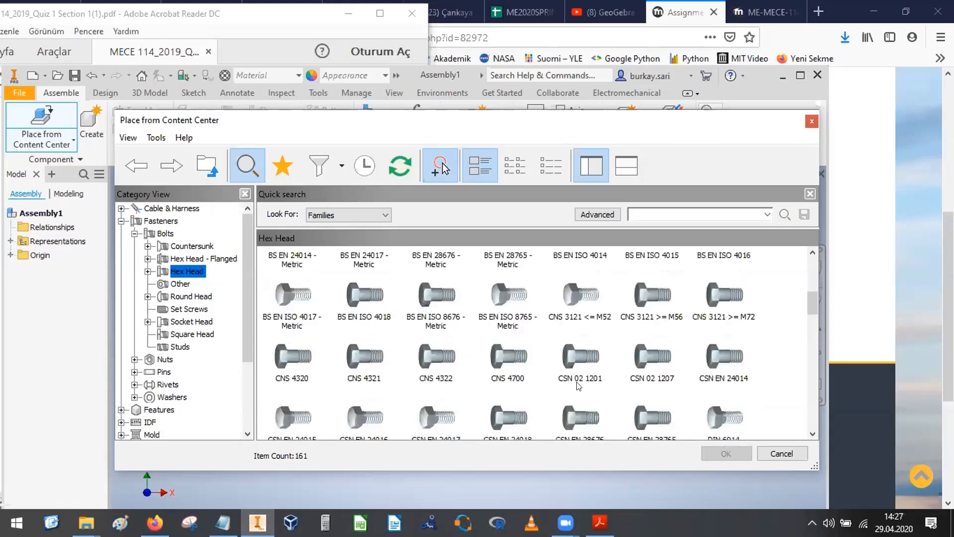
{"action": "scroll", "coordinate": [606, 394], "scroll_direction": "down", "scroll_amount": 6}
{"action": "scroll", "coordinate": [605, 394], "scroll_direction": "down", "scroll_amount": 3}
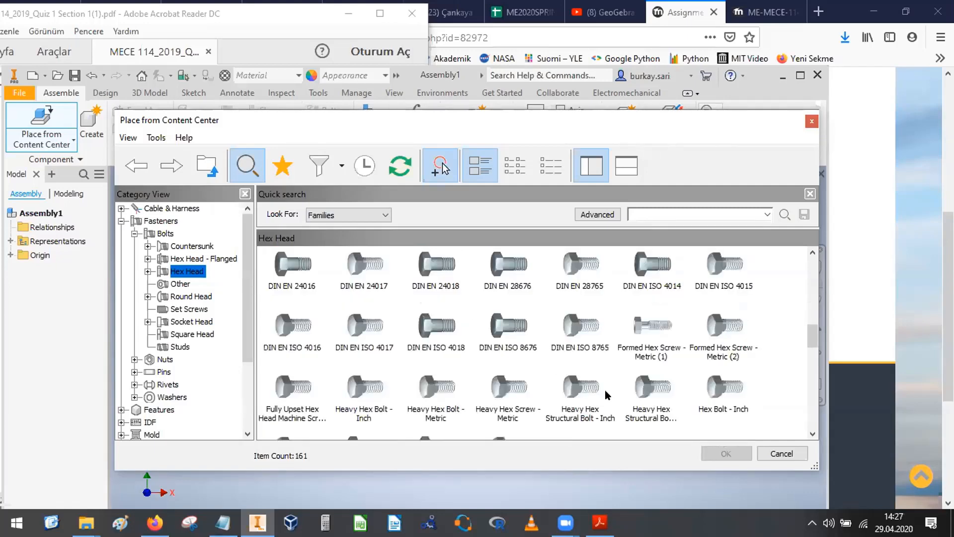
{"action": "left_click", "coordinate": [576, 324]}
{"action": "left_click", "coordinate": [522, 331]}
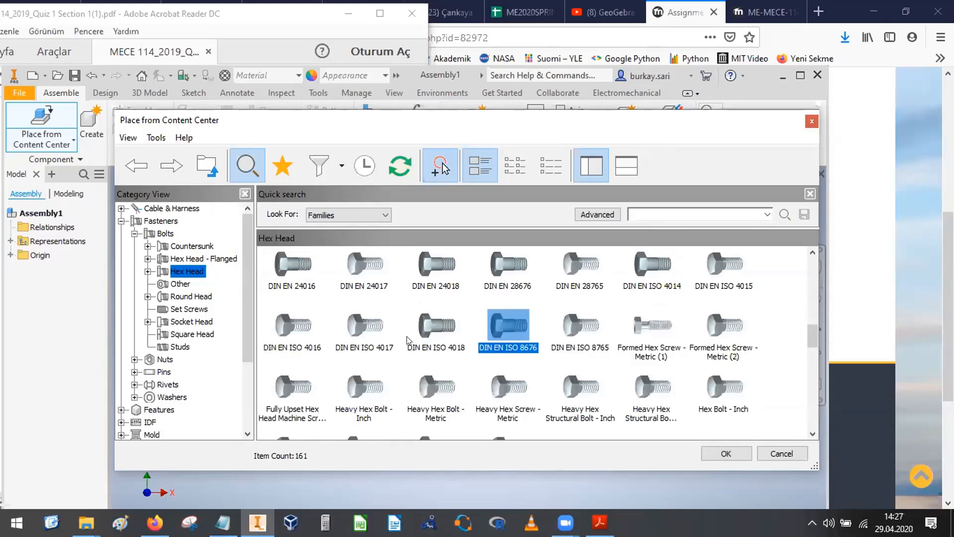
{"action": "left_click", "coordinate": [452, 330]}
{"action": "left_click", "coordinate": [369, 333]}
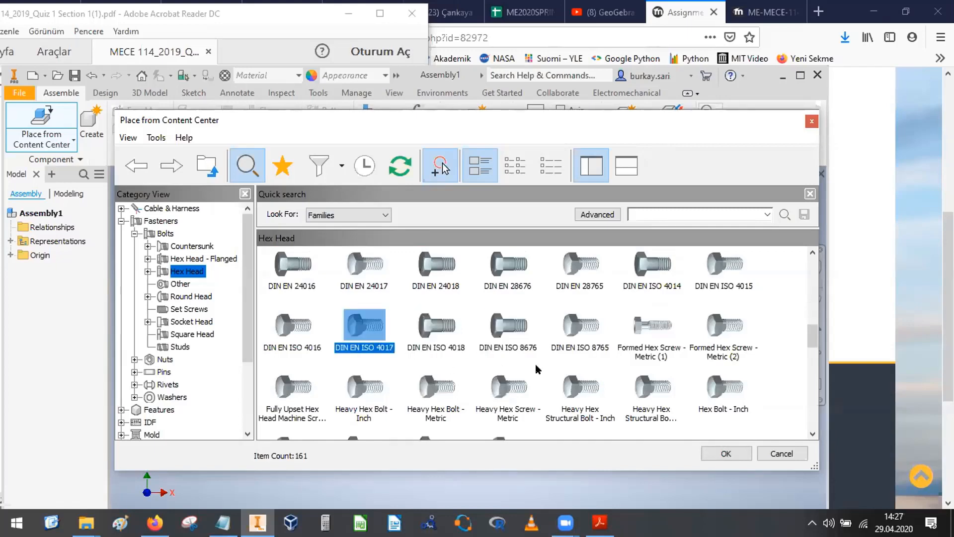
{"action": "left_click", "coordinate": [723, 453]}
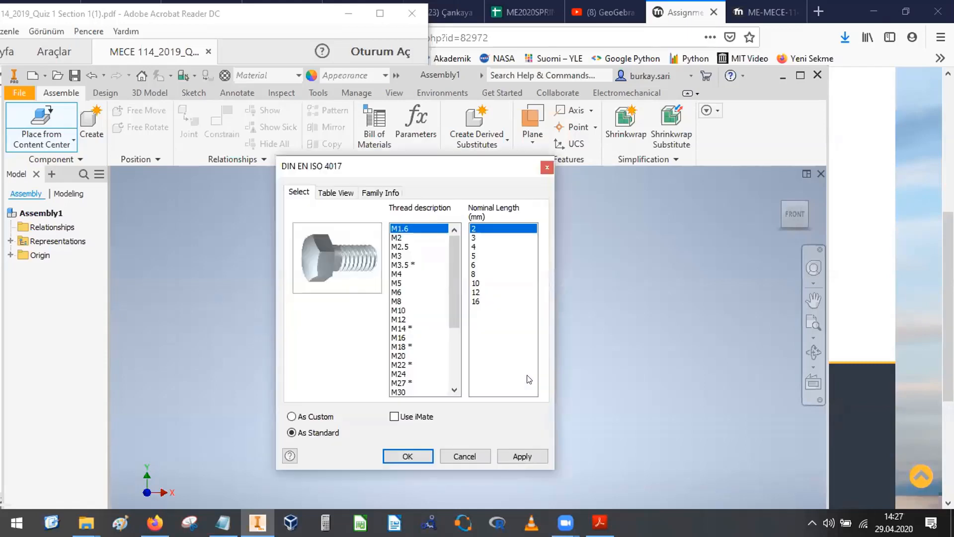
Go through the nominal lengths offered for the M1.6 bolt from 2 to 16 mm twice, ending on 16 mm
{"action": "left_click_drag", "start_coordinate": [450, 285], "coordinate": [439, 242]}
{"action": "left_click", "coordinate": [476, 239]}
{"action": "left_click", "coordinate": [474, 248]}
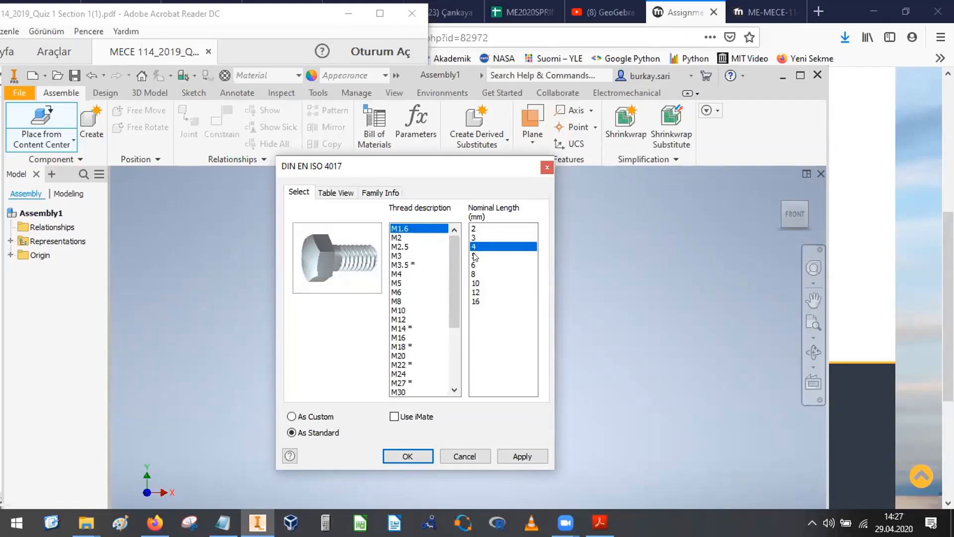
{"action": "left_click", "coordinate": [474, 256]}
{"action": "left_click", "coordinate": [474, 264]}
{"action": "left_click", "coordinate": [476, 274]}
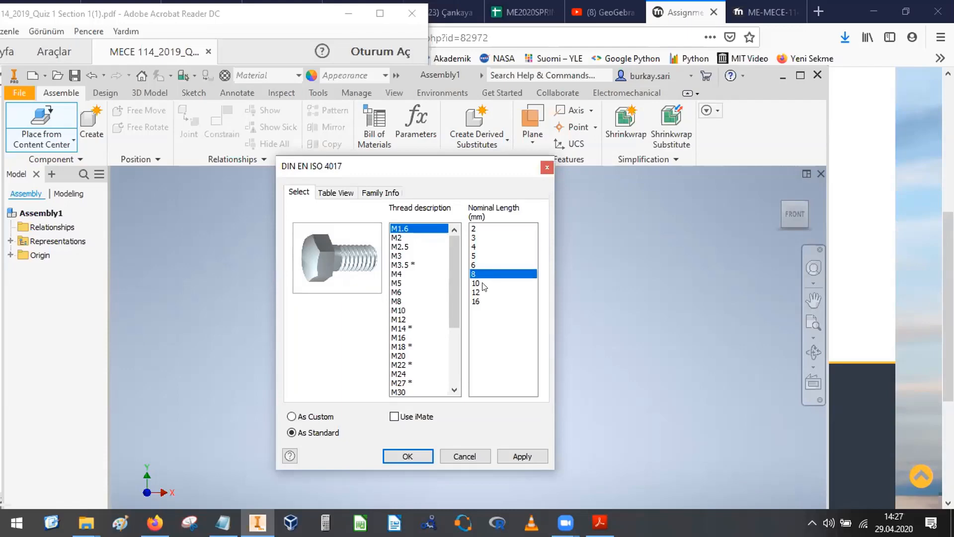
{"action": "left_click", "coordinate": [481, 283]}
{"action": "left_click", "coordinate": [483, 293]}
{"action": "left_click", "coordinate": [491, 301]}
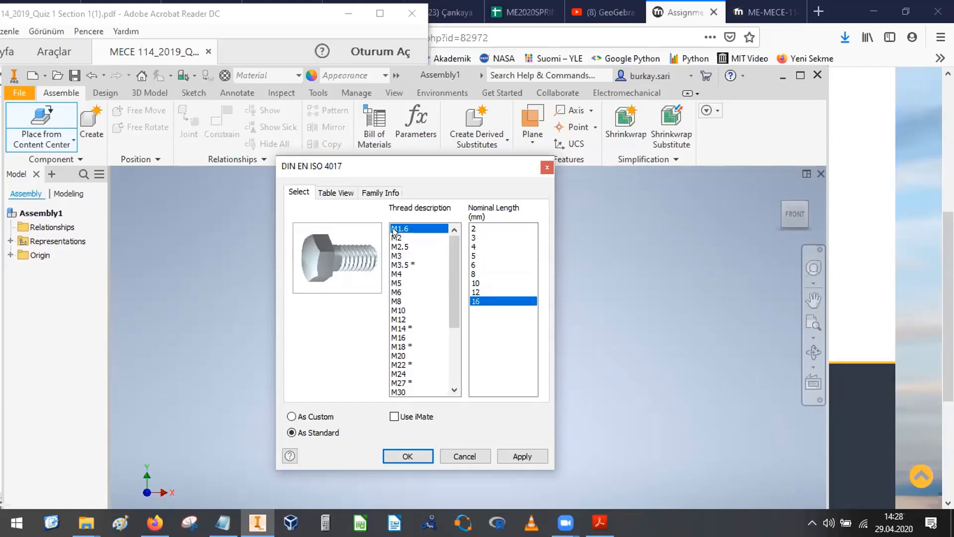
{"action": "left_click", "coordinate": [485, 230]}
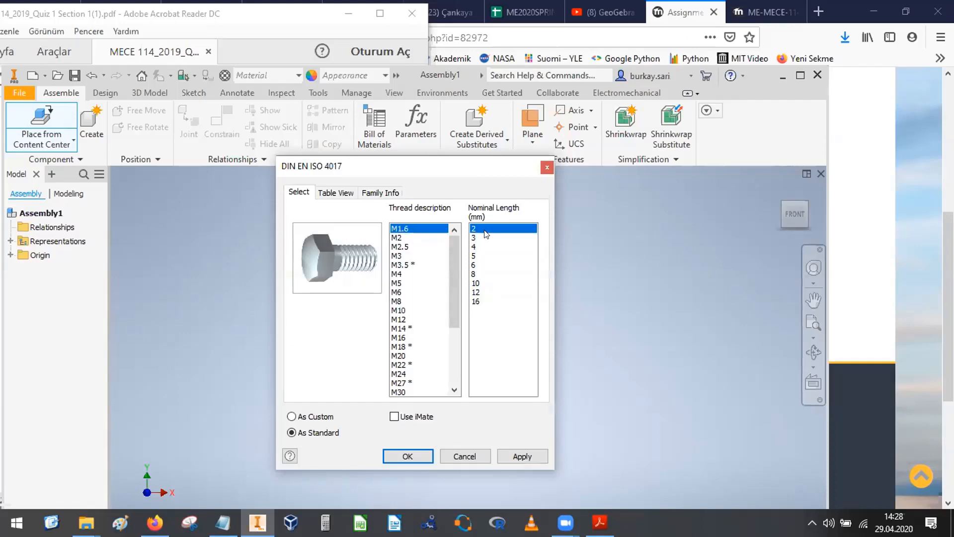
{"action": "left_click", "coordinate": [481, 238]}
{"action": "left_click", "coordinate": [479, 247]}
{"action": "left_click", "coordinate": [478, 255]}
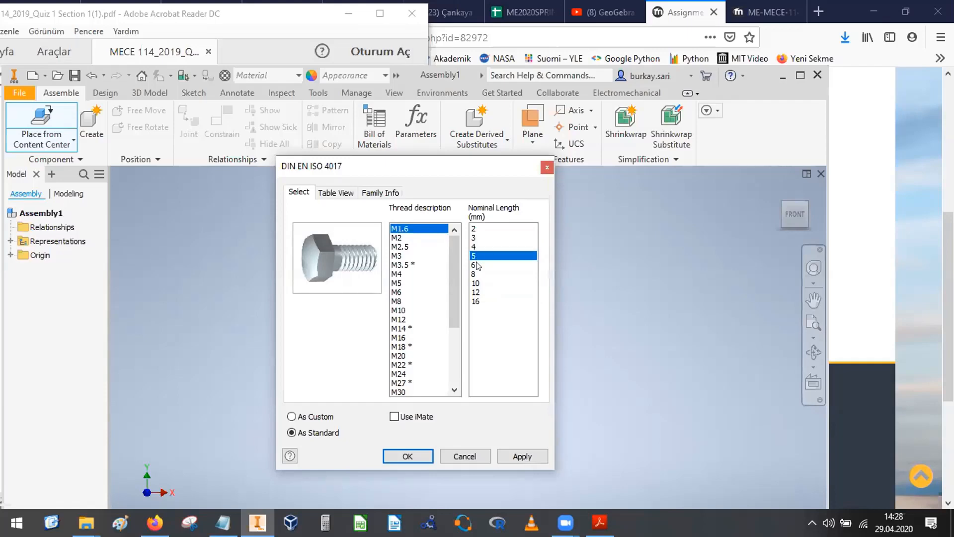
{"action": "left_click", "coordinate": [477, 264]}
{"action": "left_click", "coordinate": [475, 274]}
{"action": "left_click", "coordinate": [477, 283]}
{"action": "left_click", "coordinate": [479, 292]}
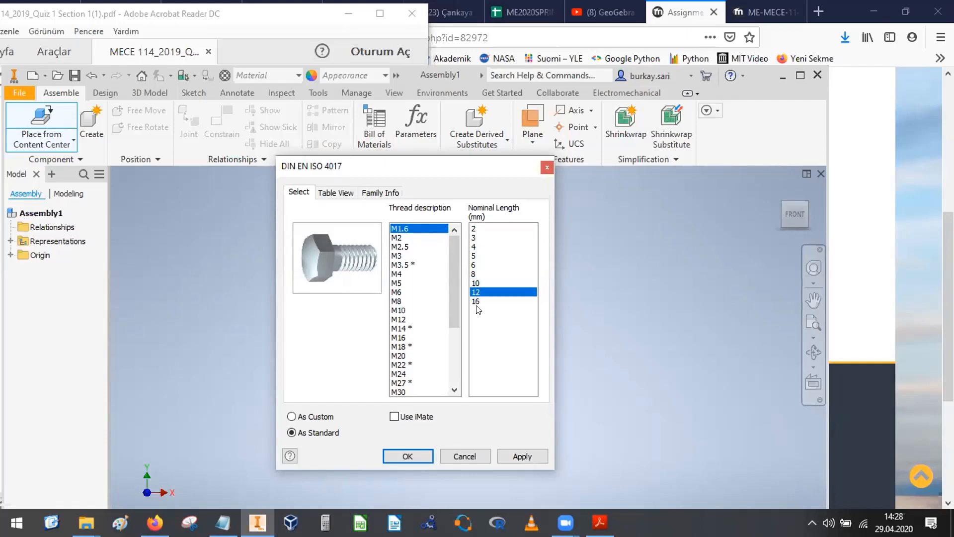
{"action": "left_click", "coordinate": [481, 302]}
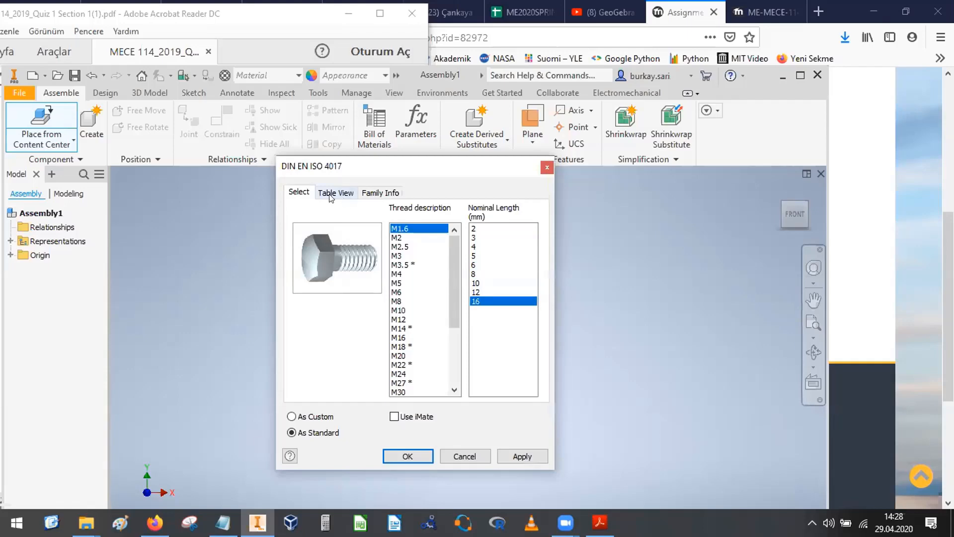
Examine the bolt family's dimension table in an enlarged window, and open its family information
{"action": "left_click", "coordinate": [343, 193]}
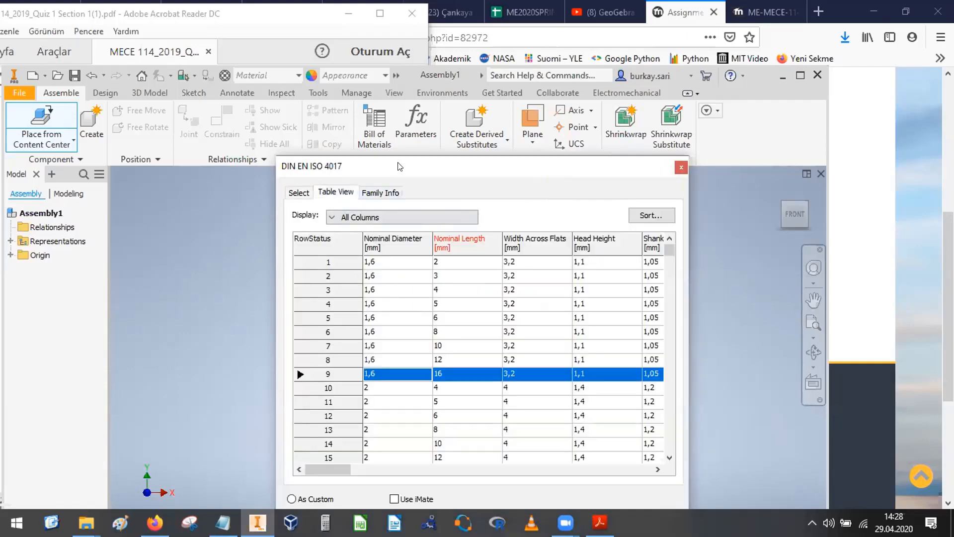
{"action": "left_click_drag", "start_coordinate": [400, 166], "coordinate": [253, 55]}
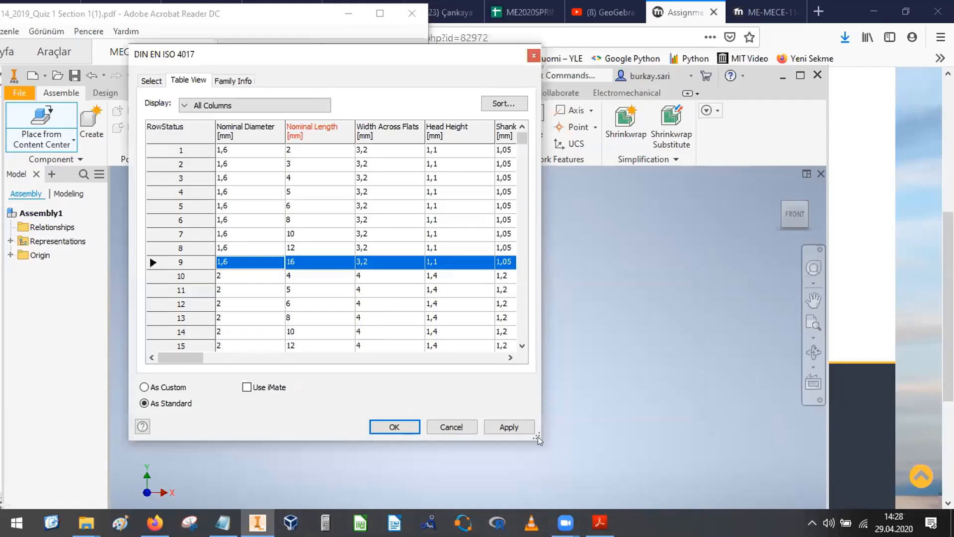
{"action": "left_click_drag", "start_coordinate": [536, 435], "coordinate": [707, 451]}
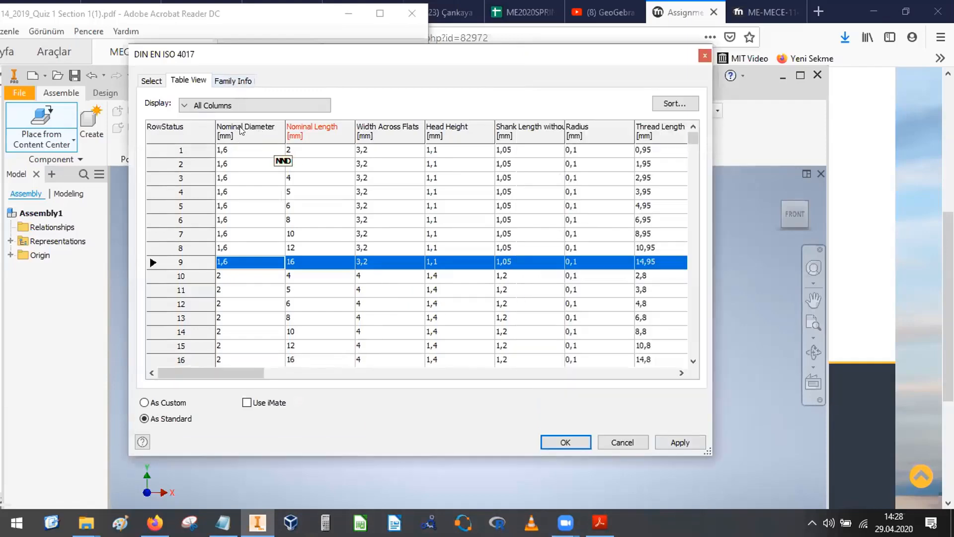
{"action": "left_click", "coordinate": [221, 82]}
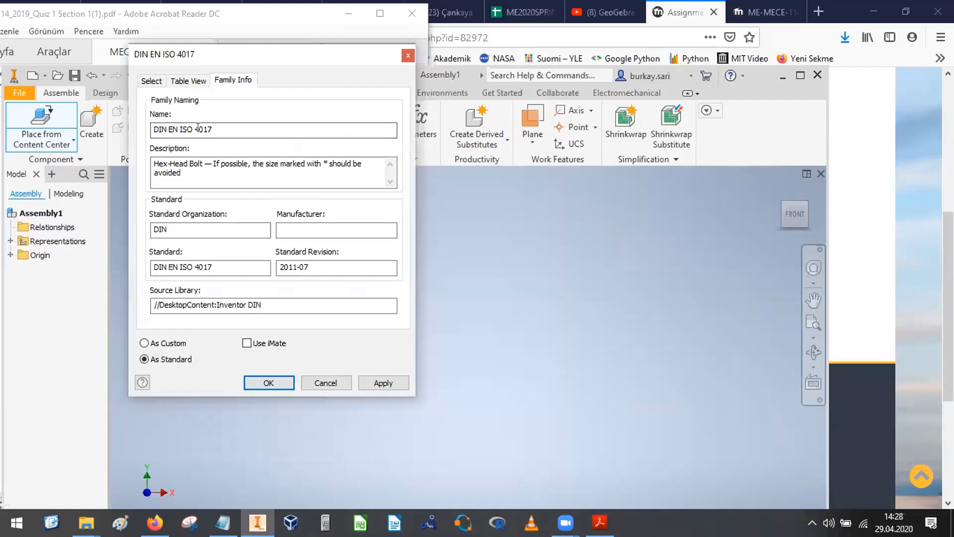
Examine the rows of the DIN EN ISO 4017 bolt family's dimension table, and close it without placing a bolt
{"action": "left_click", "coordinate": [188, 81]}
{"action": "left_click", "coordinate": [232, 164]}
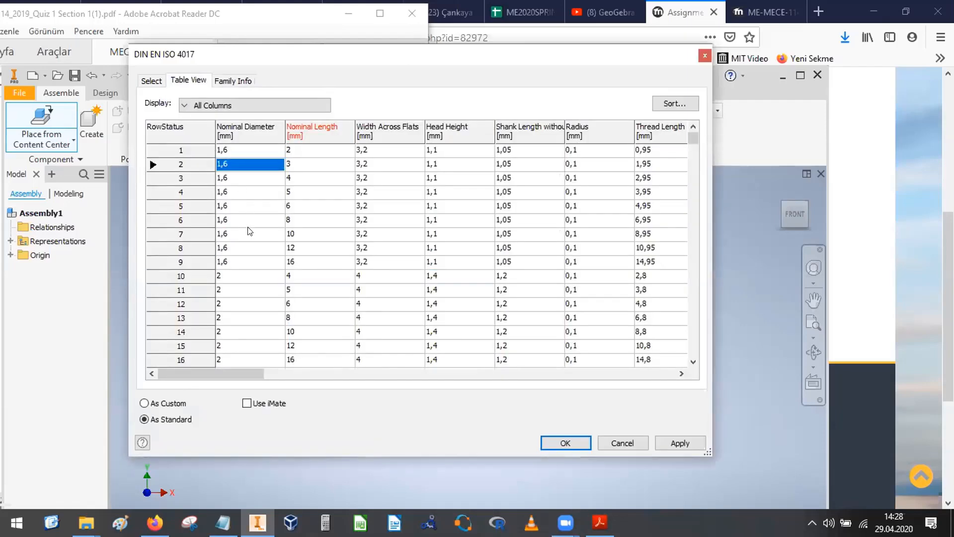
{"action": "scroll", "coordinate": [248, 230], "scroll_direction": "down", "scroll_amount": 3}
{"action": "scroll", "coordinate": [246, 249], "scroll_direction": "up", "scroll_amount": 1}
{"action": "scroll", "coordinate": [248, 254], "scroll_direction": "down", "scroll_amount": 9}
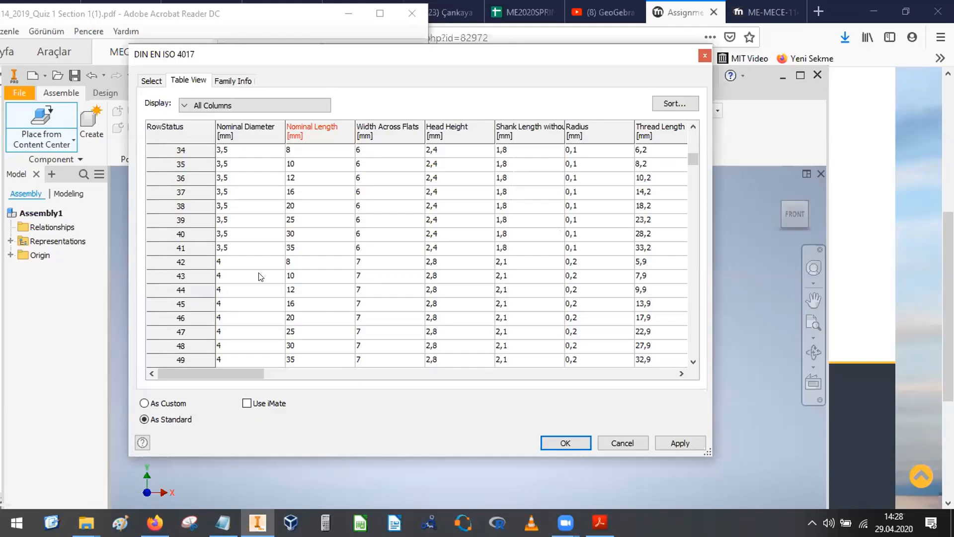
{"action": "left_click", "coordinate": [619, 442]}
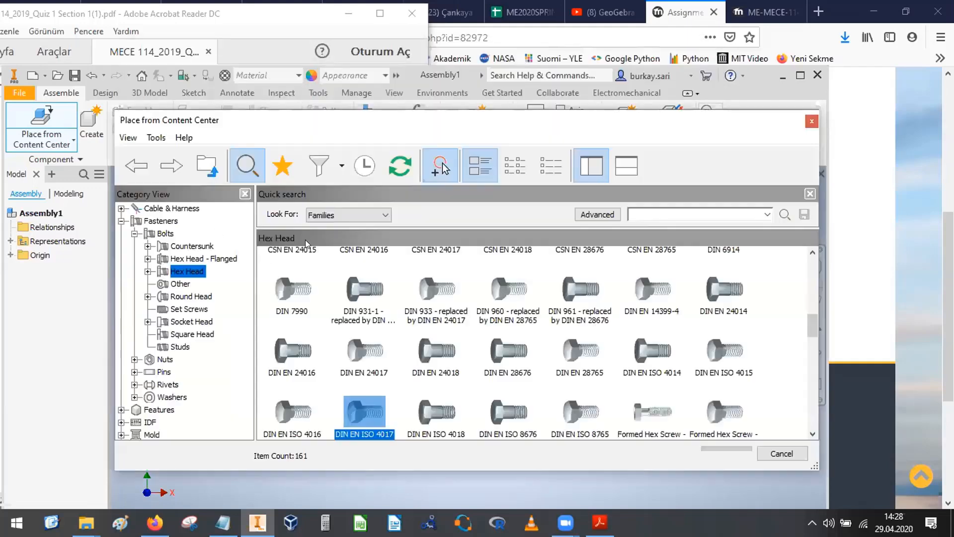
Reopen the DIN EN ISO 4017 bolt family, view the nominal lengths offered for M6, and leave without placing a bolt
{"action": "double_click", "coordinate": [362, 405]}
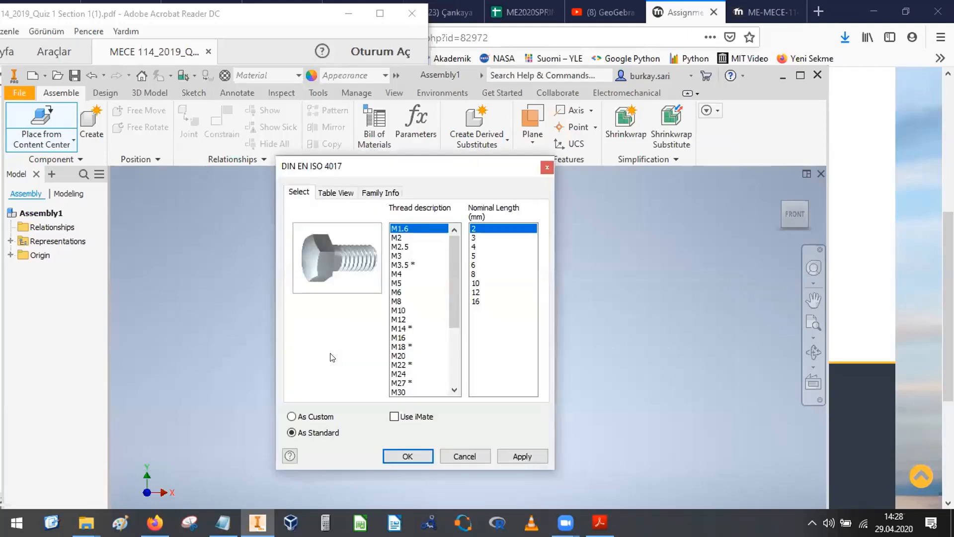
{"action": "left_click", "coordinate": [397, 294]}
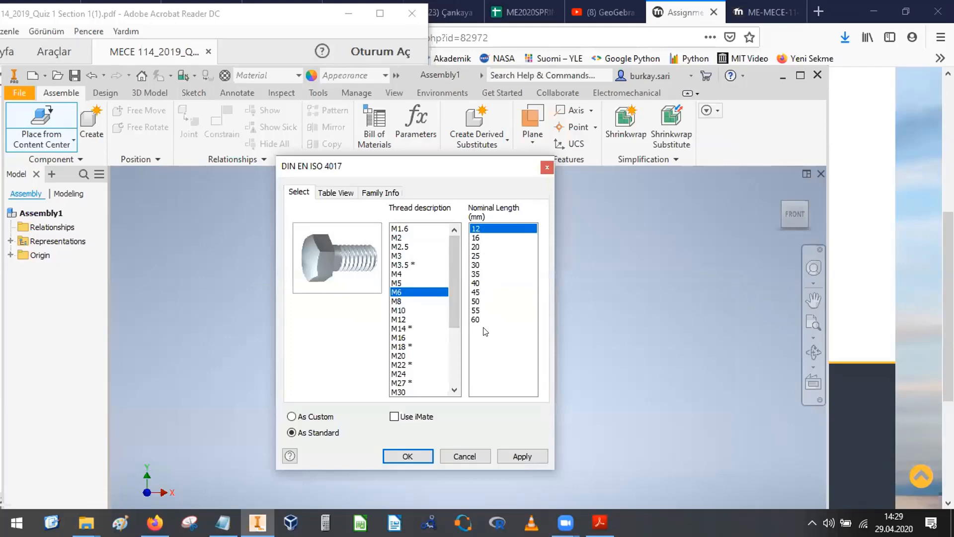
{"action": "key", "text": "Escape"}
{"action": "key", "text": "Escape"}
Open the parameter list of the wrench part A30.ipt and delete the user parameter LL
{"action": "left_click", "coordinate": [397, 76]}
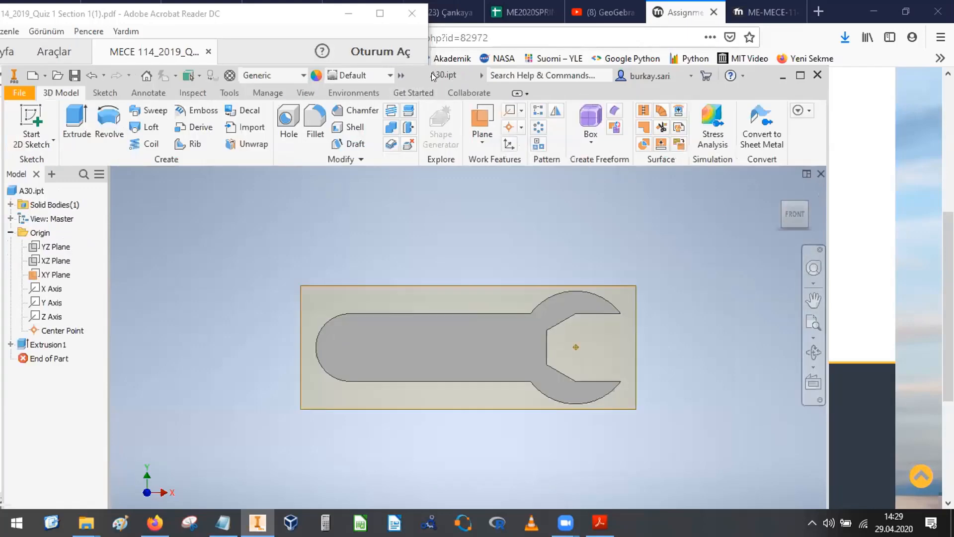
{"action": "left_click", "coordinate": [401, 75]}
{"action": "left_click", "coordinate": [439, 94]}
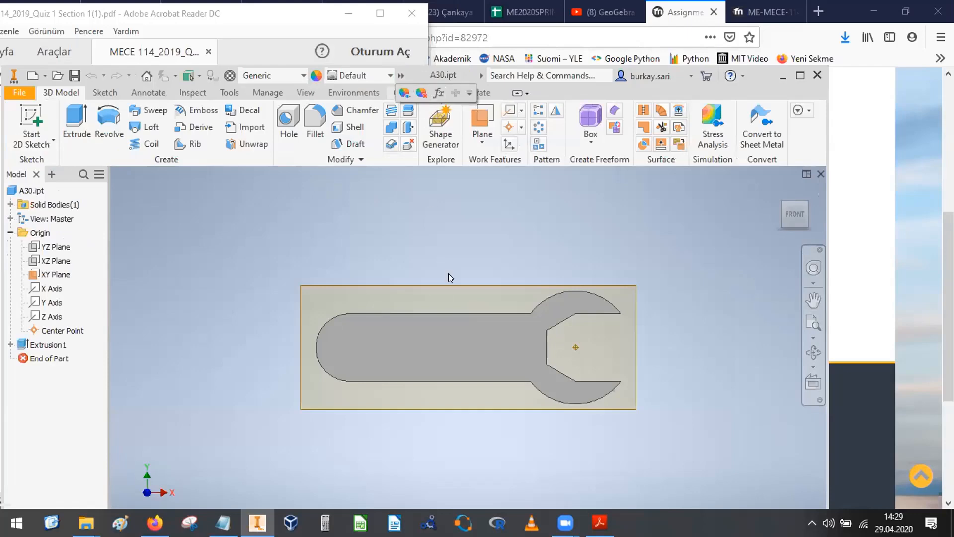
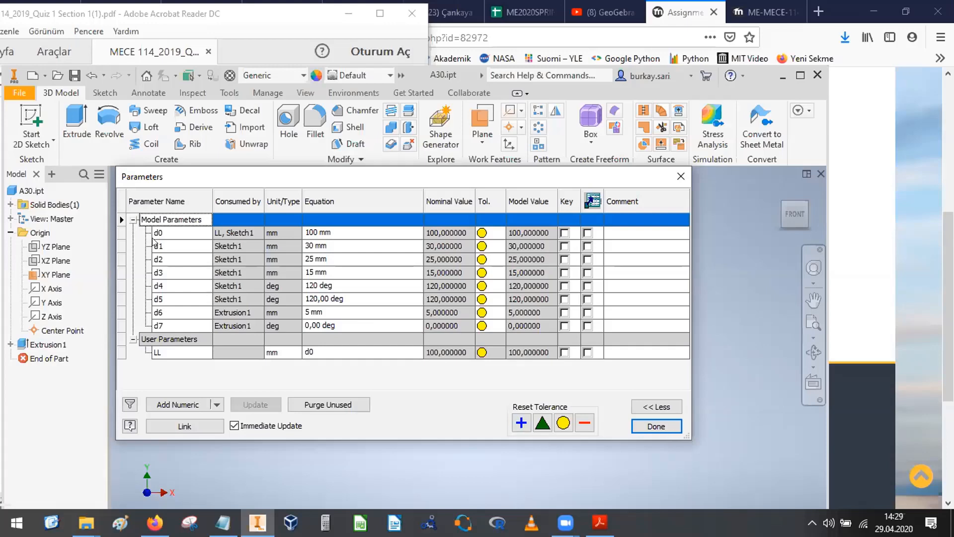
{"action": "double_click", "coordinate": [167, 232]}
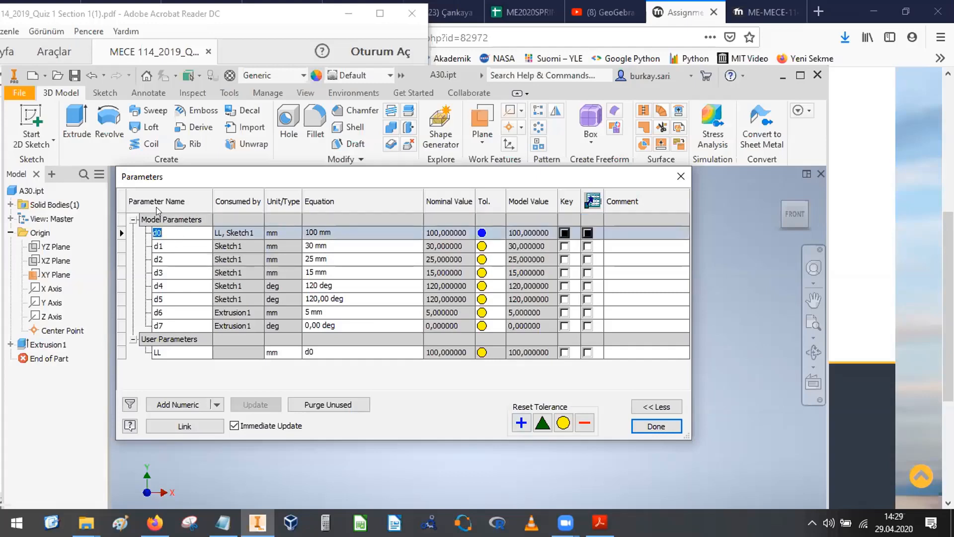
{"action": "right_click", "coordinate": [177, 352]}
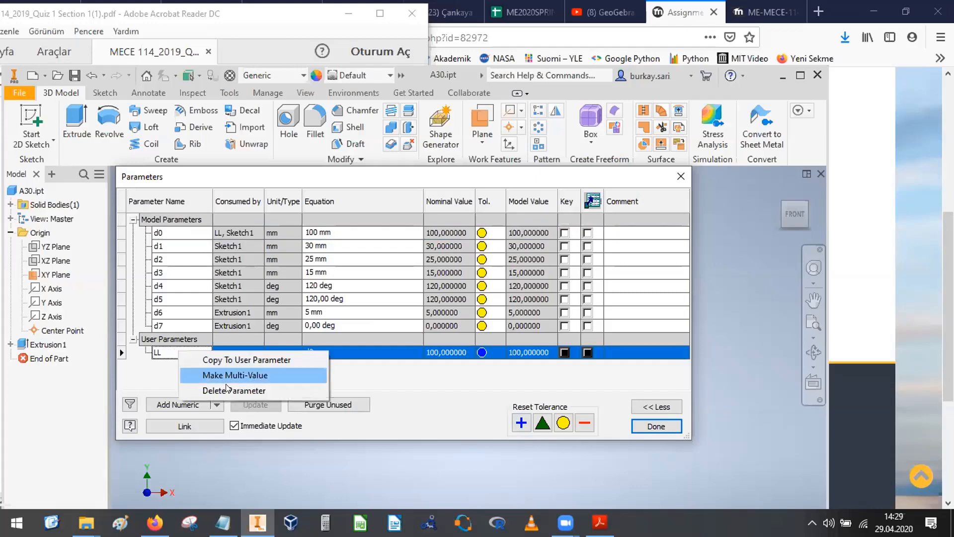
{"action": "left_click", "coordinate": [234, 390]}
Rename the model parameter d0 as LL
{"action": "double_click", "coordinate": [169, 232]}
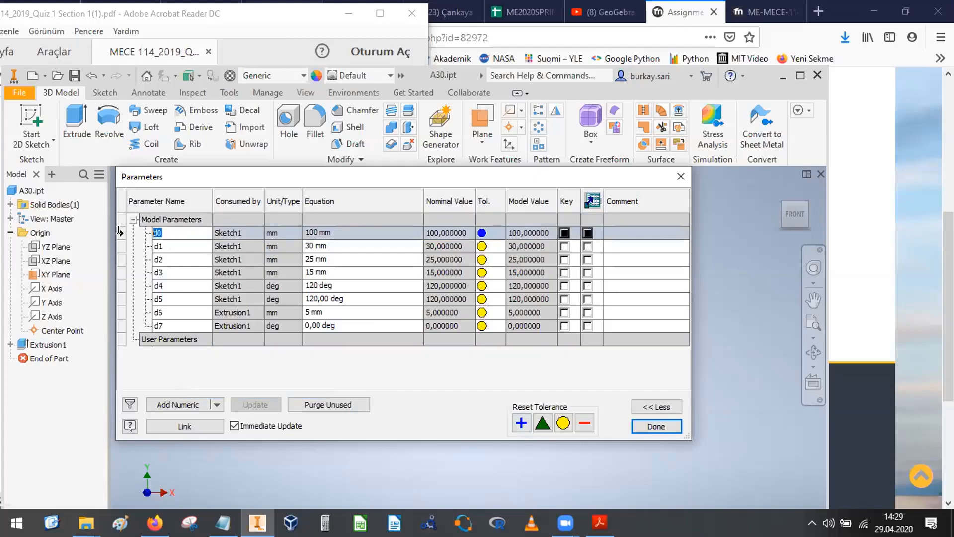
{"action": "type", "text": "LL"}
{"action": "key", "text": "Return"}
{"action": "left_click", "coordinate": [362, 278]}
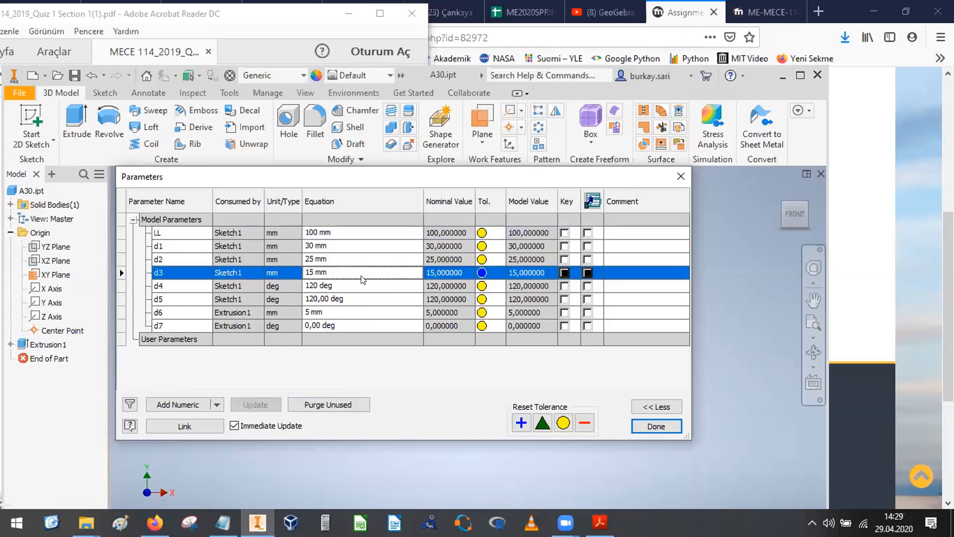
{"action": "left_click", "coordinate": [180, 339]}
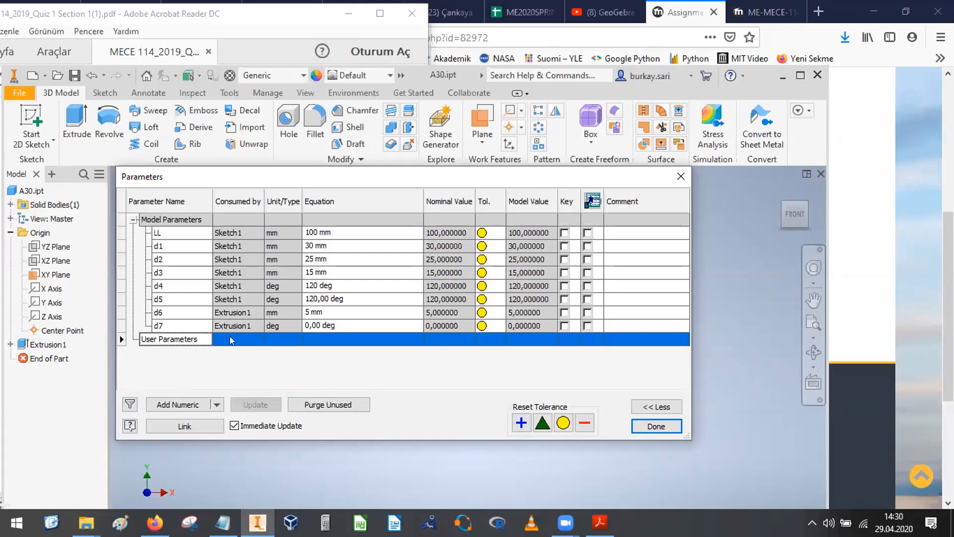
{"action": "left_click", "coordinate": [201, 404]}
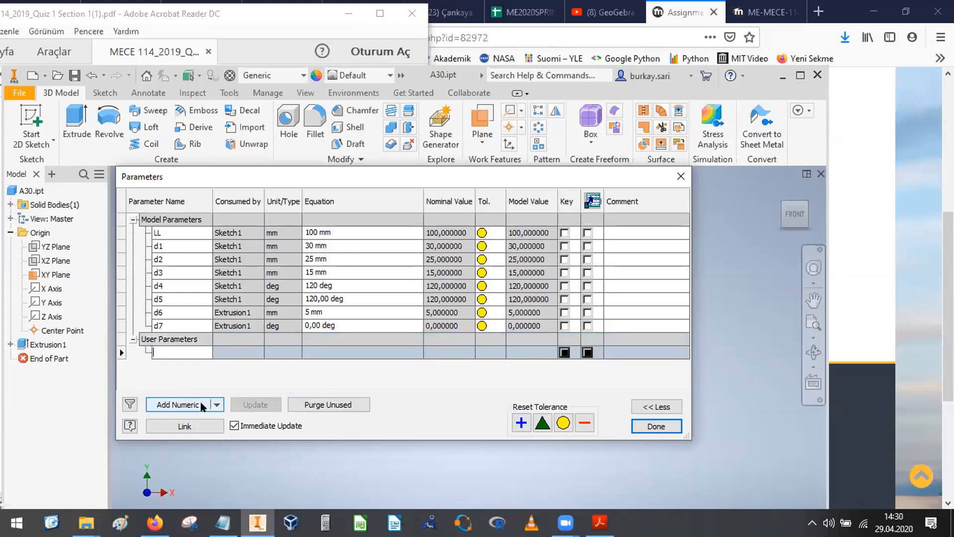
{"action": "left_click", "coordinate": [171, 236]}
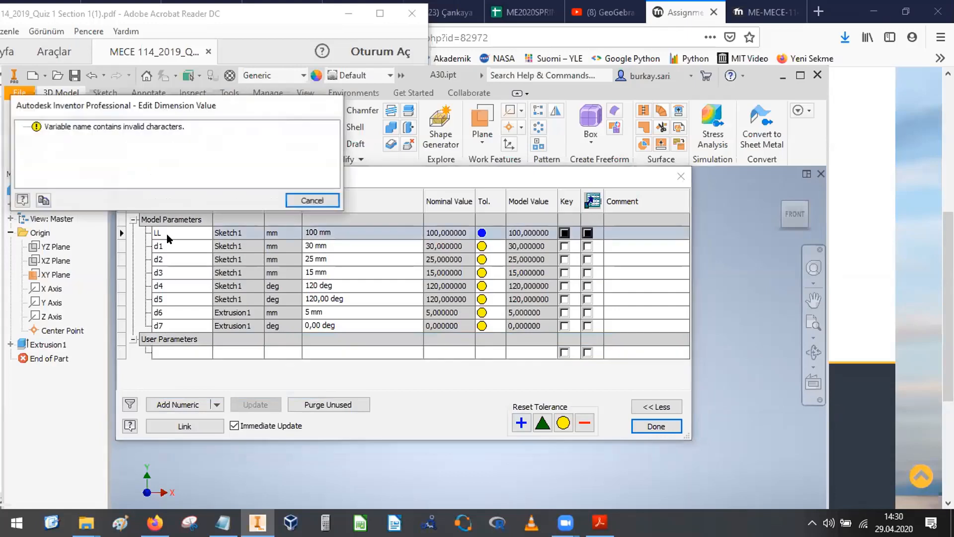
{"action": "left_click", "coordinate": [312, 200]}
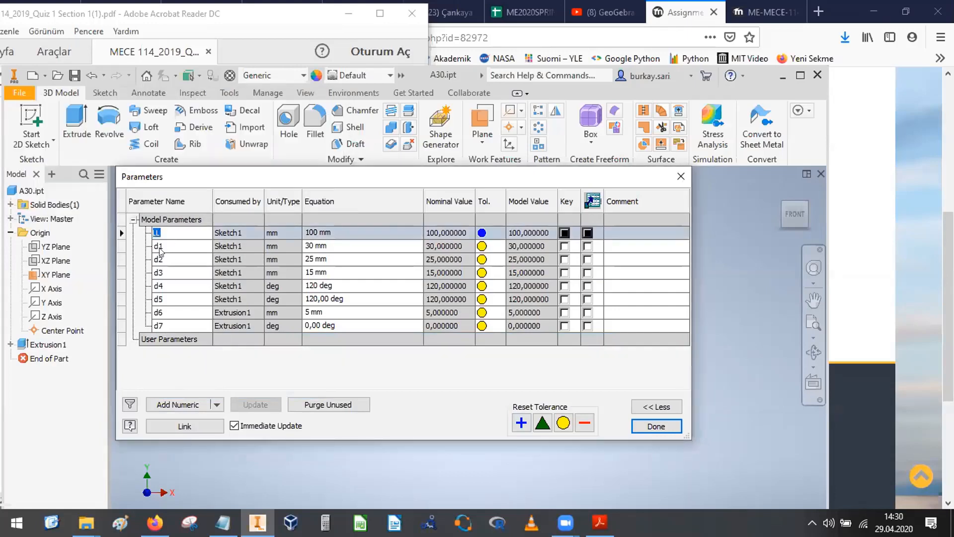
Arrange the quiz PDF beside the part window and its parameter list so the wrench drawing and parameter names are both readable
{"action": "left_click", "coordinate": [159, 247]}
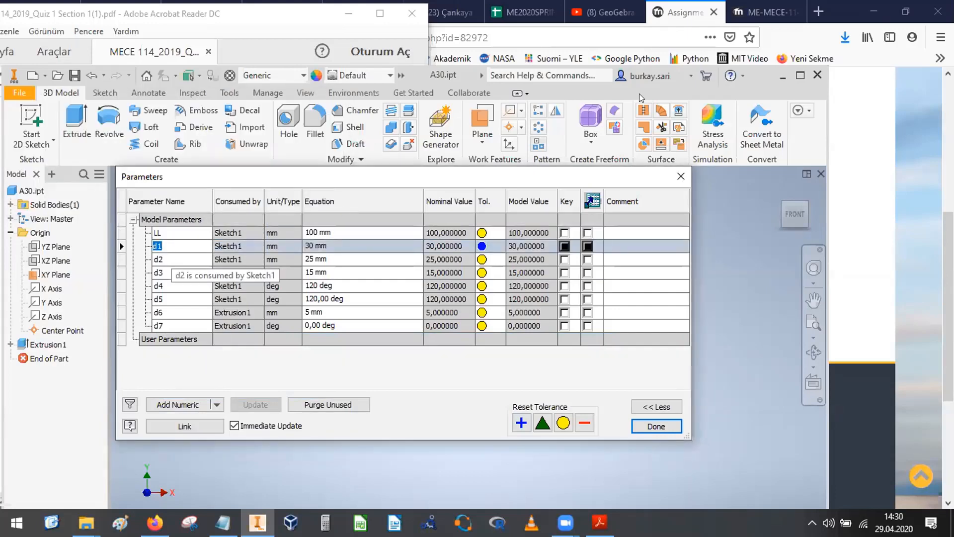
{"action": "left_click", "coordinate": [241, 23]}
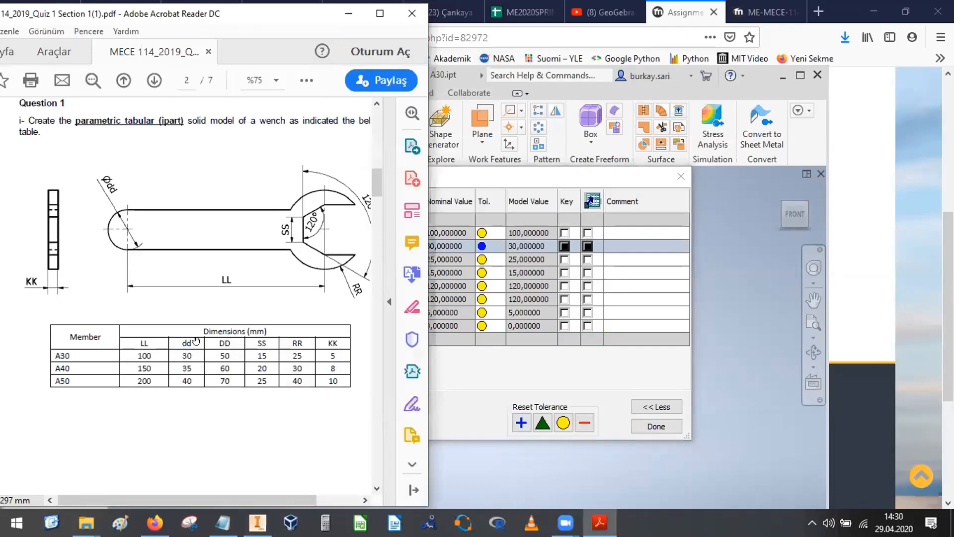
{"action": "left_click", "coordinate": [479, 173]}
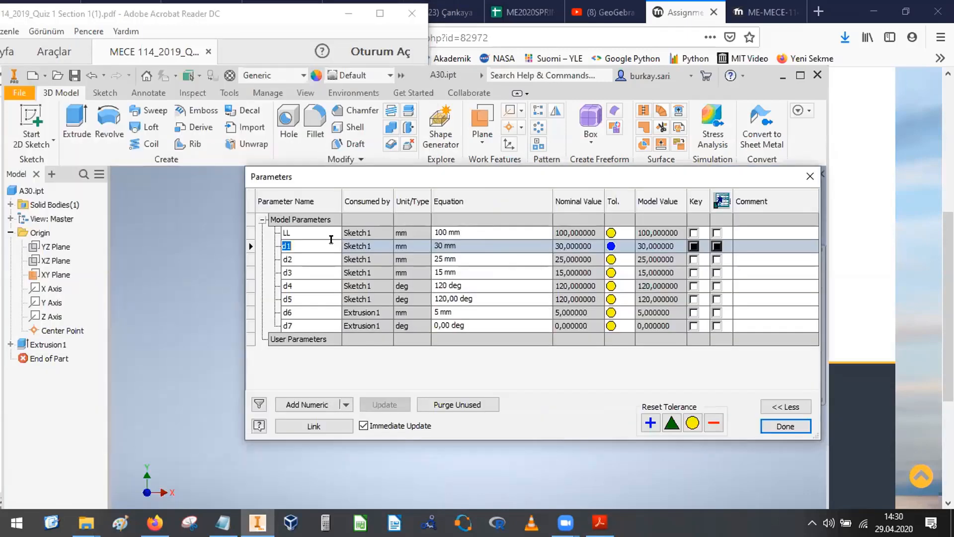
{"action": "left_click", "coordinate": [297, 16]}
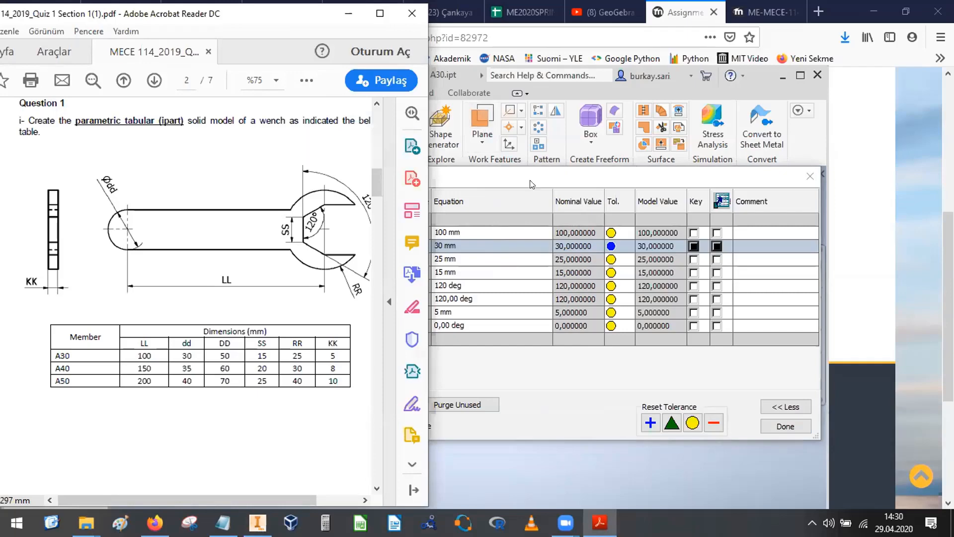
{"action": "left_click", "coordinate": [461, 74]}
{"action": "mouse_move", "coordinate": [460, 72]}
{"action": "left_mouse_down"}
{"action": "mouse_move", "coordinate": [864, 83]}
{"action": "mouse_move", "coordinate": [897, 74]}
{"action": "left_mouse_up"}
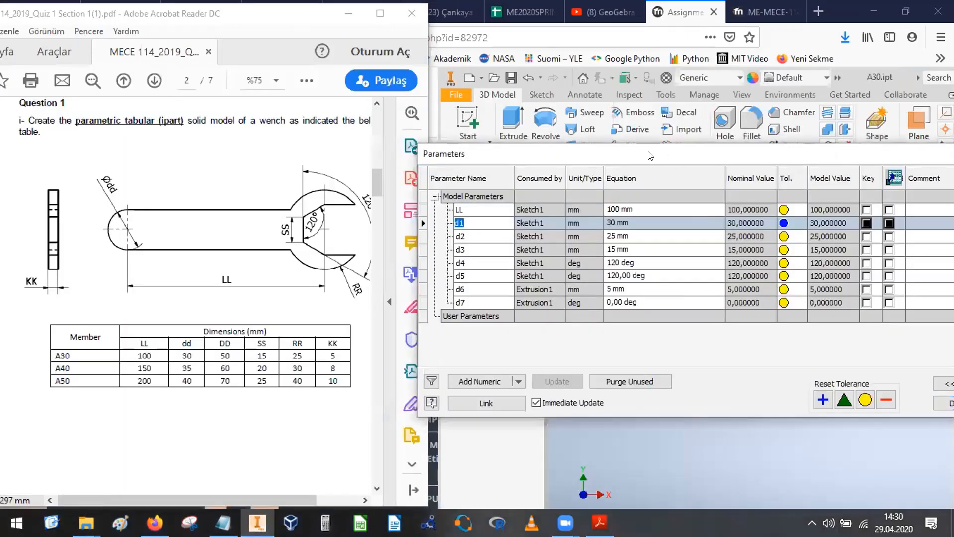
{"action": "left_click_drag", "start_coordinate": [652, 157], "coordinate": [603, 139]}
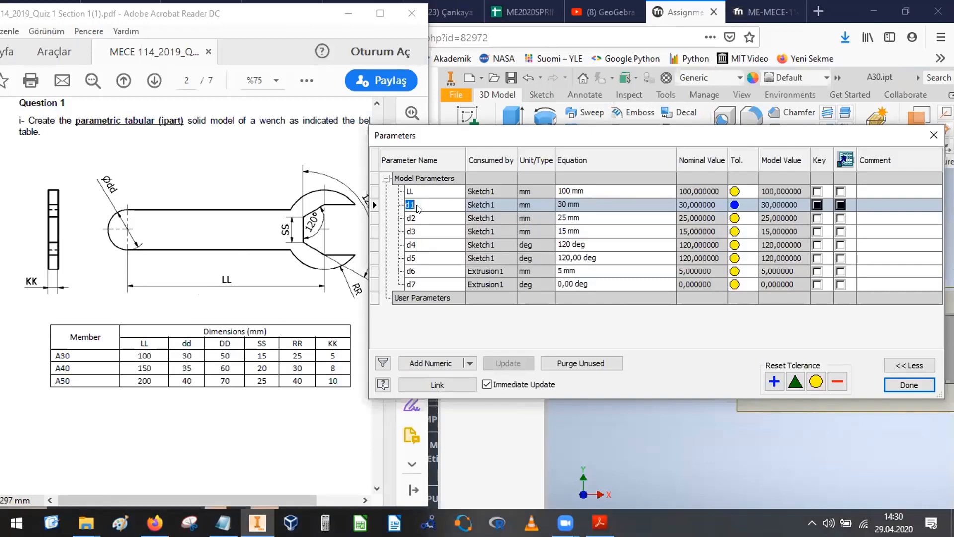
Rename the model parameters d1, d2 and d3 as dd, RR and SS to match the quiz drawing
{"action": "type", "text": "d"}
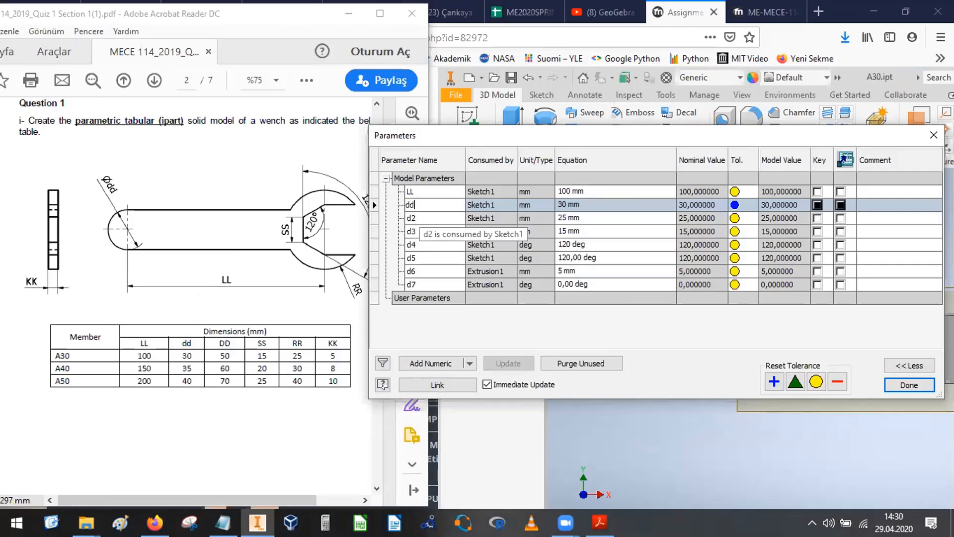
{"action": "key", "text": "Return"}
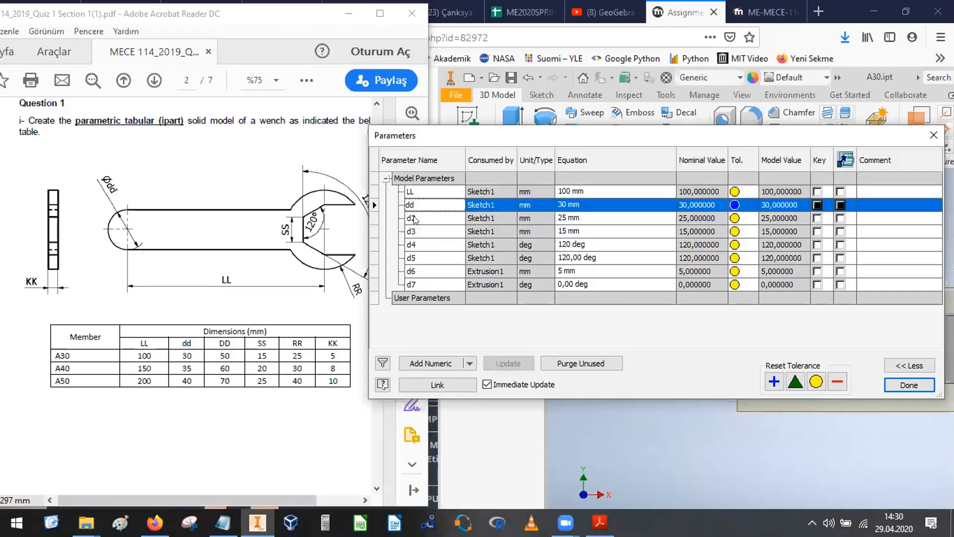
{"action": "left_click", "coordinate": [414, 219]}
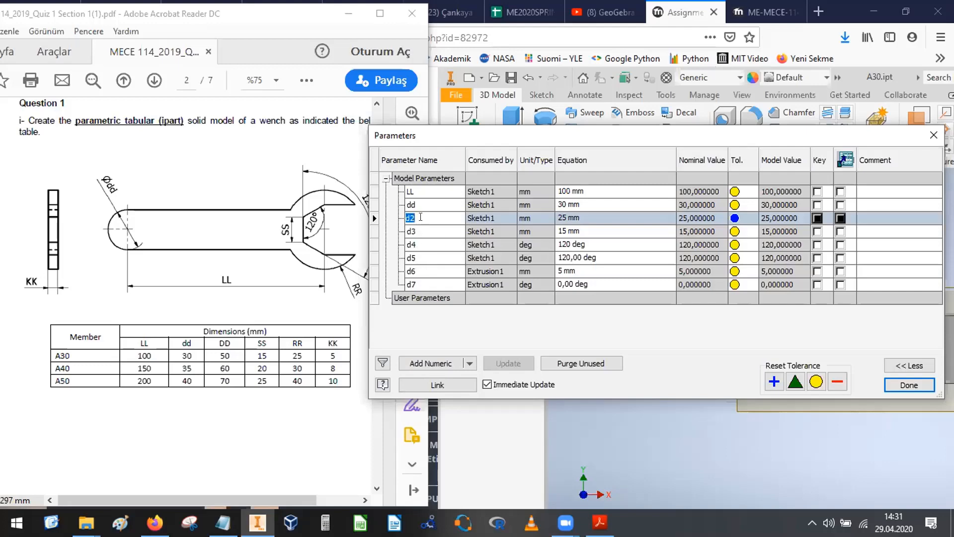
{"action": "type", "text": "RR"}
{"action": "double_click", "coordinate": [417, 231]}
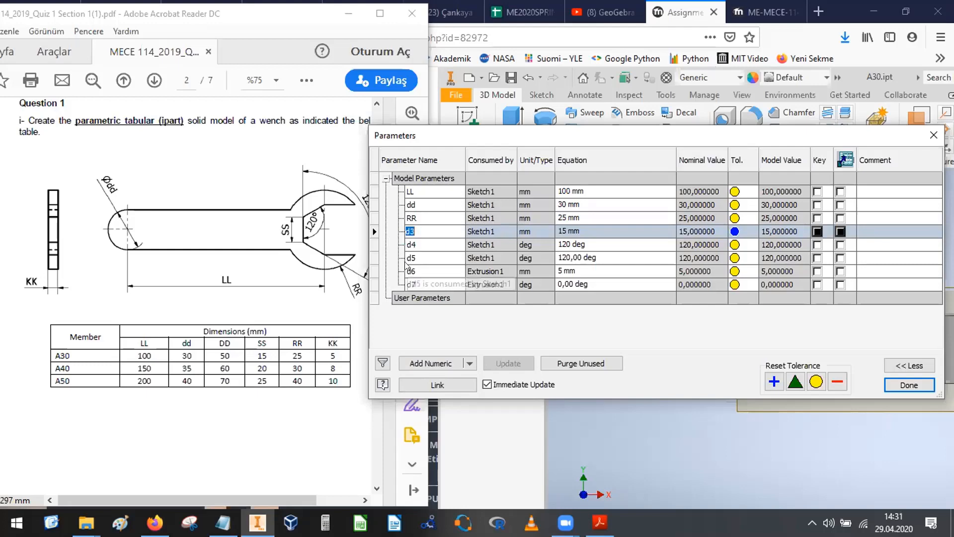
{"action": "type", "text": "SS"}
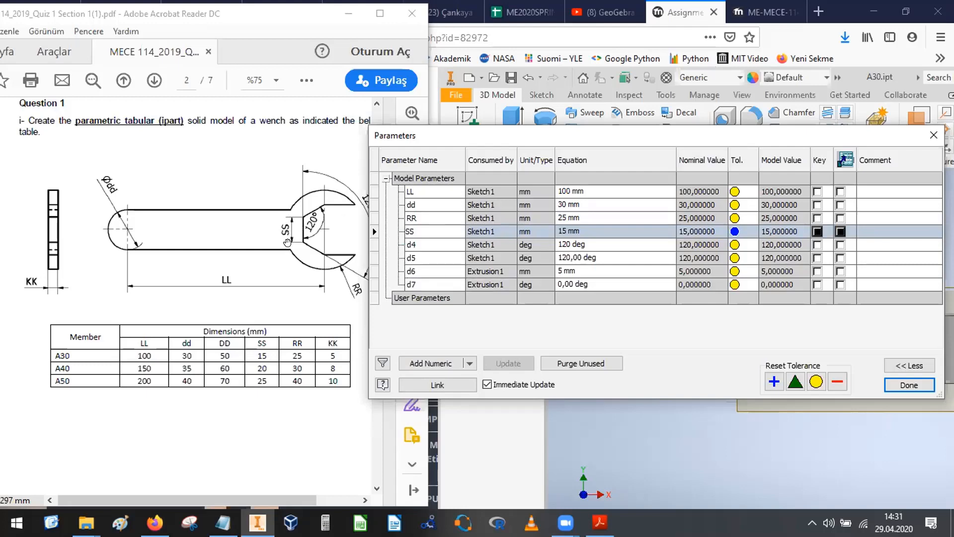
Rename the extrusion thickness parameter d6 as KK, keeping the angle parameter names, and finish editing the parameters
{"action": "left_click", "coordinate": [428, 245]}
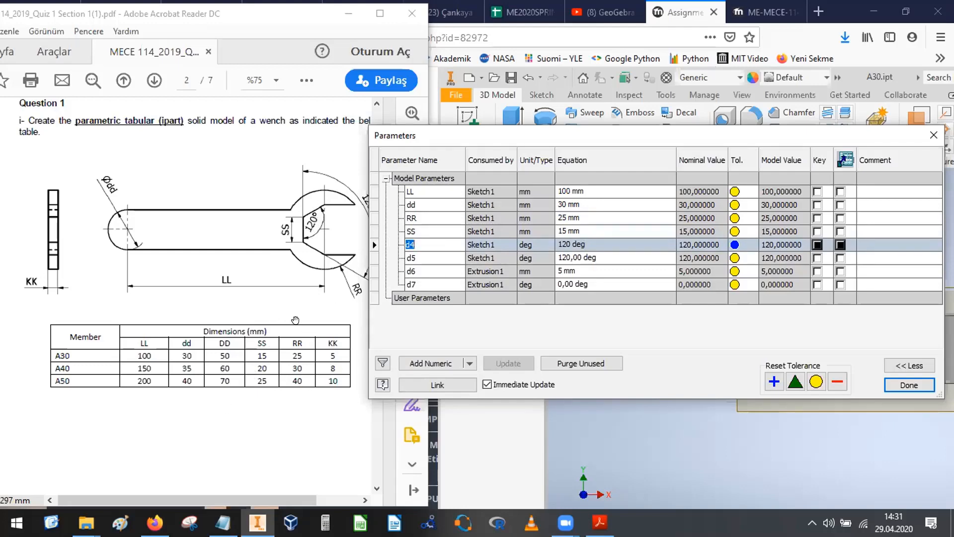
{"action": "left_click", "coordinate": [433, 257]}
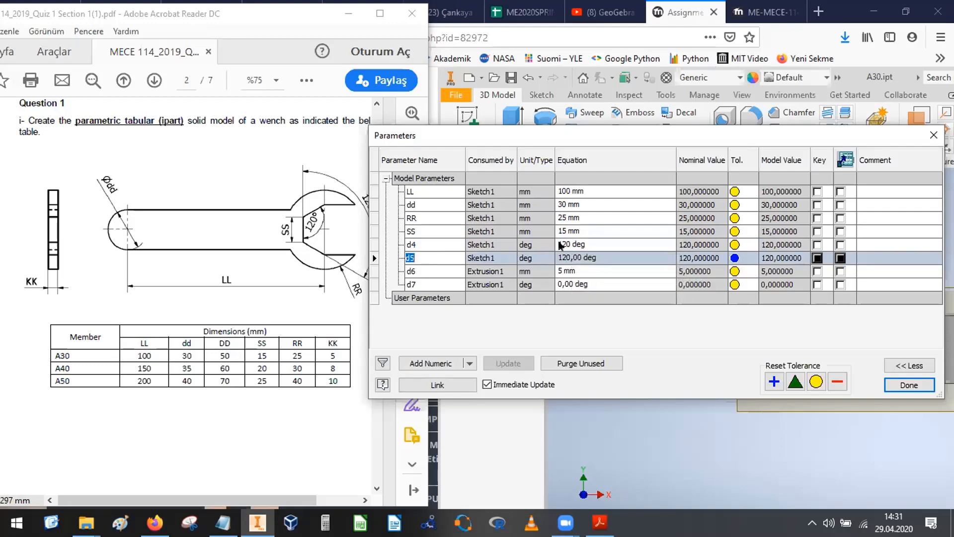
{"action": "left_click", "coordinate": [424, 268]}
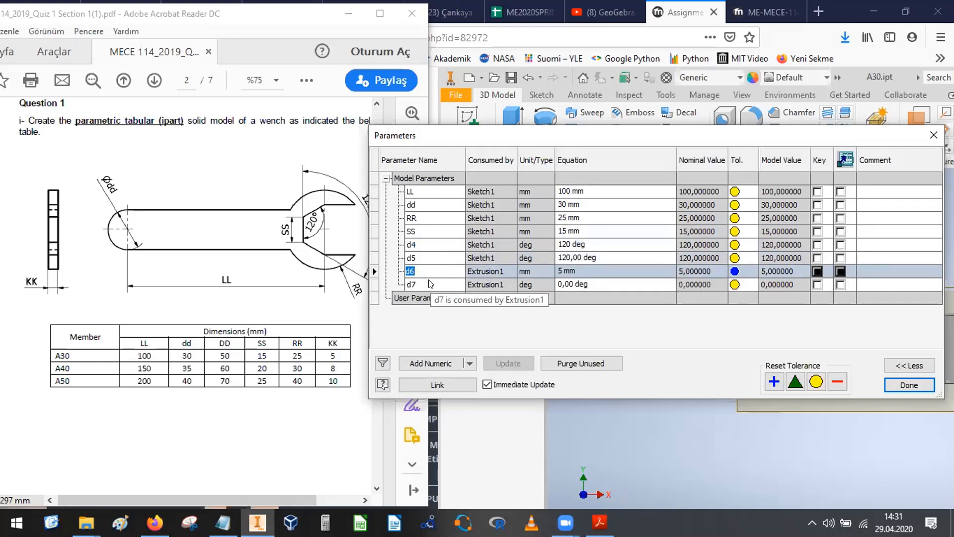
{"action": "type", "text": "KK"}
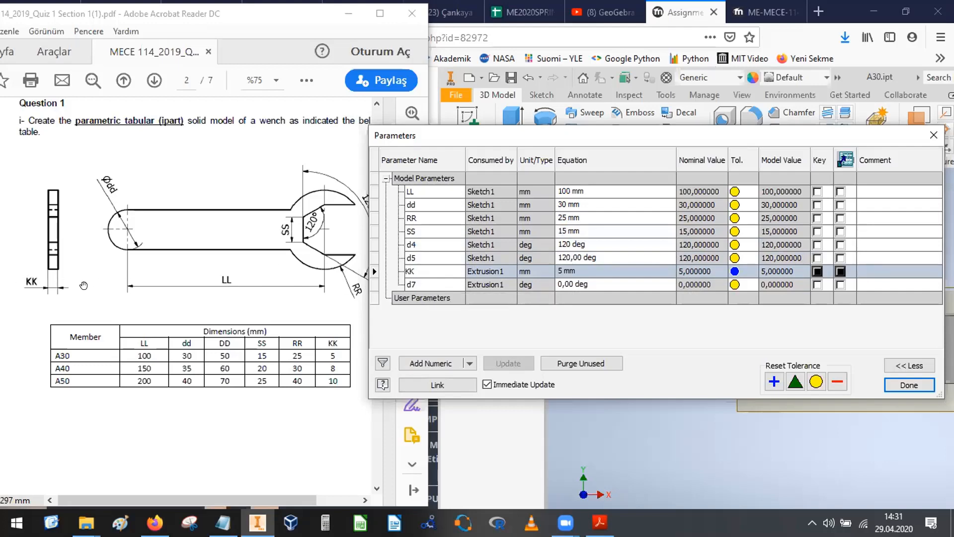
{"action": "left_click_drag", "start_coordinate": [517, 138], "coordinate": [396, 107]}
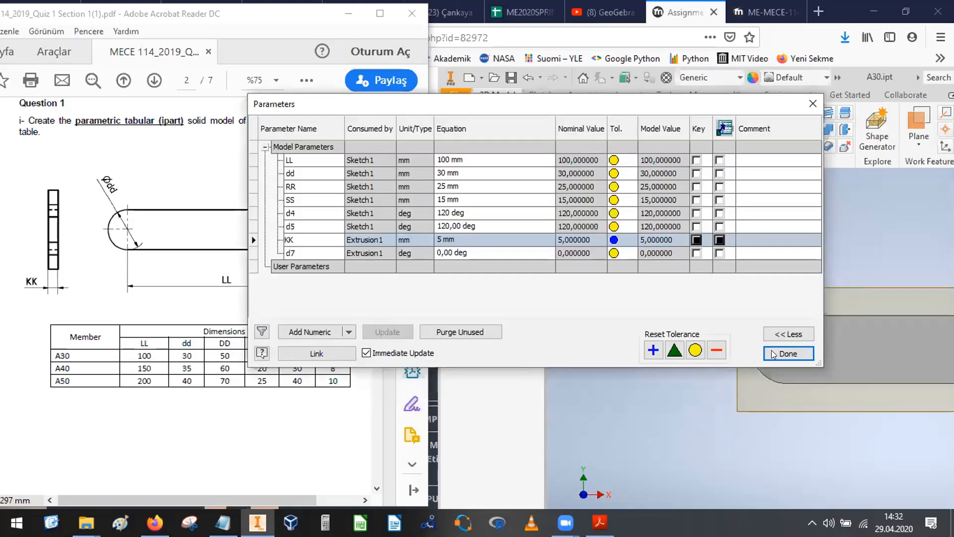
{"action": "key", "text": "Return"}
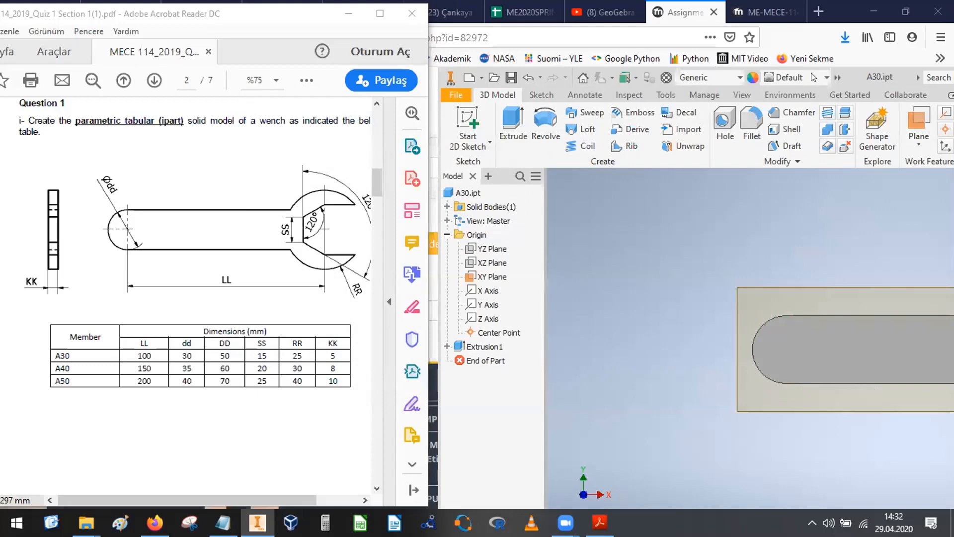
Maximize the wrench part's window, then open its parameter list for a check and close it again
{"action": "double_click", "coordinate": [862, 78]}
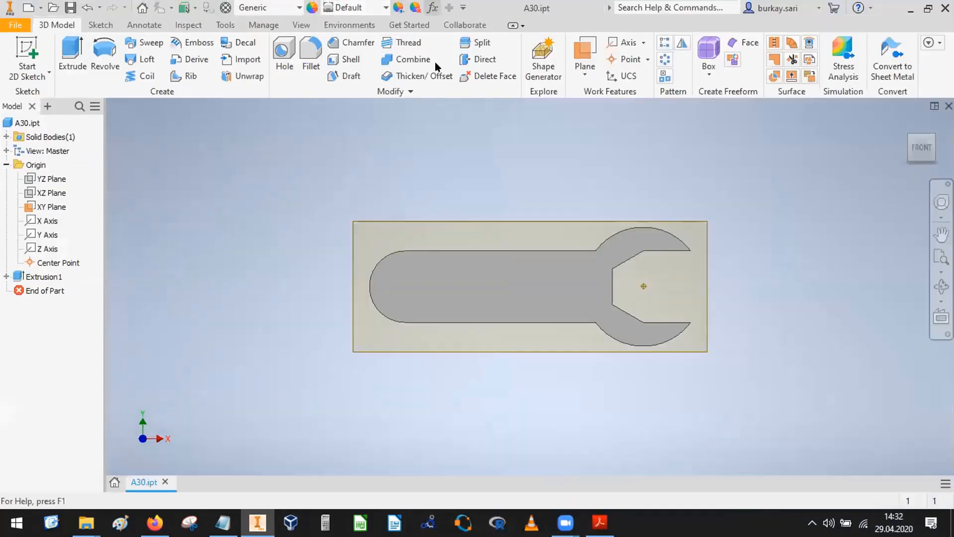
{"action": "left_click", "coordinate": [432, 7]}
{"action": "left_click", "coordinate": [785, 354]}
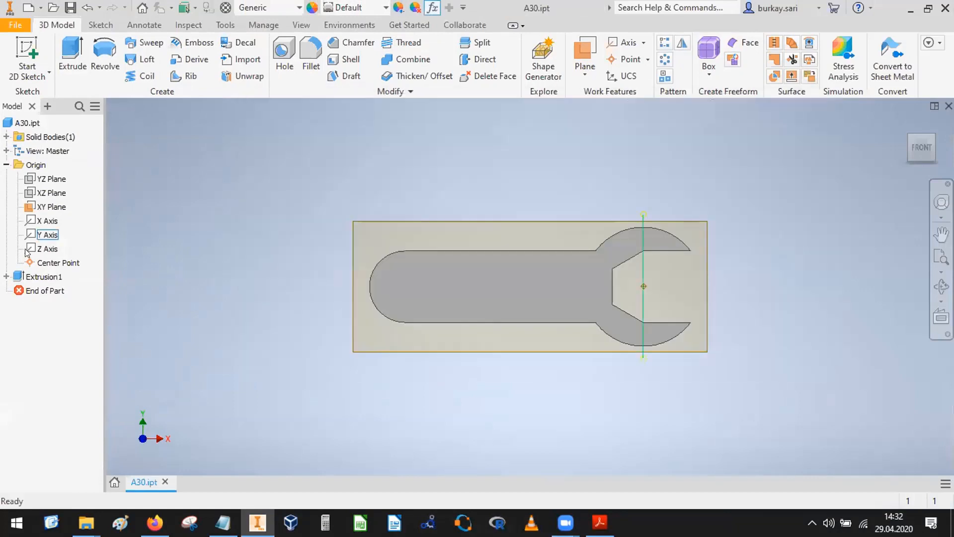
Open the wrench profile sketch and check the parameter names on the handle-end diameter and the length dimension against the parameter list
{"action": "left_click", "coordinate": [6, 276]}
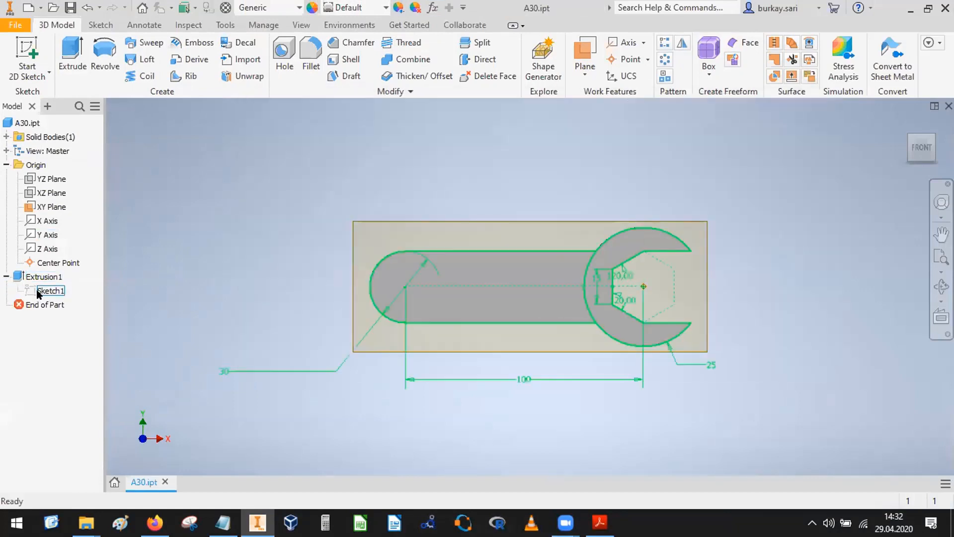
{"action": "double_click", "coordinate": [38, 292]}
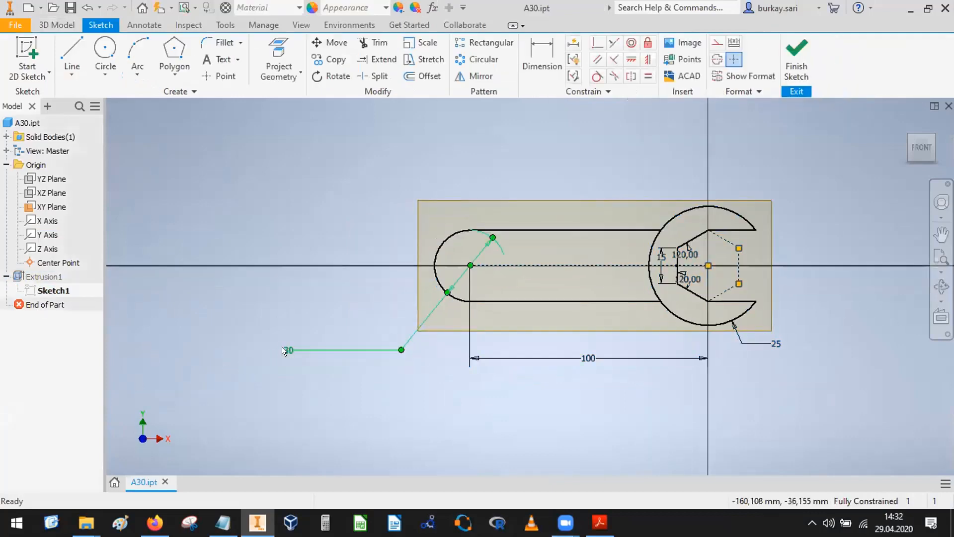
{"action": "double_click", "coordinate": [286, 350]}
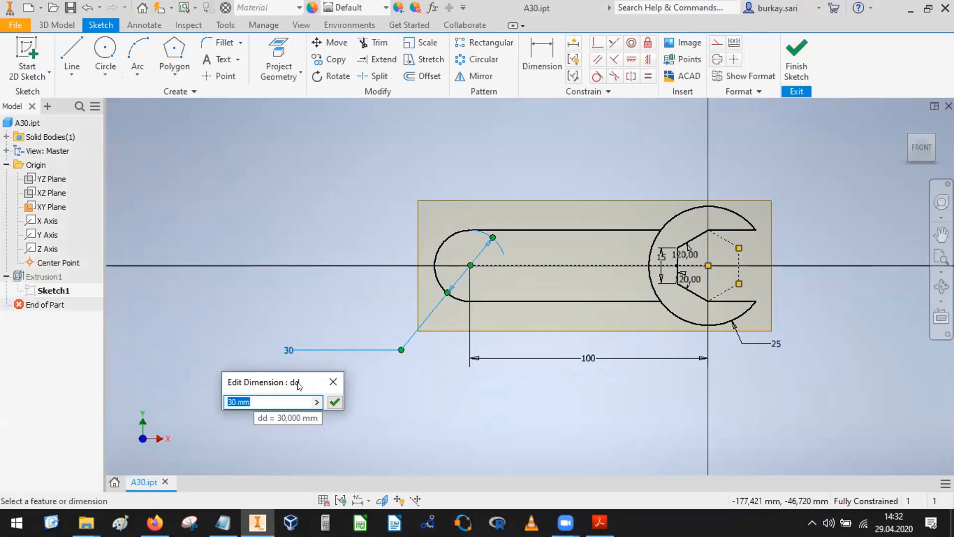
{"action": "left_click", "coordinate": [433, 7]}
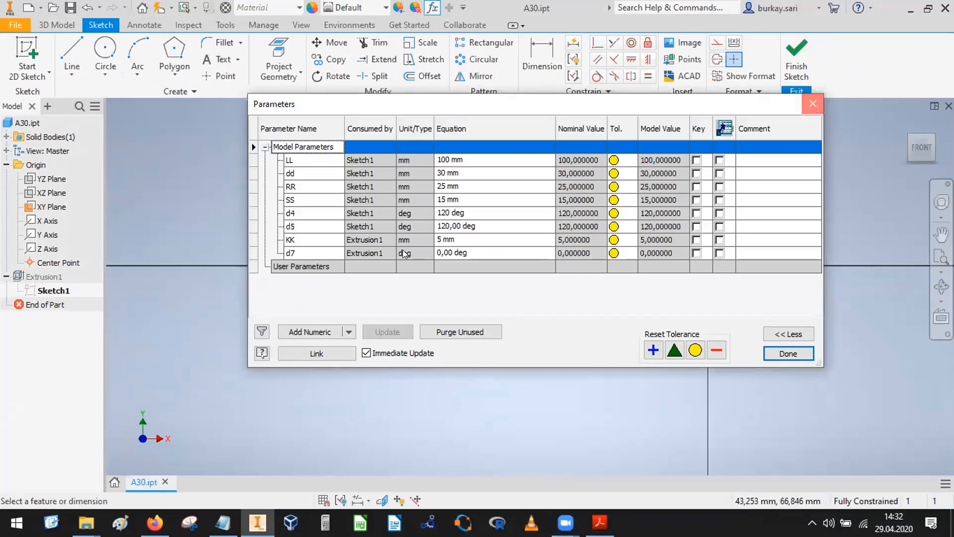
{"action": "key", "text": "Return"}
{"action": "double_click", "coordinate": [288, 350]}
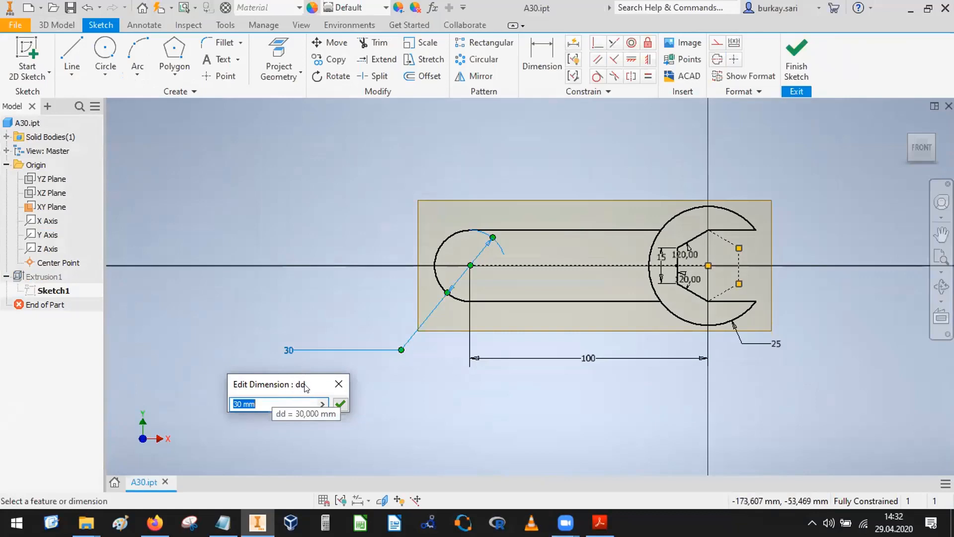
{"action": "left_click", "coordinate": [595, 365]}
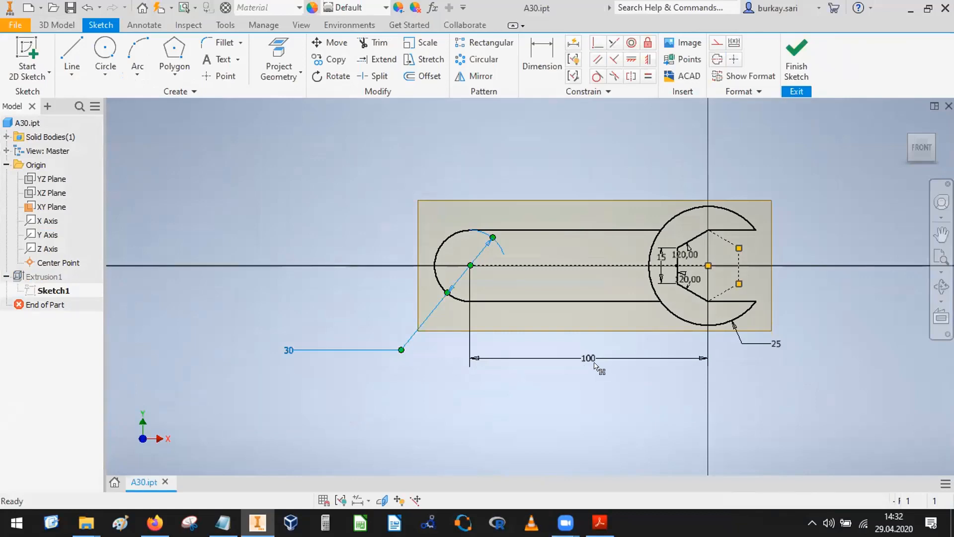
{"action": "double_click", "coordinate": [588, 364]}
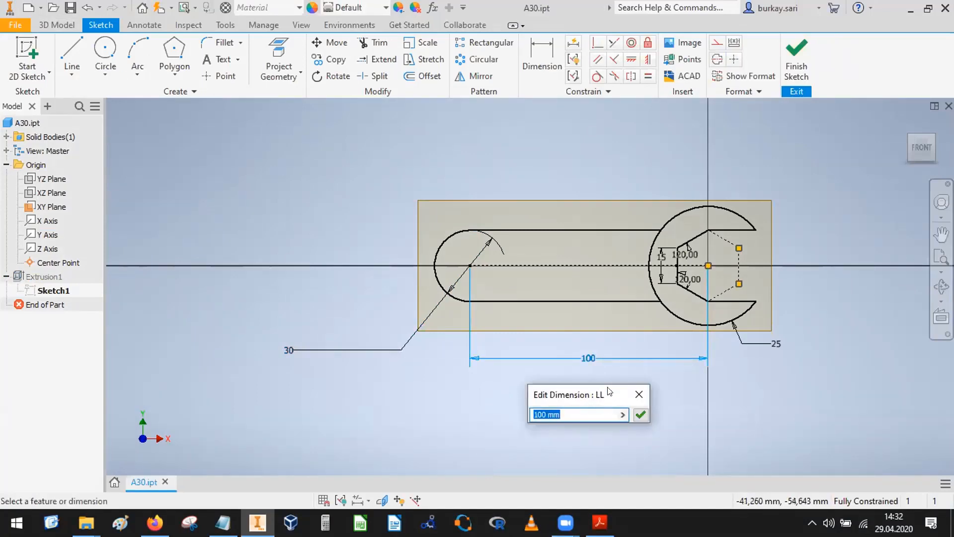
{"action": "left_click", "coordinate": [514, 405]}
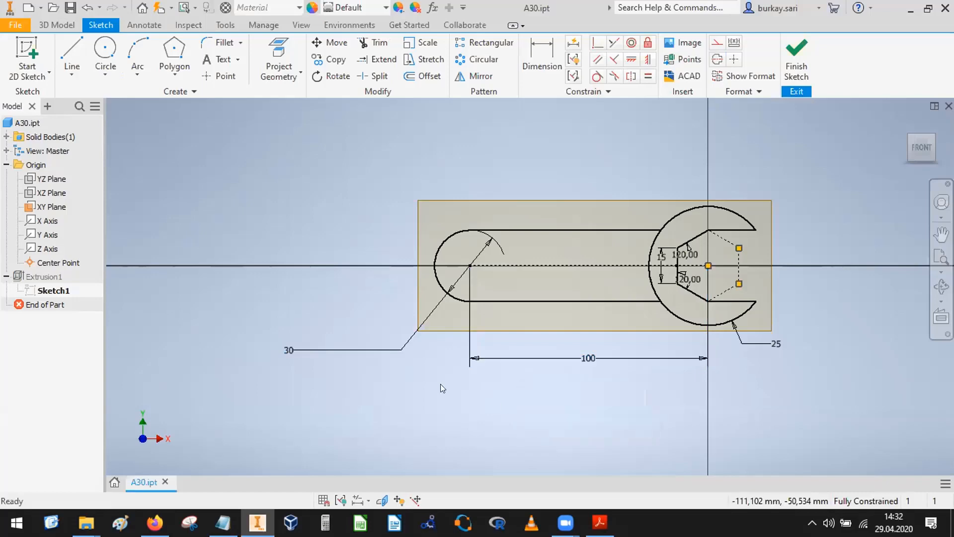
Finish the wrench profile sketch and save the part
{"action": "left_click", "coordinate": [775, 57]}
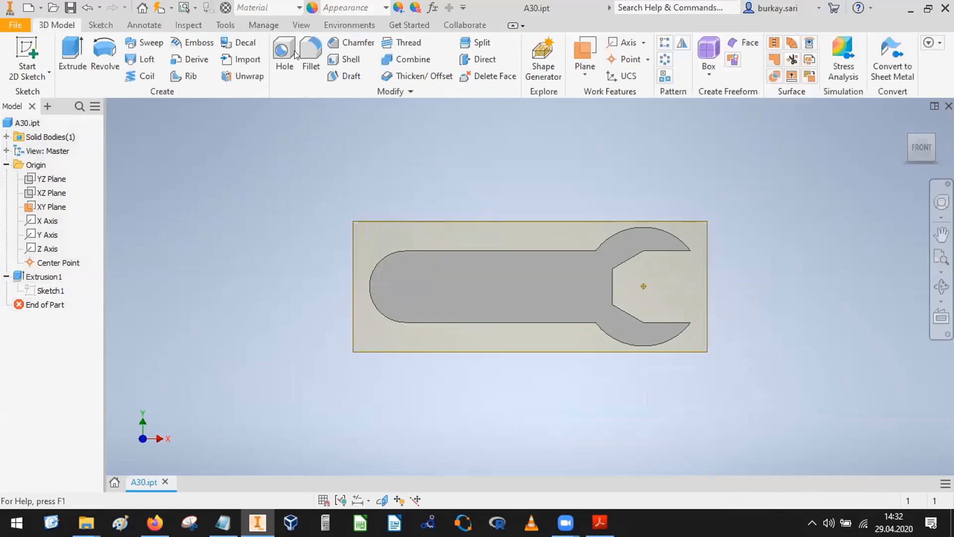
{"action": "left_click", "coordinate": [67, 7]}
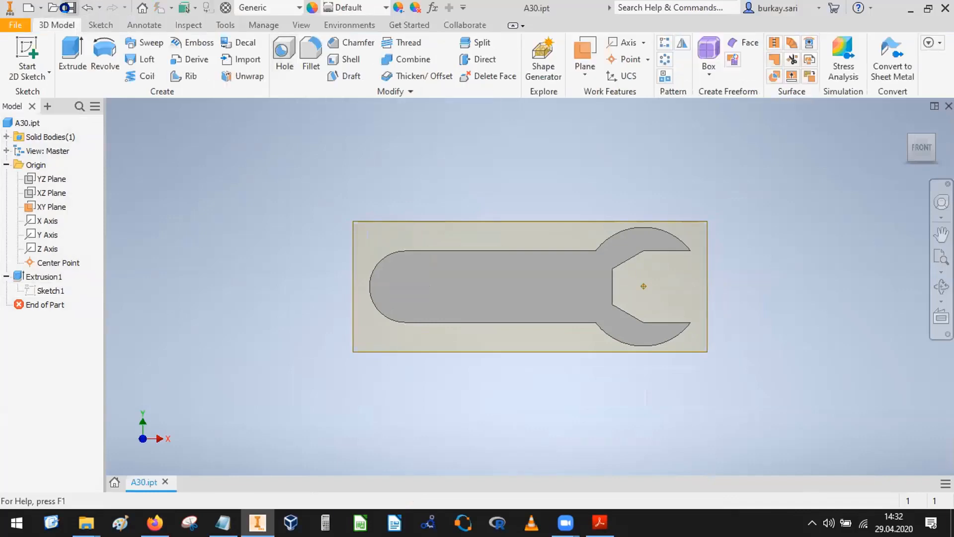
Start creating an iPart from the wrench and place the quiz PDF so its dimension table sits beside the iPart member table
{"action": "left_click", "coordinate": [263, 25]}
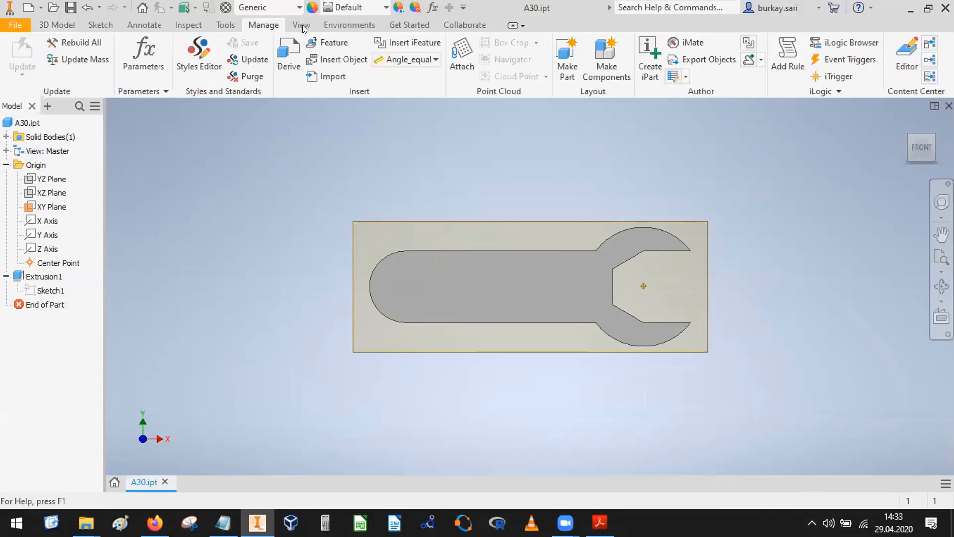
{"action": "left_click", "coordinate": [645, 48]}
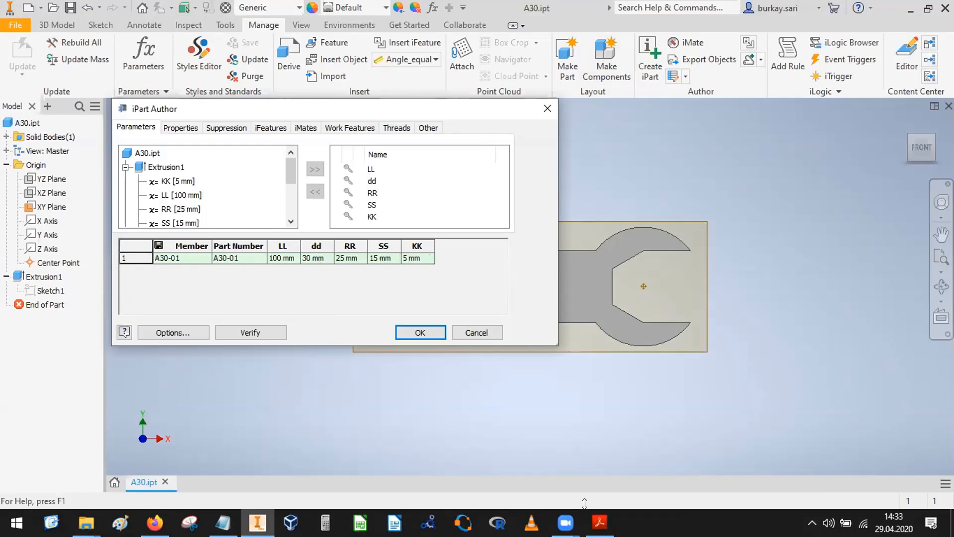
{"action": "left_click", "coordinate": [600, 523]}
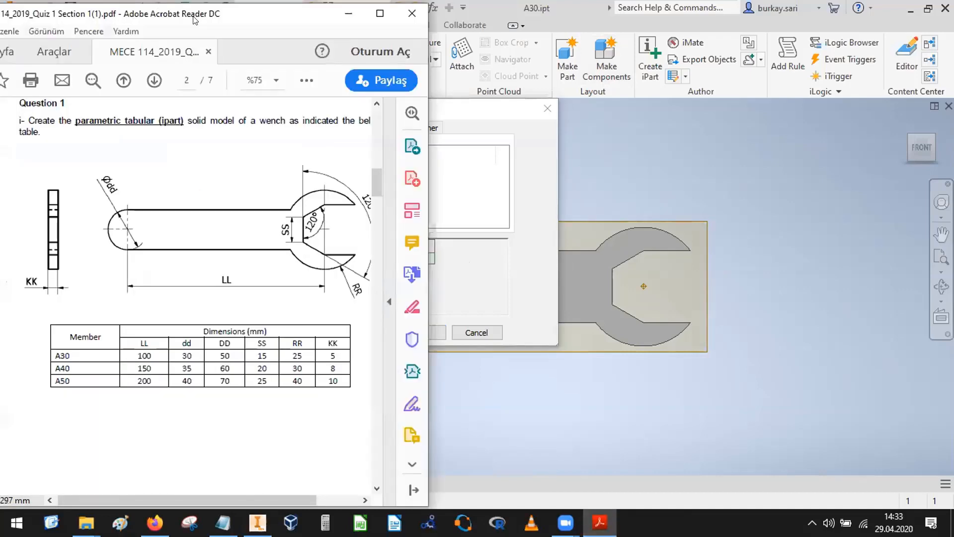
{"action": "left_click_drag", "start_coordinate": [194, 20], "coordinate": [644, 56]}
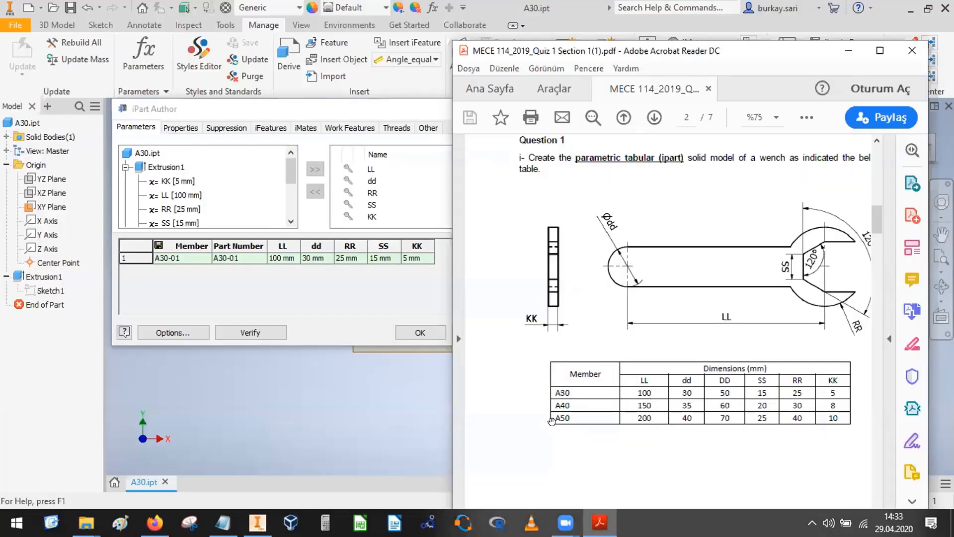
{"action": "right_click", "coordinate": [129, 254]}
{"action": "left_click", "coordinate": [127, 260]}
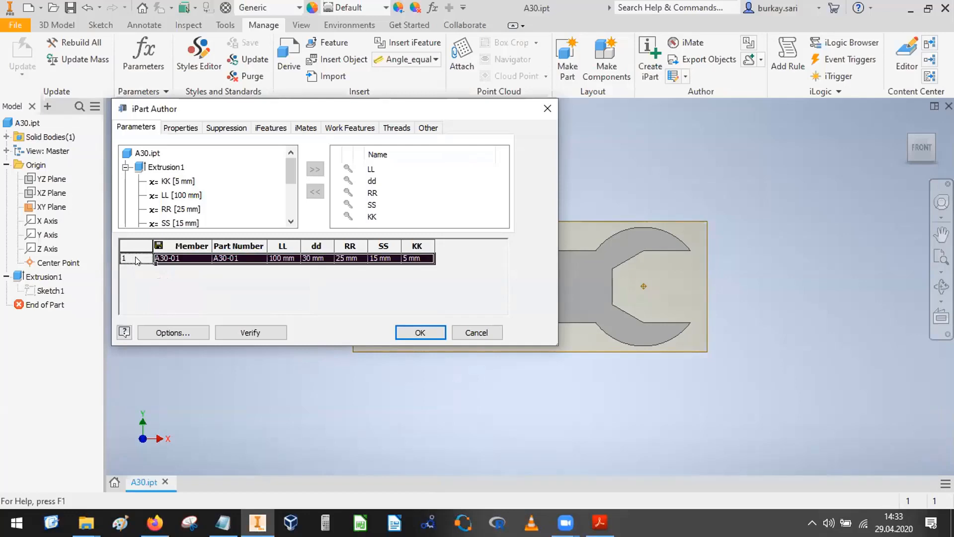
{"action": "right_click", "coordinate": [136, 258]}
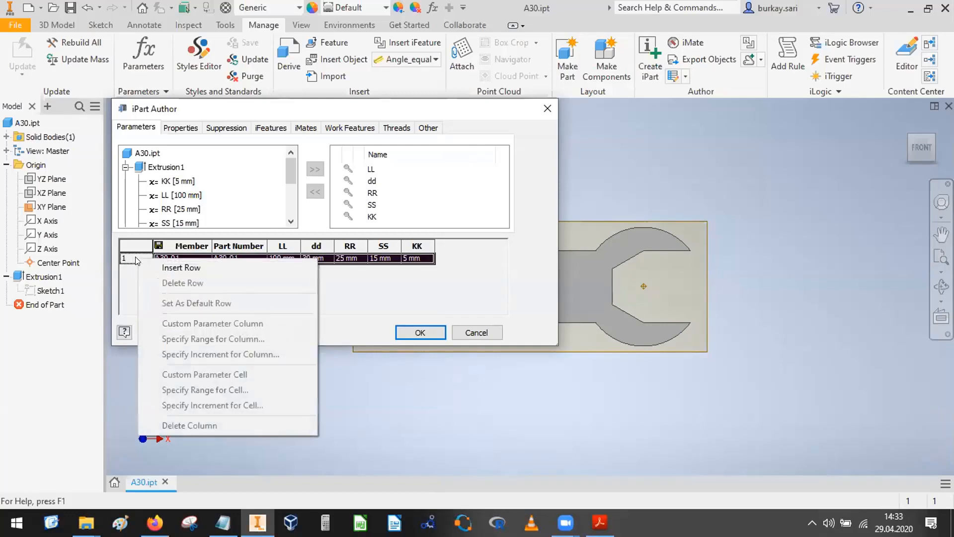
{"action": "left_click", "coordinate": [170, 267]}
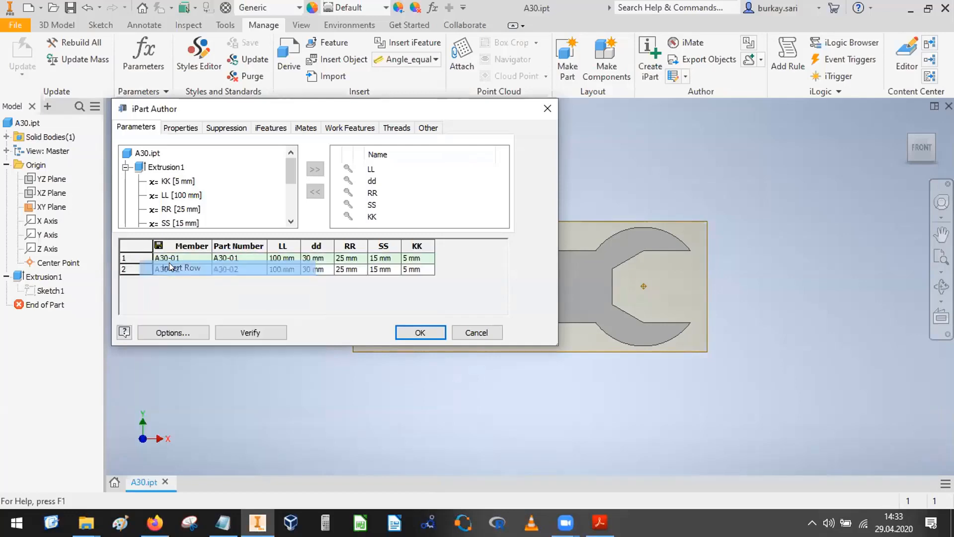
{"action": "right_click", "coordinate": [137, 270]}
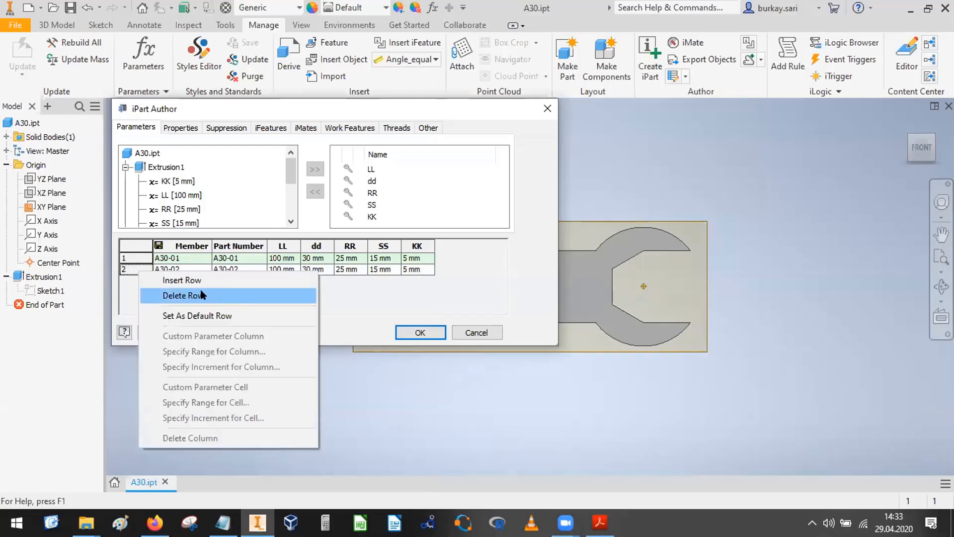
{"action": "left_click", "coordinate": [202, 282]}
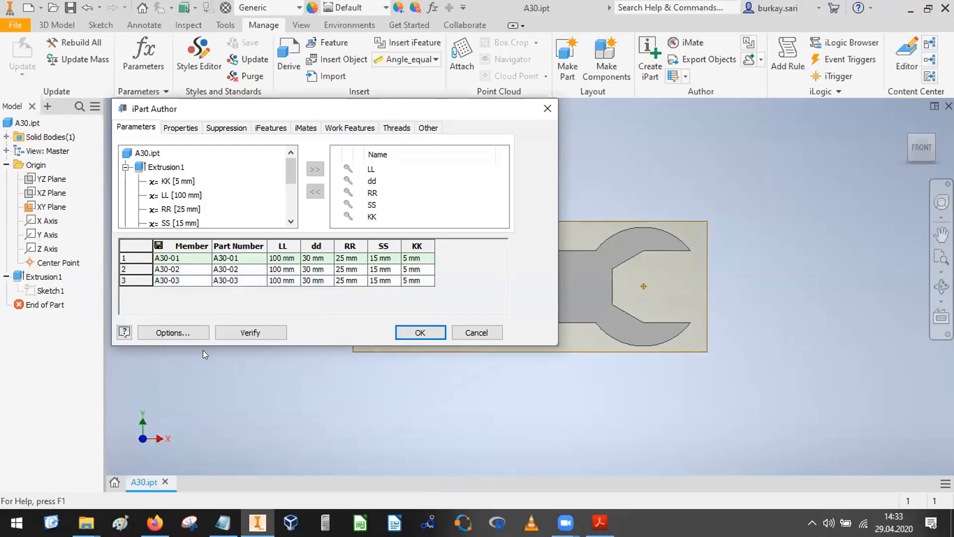
{"action": "left_click", "coordinate": [475, 332]}
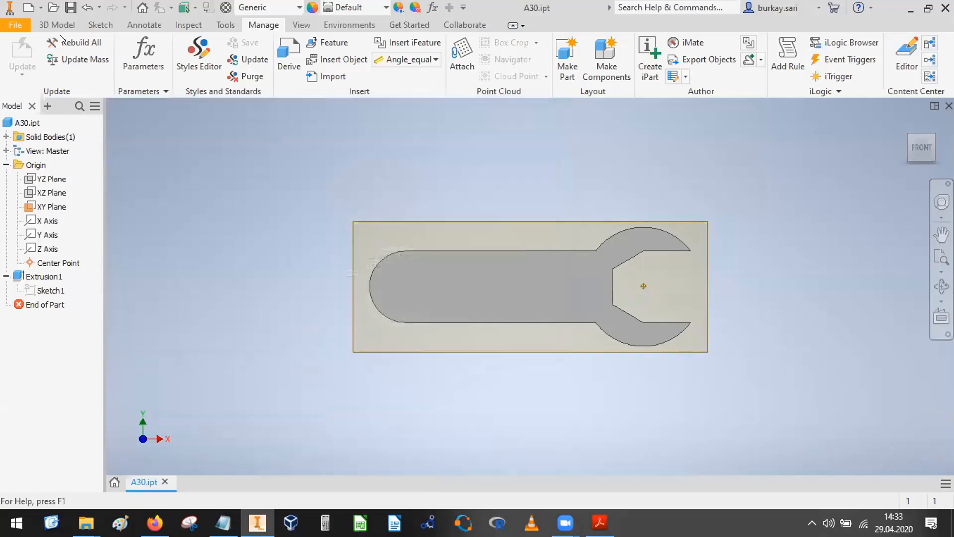
{"action": "left_click", "coordinate": [56, 25]}
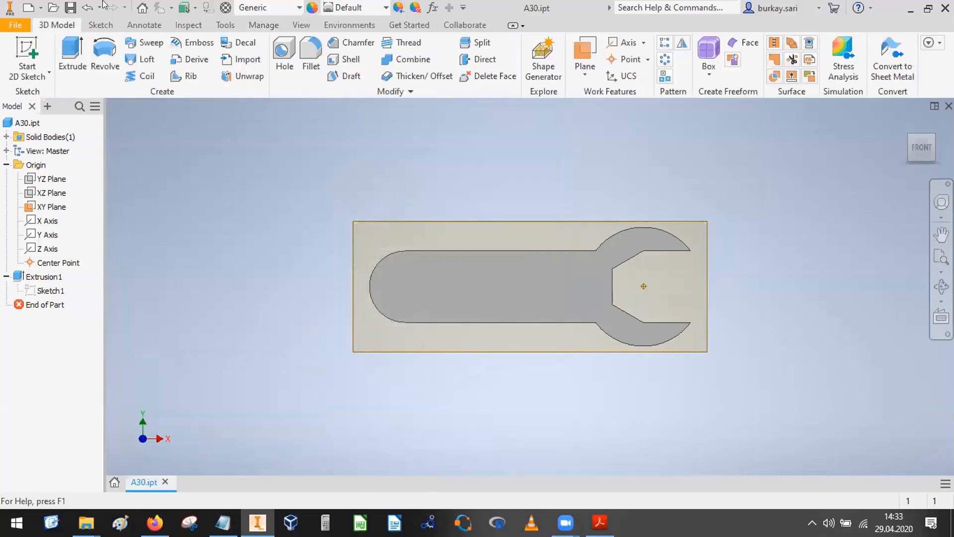
Start creating the iPart from the wrench again and insert a second member row in its table
{"action": "left_click", "coordinate": [257, 25]}
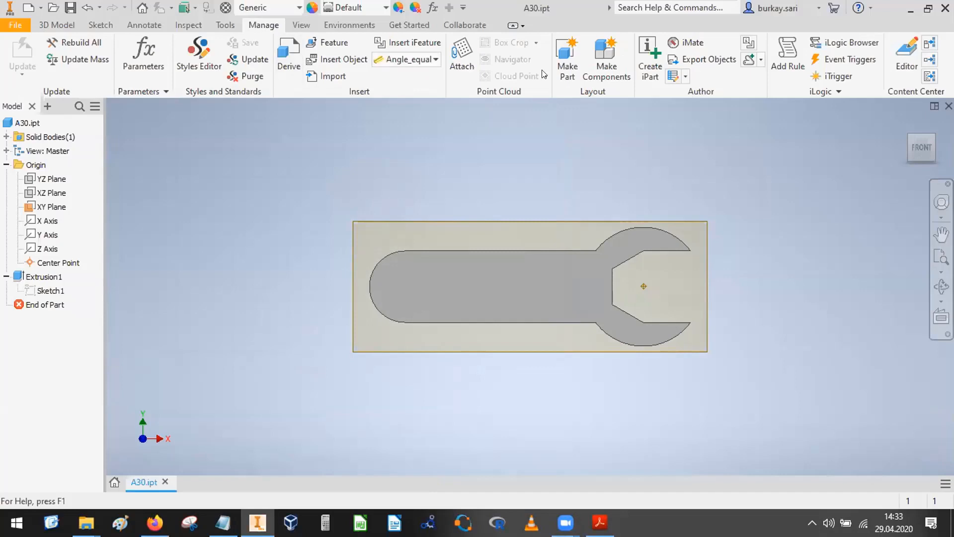
{"action": "left_click", "coordinate": [651, 51]}
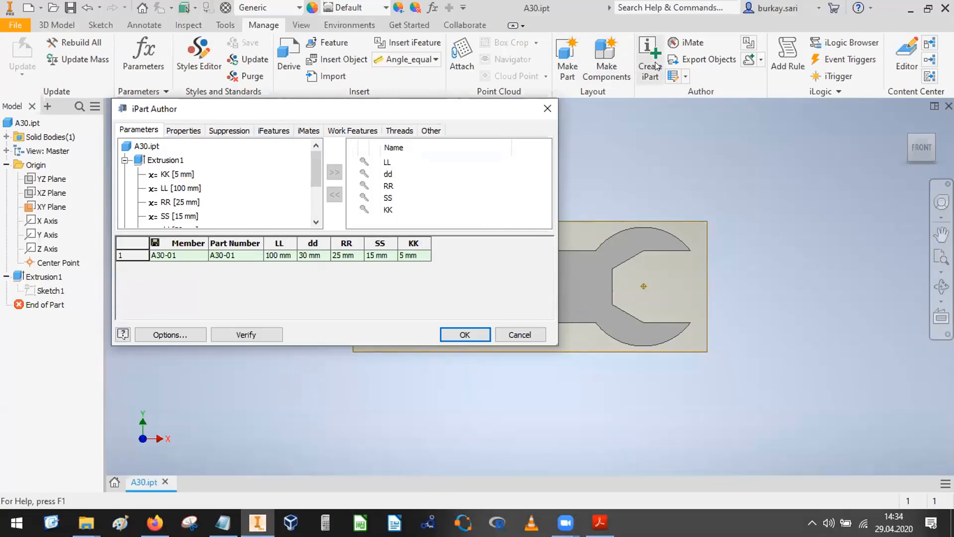
{"action": "left_click", "coordinate": [122, 250]}
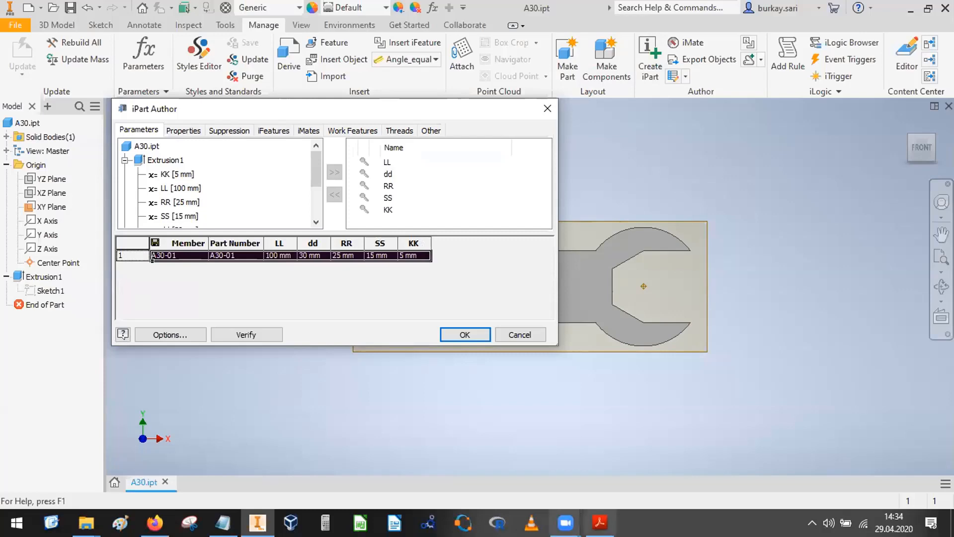
{"action": "left_click", "coordinate": [600, 522]}
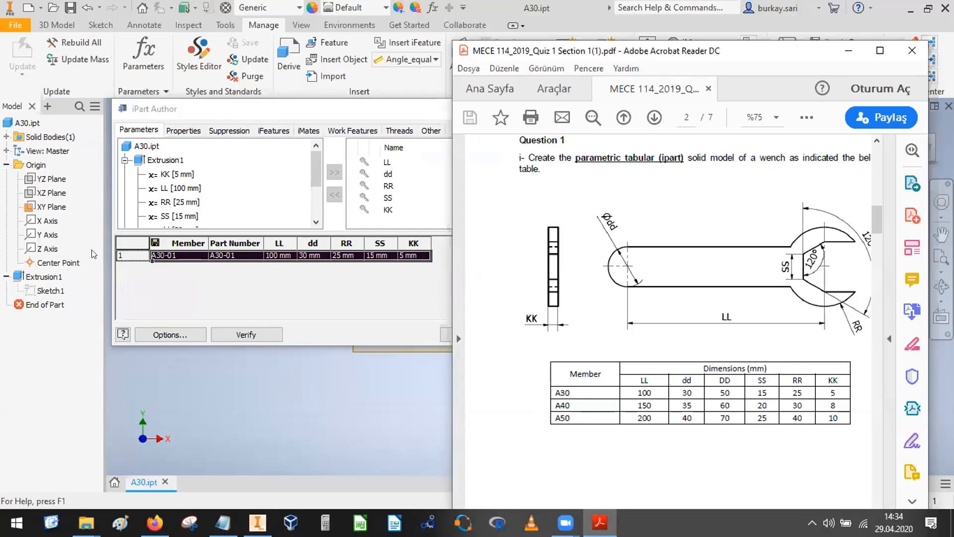
{"action": "right_click", "coordinate": [128, 256]}
{"action": "left_click", "coordinate": [129, 255]}
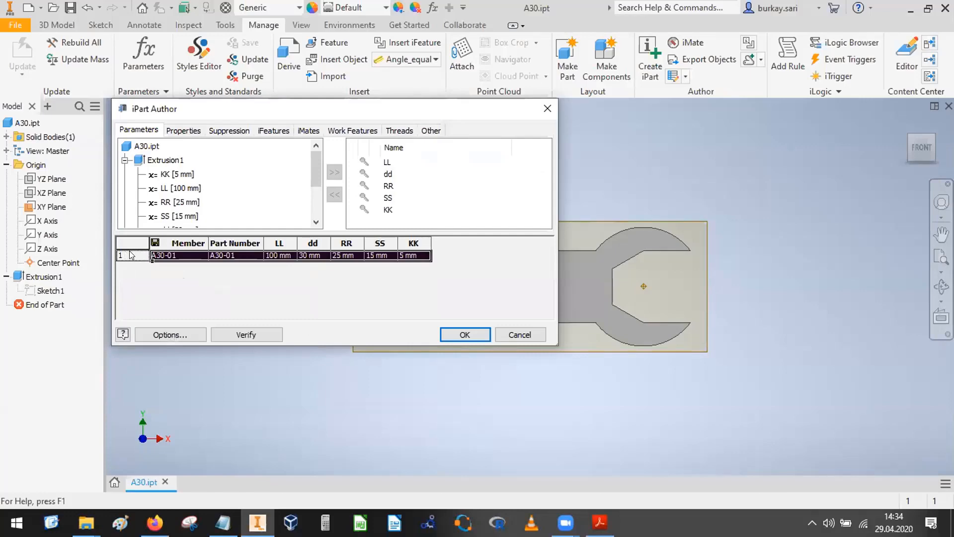
{"action": "right_click", "coordinate": [131, 255]}
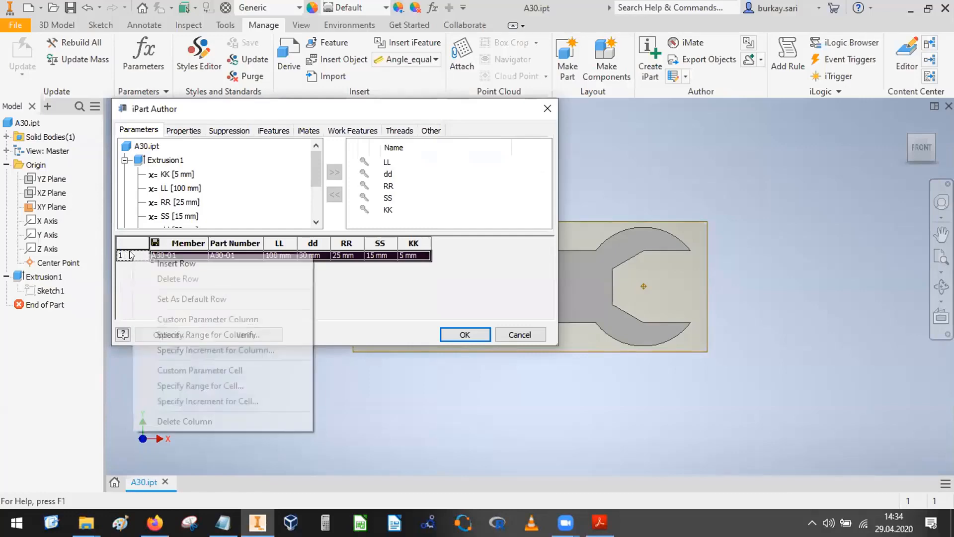
{"action": "left_click", "coordinate": [173, 264]}
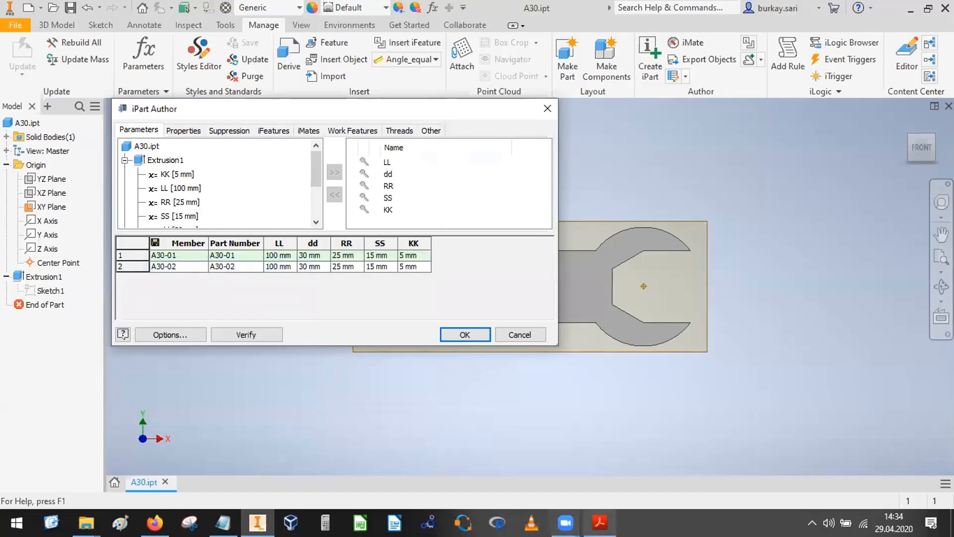
Insert a third member row in the iPart table to match the quiz's list of wrench members
{"action": "key", "text": "alt+Tab"}
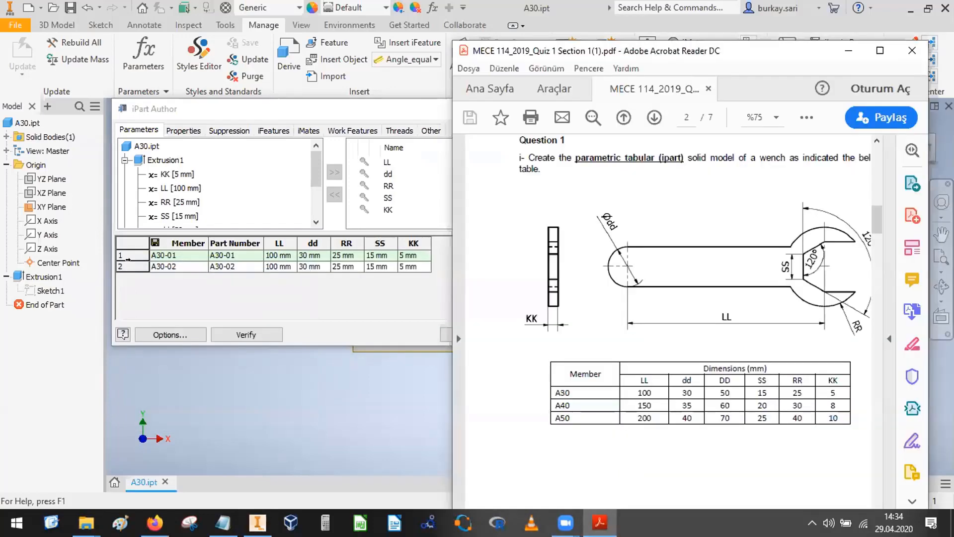
{"action": "left_click", "coordinate": [131, 266]}
{"action": "right_click", "coordinate": [131, 266]}
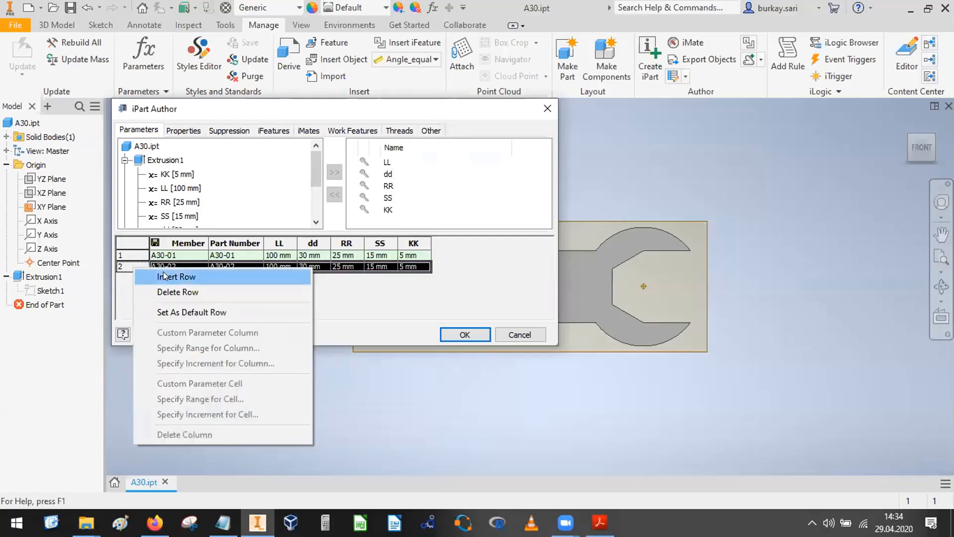
{"action": "left_click", "coordinate": [163, 275]}
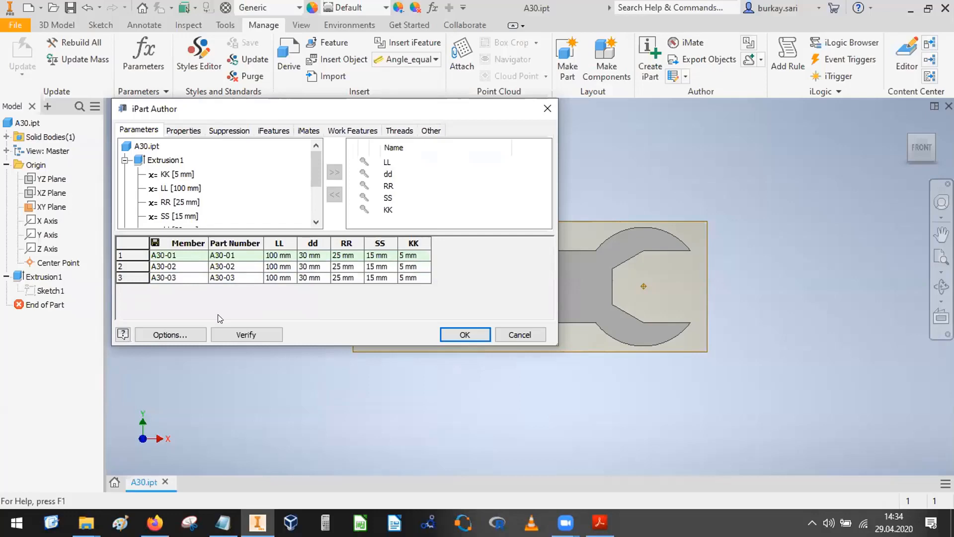
Rename the second iPart member as A40 following the quiz table, accepting the change to its file name
{"action": "left_click", "coordinate": [599, 522]}
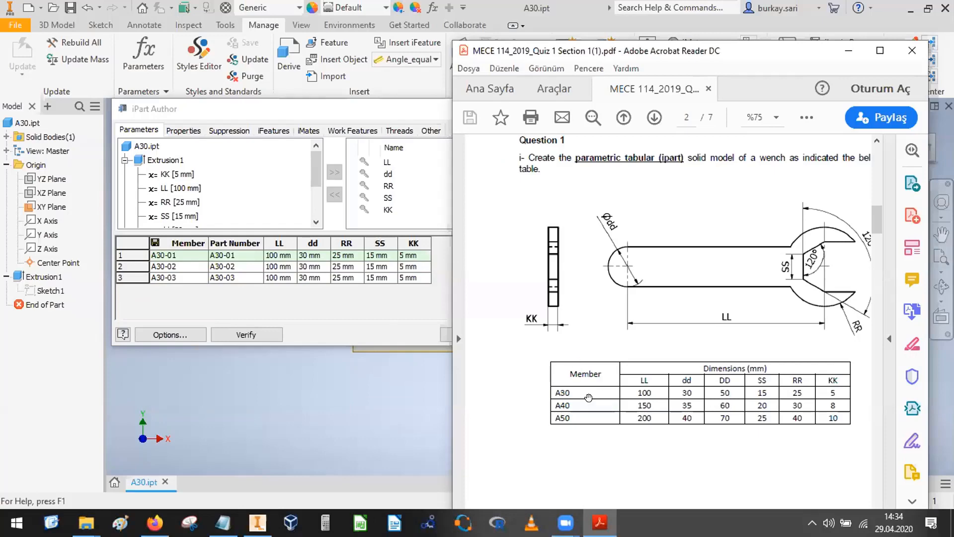
{"action": "left_click", "coordinate": [177, 266]}
{"action": "double_click", "coordinate": [177, 266]}
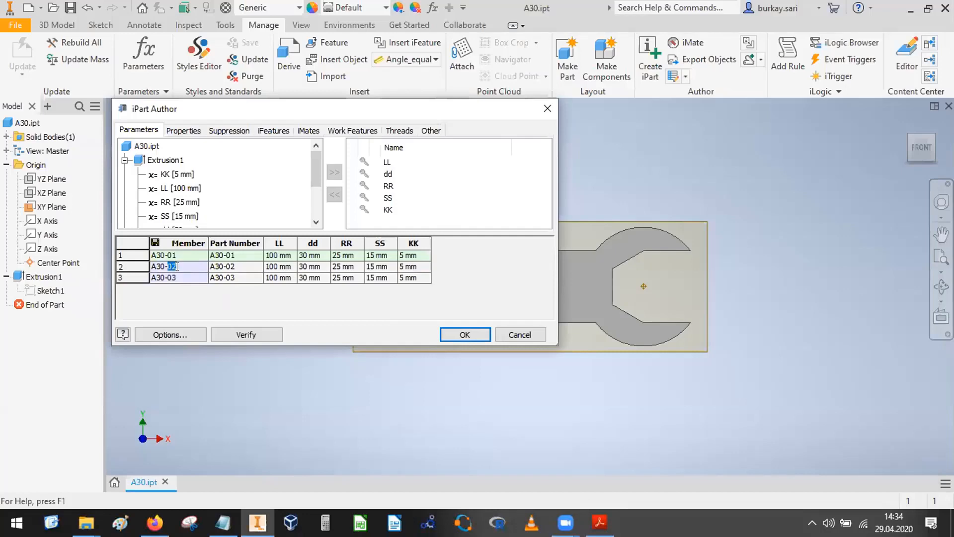
{"action": "key", "text": "BackSpace"}
{"action": "key", "text": "BackSpace"}
{"action": "key", "text": "Tab"}
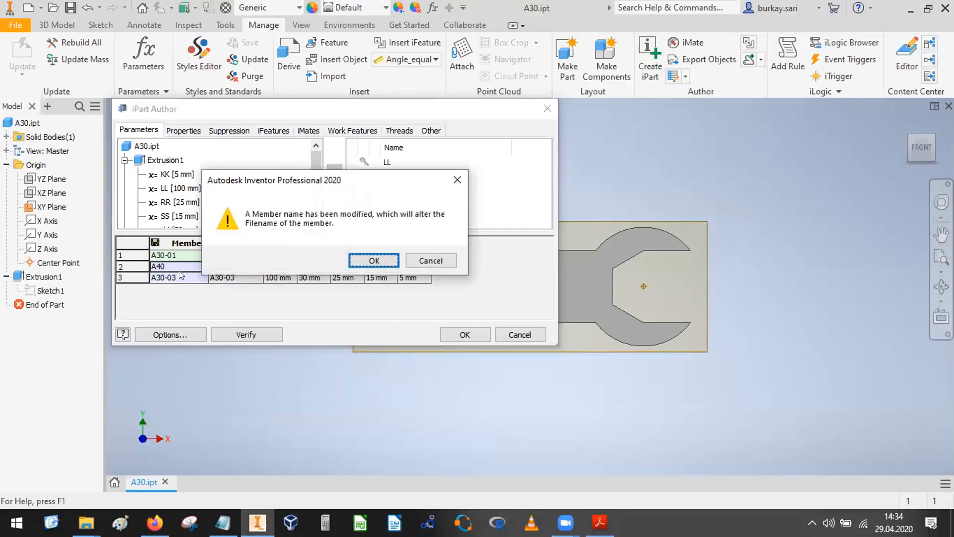
{"action": "key", "text": "Return"}
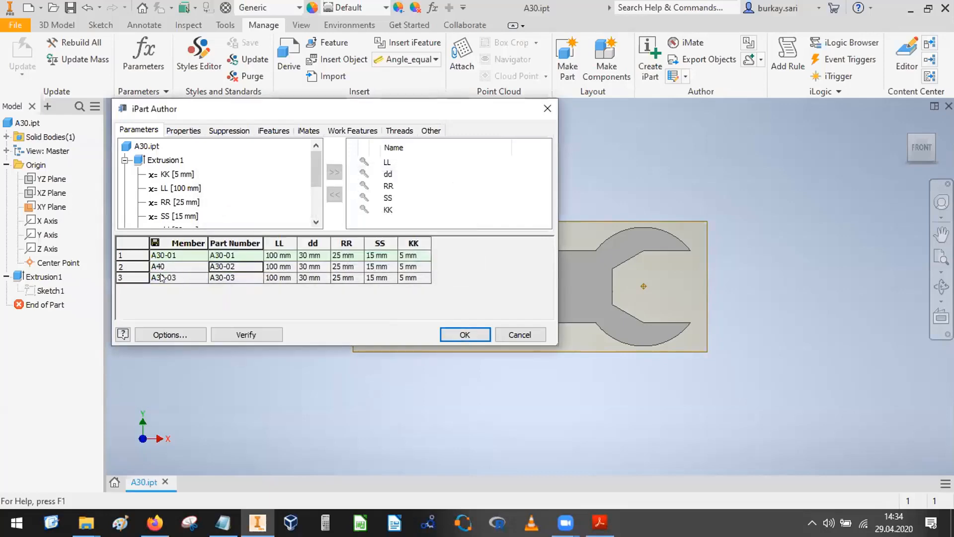
Rename the first iPart member as A30 and the third member as A50
{"action": "left_click", "coordinate": [177, 255]}
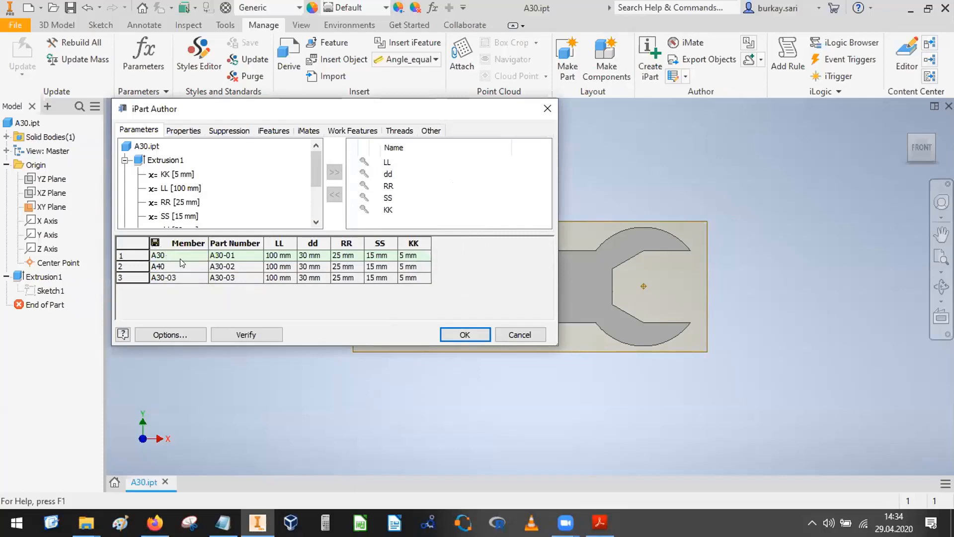
{"action": "key", "text": "Tab"}
{"action": "double_click", "coordinate": [180, 277]}
{"action": "type", "text": "50"}
{"action": "key", "text": "Tab"}
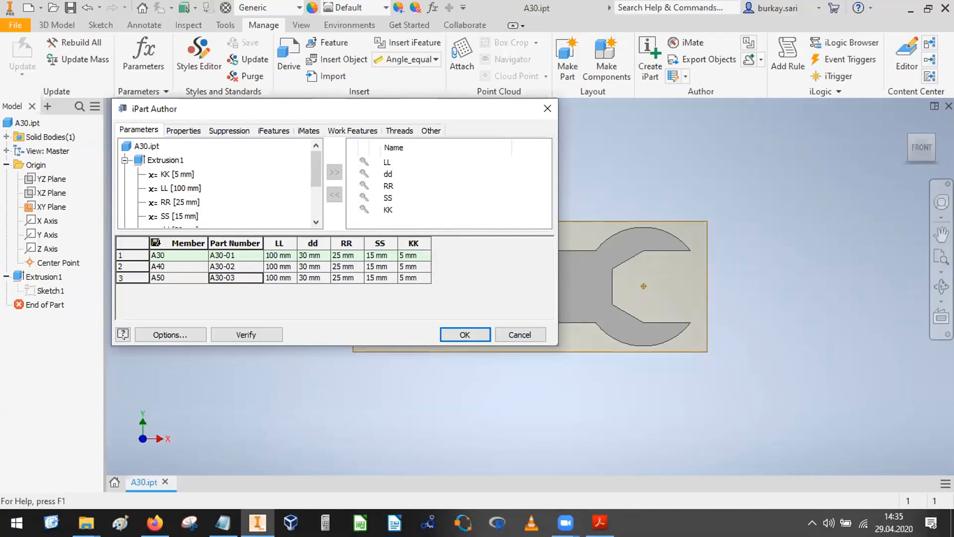
Set the part numbers of the three iPart members to A30, A40 and A50, matching their member names
{"action": "left_click", "coordinate": [231, 253]}
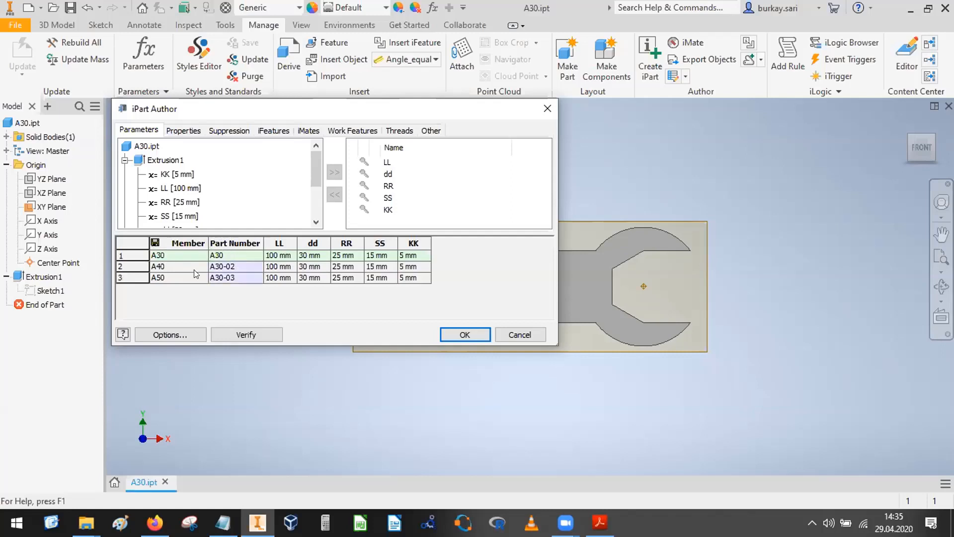
{"action": "left_click_drag", "start_coordinate": [240, 264], "coordinate": [214, 262]}
{"action": "left_click_drag", "start_coordinate": [238, 278], "coordinate": [211, 276]}
{"action": "type", "text": "50"}
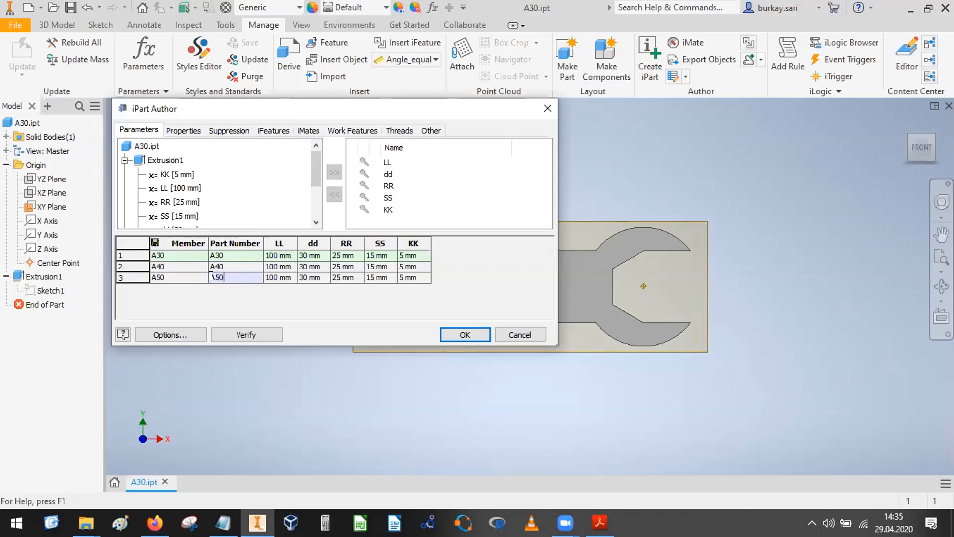
{"action": "key", "text": "Tab"}
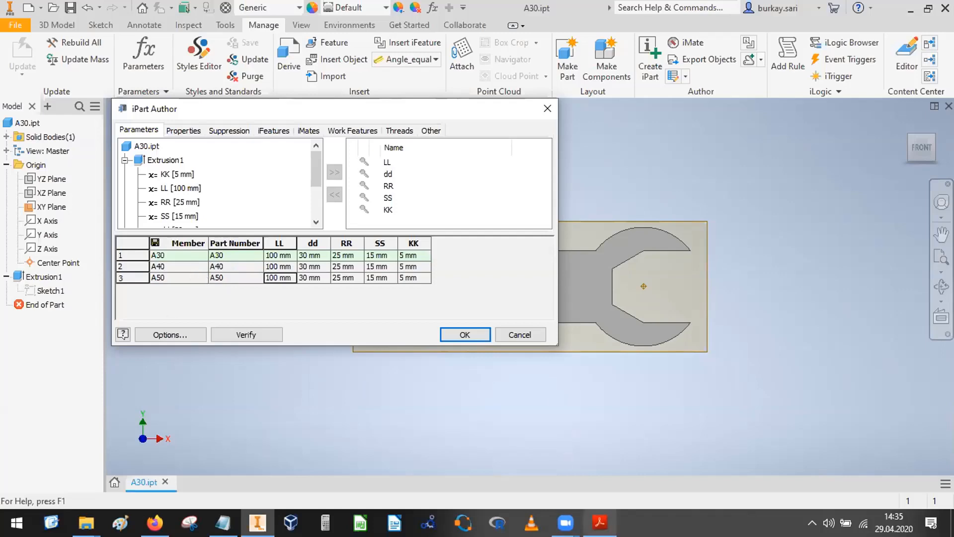
Shrink the modelling window and place the quiz PDF beside it so its dimension table stays readable next to the iPart table
{"action": "left_click", "coordinate": [600, 522]}
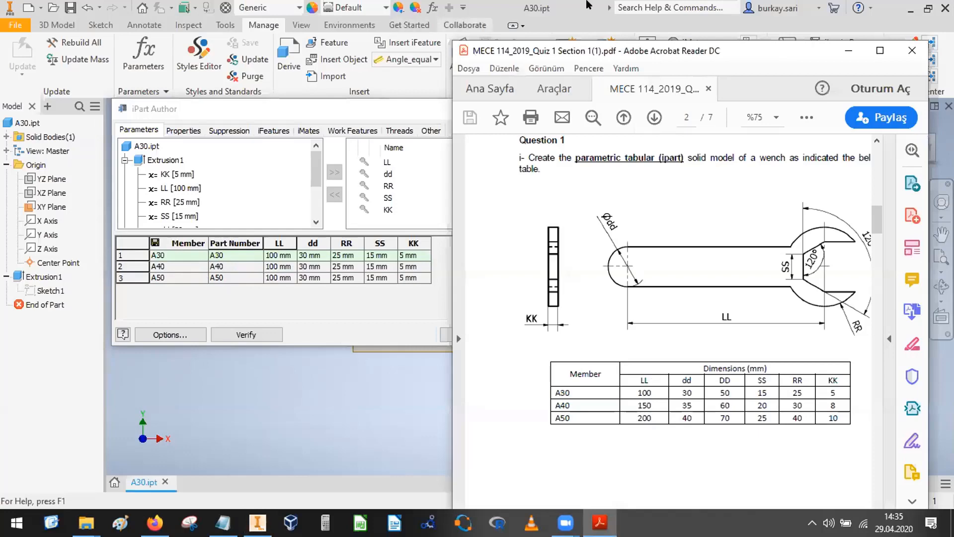
{"action": "left_click", "coordinate": [497, 10]}
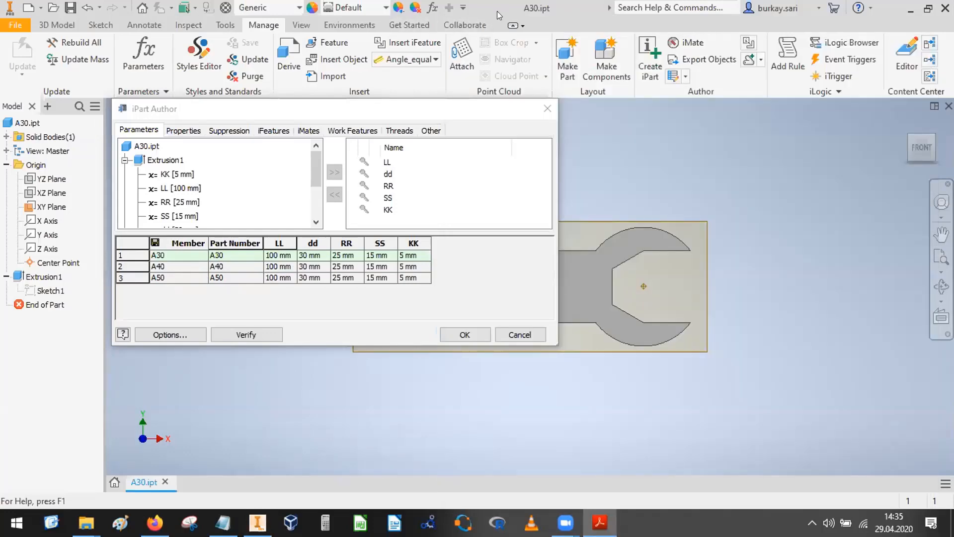
{"action": "double_click", "coordinate": [497, 11]}
{"action": "left_click_drag", "start_coordinate": [187, 141], "coordinate": [337, 144]}
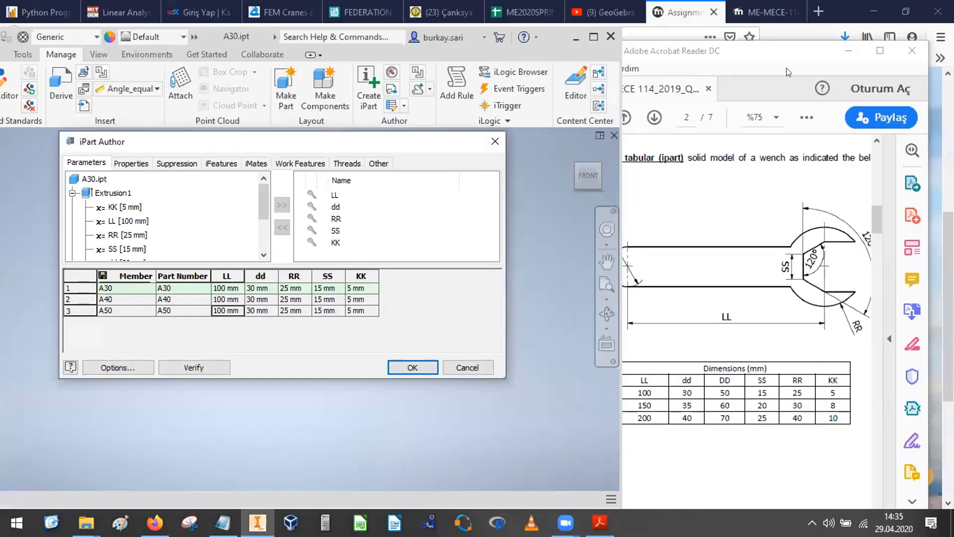
{"action": "left_click", "coordinate": [787, 51]}
{"action": "left_click_drag", "start_coordinate": [662, 52], "coordinate": [738, 28]}
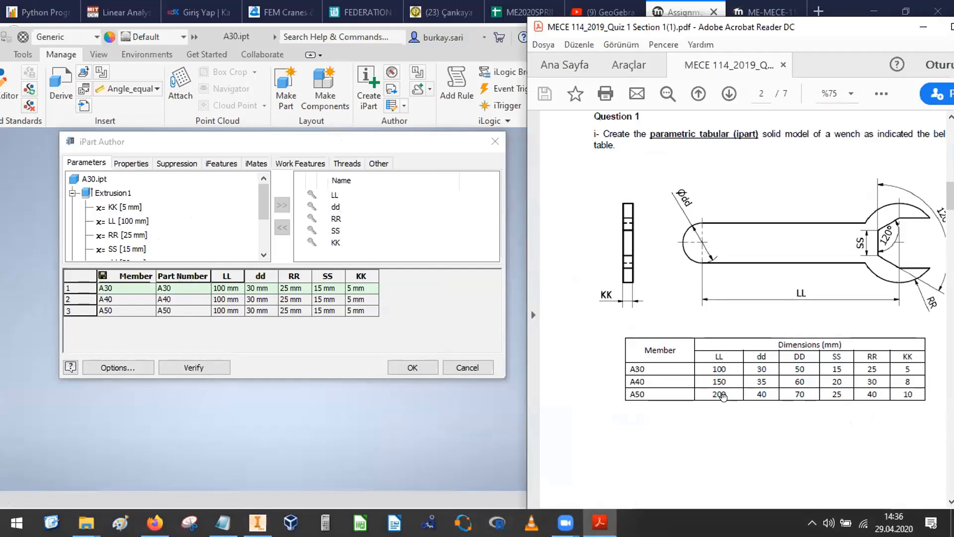
Set the LL length to 150 mm for member A40 and 200 mm for member A50
{"action": "left_click", "coordinate": [221, 298]}
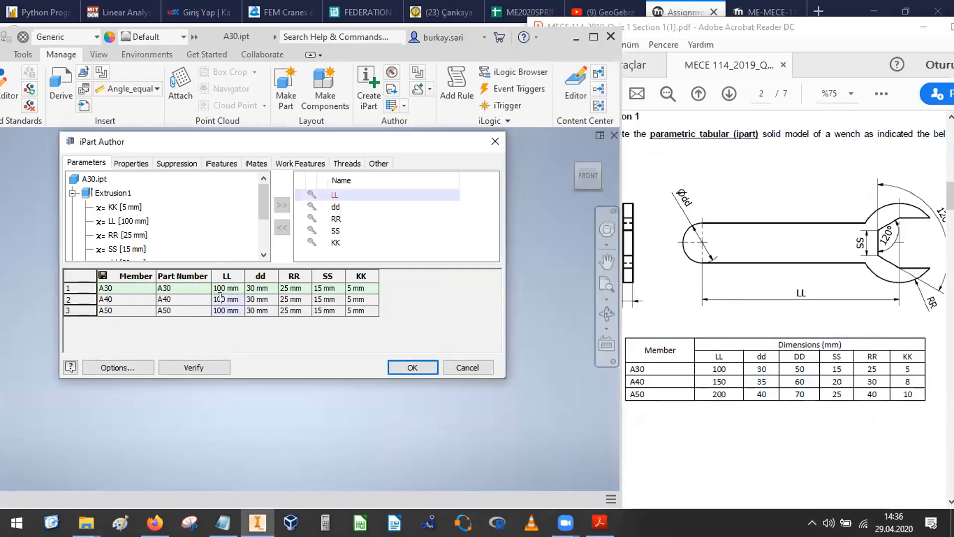
{"action": "double_click", "coordinate": [220, 298]}
{"action": "type", "text": "150"}
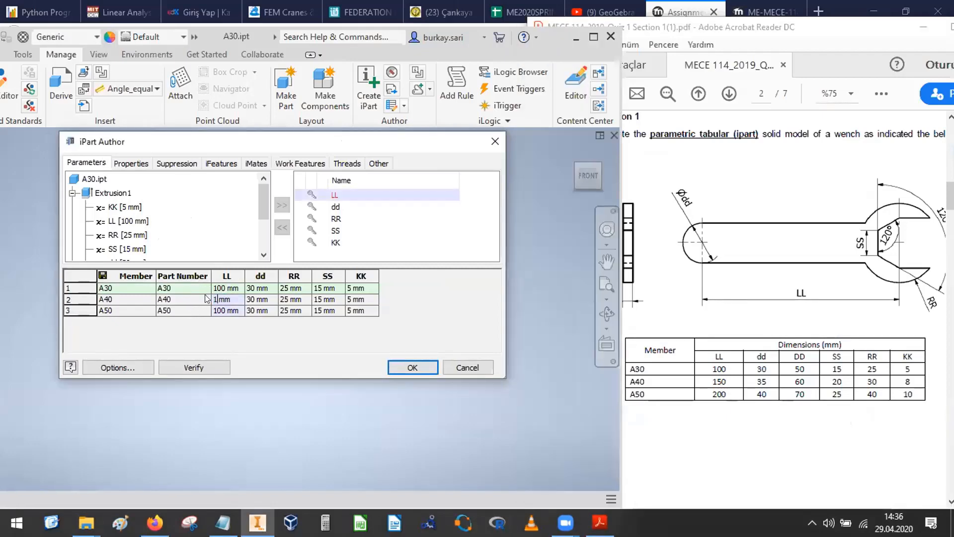
{"action": "key", "text": "Tab"}
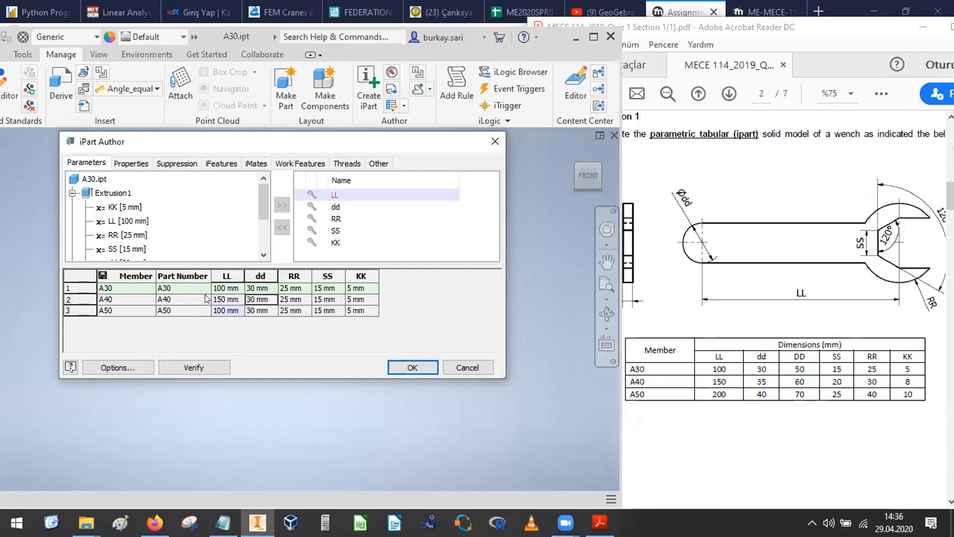
{"action": "left_click", "coordinate": [217, 310]}
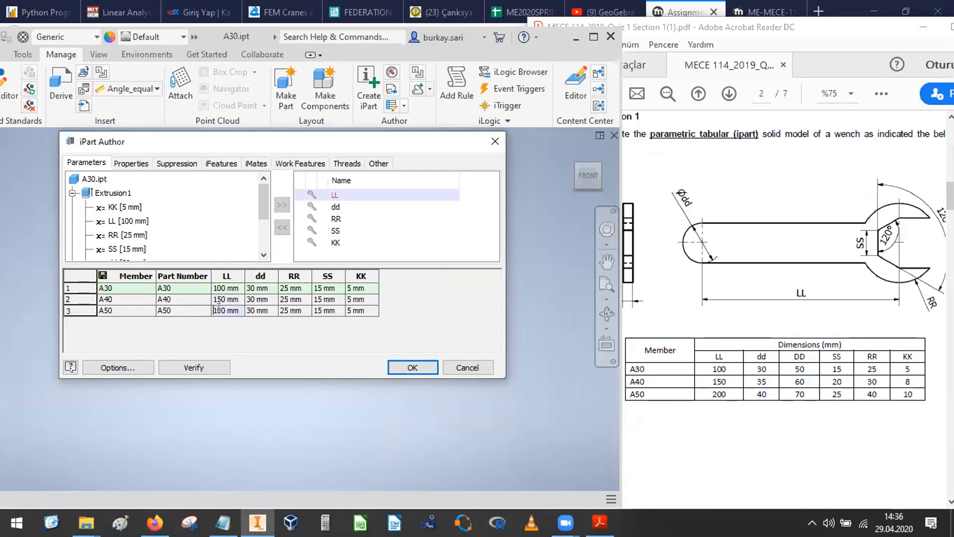
{"action": "double_click", "coordinate": [219, 310]}
{"action": "type", "text": "200"}
Set the dd diameter to 35 mm for member A40 and 40 mm for member A50
{"action": "left_click", "coordinate": [259, 299]}
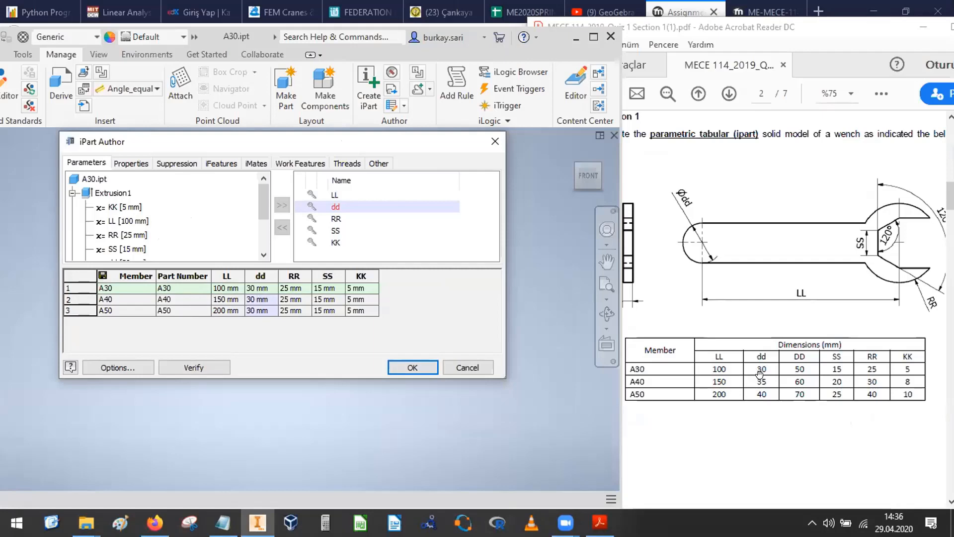
{"action": "double_click", "coordinate": [251, 298]}
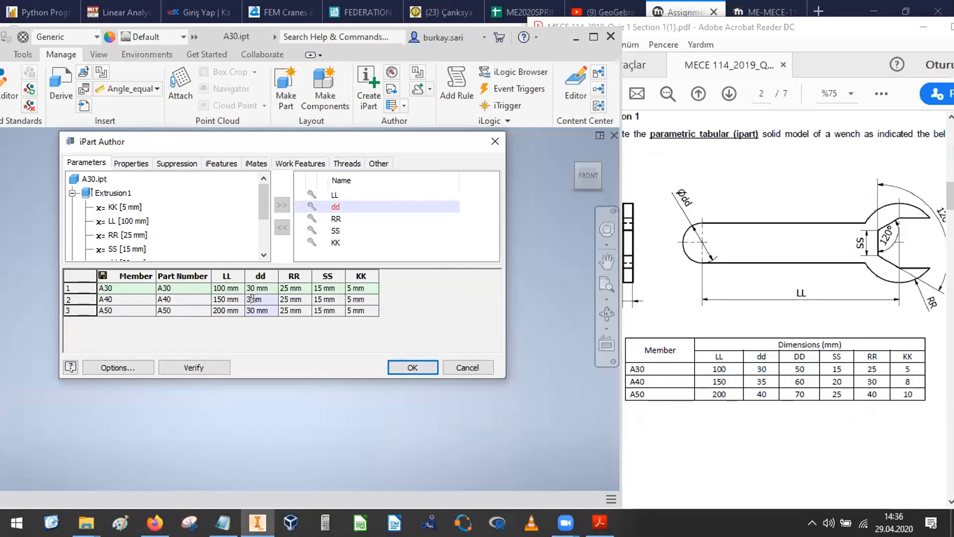
{"action": "type", "text": "35"}
{"action": "left_click", "coordinate": [248, 310]}
{"action": "double_click", "coordinate": [248, 310]}
{"action": "type", "text": "40"}
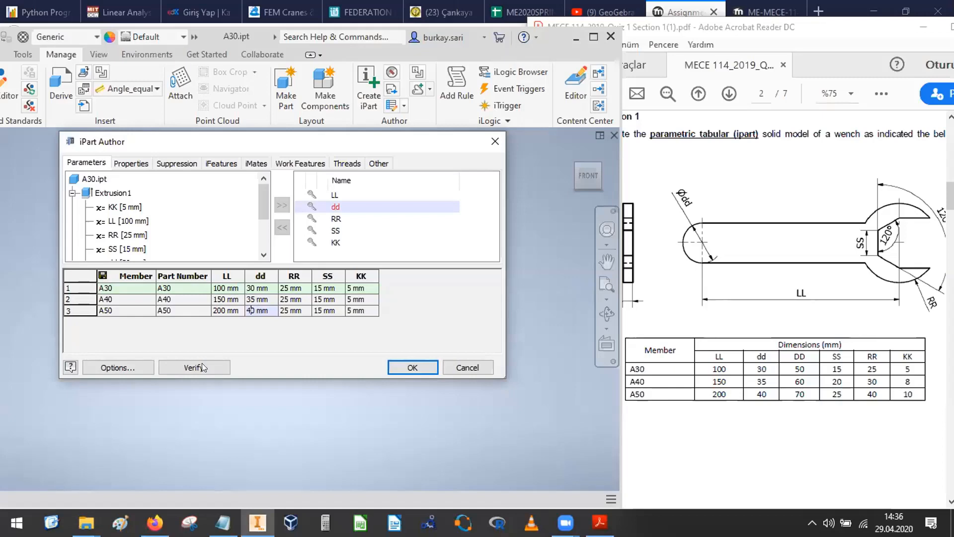
{"action": "left_click", "coordinate": [292, 288]}
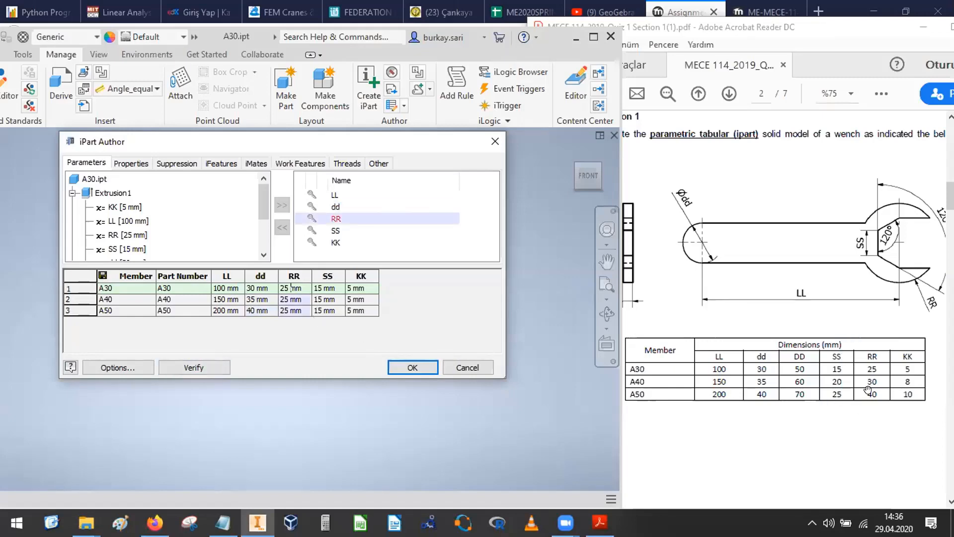
{"action": "left_click", "coordinate": [350, 223]}
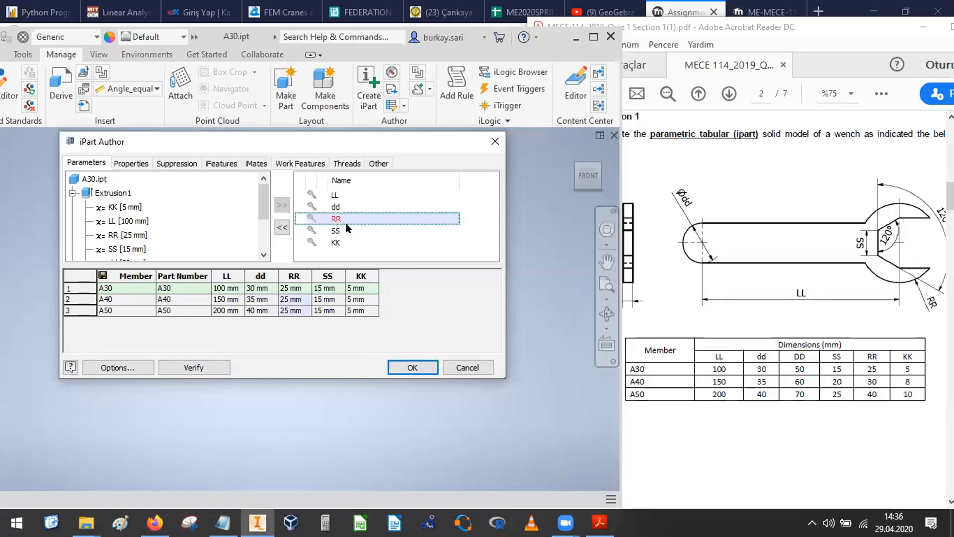
{"action": "left_click", "coordinate": [309, 218]}
{"action": "left_click", "coordinate": [310, 219]}
{"action": "left_click", "coordinate": [290, 273]}
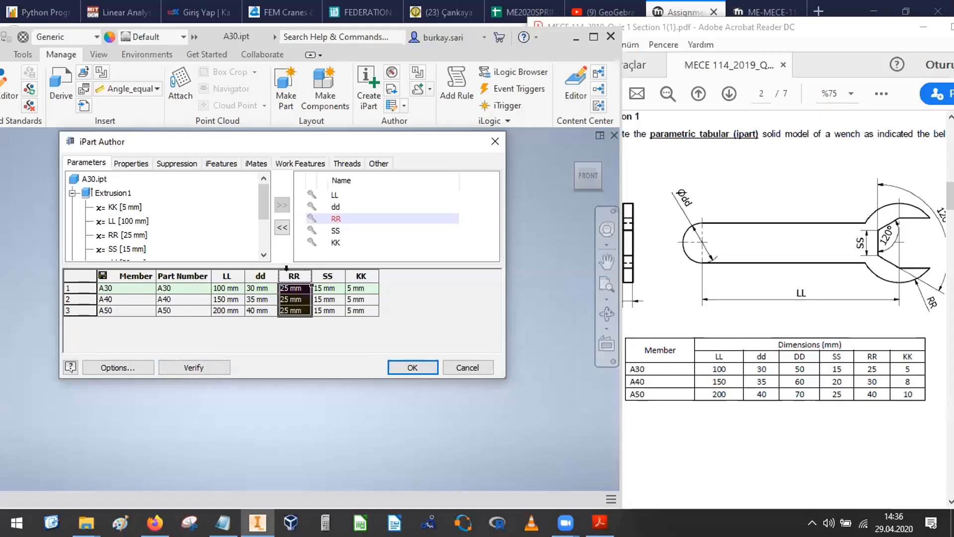
{"action": "left_click_drag", "start_coordinate": [286, 268], "coordinate": [264, 257]}
{"action": "right_click", "coordinate": [296, 274]}
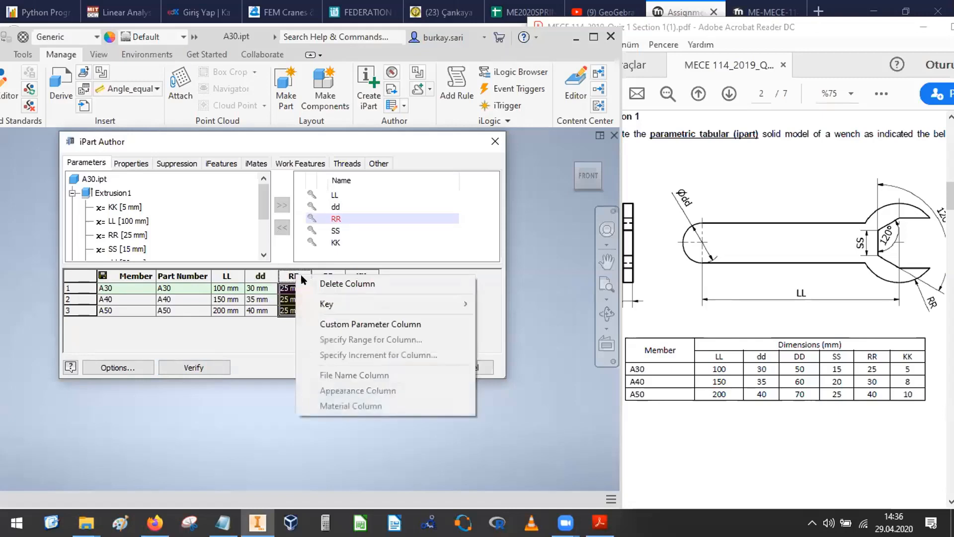
{"action": "mouse_move", "coordinate": [361, 305]}
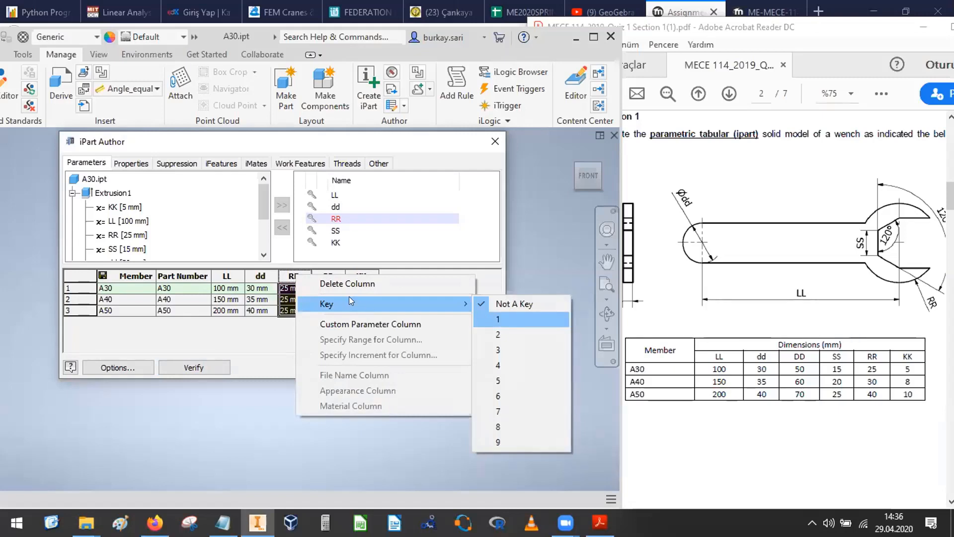
{"action": "left_click", "coordinate": [269, 346]}
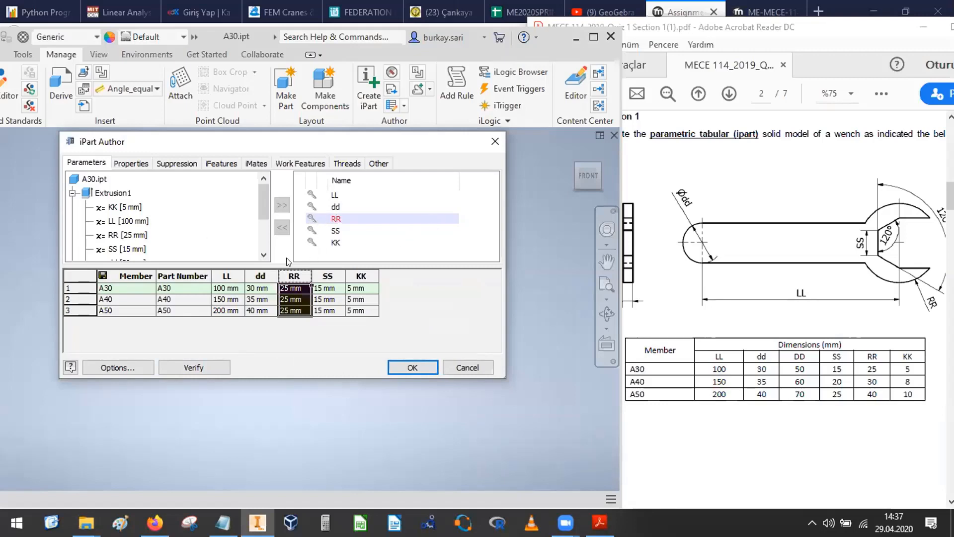
Remove the RR parameter from the iPart table and add it again so its column follows KK
{"action": "left_click", "coordinate": [119, 233]}
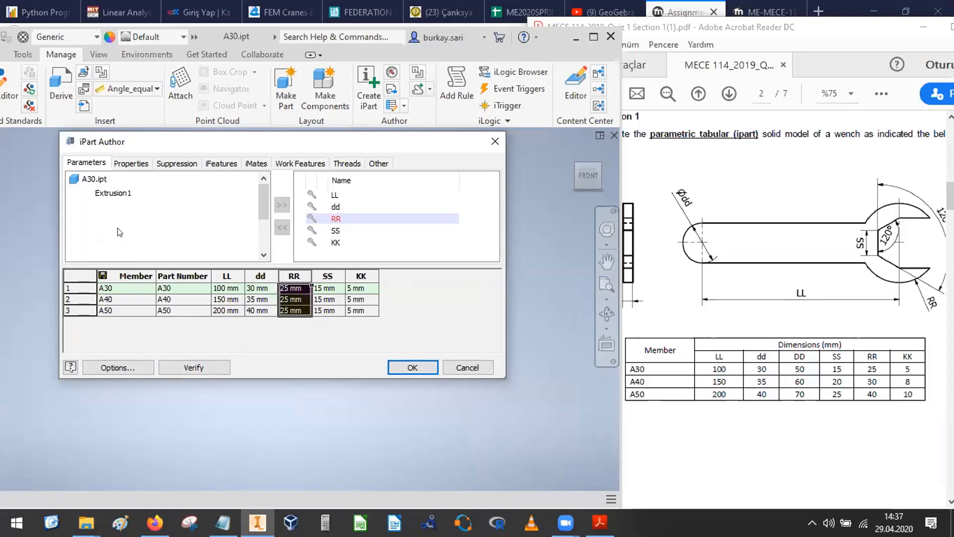
{"action": "left_click", "coordinate": [261, 275]}
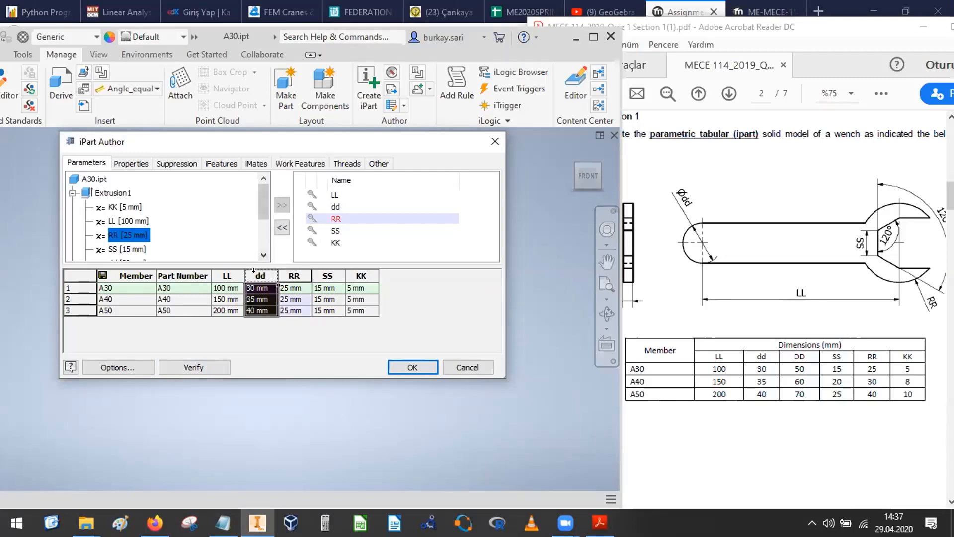
{"action": "left_click", "coordinate": [119, 220]}
{"action": "left_click", "coordinate": [117, 234]}
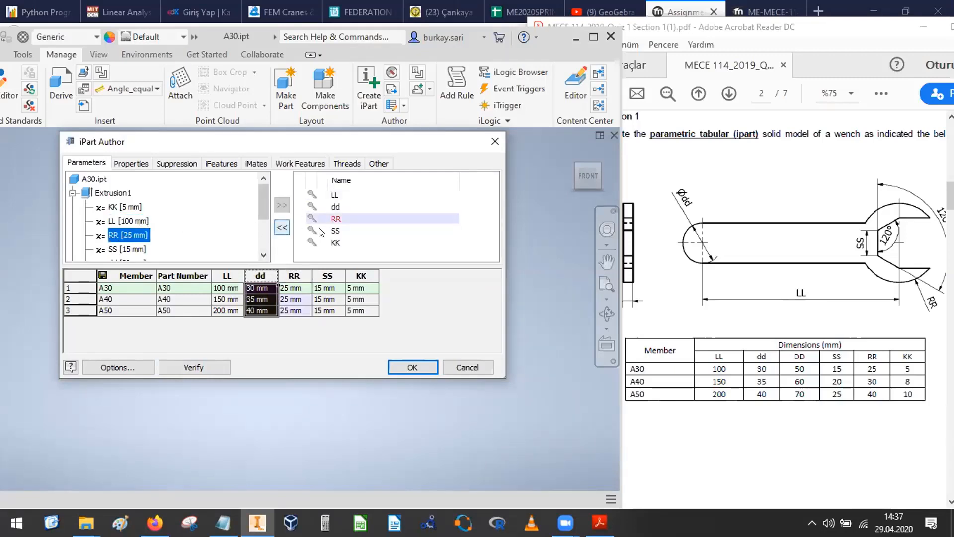
{"action": "left_click", "coordinate": [282, 228]}
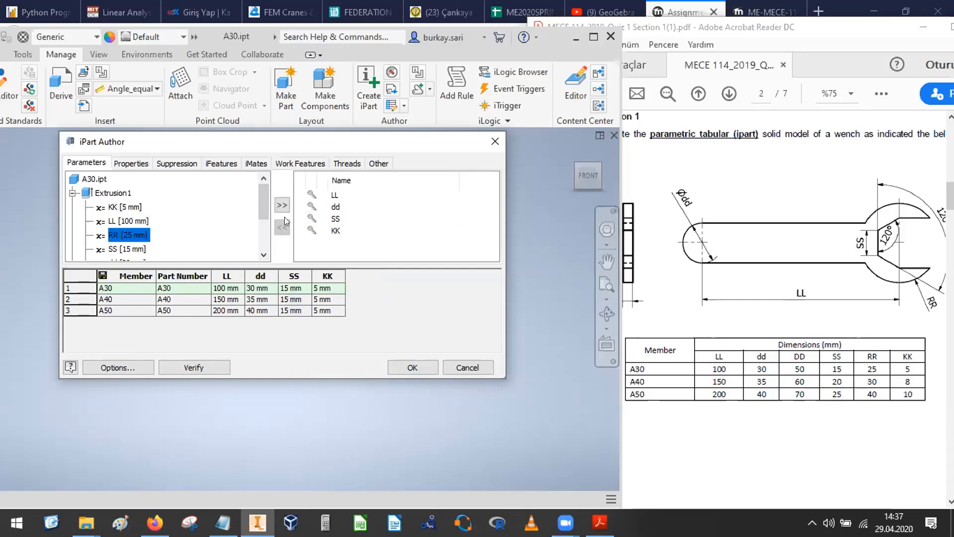
{"action": "left_click", "coordinate": [260, 276]}
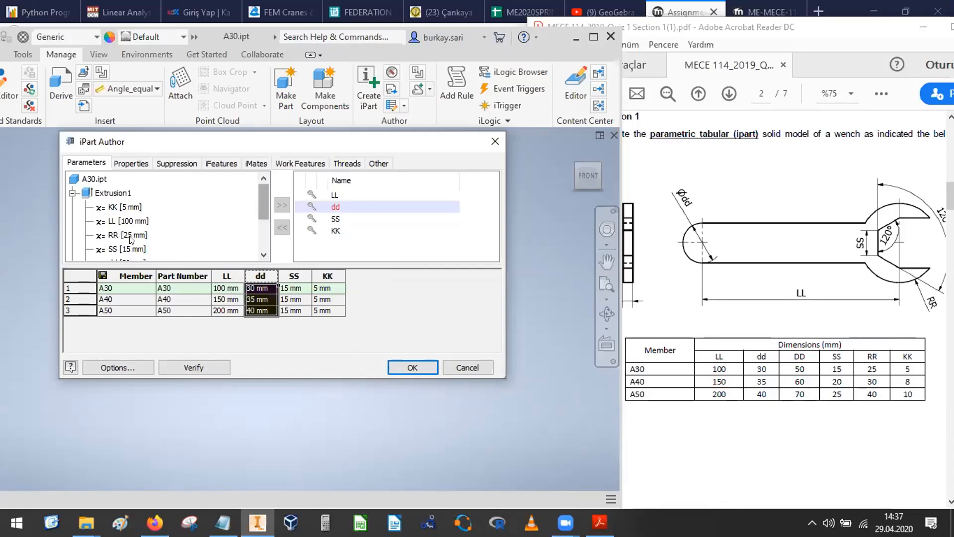
{"action": "left_click", "coordinate": [130, 235]}
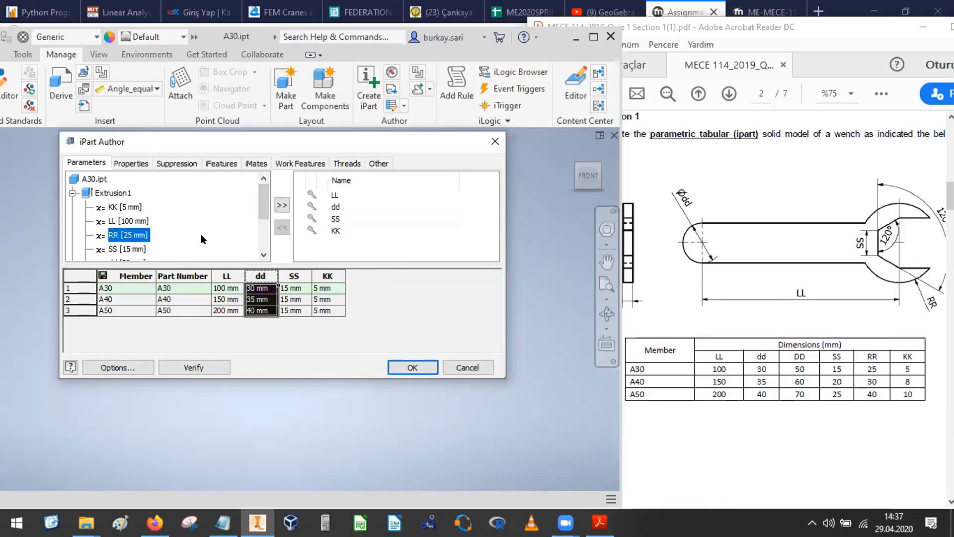
{"action": "left_click", "coordinate": [282, 204]}
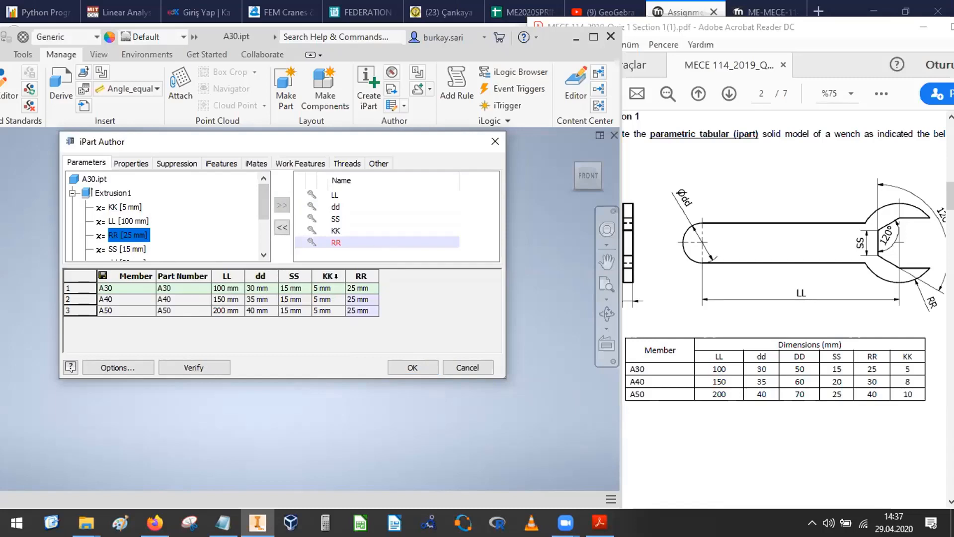
{"action": "left_click", "coordinate": [328, 231]}
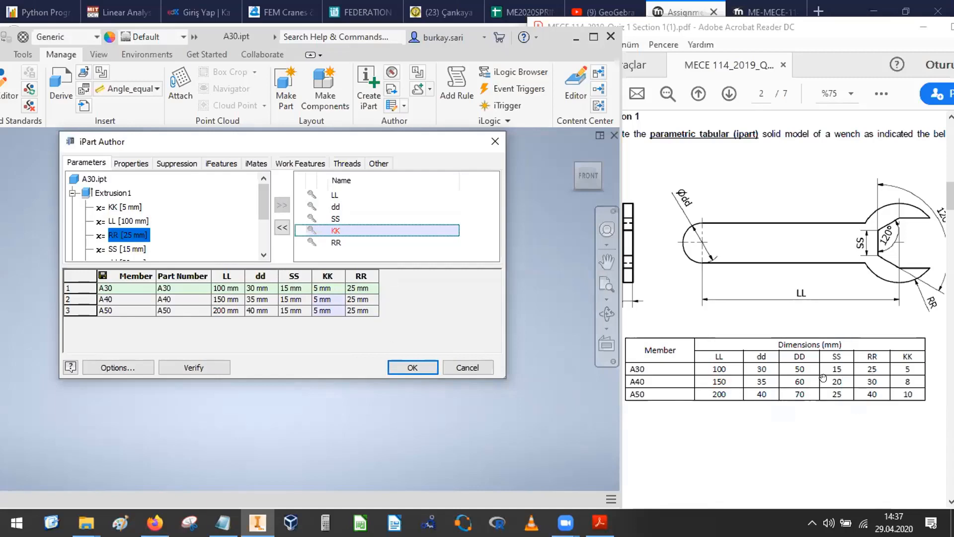
Set the SS jaw dimension to 20 mm for member A40 and 25 mm for member A50
{"action": "left_click", "coordinate": [296, 288]}
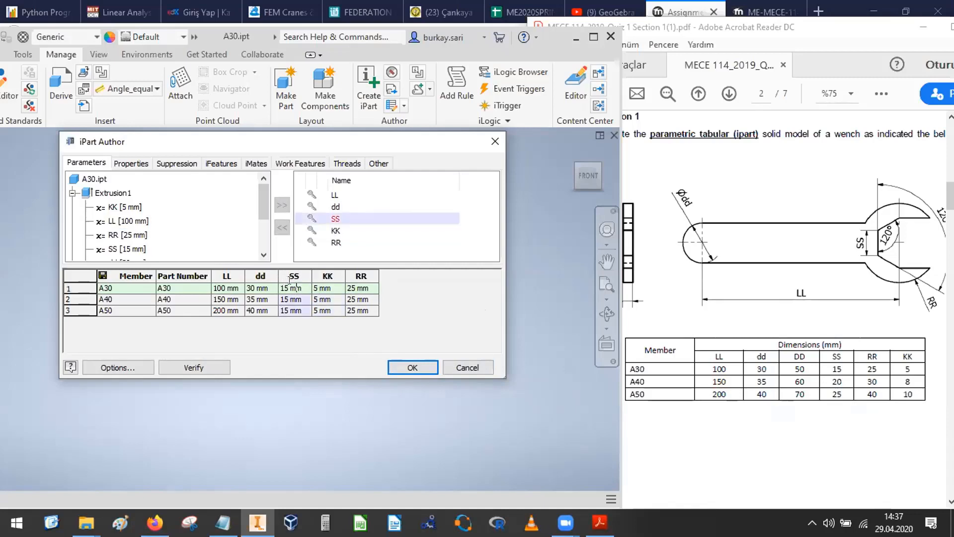
{"action": "left_click", "coordinate": [286, 298]}
{"action": "left_click_drag", "start_coordinate": [289, 299], "coordinate": [273, 305]}
{"action": "type", "text": "20"}
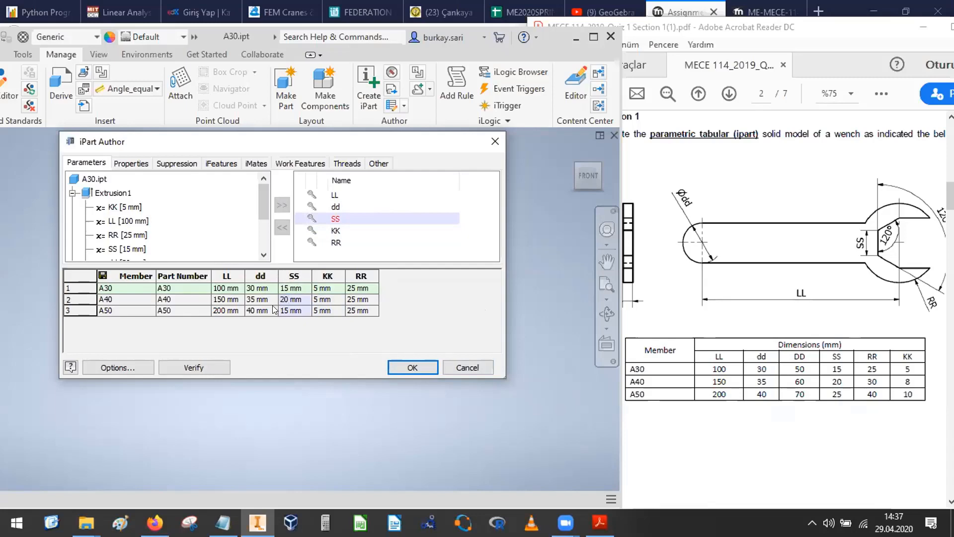
{"action": "left_click", "coordinate": [285, 310]}
{"action": "key", "text": "BackSpace"}
{"action": "type", "text": "2"}
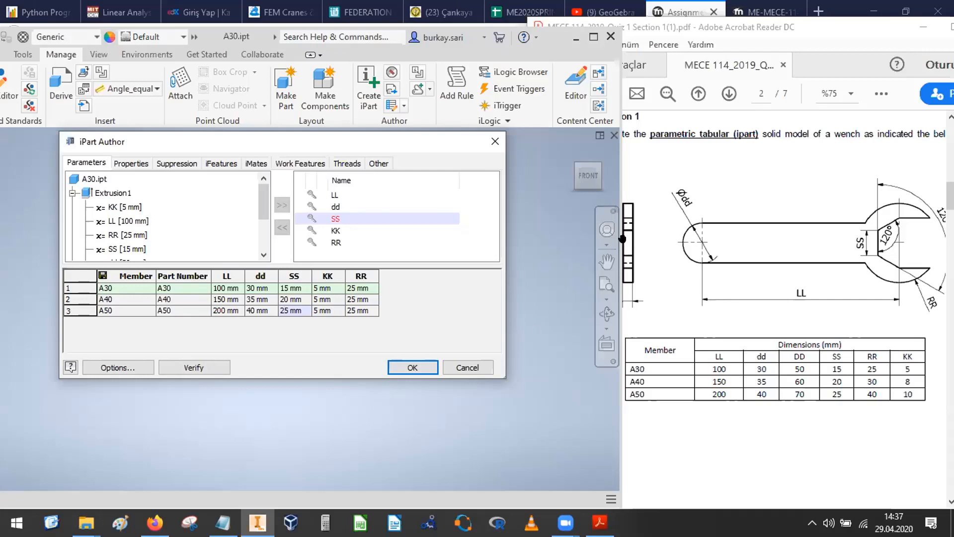
Set the KK thickness to 8 mm for member A40 and 10 mm for member A50
{"action": "left_click", "coordinate": [689, 251]}
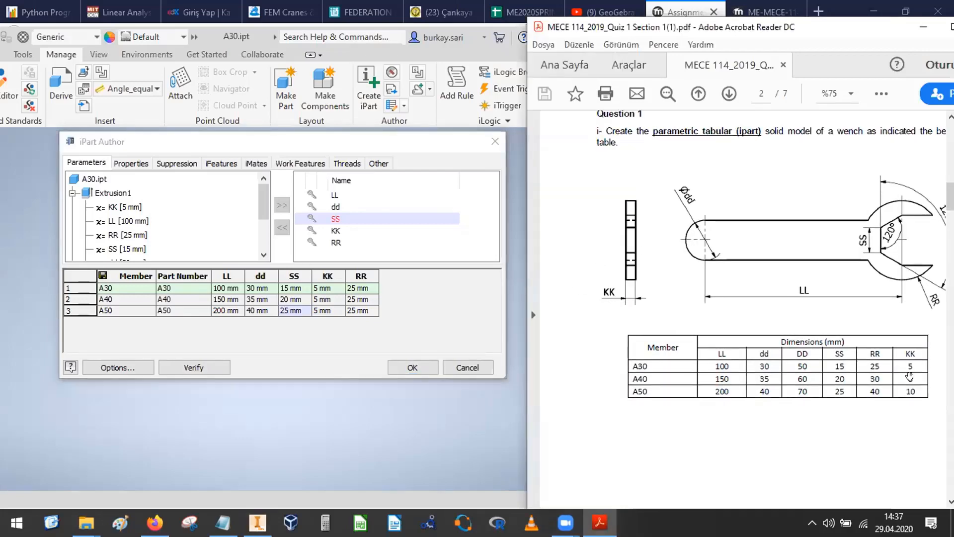
{"action": "left_click", "coordinate": [321, 290]}
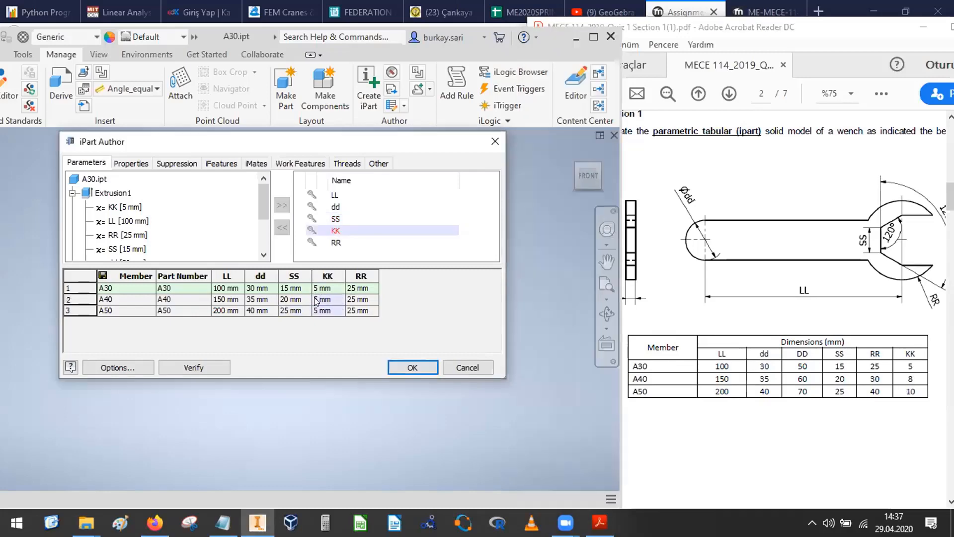
{"action": "type", "text": "8"}
{"action": "key", "text": "BackSpace"}
{"action": "type", "text": "8"}
{"action": "left_click", "coordinate": [315, 312]}
{"action": "type", "text": "10"}
Set the RR radius to 30 mm for member A40 and 40 mm for member A50
{"action": "left_click", "coordinate": [351, 299]}
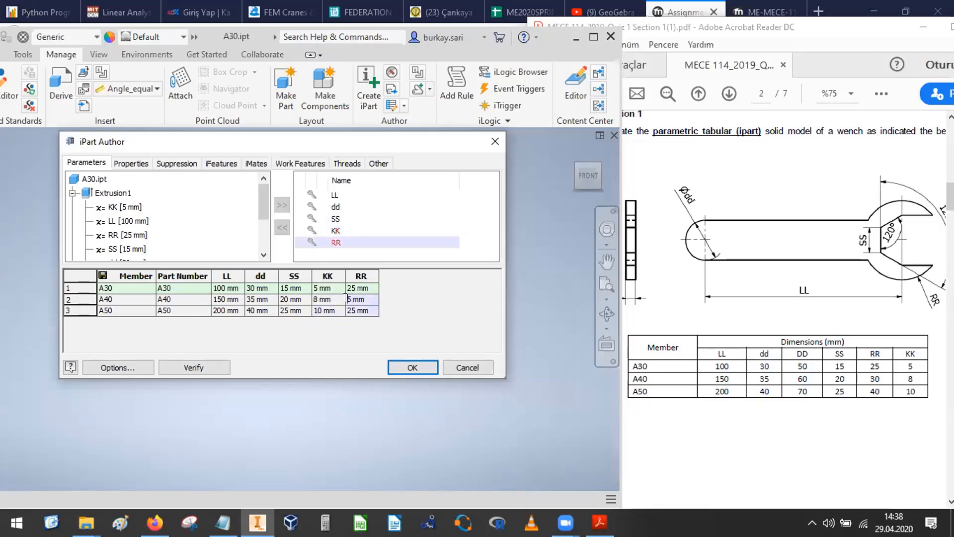
{"action": "key", "text": "BackSpace"}
{"action": "key", "text": "Delete"}
{"action": "type", "text": "30"}
{"action": "left_click", "coordinate": [354, 310]}
{"action": "left_click_drag", "start_coordinate": [355, 310], "coordinate": [340, 307]}
{"action": "type", "text": "40"}
Verify the iPart table and accept it to create the iPart members, with the modelling window maximized
{"action": "left_click", "coordinate": [190, 367]}
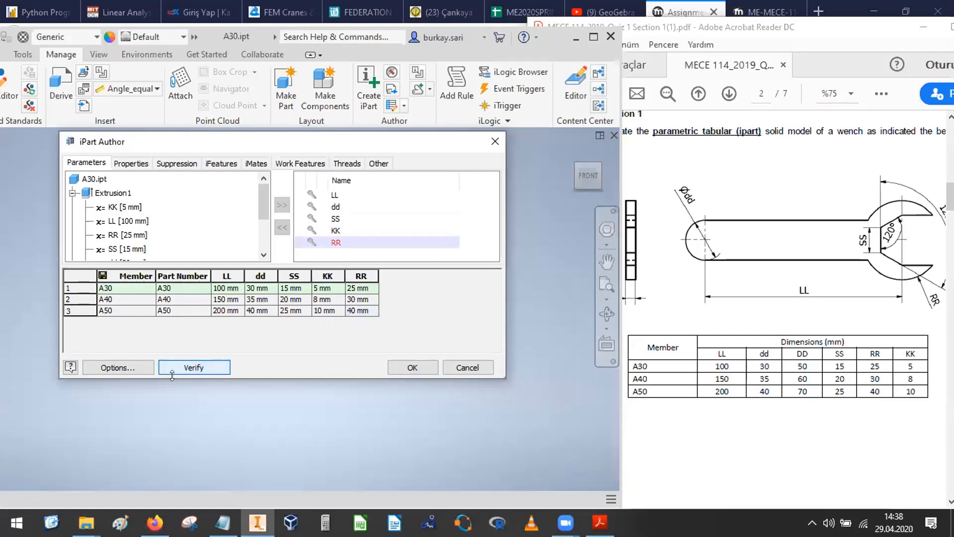
{"action": "left_click", "coordinate": [412, 368]}
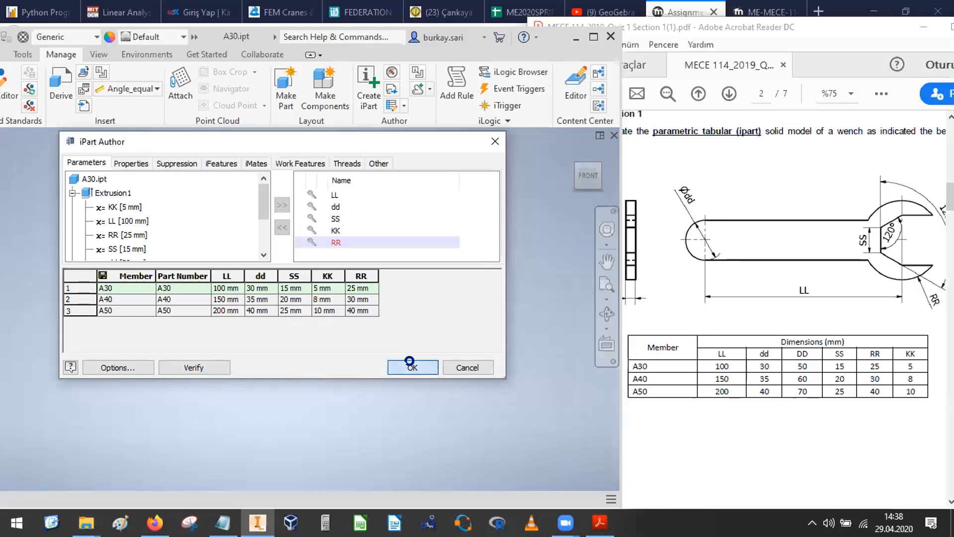
{"action": "double_click", "coordinate": [238, 37]}
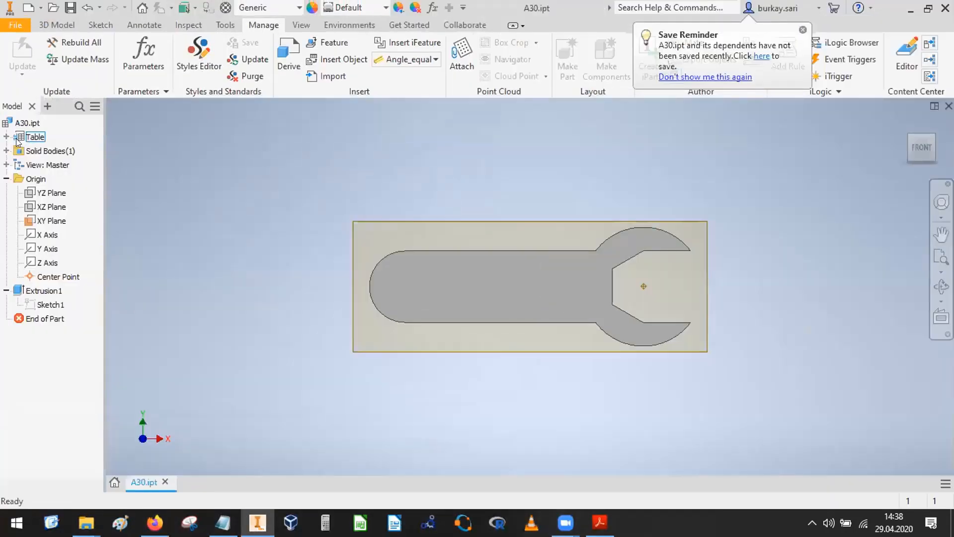
Expand the member table in the model tree and reopen the iPart table to verify it, closing it without changes
{"action": "left_click", "coordinate": [6, 137]}
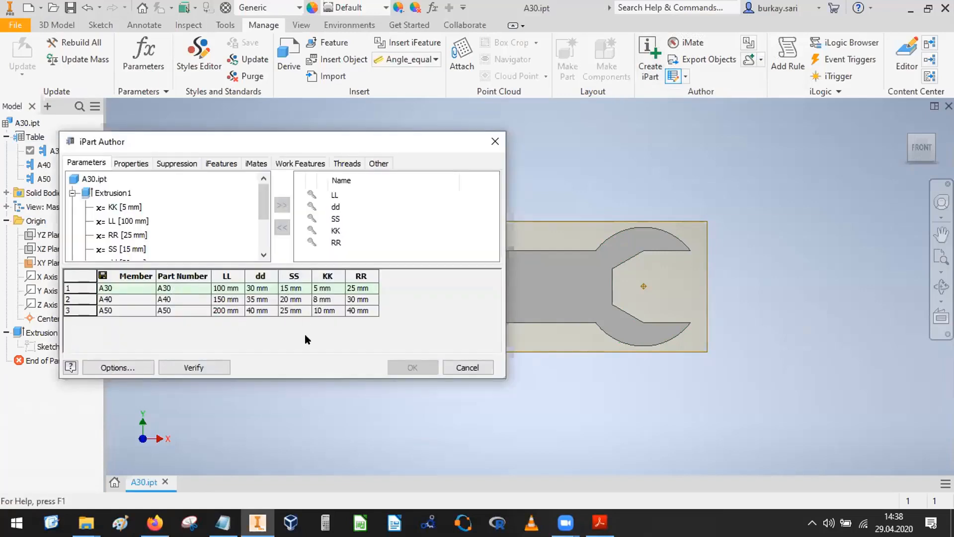
{"action": "left_click", "coordinate": [193, 367]}
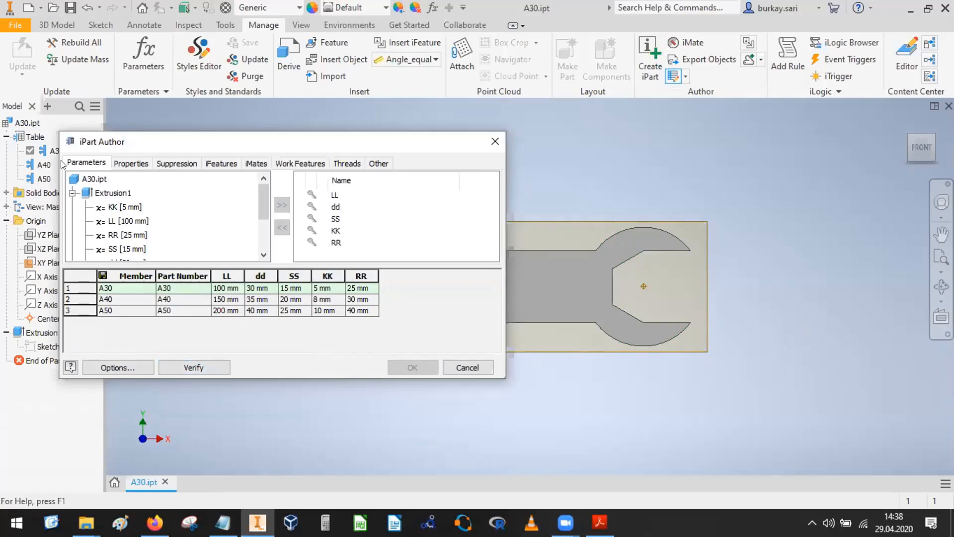
{"action": "left_click", "coordinate": [472, 368]}
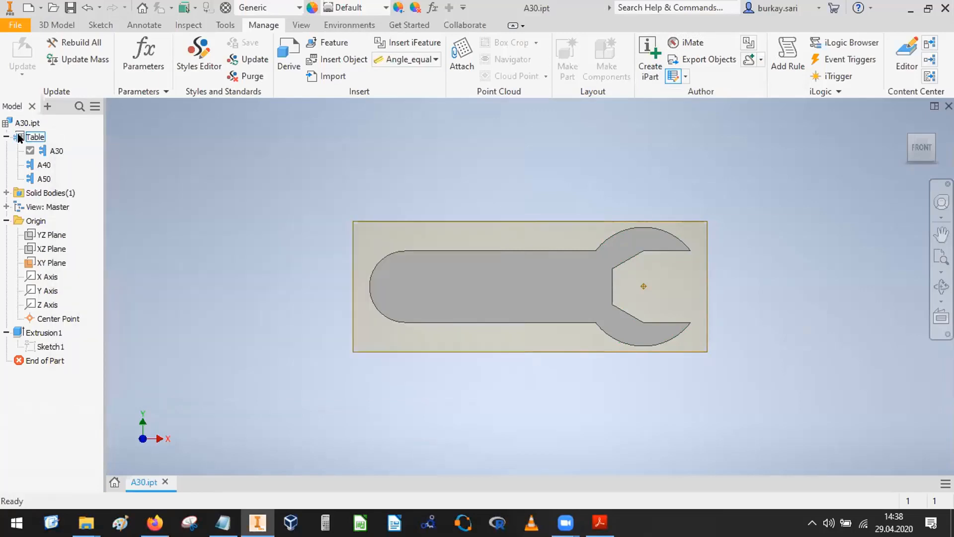
Activate members A40, A50 and A30 in turn to compare the wrench geometry of each, ending on A30
{"action": "left_click", "coordinate": [20, 137]}
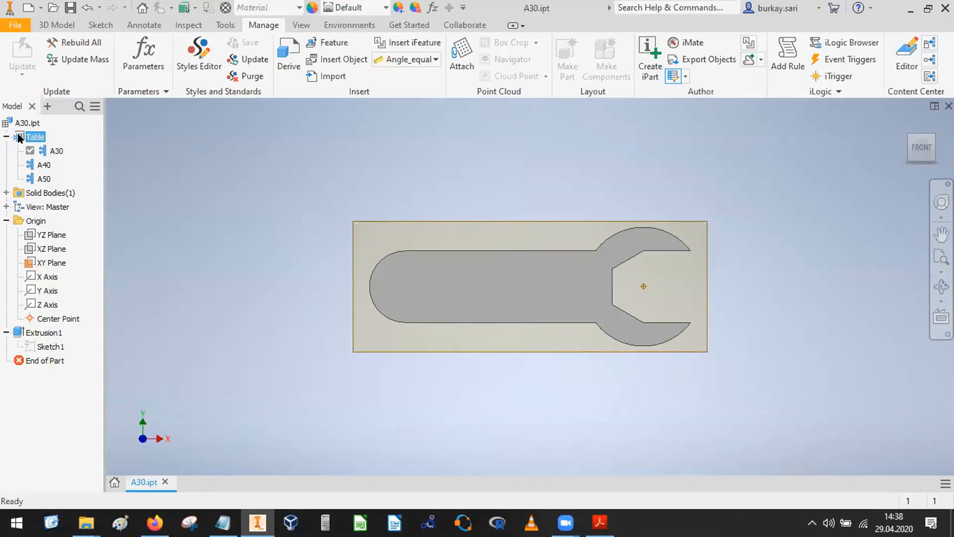
{"action": "double_click", "coordinate": [41, 165]}
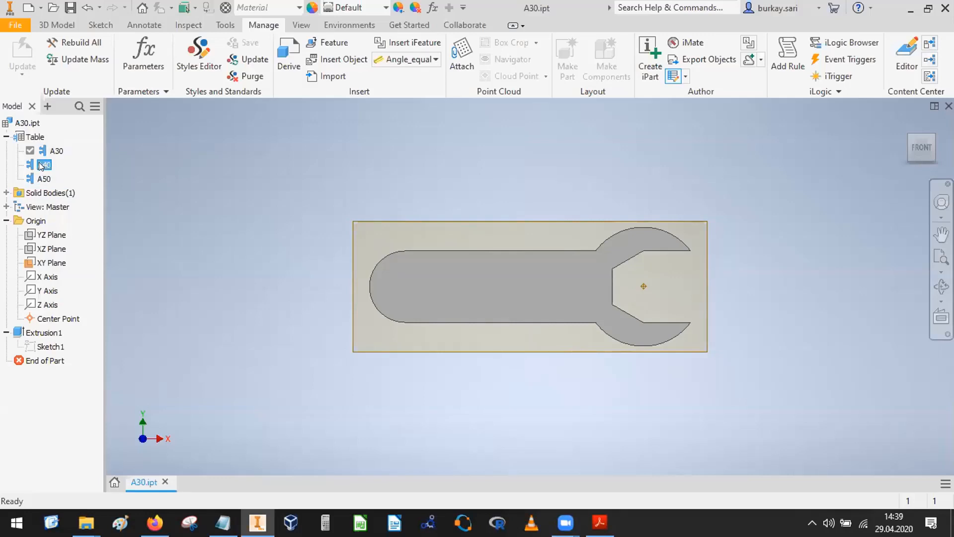
{"action": "double_click", "coordinate": [40, 178]}
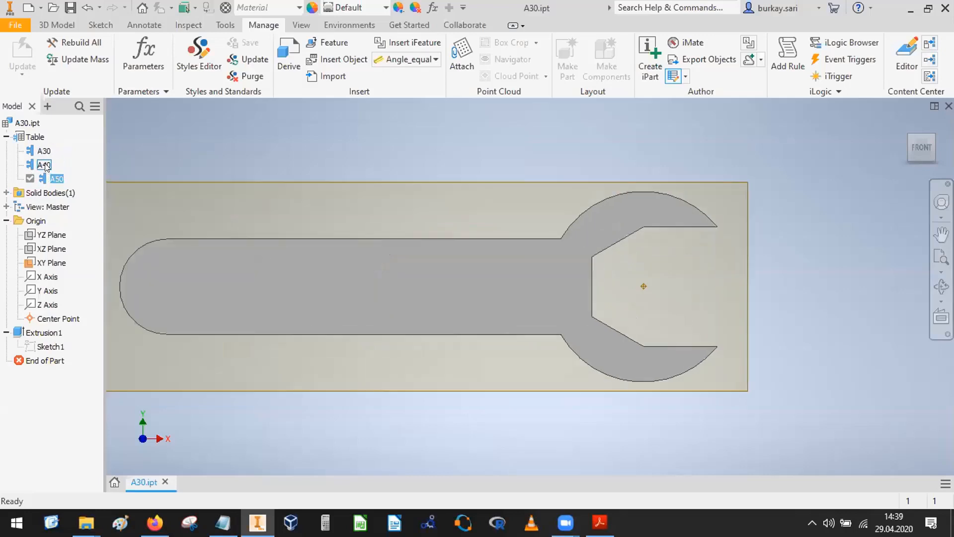
{"action": "double_click", "coordinate": [44, 164]}
{"action": "double_click", "coordinate": [44, 151]}
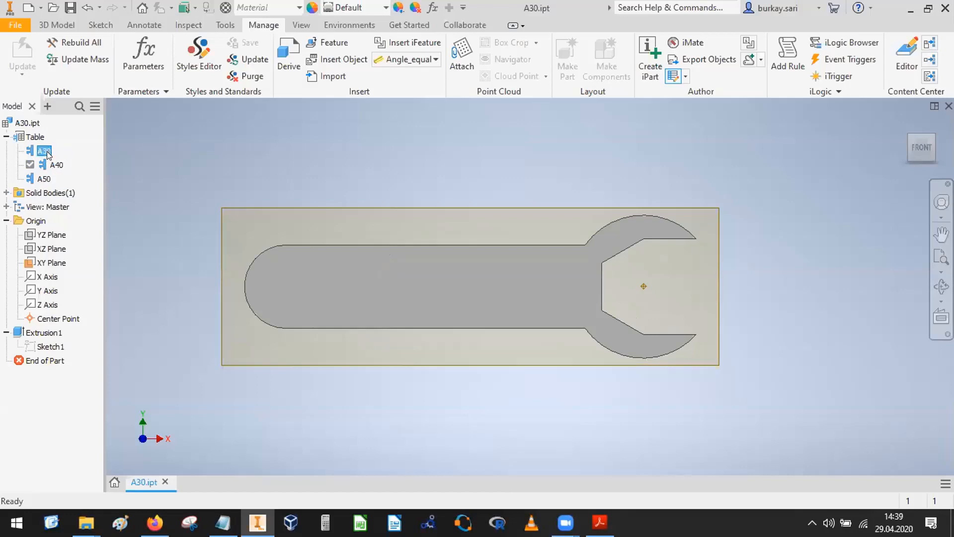
{"action": "double_click", "coordinate": [44, 165]}
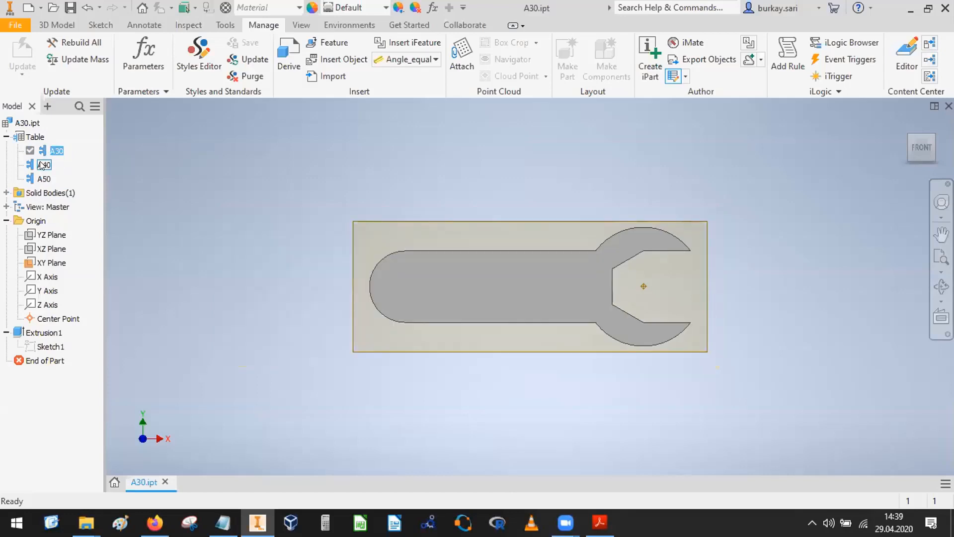
{"action": "double_click", "coordinate": [42, 178]}
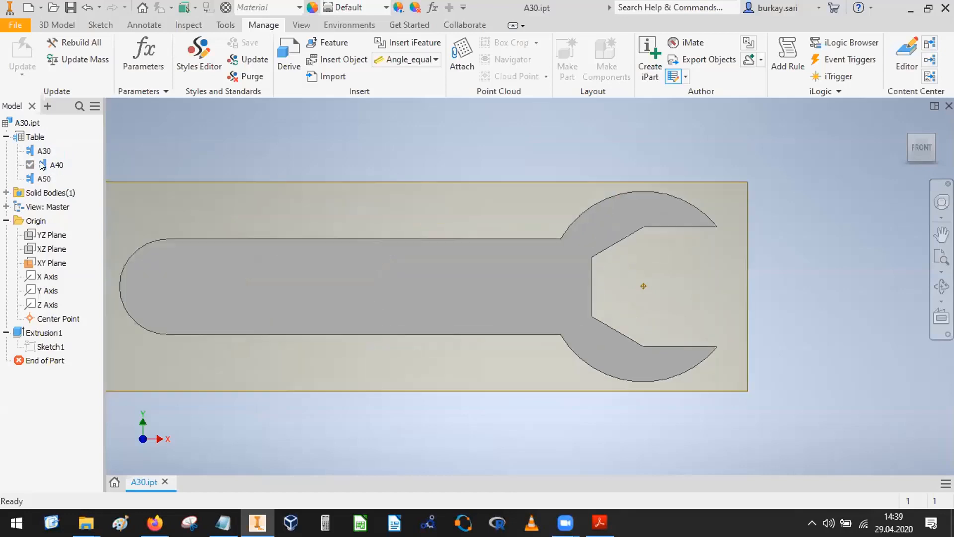
{"action": "double_click", "coordinate": [45, 151]}
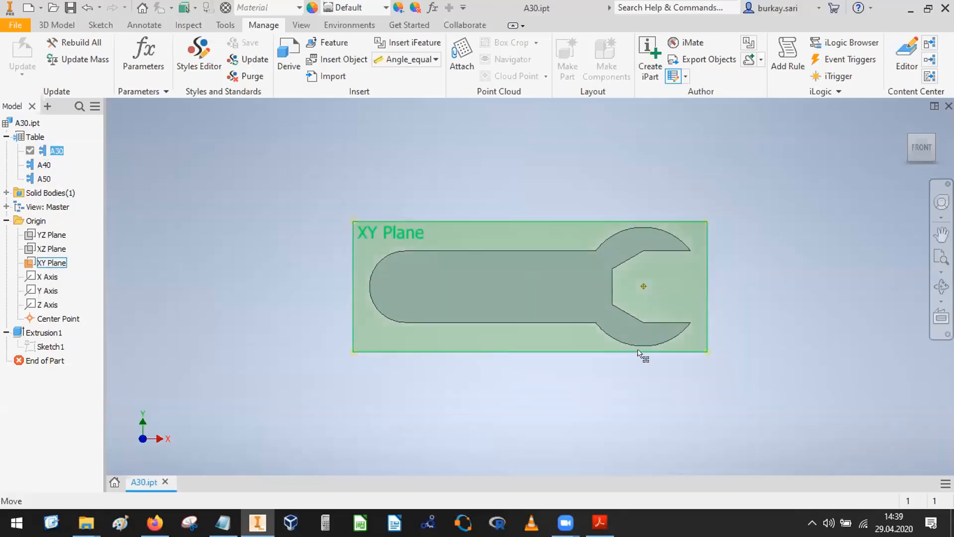
{"action": "double_click", "coordinate": [44, 164]}
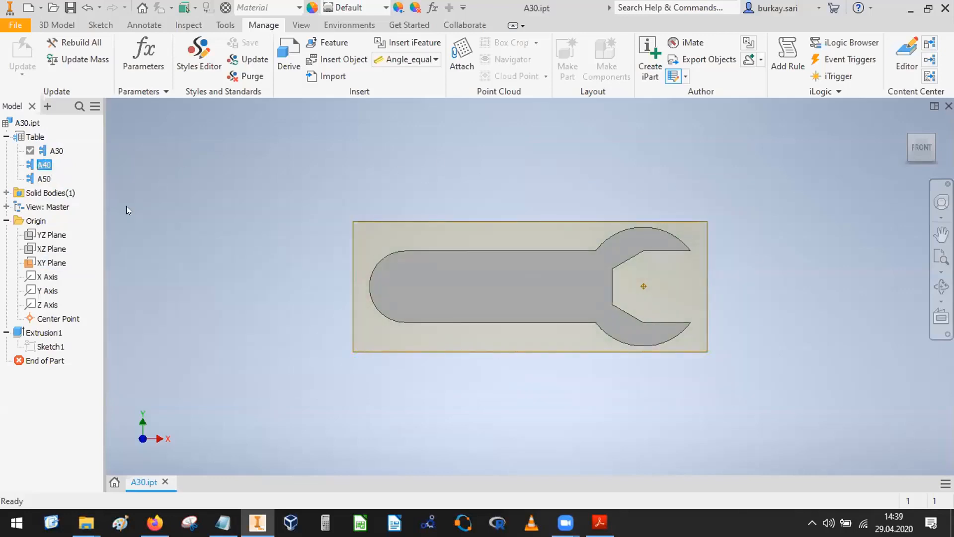
{"action": "double_click", "coordinate": [45, 178]}
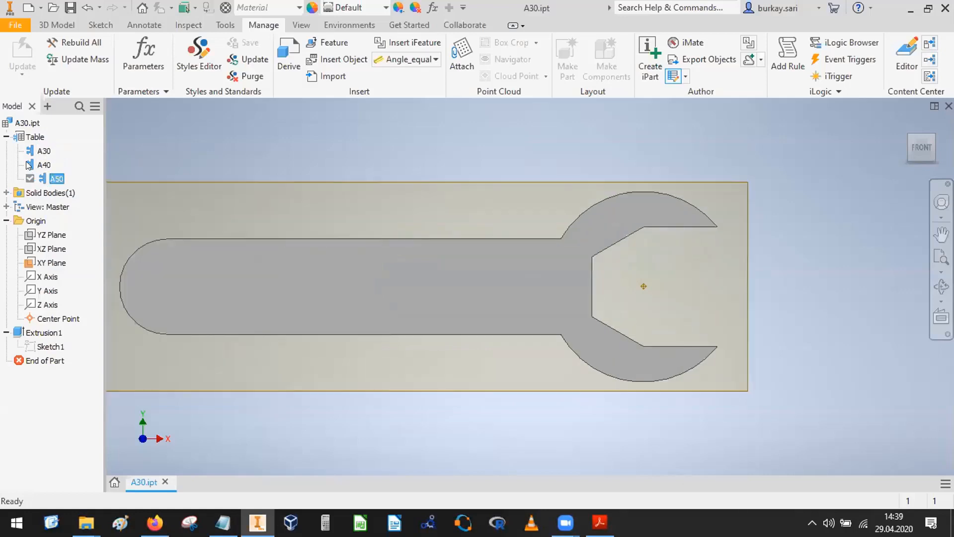
{"action": "double_click", "coordinate": [42, 151]}
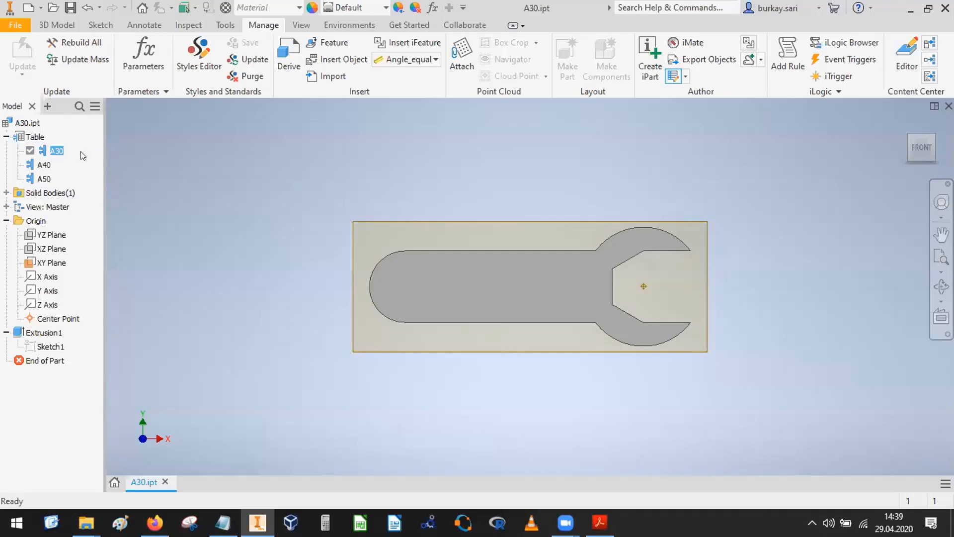
Open Sketch1 of member A30 and examine the dimensions of its profile
{"action": "left_click", "coordinate": [40, 348]}
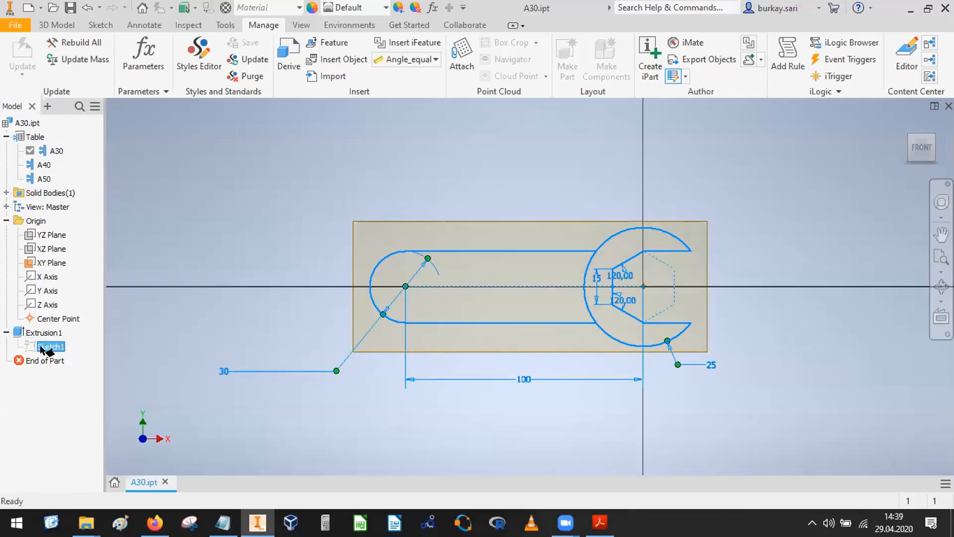
{"action": "double_click", "coordinate": [47, 346]}
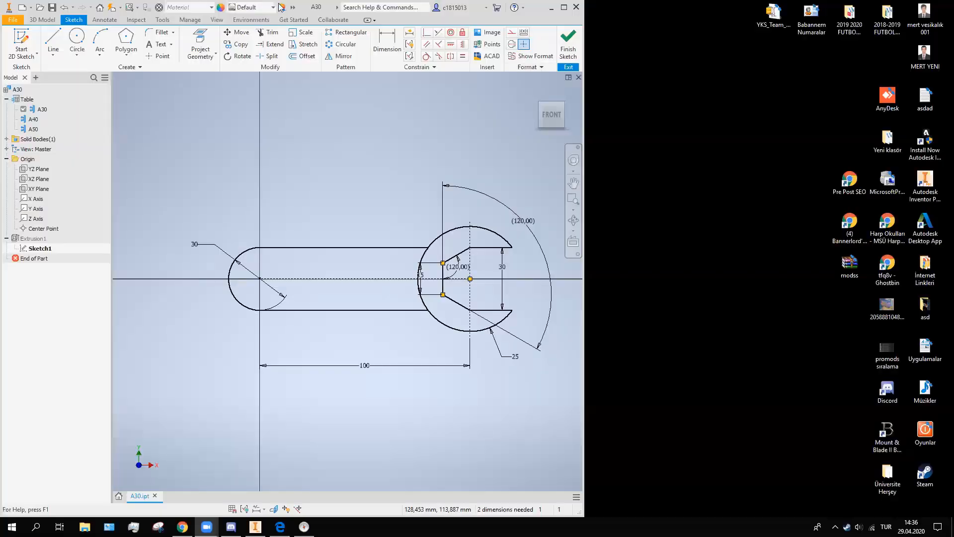
{"action": "left_click", "coordinate": [563, 7]}
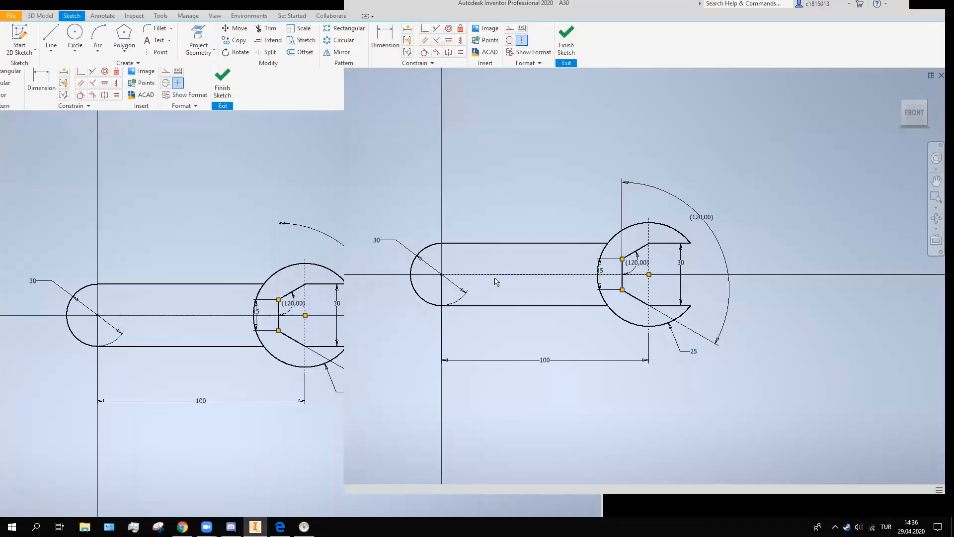
{"action": "middle_click_drag", "start_coordinate": [376, 173], "coordinate": [219, 164]}
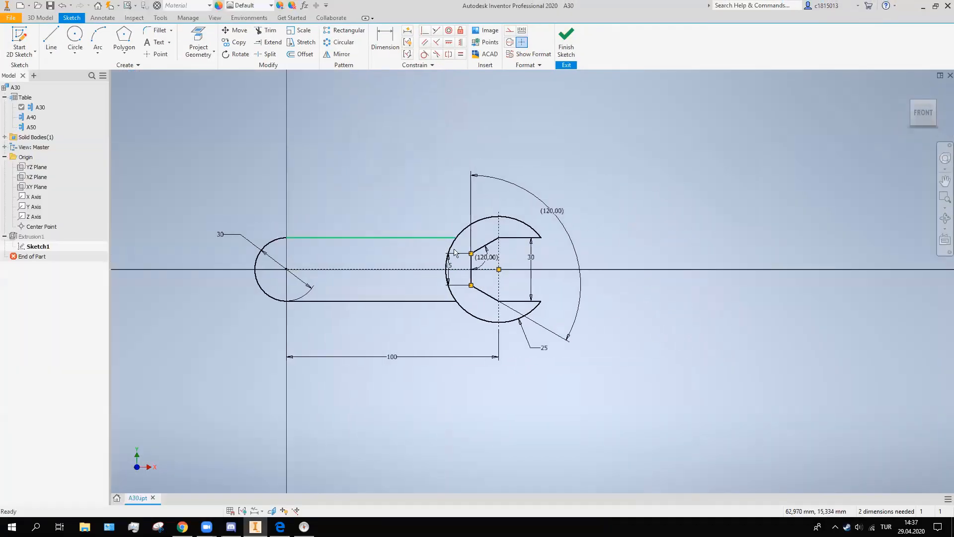
Finish the sketch and activate member A40 to examine its jaw shape, returning to member A30
{"action": "left_click", "coordinate": [566, 40]}
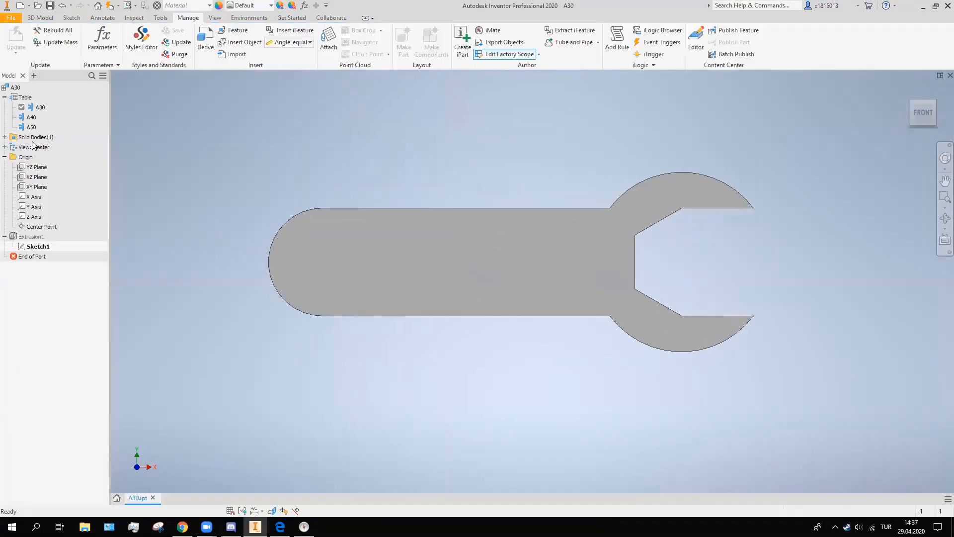
{"action": "double_click", "coordinate": [32, 120]}
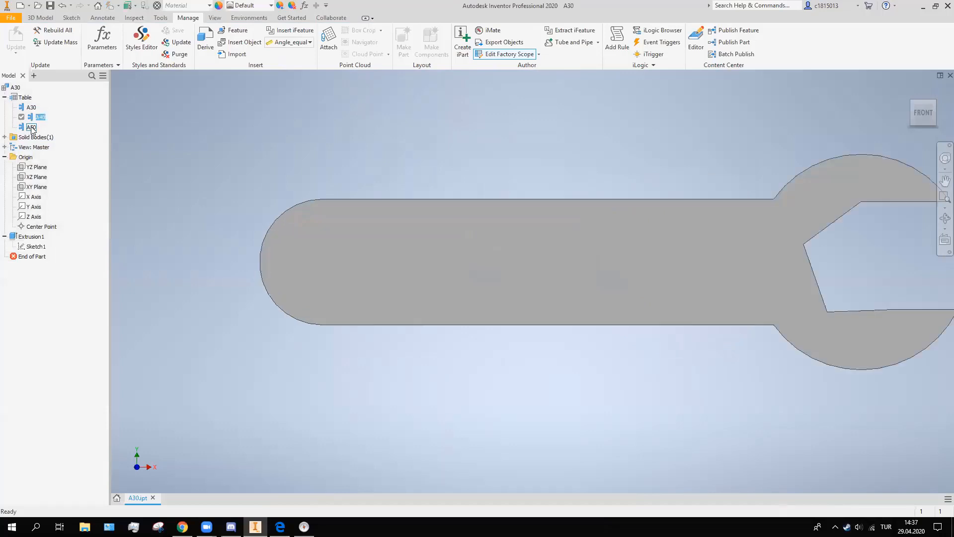
{"action": "middle_click_drag", "start_coordinate": [458, 162], "coordinate": [139, 160]}
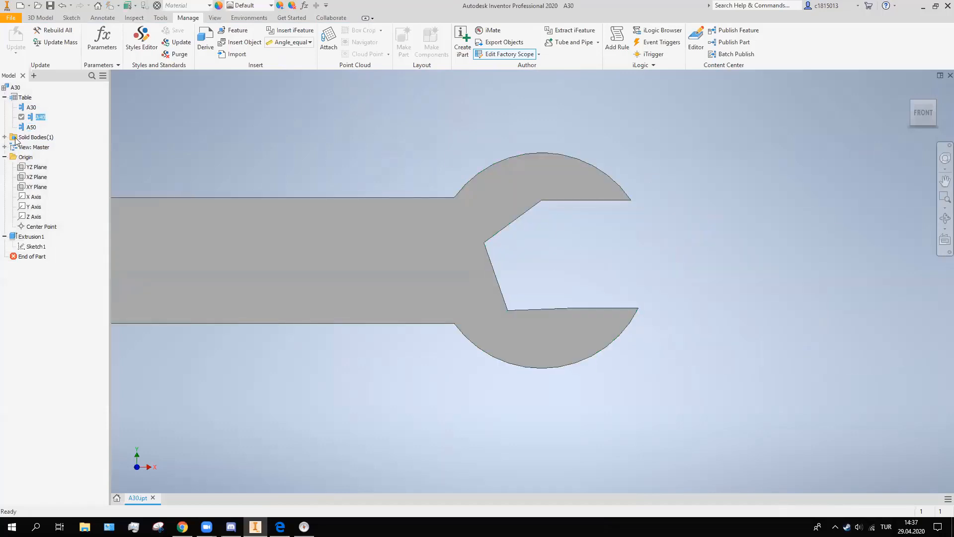
{"action": "left_click", "coordinate": [31, 108]}
Review the model parameters and the iPart table's member values, closing the table without changes
{"action": "left_click", "coordinate": [100, 45]}
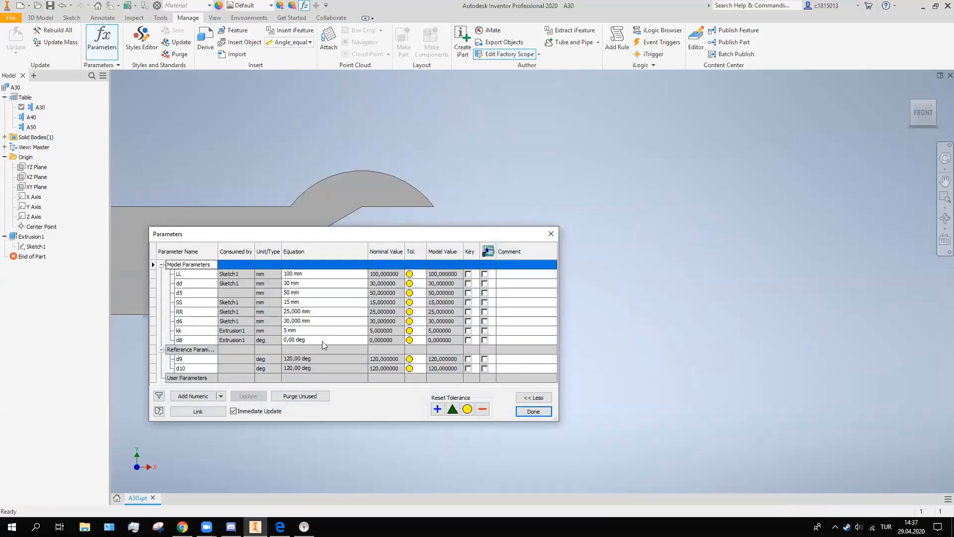
{"action": "left_click", "coordinate": [463, 42]}
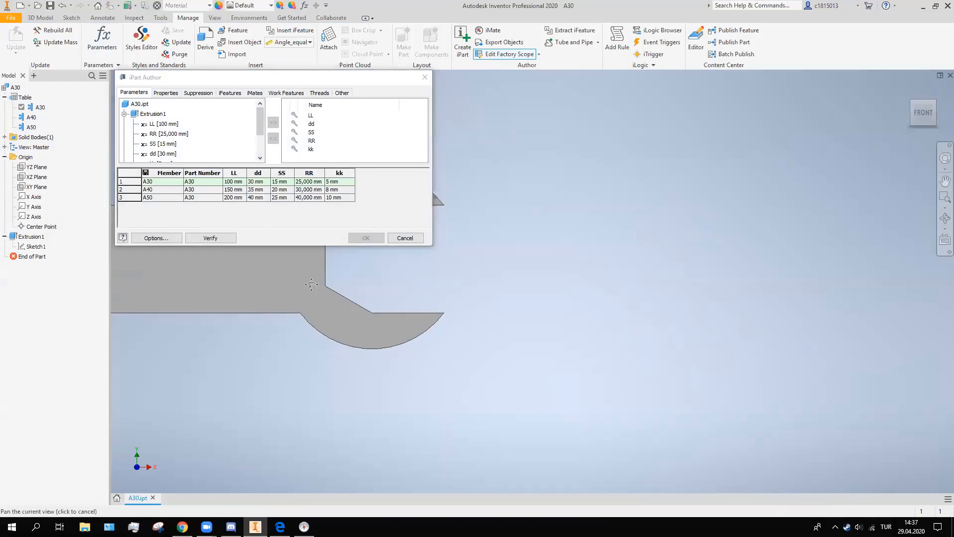
{"action": "left_click", "coordinate": [404, 238]}
Reopen Sketch1 to check the jaw's dimensions and constraints, and finish the sketch
{"action": "double_click", "coordinate": [37, 246]}
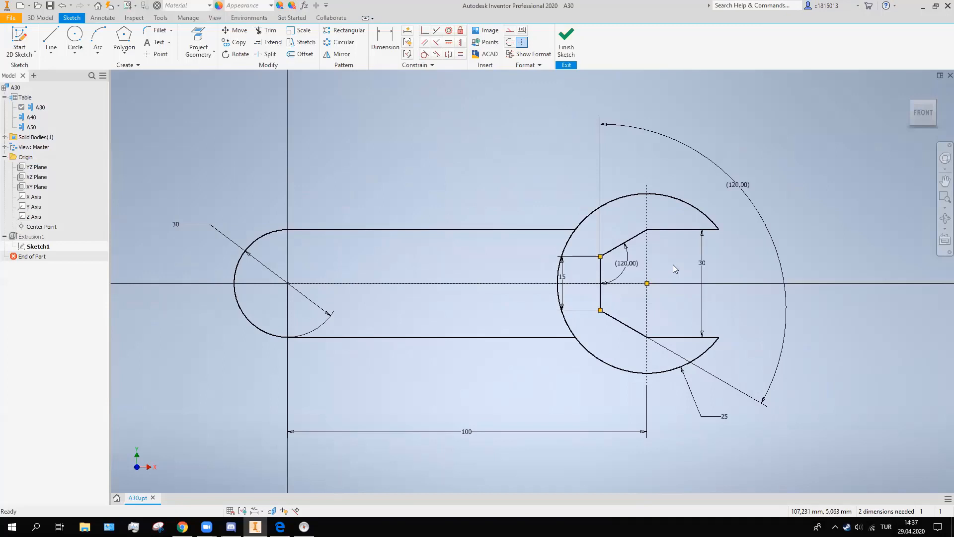
{"action": "left_click", "coordinate": [562, 50]}
{"action": "mouse_move", "coordinate": [402, 182]}
{"action": "middle_mouse_down"}
{"action": "mouse_move", "coordinate": [514, 184]}
{"action": "mouse_move", "coordinate": [503, 189]}
{"action": "middle_mouse_up"}
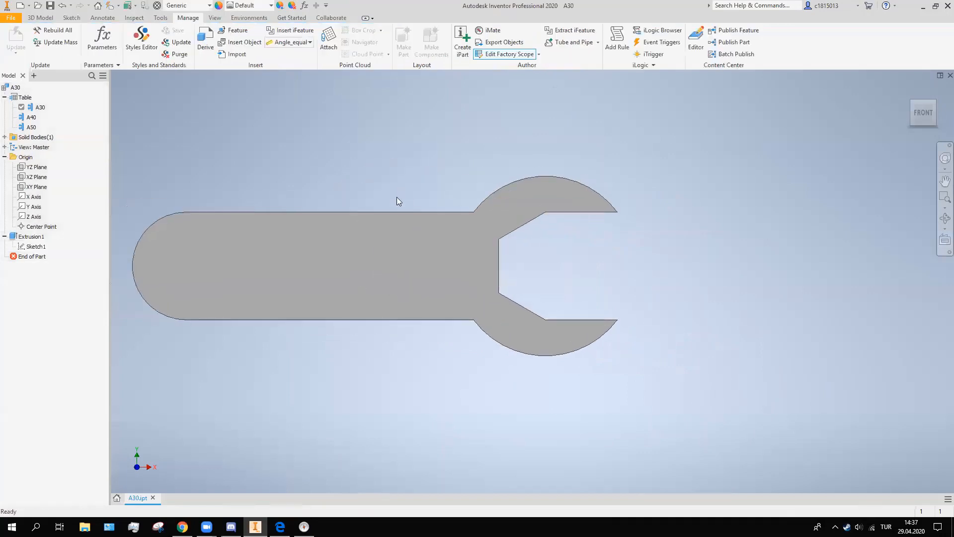
Reopen Sketch1 of member A30 and delete the jaw's 30 mm opening dimension and both 120° reference angle dimensions
{"action": "left_click", "coordinate": [38, 247]}
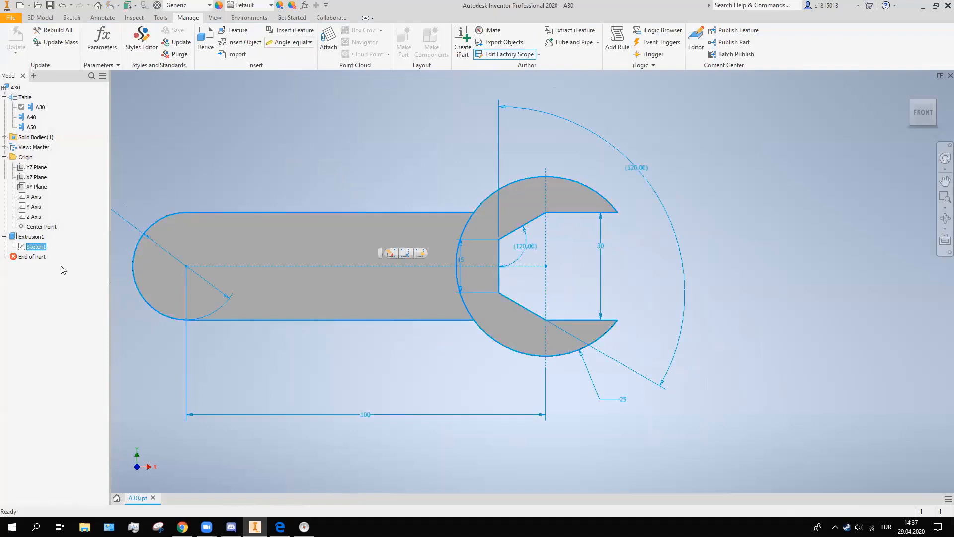
{"action": "left_click", "coordinate": [298, 437]}
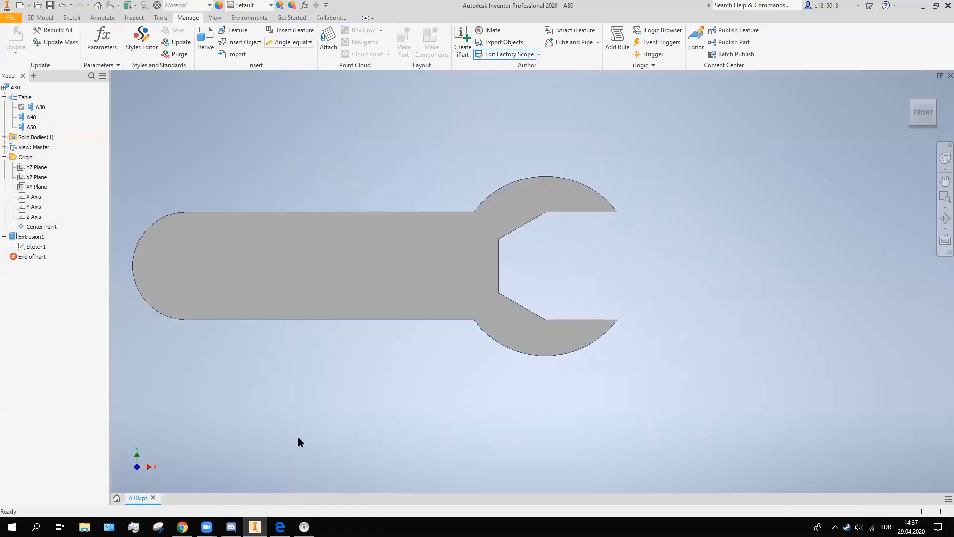
{"action": "double_click", "coordinate": [33, 247]}
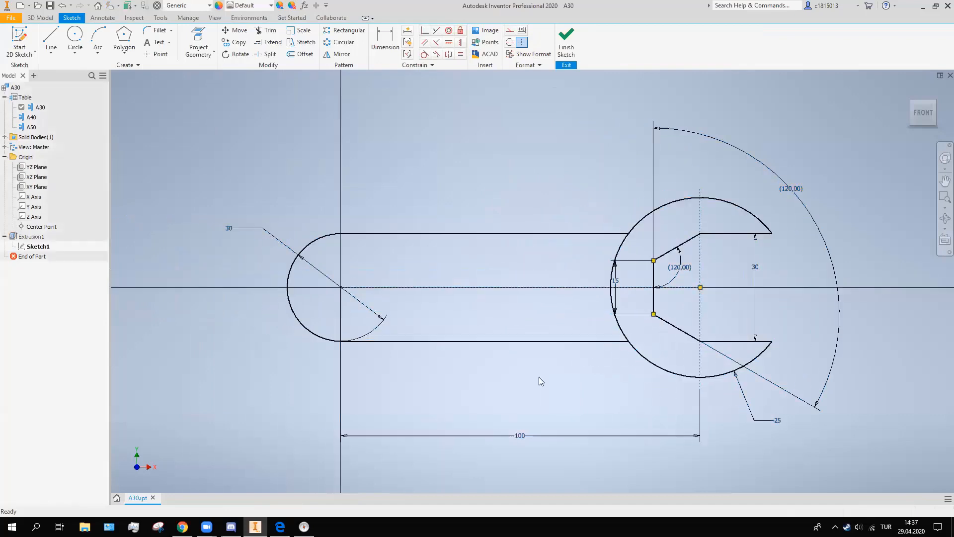
{"action": "middle_click_drag", "start_coordinate": [522, 379], "coordinate": [471, 370]}
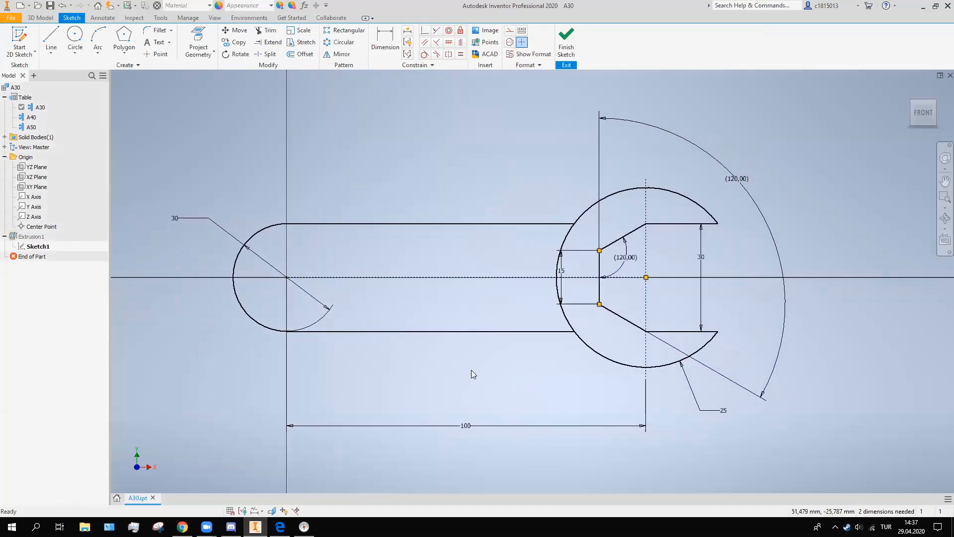
{"action": "left_click", "coordinate": [701, 258]}
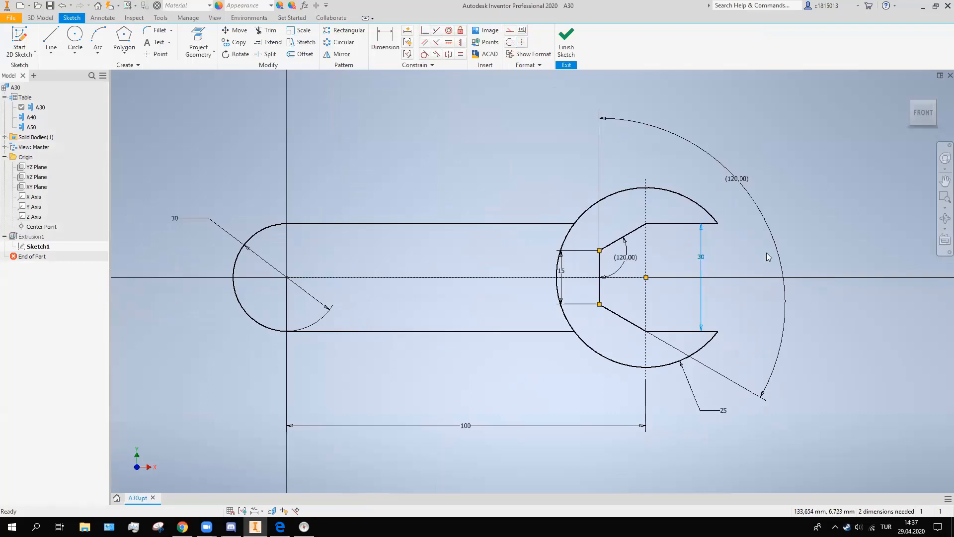
{"action": "key", "text": "Delete"}
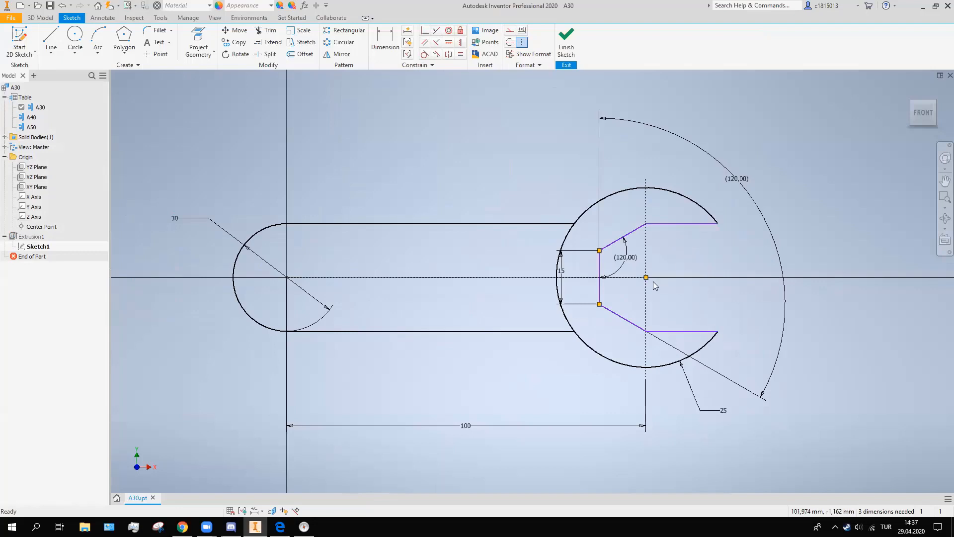
{"action": "left_click", "coordinate": [629, 257]}
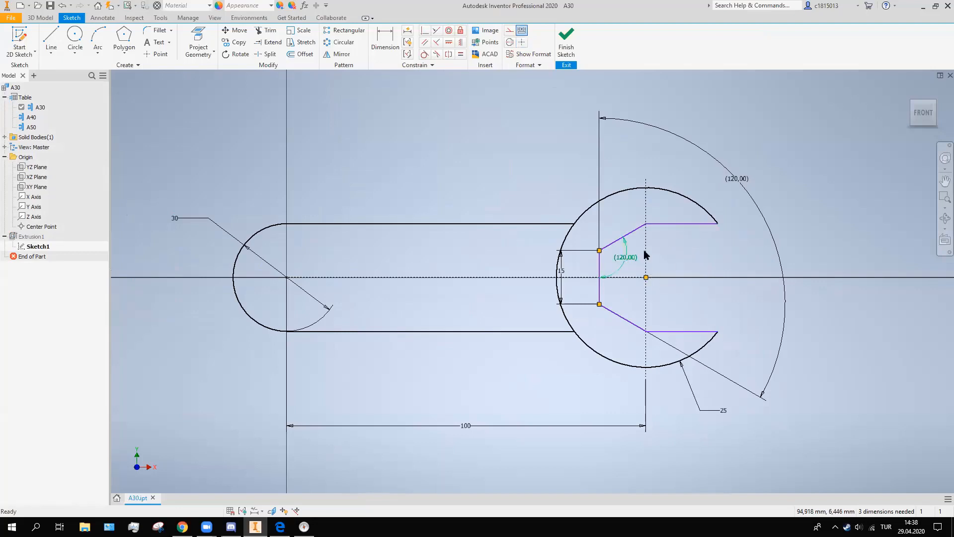
{"action": "key", "text": "Delete"}
{"action": "left_click", "coordinate": [745, 180]}
{"action": "key", "text": "Delete"}
Dimension the angle between the jaw's upper sloped edge and its vertical inner edge as a driving 120° dimension
{"action": "key", "text": "d"}
{"action": "left_click", "coordinate": [613, 243]}
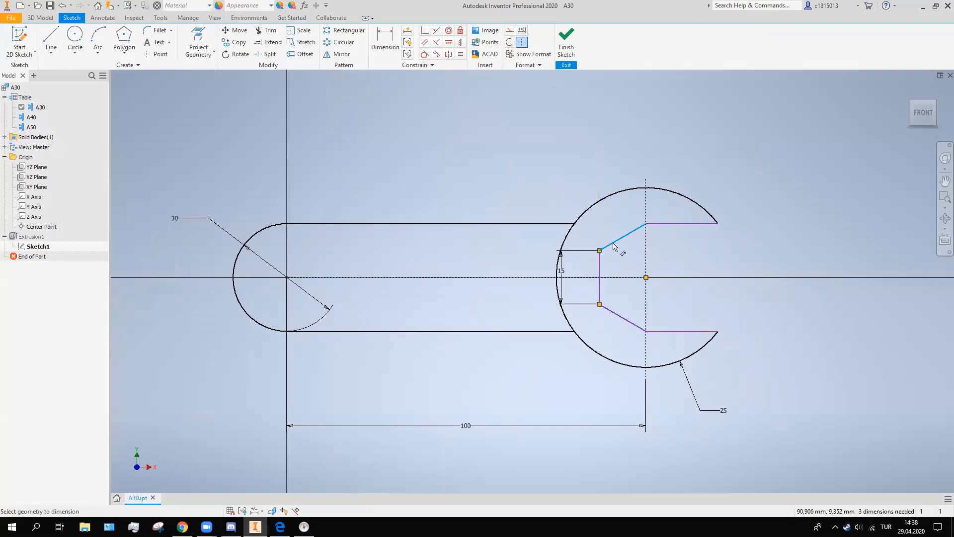
{"action": "left_click", "coordinate": [600, 266]}
{"action": "left_click", "coordinate": [619, 261]}
{"action": "key", "text": "Return"}
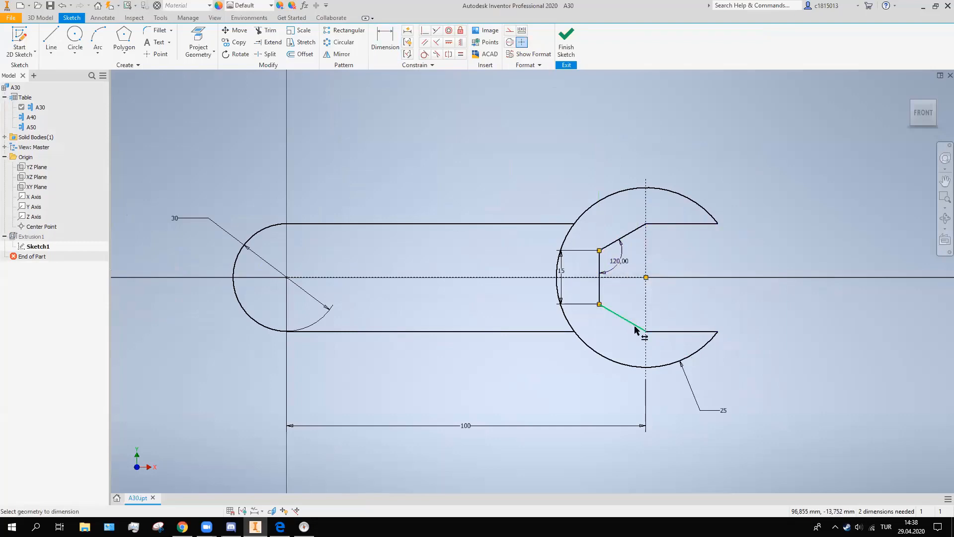
{"action": "left_click", "coordinate": [631, 322]}
{"action": "left_click", "coordinate": [680, 331]}
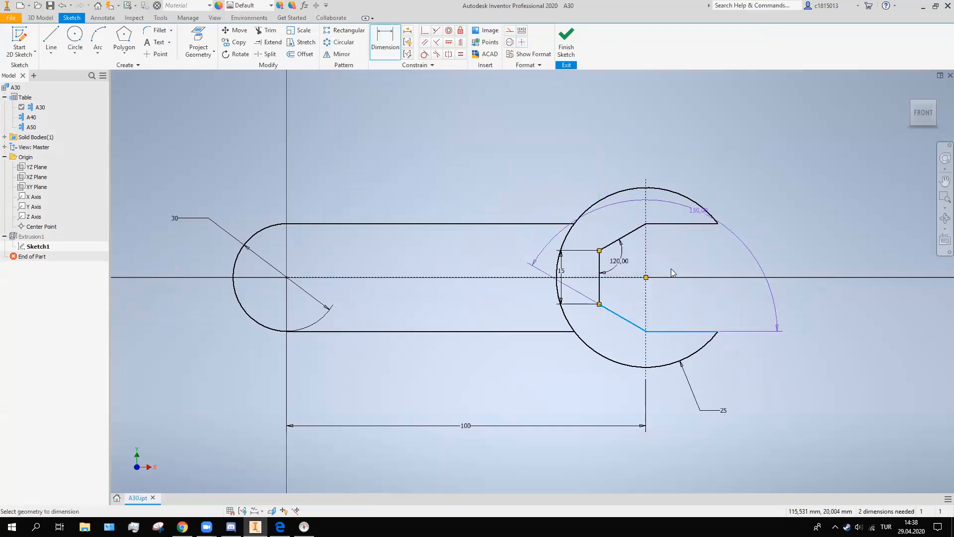
{"action": "key", "text": "Escape"}
{"action": "key", "text": "d"}
{"action": "left_click", "coordinate": [600, 287]}
{"action": "left_click", "coordinate": [618, 325]}
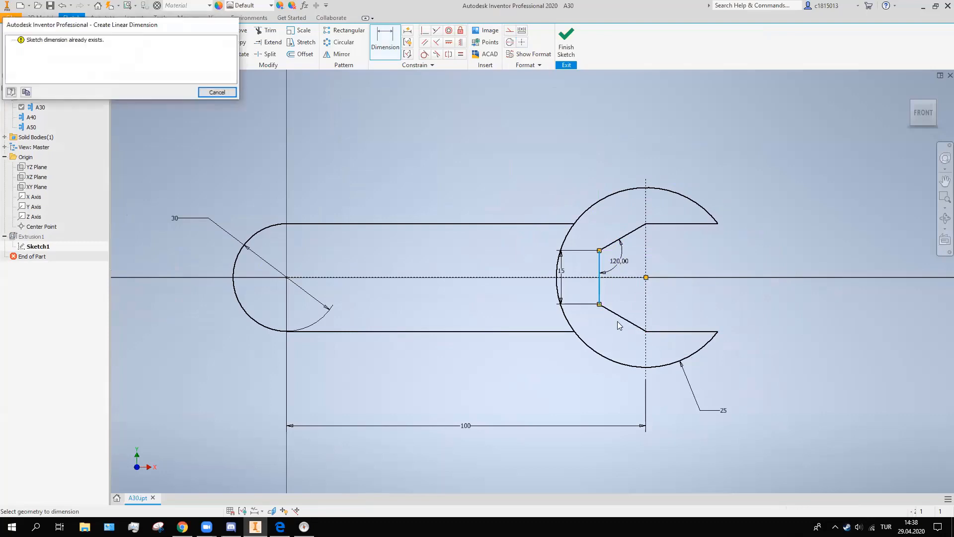
{"action": "key", "text": "Escape"}
{"action": "key", "text": "Escape"}
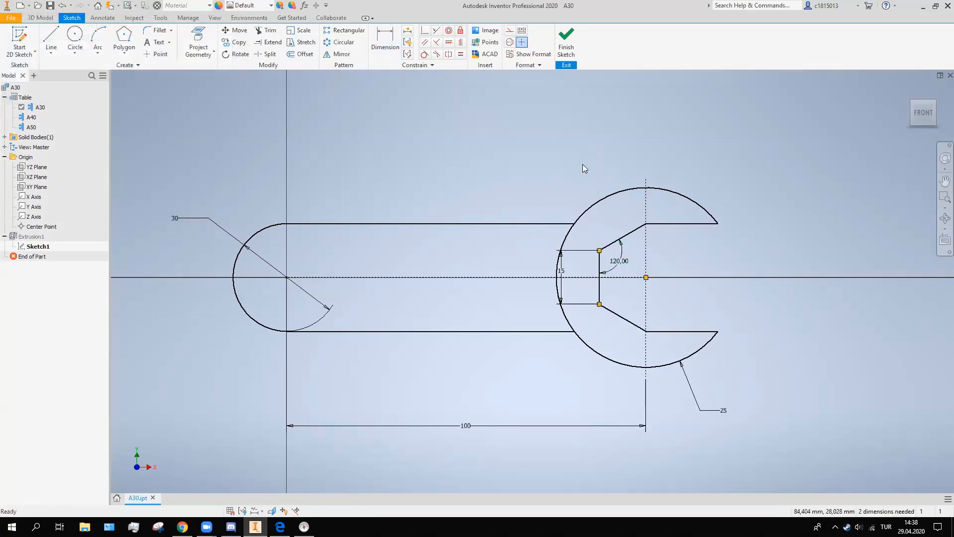
Finish the sketch and activate members A40 and A50 in turn to check their jaw shapes
{"action": "left_click", "coordinate": [561, 38]}
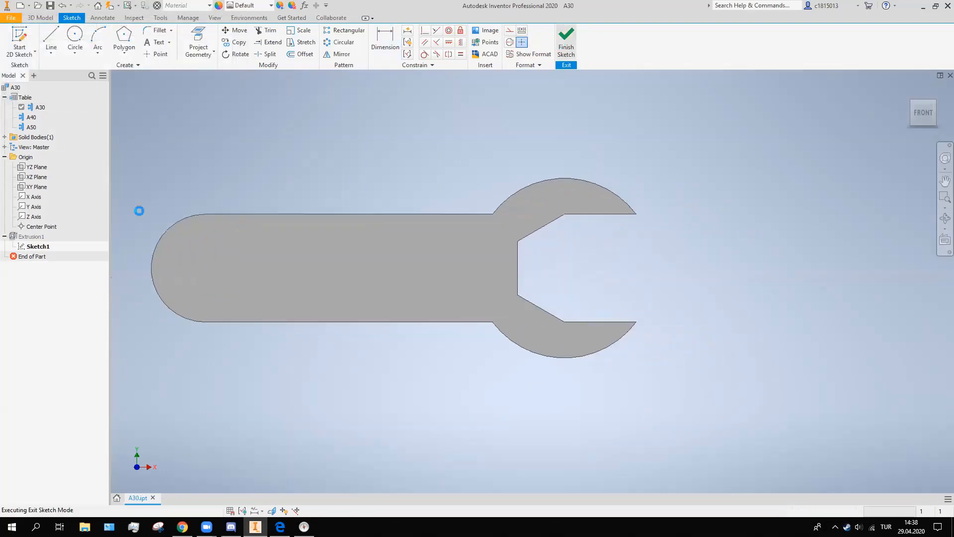
{"action": "double_click", "coordinate": [29, 117]}
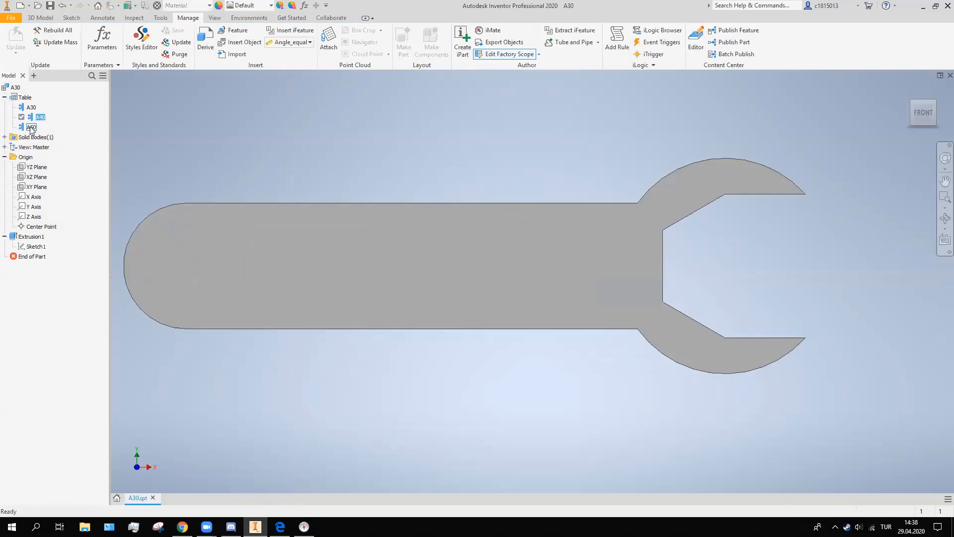
{"action": "double_click", "coordinate": [30, 128]}
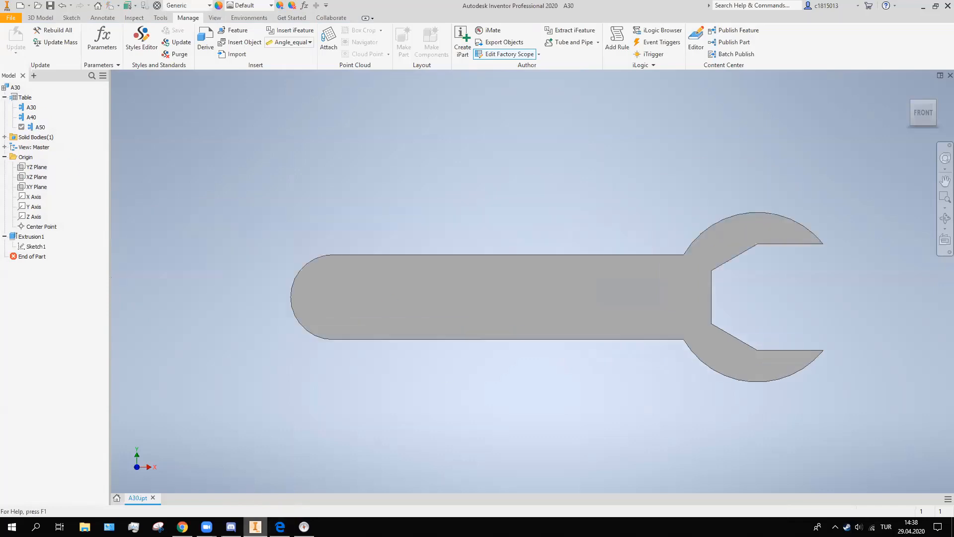
{"action": "mouse_move", "coordinate": [206, 527]}
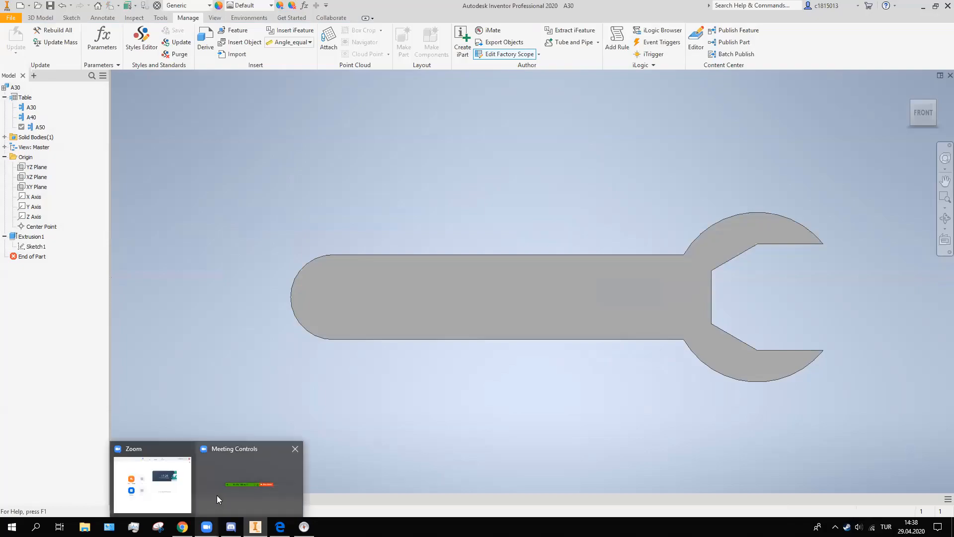
{"action": "mouse_move", "coordinate": [241, 498]}
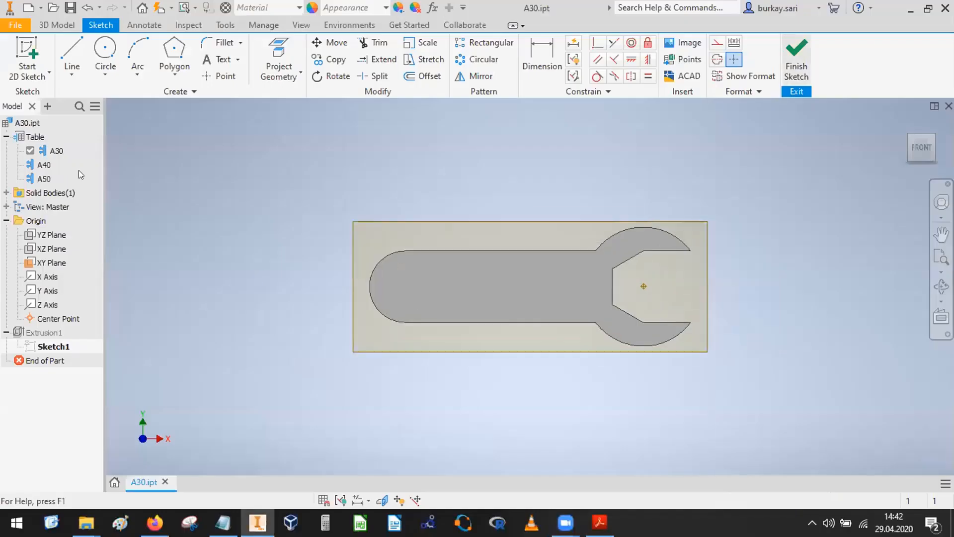
Review the member values in the iPart table and close it without changes
{"action": "right_click", "coordinate": [36, 138]}
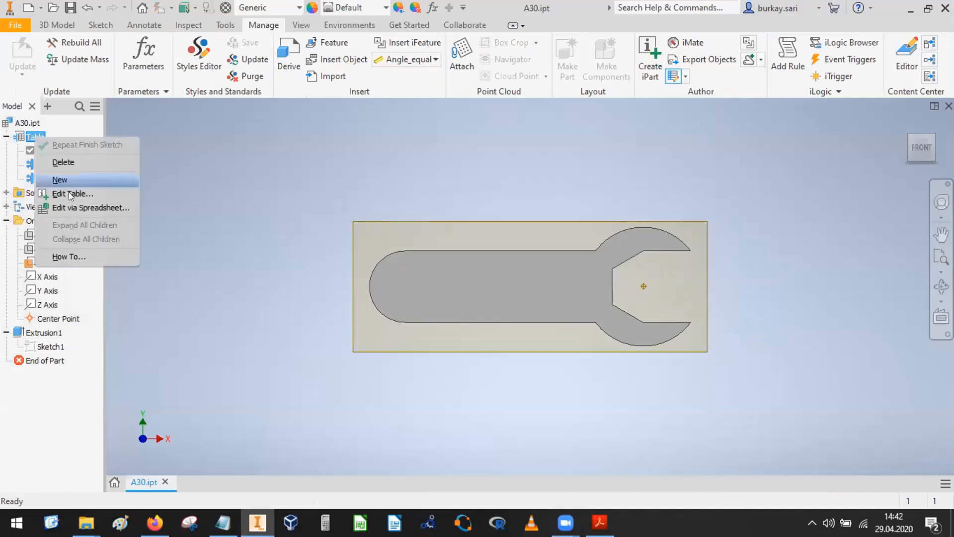
{"action": "left_click", "coordinate": [650, 49]}
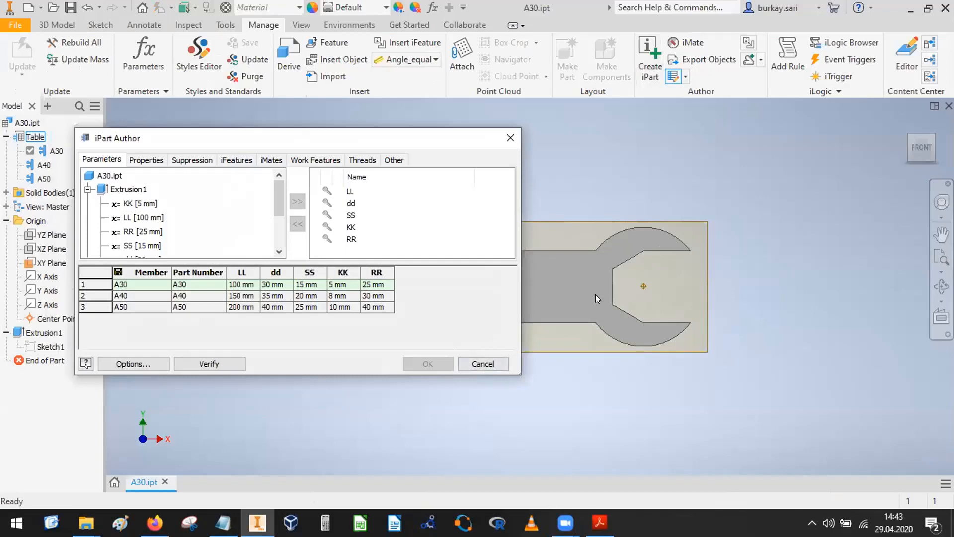
{"action": "left_click", "coordinate": [484, 364]}
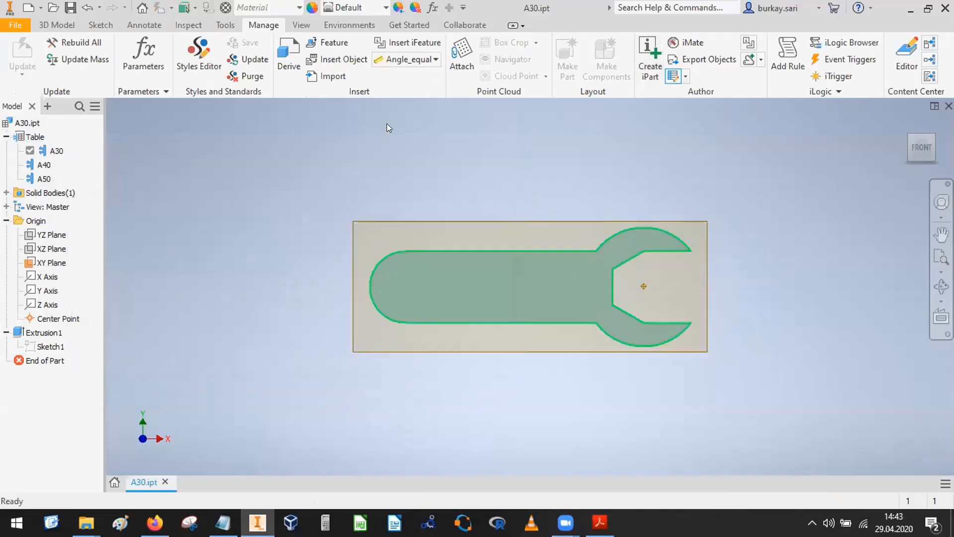
Apply the Red appearance to the front face of the A30 wrench and check the face's assigned appearance
{"action": "left_click", "coordinate": [488, 276]}
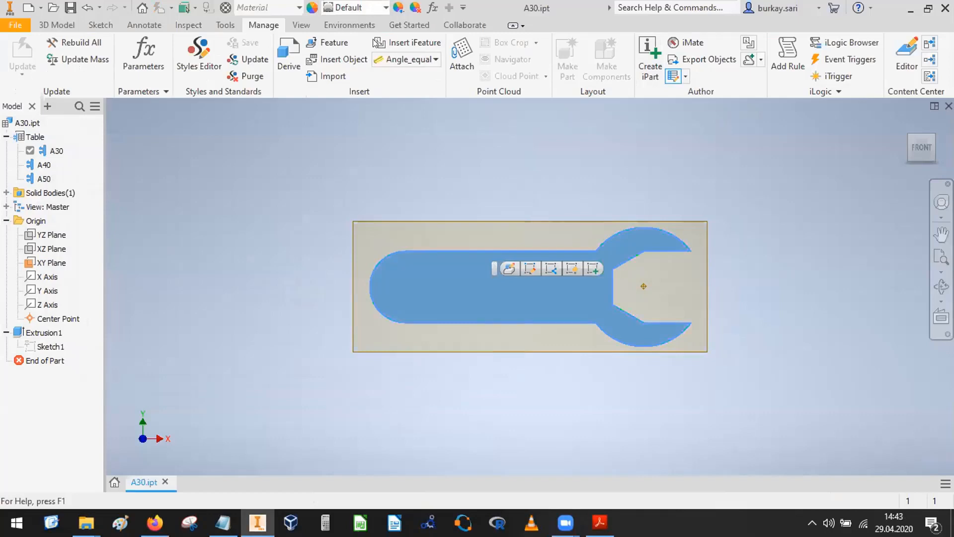
{"action": "left_click", "coordinate": [385, 8]}
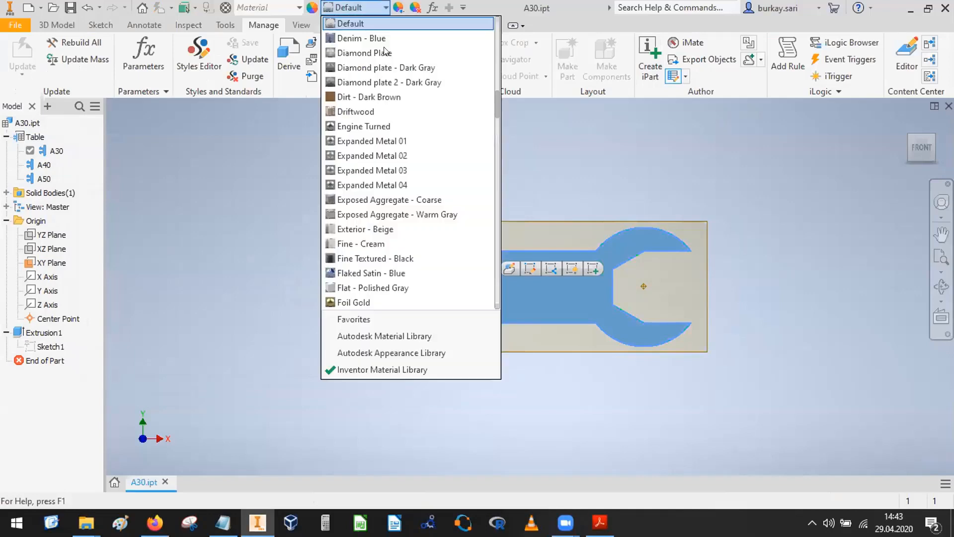
{"action": "key", "text": "r"}
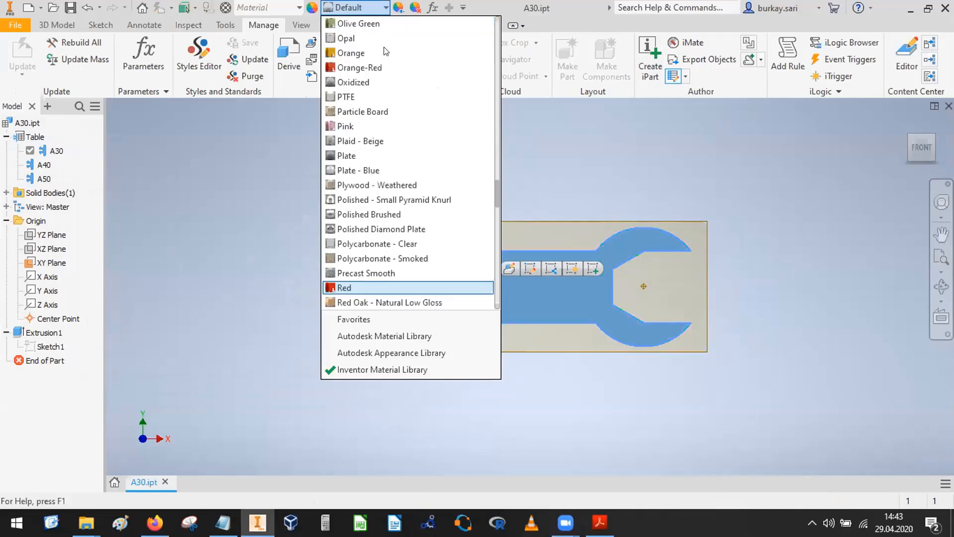
{"action": "key", "text": "Return"}
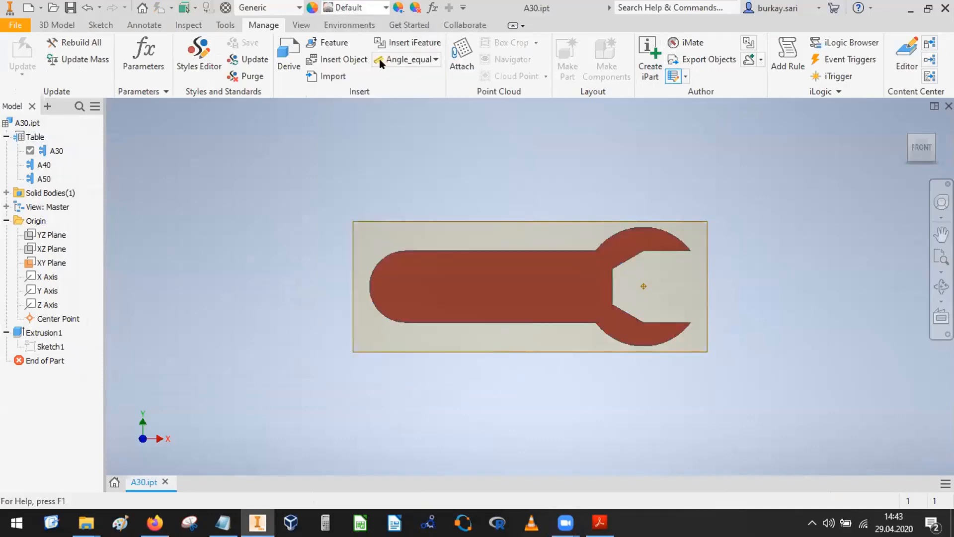
{"action": "left_click", "coordinate": [386, 8]}
{"action": "left_click", "coordinate": [577, 168]}
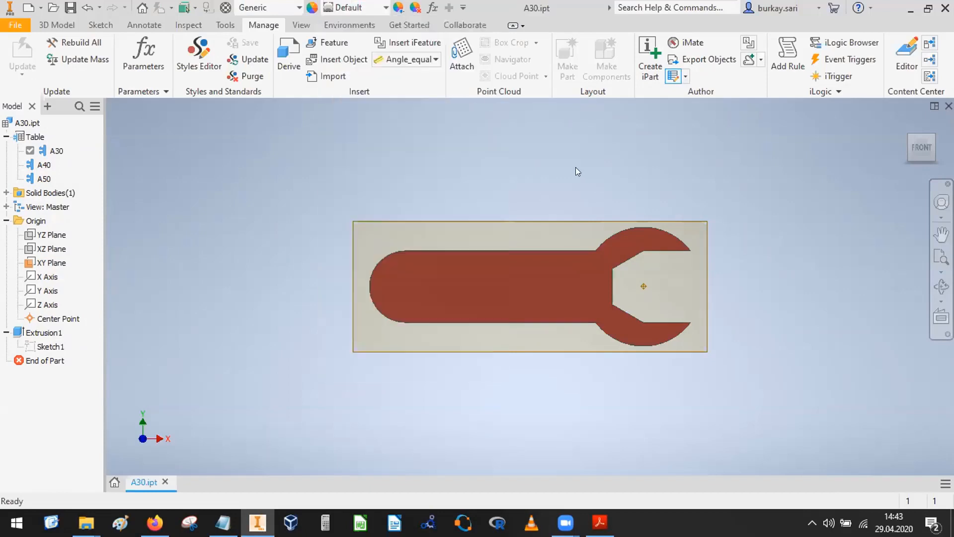
{"action": "left_click", "coordinate": [519, 281]}
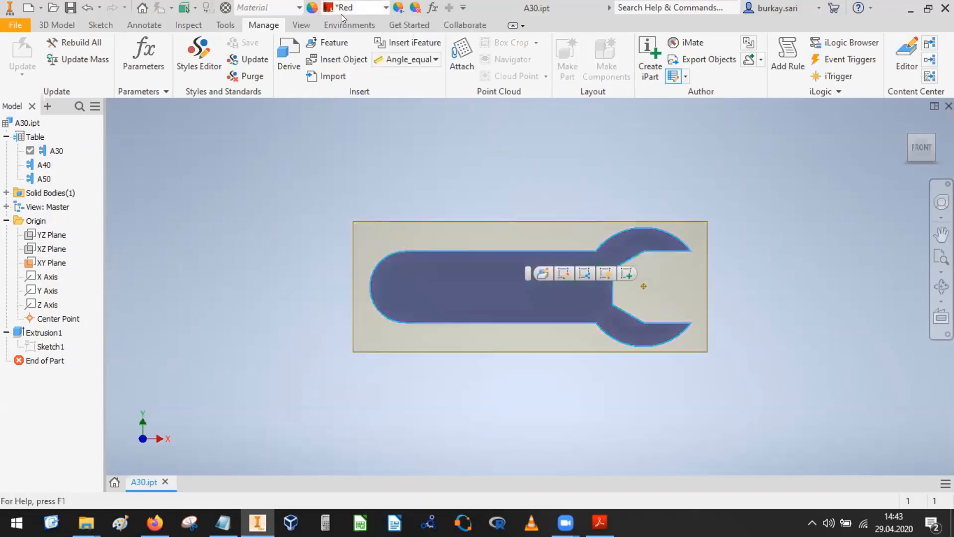
{"action": "left_click", "coordinate": [356, 156]}
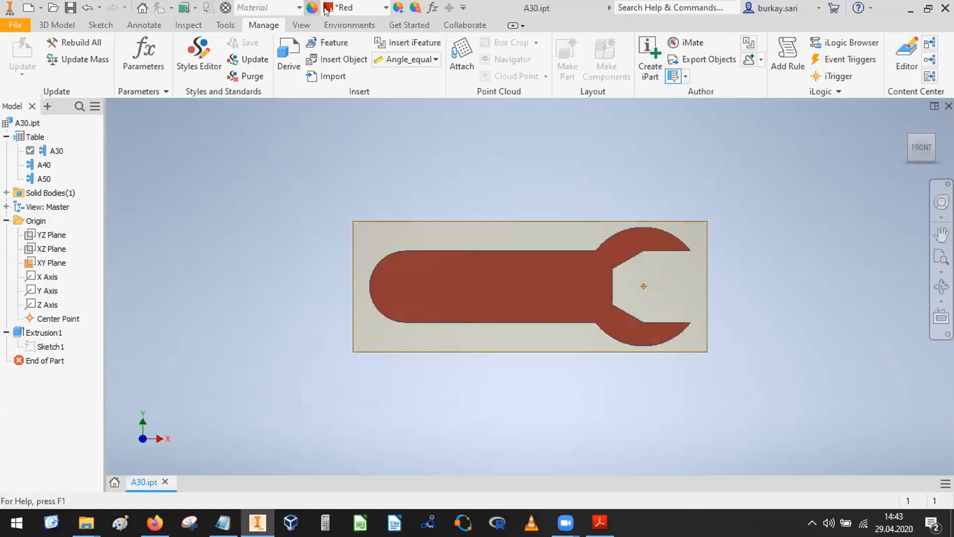
Reopen the iPart table for editing and add a custom column named Renk
{"action": "right_click", "coordinate": [29, 132]}
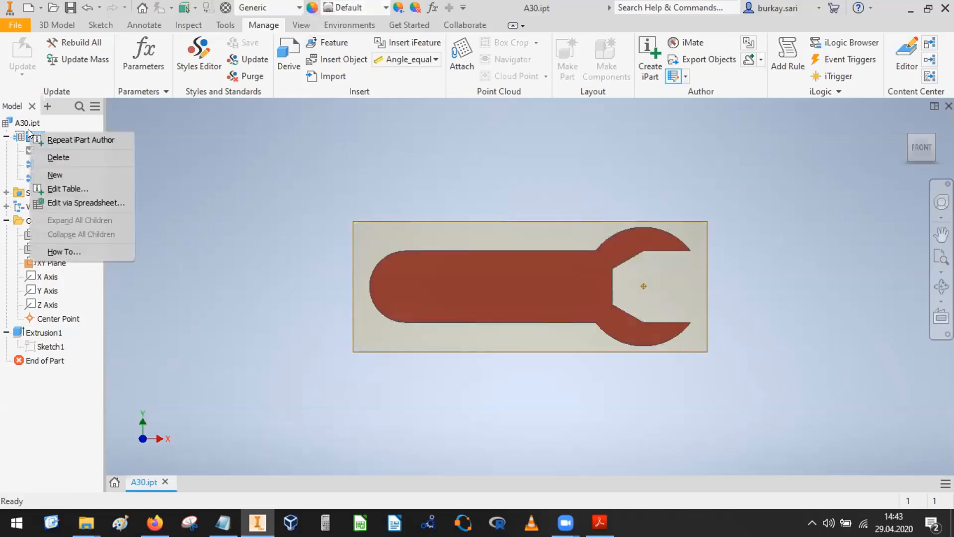
{"action": "left_click", "coordinate": [58, 188]}
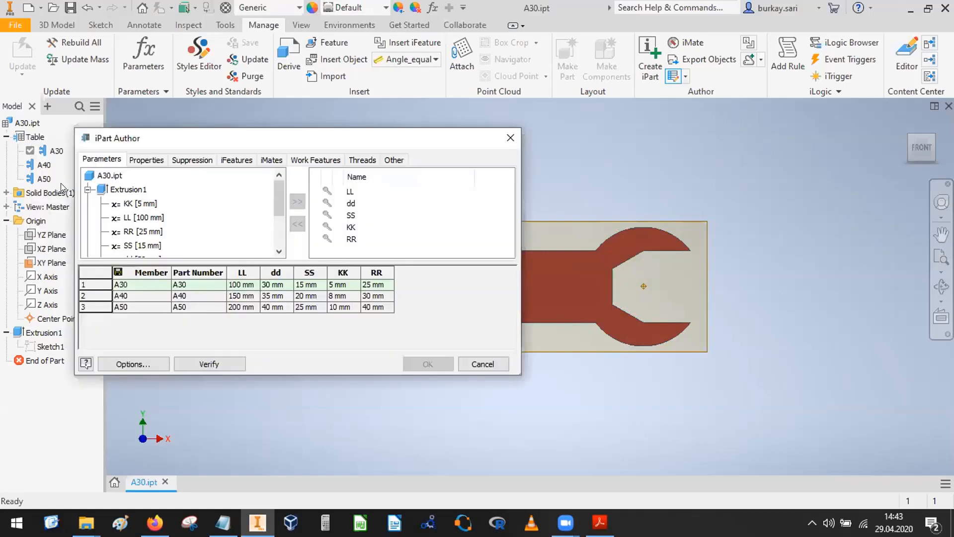
{"action": "left_click", "coordinate": [396, 160]}
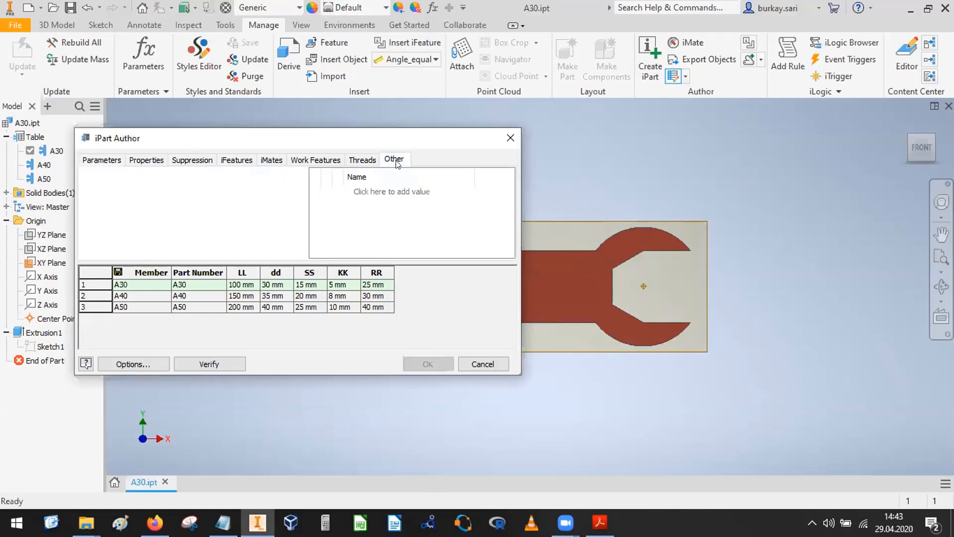
{"action": "left_click", "coordinate": [374, 192]}
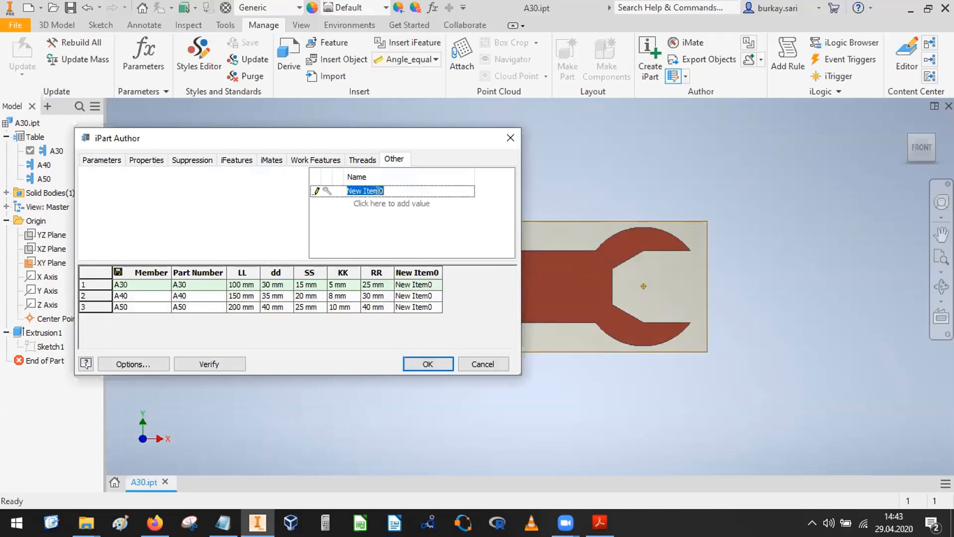
{"action": "type", "text": "Renk"}
{"action": "key", "text": "Return"}
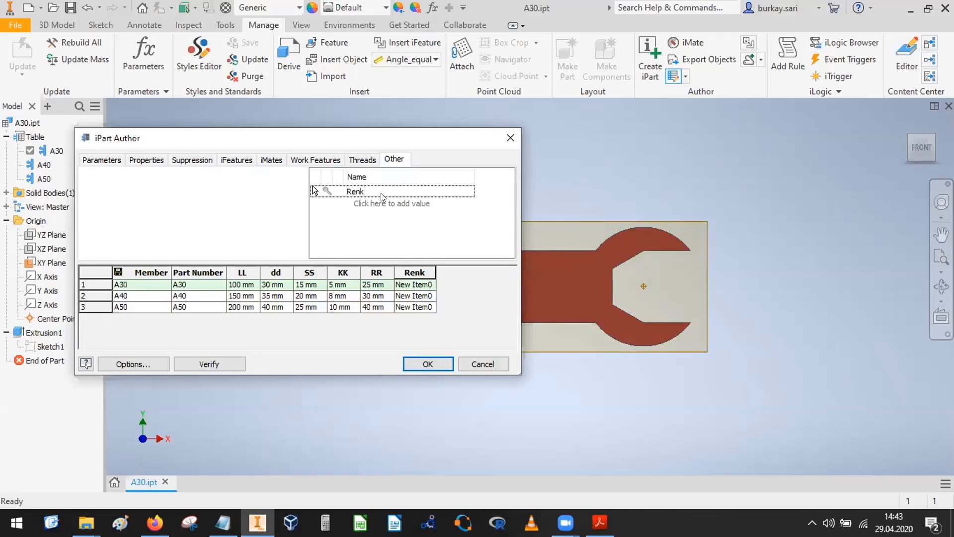
Designate the Renk column of the iPart table as the appearance column
{"action": "left_click", "coordinate": [410, 268]}
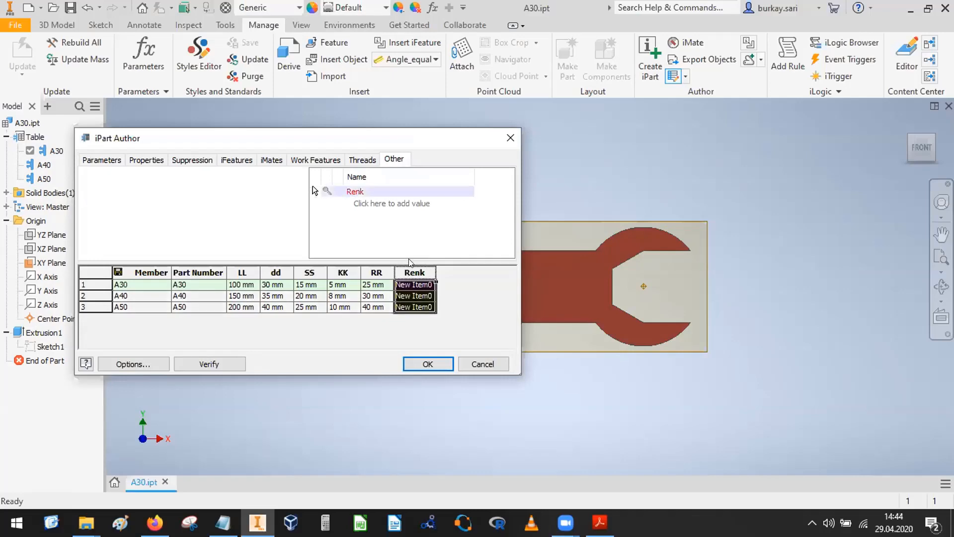
{"action": "right_click", "coordinate": [418, 276]}
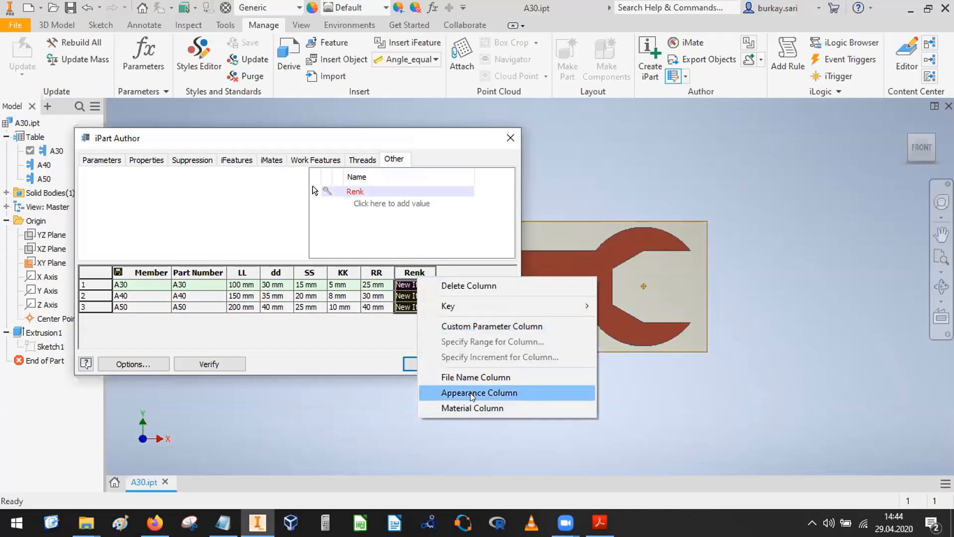
{"action": "left_click", "coordinate": [409, 272]}
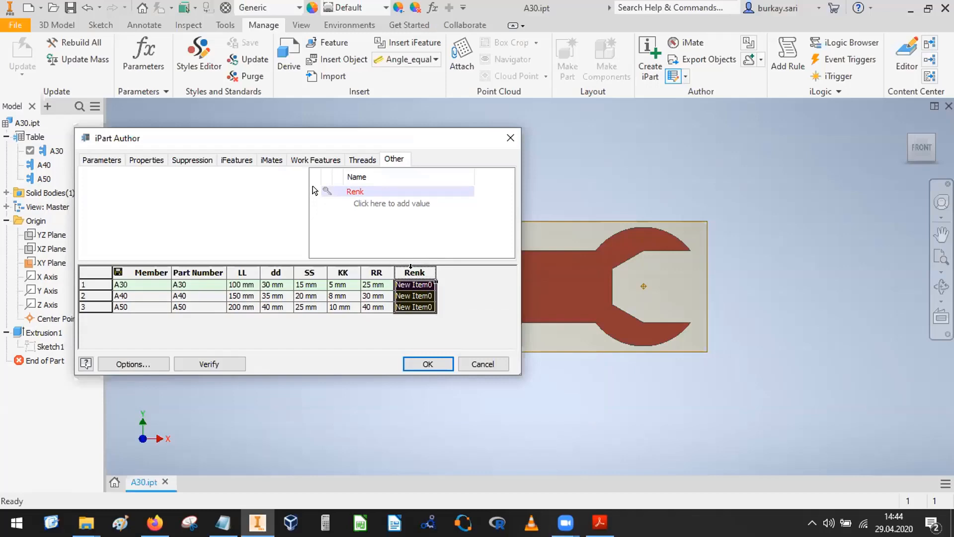
{"action": "right_click", "coordinate": [417, 274]}
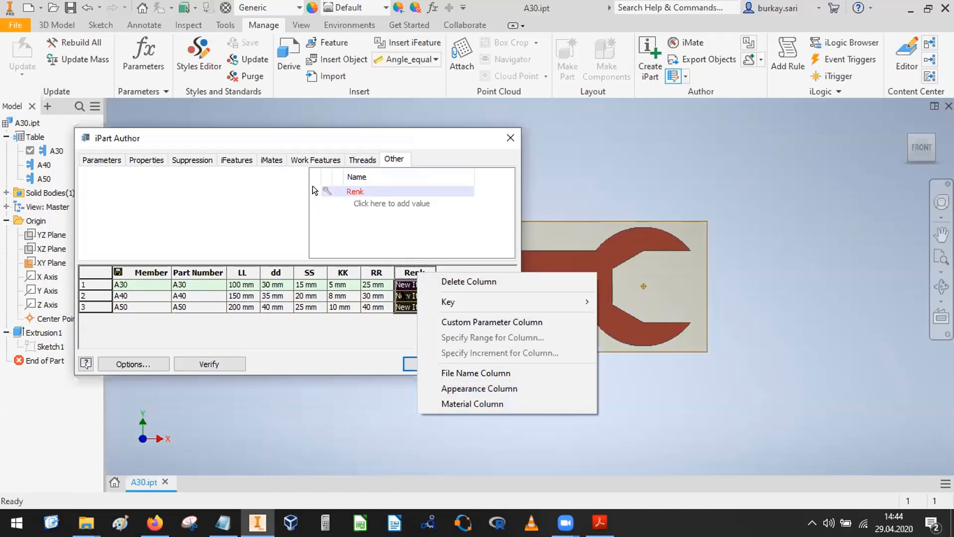
{"action": "left_click", "coordinate": [464, 388]}
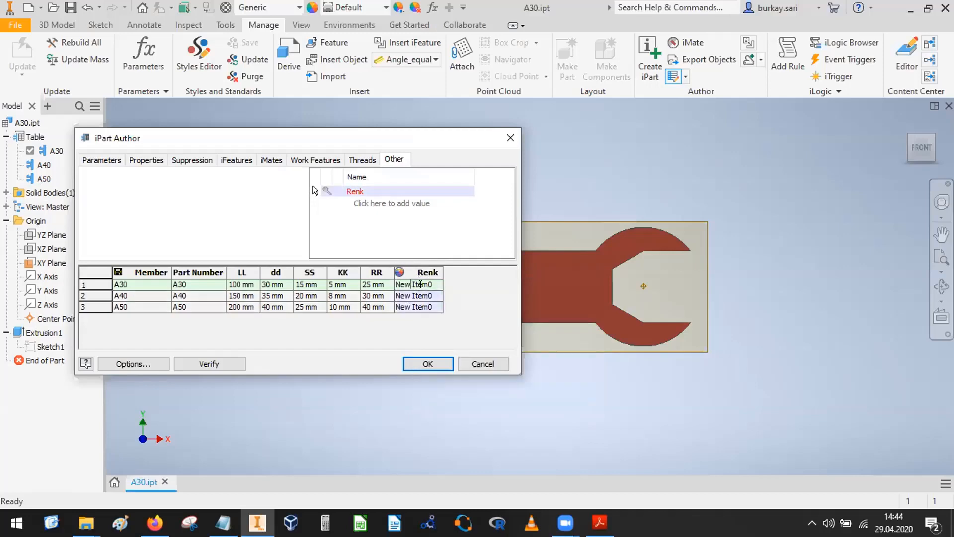
Set the Renk values to Red for A30, Pink for A40 and White for A50
{"action": "left_click_drag", "start_coordinate": [433, 281], "coordinate": [380, 281]}
{"action": "type", "text": "Red"}
{"action": "left_click", "coordinate": [411, 295]}
{"action": "double_click", "coordinate": [423, 291]}
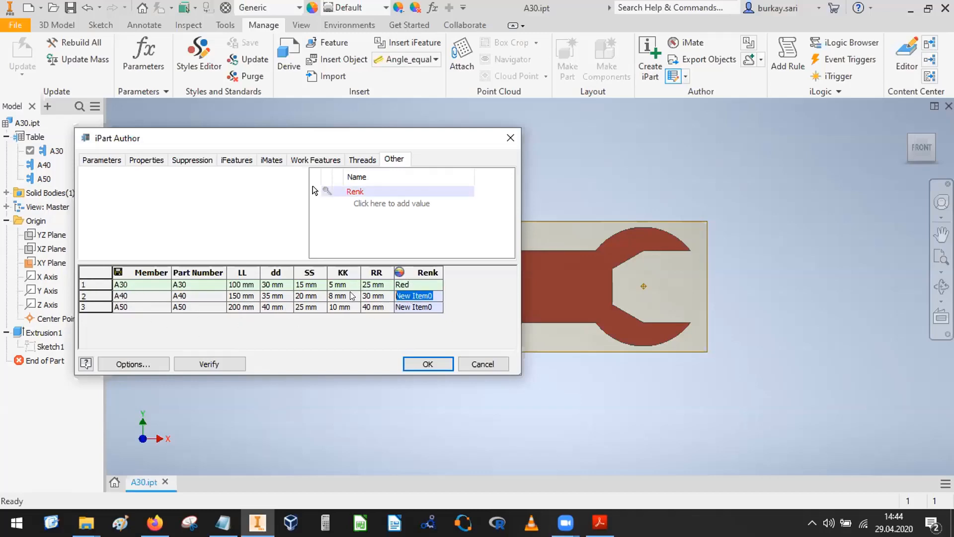
{"action": "type", "text": "Pink"}
{"action": "key", "text": "Return"}
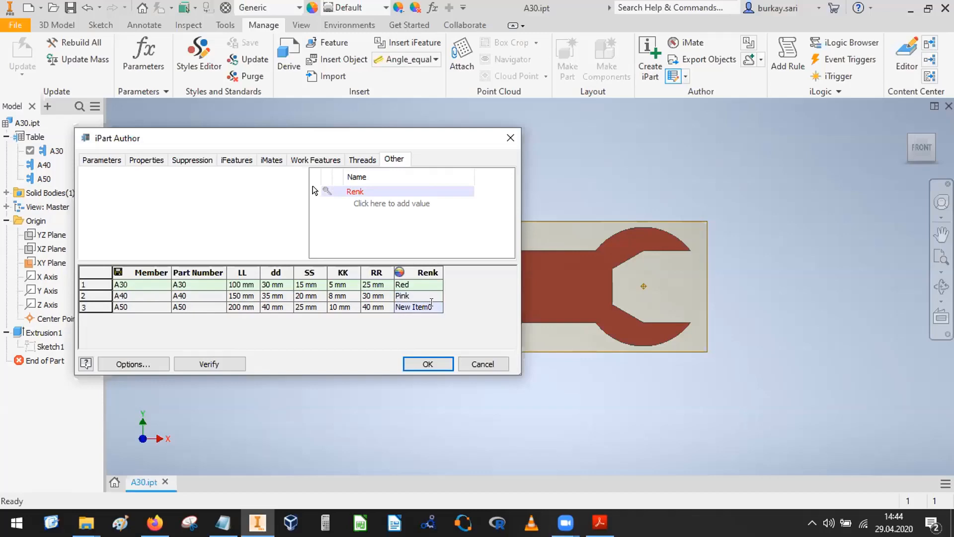
{"action": "double_click", "coordinate": [422, 306]}
{"action": "type", "text": "White"}
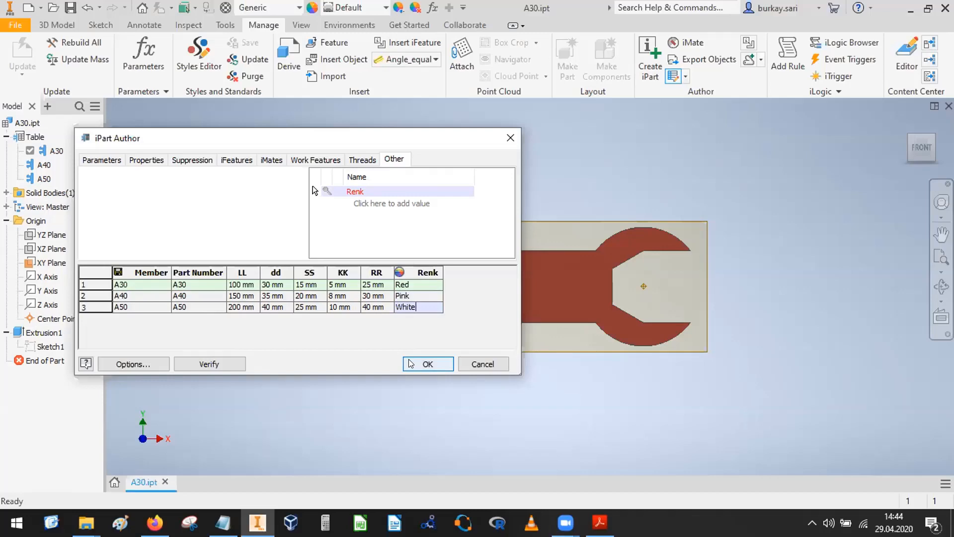
Verify the iPart table with White and with White12 as A50's colour, then restore White and apply the table
{"action": "left_click", "coordinate": [206, 361]}
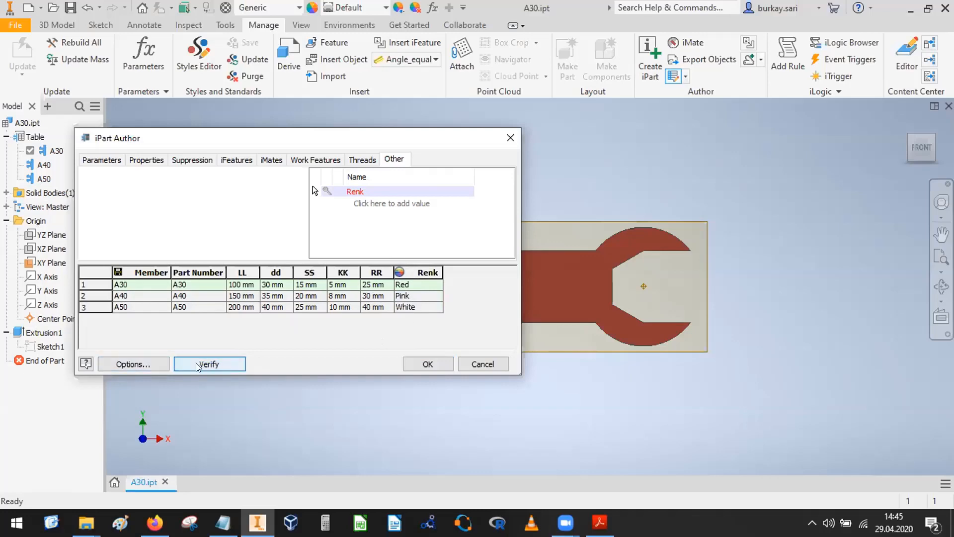
{"action": "left_click", "coordinate": [419, 302]}
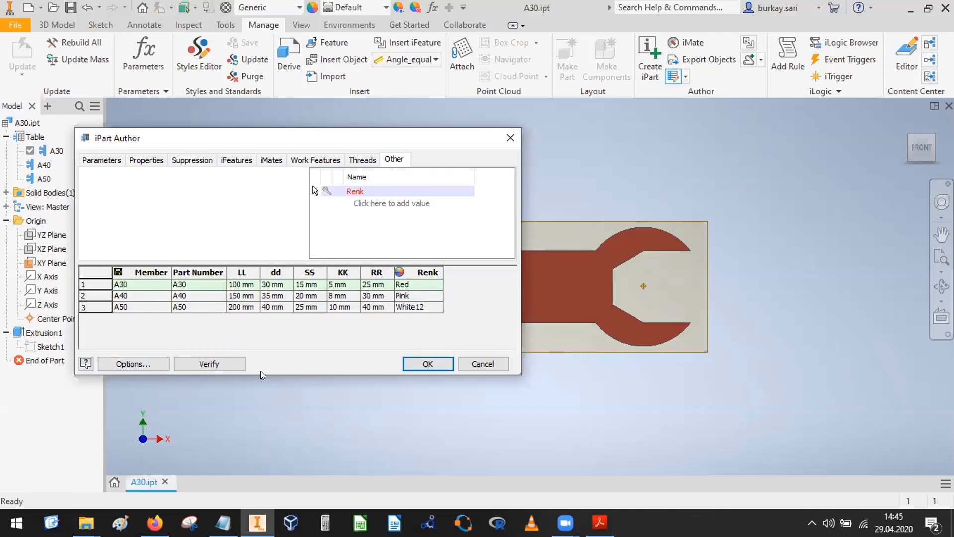
{"action": "left_click", "coordinate": [229, 360]}
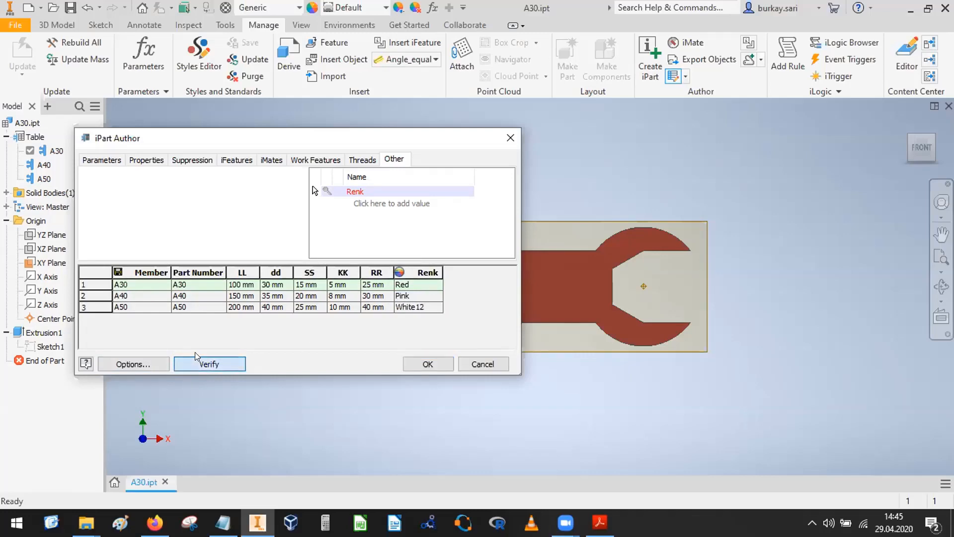
{"action": "left_click", "coordinate": [422, 306]}
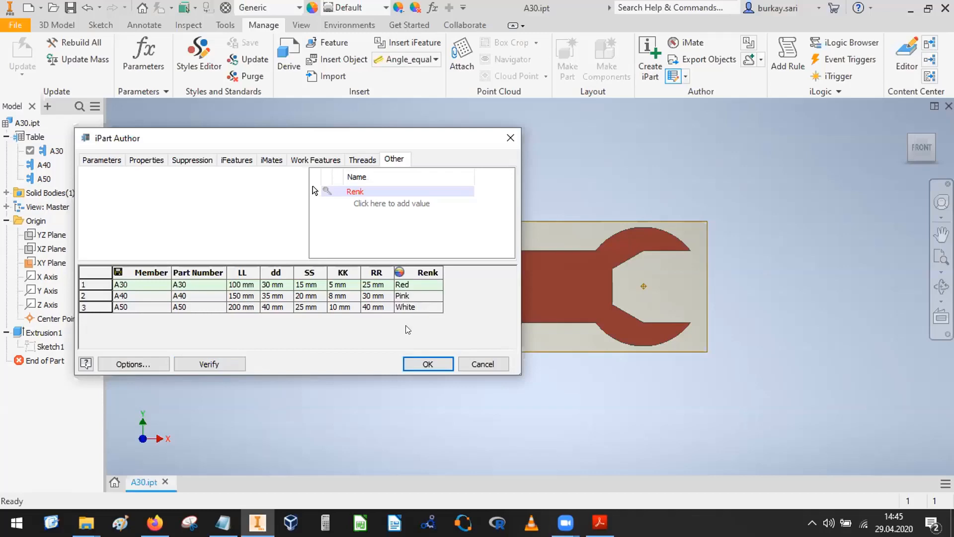
{"action": "left_click", "coordinate": [422, 362]}
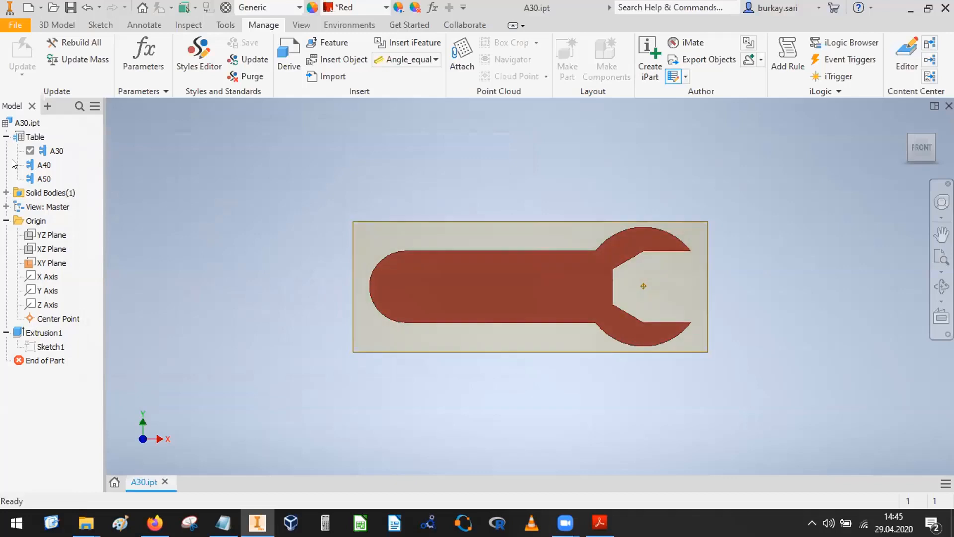
Activate member A40 and inspect its Pink appearance in an isometric view
{"action": "double_click", "coordinate": [44, 164]}
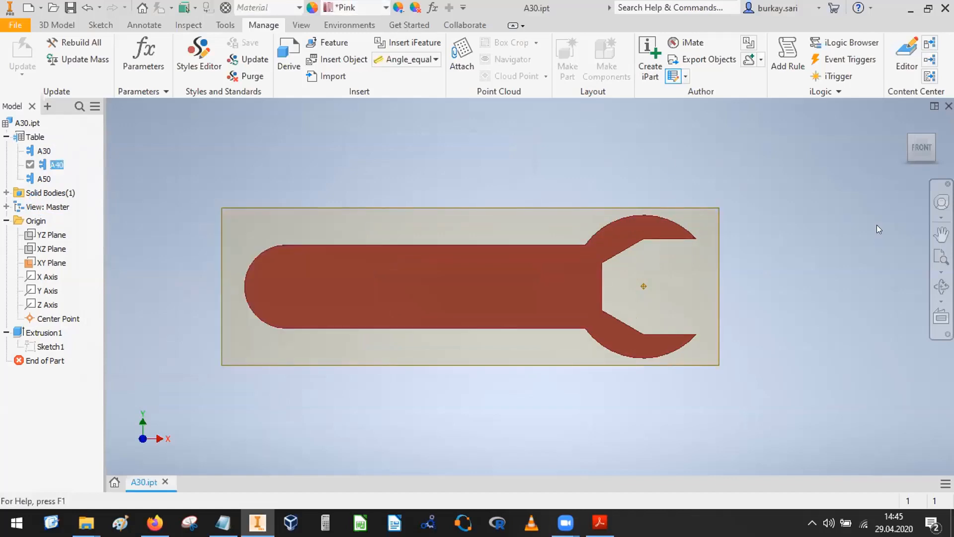
{"action": "left_click", "coordinate": [941, 234]}
{"action": "left_click", "coordinate": [930, 138]}
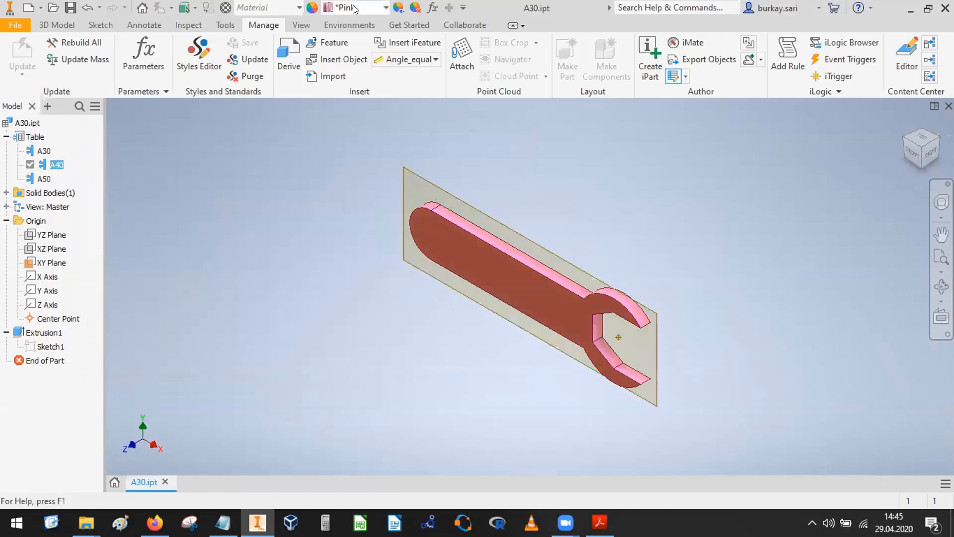
{"action": "left_click", "coordinate": [331, 9]}
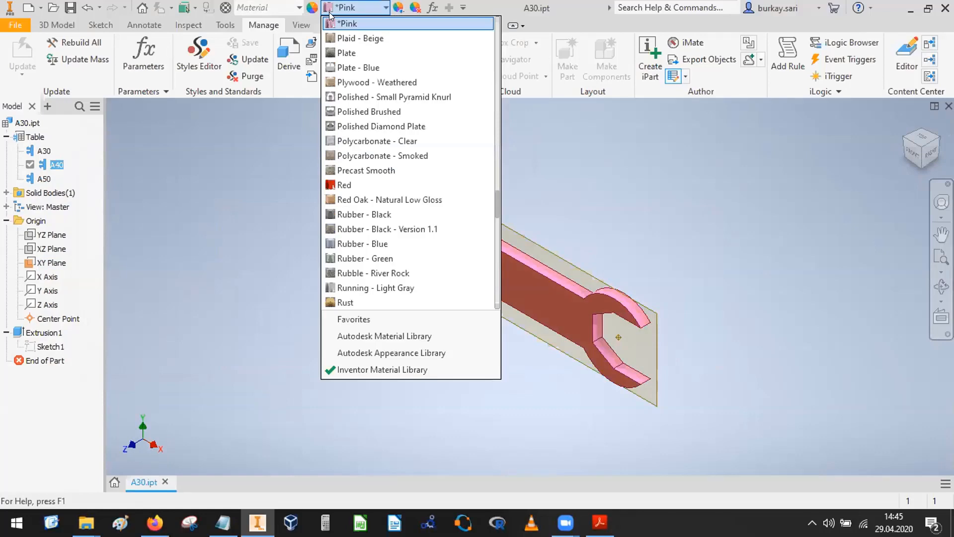
{"action": "left_click", "coordinate": [178, 193]}
Activate members A50 and A30 in turn, return to A50, and inspect the wrench's front and back faces
{"action": "left_click", "coordinate": [44, 178]}
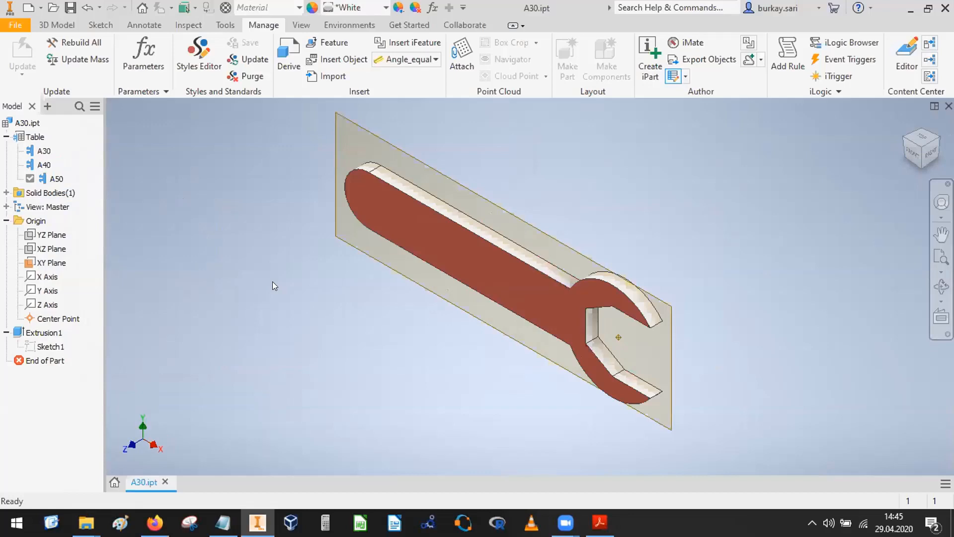
{"action": "double_click", "coordinate": [42, 150]}
{"action": "double_click", "coordinate": [41, 178]}
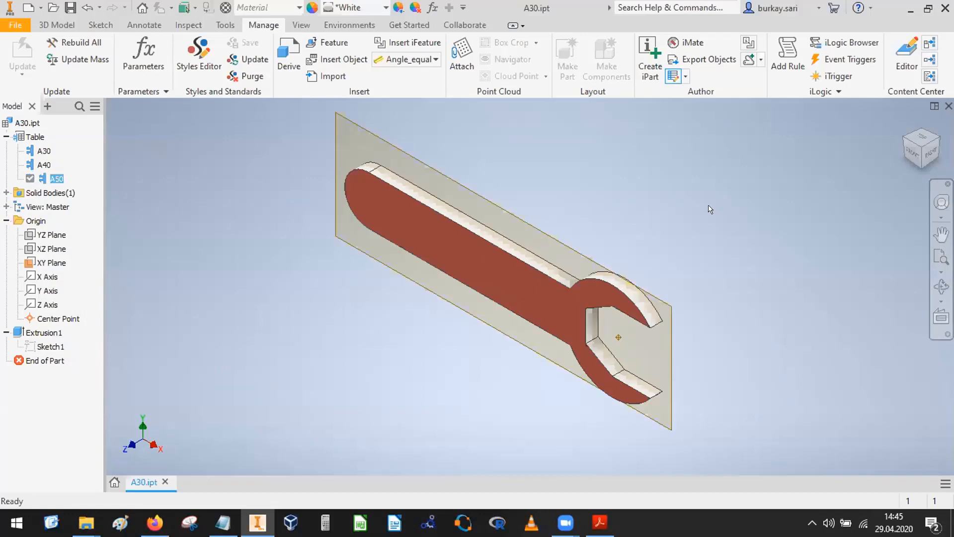
{"action": "left_click", "coordinate": [899, 138]}
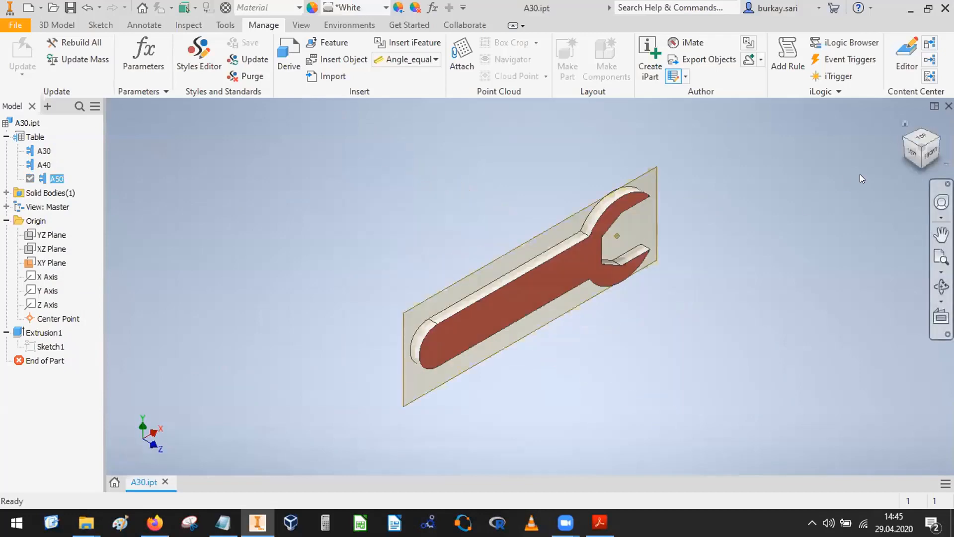
{"action": "left_click", "coordinate": [900, 138]}
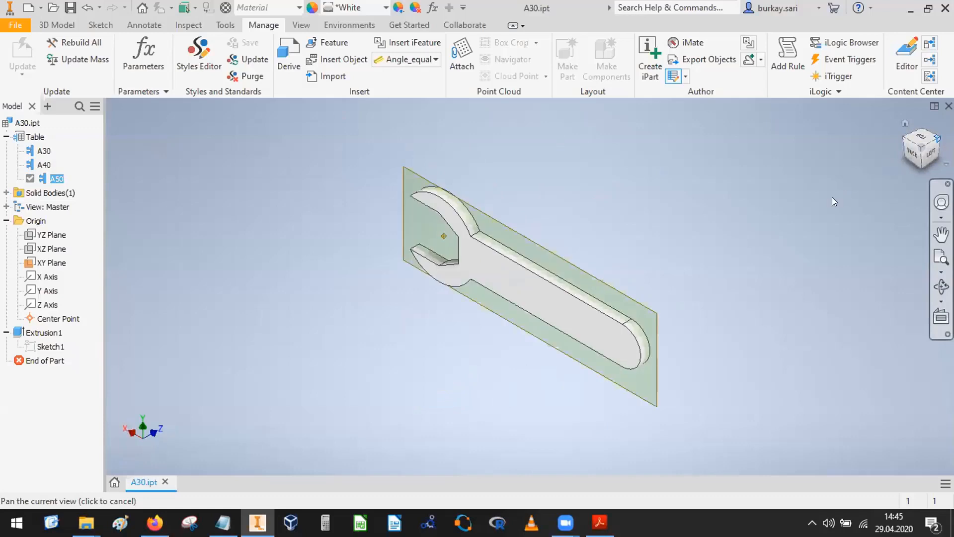
Change the appearance of the wrench's front face from the face override to Default
{"action": "left_click", "coordinate": [550, 285]}
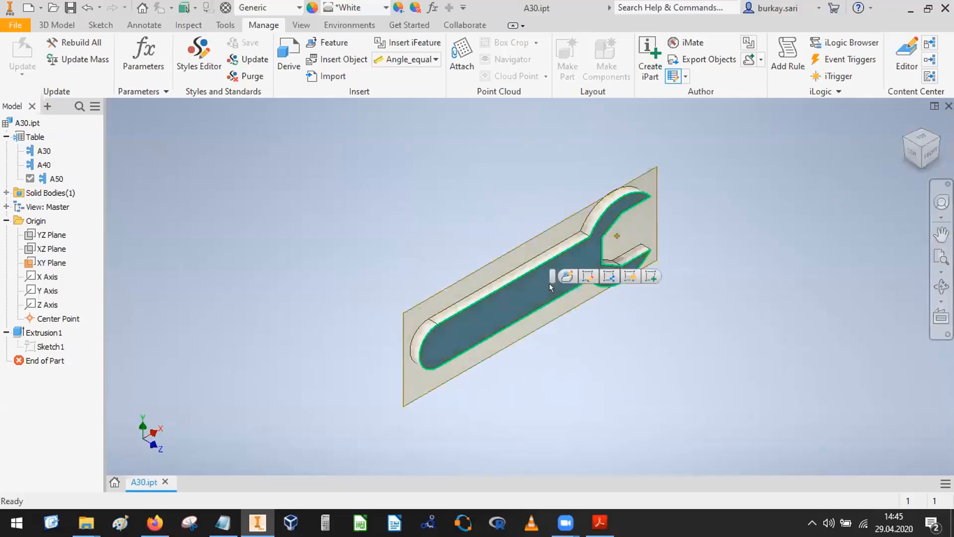
{"action": "left_click", "coordinate": [350, 8]}
{"action": "key", "text": "w"}
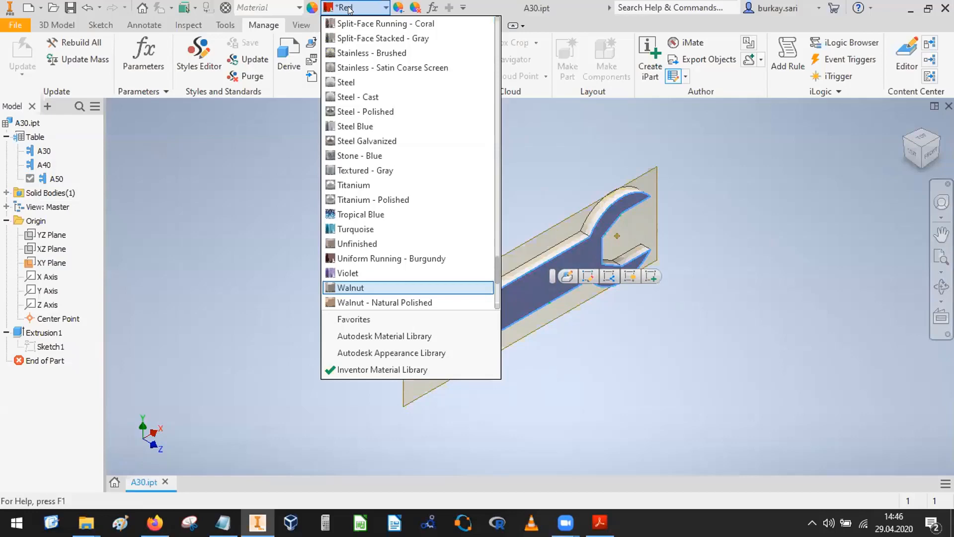
{"action": "key", "text": "h"}
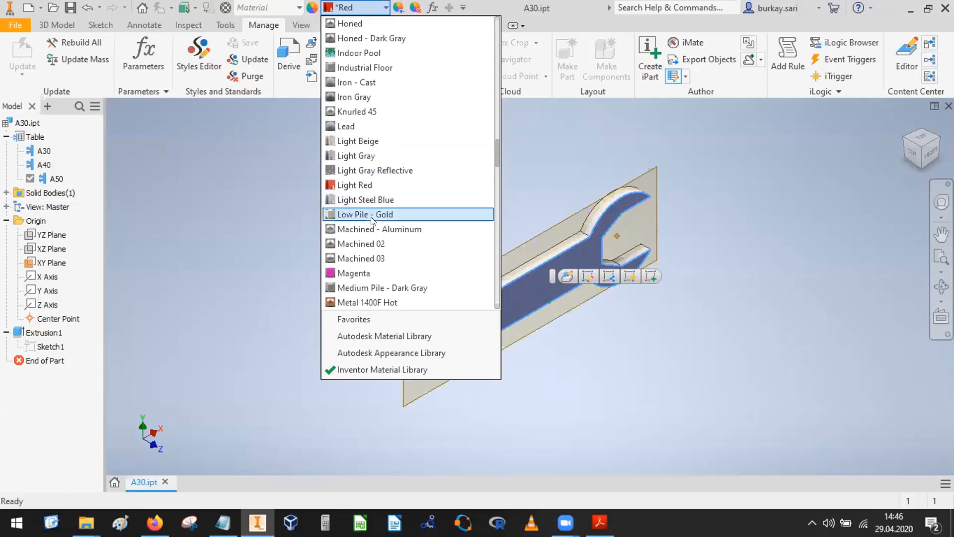
{"action": "scroll", "coordinate": [372, 238], "scroll_direction": "down", "scroll_amount": 1}
{"action": "scroll", "coordinate": [373, 249], "scroll_direction": "down", "scroll_amount": 14}
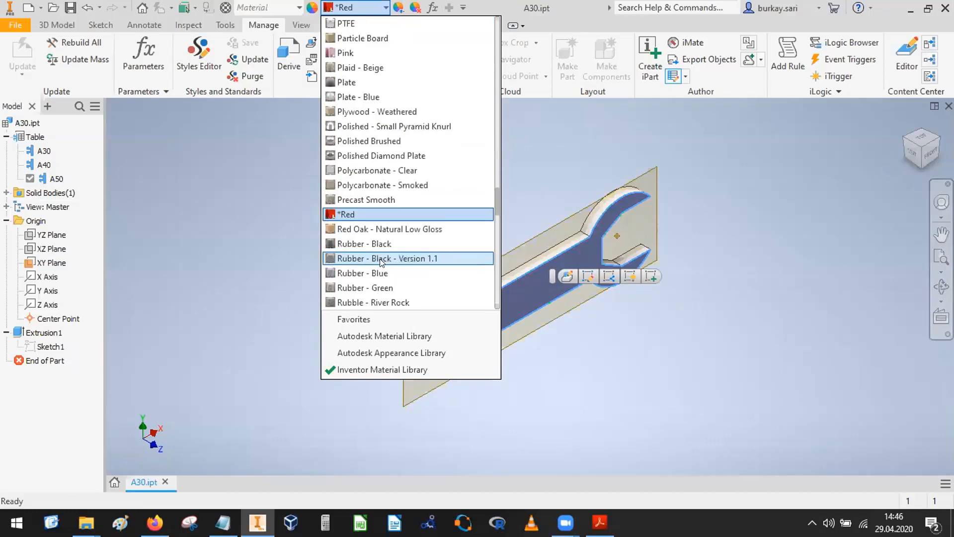
{"action": "scroll", "coordinate": [380, 263], "scroll_direction": "down", "scroll_amount": 4}
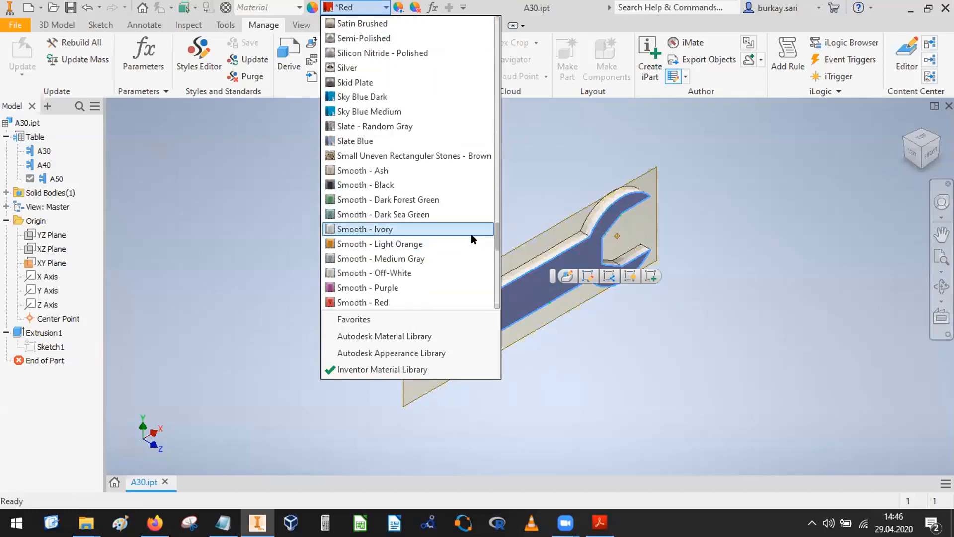
{"action": "left_click", "coordinate": [363, 81]}
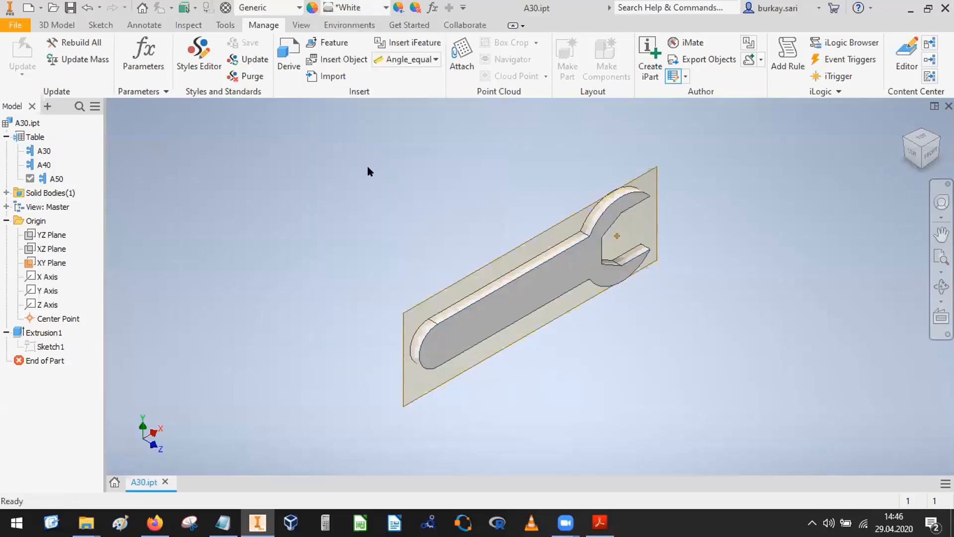
Activate member A40 and reapply the Default appearance to its front face
{"action": "double_click", "coordinate": [40, 165]}
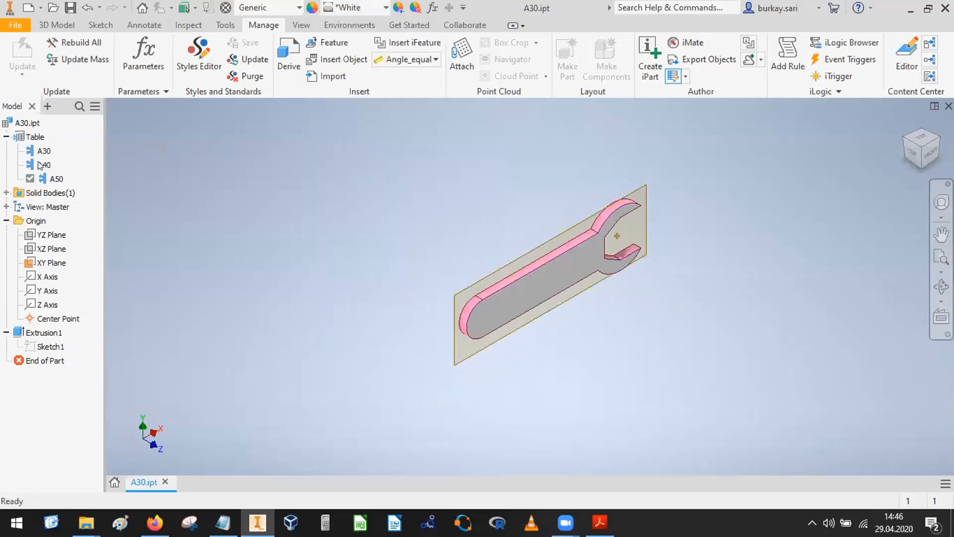
{"action": "left_click", "coordinate": [543, 284]}
{"action": "left_click", "coordinate": [352, 8]}
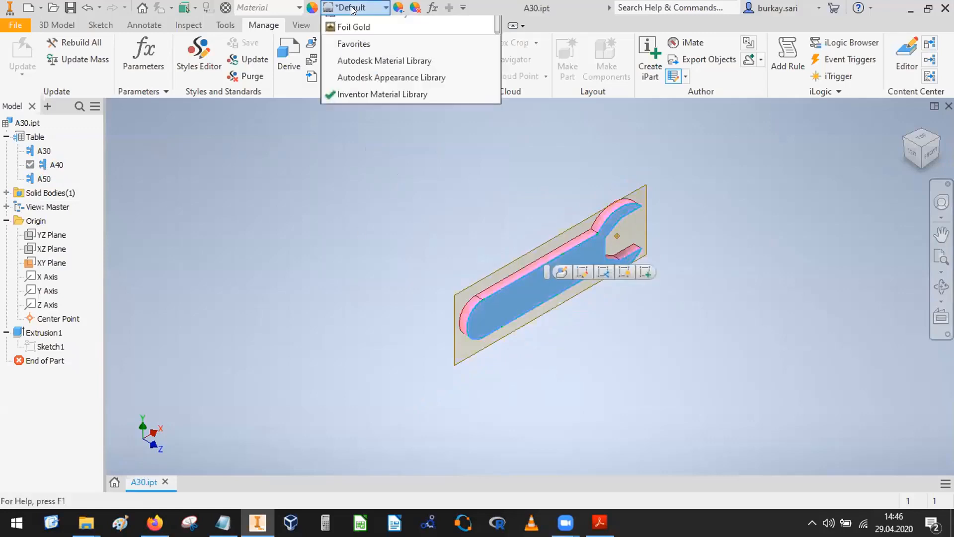
{"action": "left_click", "coordinate": [362, 82]}
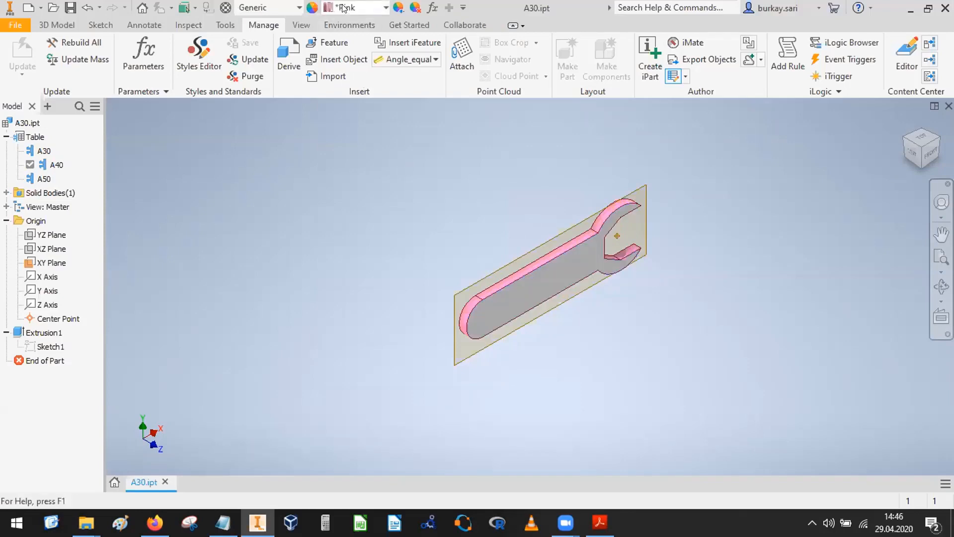
Activate member A30 and browse the appearances available for the whole part
{"action": "double_click", "coordinate": [55, 151]}
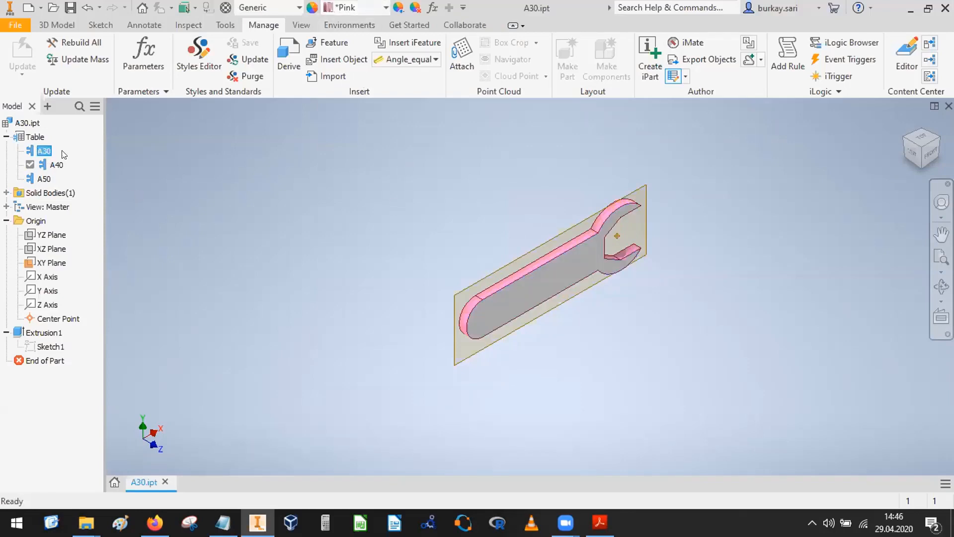
{"action": "left_click", "coordinate": [409, 225]}
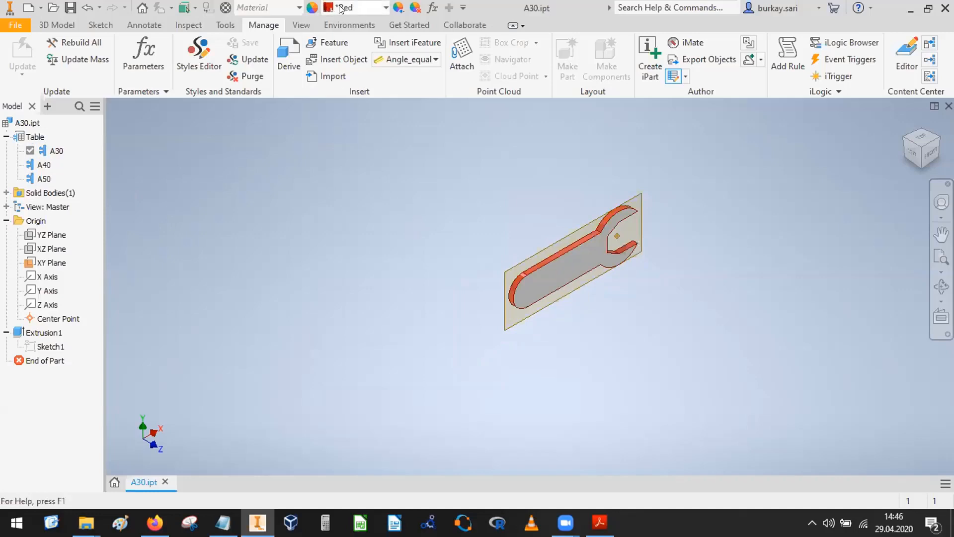
{"action": "left_click", "coordinate": [370, 7]}
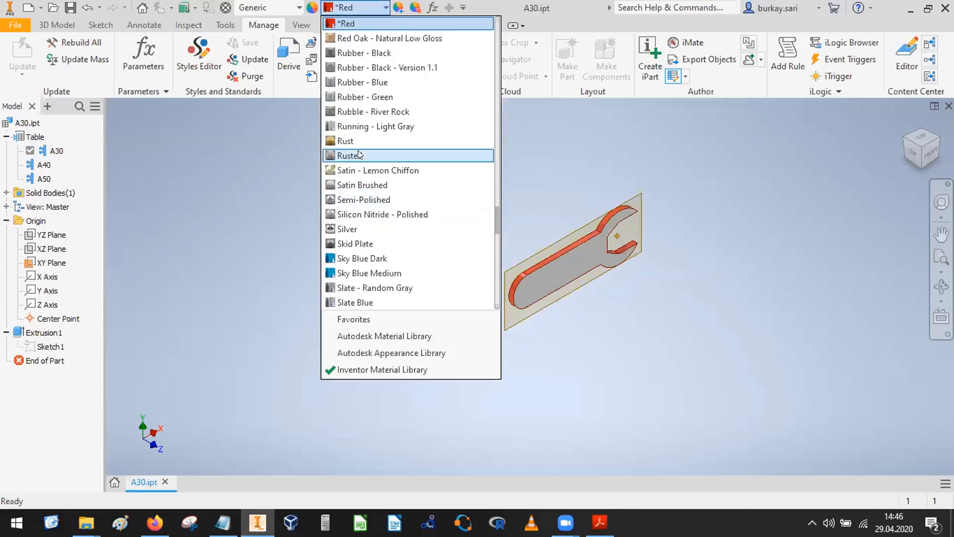
{"action": "scroll", "coordinate": [359, 150], "scroll_direction": "up", "scroll_amount": 20}
Reapply the Default appearance to the front face of member A30
{"action": "left_click", "coordinate": [563, 274]}
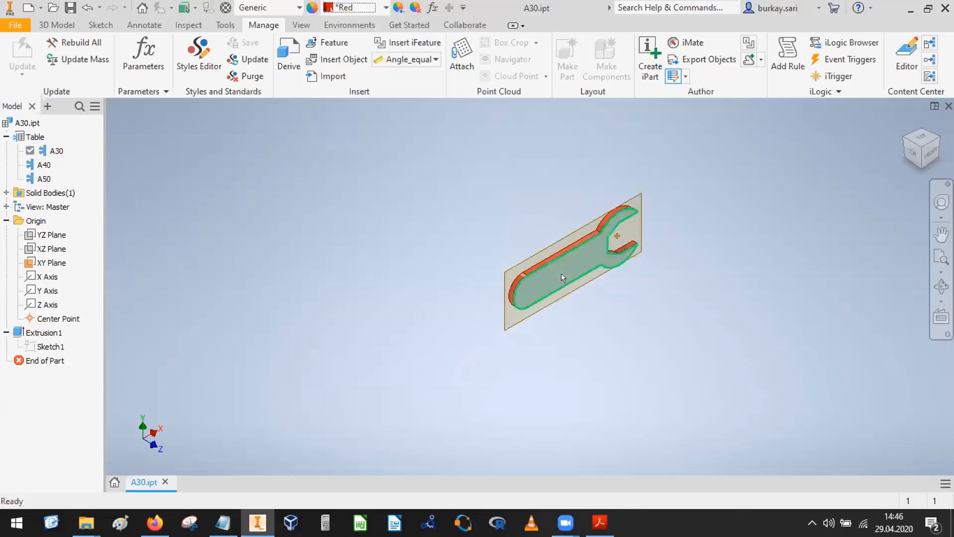
{"action": "left_click", "coordinate": [560, 274]}
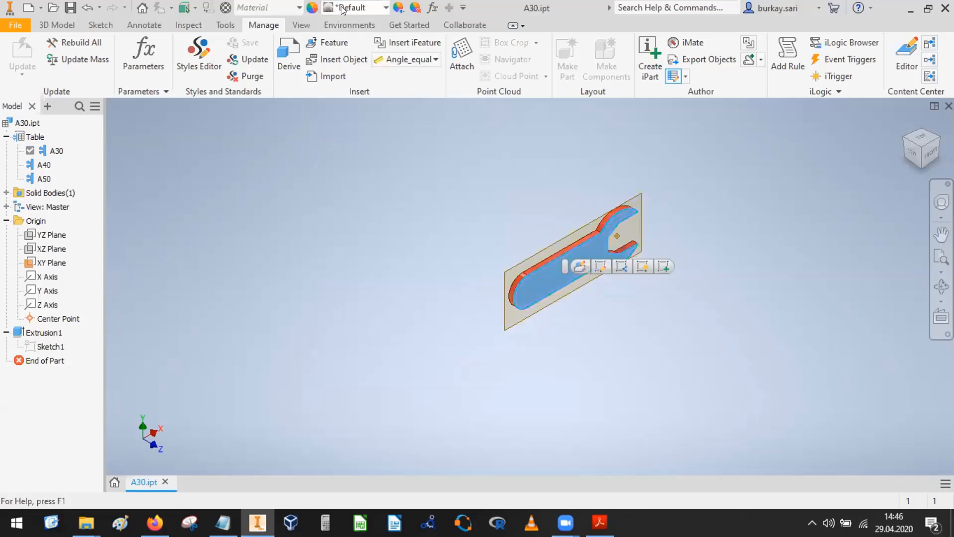
{"action": "left_click", "coordinate": [342, 9]}
{"action": "scroll", "coordinate": [360, 55], "scroll_direction": "up", "scroll_amount": 2}
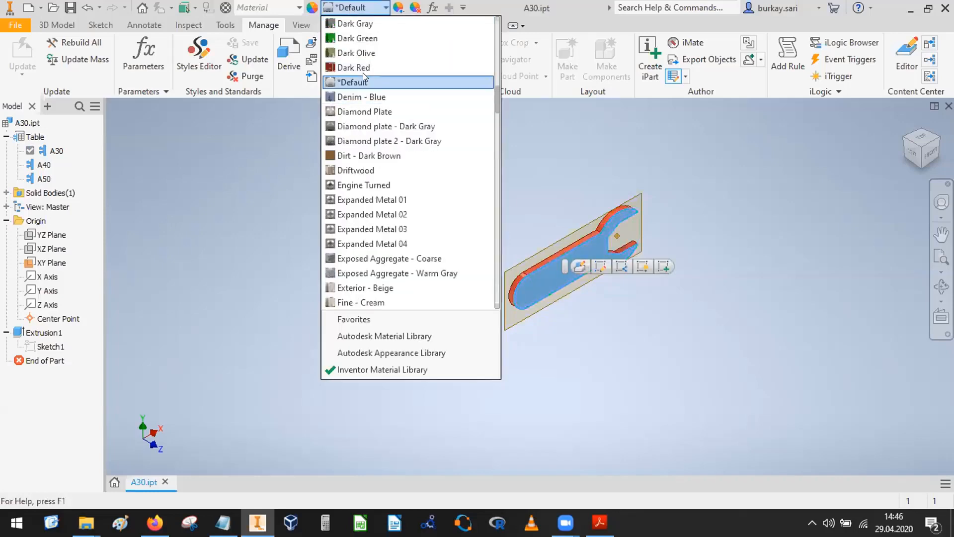
{"action": "left_click", "coordinate": [363, 80]}
{"action": "left_click", "coordinate": [392, 197]}
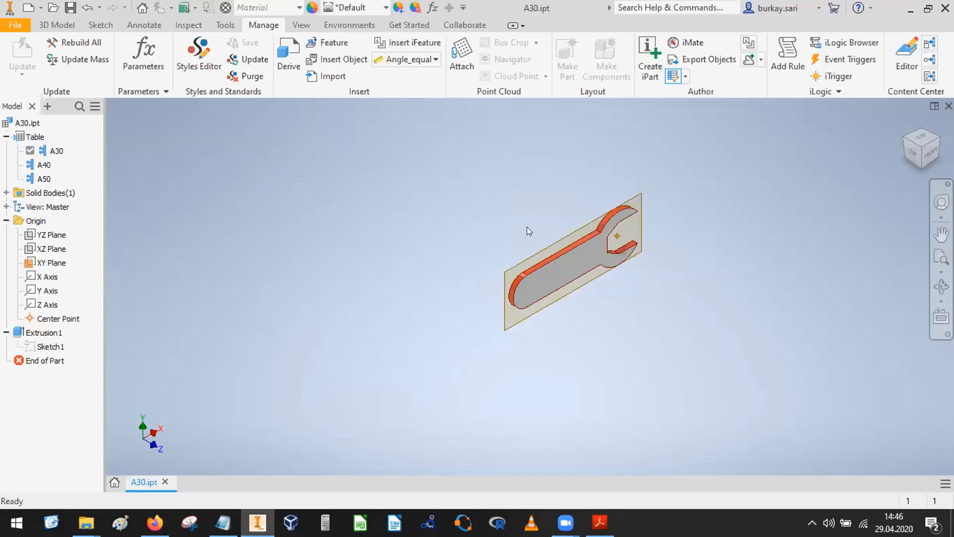
Activate member A40 and check the appearance assigned to its front face
{"action": "double_click", "coordinate": [35, 162]}
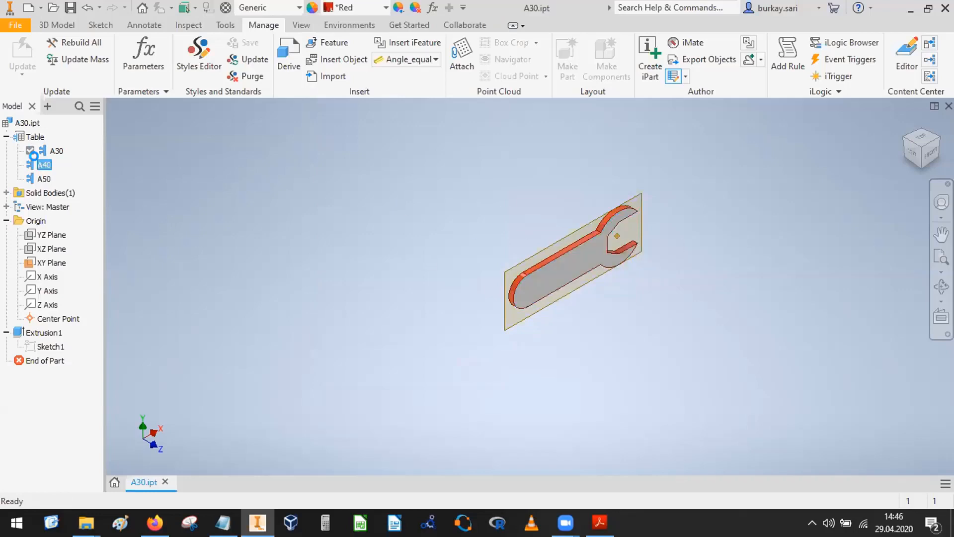
{"action": "left_click", "coordinate": [538, 286]}
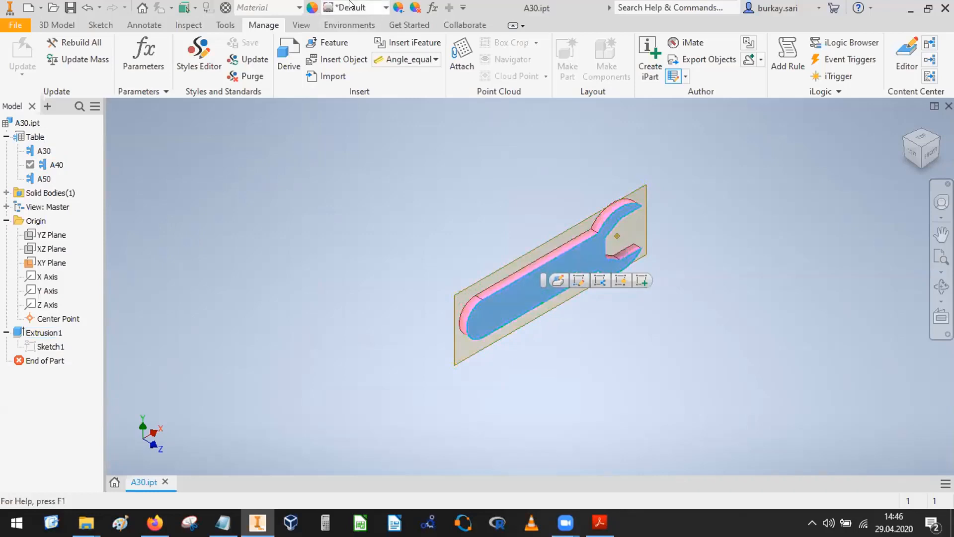
{"action": "left_click", "coordinate": [420, 278]}
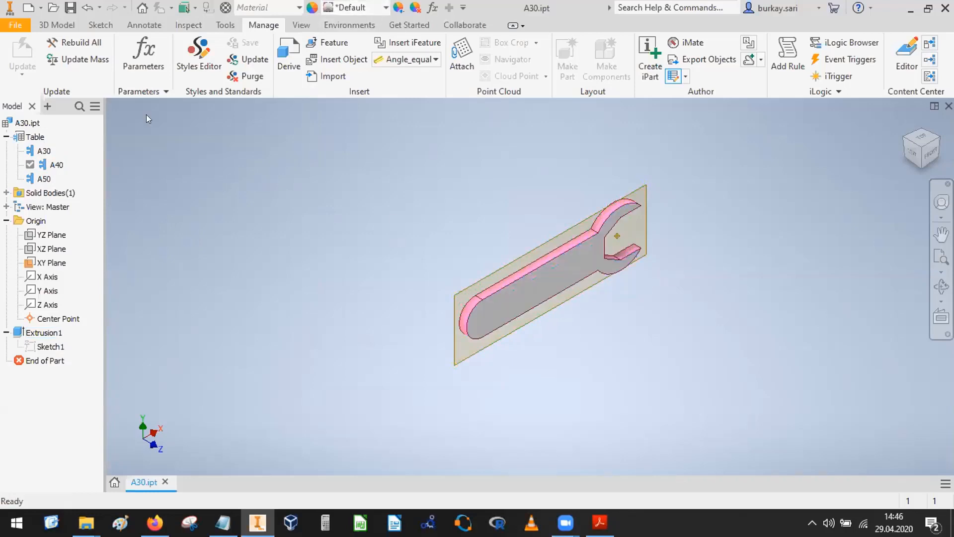
Change the overall appearance of the active A40 wrench to Plaid - Beige
{"action": "left_click", "coordinate": [45, 151]}
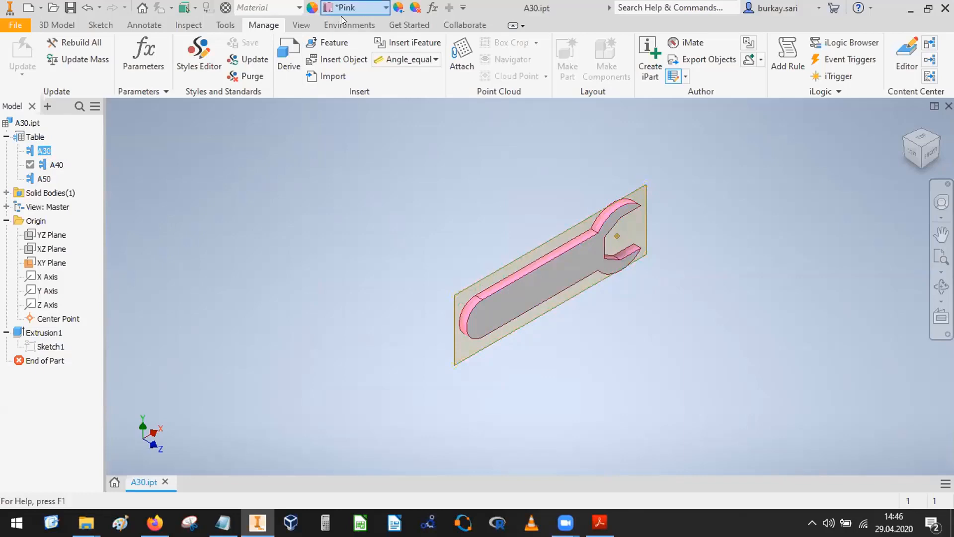
{"action": "left_click", "coordinate": [343, 9]}
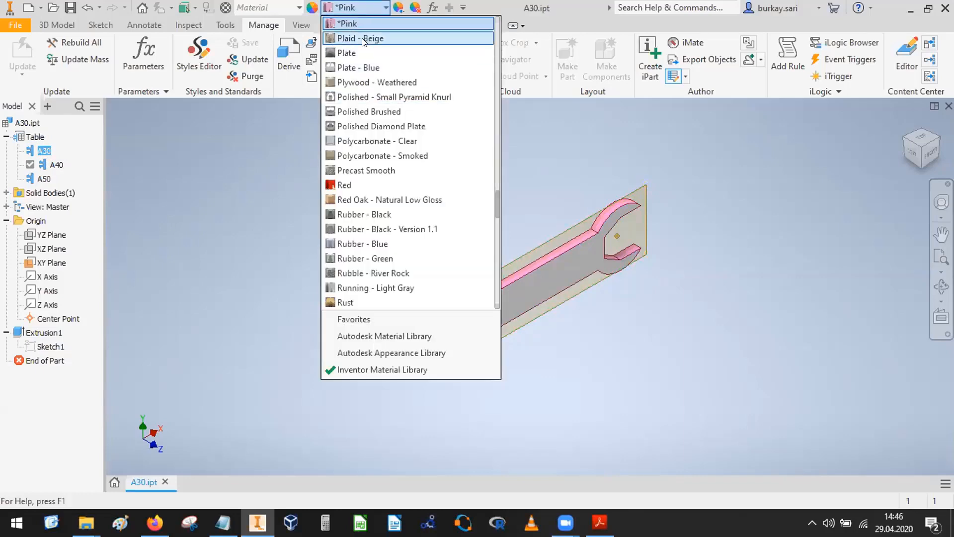
{"action": "left_click", "coordinate": [364, 40]}
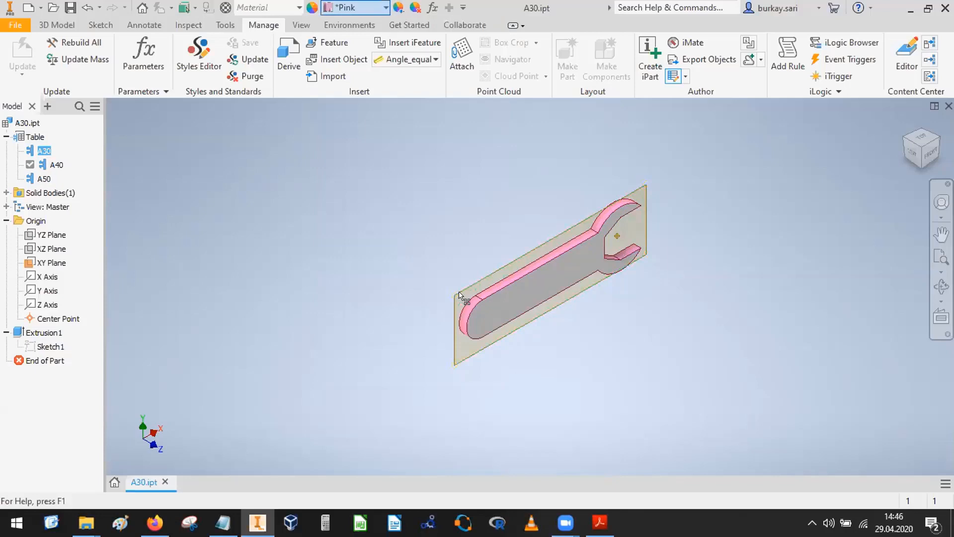
{"action": "left_click", "coordinate": [382, 224]}
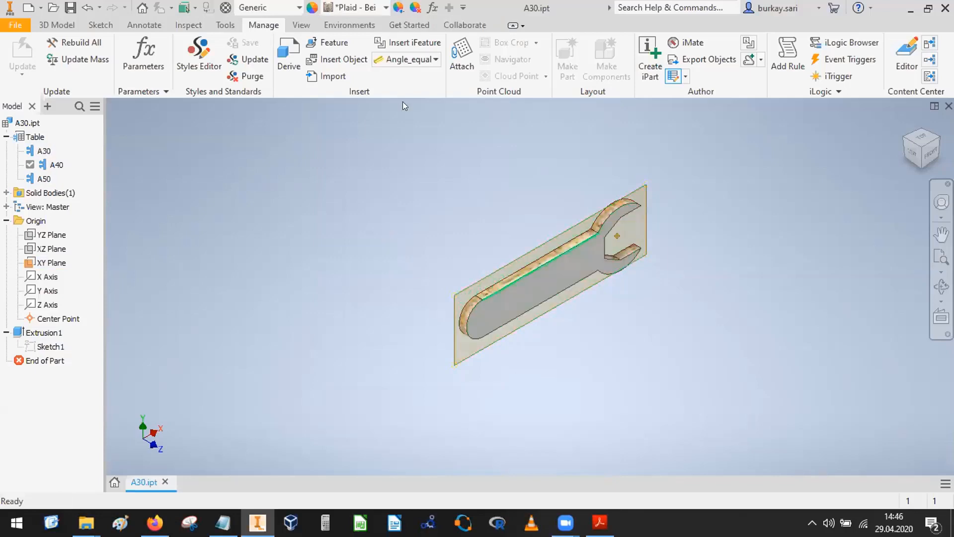
Update the active iPart table row with the Plaid - Beige appearance, check the Renk column, and close the table editor
{"action": "right_click", "coordinate": [33, 137]}
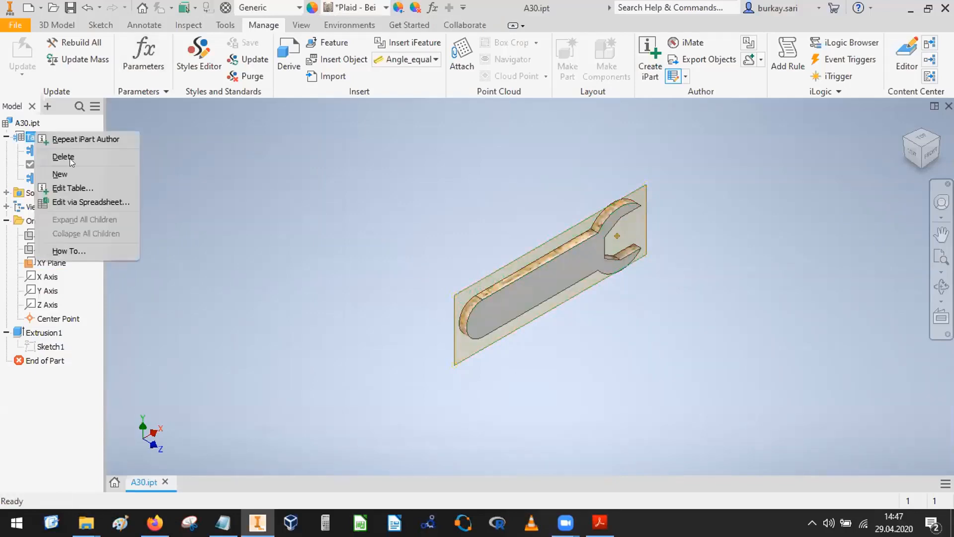
{"action": "left_click", "coordinate": [83, 174]}
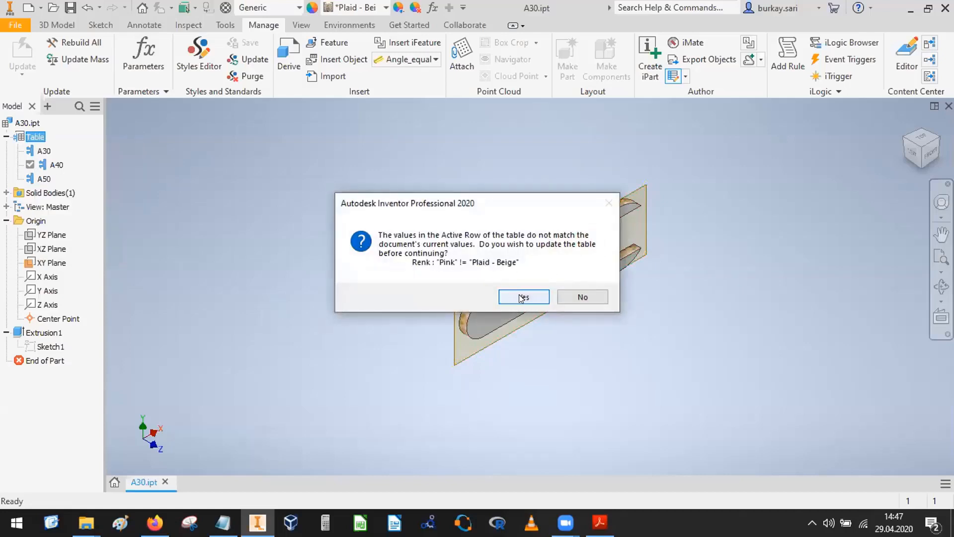
{"action": "left_click", "coordinate": [524, 297]}
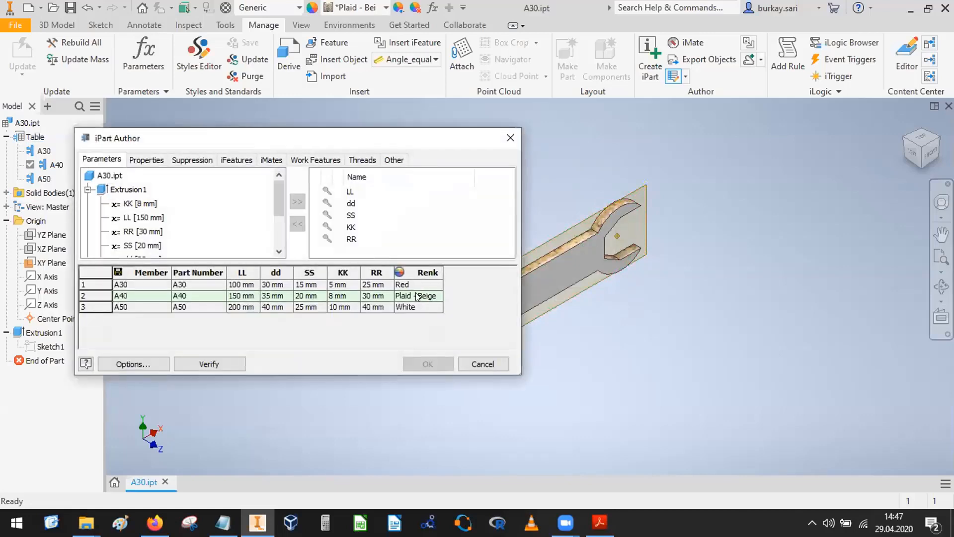
{"action": "left_click", "coordinate": [477, 365]}
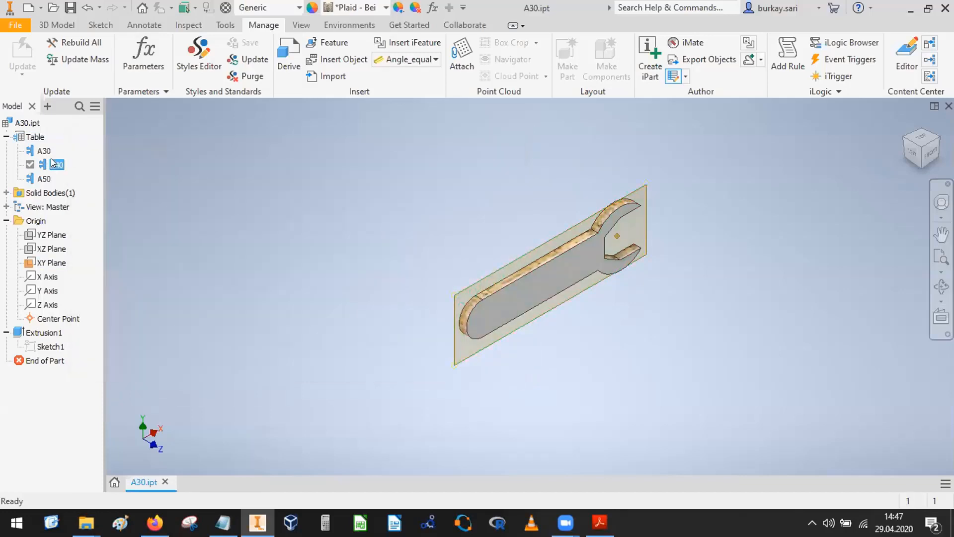
Set the A40 wrench's appearance back to Pink and open the iPart table for editing, updating its active row
{"action": "left_click", "coordinate": [360, 6]}
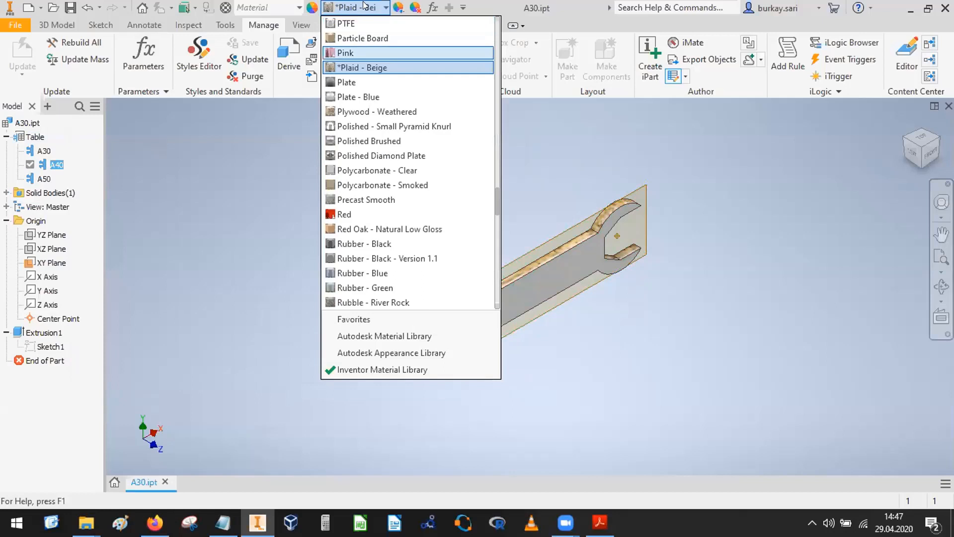
{"action": "key", "text": "Return"}
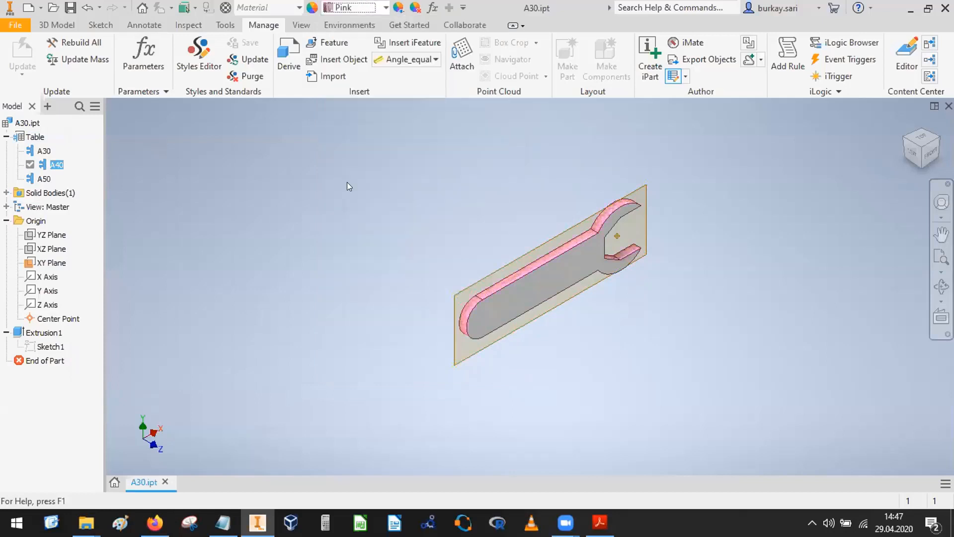
{"action": "double_click", "coordinate": [38, 138]}
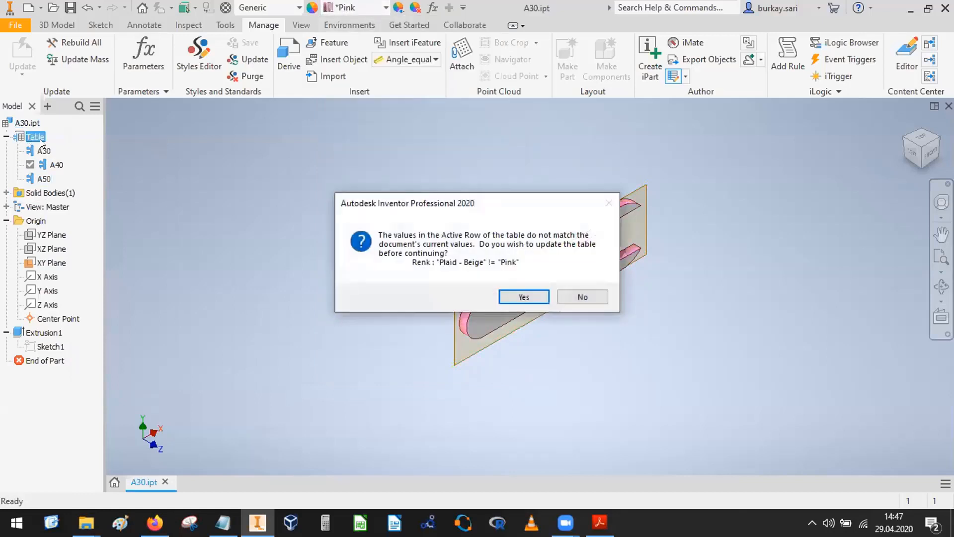
{"action": "left_click", "coordinate": [517, 291]}
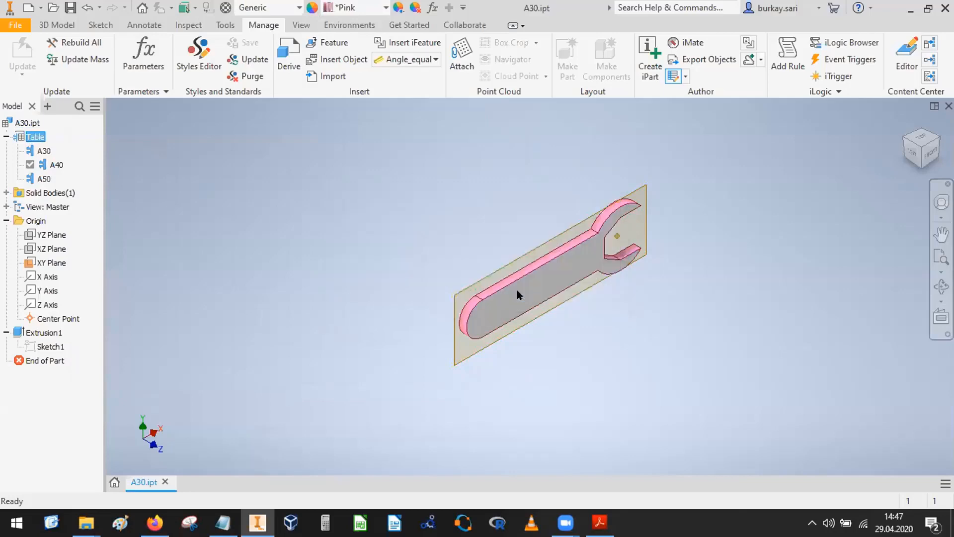
Check which column type is assigned to the Renk column of the iPart table
{"action": "left_click", "coordinate": [409, 271]}
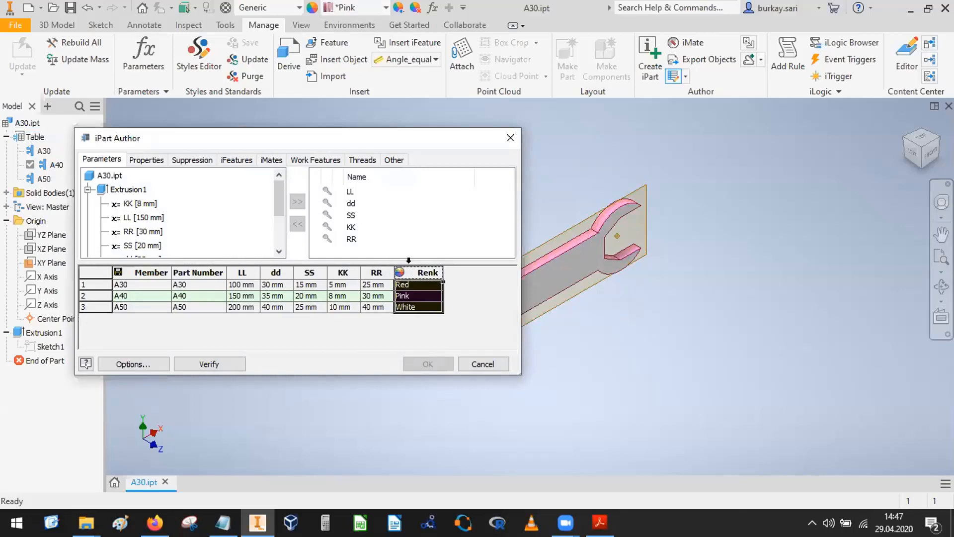
{"action": "right_click", "coordinate": [414, 269]}
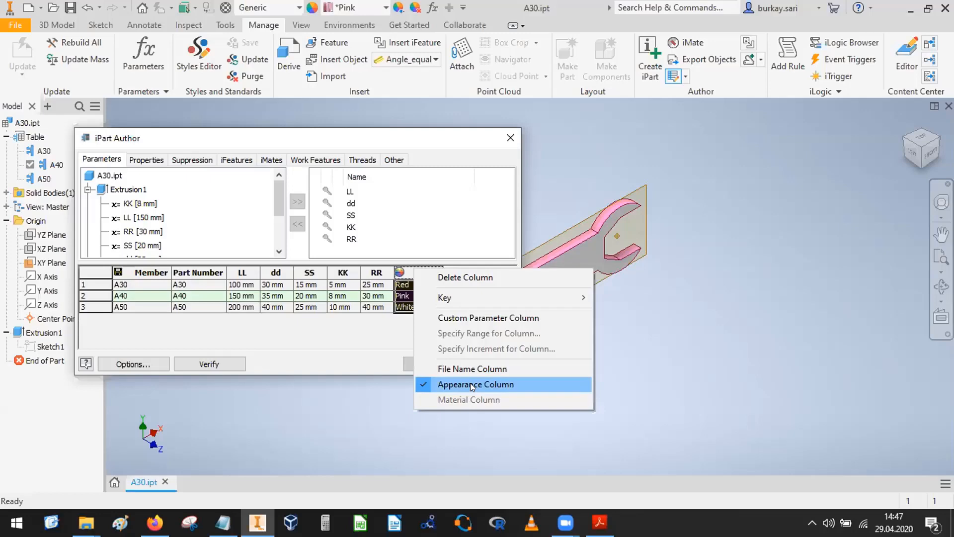
{"action": "left_click", "coordinate": [593, 150]}
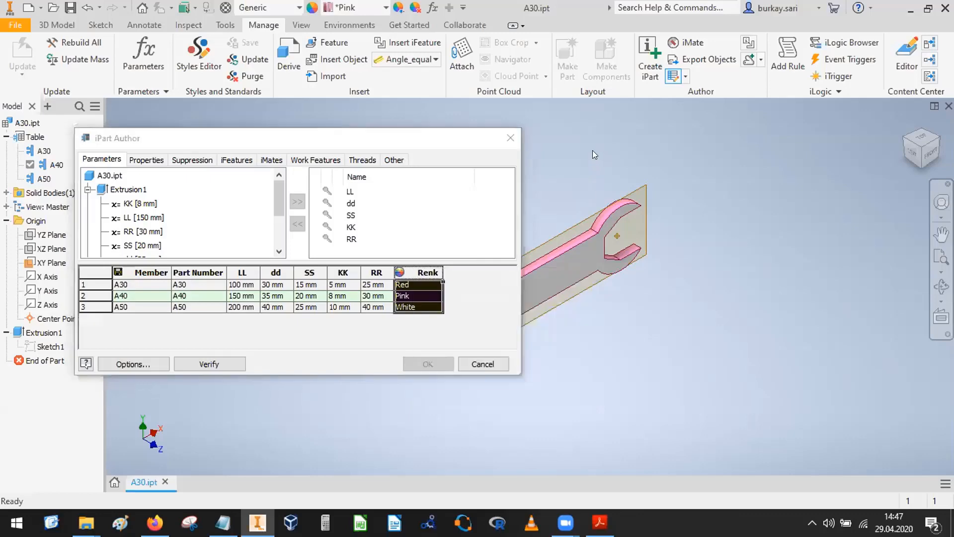
Add a custom column named Malzeme to the iPart table
{"action": "left_click", "coordinate": [388, 160]}
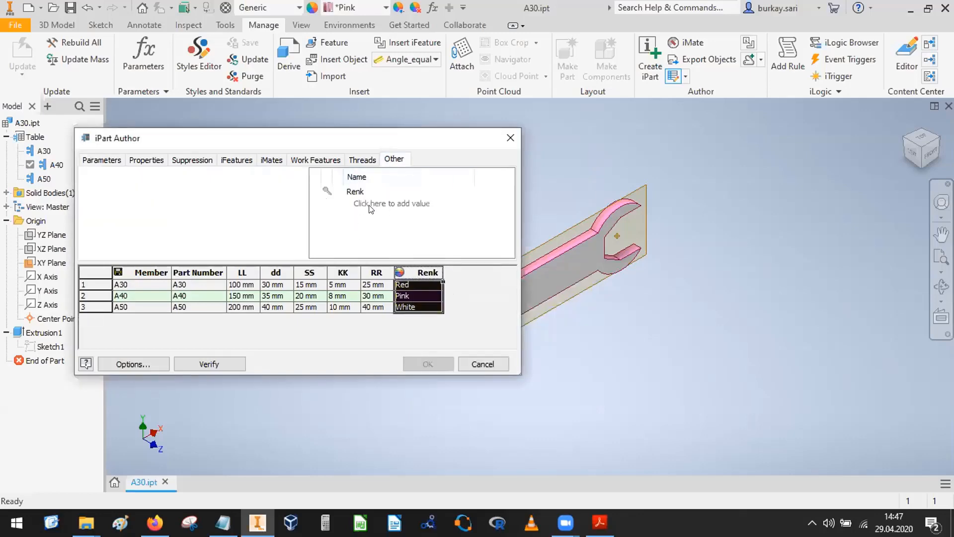
{"action": "left_click", "coordinate": [387, 205]}
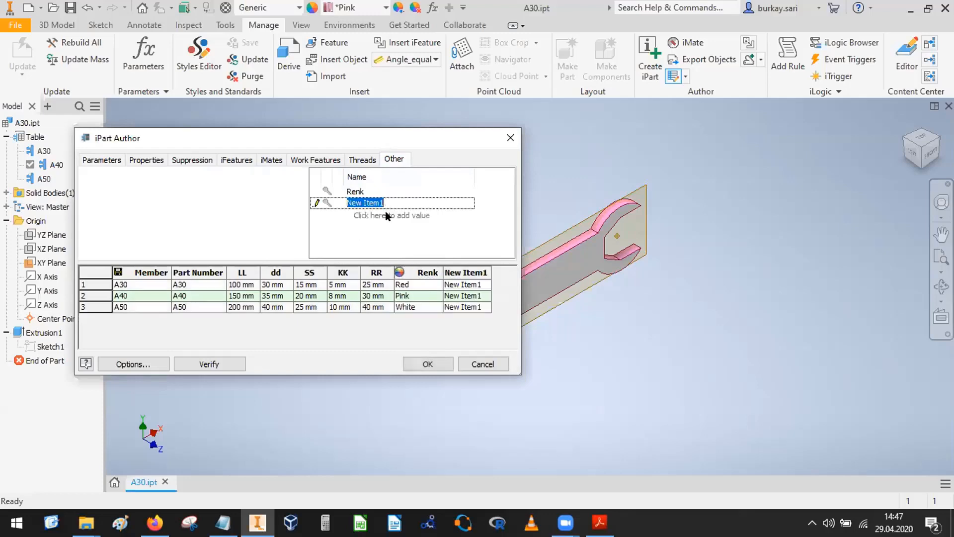
{"action": "type", "text": "Malzeme"}
{"action": "key", "text": "Return"}
Define the Malzeme column as the iPart table's material column
{"action": "left_click_drag", "start_coordinate": [478, 282], "coordinate": [444, 280]}
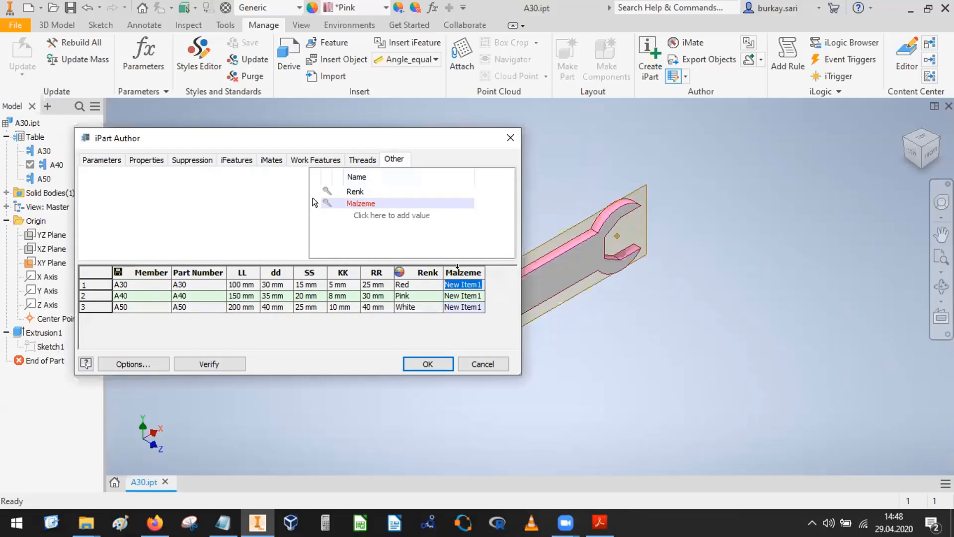
{"action": "left_click", "coordinate": [457, 268]}
{"action": "right_click", "coordinate": [463, 272]}
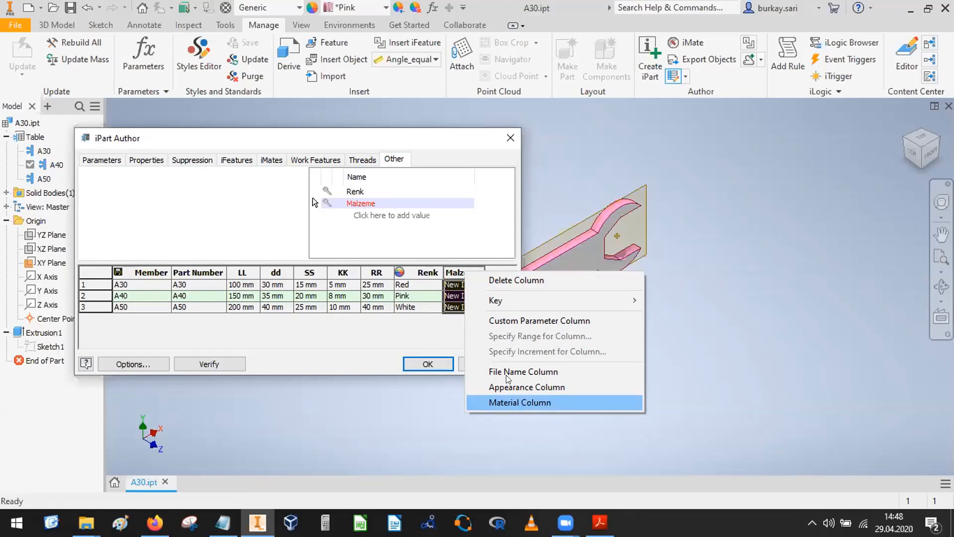
{"action": "left_click", "coordinate": [425, 341]}
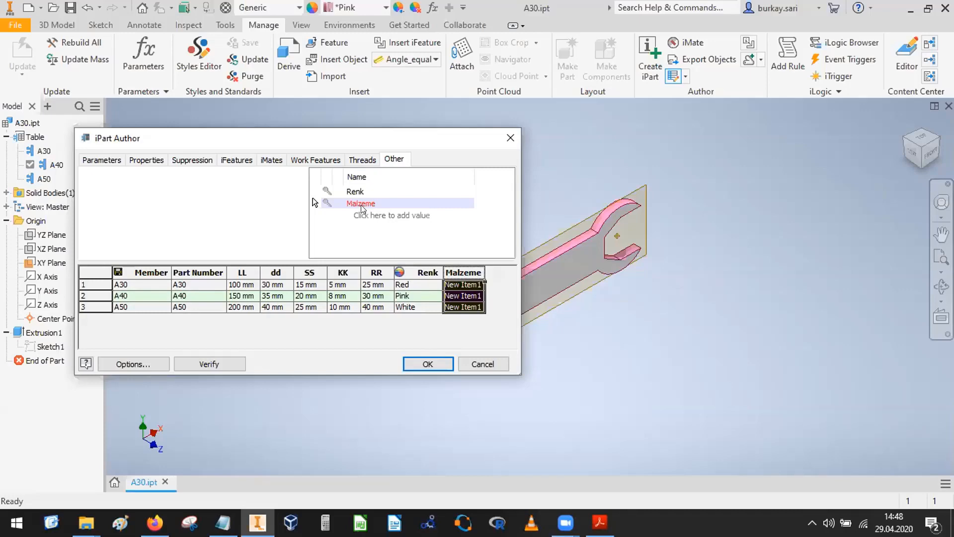
{"action": "right_click", "coordinate": [463, 275]}
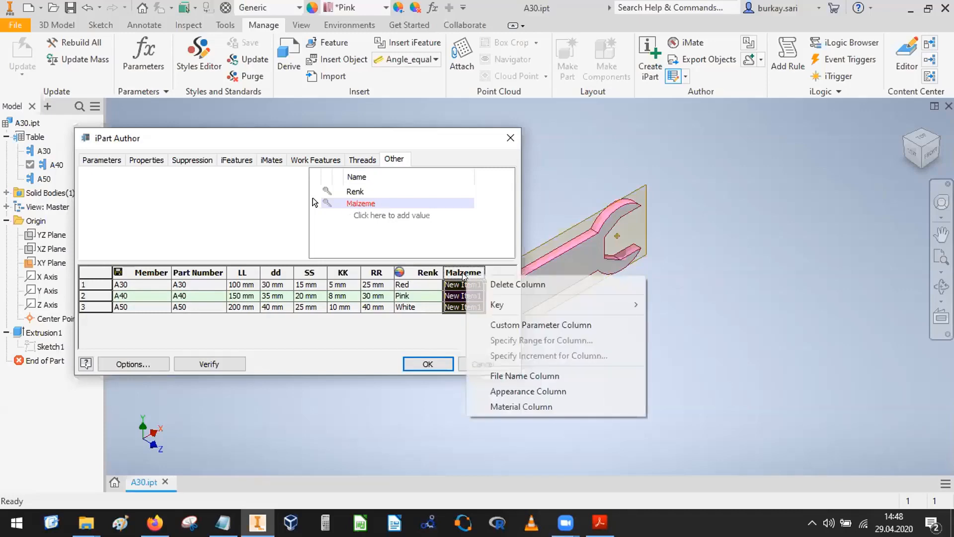
{"action": "left_click", "coordinate": [515, 408]}
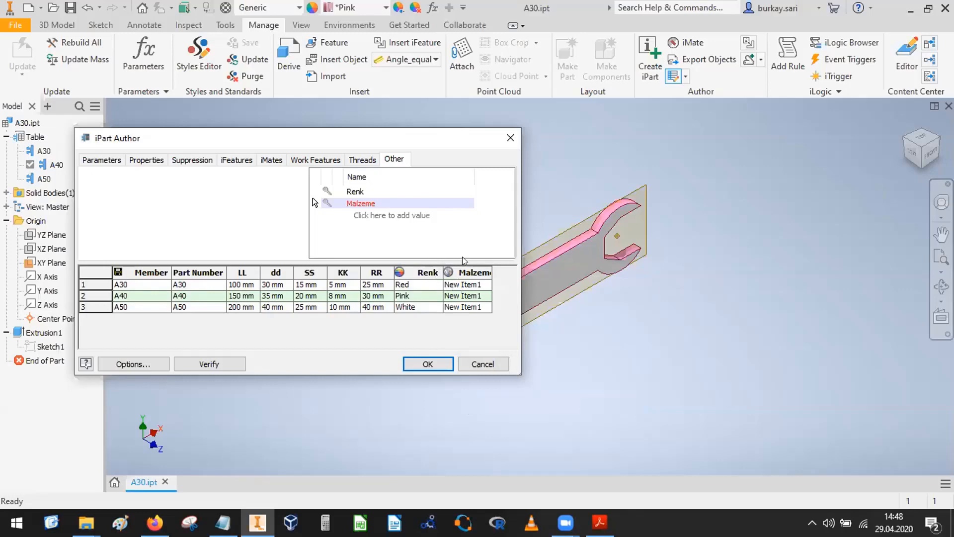
Set the Malzeme value of member A30 to Steel
{"action": "left_click", "coordinate": [476, 281]}
{"action": "left_click_drag", "start_coordinate": [479, 285], "coordinate": [423, 279]}
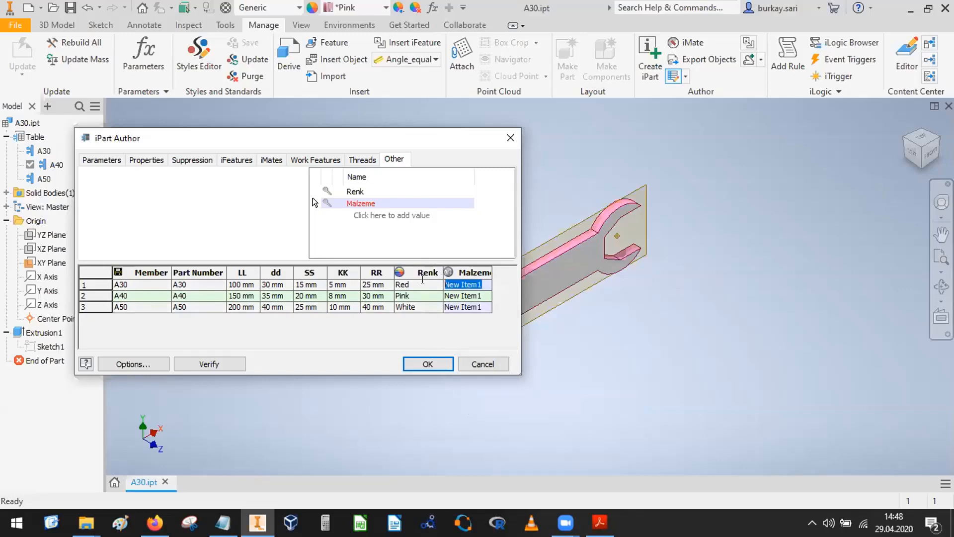
{"action": "type", "text": "Steel"}
{"action": "key", "text": "Return"}
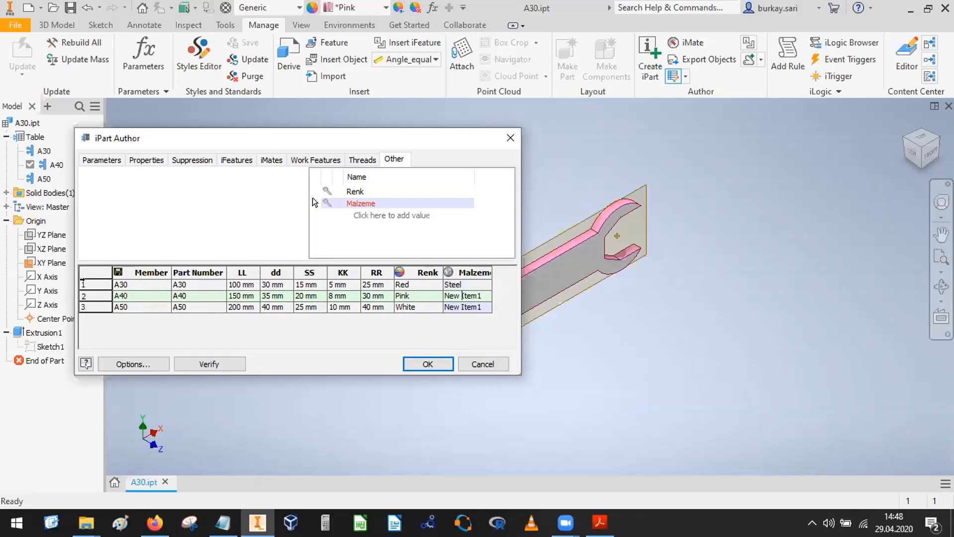
Set the Malzeme value of member A40 to Stainless Steel
{"action": "left_click", "coordinate": [83, 285]}
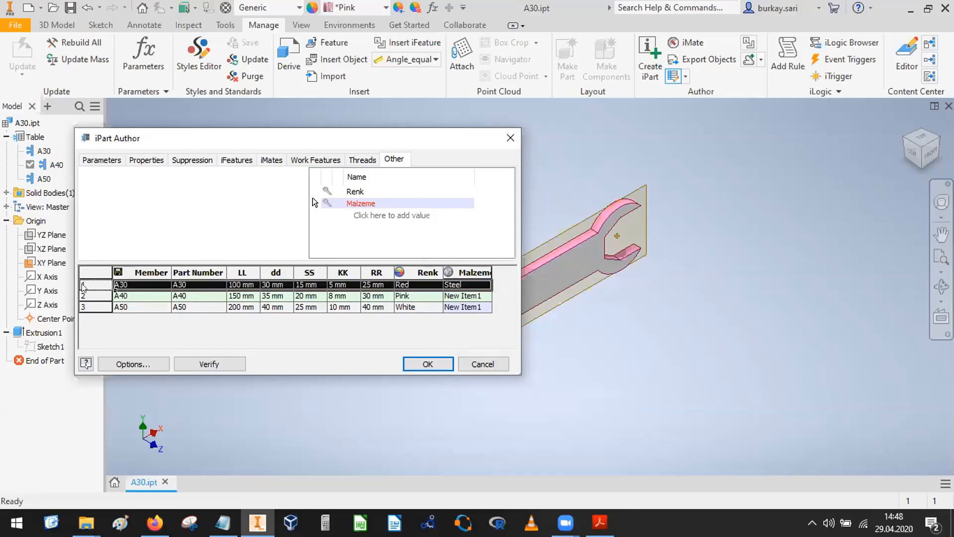
{"action": "left_click", "coordinate": [466, 287]}
{"action": "left_click_drag", "start_coordinate": [483, 296], "coordinate": [408, 300]}
{"action": "type", "text": "S"}
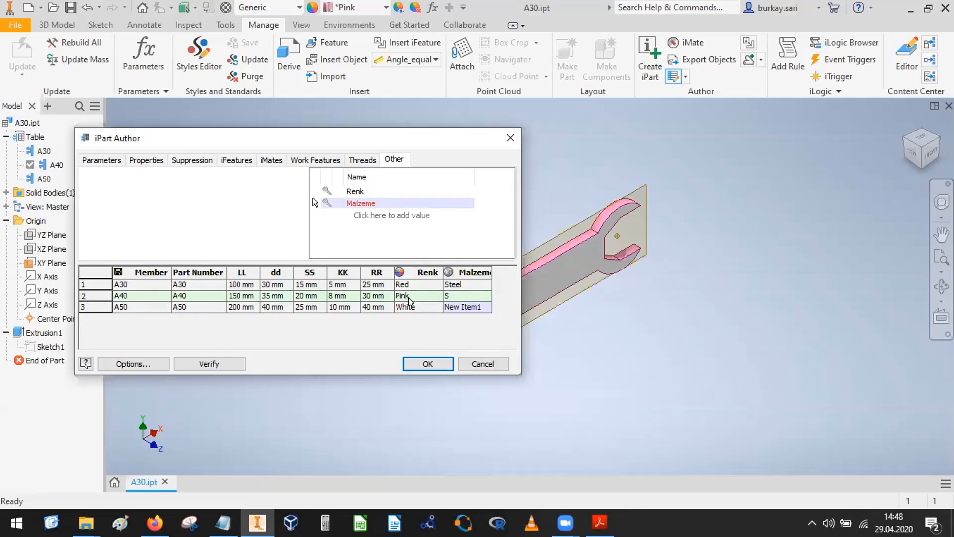
{"action": "type", "text": "tainless Steel"}
{"action": "key", "text": "Return"}
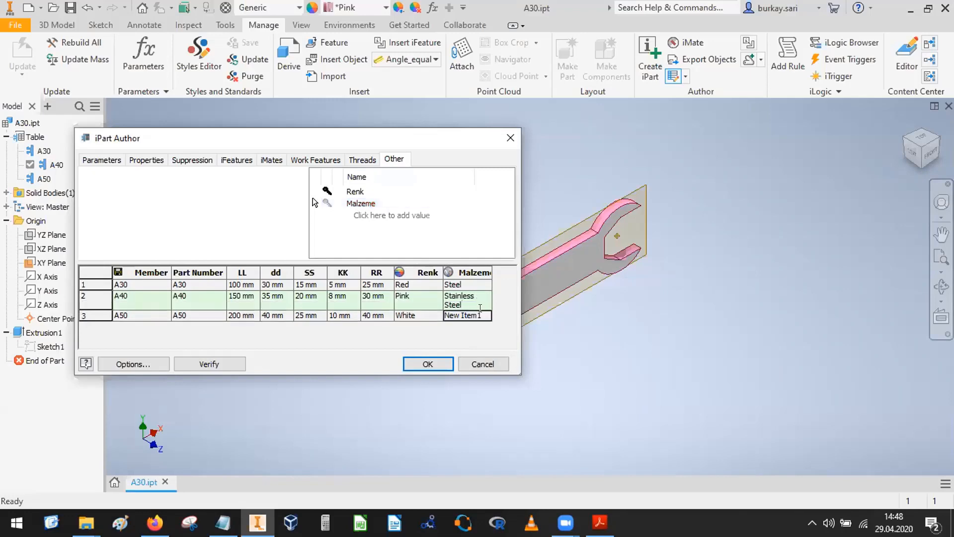
Set the Malzeme value of member A50 to Brass and apply the iPart table despite the table errors
{"action": "left_click", "coordinate": [480, 308]}
{"action": "type", "text": "B"}
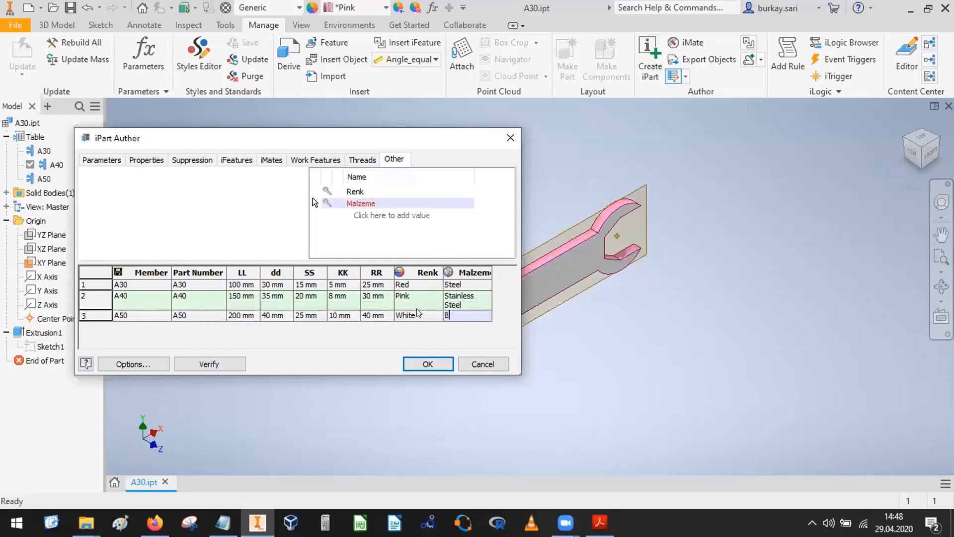
{"action": "type", "text": "rass"}
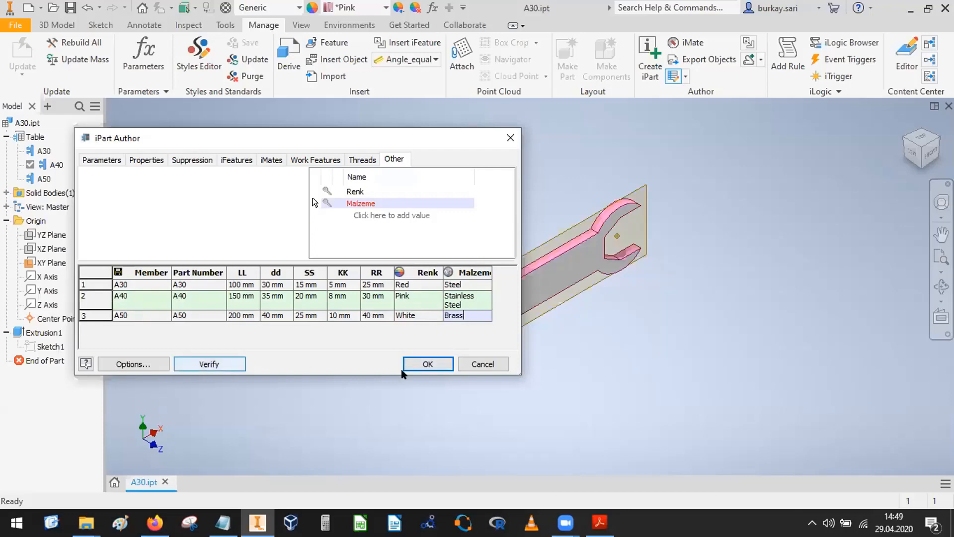
{"action": "left_click", "coordinate": [428, 364]}
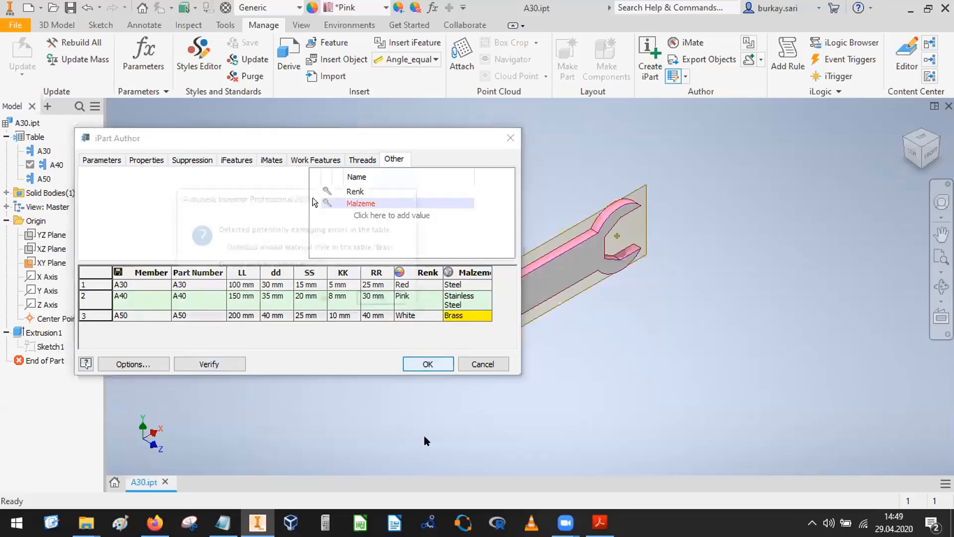
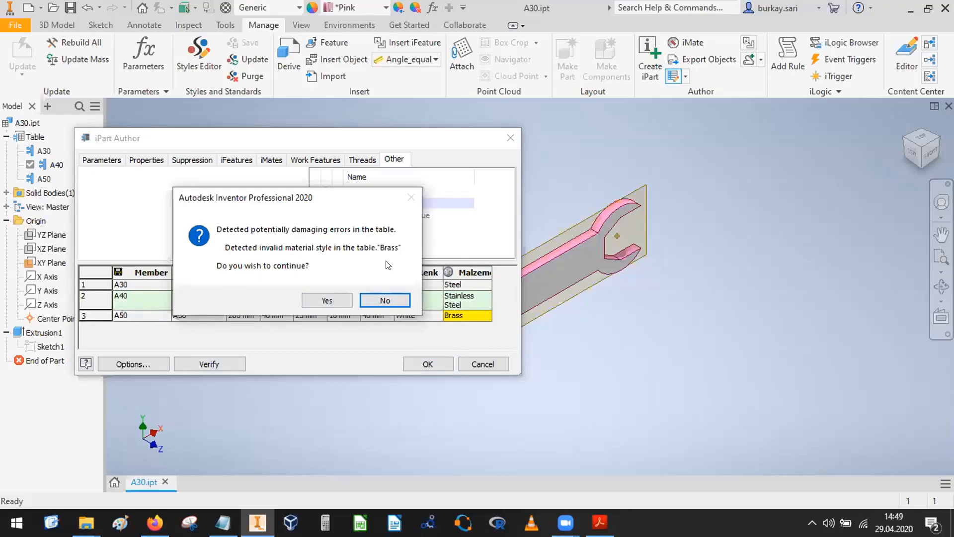
{"action": "left_click", "coordinate": [326, 301]}
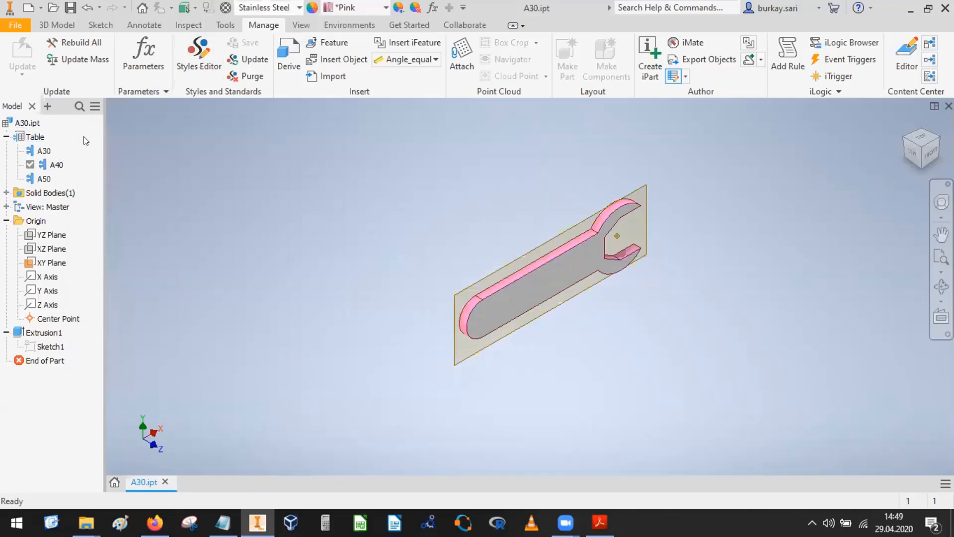
Activate iPart member A30 and check which material it uses
{"action": "double_click", "coordinate": [44, 150]}
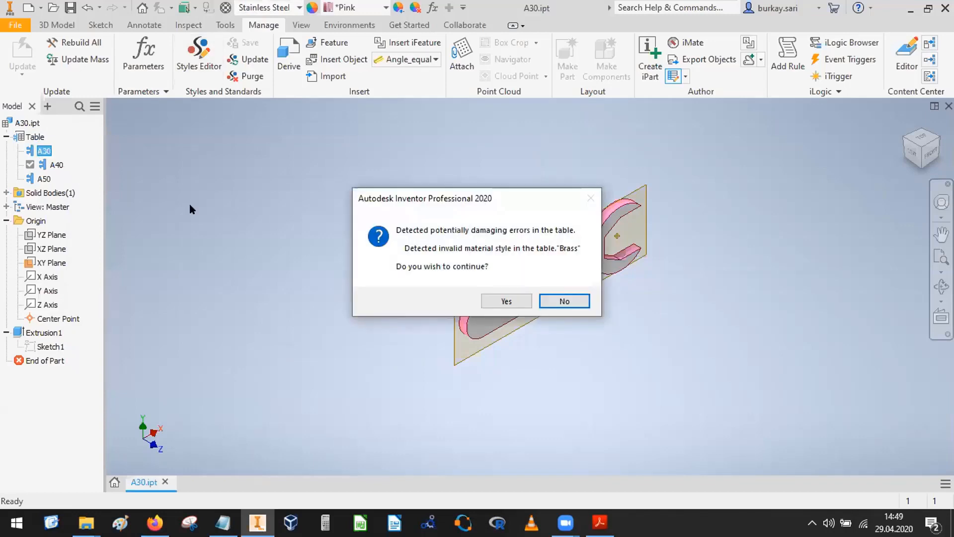
{"action": "left_click", "coordinate": [503, 297]}
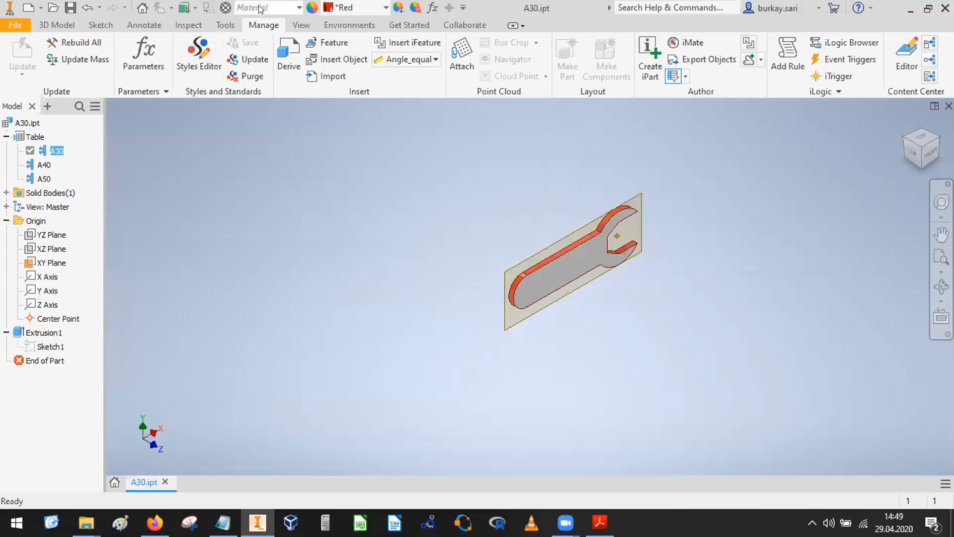
{"action": "left_click", "coordinate": [350, 186]}
{"action": "left_click", "coordinate": [57, 151]}
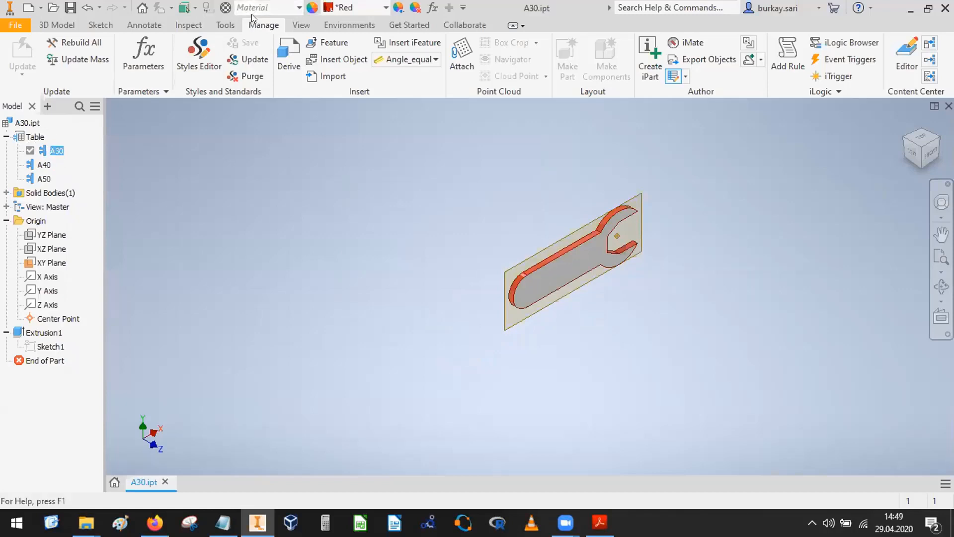
{"action": "left_click", "coordinate": [426, 279]}
{"action": "right_click", "coordinate": [35, 139]}
{"action": "left_click", "coordinate": [268, 7]}
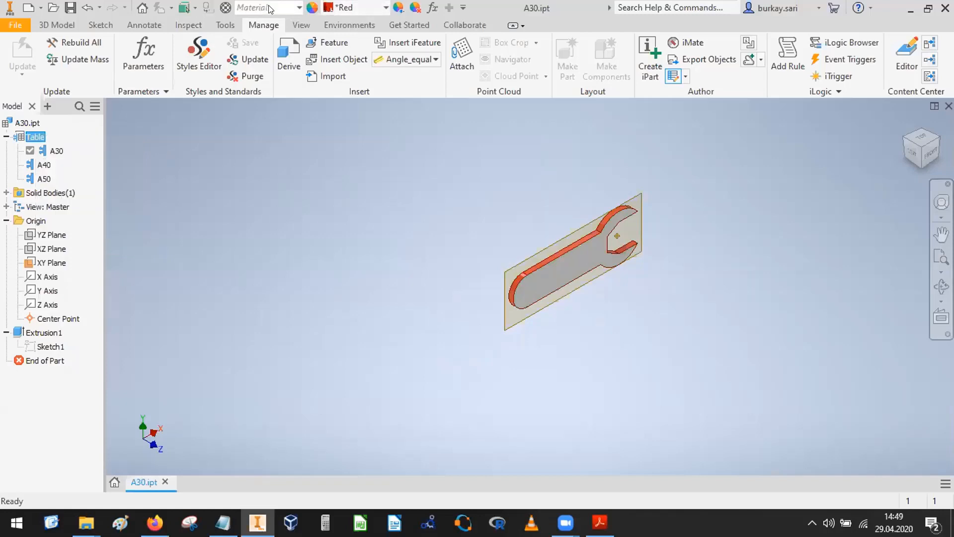
{"action": "left_click", "coordinate": [259, 190]}
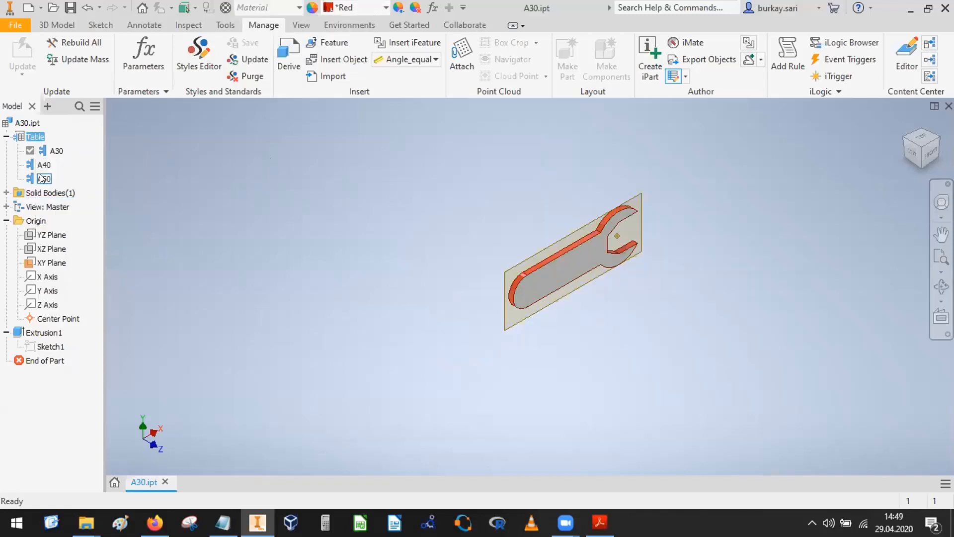
Activate iPart member A50, accepting the table and member errors
{"action": "left_click", "coordinate": [42, 178]}
{"action": "double_click", "coordinate": [55, 178]}
{"action": "left_click", "coordinate": [494, 297]}
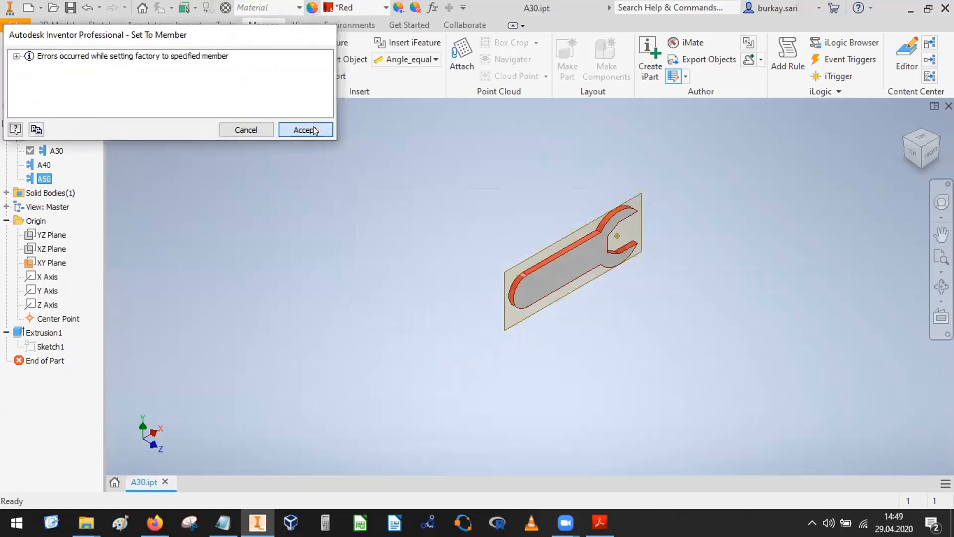
{"action": "left_click", "coordinate": [313, 127]}
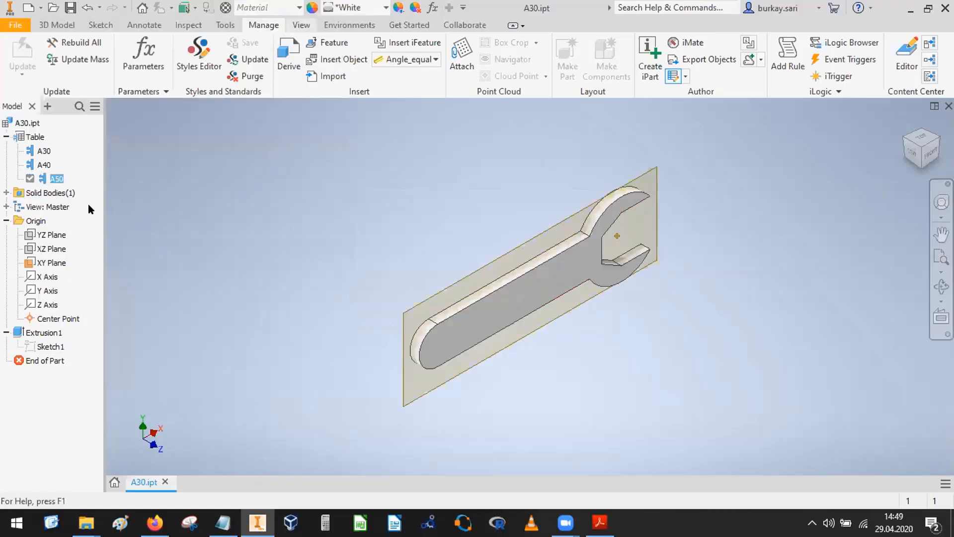
Check the material list of member A50 using the Autodesk Material Library and the Inventor Material Library
{"action": "left_click", "coordinate": [299, 7]}
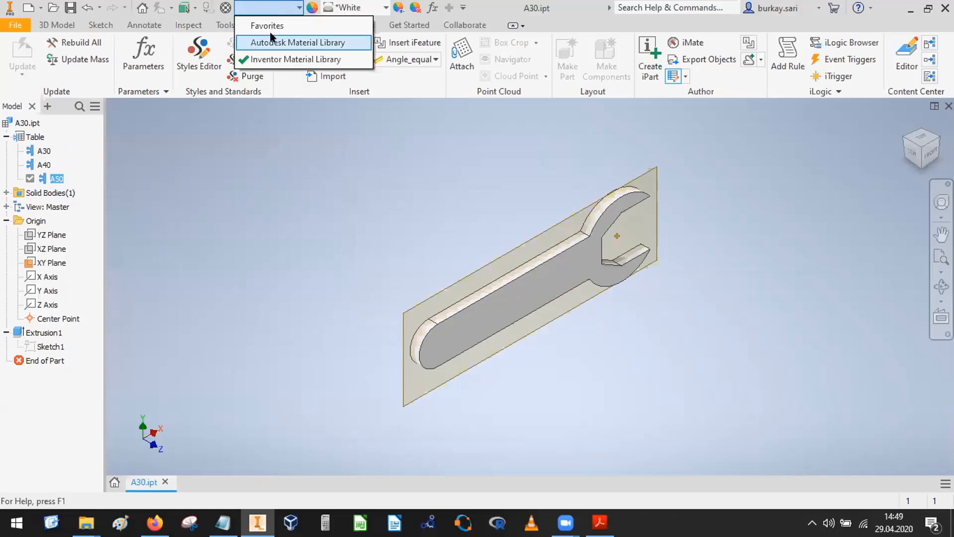
{"action": "left_click", "coordinate": [280, 42]}
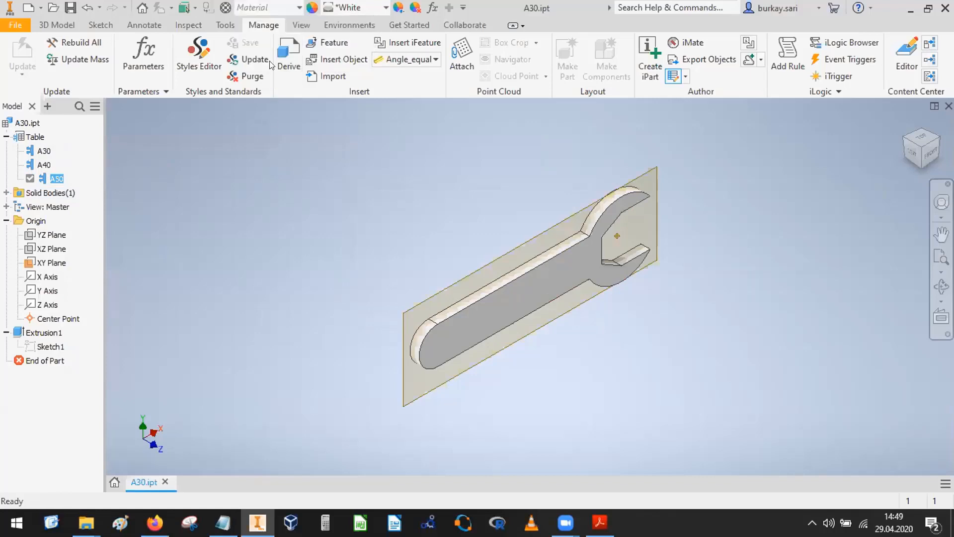
{"action": "left_click", "coordinate": [282, 8]}
{"action": "left_click", "coordinate": [283, 9]}
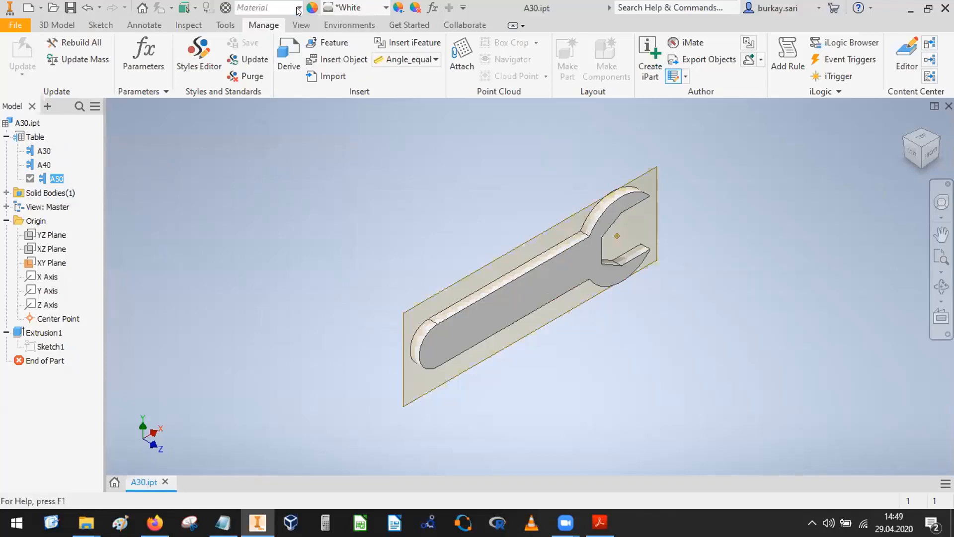
{"action": "left_click", "coordinate": [298, 9]}
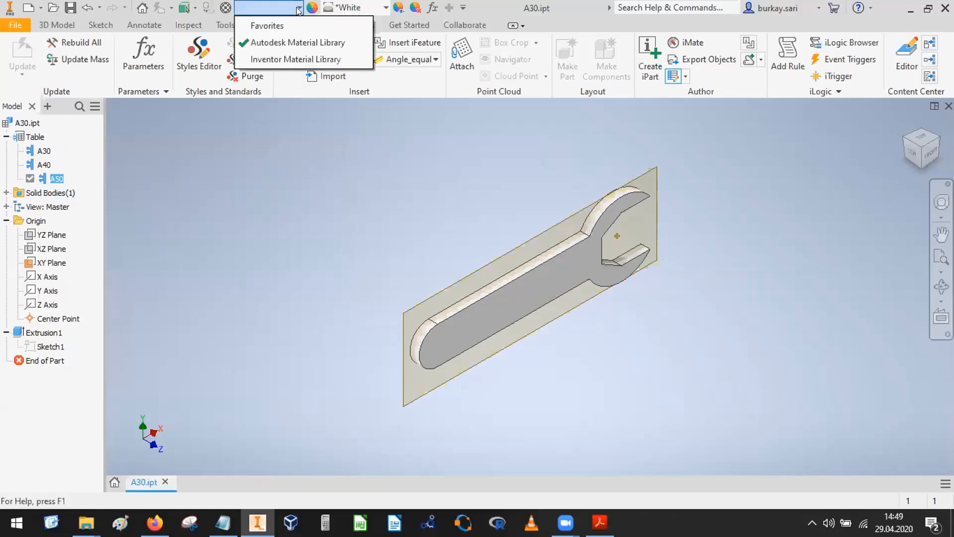
{"action": "left_click", "coordinate": [272, 61]}
Open the iPart table for editing, update the A50 row from the document's current material, and close the table
{"action": "left_click", "coordinate": [35, 139]}
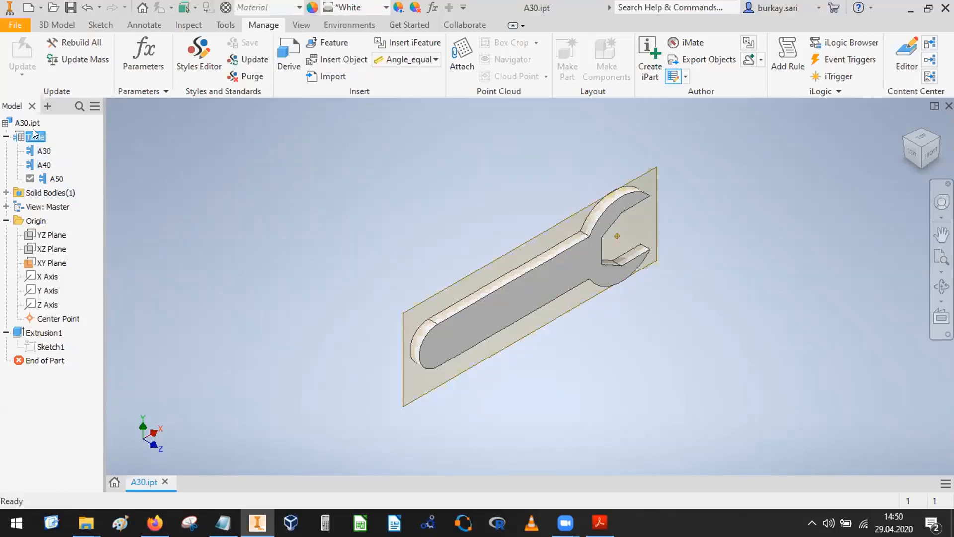
{"action": "right_click", "coordinate": [36, 139]}
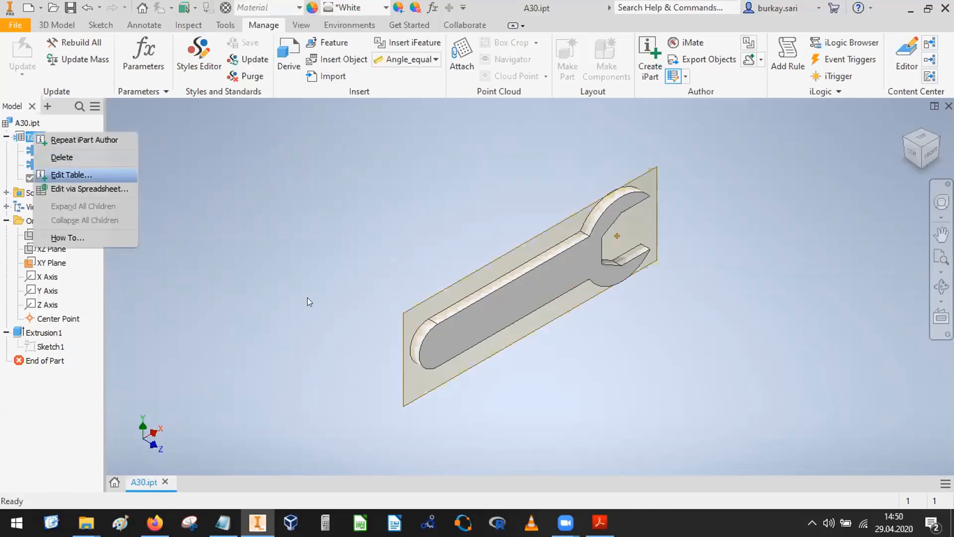
{"action": "left_click", "coordinate": [492, 300]}
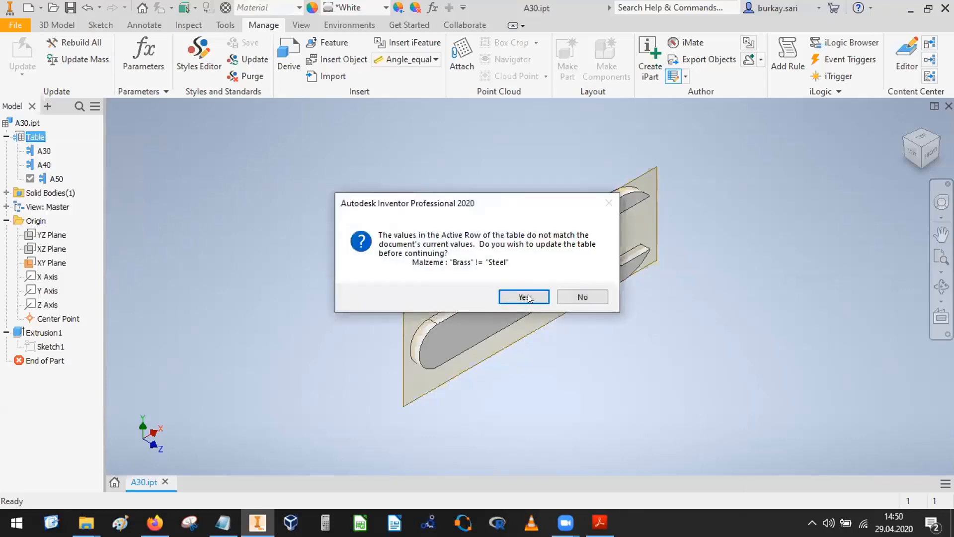
{"action": "left_click", "coordinate": [524, 297]}
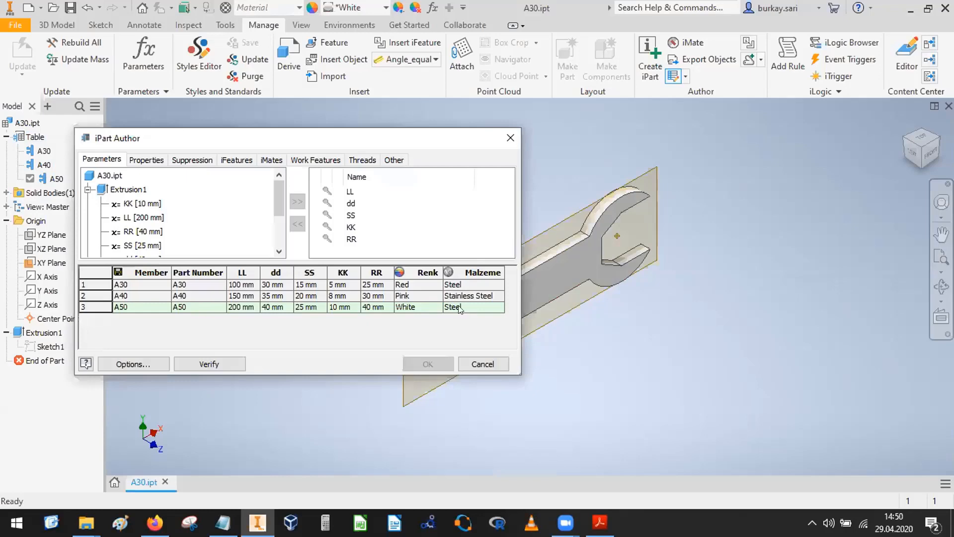
{"action": "left_click", "coordinate": [428, 364]}
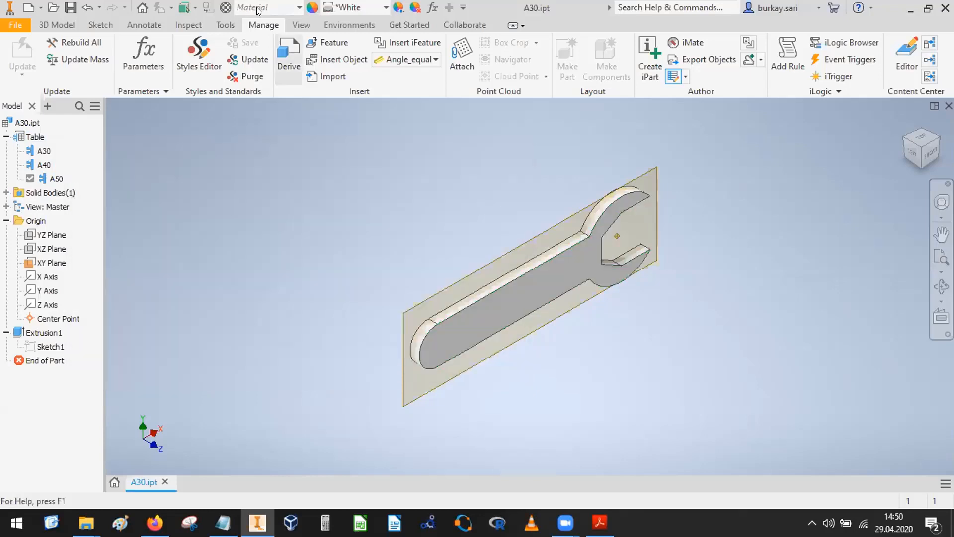
{"action": "left_click", "coordinate": [298, 9]}
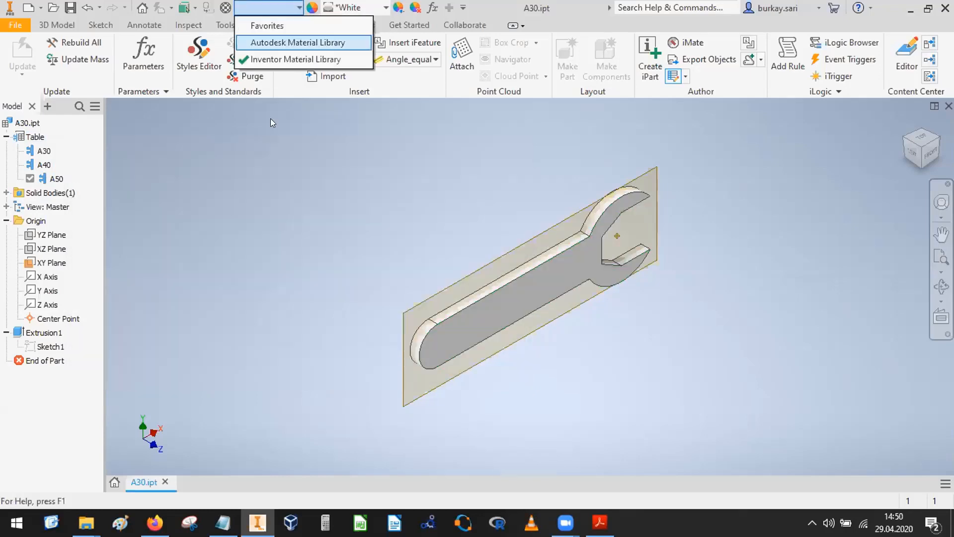
{"action": "left_click", "coordinate": [298, 74]}
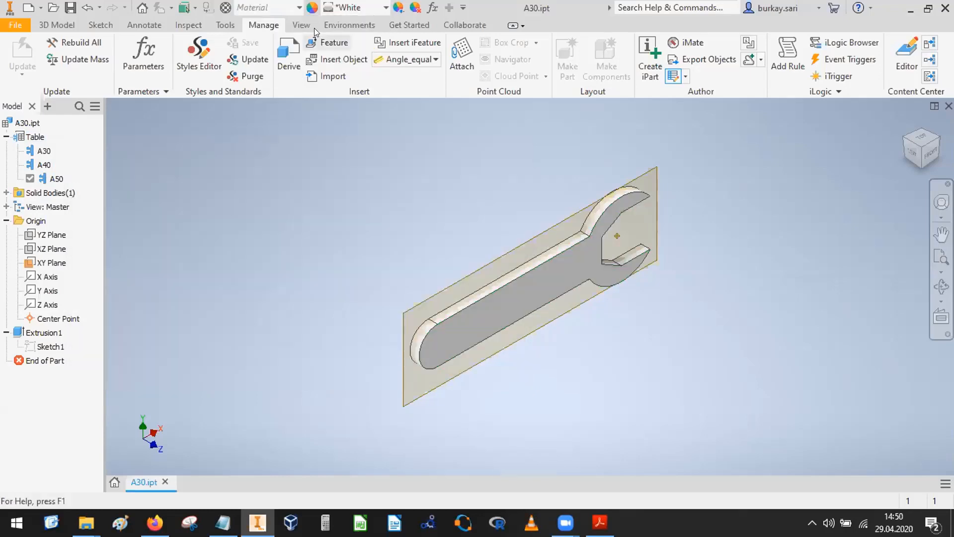
Re-enter Steel as the Malzeme value of member A50 and apply the iPart table
{"action": "right_click", "coordinate": [57, 178]}
{"action": "left_click", "coordinate": [95, 197]}
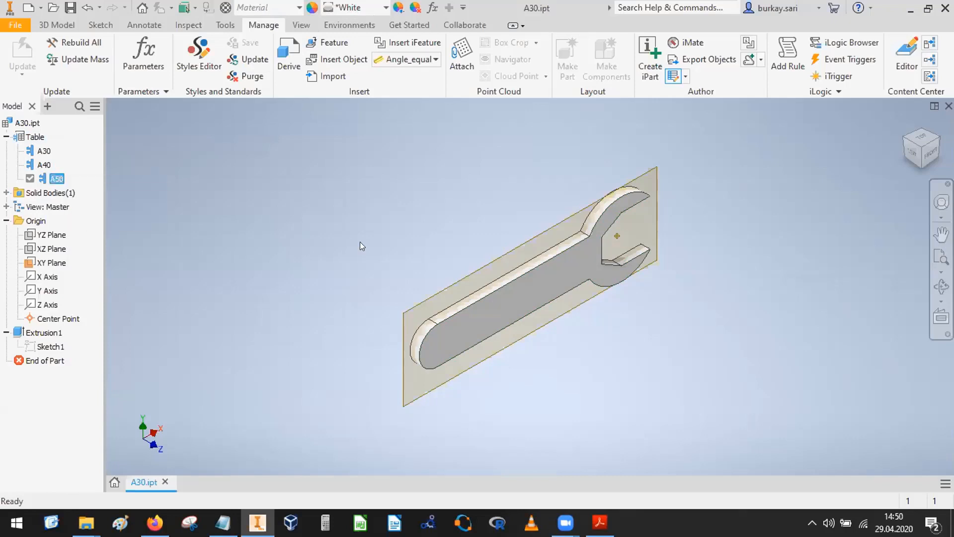
{"action": "left_click", "coordinate": [462, 307]}
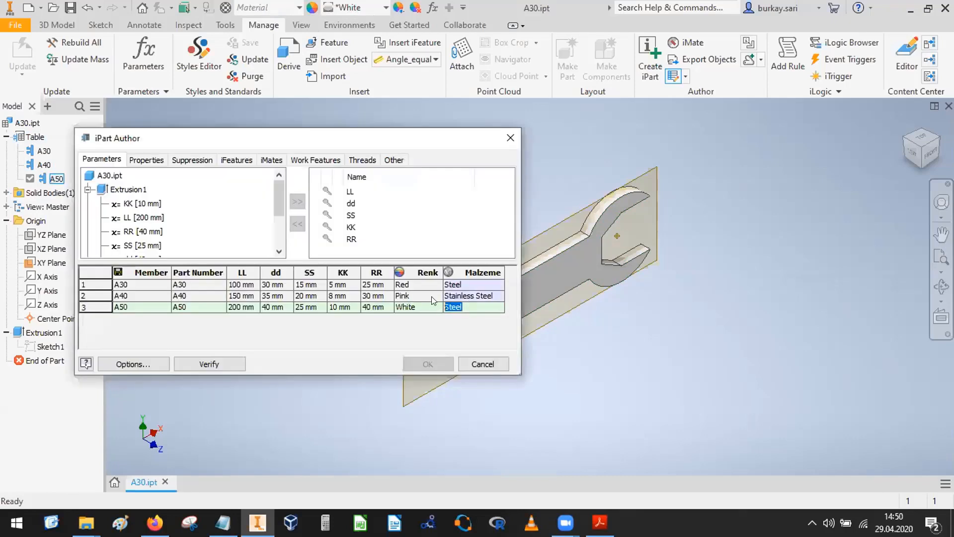
{"action": "key", "text": "Left"}
{"action": "type", "text": "i"}
{"action": "key", "text": "Return"}
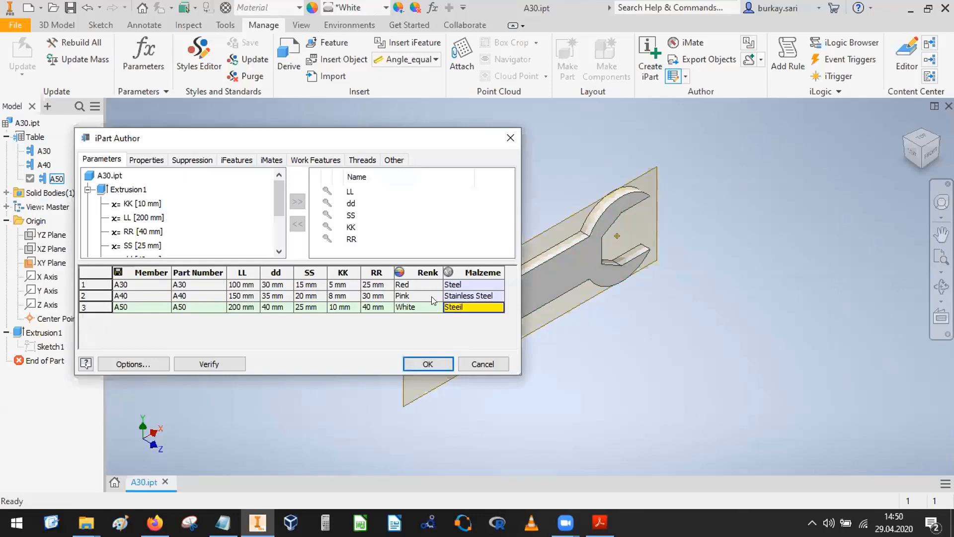
{"action": "left_click", "coordinate": [465, 302]}
{"action": "key", "text": "BackSpace"}
{"action": "key", "text": "BackSpace"}
{"action": "type", "text": "l"}
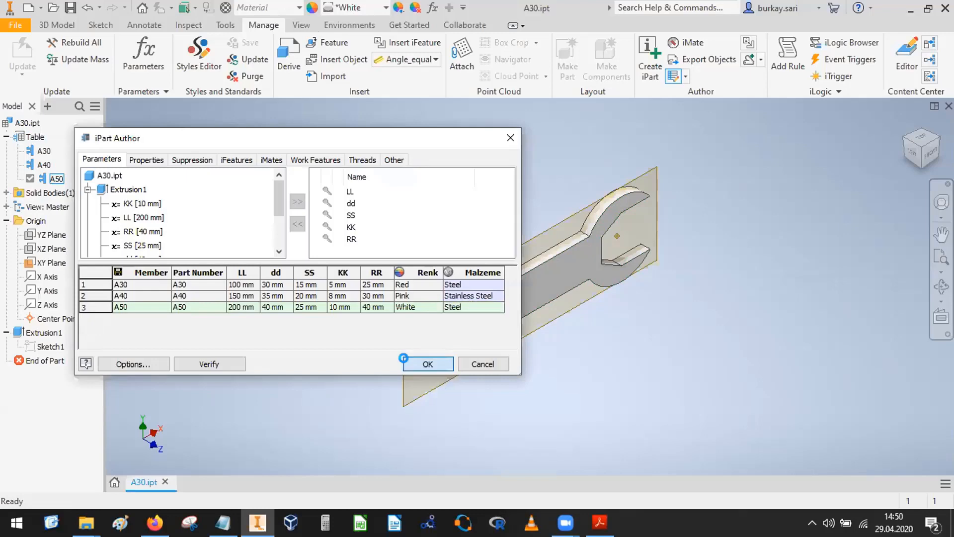
{"action": "left_click", "coordinate": [408, 366]}
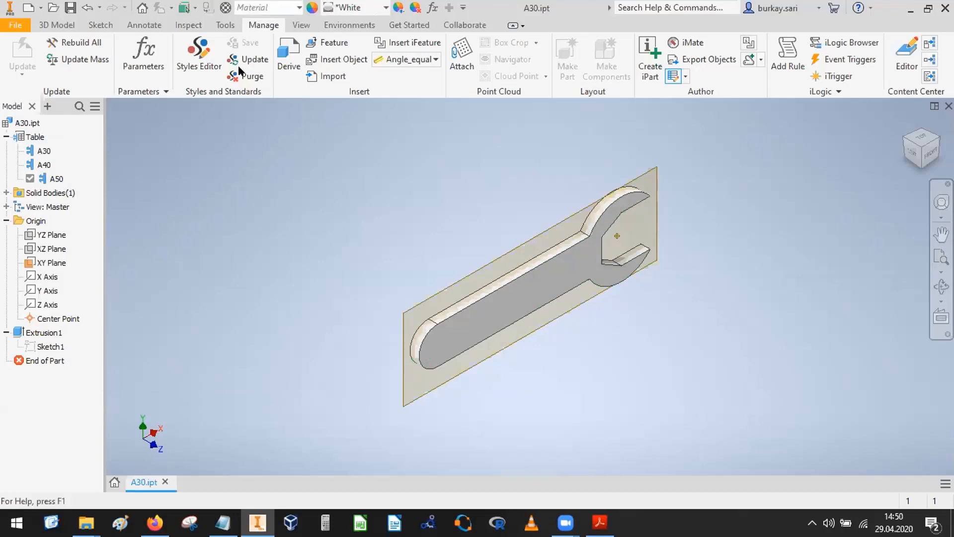
Switch the active iPart member to A40 and back to A50 to compare them
{"action": "double_click", "coordinate": [44, 164]}
{"action": "double_click", "coordinate": [44, 164]}
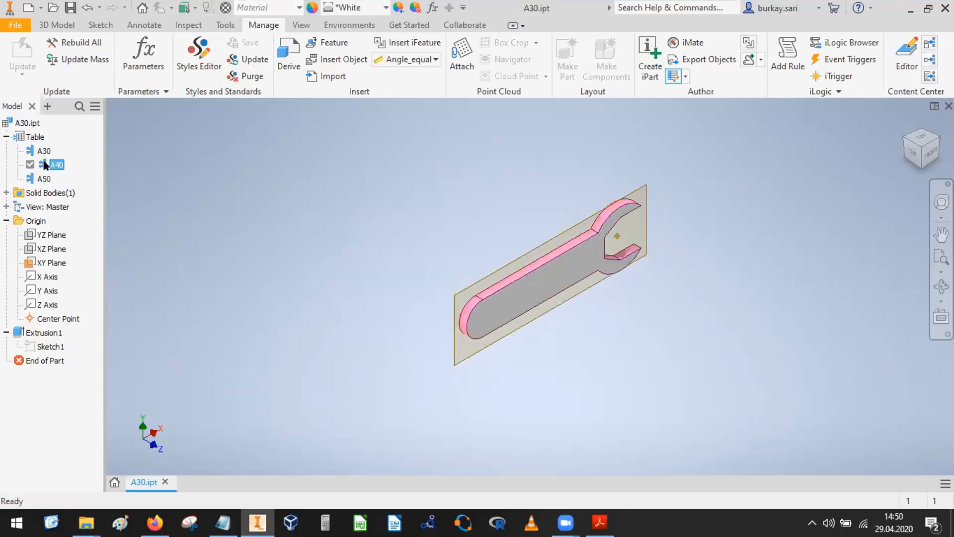
{"action": "double_click", "coordinate": [45, 178]}
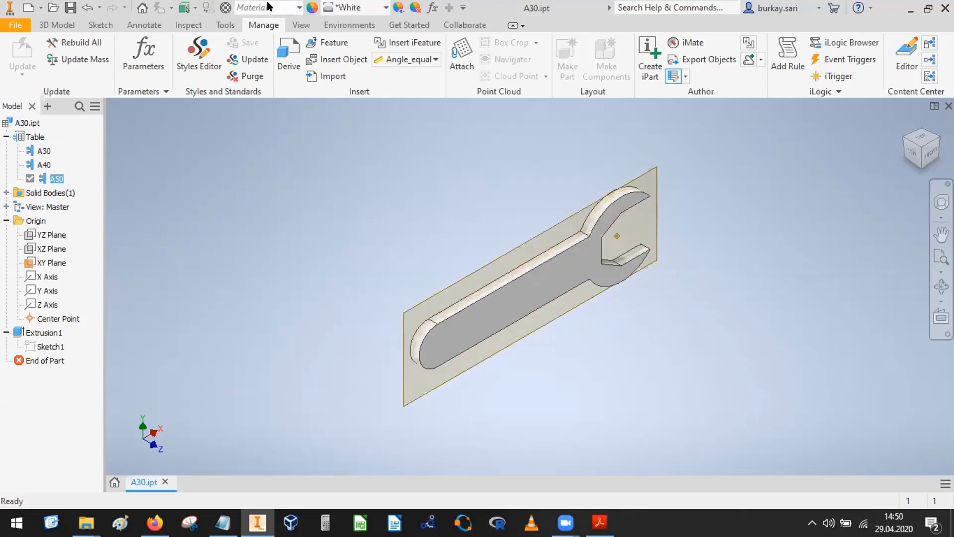
Switch the material list to the Autodesk Material Library and open the Material Browser
{"action": "left_click", "coordinate": [299, 7]}
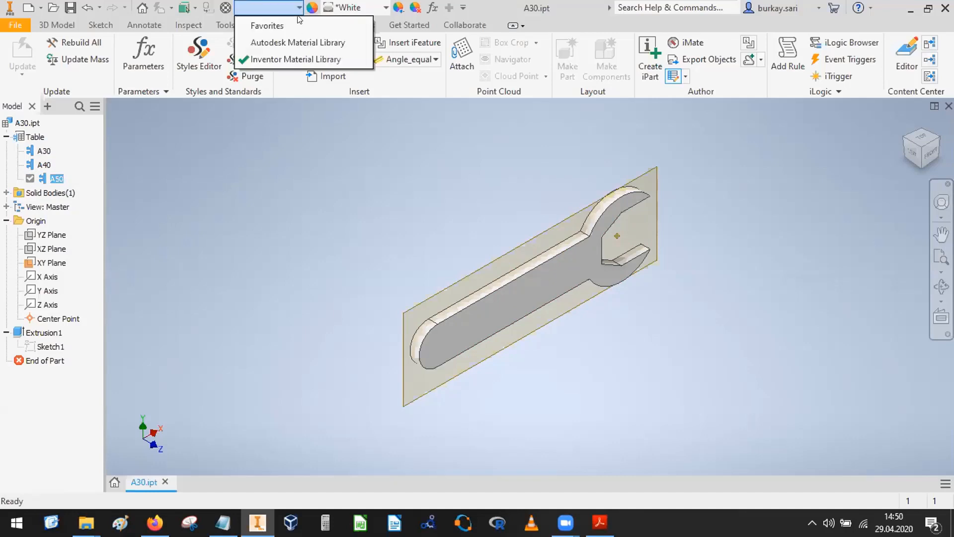
{"action": "left_click", "coordinate": [271, 40]}
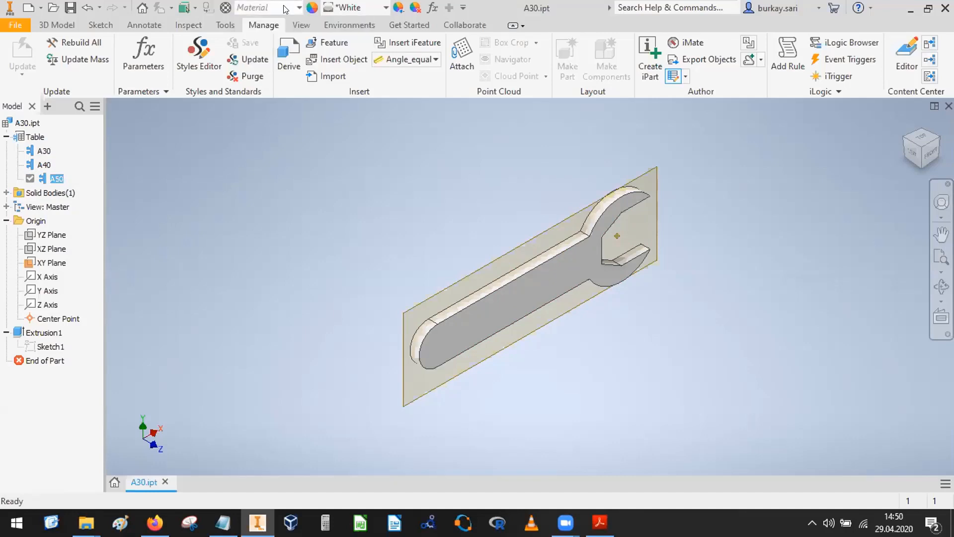
{"action": "left_click", "coordinate": [271, 7]}
{"action": "left_click", "coordinate": [205, 10]}
{"action": "left_click", "coordinate": [225, 7]}
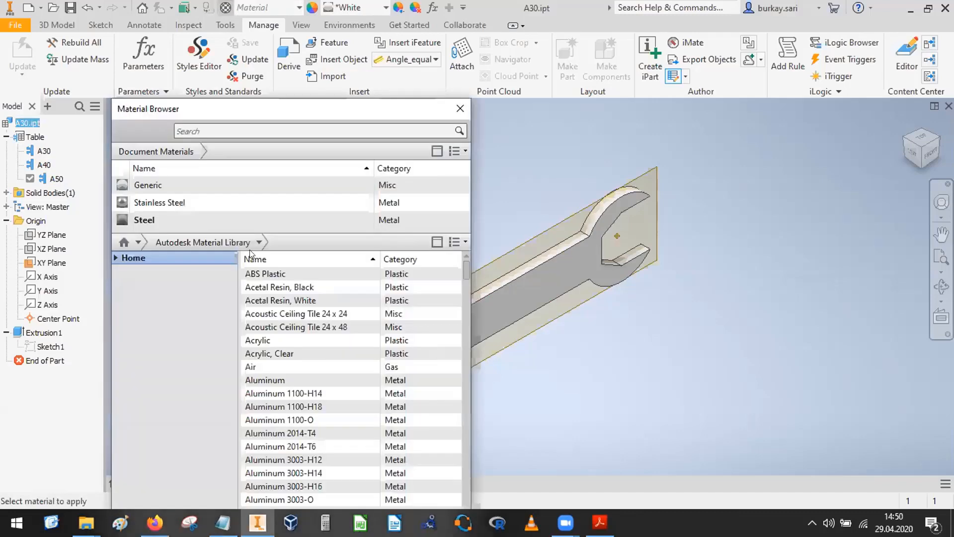
Add Bronze from the Autodesk Material Library to the document materials, and close the material editor and browser
{"action": "scroll", "coordinate": [275, 408], "scroll_direction": "down", "scroll_amount": 12}
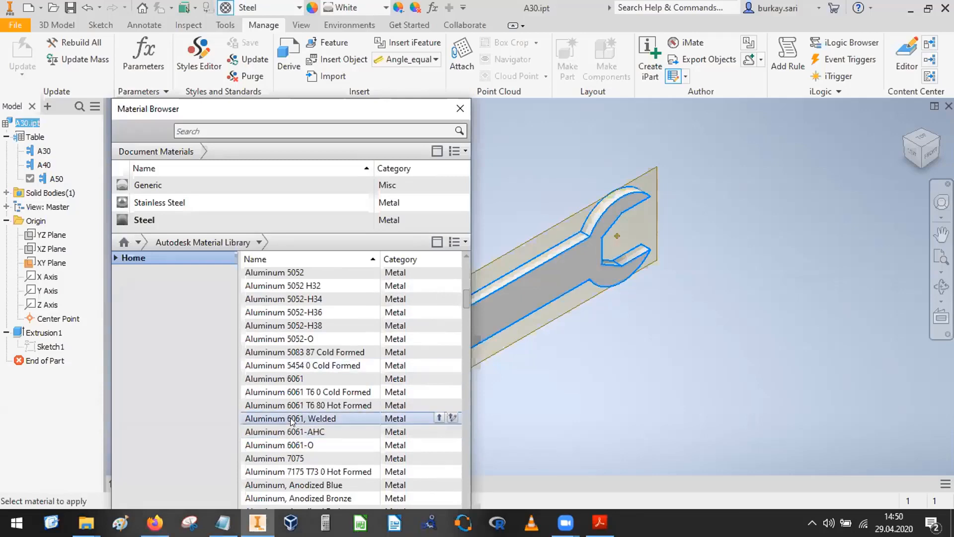
{"action": "scroll", "coordinate": [290, 417], "scroll_direction": "down", "scroll_amount": 3}
{"action": "scroll", "coordinate": [290, 424], "scroll_direction": "down", "scroll_amount": 7}
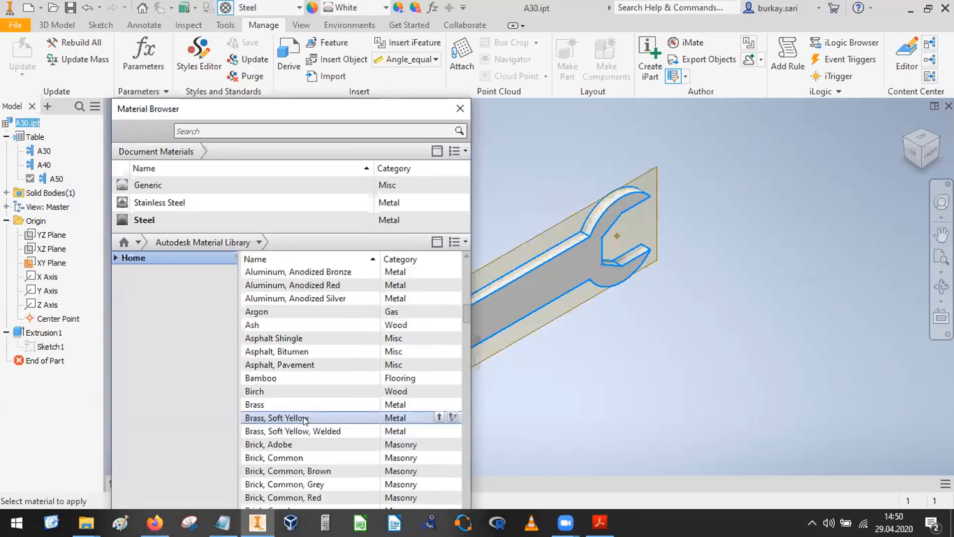
{"action": "scroll", "coordinate": [284, 387], "scroll_direction": "down", "scroll_amount": 2}
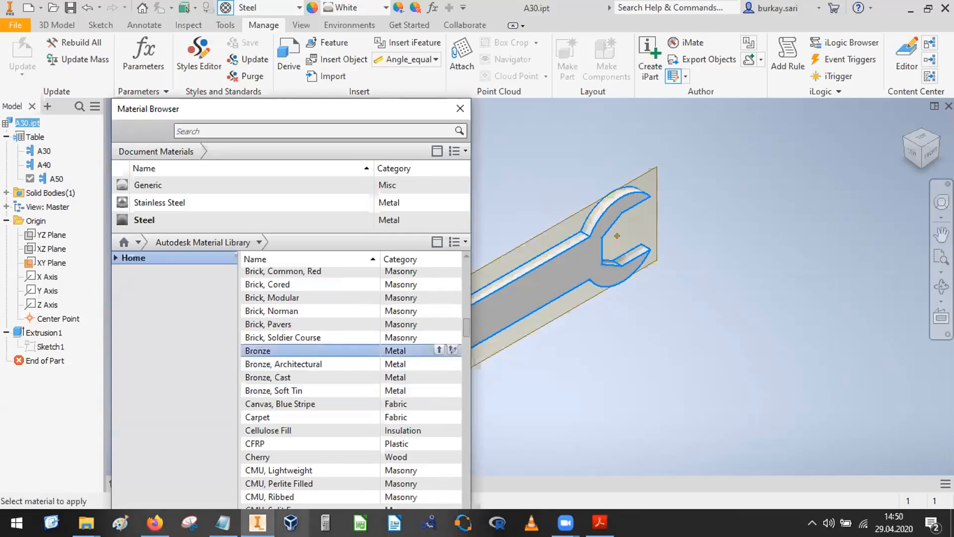
{"action": "double_click", "coordinate": [338, 350]}
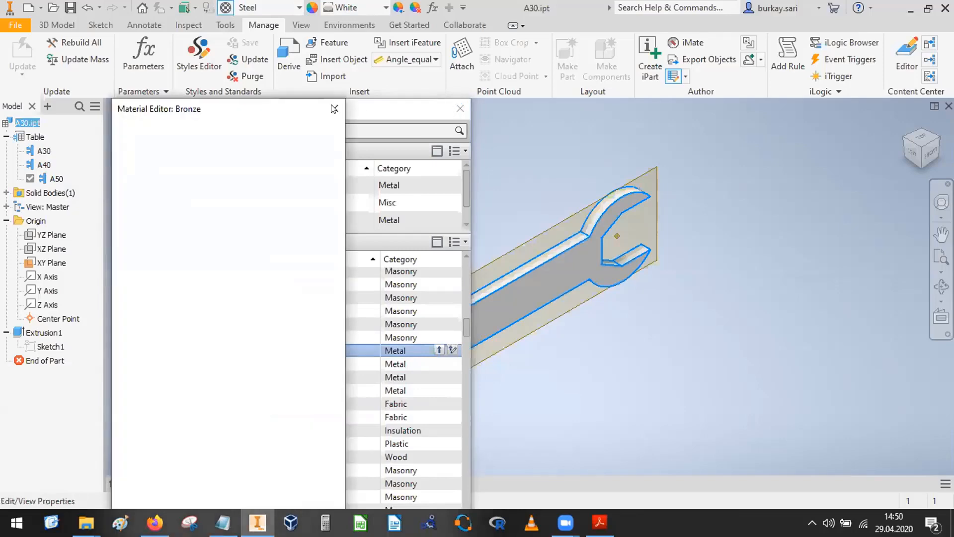
{"action": "left_click", "coordinate": [336, 111]}
{"action": "left_click", "coordinate": [460, 109]}
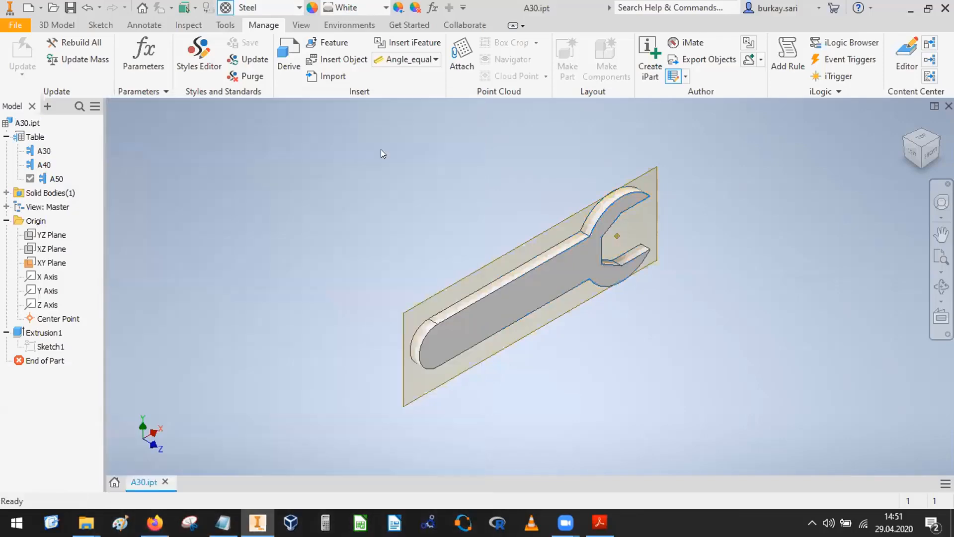
Set the Malzeme value of member A50 to Bronze in the iPart table, verify it, and apply the table
{"action": "right_click", "coordinate": [34, 137]}
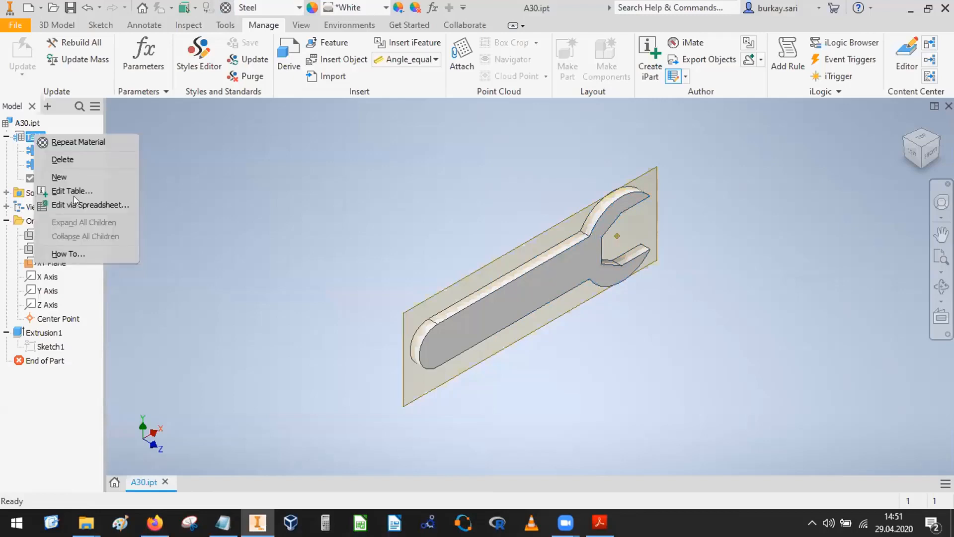
{"action": "left_click", "coordinate": [73, 191]}
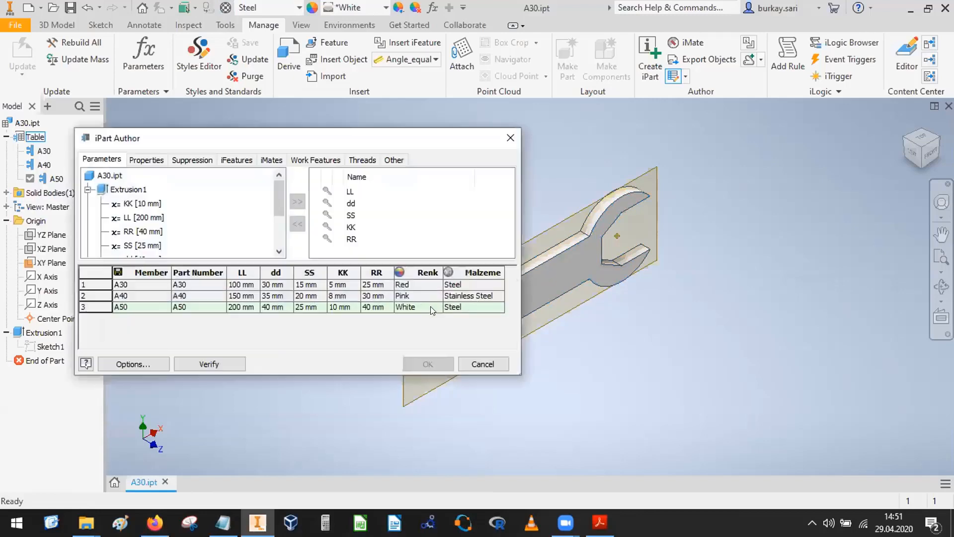
{"action": "double_click", "coordinate": [458, 306]}
{"action": "type", "text": "Bronze"}
{"action": "left_click", "coordinate": [215, 364]}
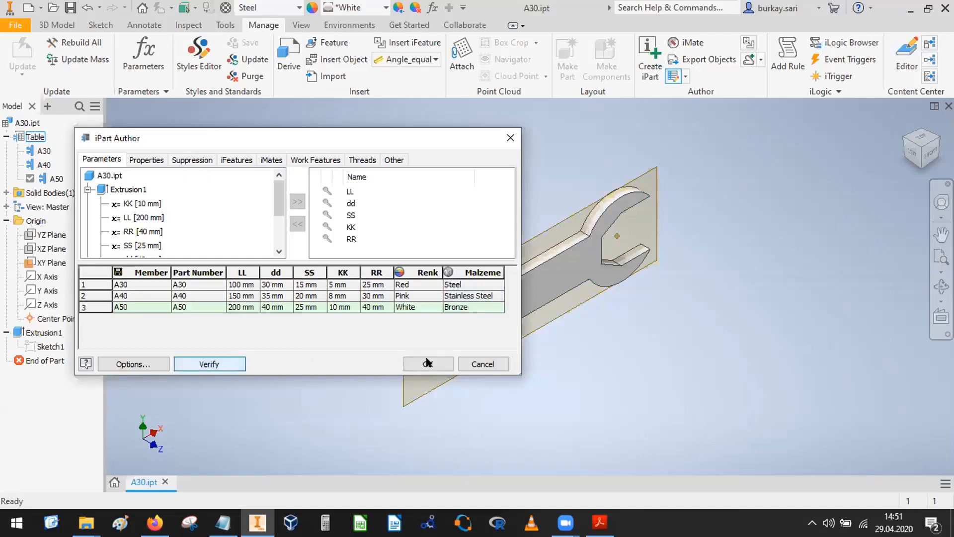
{"action": "left_click", "coordinate": [426, 362]}
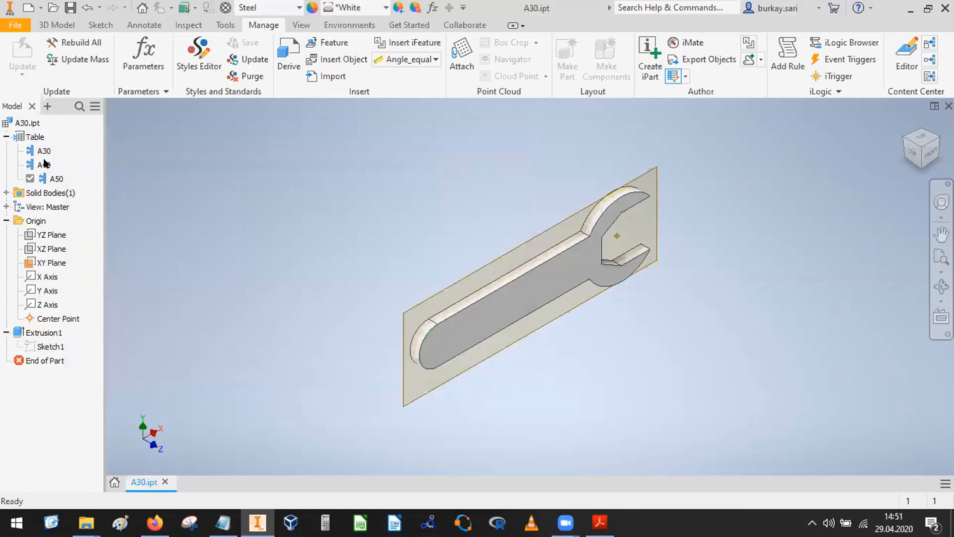
Switch the active iPart member to A40 and back to A50 to check the material assigned to A50
{"action": "double_click", "coordinate": [44, 164]}
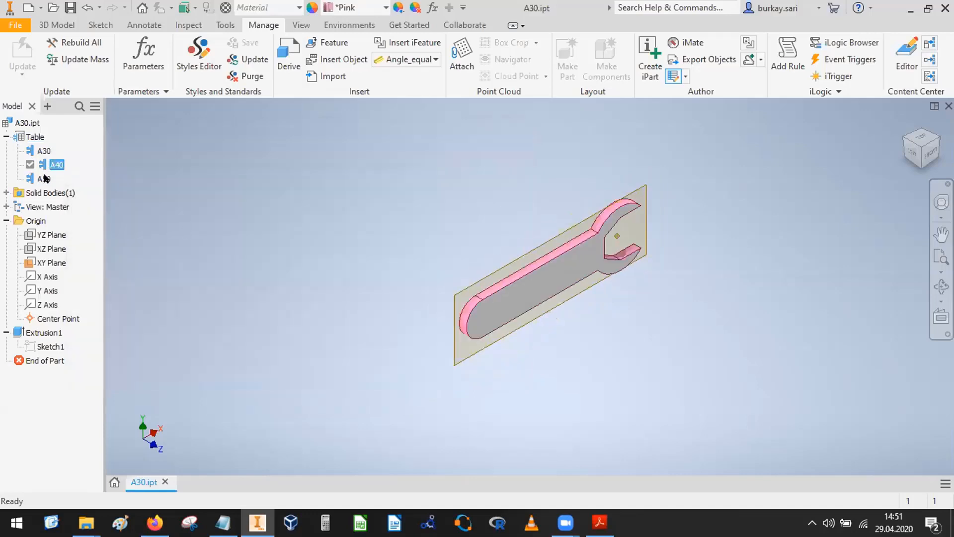
{"action": "double_click", "coordinate": [44, 179]}
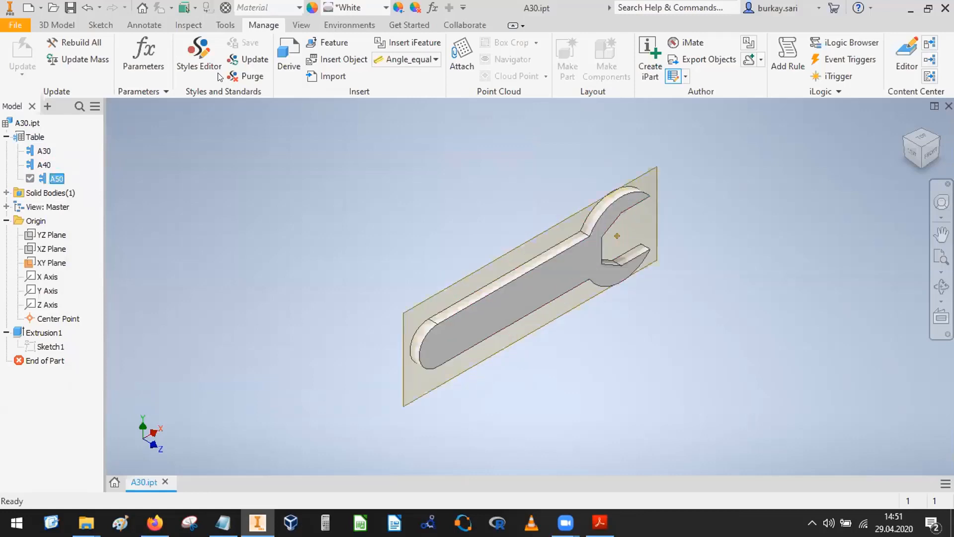
{"action": "left_click", "coordinate": [441, 257]}
{"action": "left_click", "coordinate": [58, 24]}
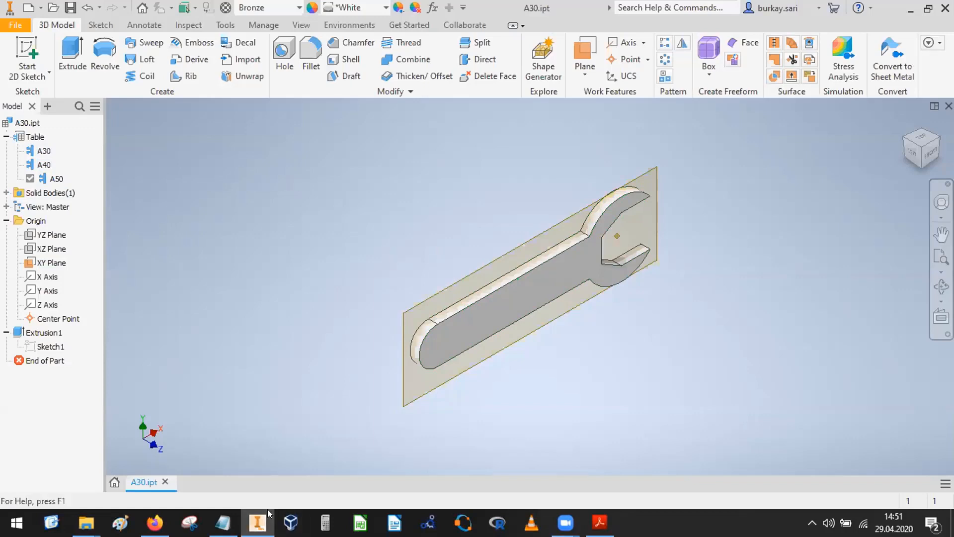
Review the Renk and Malzeme values in the iPart table and close it without changes
{"action": "right_click", "coordinate": [36, 138]}
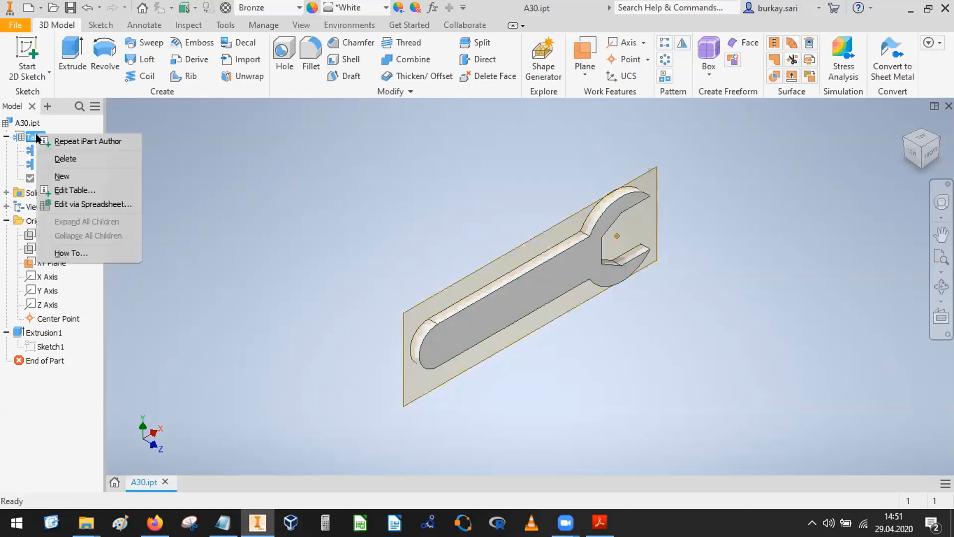
{"action": "left_click", "coordinate": [76, 190]}
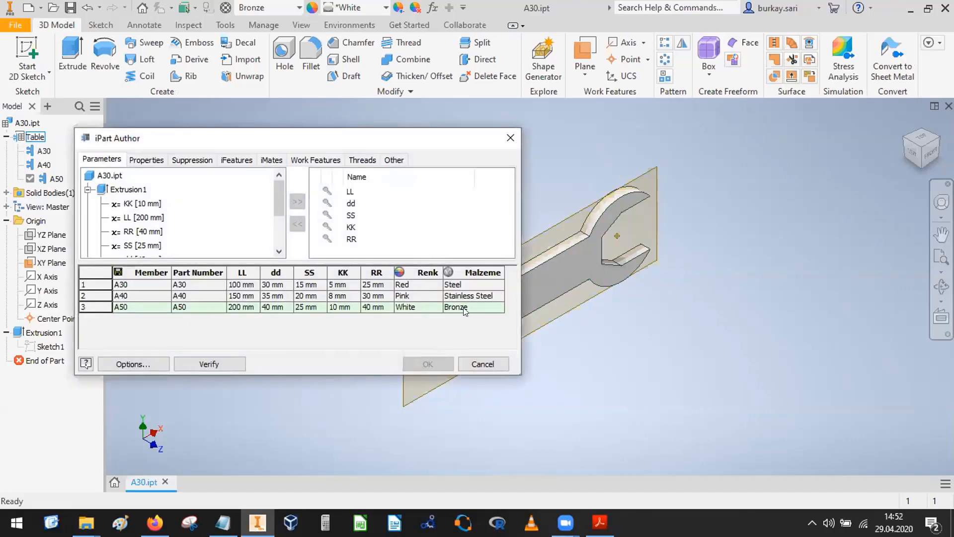
{"action": "left_click", "coordinate": [478, 364]}
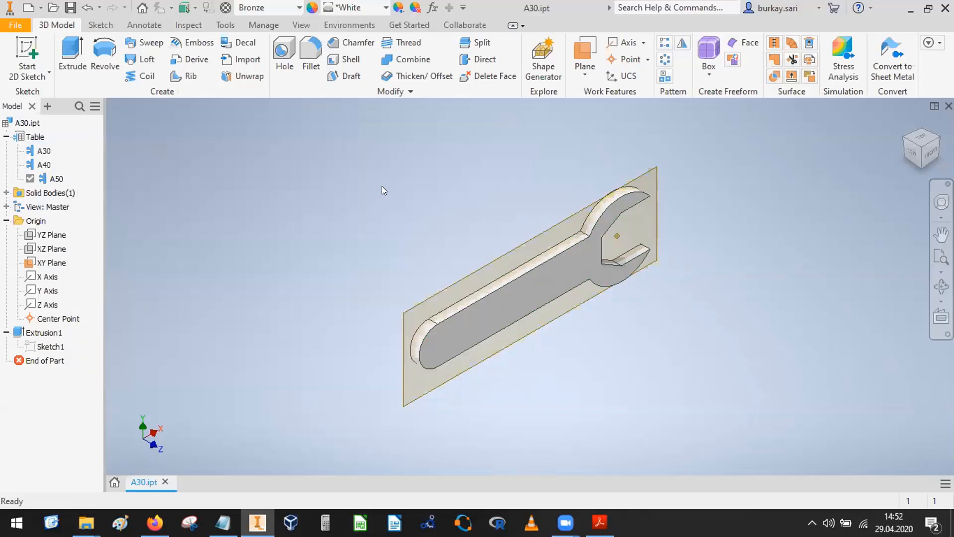
Check the materials in the Autodesk Material Library and switch the material list to the Inventor Material Library
{"action": "left_click", "coordinate": [276, 8]}
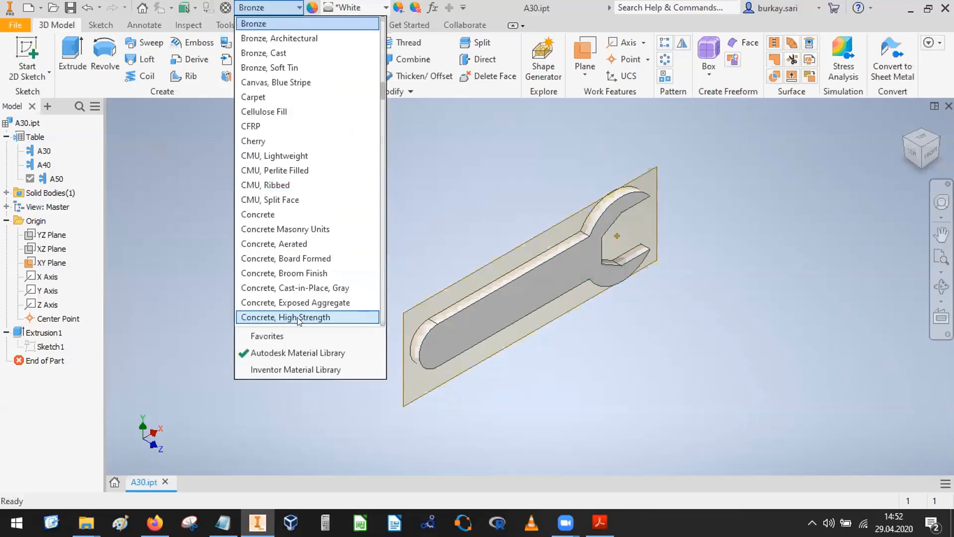
{"action": "left_click", "coordinate": [282, 368]}
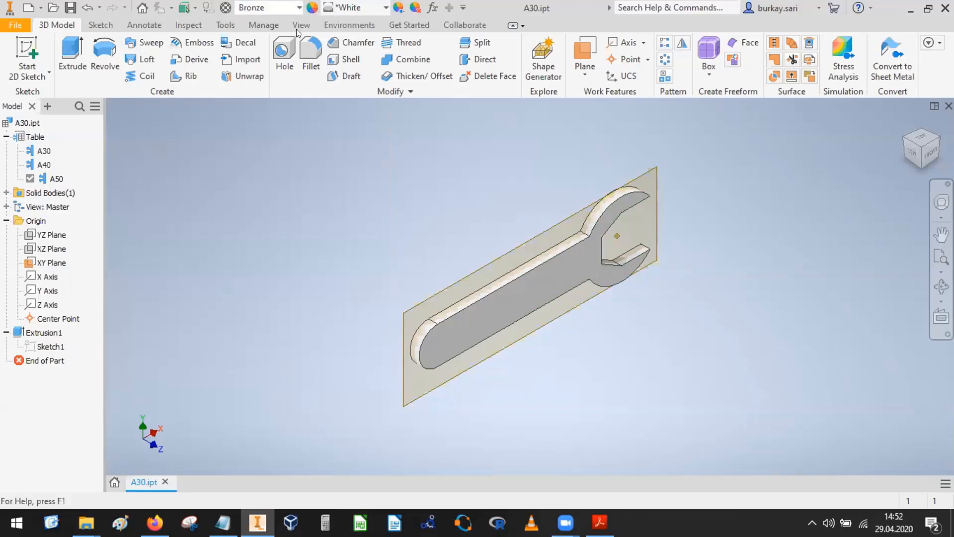
{"action": "left_click", "coordinate": [298, 6]}
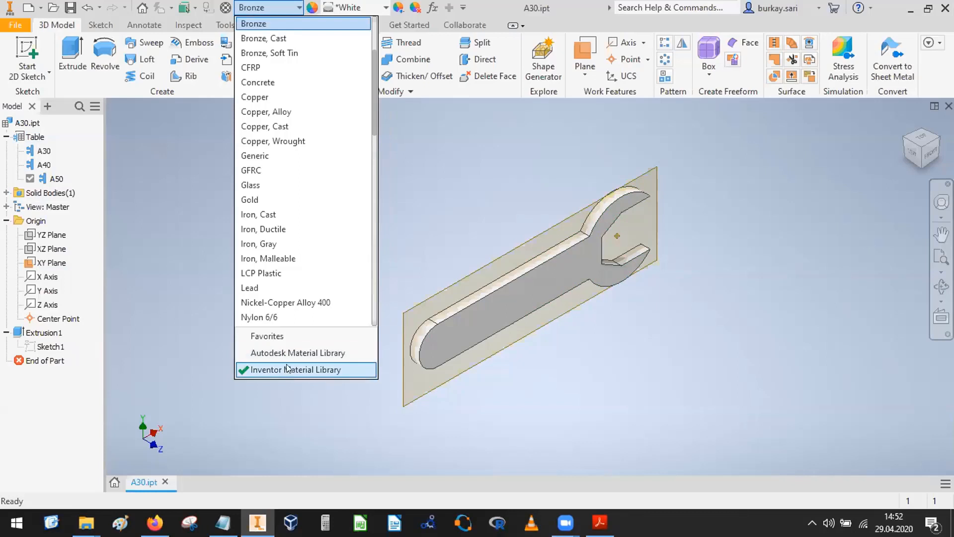
{"action": "left_click", "coordinate": [448, 218]}
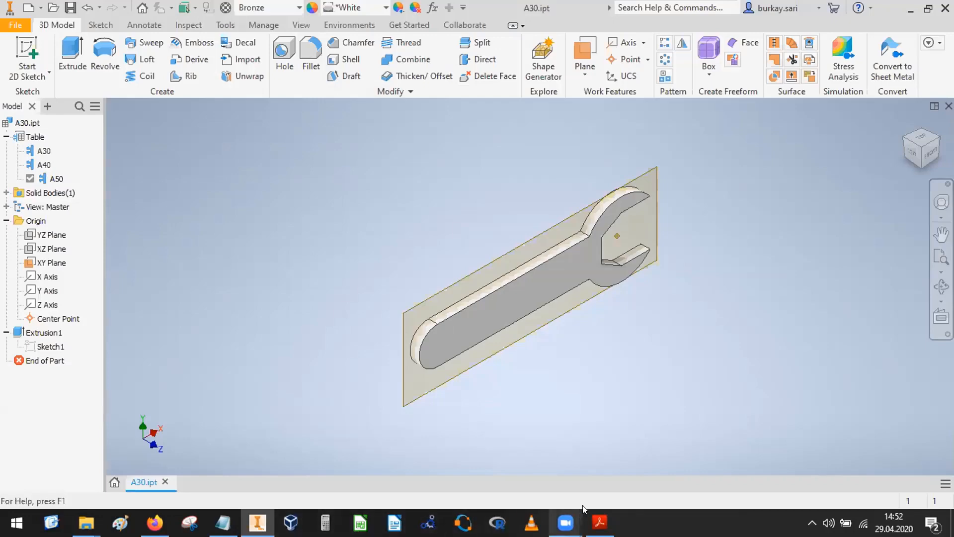
{"action": "mouse_move", "coordinate": [566, 522]}
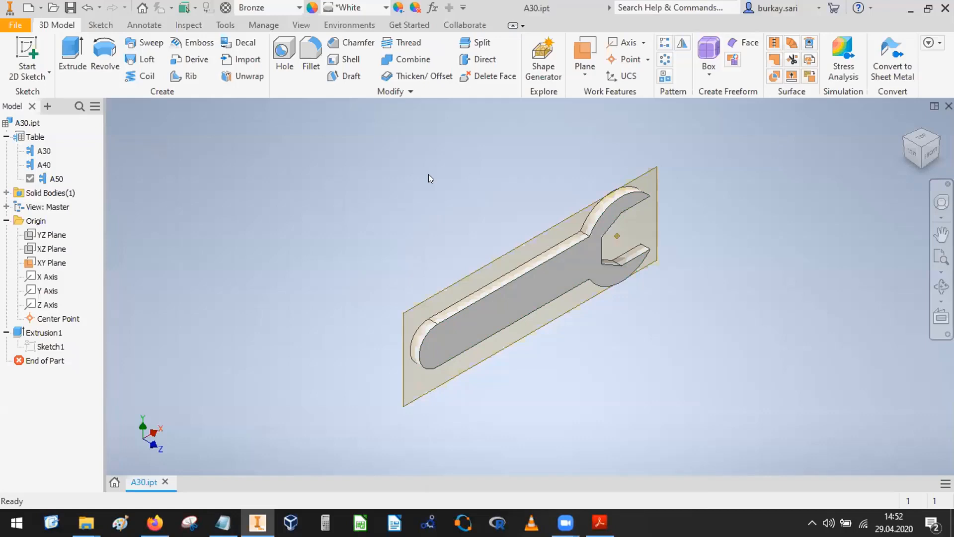
Review the model parameters of member A50, make A30 the active member, and review its parameters
{"action": "left_click", "coordinate": [432, 7]}
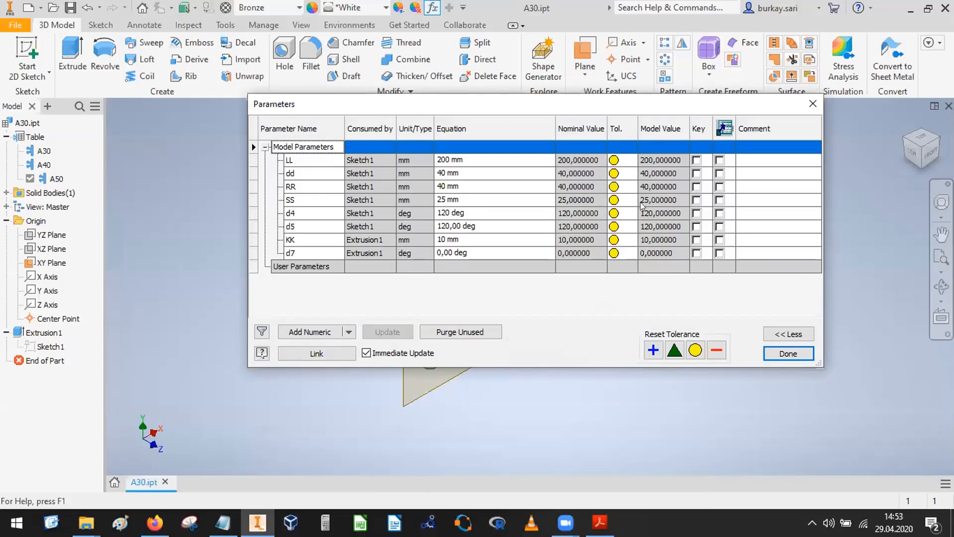
{"action": "left_click", "coordinate": [789, 353]}
{"action": "double_click", "coordinate": [44, 151]}
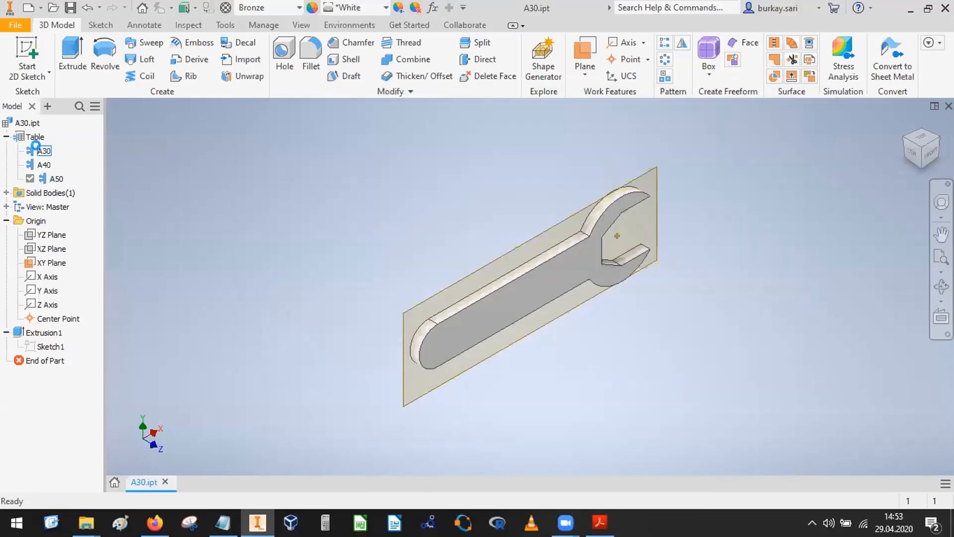
{"action": "left_click", "coordinate": [432, 7]}
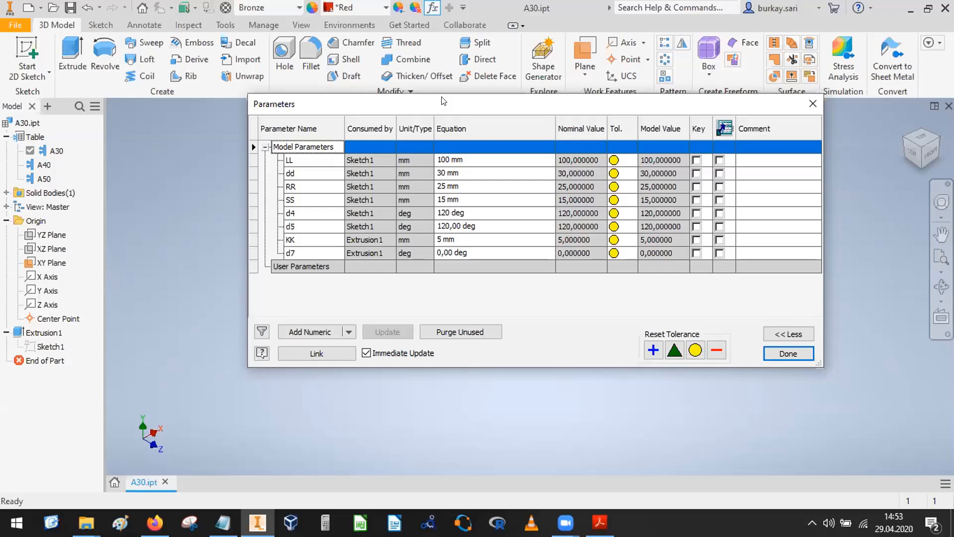
{"action": "key", "text": "Escape"}
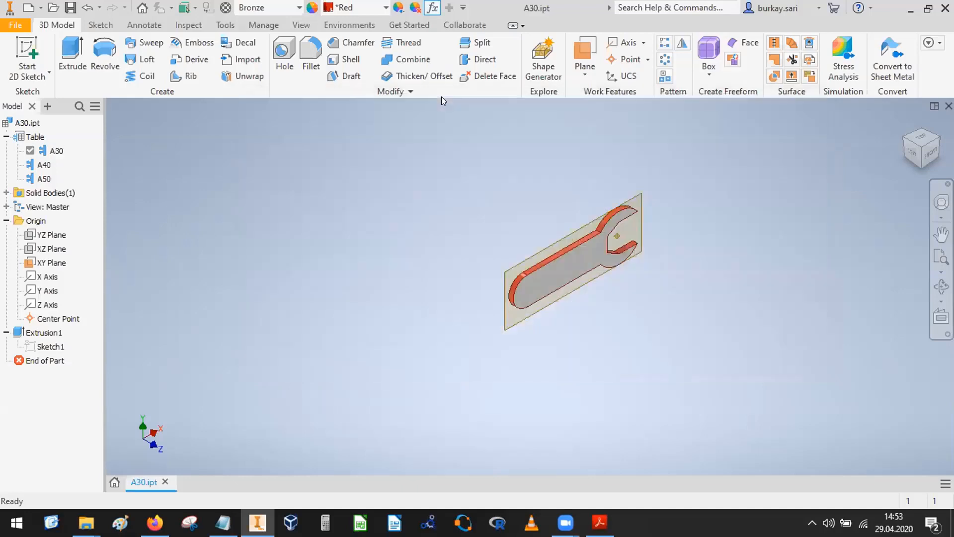
Start a constant fillet on the upper edge where the wrench handle meets the head, with a radius of 10 mm
{"action": "scroll", "coordinate": [620, 250], "scroll_direction": "down", "scroll_amount": 5}
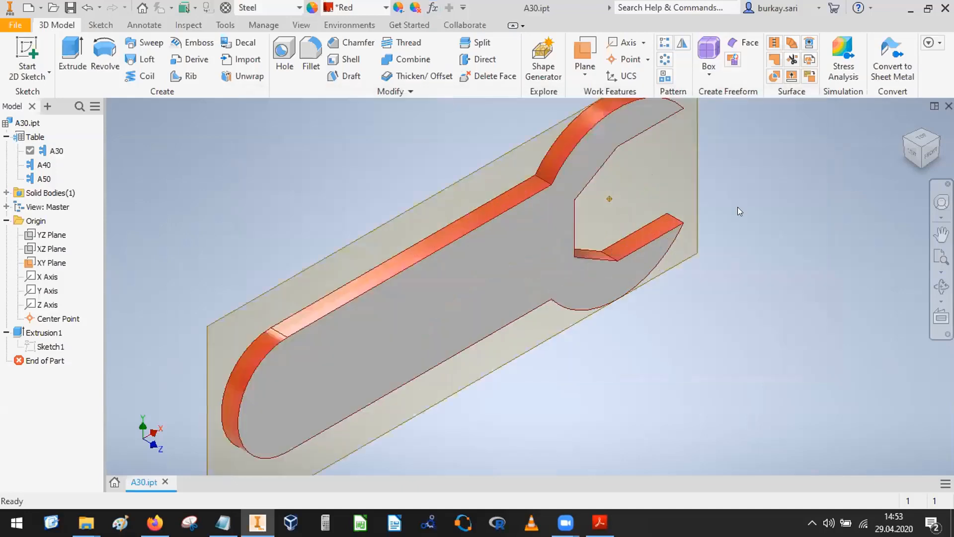
{"action": "scroll", "coordinate": [738, 206], "scroll_direction": "up", "scroll_amount": 2}
{"action": "middle_click_drag", "start_coordinate": [733, 203], "coordinate": [717, 208]}
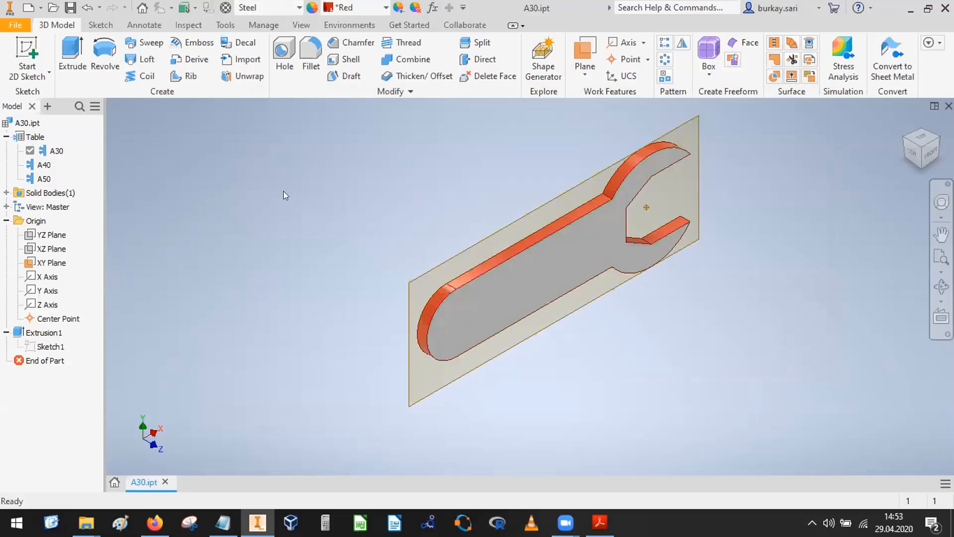
{"action": "right_click", "coordinate": [19, 136]}
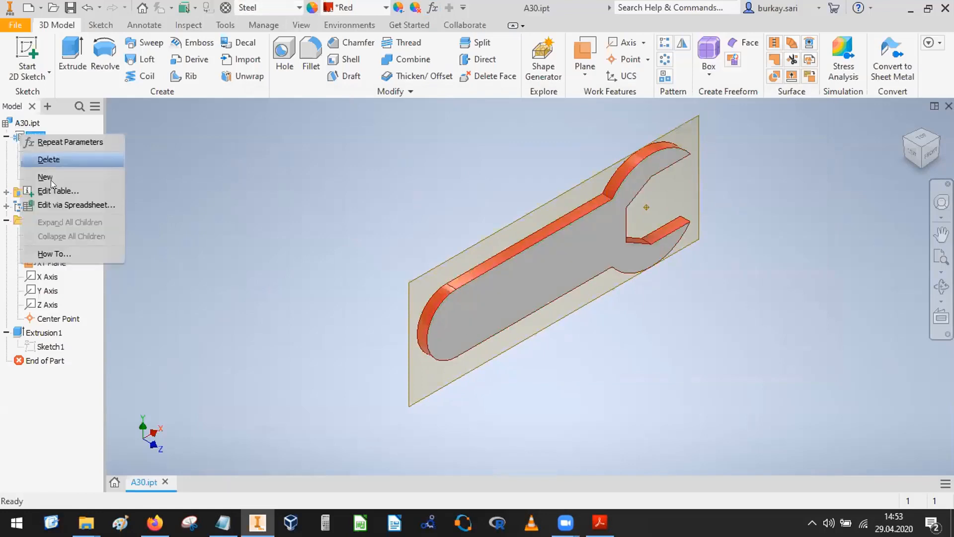
{"action": "left_click", "coordinate": [290, 70]}
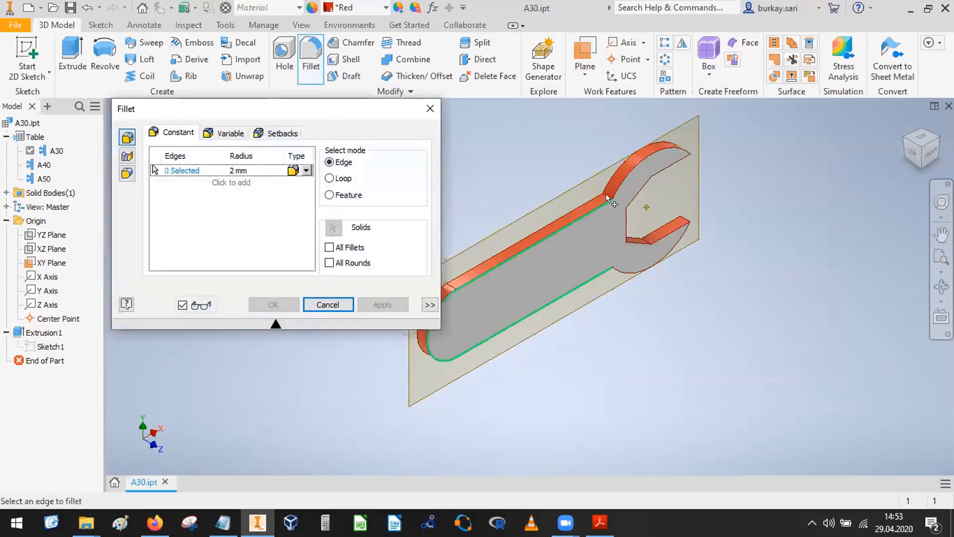
{"action": "left_click", "coordinate": [606, 193]}
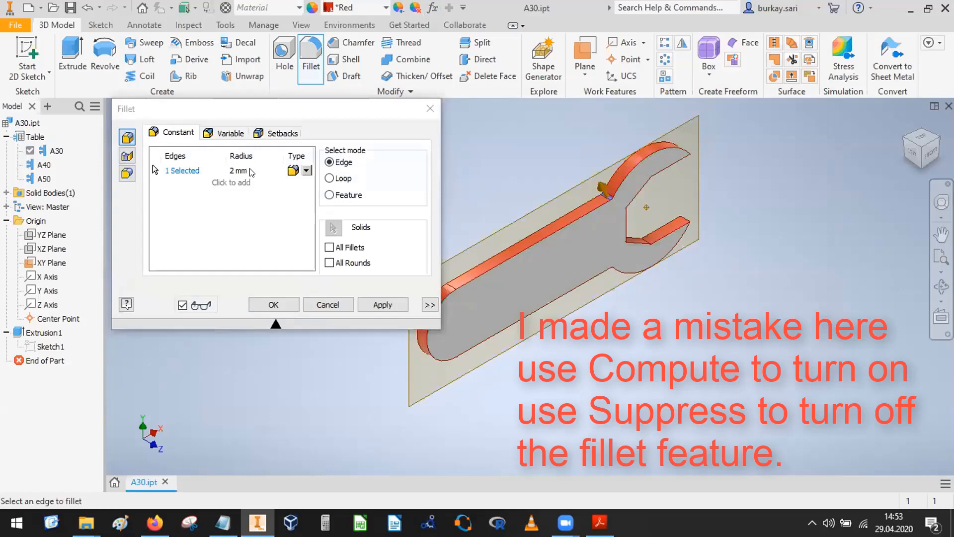
{"action": "left_click", "coordinate": [251, 171]}
{"action": "type", "text": "10"}
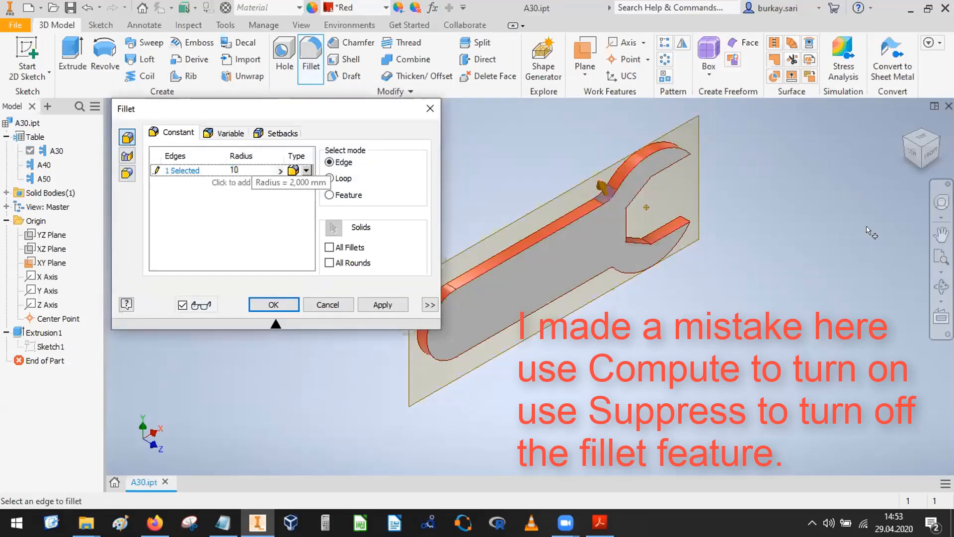
Add the opposite lower handle-to-head edge to the fillet, set the radius to 20 mm, and create it
{"action": "left_click", "coordinate": [920, 169]}
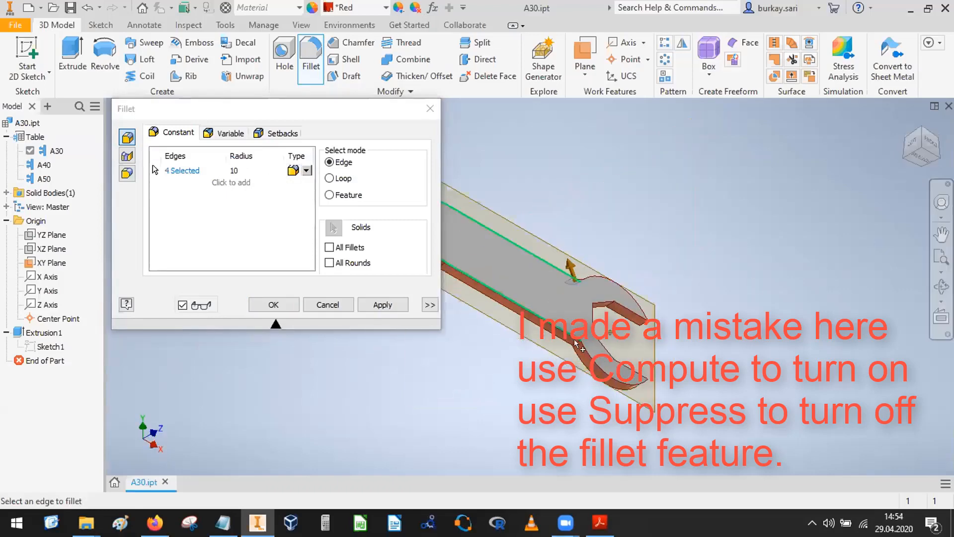
{"action": "left_click", "coordinate": [571, 268]}
{"action": "left_click", "coordinate": [570, 334], "text": "ctrl"}
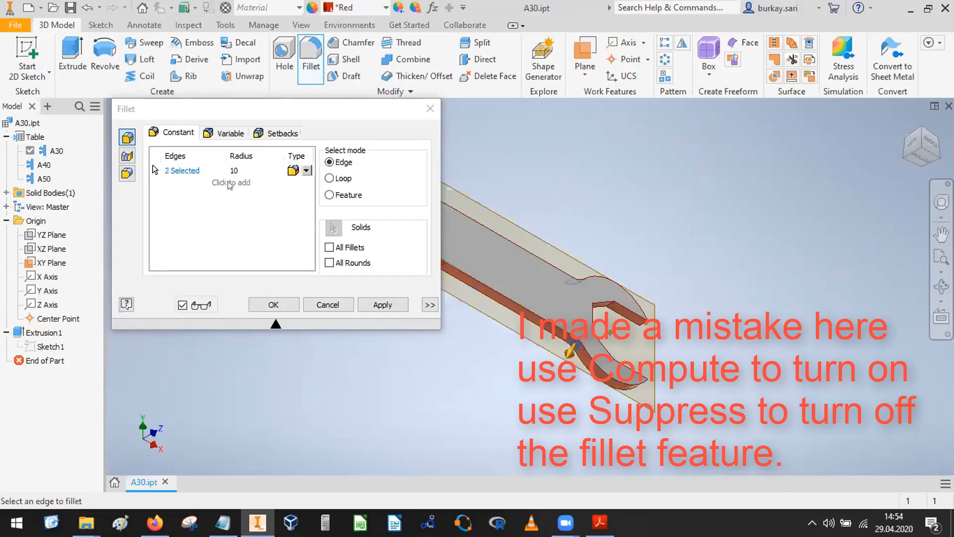
{"action": "left_click", "coordinate": [217, 168]}
{"action": "type", "text": "20"}
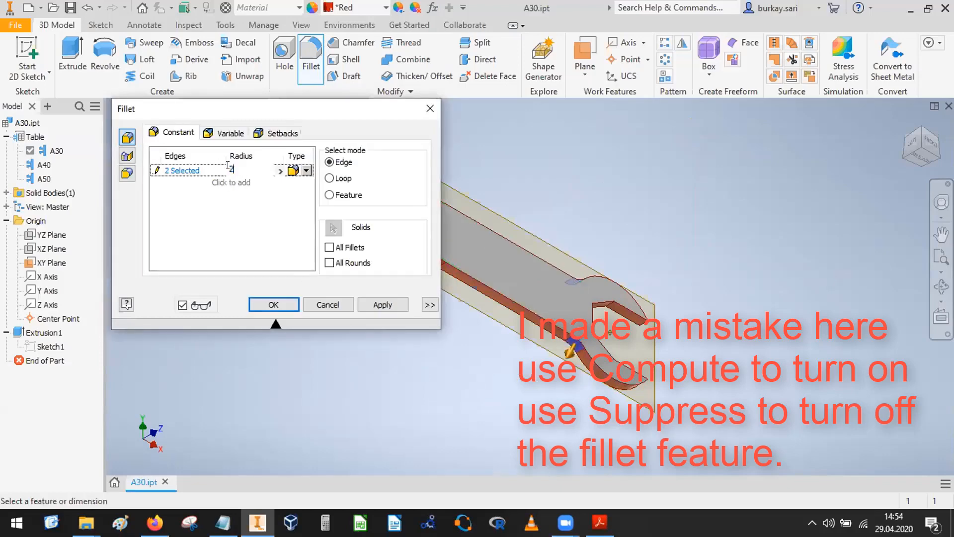
{"action": "left_click", "coordinate": [931, 142]}
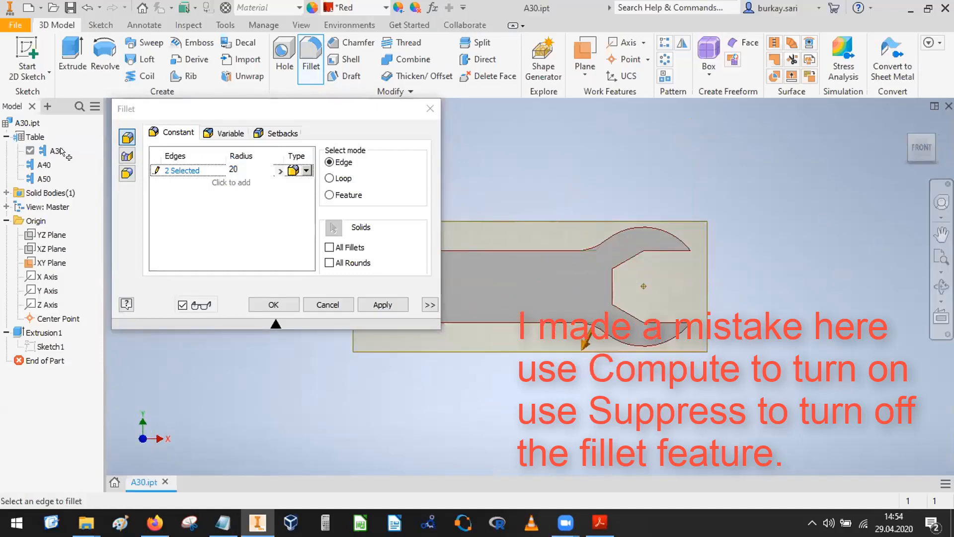
{"action": "left_click", "coordinate": [274, 305]}
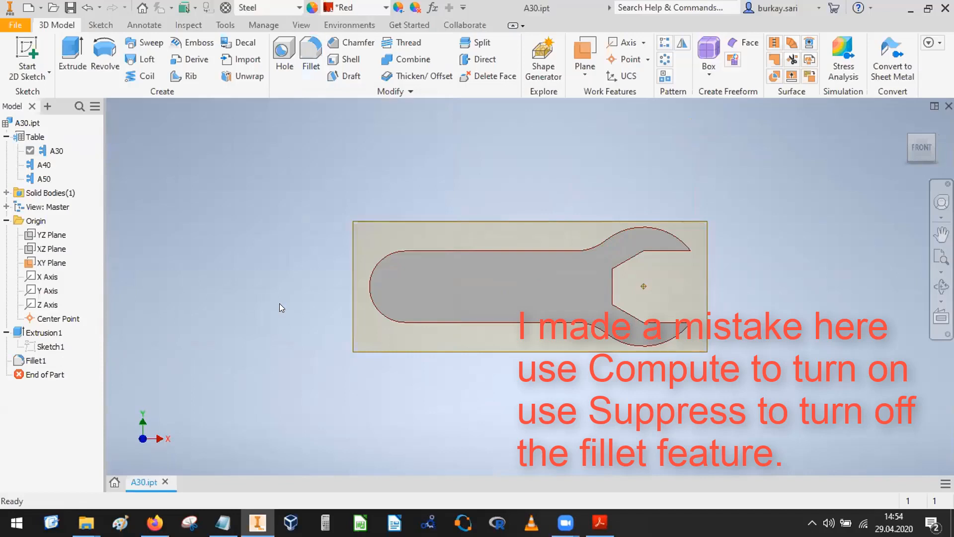
Open the iPart table for editing and add the handle fillet as a suppression column
{"action": "right_click", "coordinate": [30, 137]}
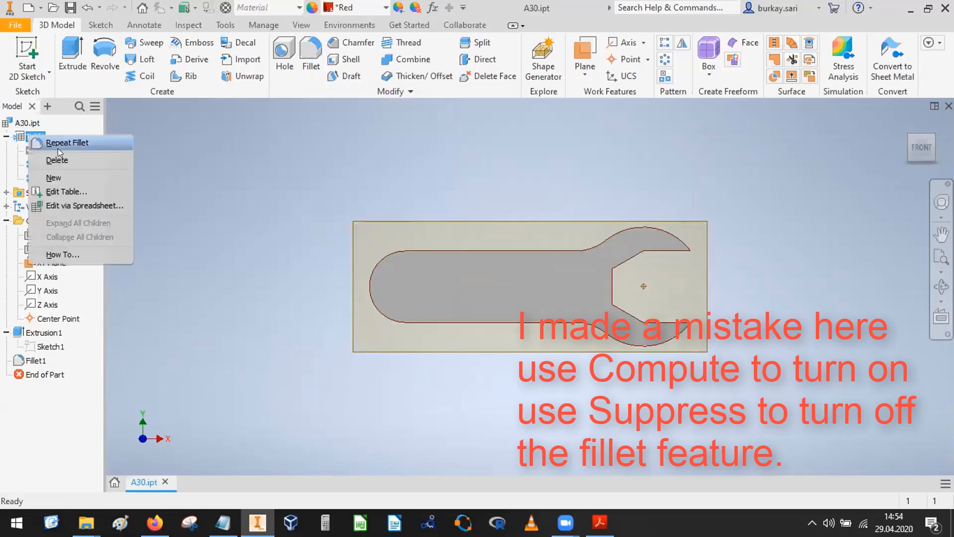
{"action": "left_click", "coordinate": [71, 193]}
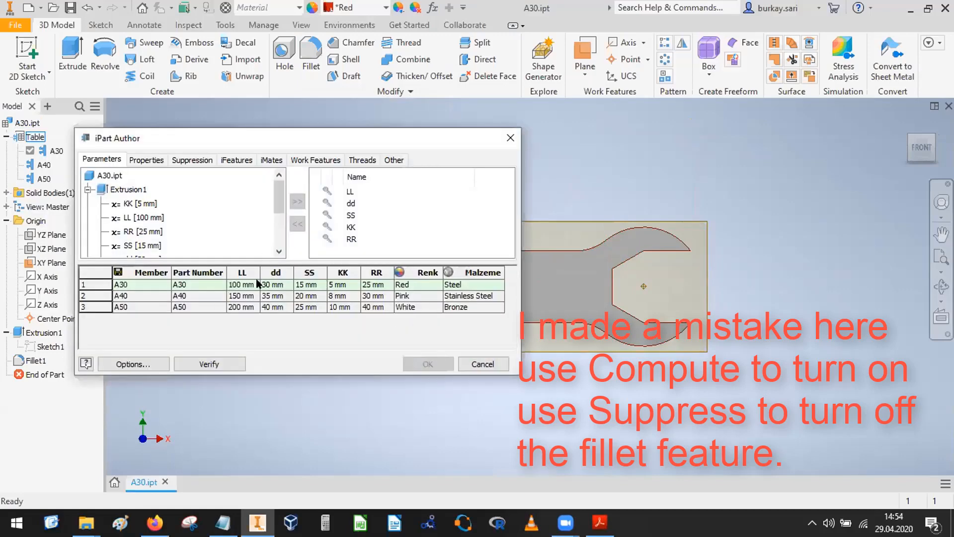
{"action": "left_click", "coordinate": [87, 190]}
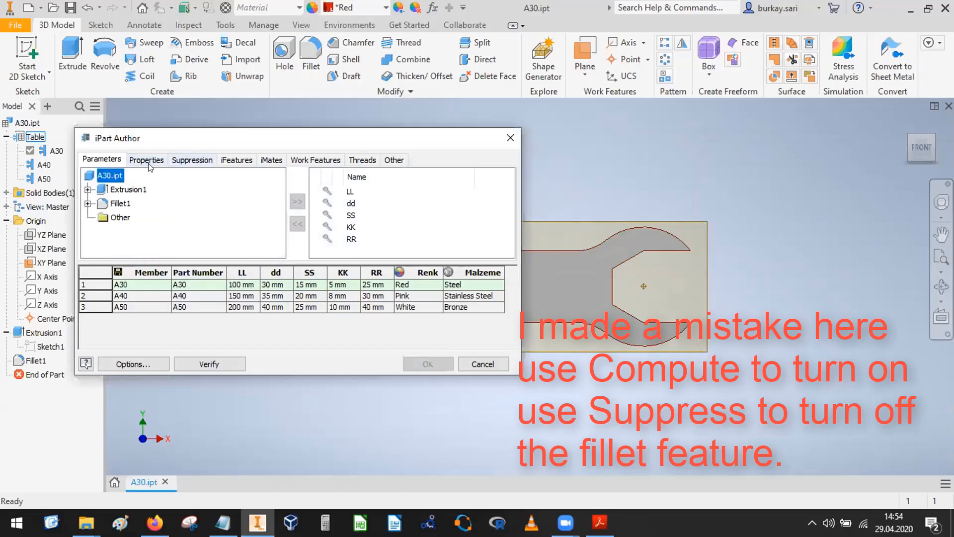
{"action": "left_click", "coordinate": [178, 160]}
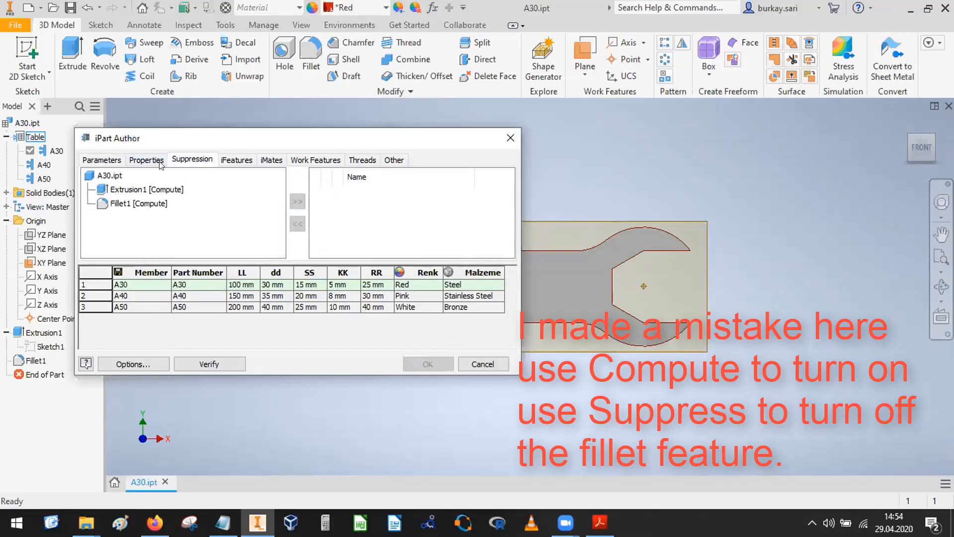
{"action": "left_click", "coordinate": [92, 159]}
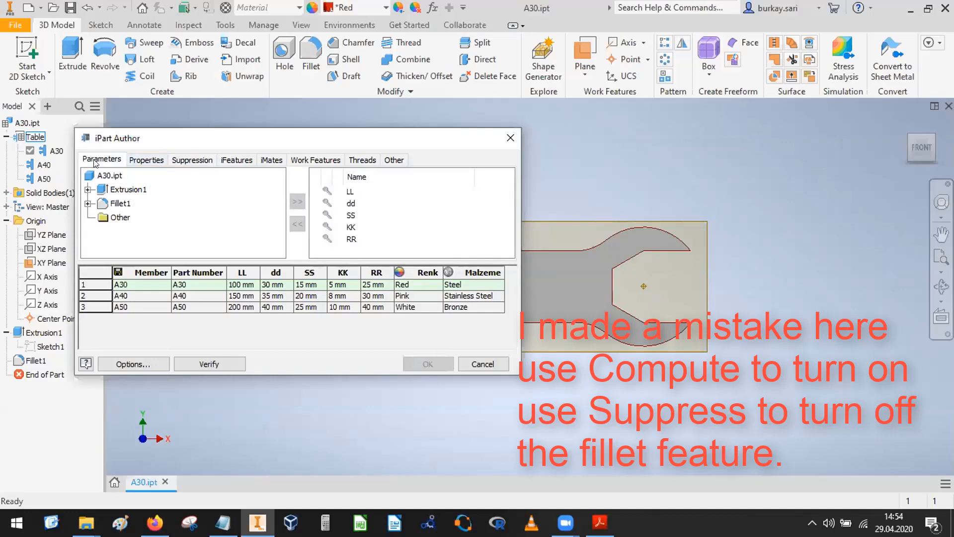
{"action": "left_click", "coordinate": [190, 161]}
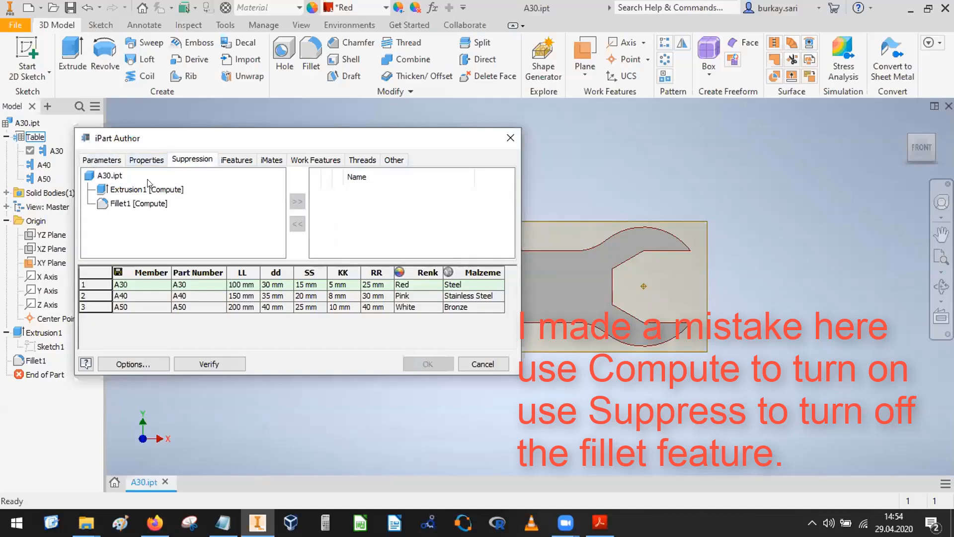
{"action": "left_click", "coordinate": [122, 190]}
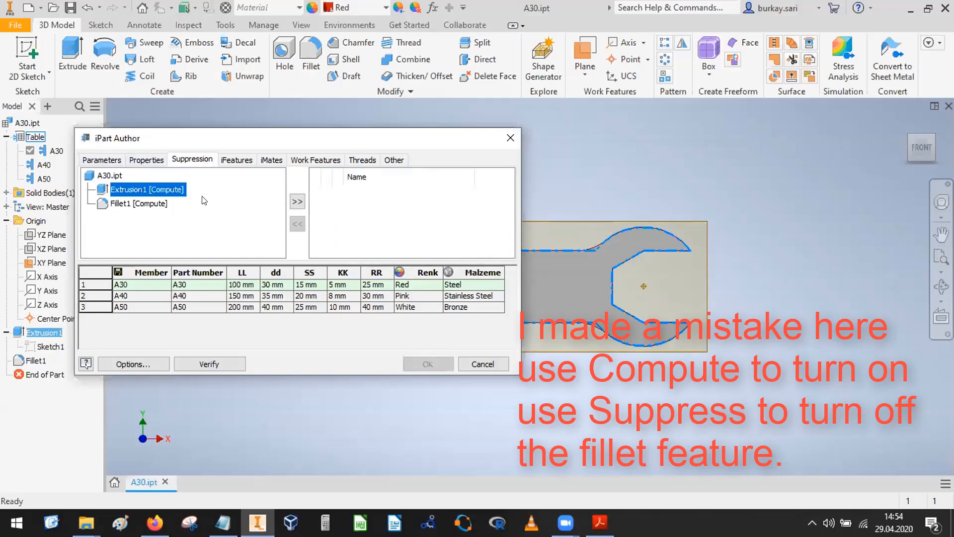
{"action": "left_click", "coordinate": [145, 204]}
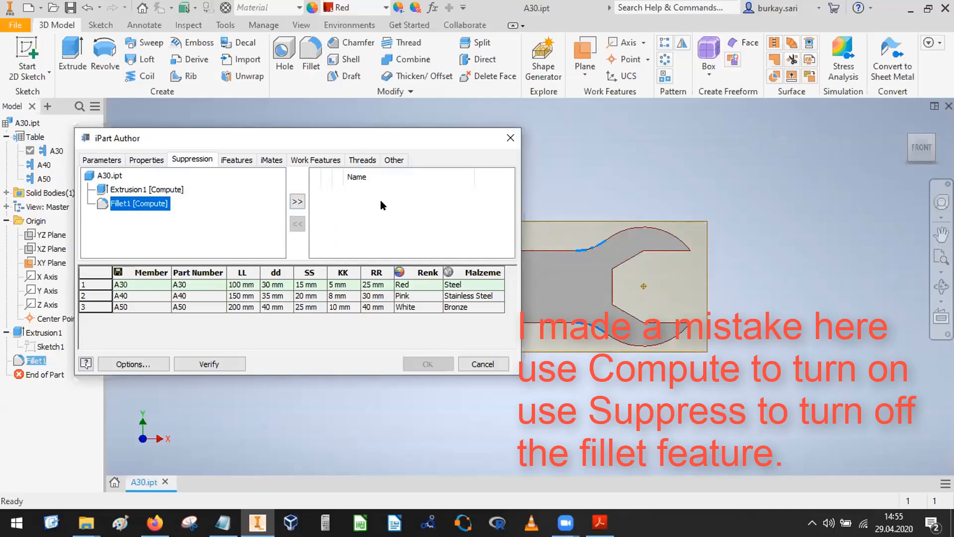
{"action": "left_click", "coordinate": [296, 203]}
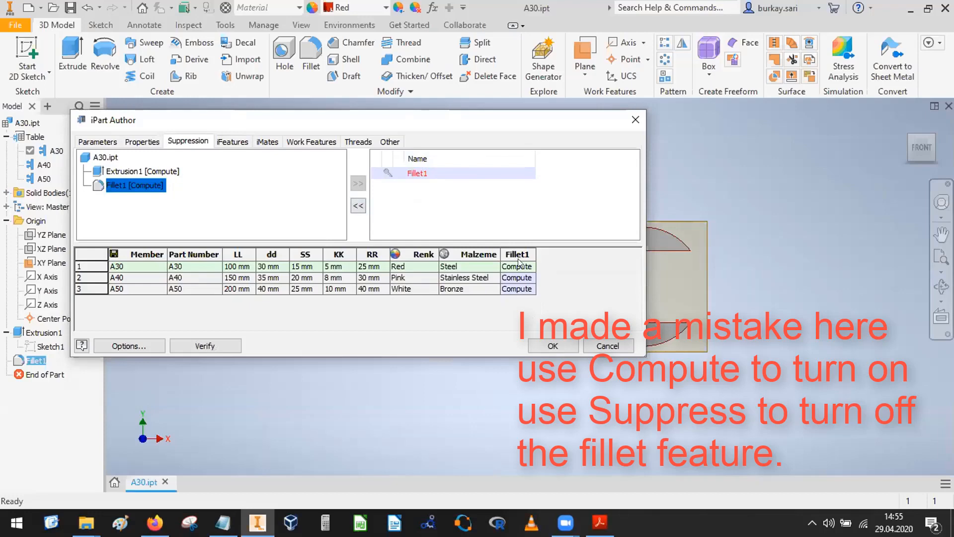
Try to set member A40's Fillet1 value to "Not Compute", widening the column to fit the text
{"action": "left_click", "coordinate": [515, 278]}
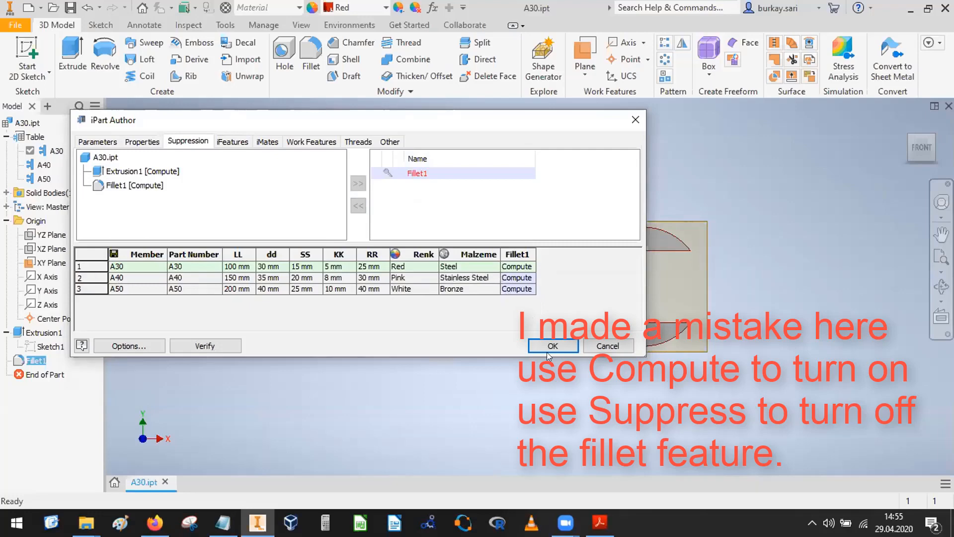
{"action": "type", "text": "Not"}
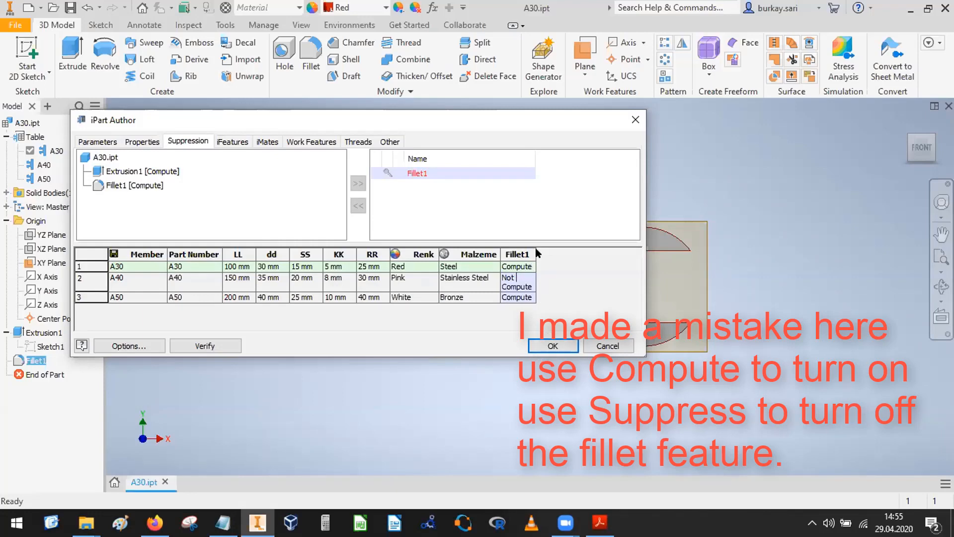
{"action": "left_click_drag", "start_coordinate": [532, 251], "coordinate": [555, 250]}
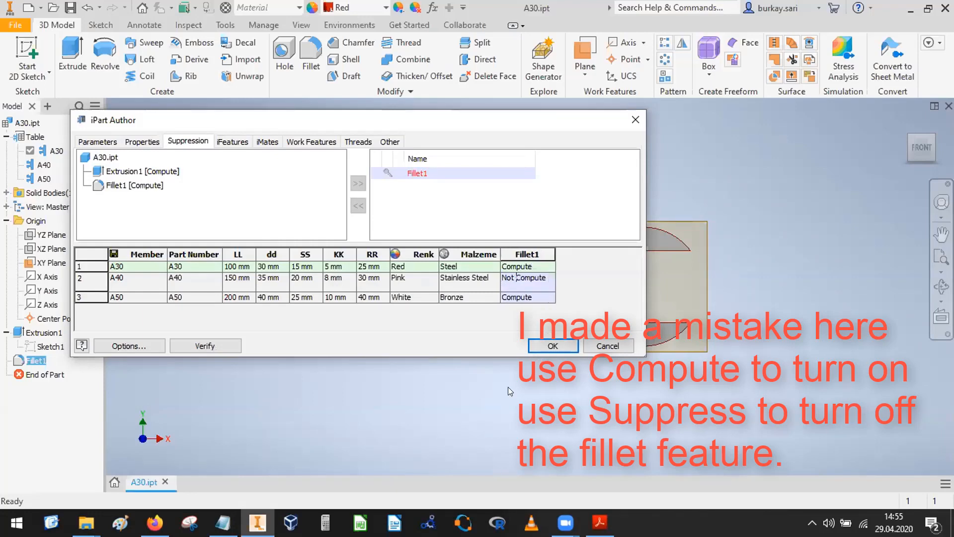
{"action": "left_click", "coordinate": [549, 344]}
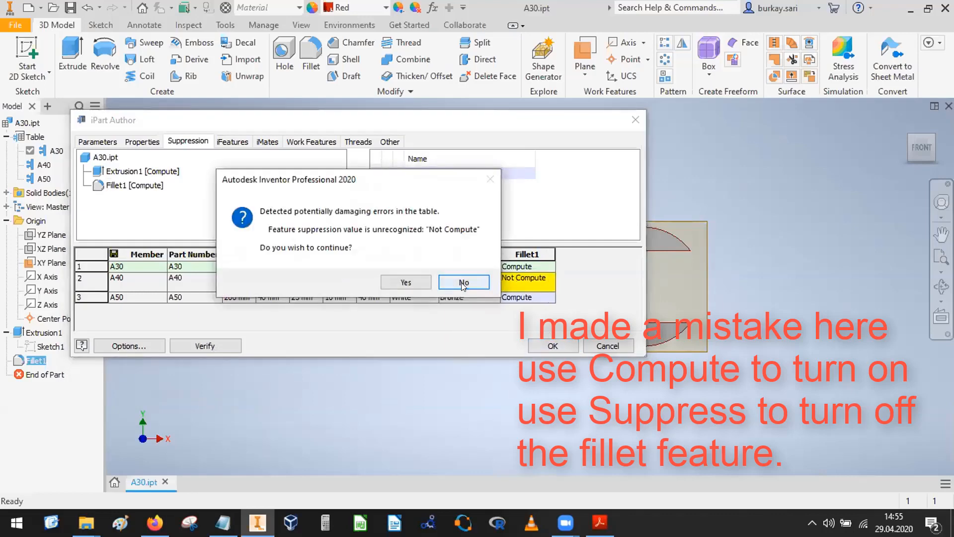
{"action": "left_click", "coordinate": [463, 283]}
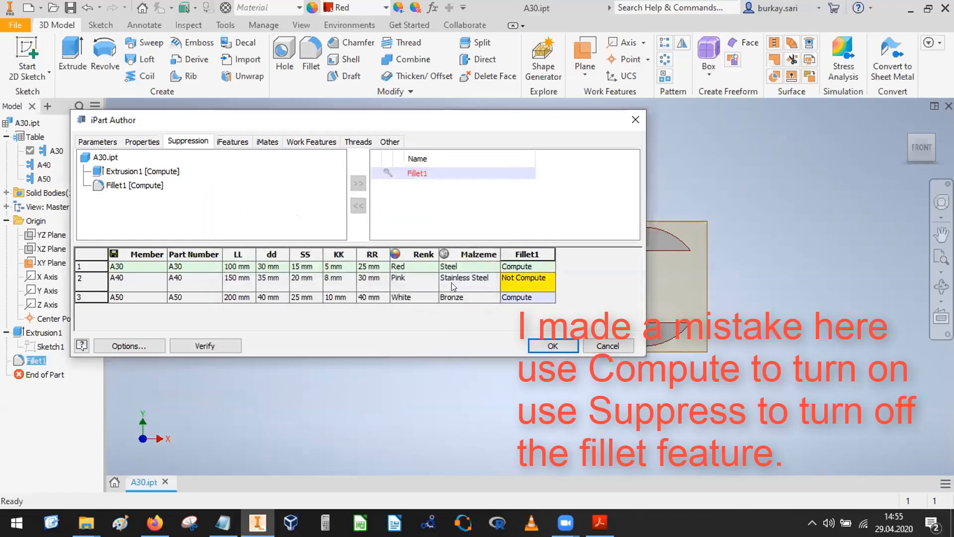
Set member A40's Fillet1 value to "No Compute" and accept the table despite the error
{"action": "left_click", "coordinate": [506, 284]}
{"action": "left_click", "coordinate": [508, 286]}
{"action": "key", "text": "Delete"}
{"action": "left_click", "coordinate": [545, 344]}
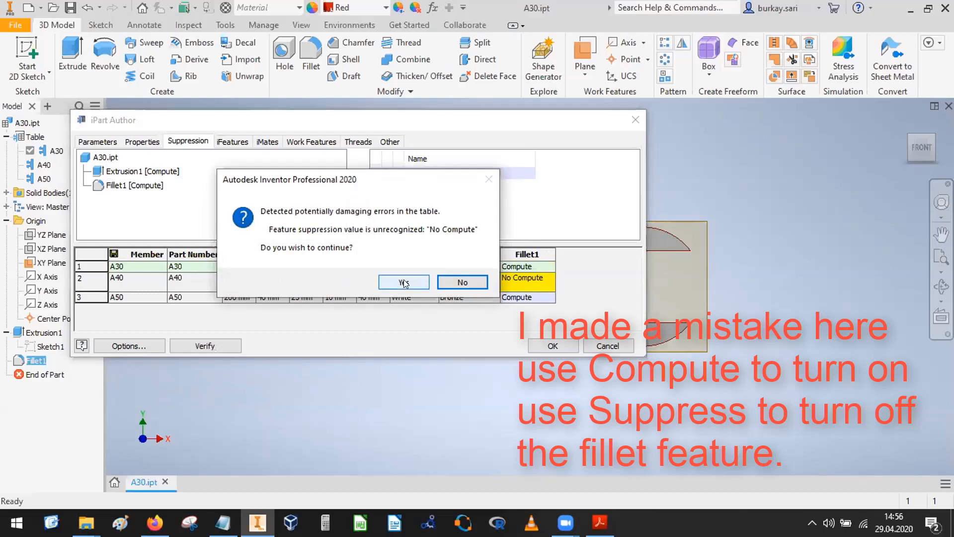
{"action": "left_click", "coordinate": [402, 281]}
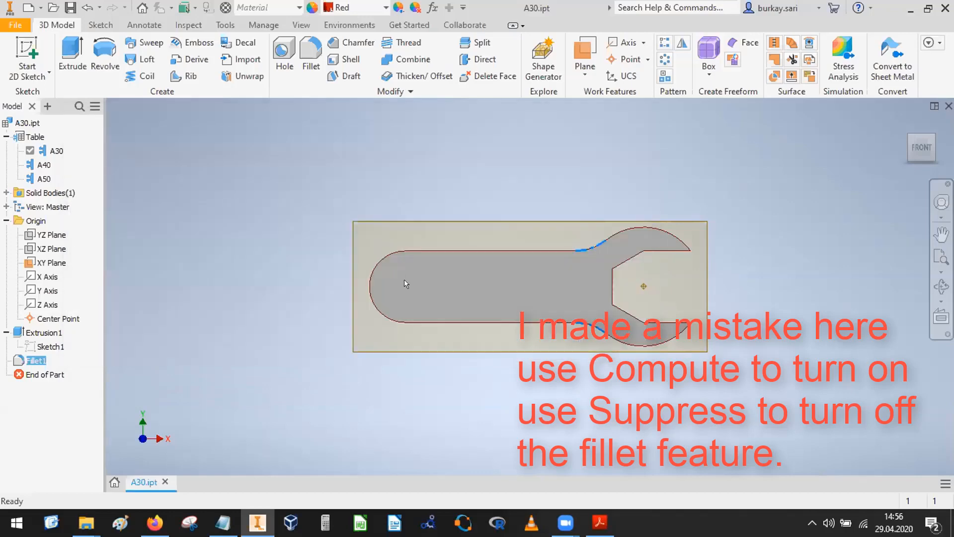
Make A50 the active iPart member, accepting the table error, and try to switch to A40
{"action": "double_click", "coordinate": [42, 178]}
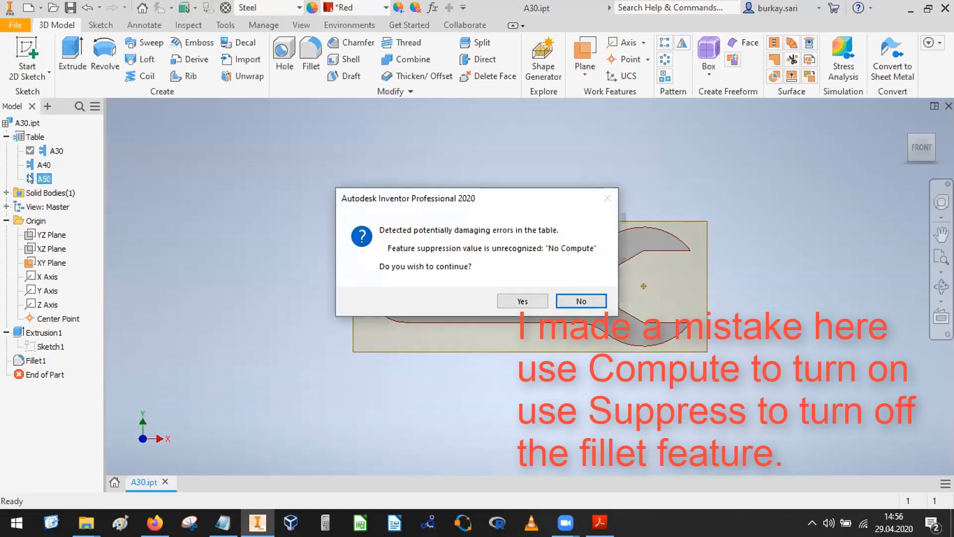
{"action": "left_click", "coordinate": [522, 301]}
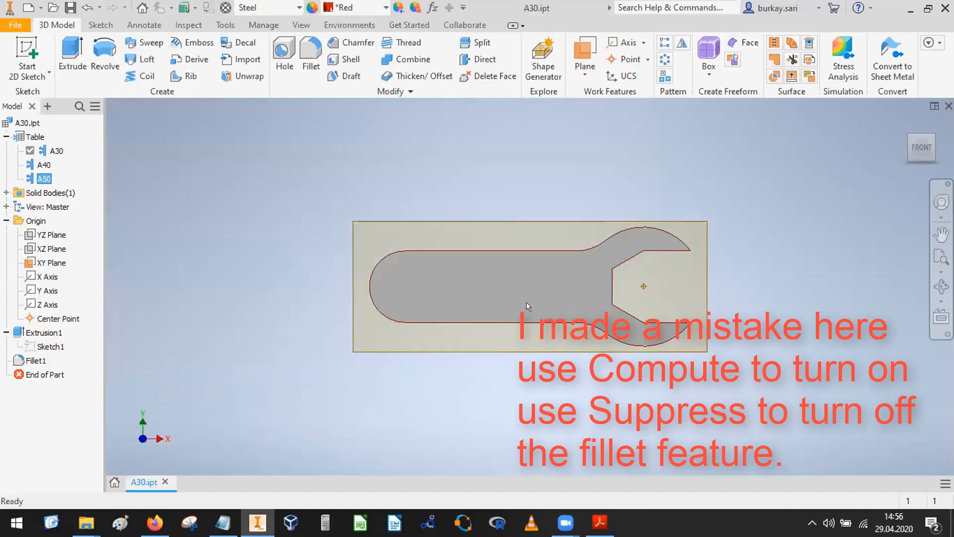
{"action": "double_click", "coordinate": [42, 165]}
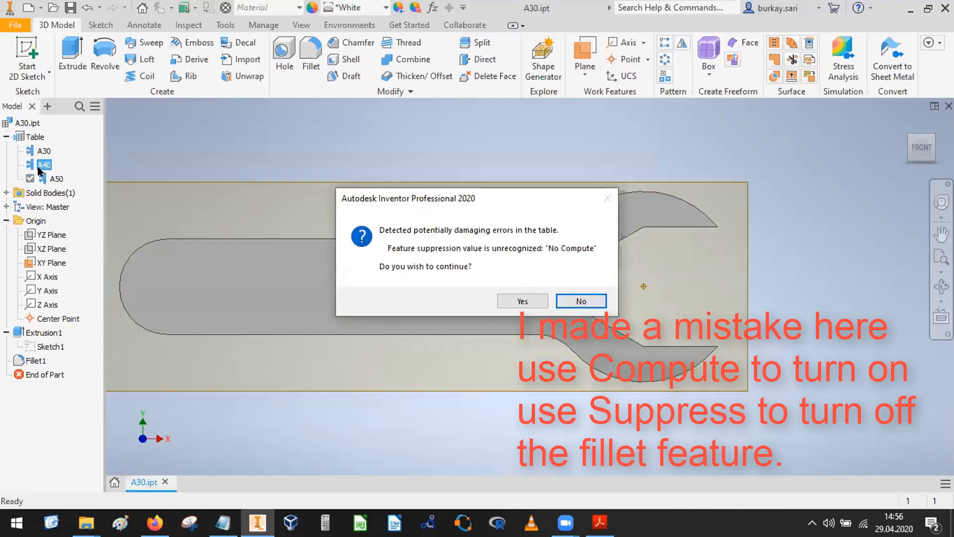
{"action": "left_click", "coordinate": [594, 301]}
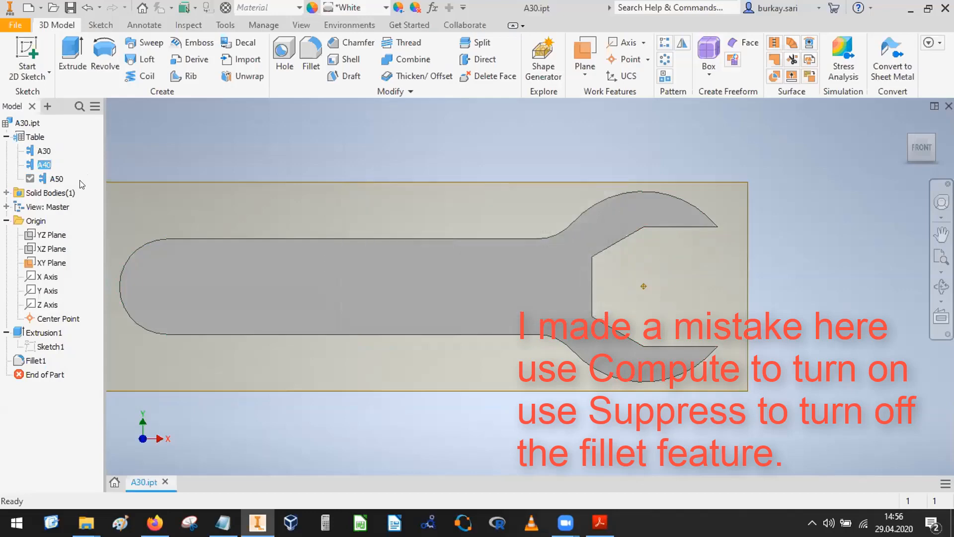
Reopen the iPart table, clear member A40's Fillet1 value, verify the table and accept it despite the error
{"action": "left_click", "coordinate": [30, 137]}
{"action": "right_click", "coordinate": [30, 138]}
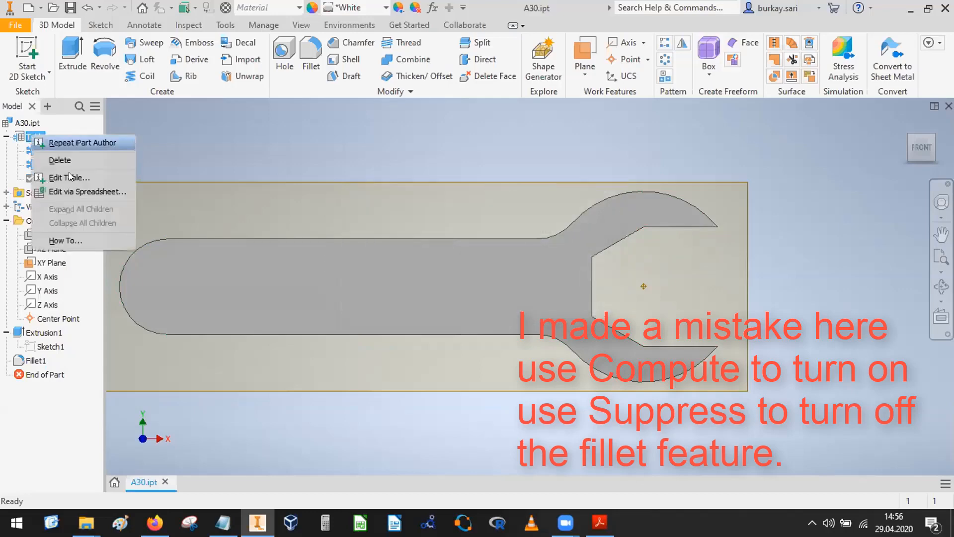
{"action": "left_click", "coordinate": [71, 181]}
{"action": "left_click", "coordinate": [522, 300]}
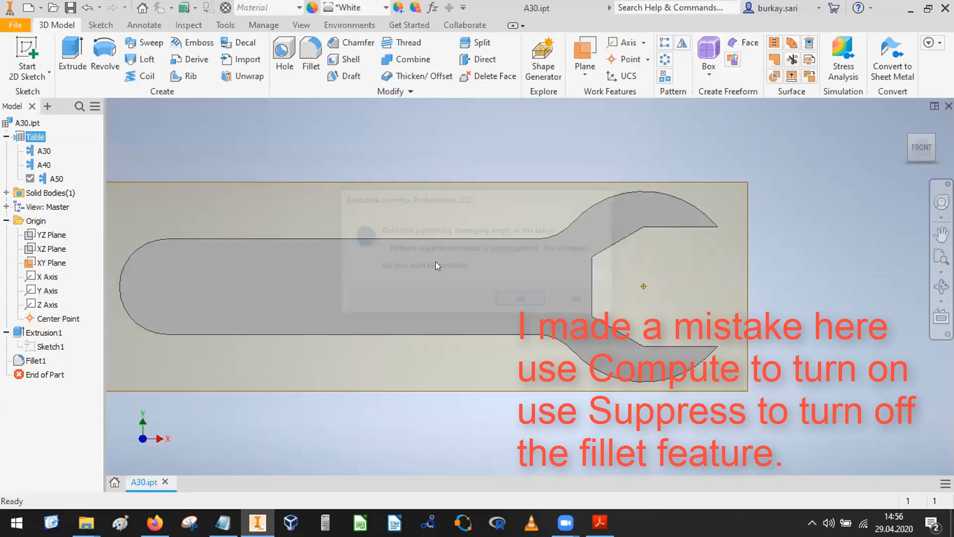
{"action": "left_click", "coordinate": [526, 278]}
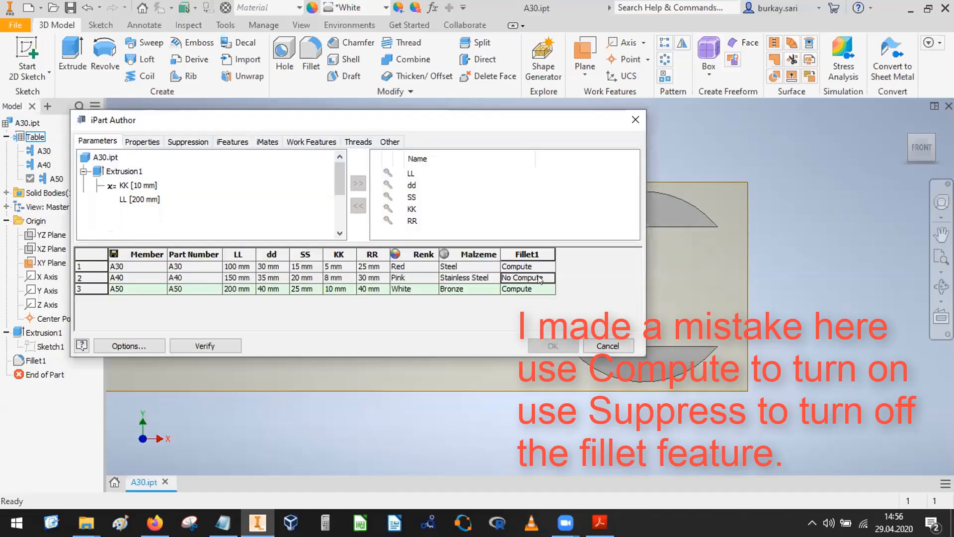
{"action": "left_click_drag", "start_coordinate": [541, 278], "coordinate": [474, 275]}
{"action": "type", "text": "S"}
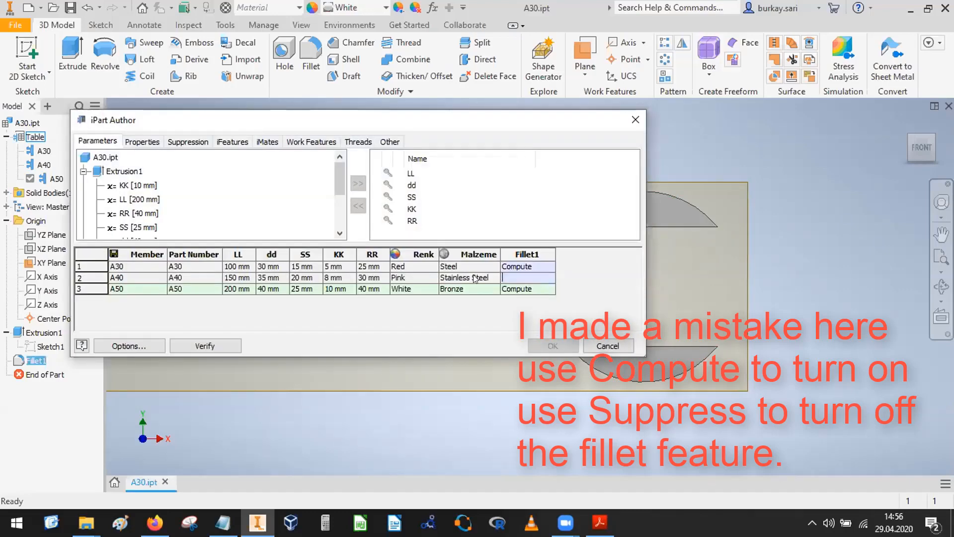
{"action": "left_click", "coordinate": [204, 345]}
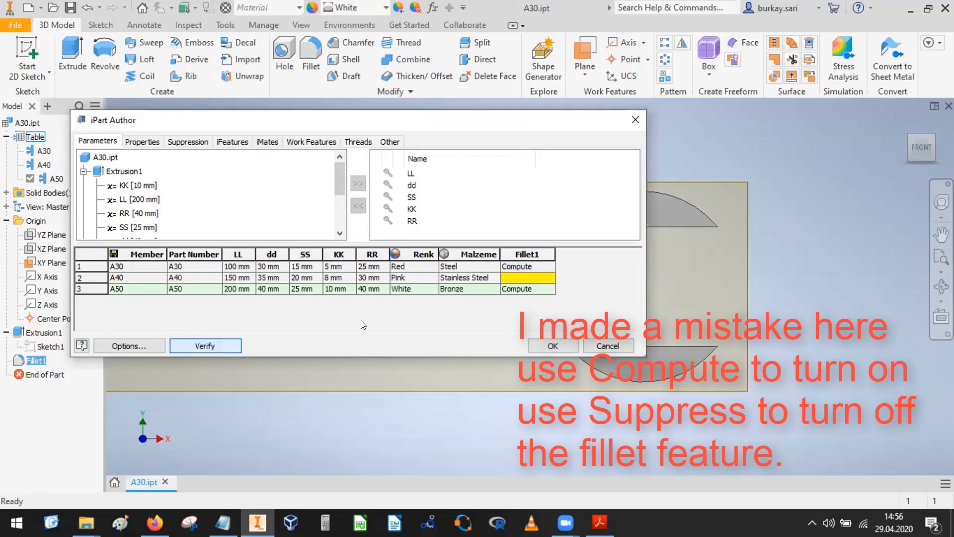
{"action": "left_click", "coordinate": [551, 345]}
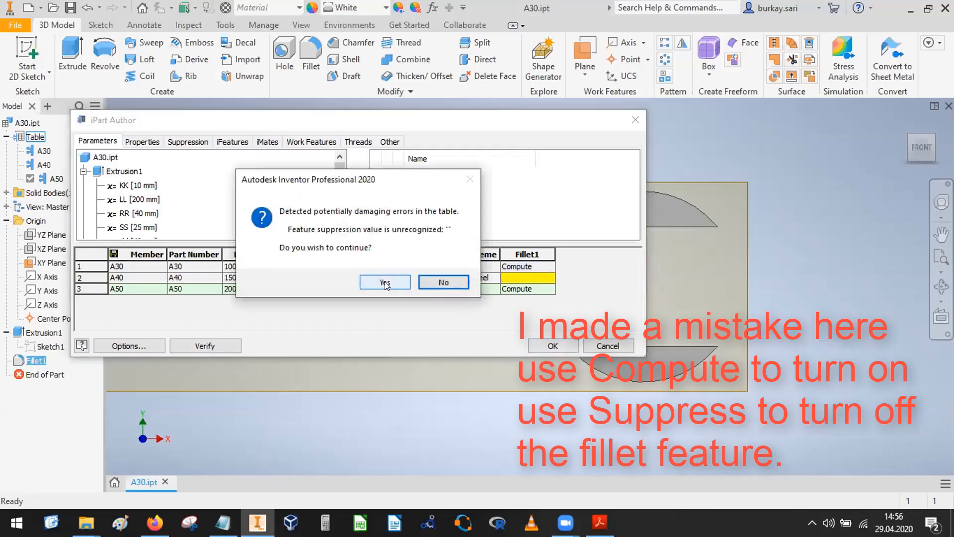
{"action": "left_click", "coordinate": [385, 282]}
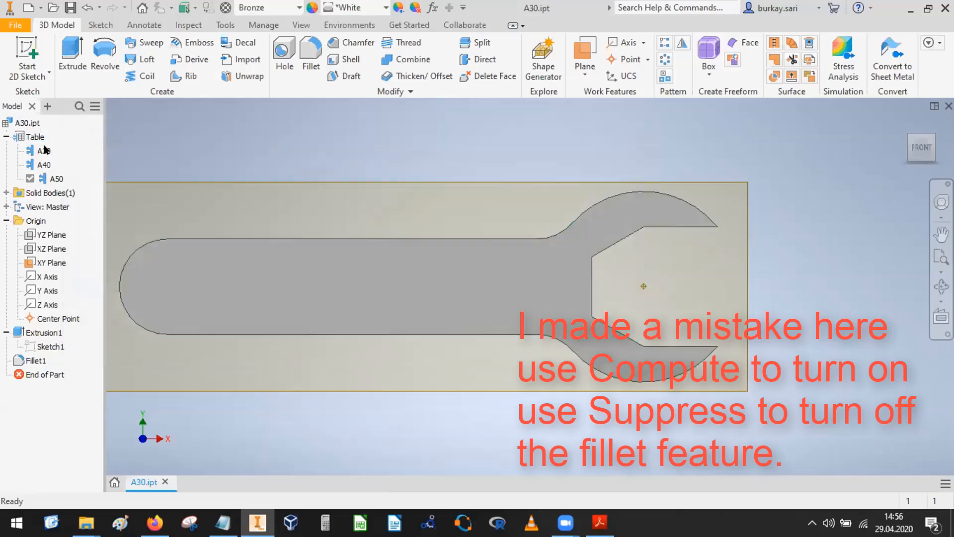
Make A40 the active iPart member, continuing past the table error
{"action": "double_click", "coordinate": [38, 165]}
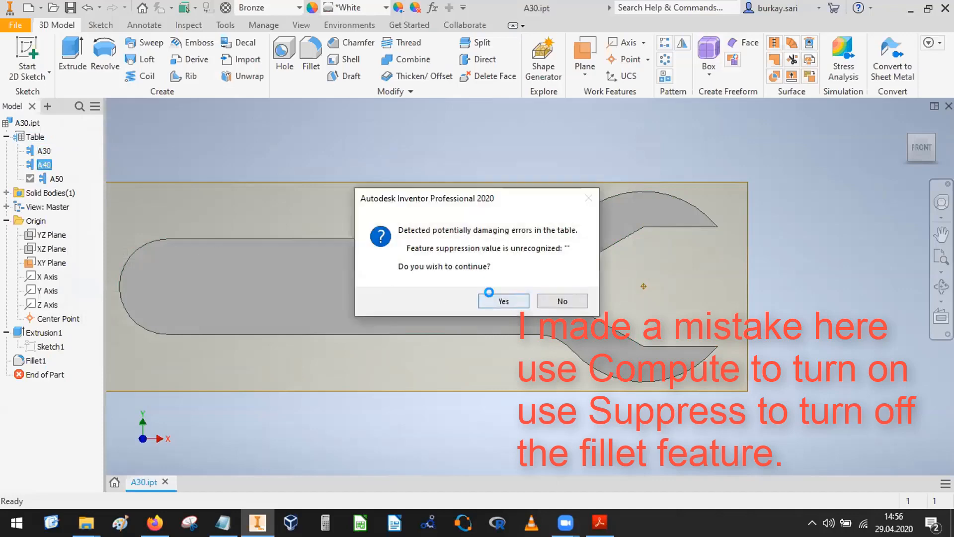
{"action": "left_click", "coordinate": [493, 298]}
{"action": "left_click", "coordinate": [306, 128]}
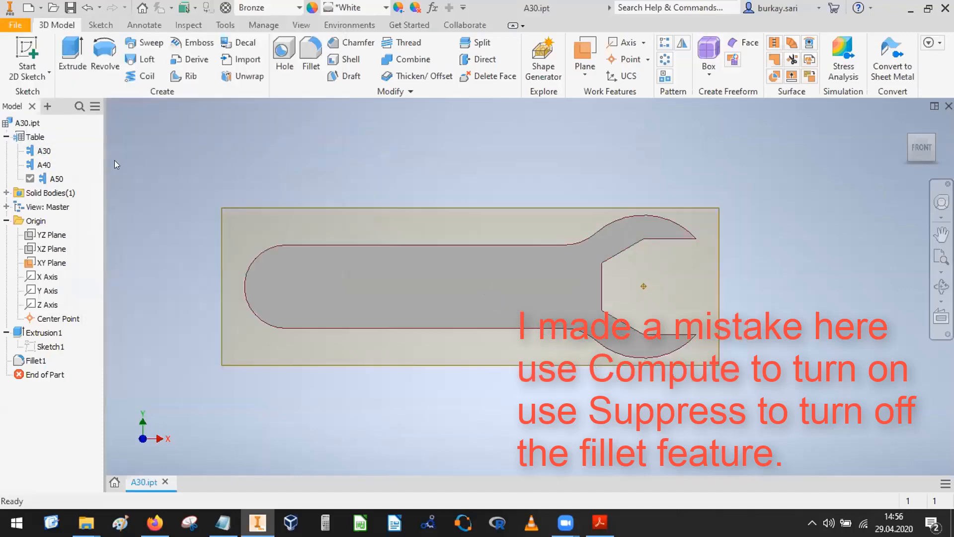
Make A30 the active iPart member, continuing past the table error and updating the table to the document's Fillet1 value
{"action": "double_click", "coordinate": [40, 151]}
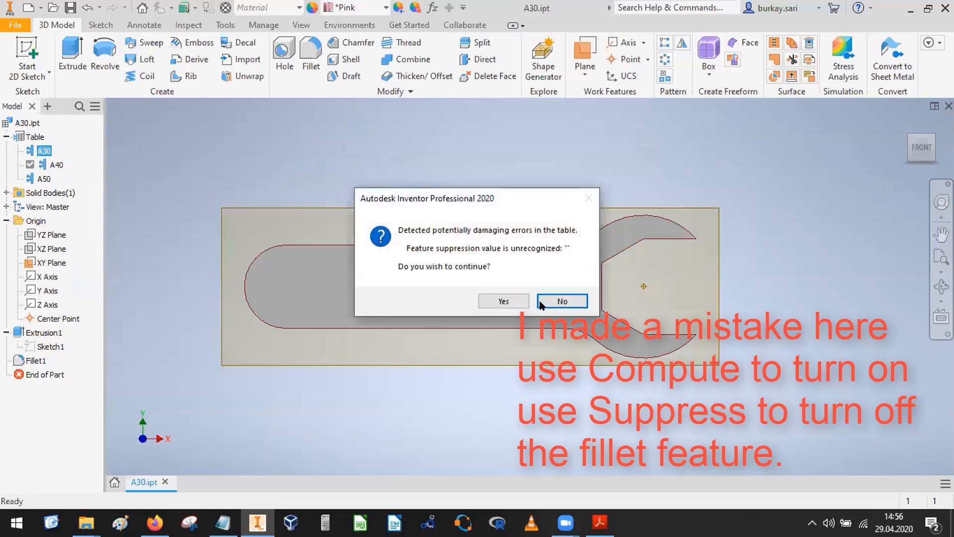
{"action": "left_click", "coordinate": [504, 301]}
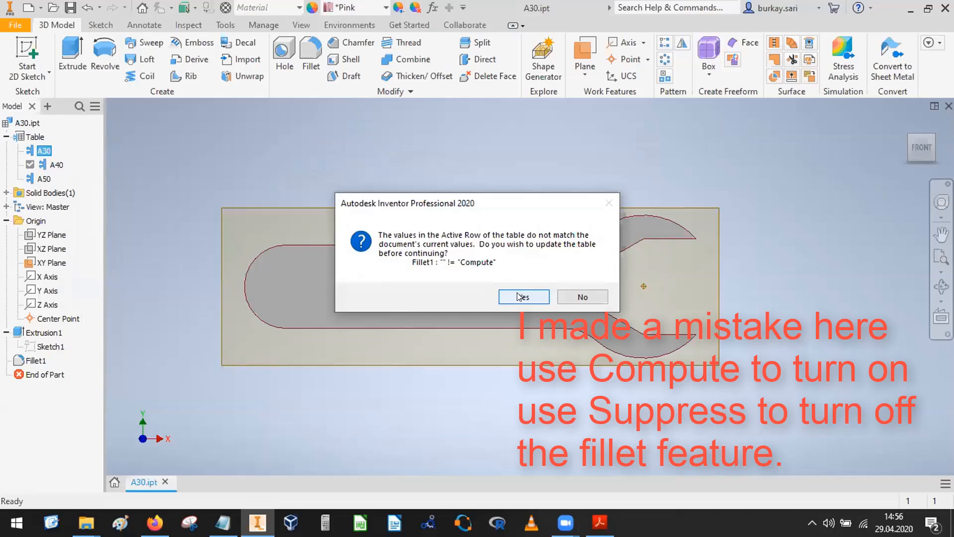
{"action": "left_click", "coordinate": [523, 297]}
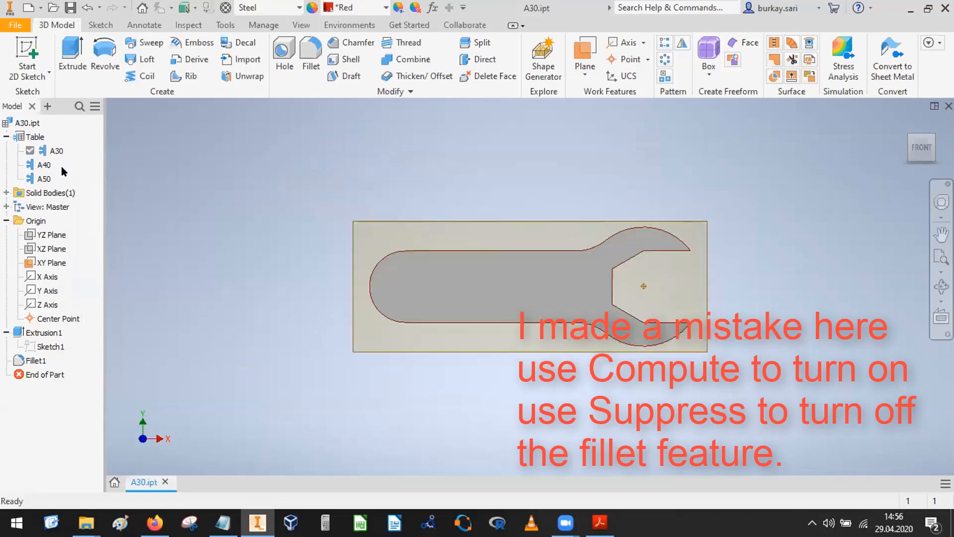
Reopen the iPart table, look at its part naming options without changing them, and open member A40's Fillet1 value for editing
{"action": "right_click", "coordinate": [35, 139]}
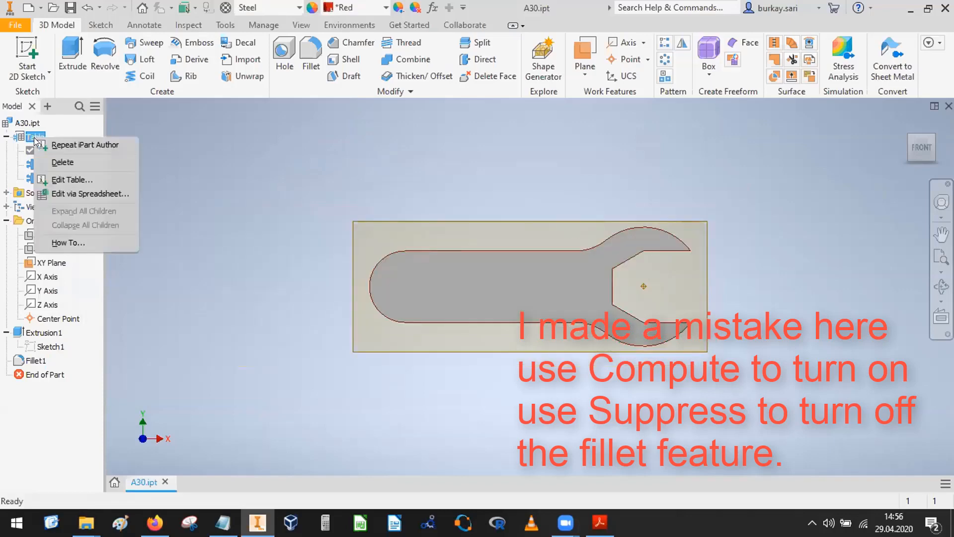
{"action": "left_click", "coordinate": [81, 178]}
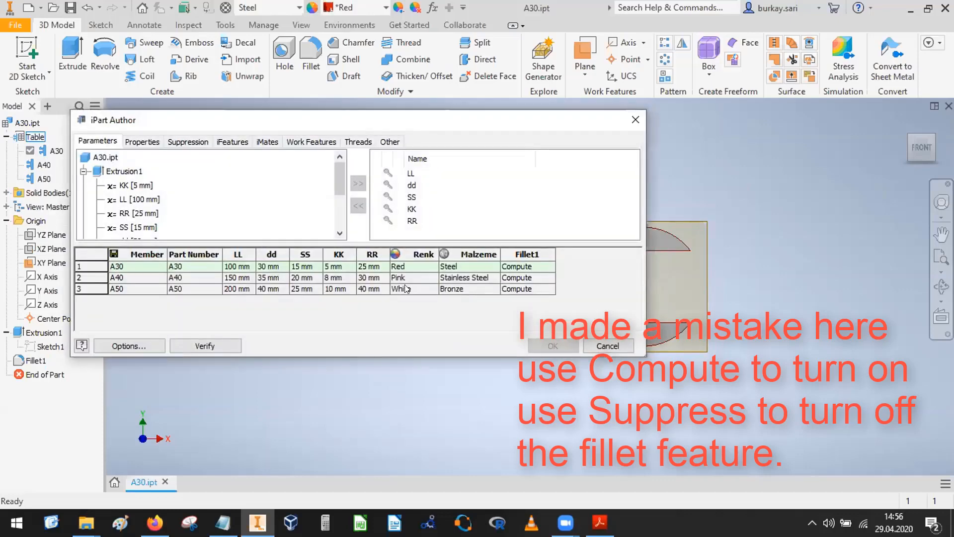
{"action": "left_click", "coordinate": [535, 278]}
{"action": "left_click_drag", "start_coordinate": [534, 278], "coordinate": [475, 276]}
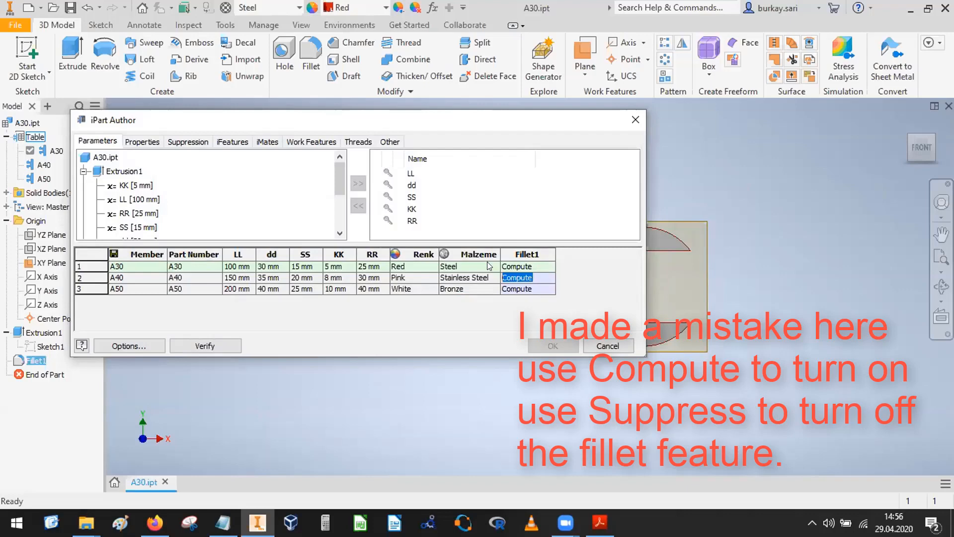
{"action": "left_click", "coordinate": [133, 345]}
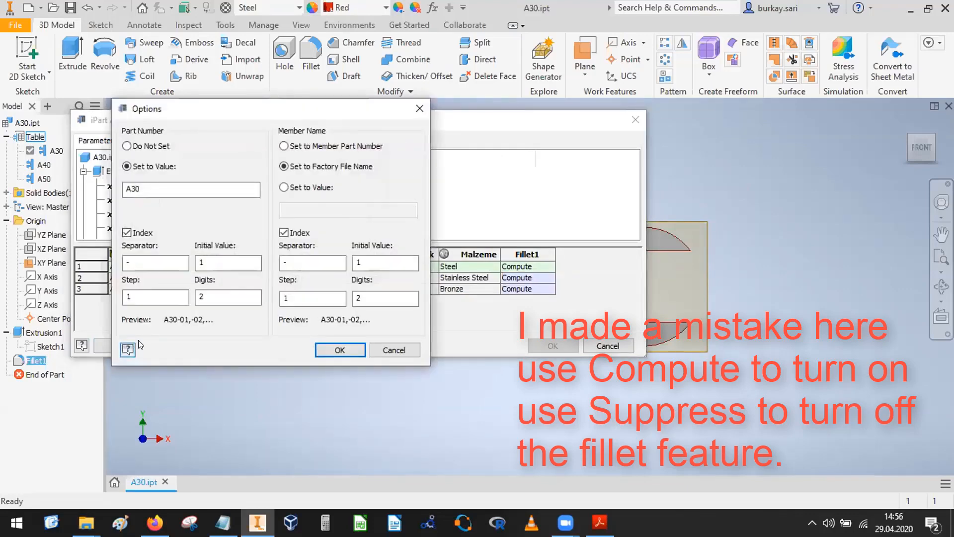
{"action": "left_click", "coordinate": [392, 349]}
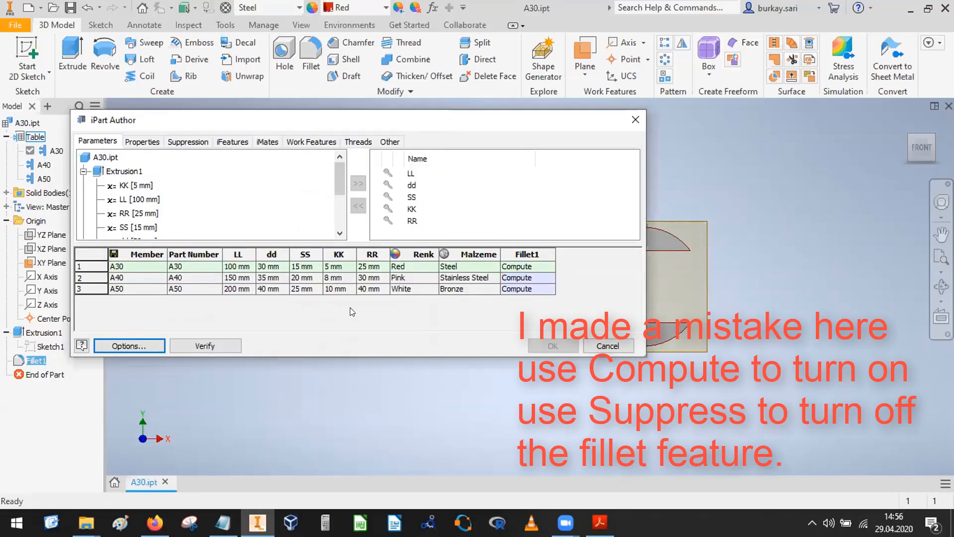
{"action": "left_click", "coordinate": [350, 312]}
{"action": "left_click", "coordinate": [526, 276]}
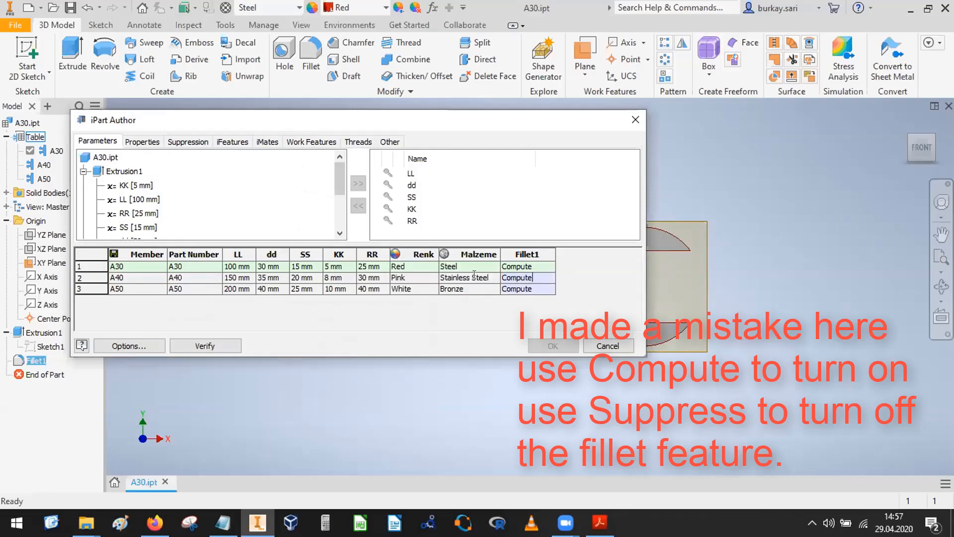
{"action": "left_click_drag", "start_coordinate": [474, 274], "coordinate": [476, 279]}
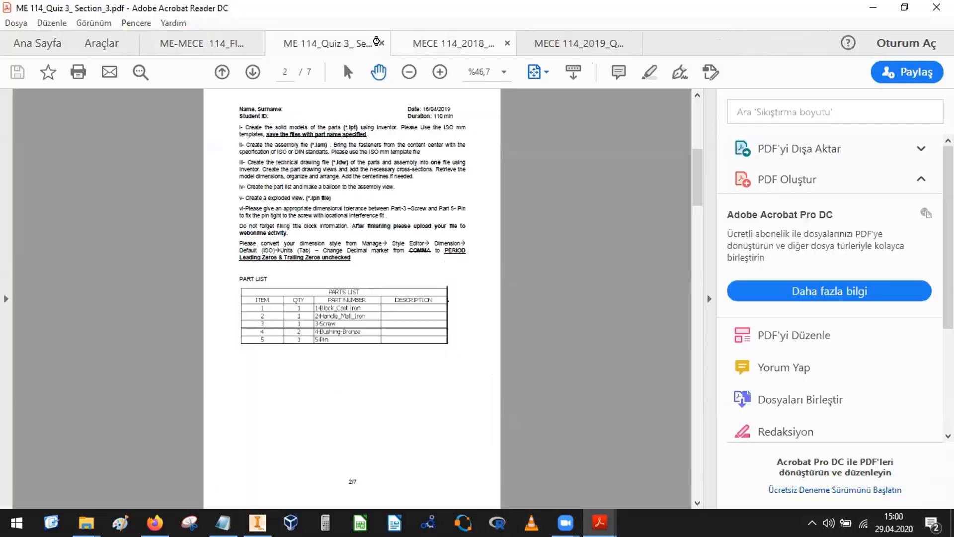
Close the Quiz 3 and 2018 midterm PDFs and take the ME-MECE 114_FINAL document's window out of full screen
{"action": "left_click", "coordinate": [380, 43]}
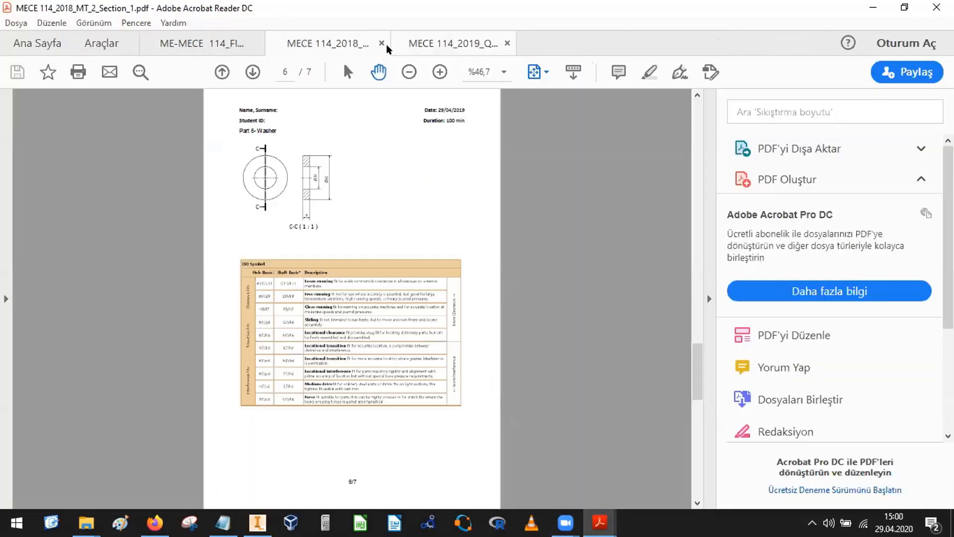
{"action": "left_click", "coordinate": [382, 42]}
{"action": "left_click", "coordinate": [900, 7]}
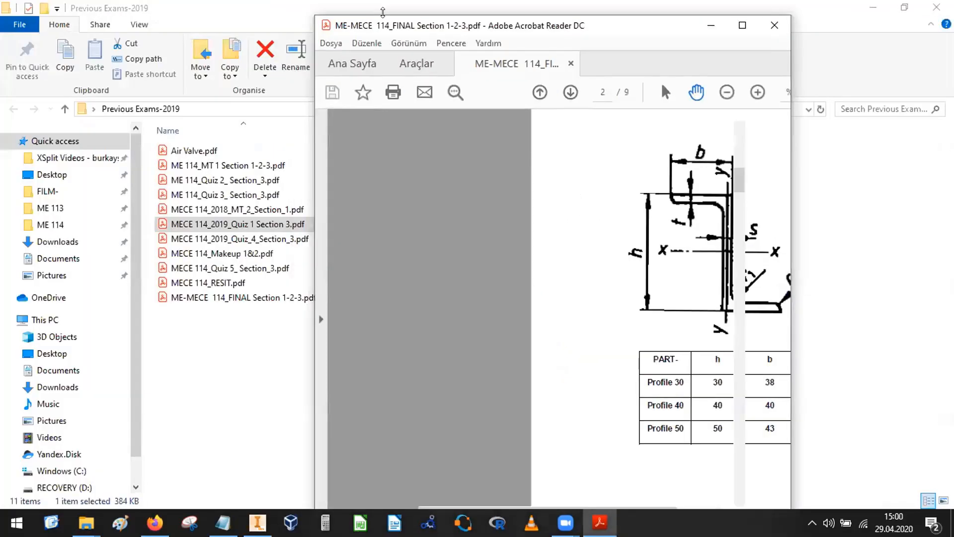
Arrange the final exam PDF and Inventor side by side, and narrow the PDF window
{"action": "left_click_drag", "start_coordinate": [616, 19], "coordinate": [272, 10]}
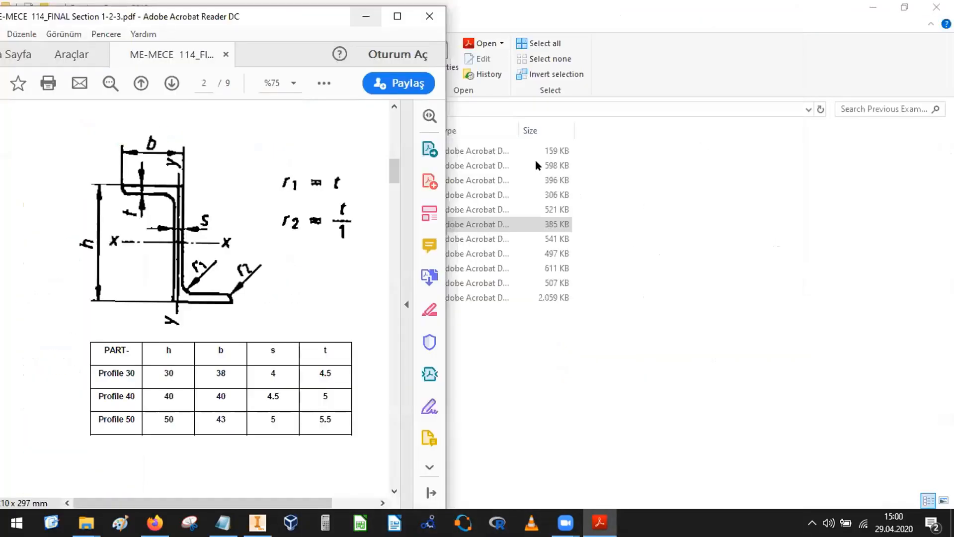
{"action": "double_click", "coordinate": [546, 6]}
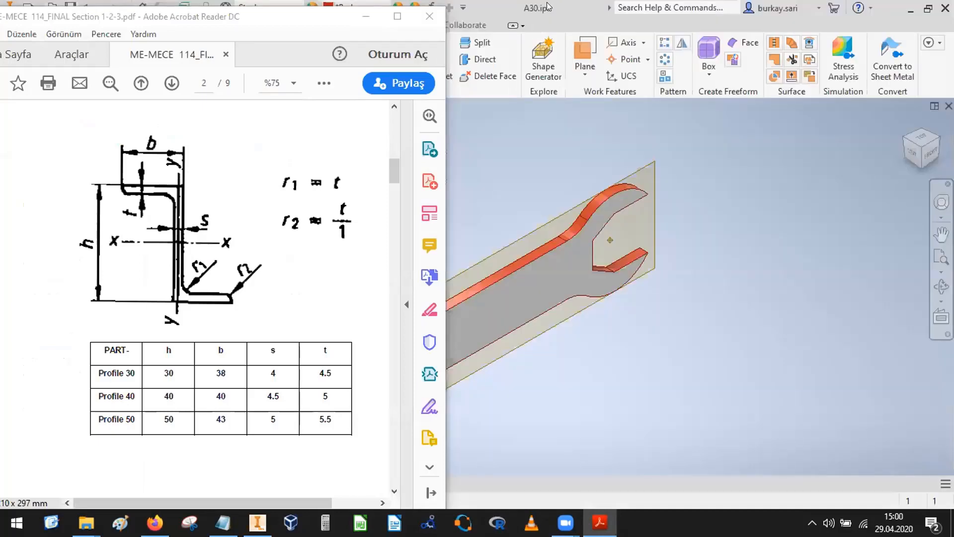
{"action": "left_click", "coordinate": [547, 6]}
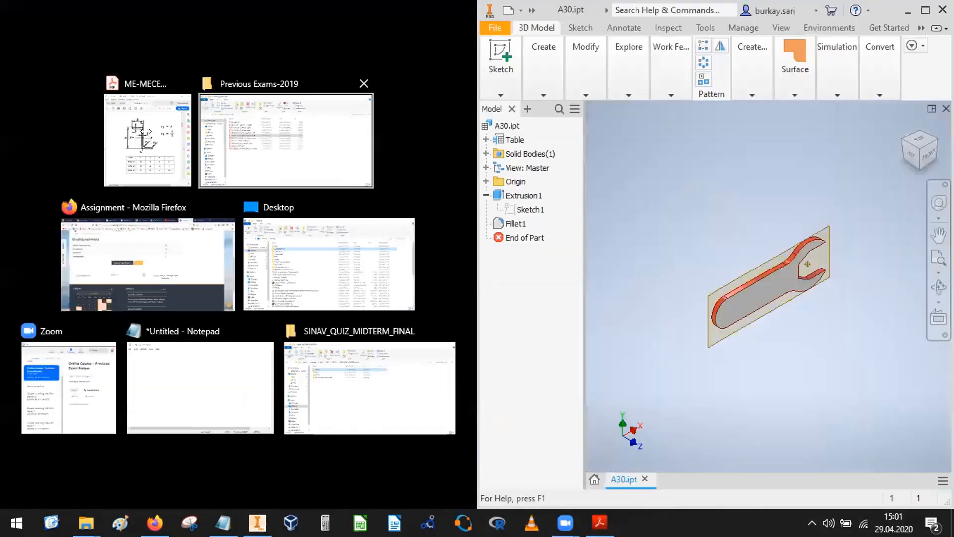
{"action": "left_click", "coordinate": [148, 141]}
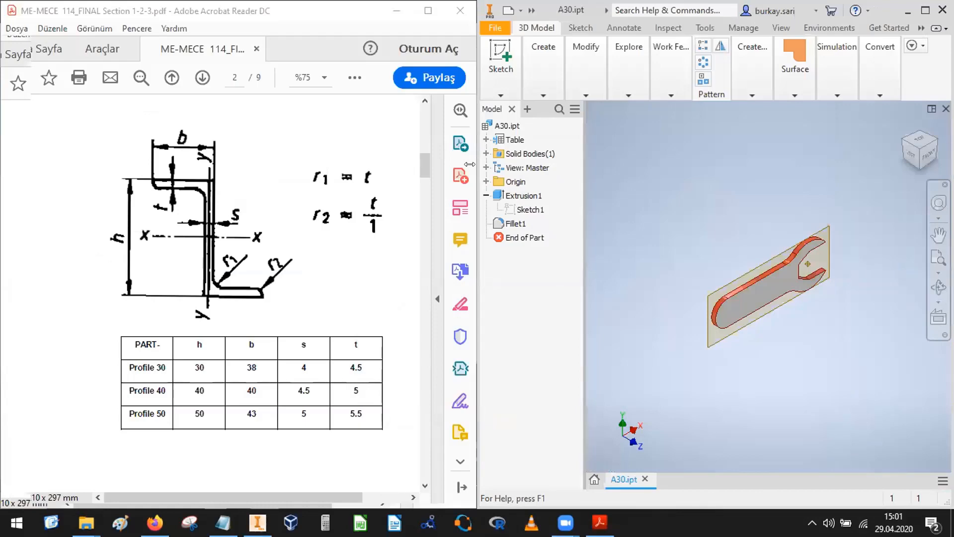
{"action": "left_click_drag", "start_coordinate": [470, 164], "coordinate": [418, 164]}
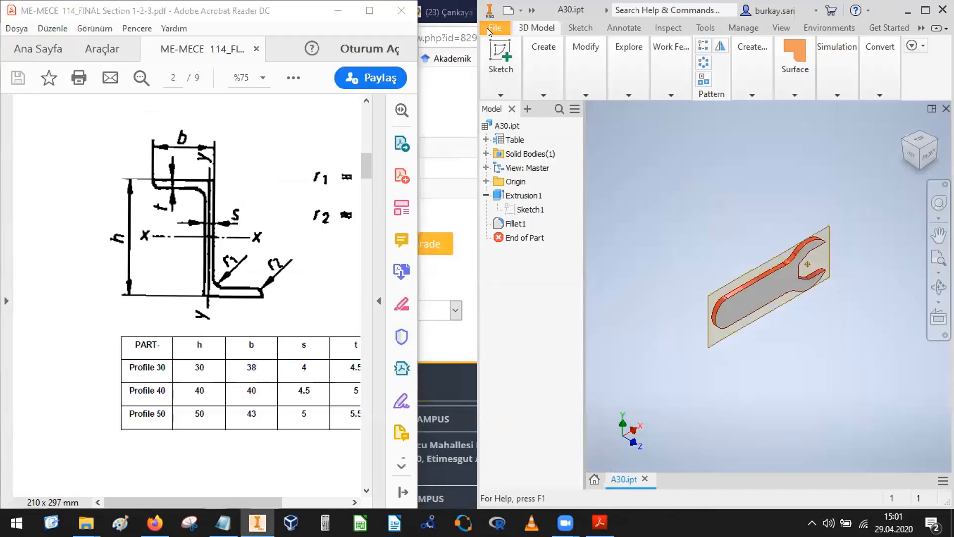
Create a new part in Inventor from the metric Standard (mm).ipt template
{"action": "left_click", "coordinate": [489, 29]}
{"action": "left_click", "coordinate": [514, 82]}
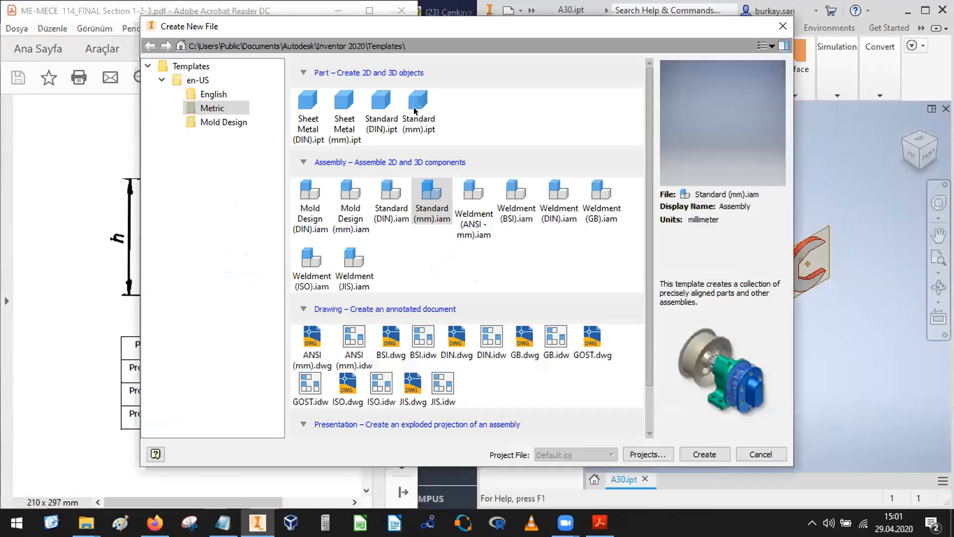
{"action": "double_click", "coordinate": [414, 107]}
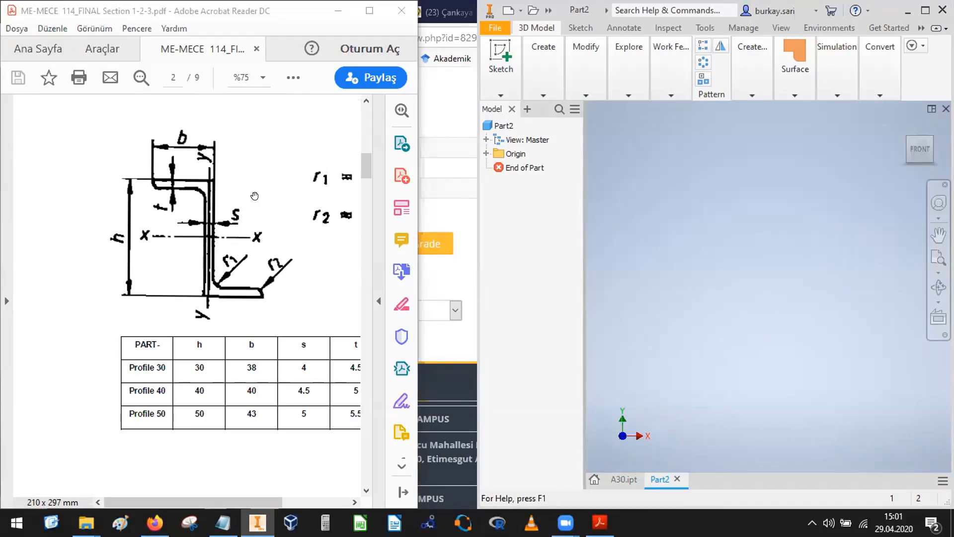
Make the new part's origin center point and XY plane visible
{"action": "double_click", "coordinate": [512, 154]}
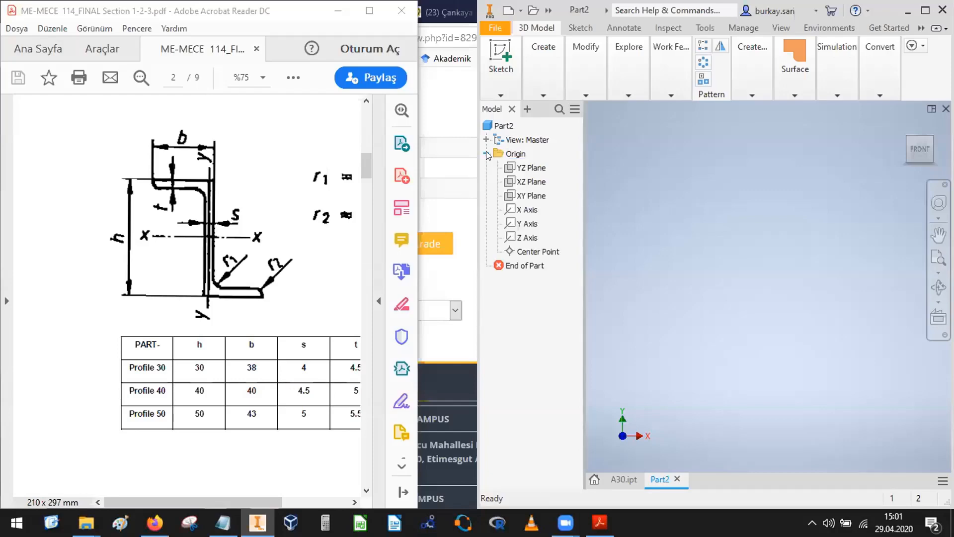
{"action": "right_click", "coordinate": [542, 251]}
{"action": "left_click", "coordinate": [571, 325]}
{"action": "right_click", "coordinate": [527, 197]}
{"action": "left_click", "coordinate": [562, 286]}
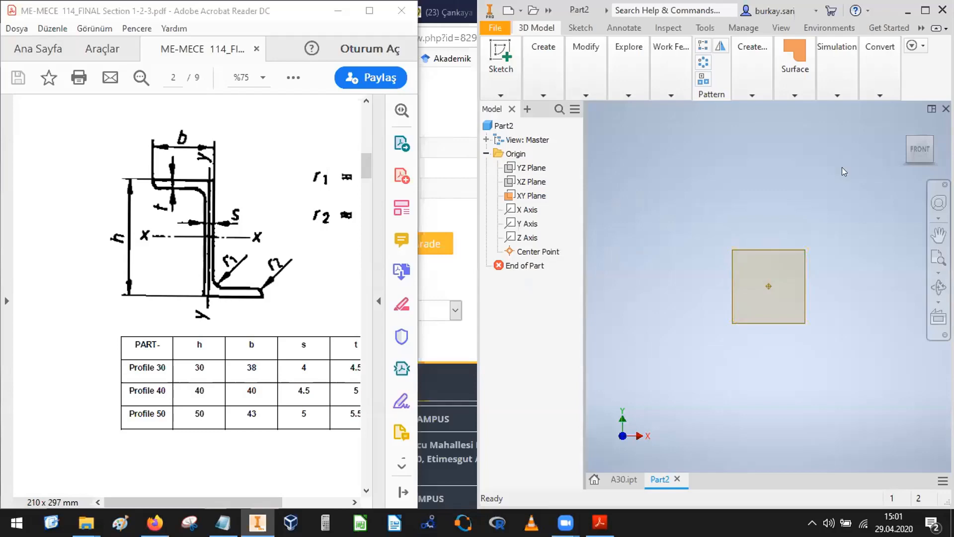
Start a sketch on the XY plane and draw a vertical line about 38 mm long beside the origin
{"action": "left_click", "coordinate": [500, 95]}
{"action": "left_click", "coordinate": [497, 110]}
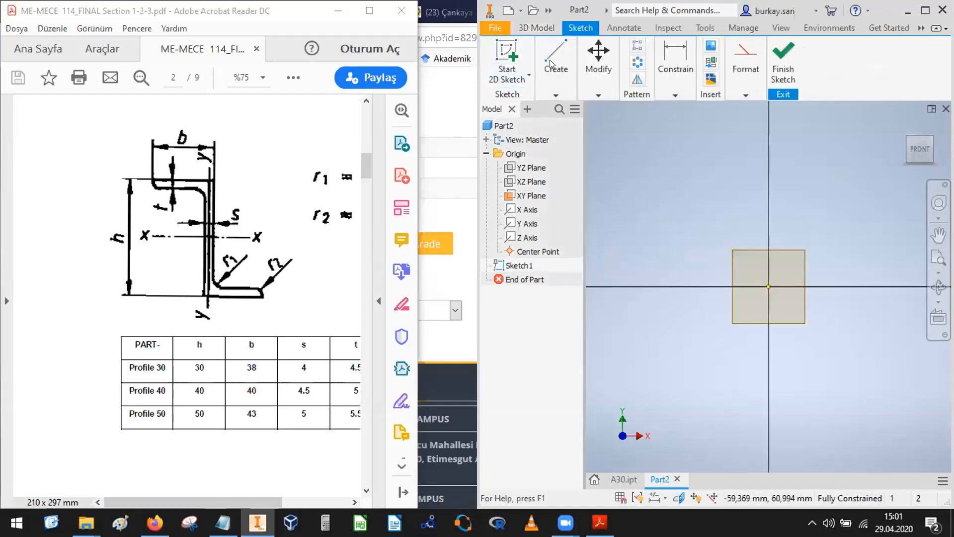
{"action": "left_click", "coordinate": [551, 67]}
{"action": "key", "text": "l"}
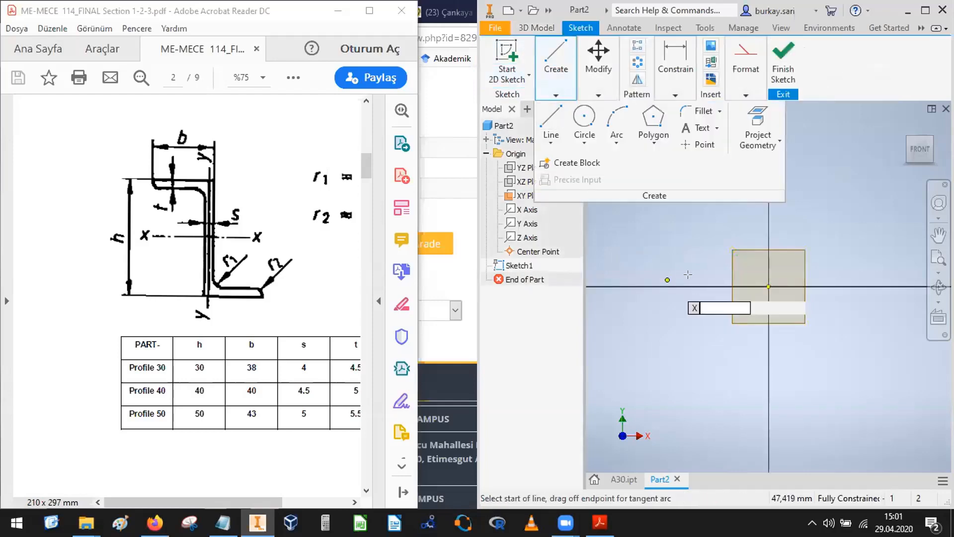
{"action": "left_click", "coordinate": [710, 225]}
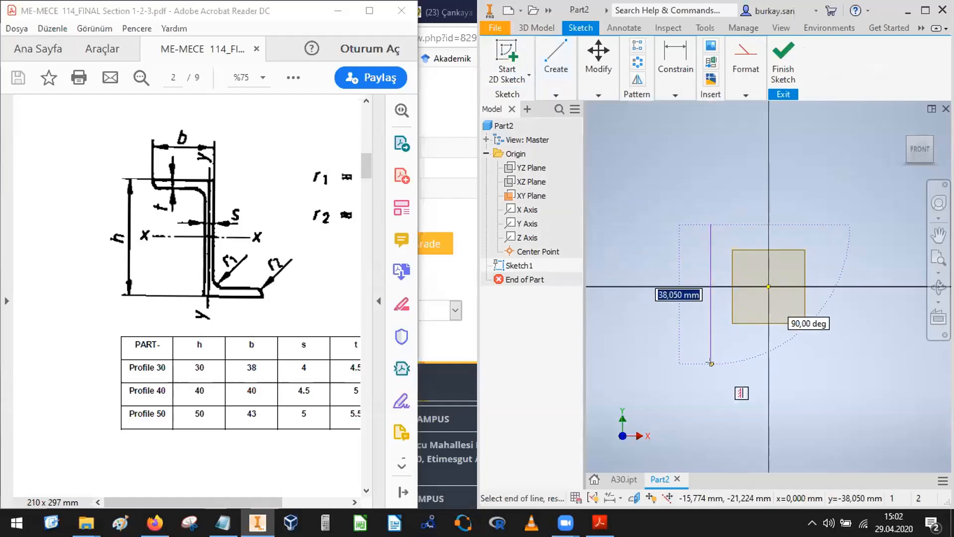
{"action": "left_click", "coordinate": [697, 364]}
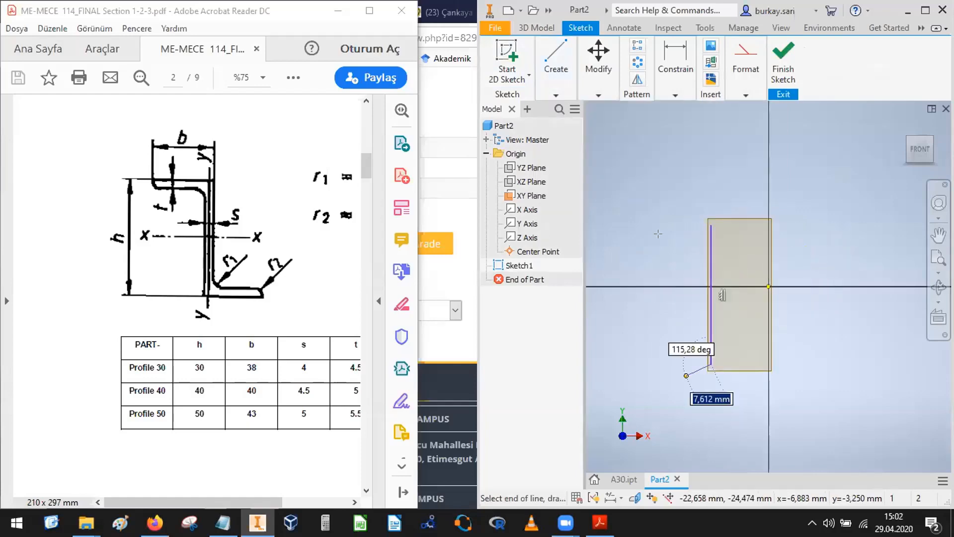
Draw a horizontal line above the origin that crosses the vertical line
{"action": "left_click", "coordinate": [556, 65]}
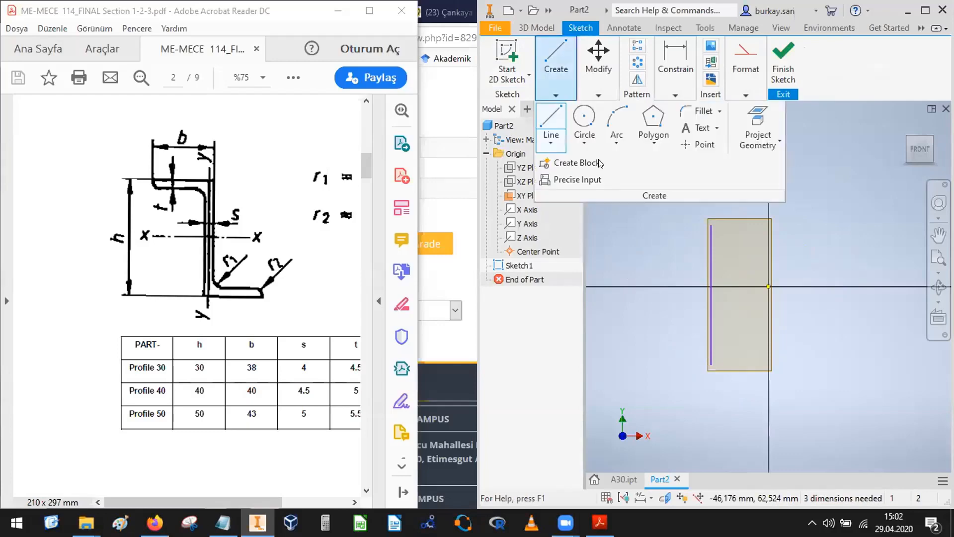
{"action": "left_click", "coordinate": [550, 120]}
{"action": "left_click", "coordinate": [661, 254]}
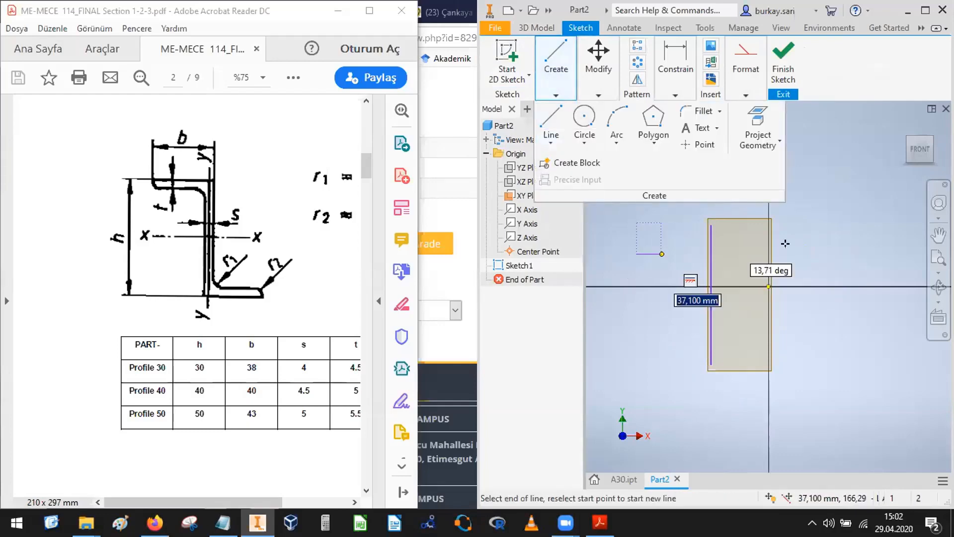
{"action": "key", "text": "Return"}
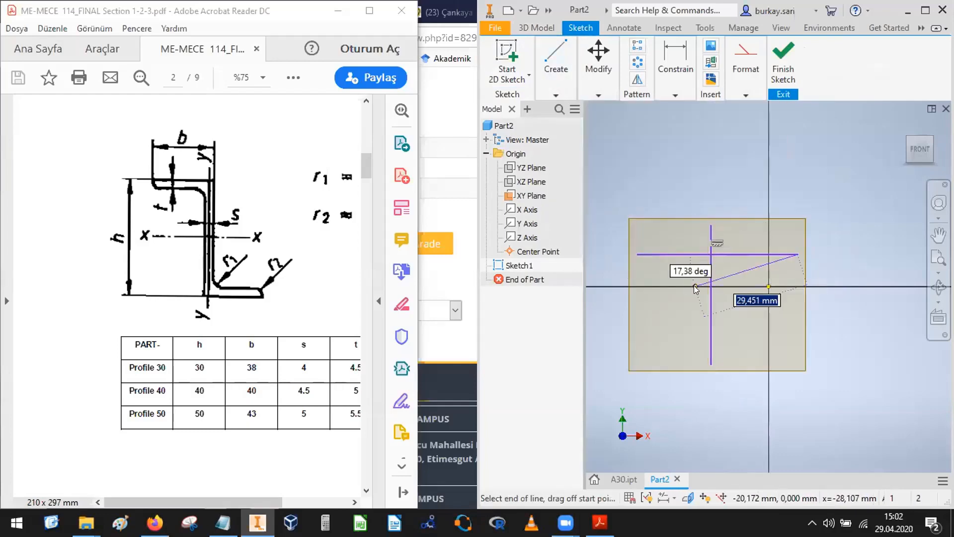
{"action": "key", "text": "Escape"}
Convert both crossing lines to construction geometry
{"action": "left_click_drag", "start_coordinate": [726, 269], "coordinate": [664, 226]}
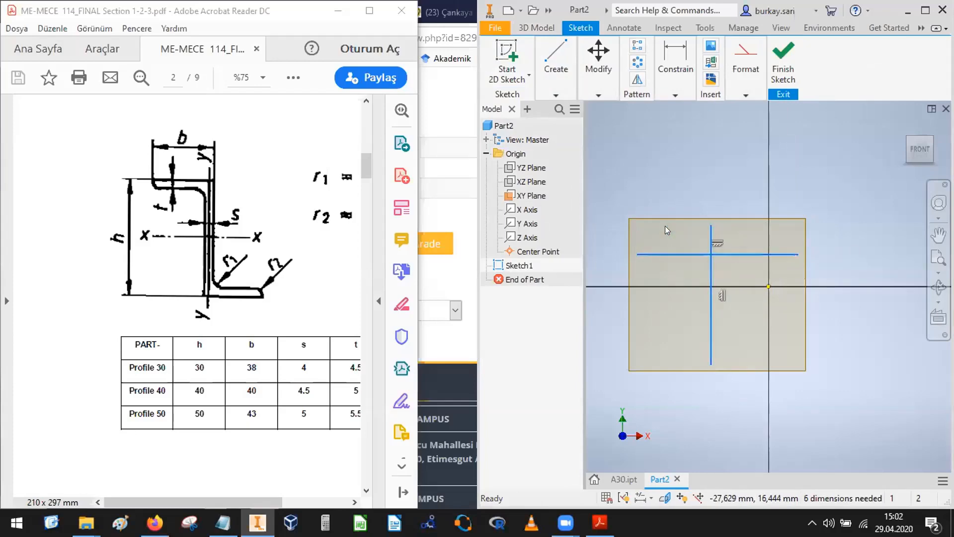
{"action": "right_click", "coordinate": [698, 251]}
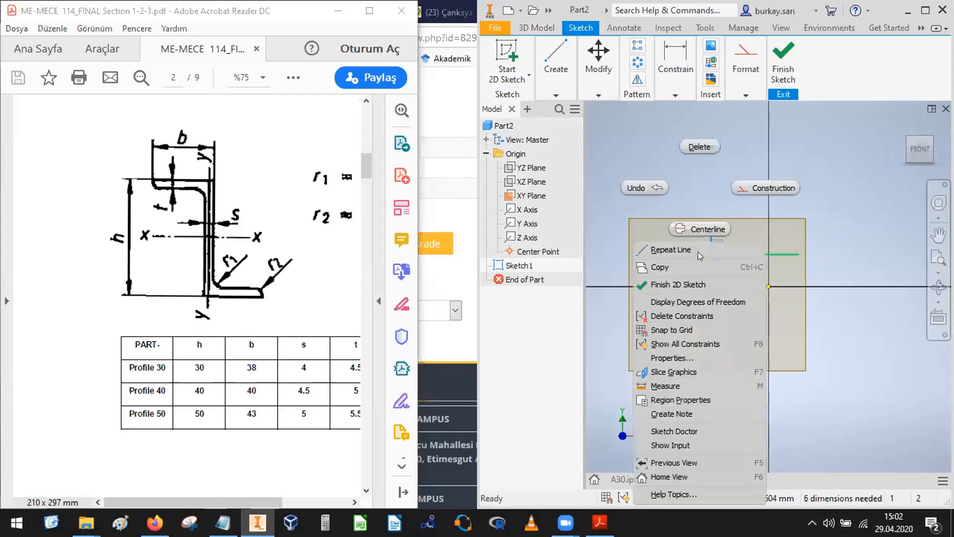
{"action": "left_click", "coordinate": [755, 188]}
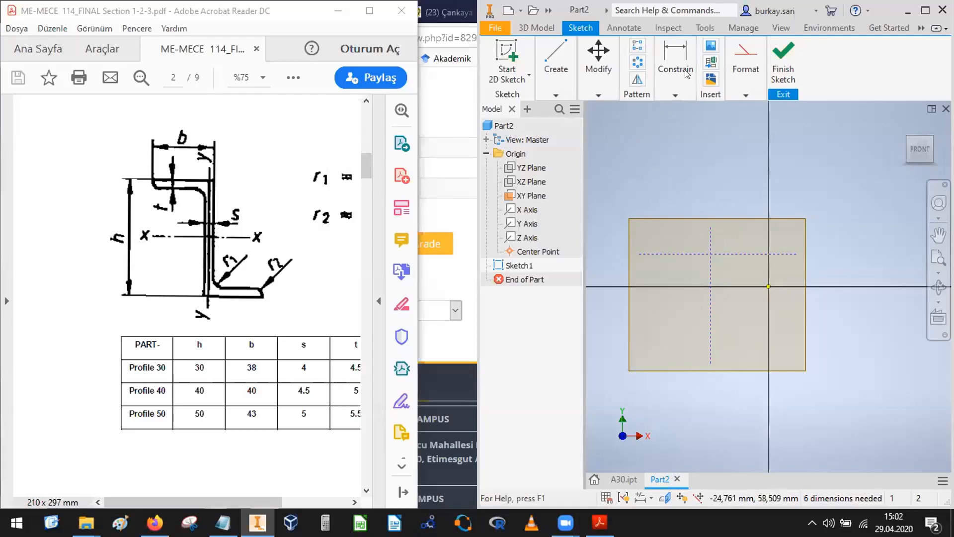
Center both construction lines on the origin by making their midpoints coincident with the center point
{"action": "left_click", "coordinate": [681, 95]}
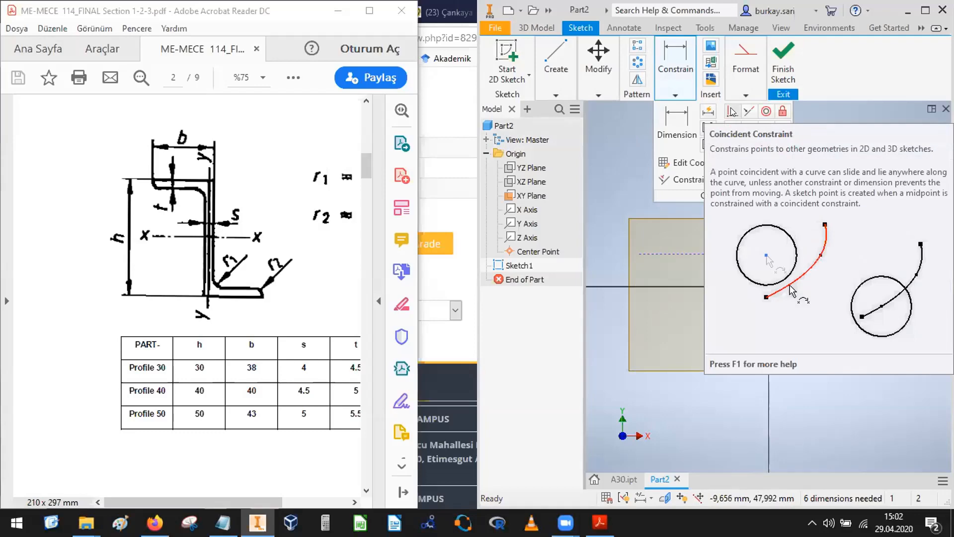
{"action": "left_click", "coordinate": [731, 111]}
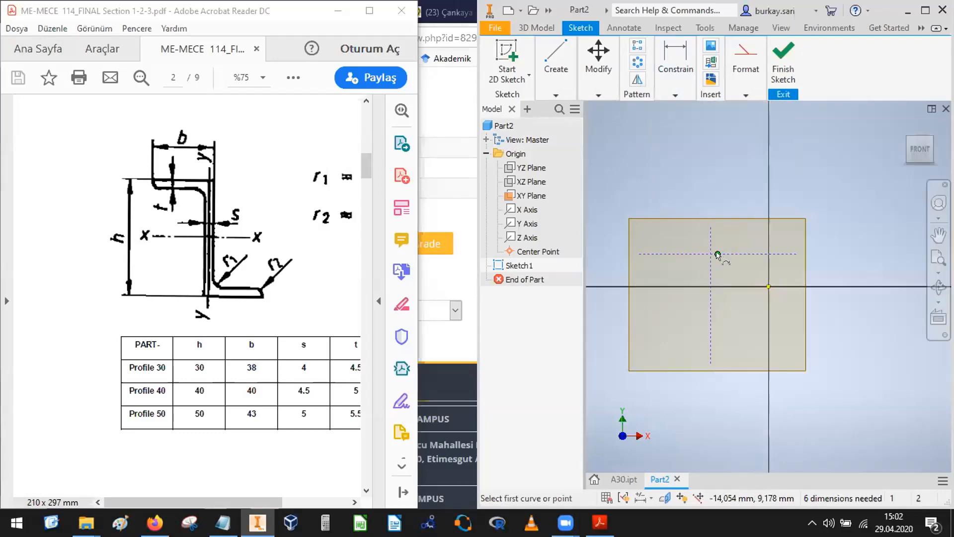
{"action": "left_click", "coordinate": [717, 254]}
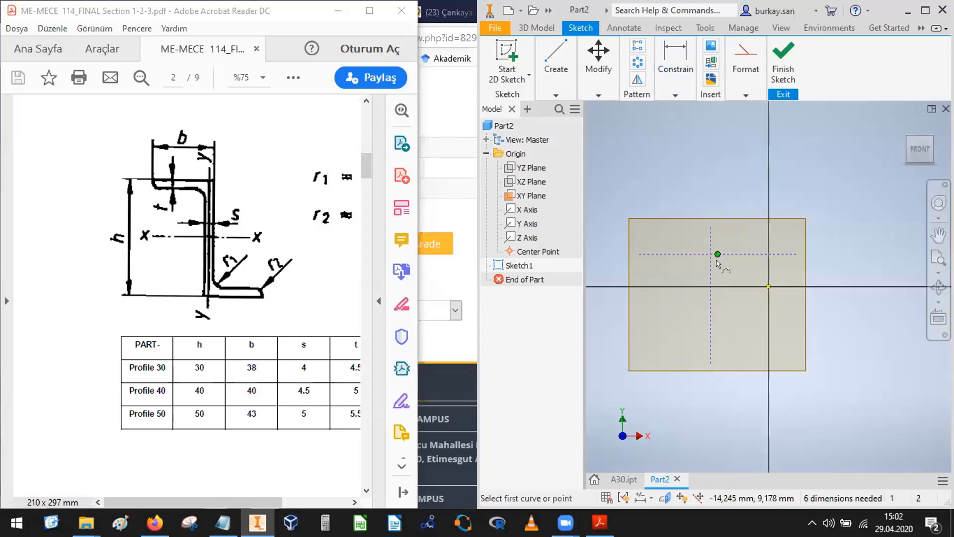
{"action": "left_click", "coordinate": [765, 285]}
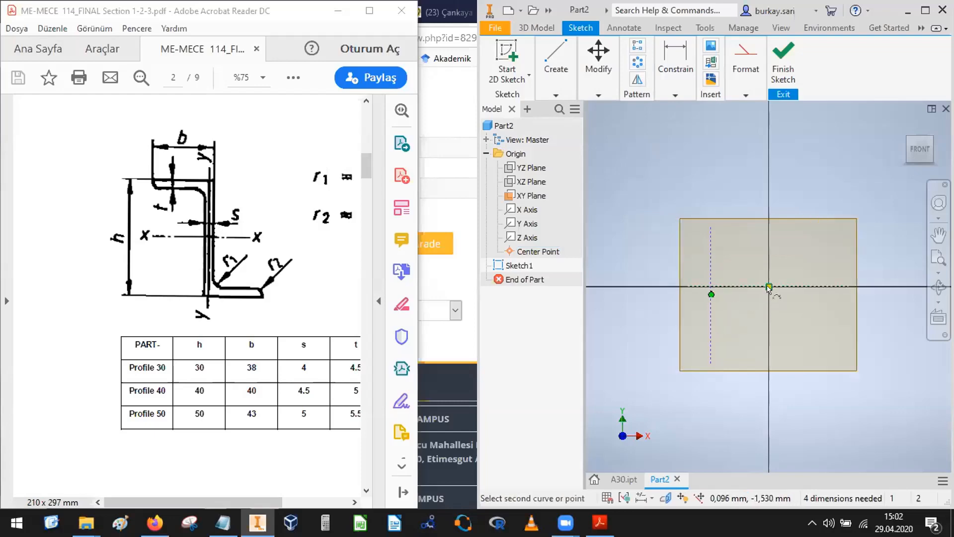
{"action": "key", "text": "Escape"}
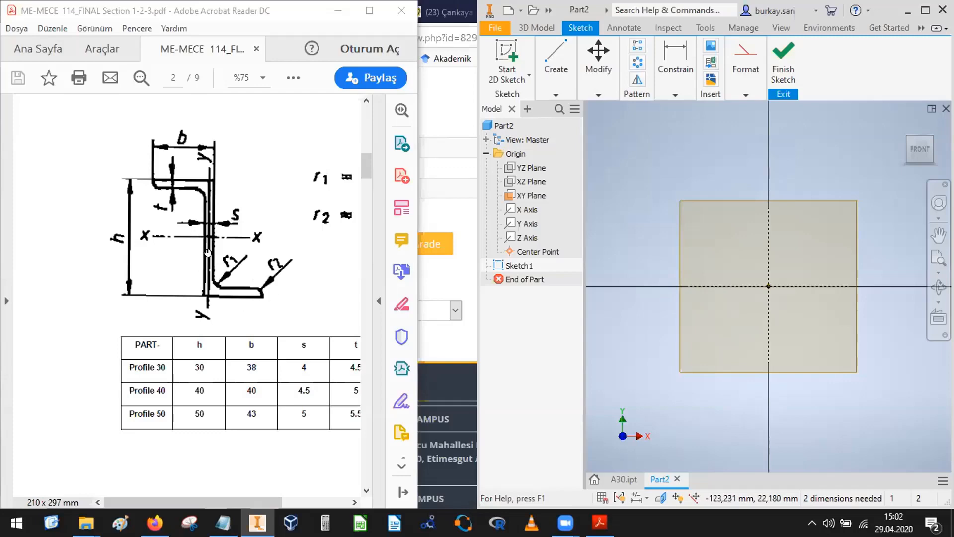
{"action": "left_click", "coordinate": [556, 94]}
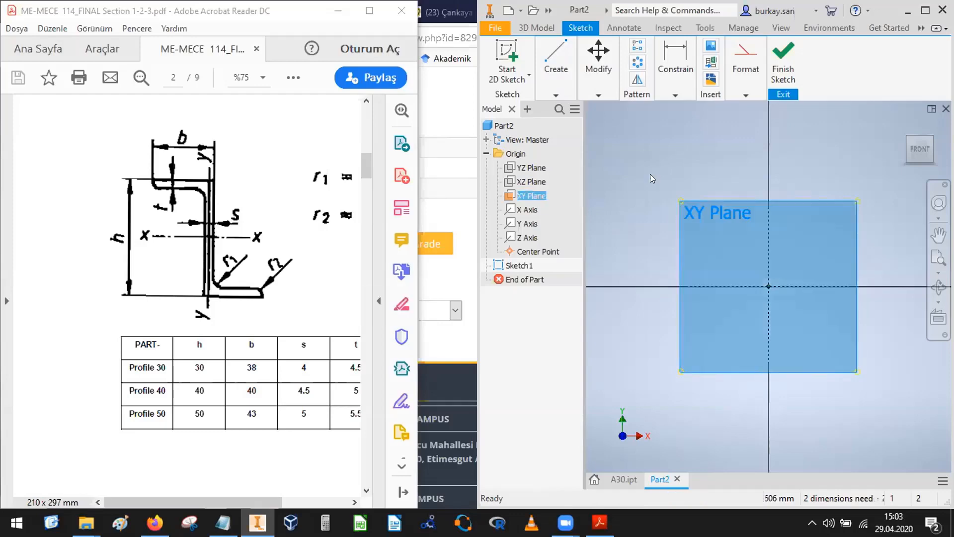
{"action": "left_click", "coordinate": [556, 62]}
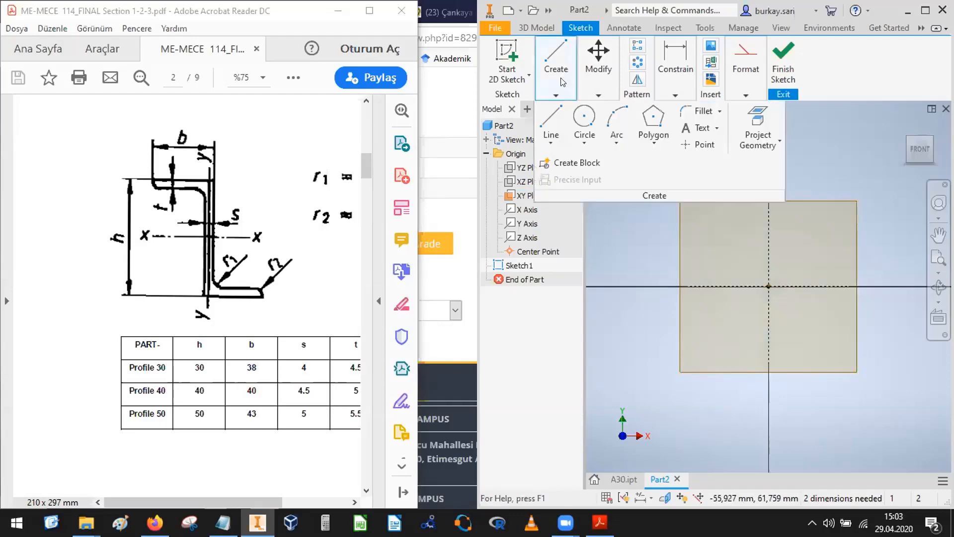
{"action": "left_click", "coordinate": [549, 118]}
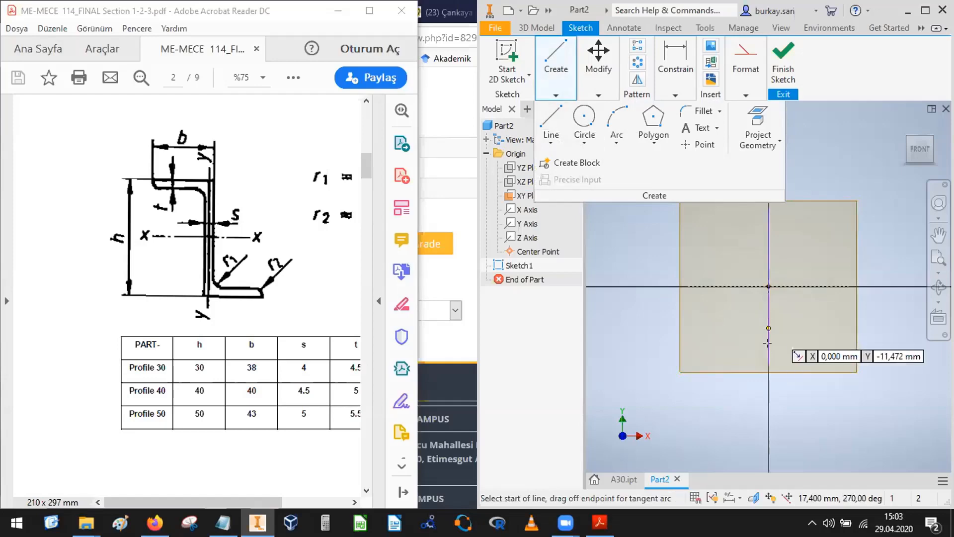
{"action": "left_click", "coordinate": [769, 348]}
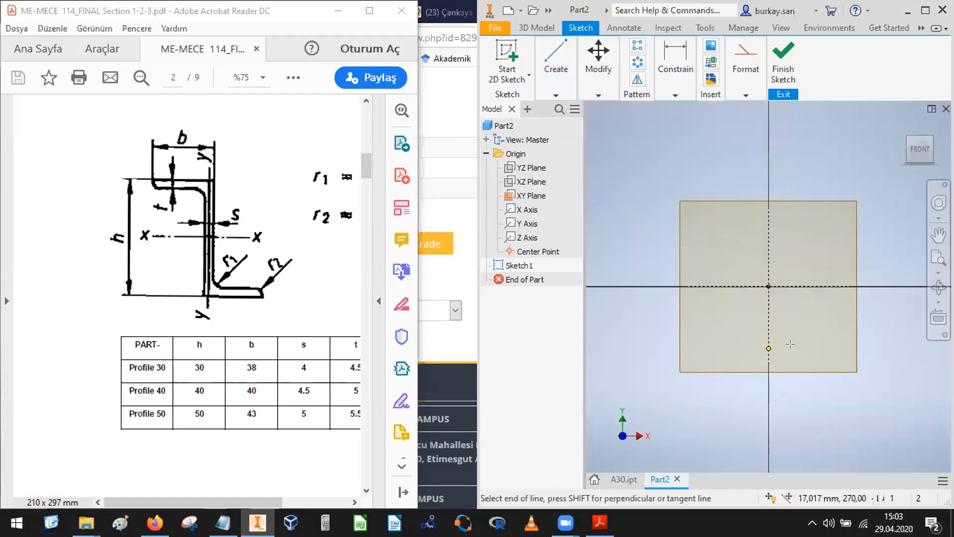
{"action": "left_click", "coordinate": [847, 348]}
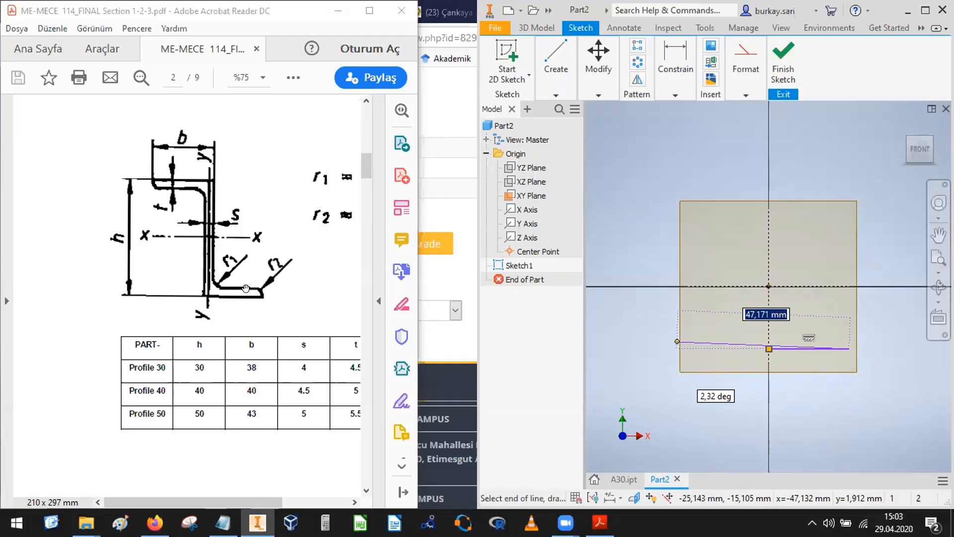
{"action": "key", "text": "Escape"}
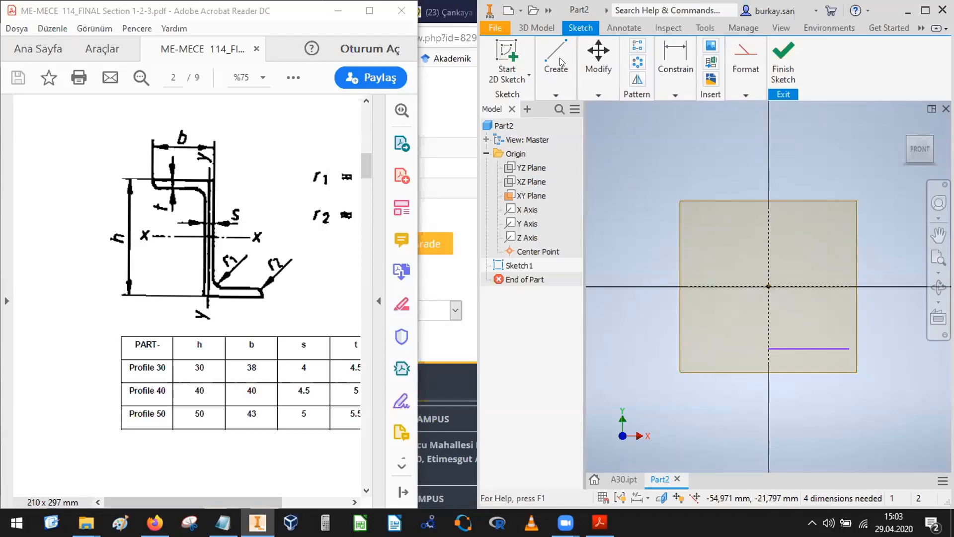
{"action": "left_click", "coordinate": [555, 95]}
{"action": "left_click", "coordinate": [802, 348]}
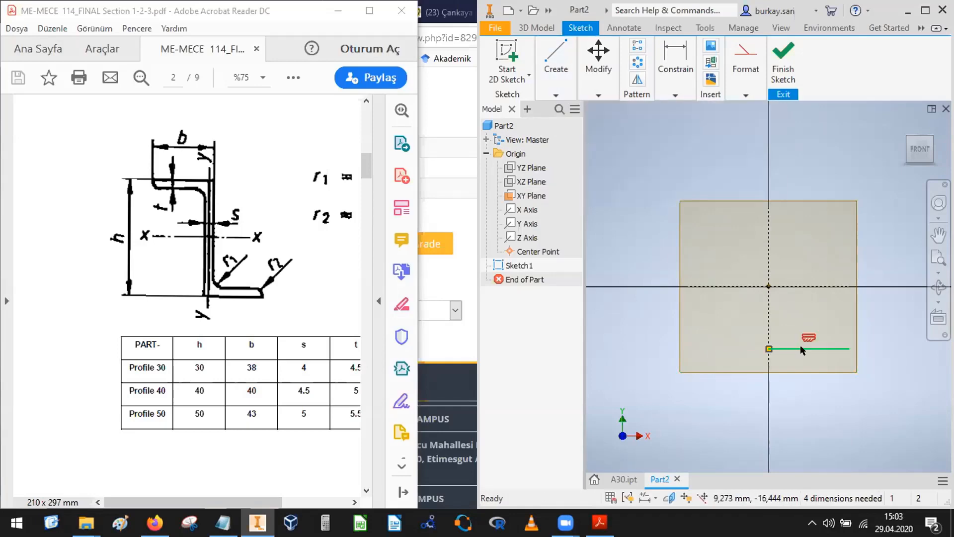
{"action": "key", "text": "Delete"}
Draw a horizontal line about 30 mm long below the origin, crossing the vertical construction line
{"action": "left_click", "coordinate": [556, 95]}
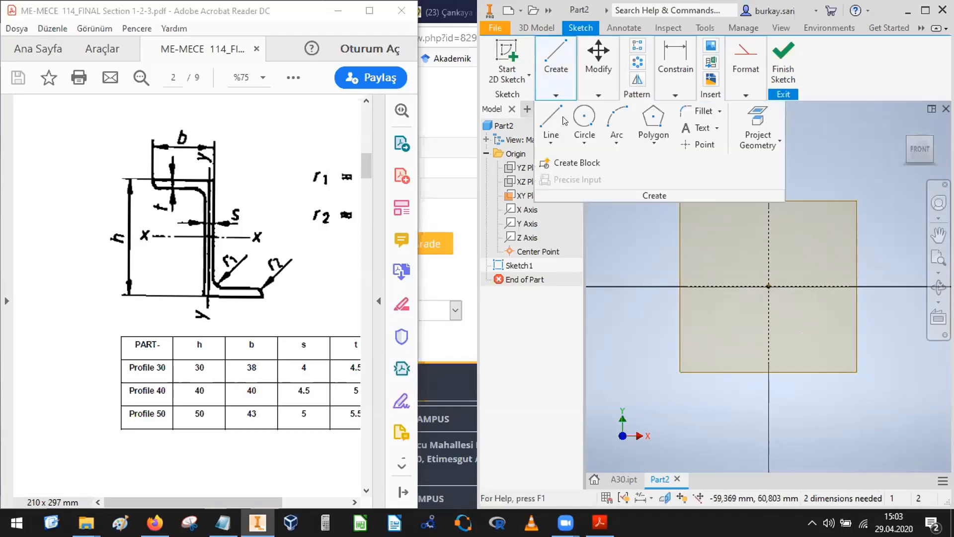
{"action": "left_click", "coordinate": [546, 116]}
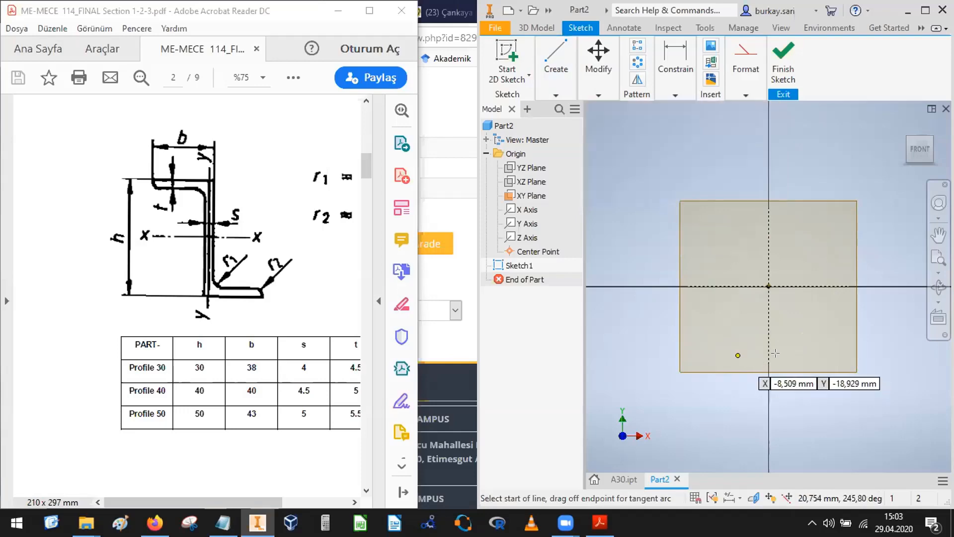
{"action": "left_click", "coordinate": [738, 355]}
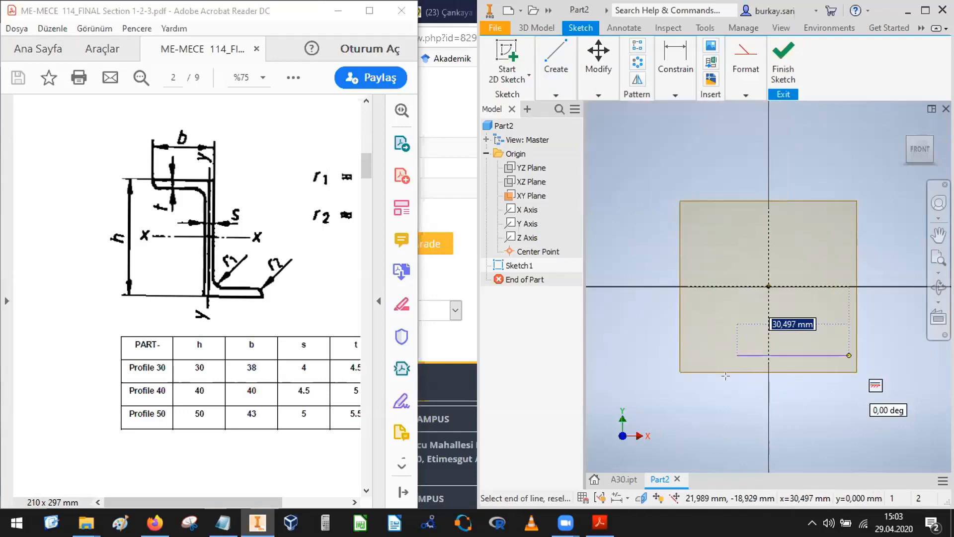
{"action": "left_click", "coordinate": [849, 355]}
{"action": "key", "text": "Escape"}
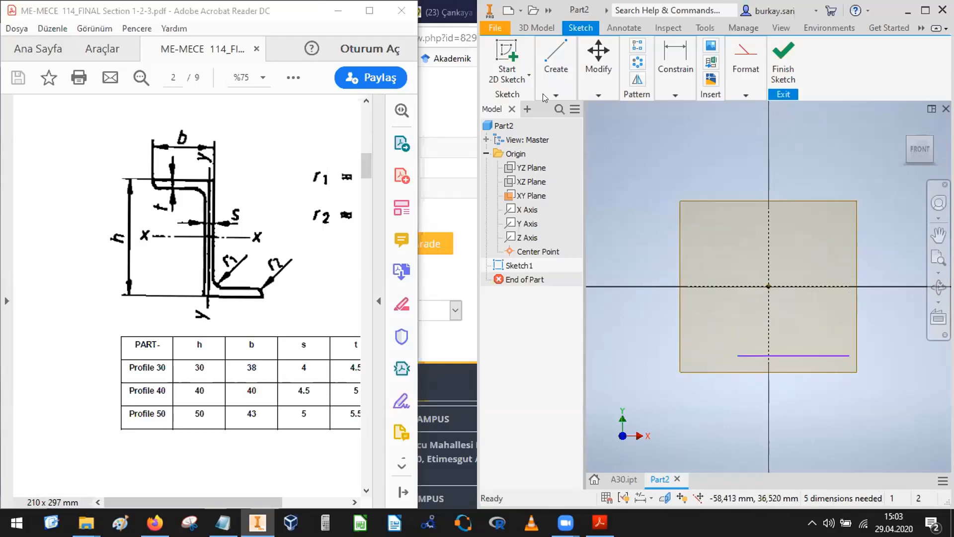
Draw a circle centered below the horizontal line and passing through the line's outer endpoint, and shrink it slightly
{"action": "left_click", "coordinate": [556, 94]}
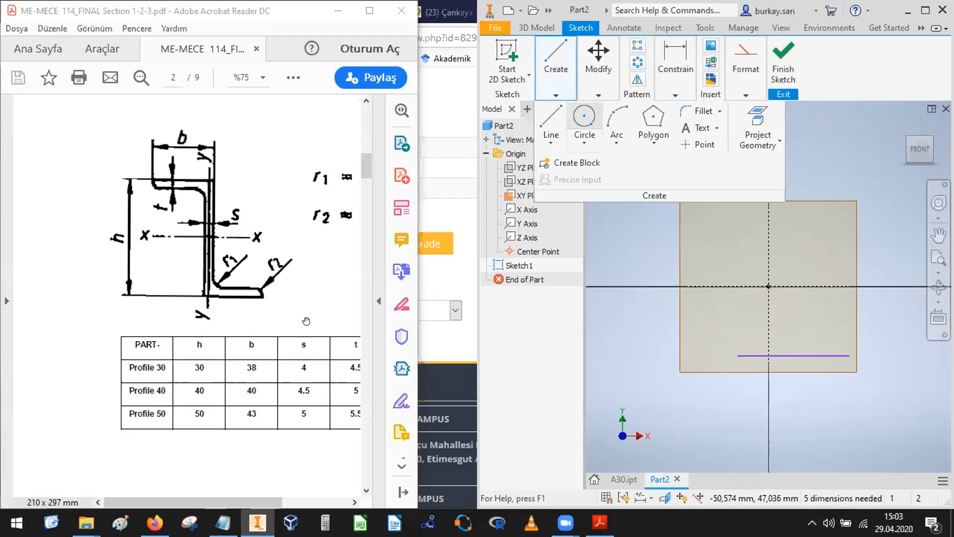
{"action": "left_click", "coordinate": [583, 122]}
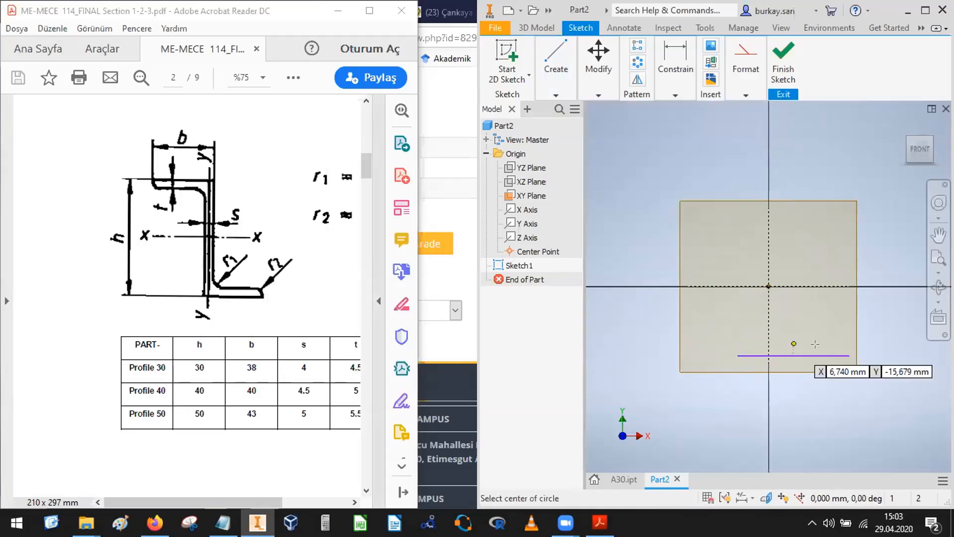
{"action": "left_click", "coordinate": [820, 364]}
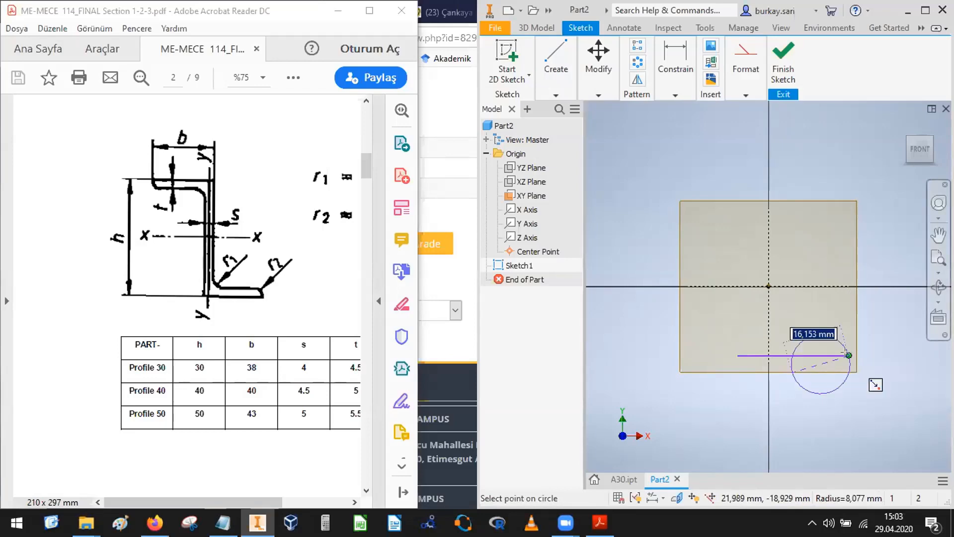
{"action": "left_click", "coordinate": [848, 355]}
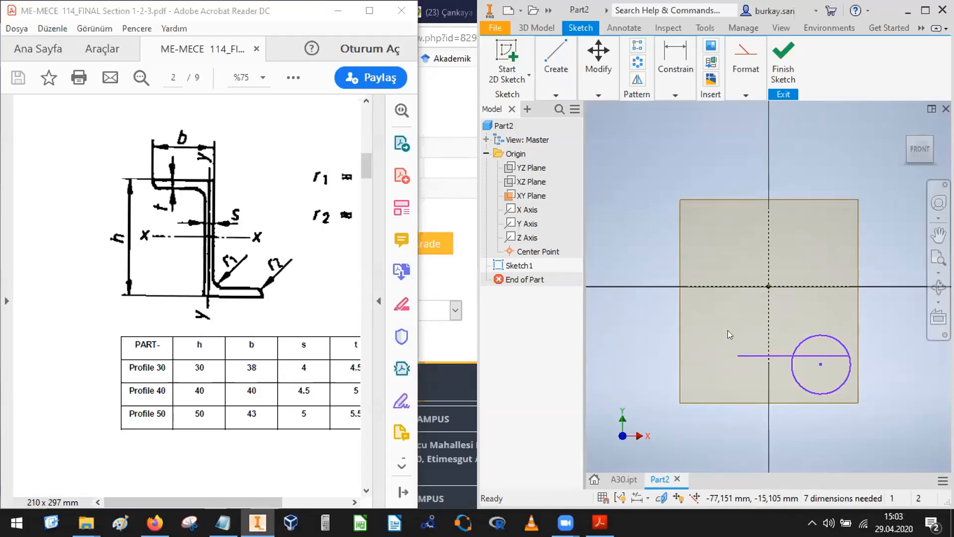
{"action": "scroll", "coordinate": [823, 364], "scroll_direction": "up", "scroll_amount": 3}
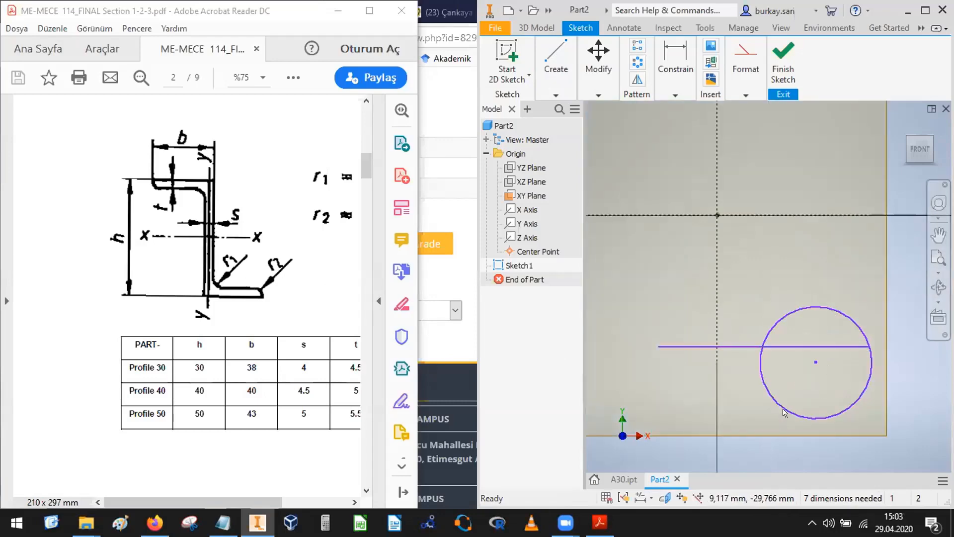
{"action": "left_click_drag", "start_coordinate": [783, 412], "coordinate": [765, 409]}
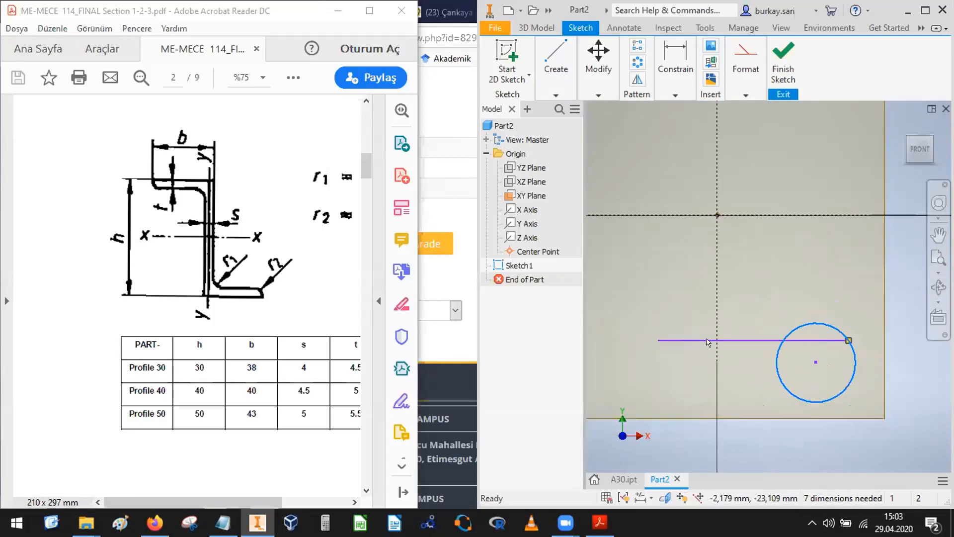
Draw a shorter horizontal line just above the circle, parallel to the first profile line
{"action": "left_click", "coordinate": [544, 55]}
{"action": "left_click", "coordinate": [549, 115]}
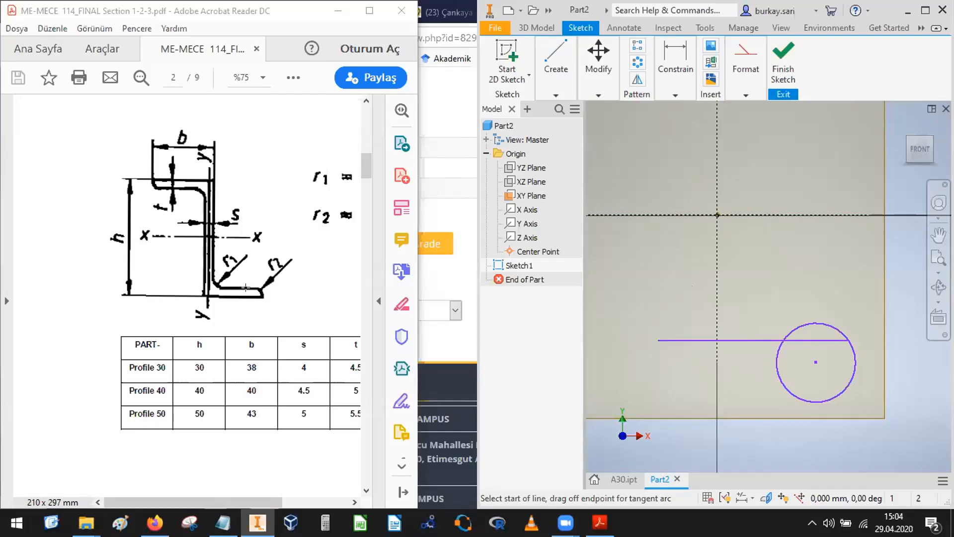
{"action": "left_click", "coordinate": [829, 315]}
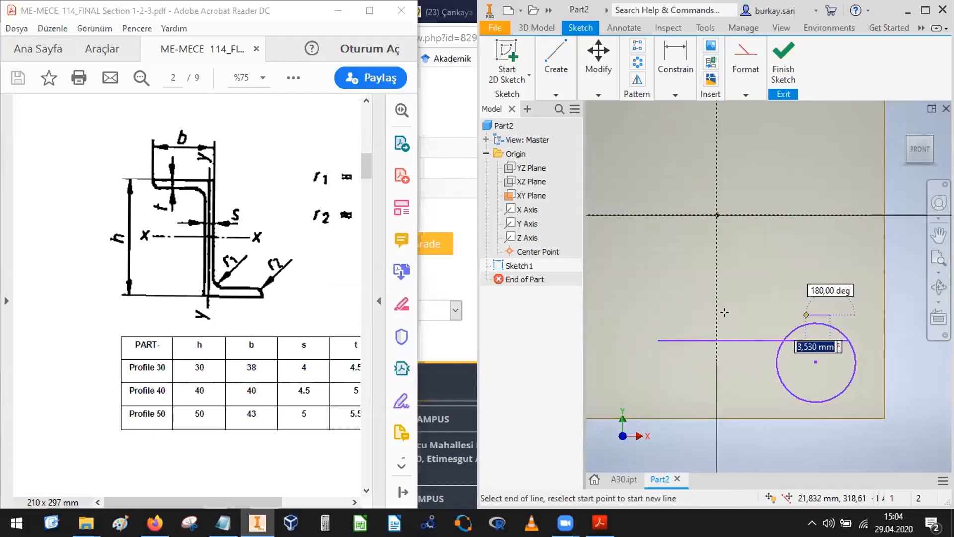
{"action": "left_click", "coordinate": [736, 315]}
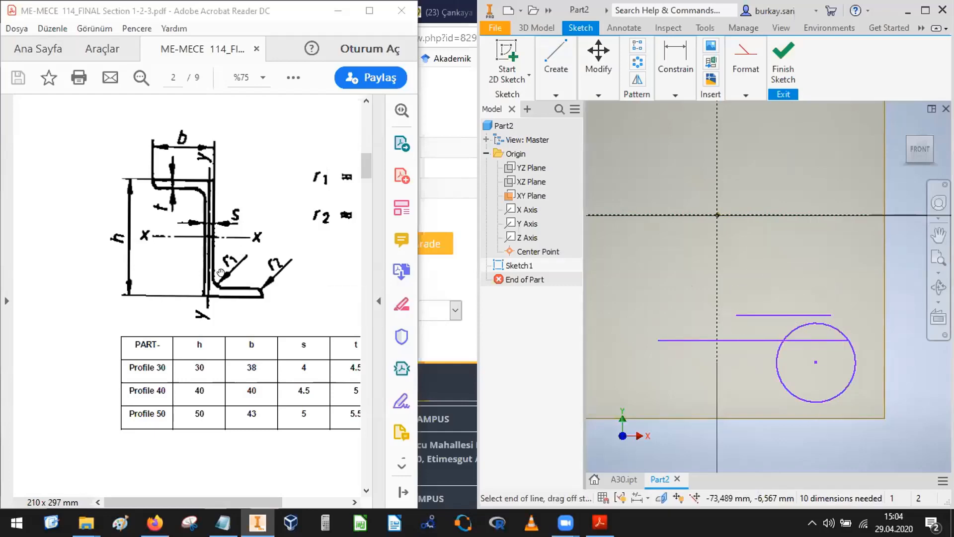
Draw a circle of about 4.6 mm radius above the short horizontal line, passing through its inner endpoint
{"action": "left_click", "coordinate": [555, 94]}
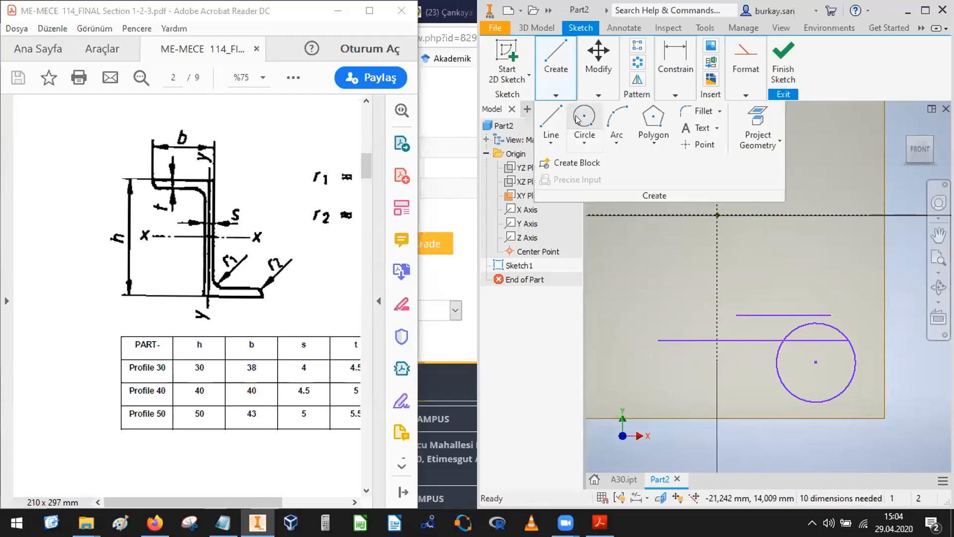
{"action": "left_click", "coordinate": [584, 116]}
{"action": "left_click", "coordinate": [748, 285]}
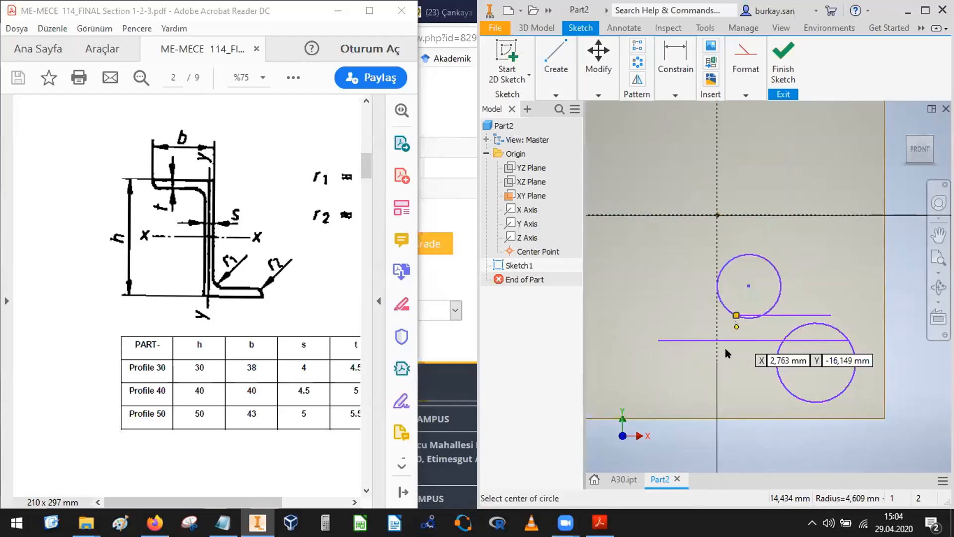
{"action": "key", "text": "Escape"}
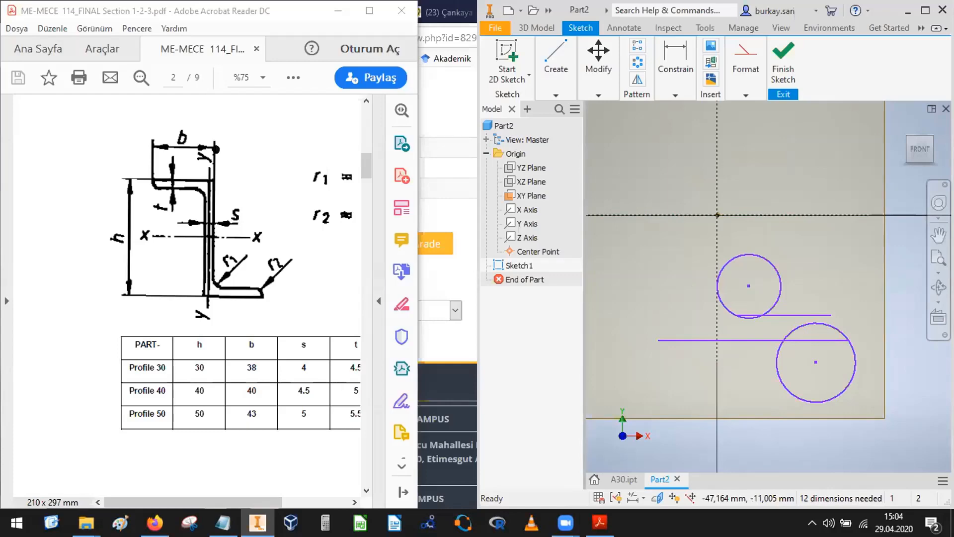
Make the large lower circle tangent to the short horizontal line above it
{"action": "left_click", "coordinate": [674, 95]}
{"action": "left_click", "coordinate": [731, 146]}
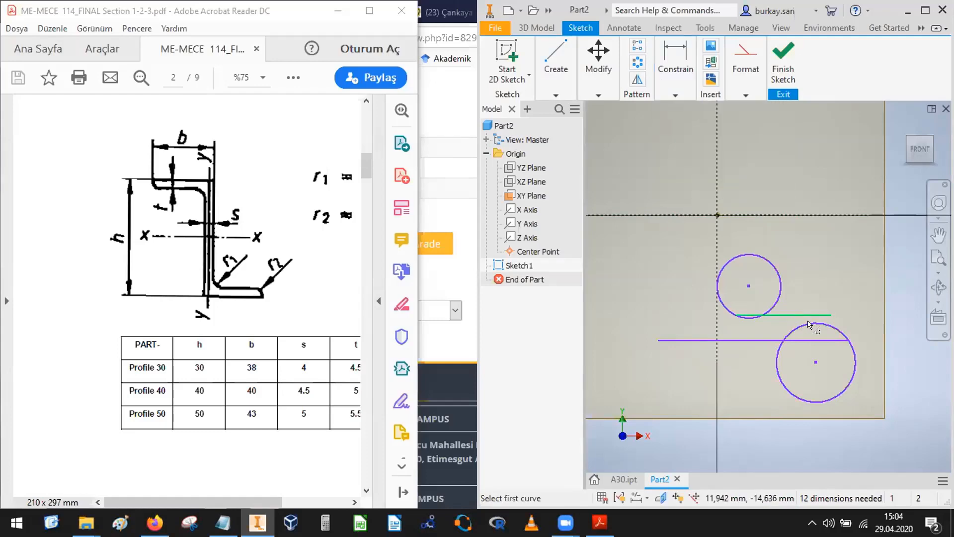
{"action": "left_click", "coordinate": [809, 324]}
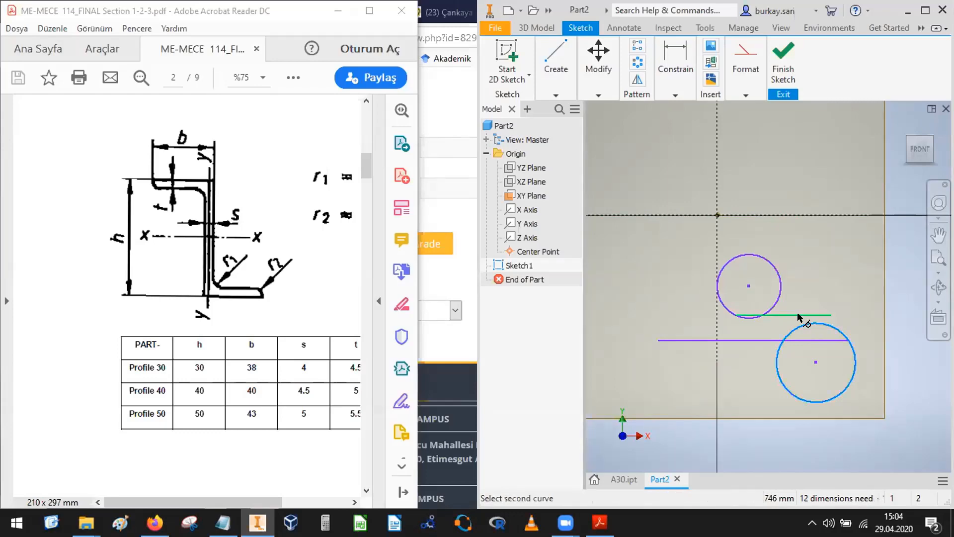
{"action": "left_click", "coordinate": [795, 315]}
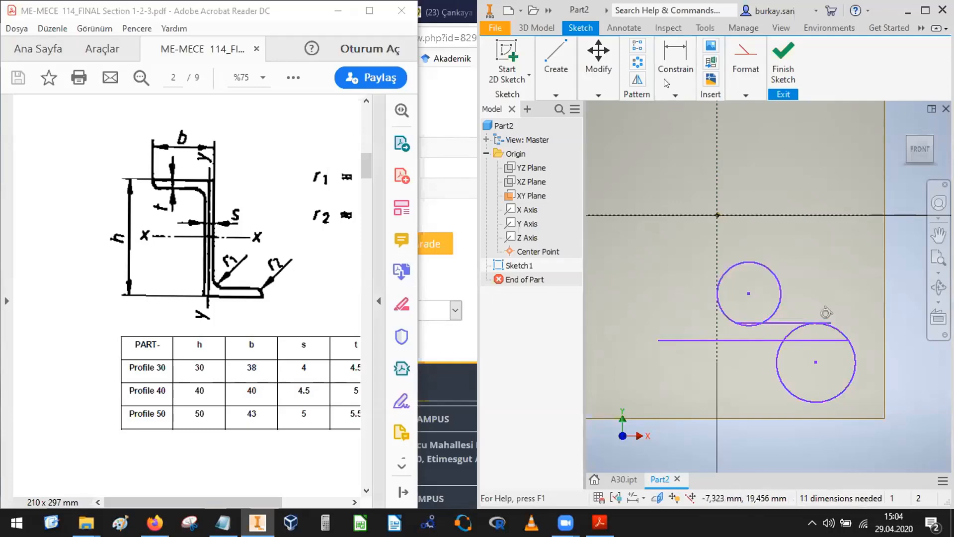
Make the small upper circle tangent to the short horizontal line, and move its center slightly away from the vertical axis
{"action": "left_click", "coordinate": [675, 94]}
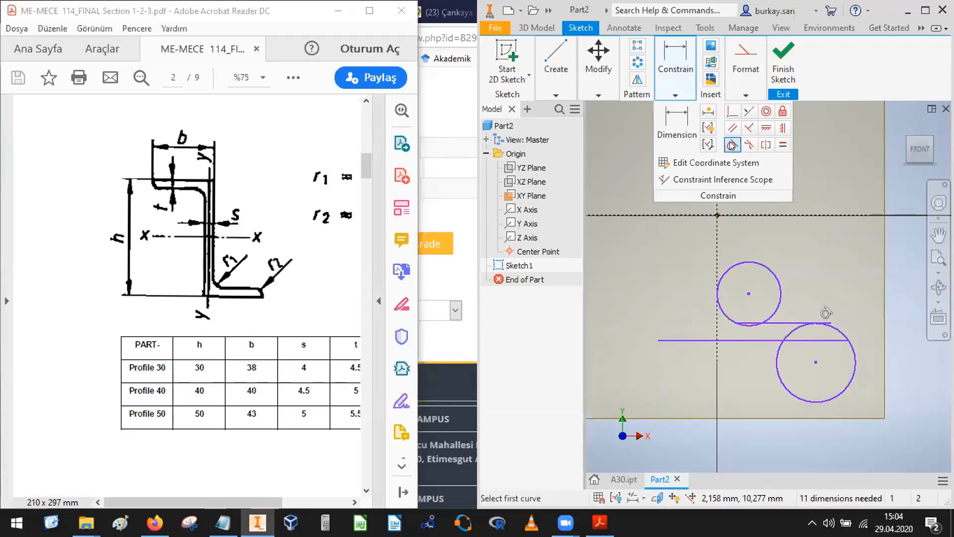
{"action": "left_click", "coordinate": [732, 145]}
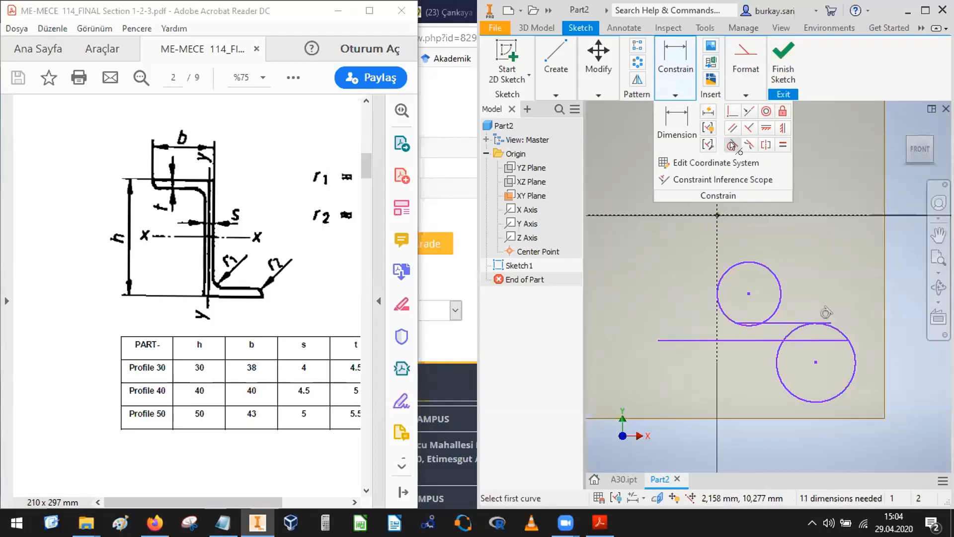
{"action": "left_click", "coordinate": [778, 298]}
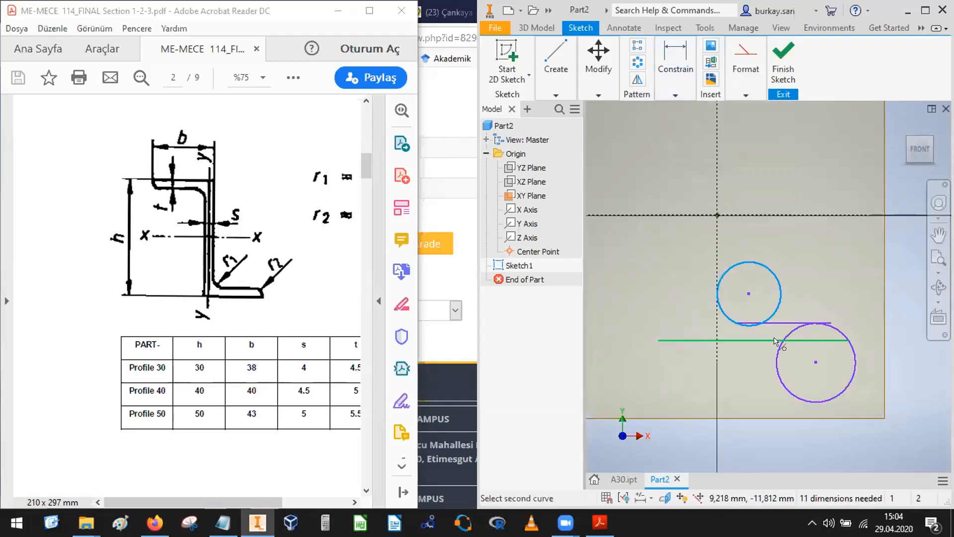
{"action": "left_click", "coordinate": [778, 323]}
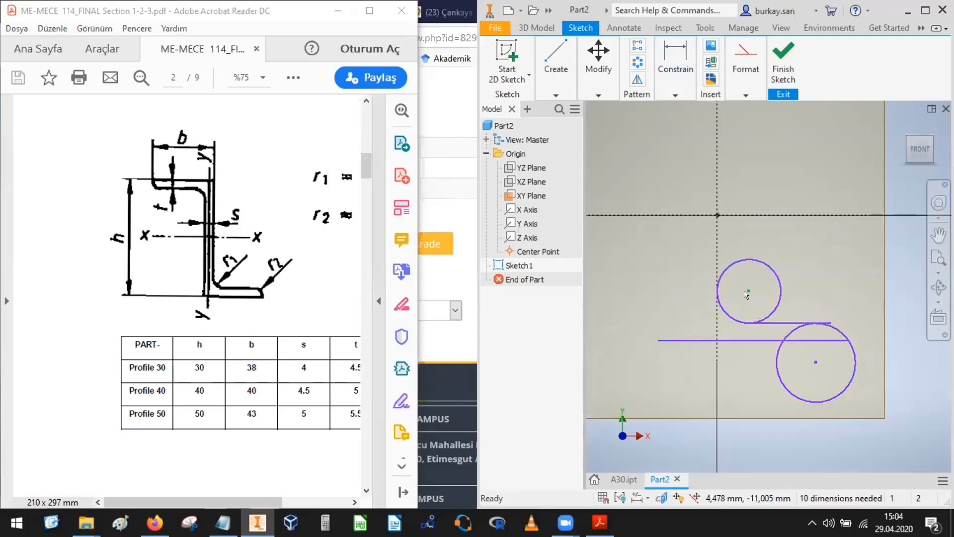
{"action": "left_click_drag", "start_coordinate": [749, 291], "coordinate": [763, 294]}
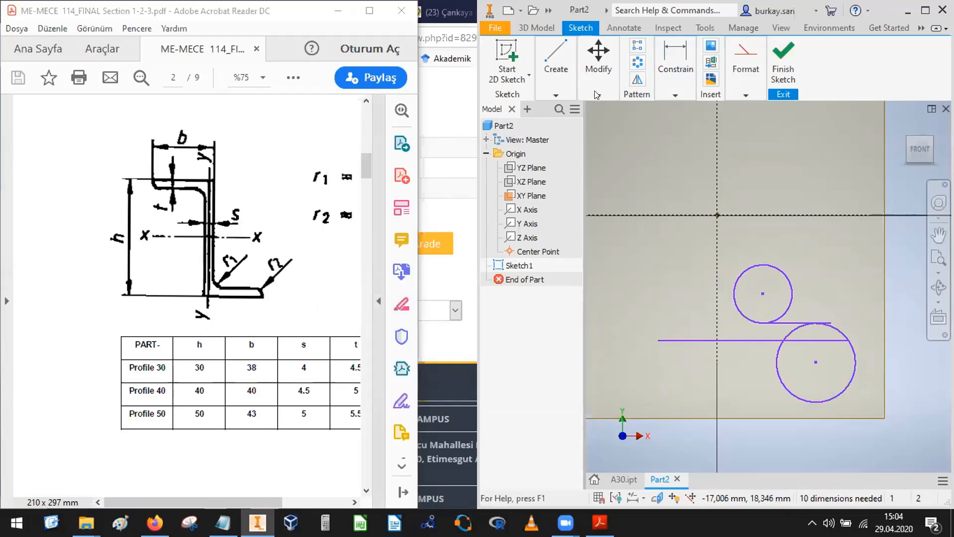
Draw a vertical line up from beside the small circle past the horizontal axis, continuing with a horizontal line outward for the top flange
{"action": "left_click", "coordinate": [556, 70]}
{"action": "left_click", "coordinate": [551, 127]}
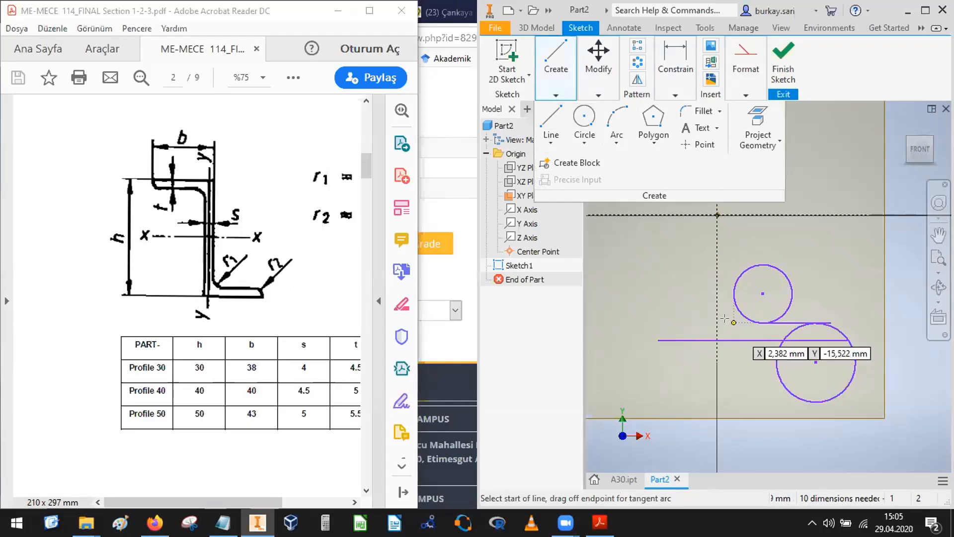
{"action": "left_click", "coordinate": [741, 341]}
{"action": "scroll", "coordinate": [735, 264], "scroll_direction": "up", "scroll_amount": 3}
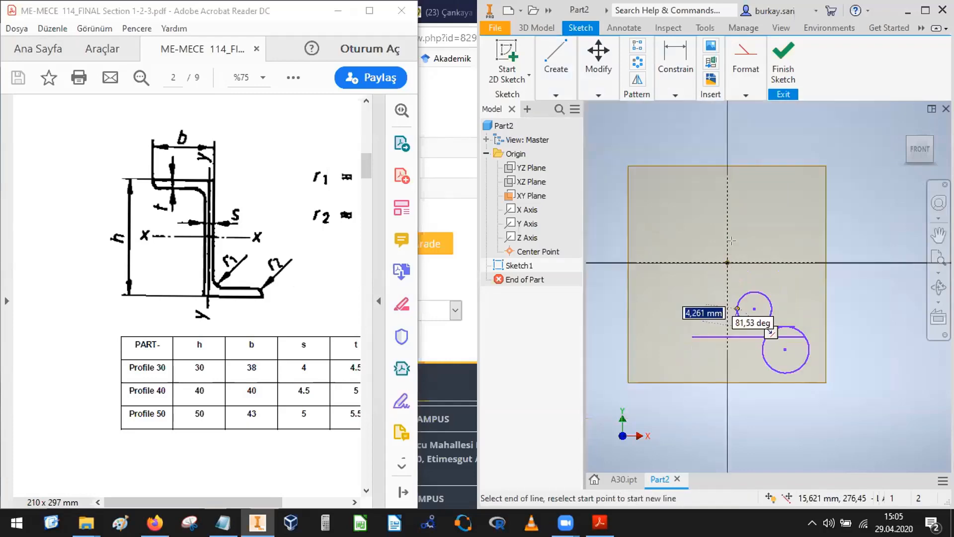
{"action": "left_click", "coordinate": [708, 218]}
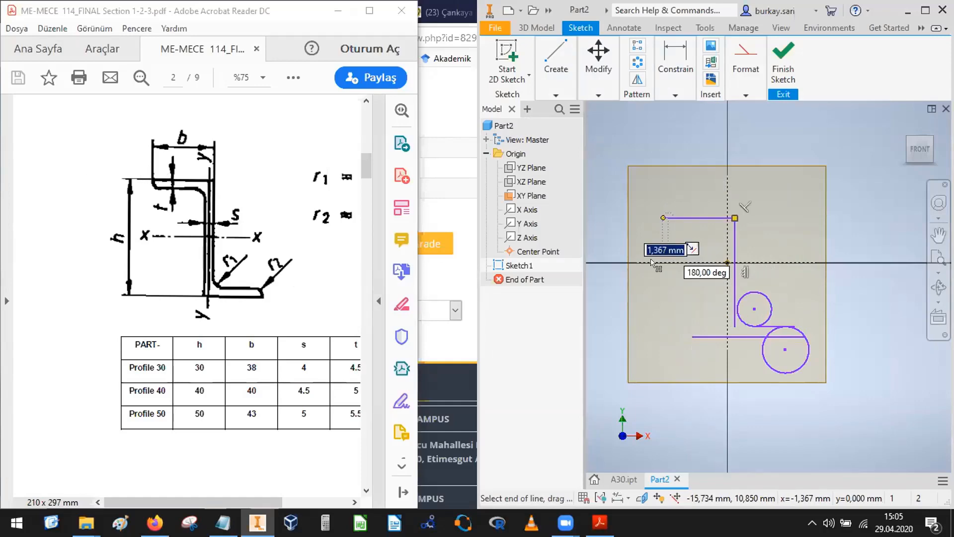
{"action": "key", "text": "Escape"}
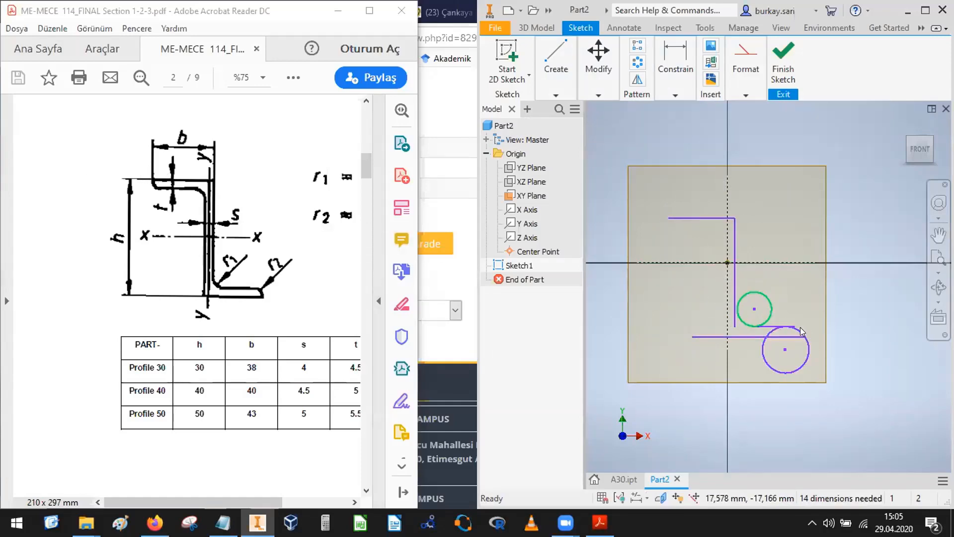
Make the vertical web line tangent to the small circle
{"action": "left_click", "coordinate": [675, 95]}
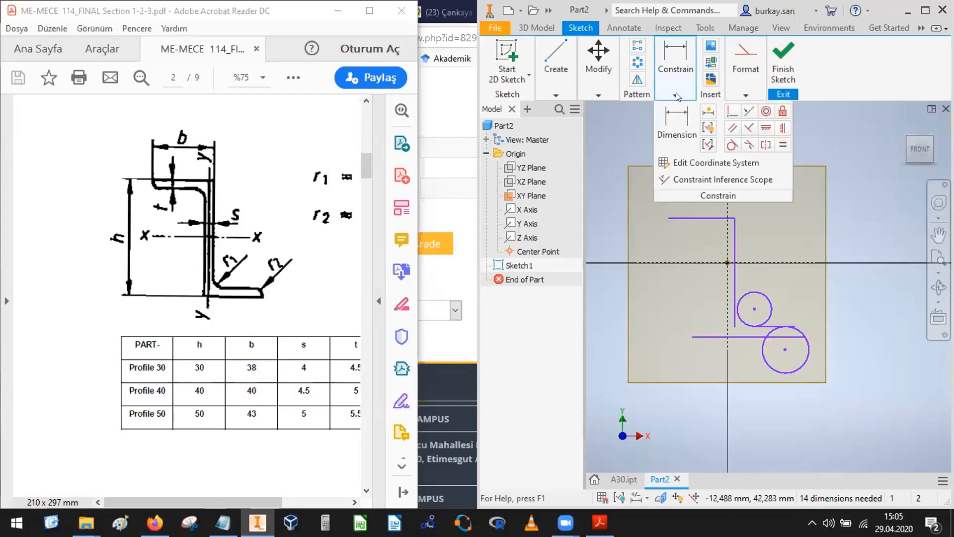
{"action": "left_click", "coordinate": [732, 316]}
{"action": "left_click", "coordinate": [738, 316]}
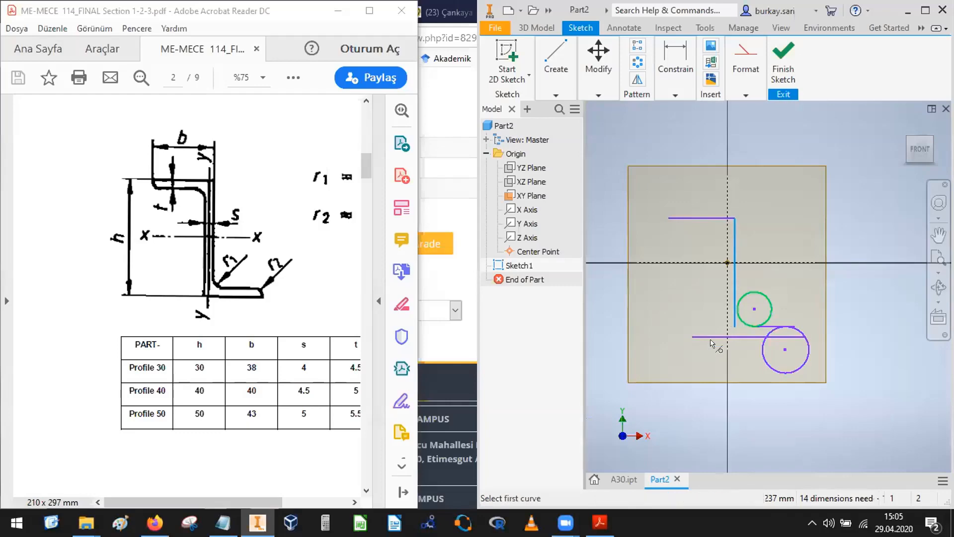
{"action": "key", "text": "Escape"}
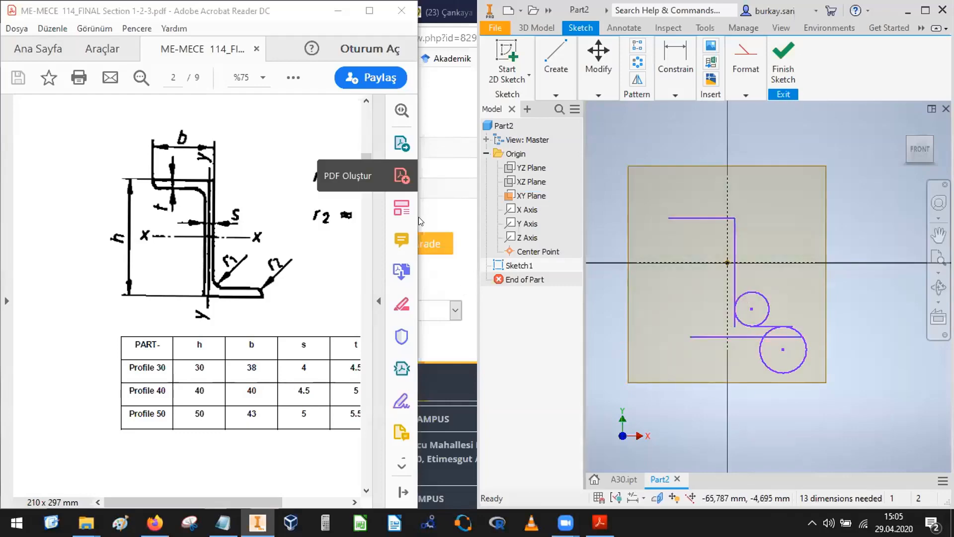
Trim the large circle to the rounded outer corner of the bottom flange and remove the short horizontal line's overhang
{"action": "left_click", "coordinate": [555, 93]}
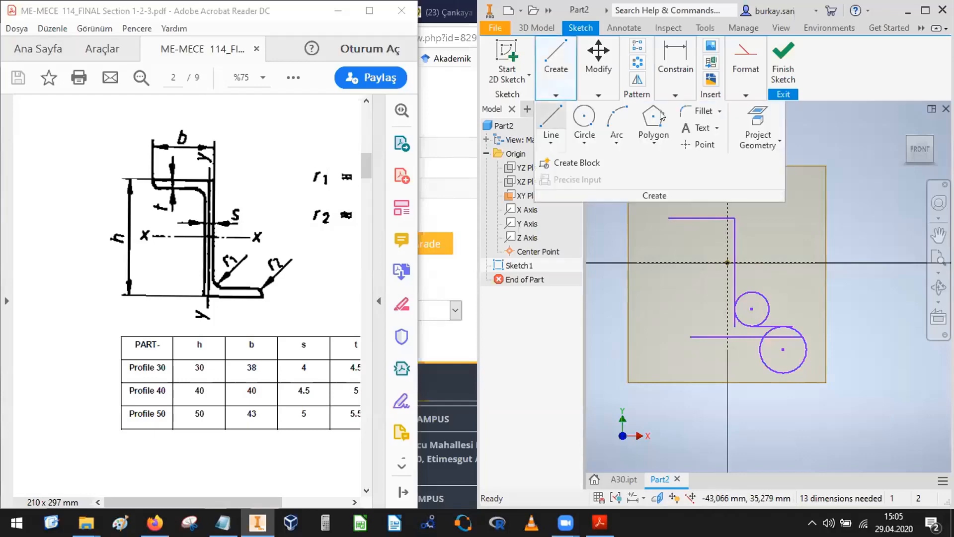
{"action": "left_click", "coordinate": [599, 95]}
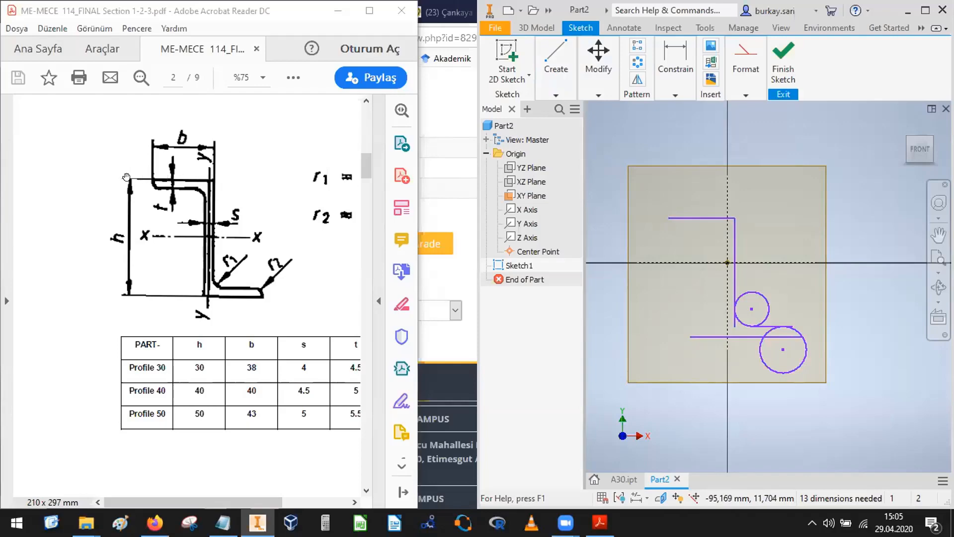
{"action": "left_click", "coordinate": [598, 85]}
{"action": "left_click", "coordinate": [641, 111]}
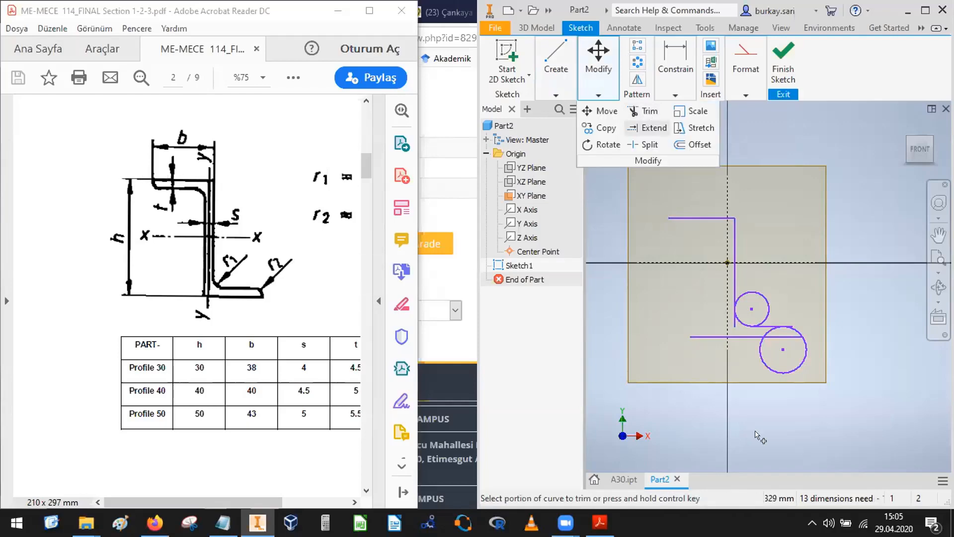
{"action": "left_click", "coordinate": [776, 377]}
{"action": "scroll", "coordinate": [790, 341], "scroll_direction": "down", "scroll_amount": 2}
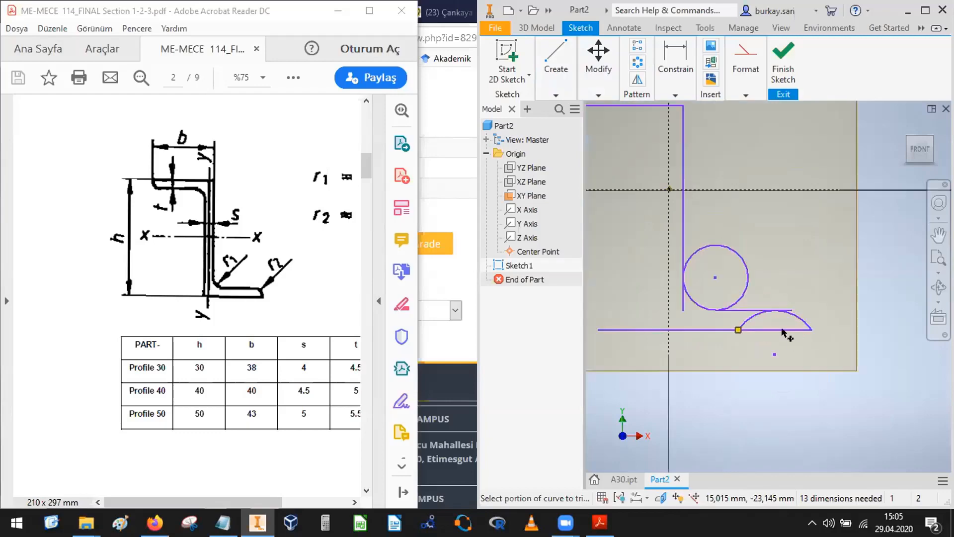
{"action": "left_click", "coordinate": [743, 321]}
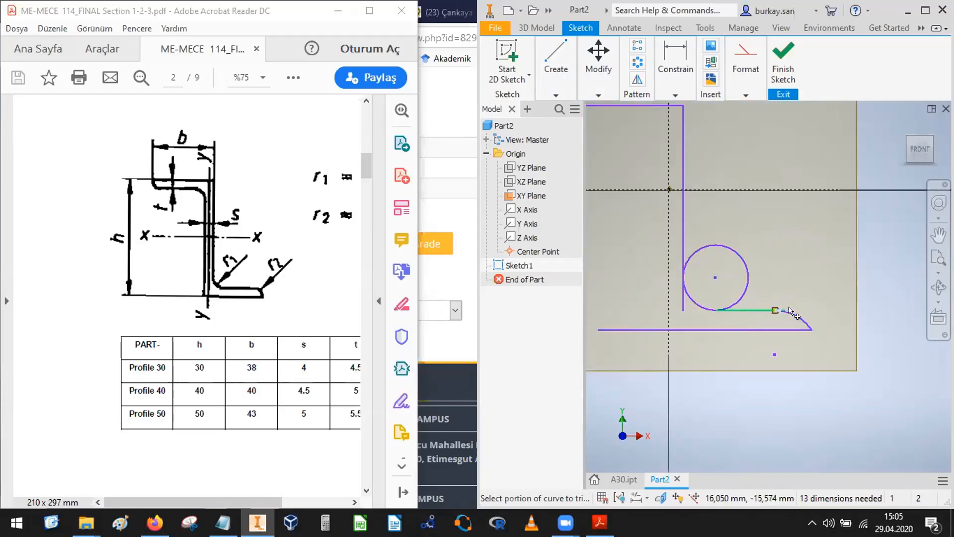
{"action": "left_click", "coordinate": [790, 310]}
Trim the small circle to the inner corner arc and remove the vertical line's overhang below it
{"action": "left_click", "coordinate": [748, 276]}
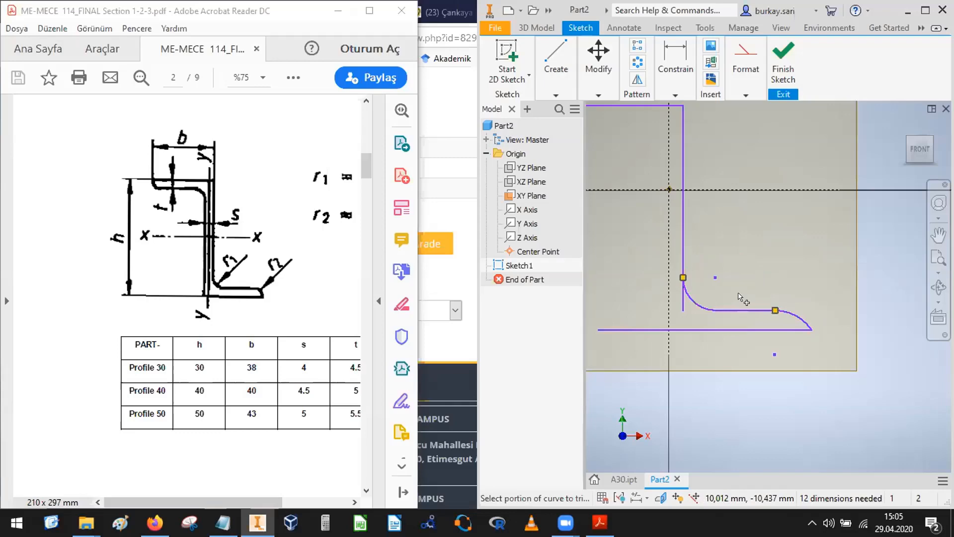
{"action": "left_click", "coordinate": [682, 298]}
{"action": "scroll", "coordinate": [774, 309], "scroll_direction": "up", "scroll_amount": 3}
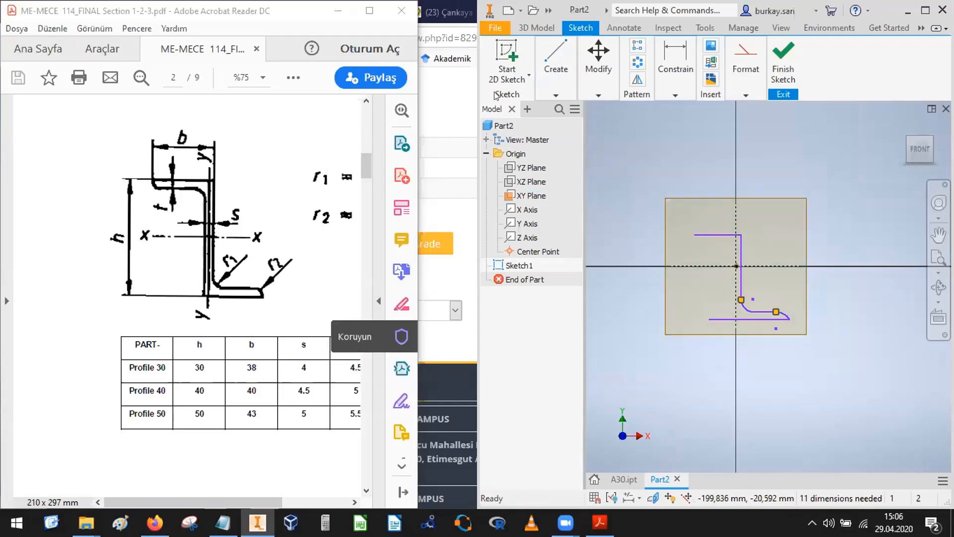
Draw a second vertical web line about 30 mm long on the other side of the vertical axis, crossing the bottom flange line
{"action": "left_click", "coordinate": [556, 94]}
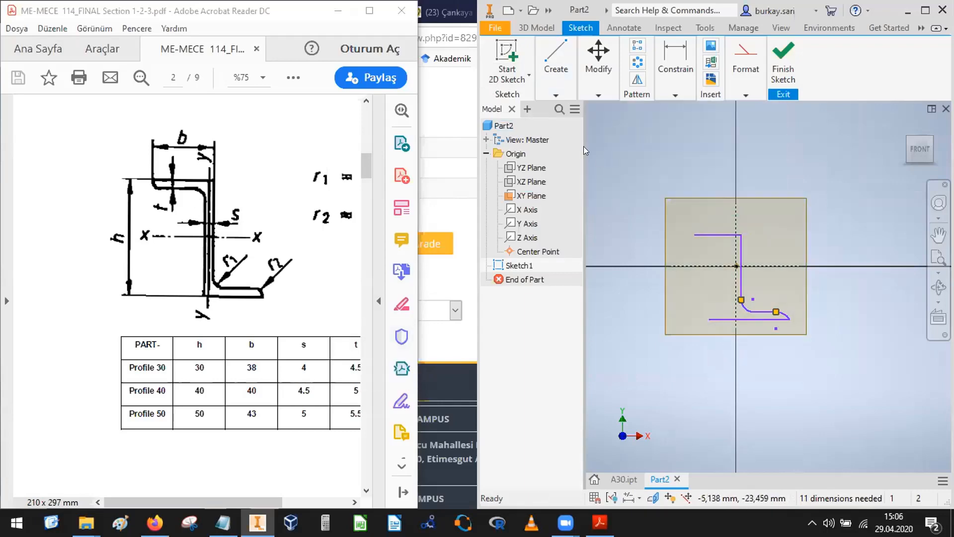
{"action": "left_click", "coordinate": [555, 95]}
{"action": "key", "text": "l"}
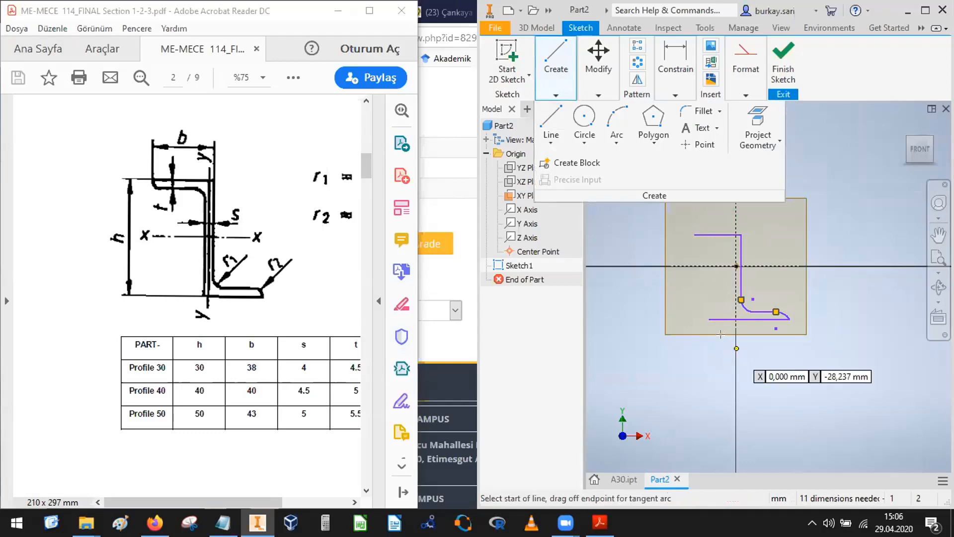
{"action": "left_click", "coordinate": [723, 337]}
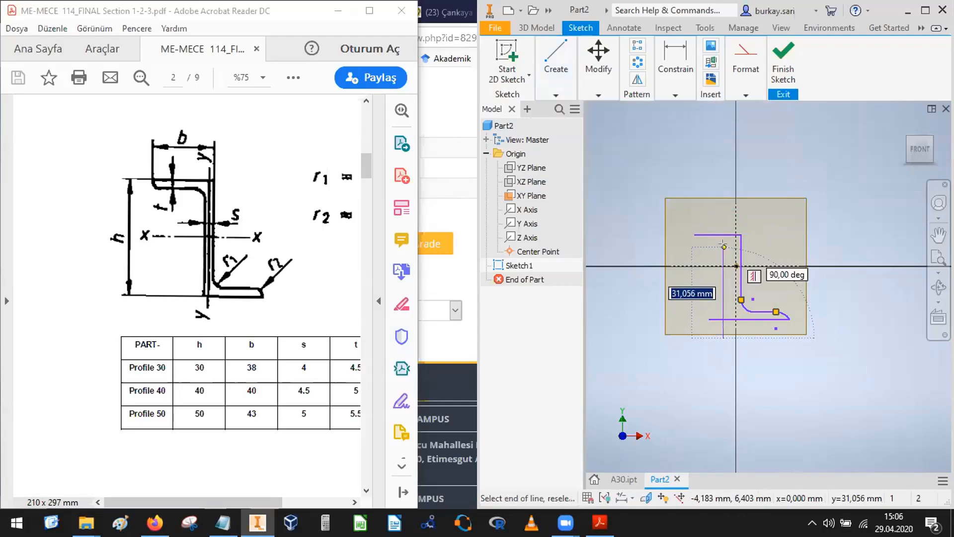
{"action": "left_click", "coordinate": [723, 247]}
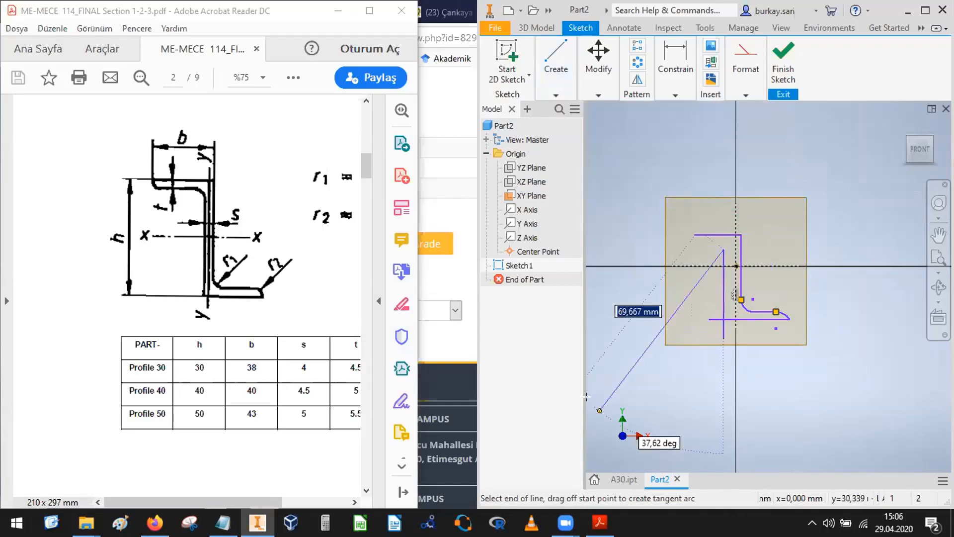
{"action": "key", "text": "Escape"}
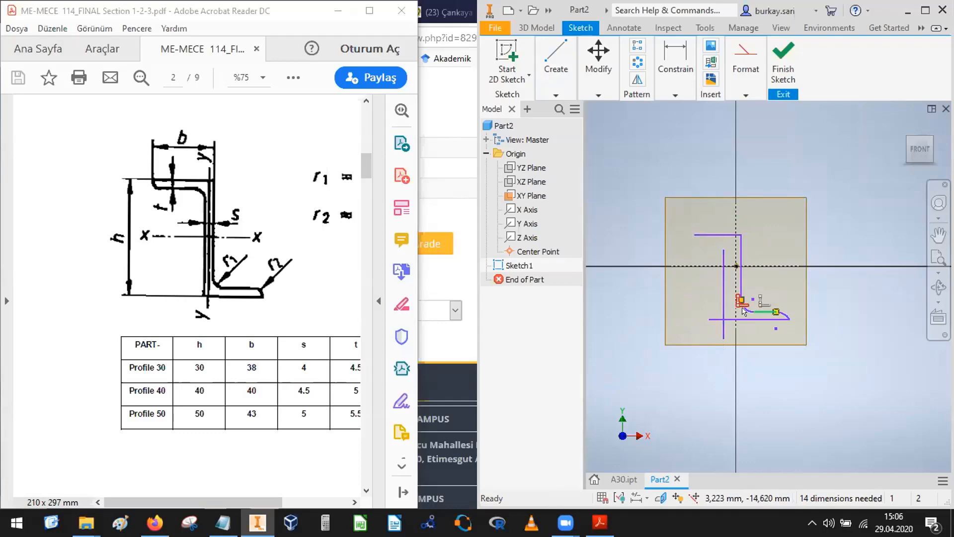
Draw a large circle centred above the top flange line and passing through the line's free end
{"action": "scroll", "coordinate": [742, 311], "scroll_direction": "up", "scroll_amount": 3}
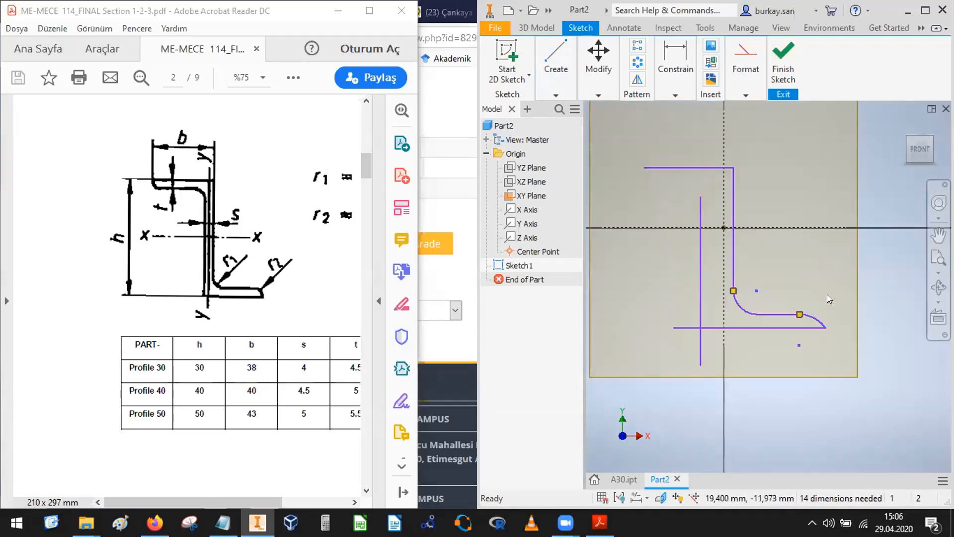
{"action": "scroll", "coordinate": [827, 295], "scroll_direction": "down", "scroll_amount": 2}
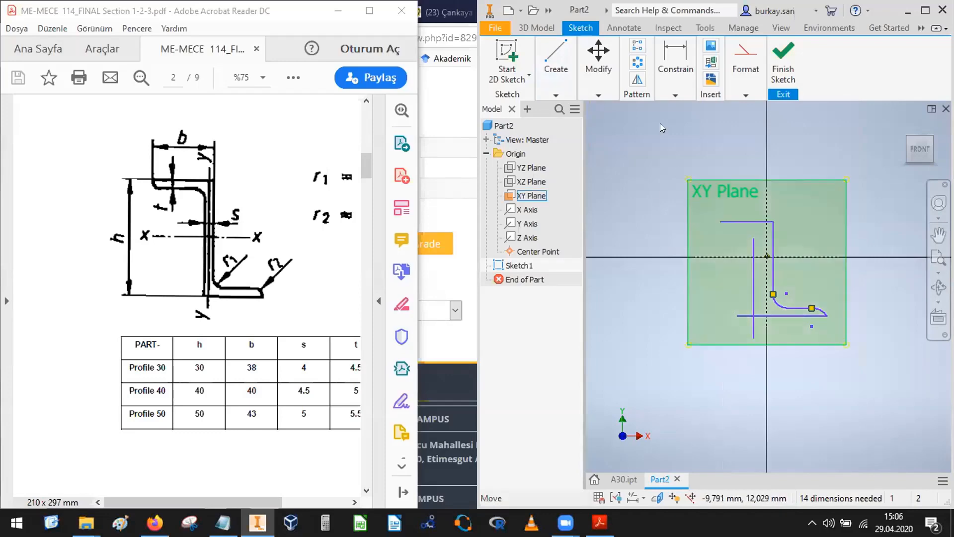
{"action": "left_click", "coordinate": [557, 94]}
{"action": "left_click", "coordinate": [584, 118]}
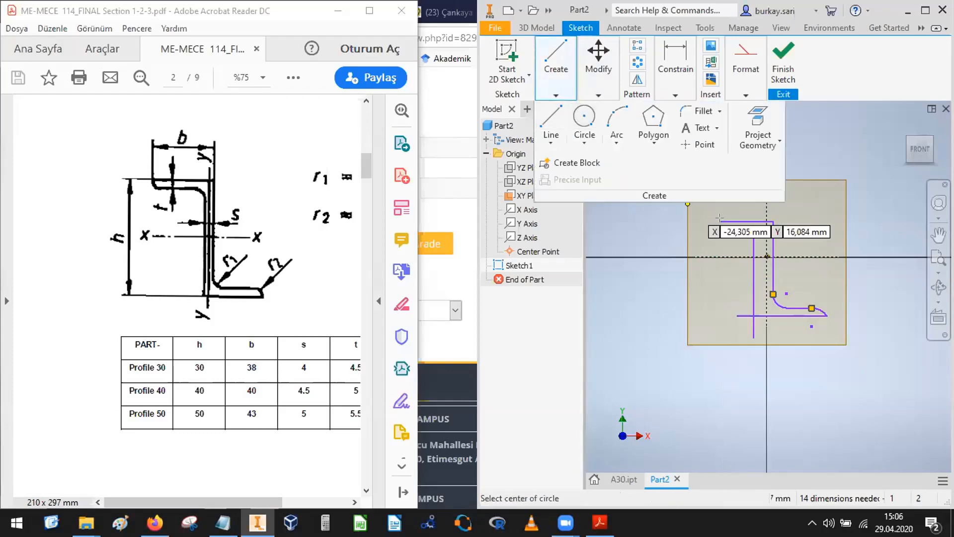
{"action": "scroll", "coordinate": [726, 222], "scroll_direction": "up", "scroll_amount": 2}
{"action": "middle_click_drag", "start_coordinate": [742, 216], "coordinate": [725, 265]}
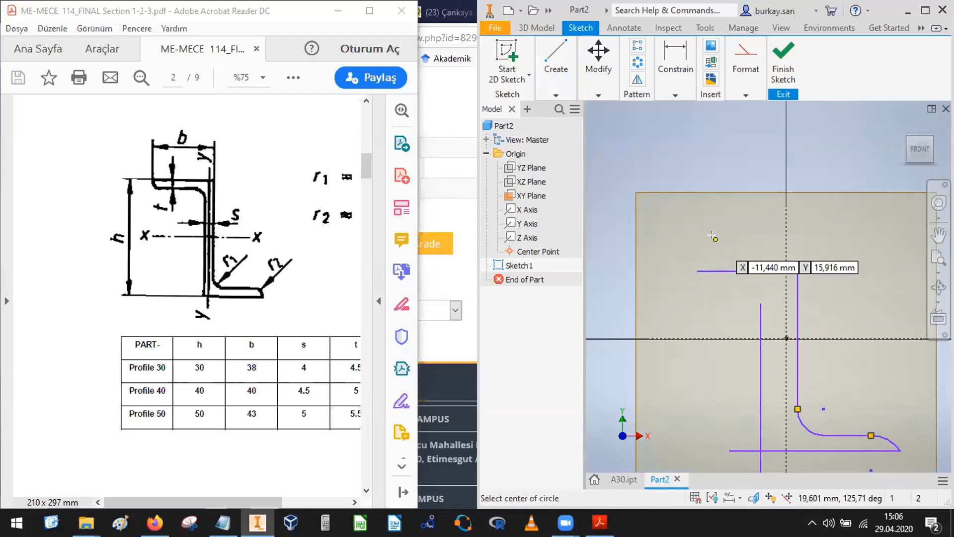
{"action": "left_click", "coordinate": [719, 239]}
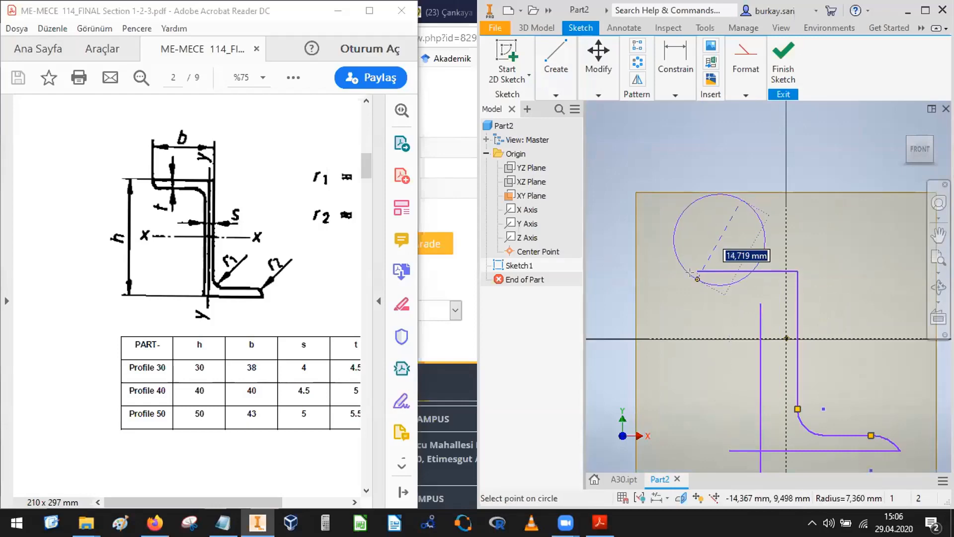
{"action": "left_click", "coordinate": [691, 267]}
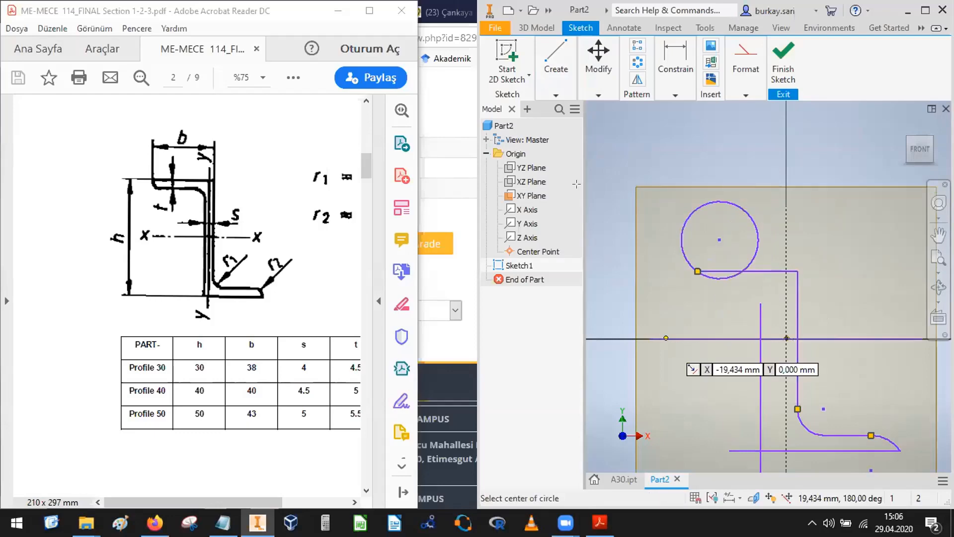
Draw a smaller circle below the top flange line, beside the upper end of the second vertical web line
{"action": "left_click", "coordinate": [558, 93]}
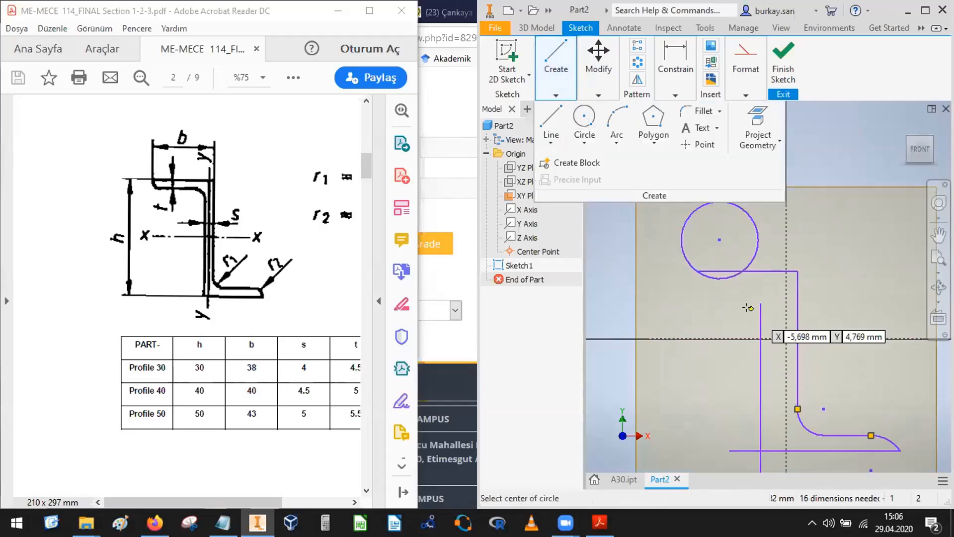
{"action": "scroll", "coordinate": [748, 307], "scroll_direction": "up", "scroll_amount": 2}
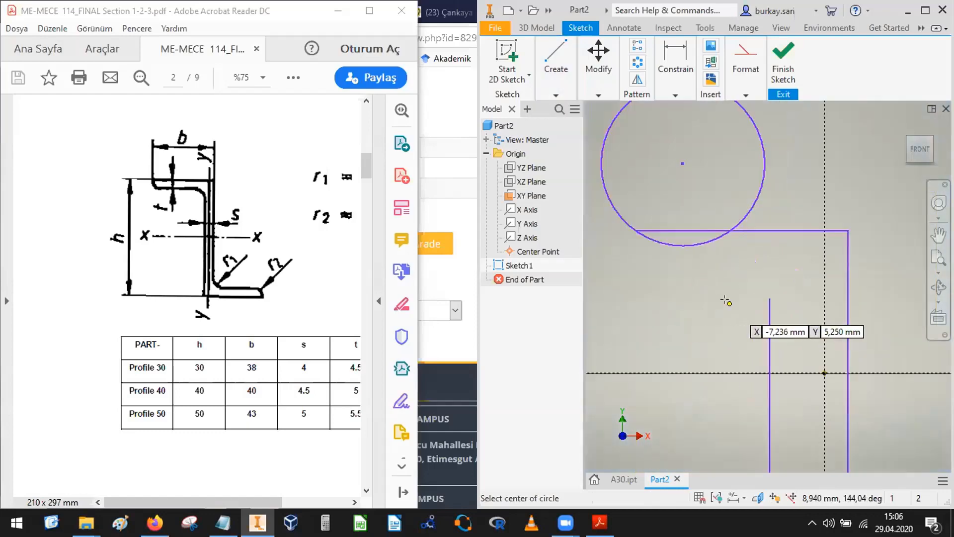
{"action": "left_click", "coordinate": [728, 303]}
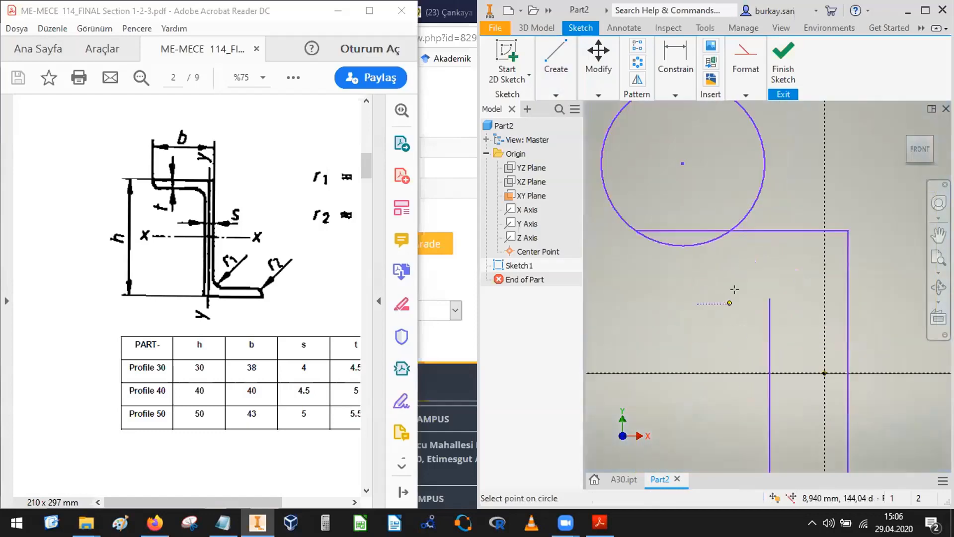
{"action": "left_click", "coordinate": [700, 344]}
Make the small circle tangent to the second vertical web line
{"action": "left_click", "coordinate": [675, 95]}
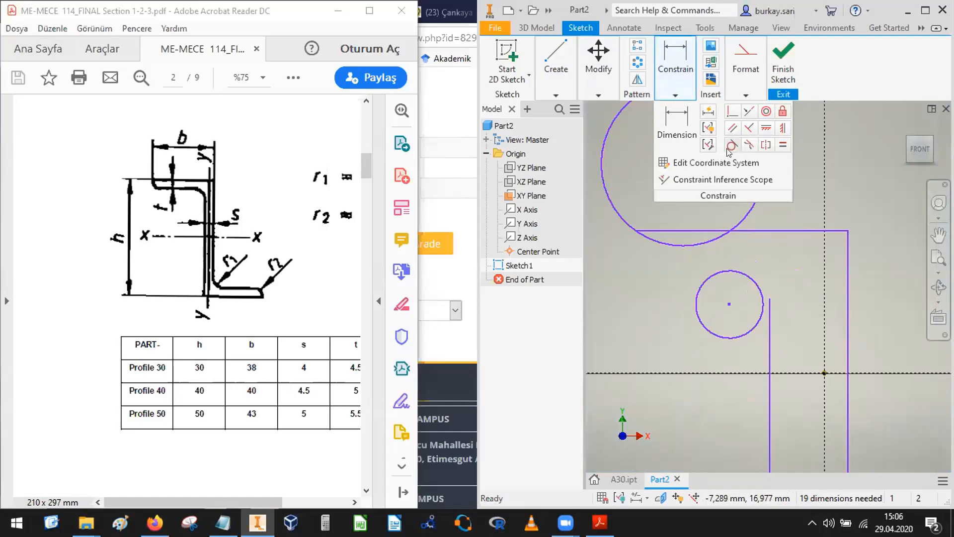
{"action": "left_click", "coordinate": [728, 147]}
{"action": "left_click", "coordinate": [762, 305]}
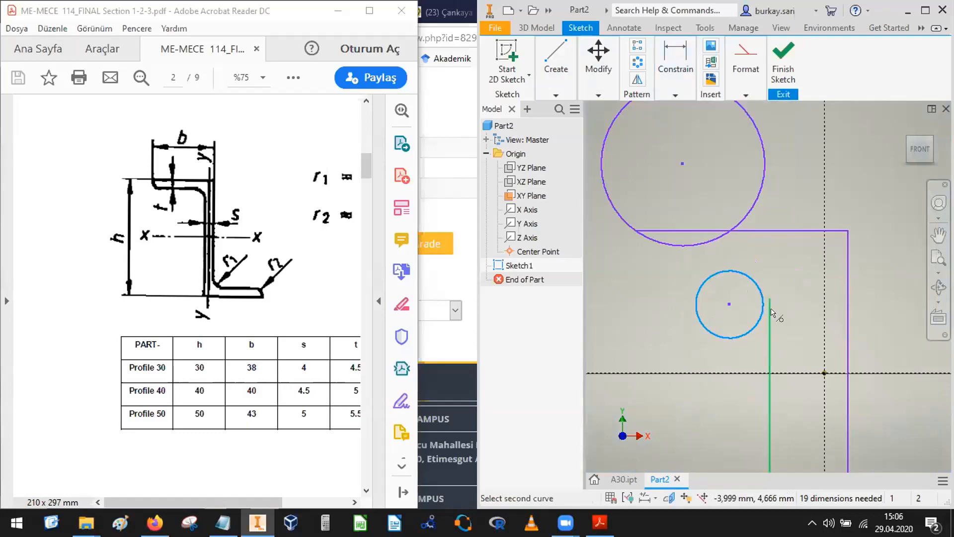
{"action": "left_click", "coordinate": [770, 312]}
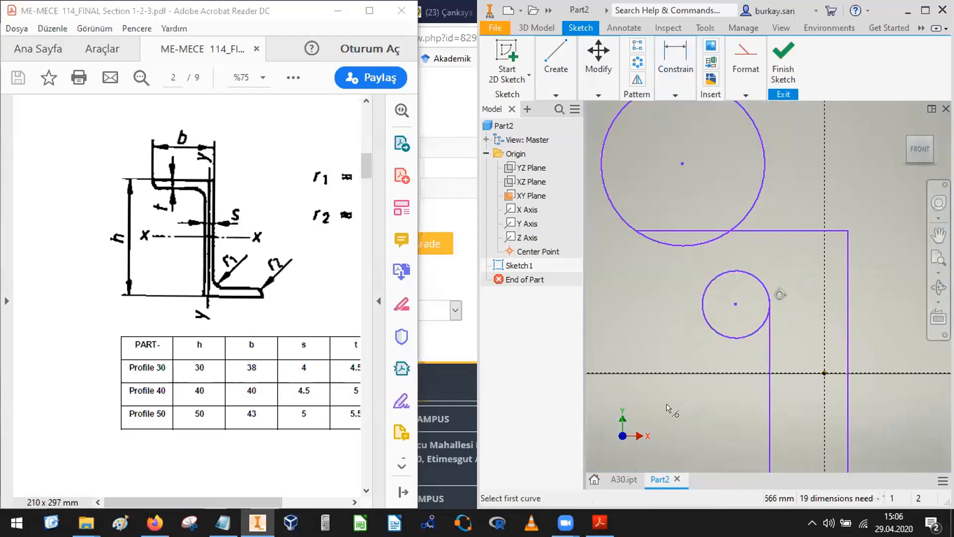
Draw a horizontal line between the two circles, running below the top flange line and crossing the first vertical web line
{"action": "left_click", "coordinate": [554, 67]}
{"action": "left_click", "coordinate": [551, 119]}
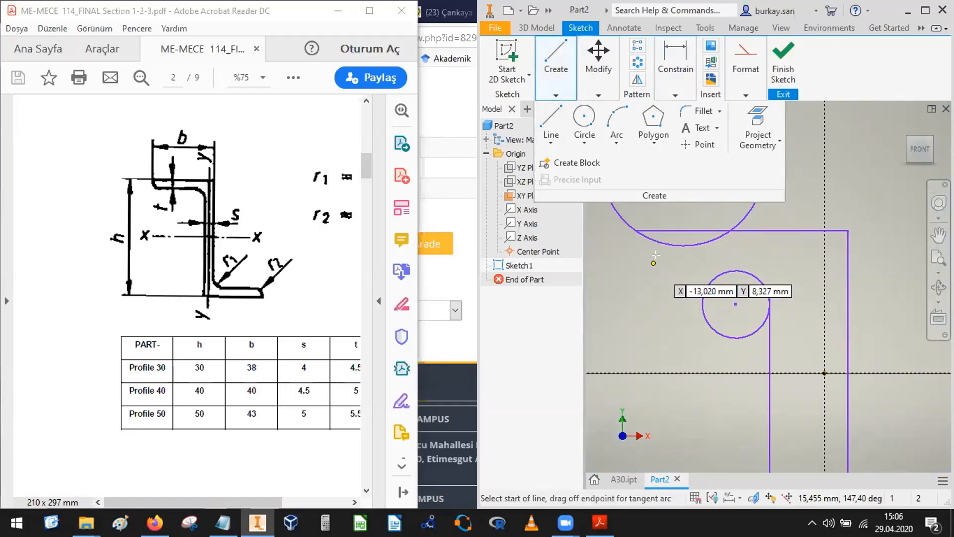
{"action": "left_click", "coordinate": [654, 260]}
{"action": "left_click", "coordinate": [878, 260]}
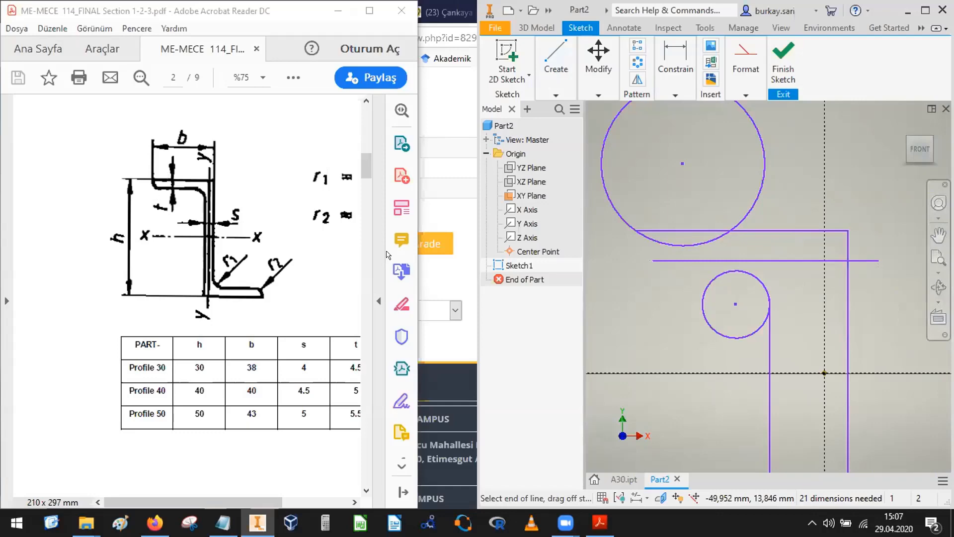
Make the new horizontal line tangent to both the large circle and the small circle
{"action": "left_click", "coordinate": [674, 93]}
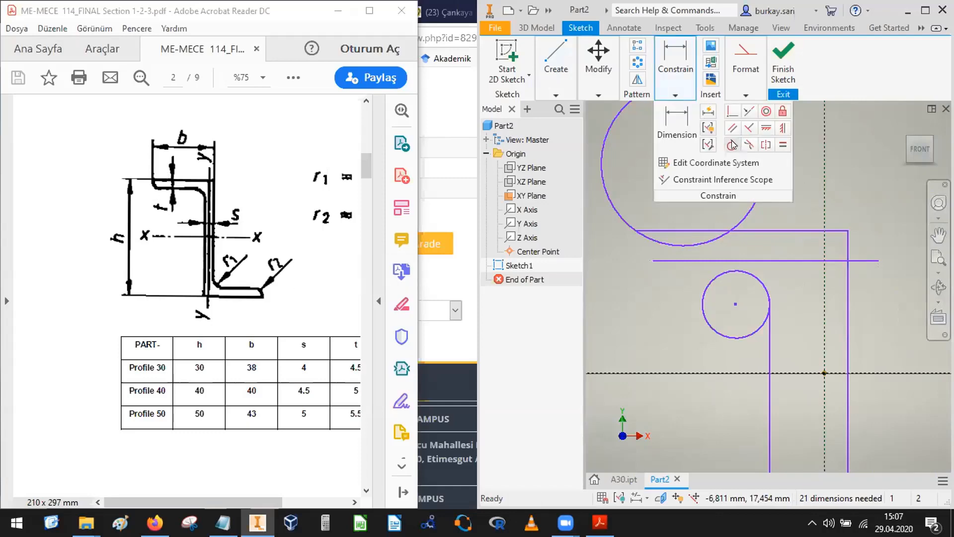
{"action": "left_click", "coordinate": [733, 145]}
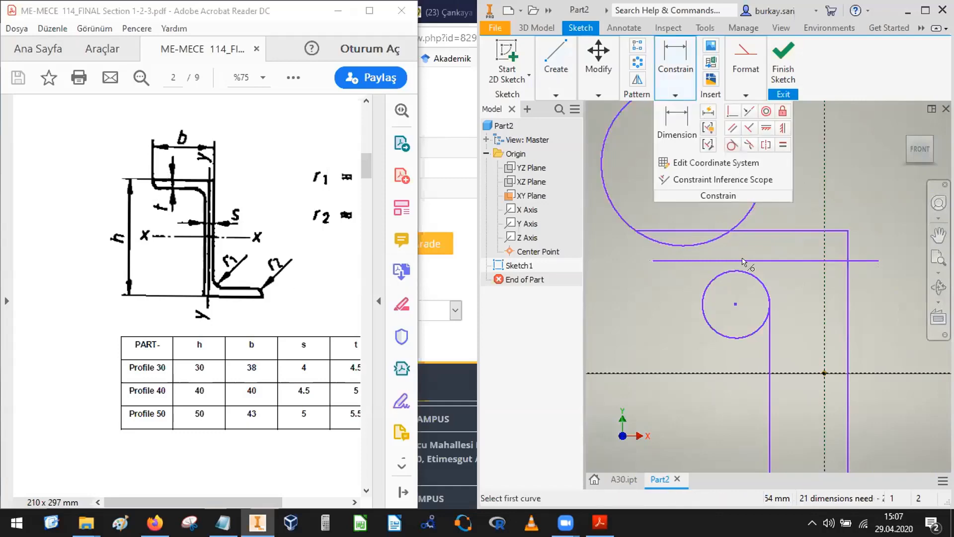
{"action": "left_click", "coordinate": [699, 244]}
{"action": "left_click", "coordinate": [719, 244]}
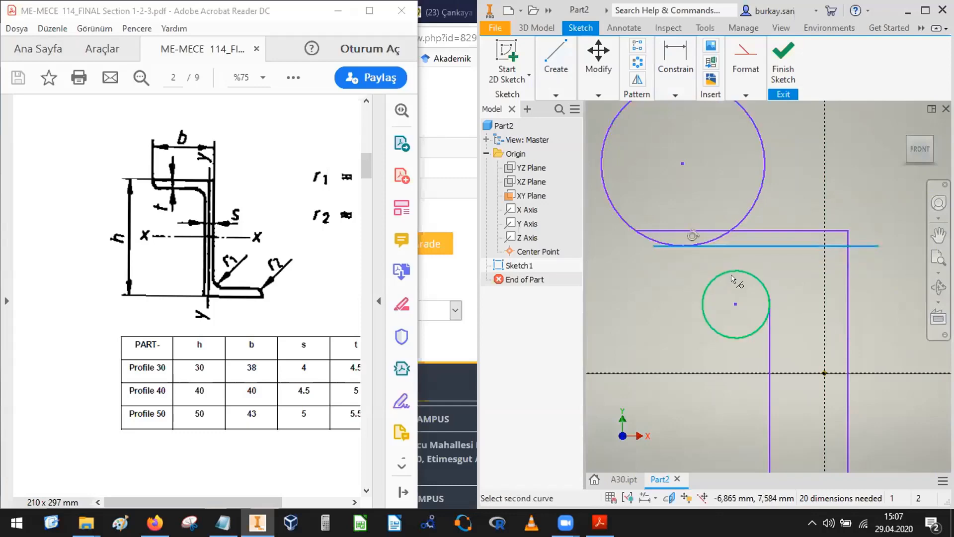
{"action": "left_click", "coordinate": [733, 279]}
{"action": "key", "text": "Escape"}
{"action": "left_click", "coordinate": [695, 96]}
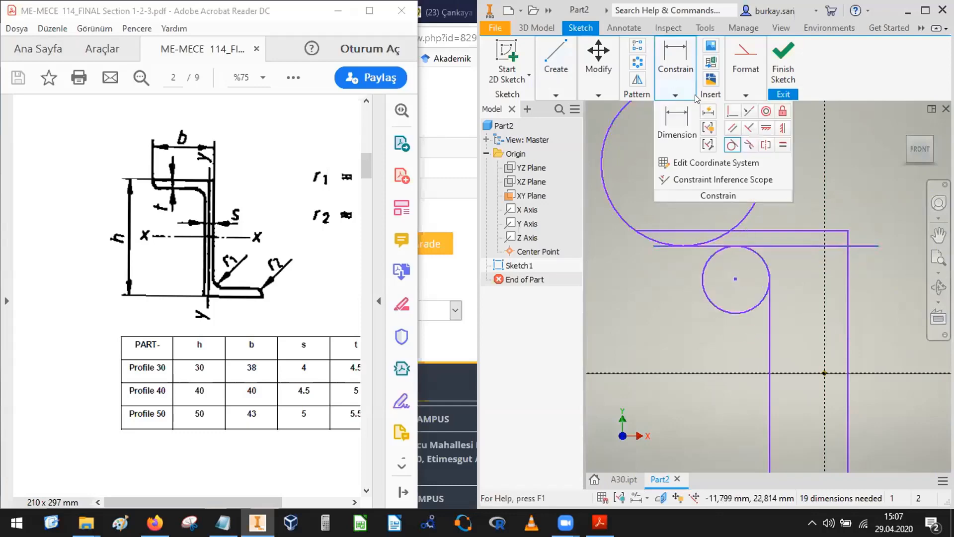
Trim the horizontal line's overhangs and reduce both circles to the top flange's outer end arc and inner corner arc
{"action": "left_click", "coordinate": [598, 94]}
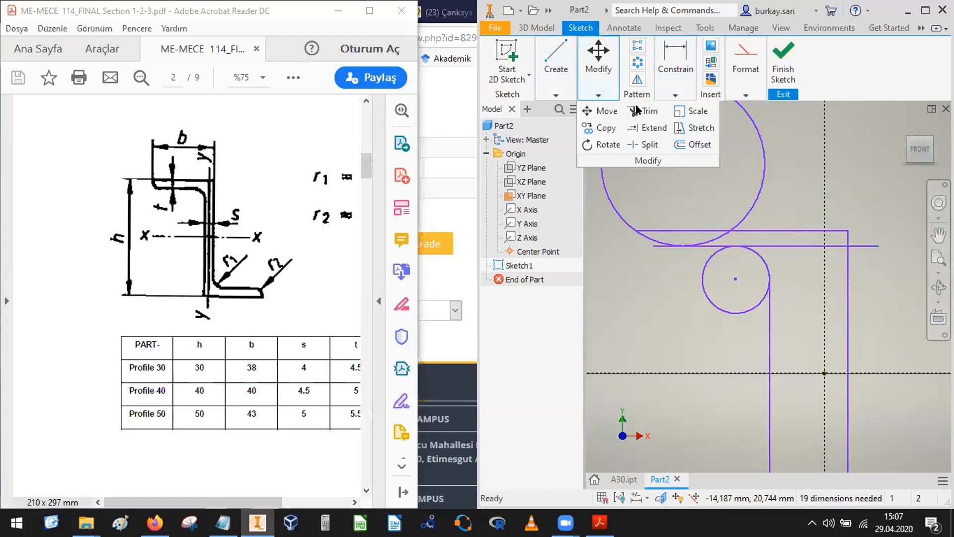
{"action": "left_click", "coordinate": [636, 111]}
{"action": "left_click", "coordinate": [867, 245]}
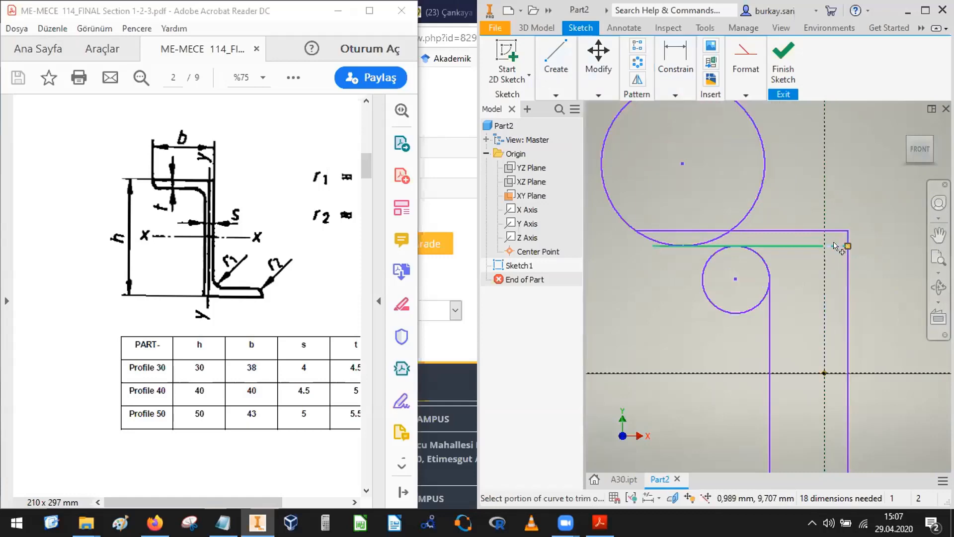
{"action": "left_click", "coordinate": [836, 247]}
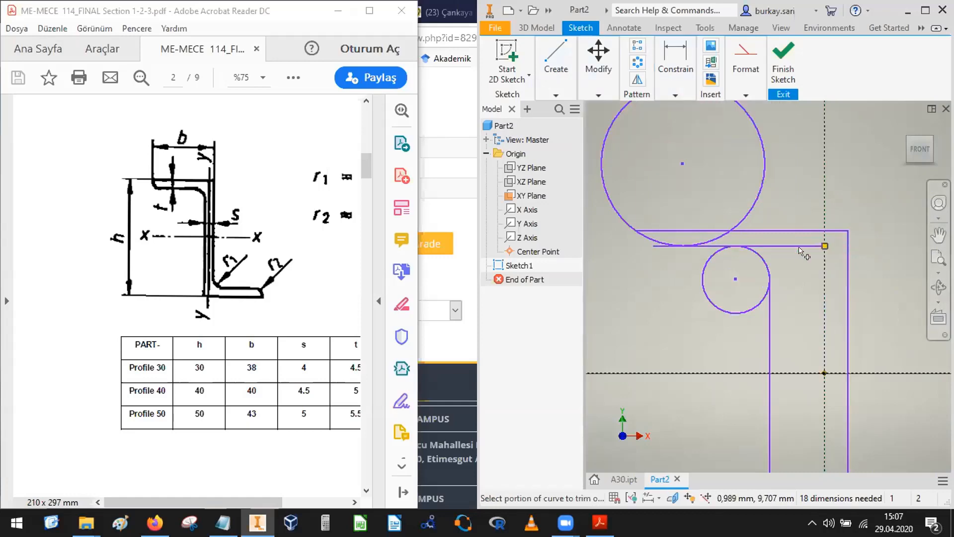
{"action": "left_click", "coordinate": [741, 309]}
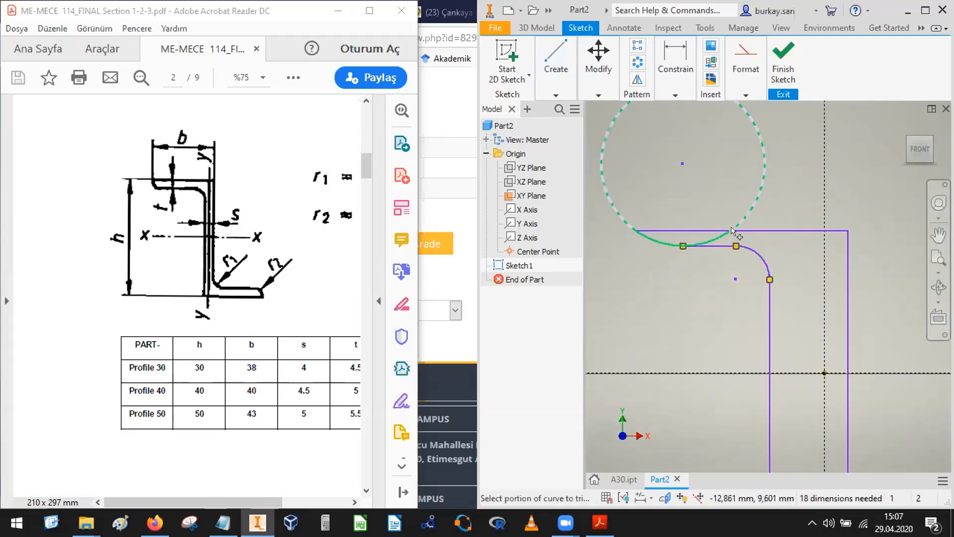
{"action": "left_click", "coordinate": [762, 172]}
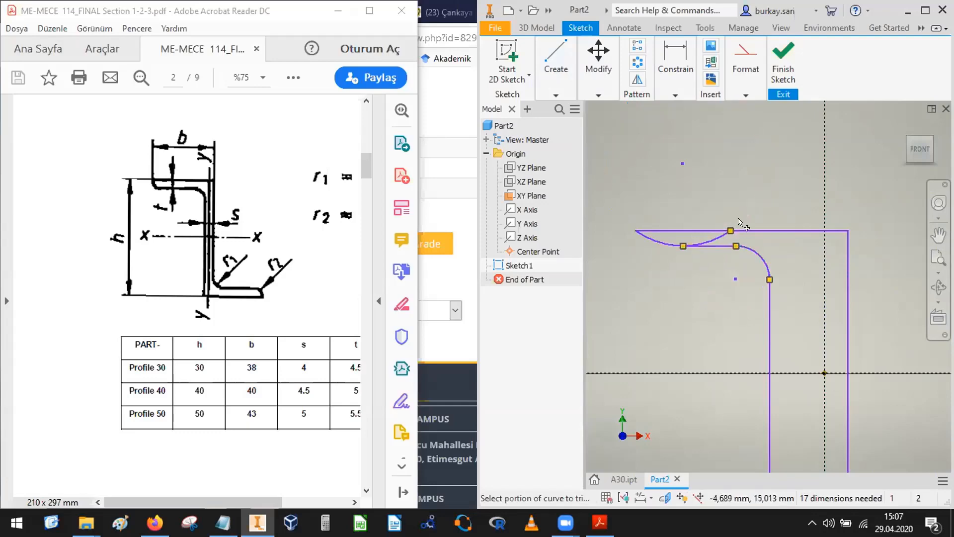
{"action": "left_click", "coordinate": [720, 237]}
Trim the overhangs of the second web line and the bottom flange line so they meet in a sharp corner
{"action": "scroll", "coordinate": [744, 195], "scroll_direction": "up", "scroll_amount": 2}
{"action": "mouse_move", "coordinate": [783, 200]}
{"action": "middle_mouse_down"}
{"action": "mouse_move", "coordinate": [773, 200]}
{"action": "mouse_move", "coordinate": [713, 62]}
{"action": "middle_mouse_up"}
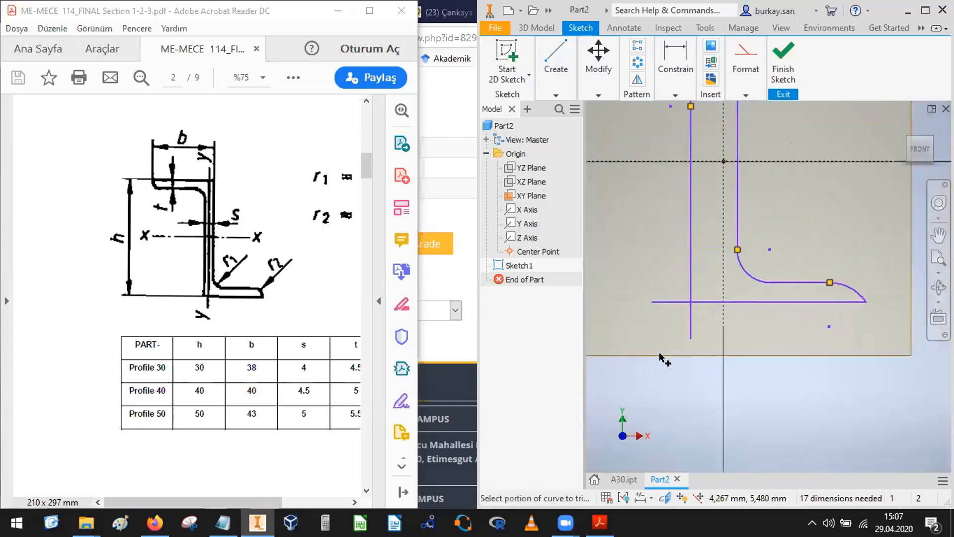
{"action": "left_click", "coordinate": [690, 326]}
{"action": "left_click", "coordinate": [668, 301]}
{"action": "scroll", "coordinate": [765, 313], "scroll_direction": "up", "scroll_amount": 5}
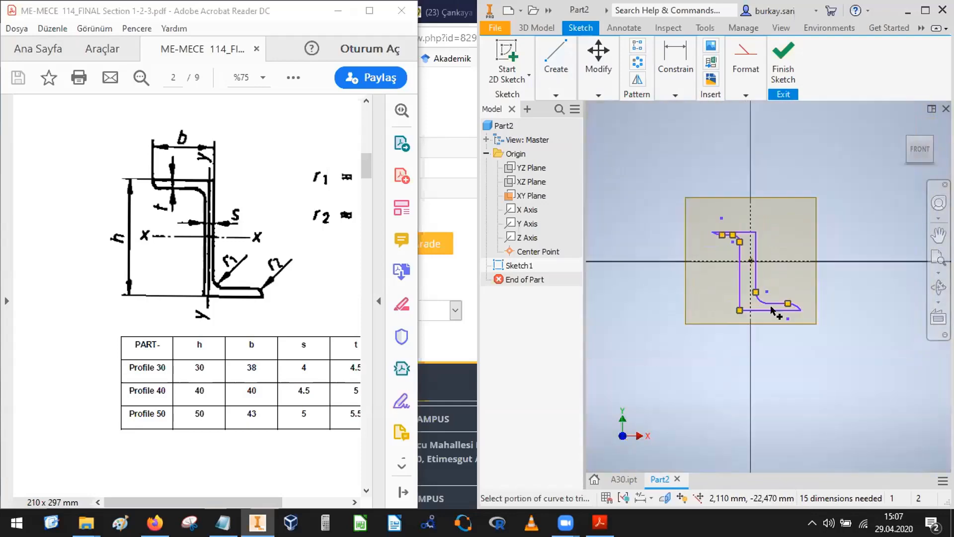
{"action": "mouse_move", "coordinate": [769, 308]}
{"action": "middle_mouse_down"}
{"action": "mouse_move", "coordinate": [754, 323]}
{"action": "mouse_move", "coordinate": [751, 308]}
{"action": "middle_mouse_up"}
{"action": "scroll", "coordinate": [706, 237], "scroll_direction": "down", "scroll_amount": 1}
{"action": "key", "text": "Escape"}
Trim the short stub of the second web line that extends past the top flange's inner corner arc
{"action": "scroll", "coordinate": [715, 242], "scroll_direction": "down", "scroll_amount": 3}
{"action": "scroll", "coordinate": [718, 245], "scroll_direction": "up", "scroll_amount": 3}
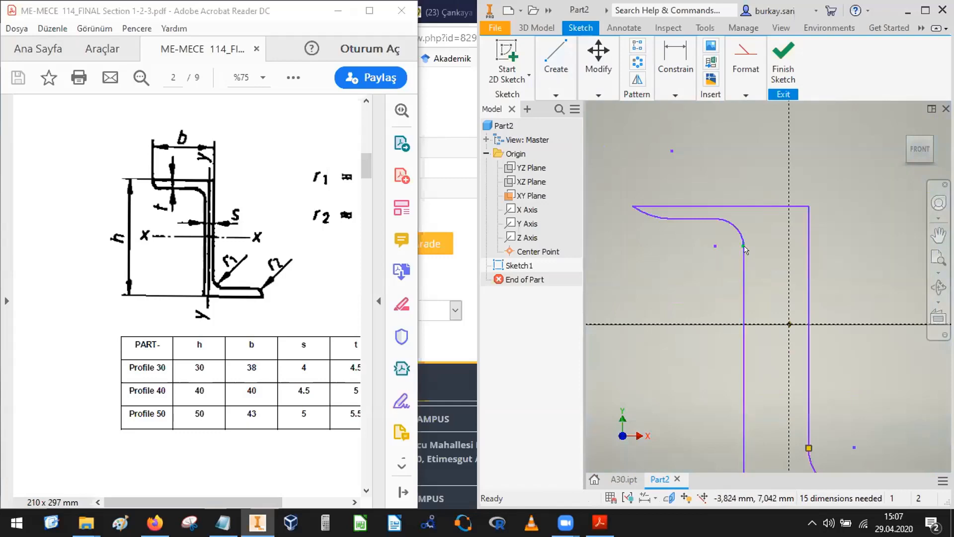
{"action": "scroll", "coordinate": [741, 249], "scroll_direction": "down", "scroll_amount": 3}
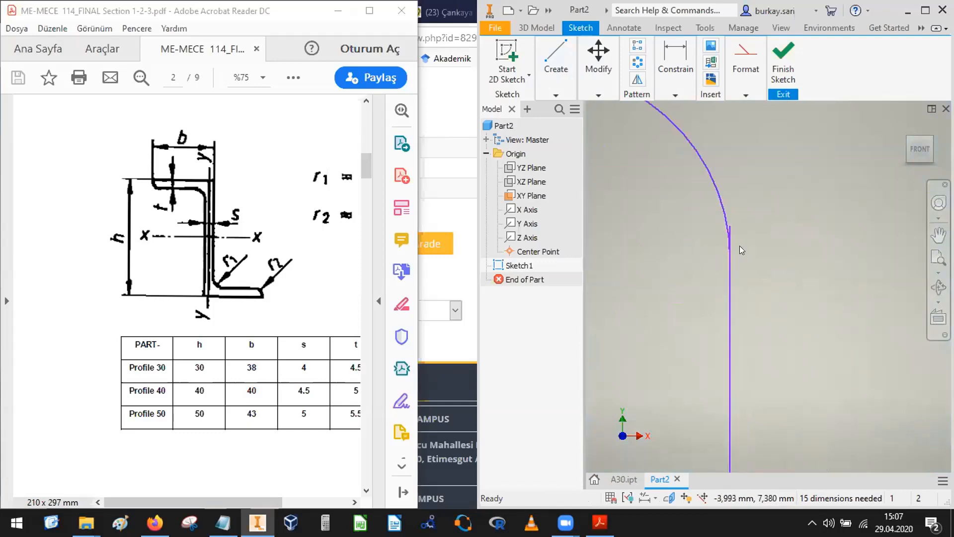
{"action": "left_click", "coordinate": [598, 69]}
{"action": "left_click", "coordinate": [646, 111]}
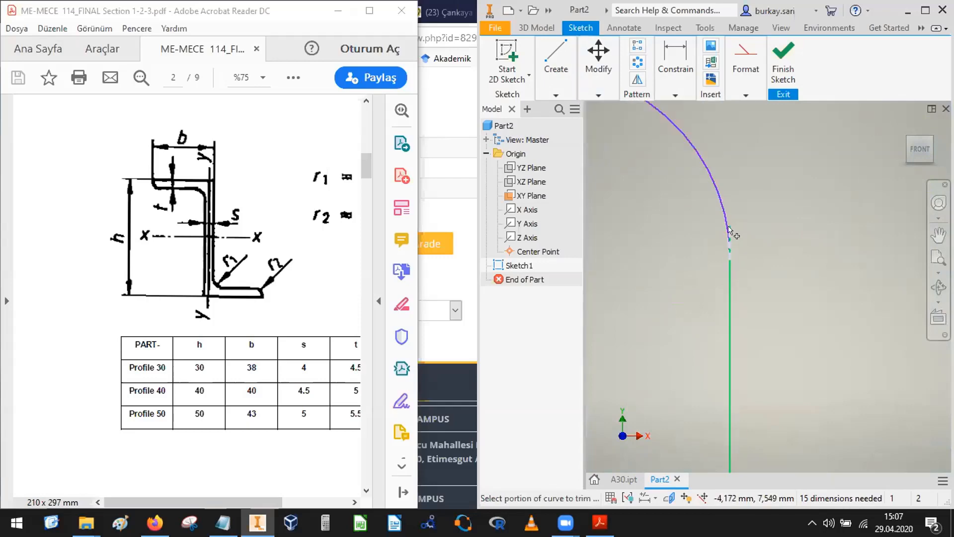
{"action": "left_click", "coordinate": [730, 241]}
{"action": "scroll", "coordinate": [753, 222], "scroll_direction": "up", "scroll_amount": 3}
{"action": "middle_click_drag", "start_coordinate": [766, 228], "coordinate": [739, 192]}
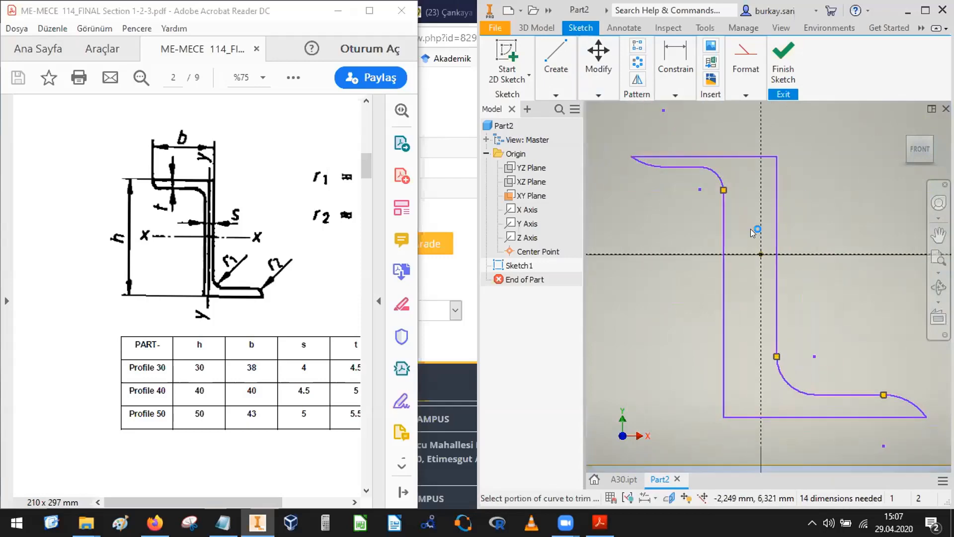
{"action": "key", "text": "Escape"}
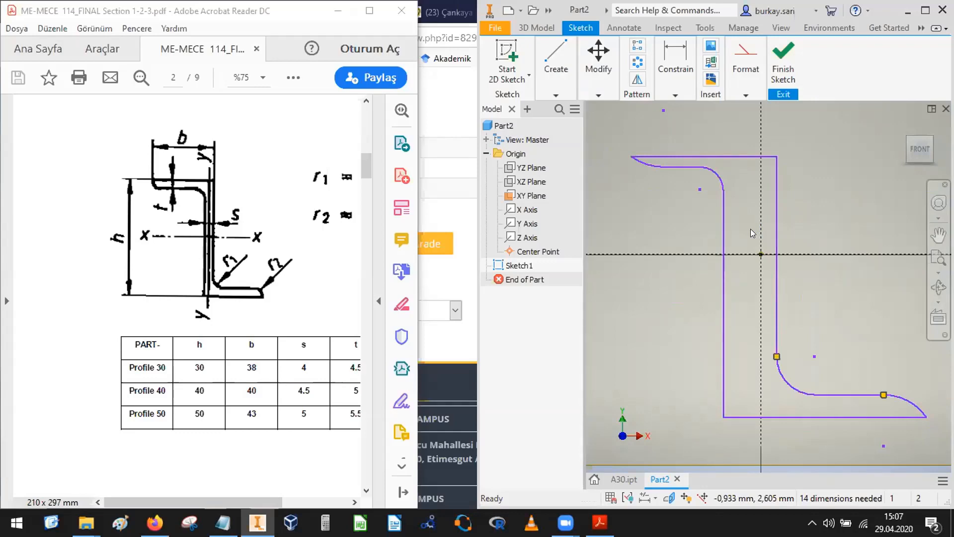
Apply an Equal constraint between the bottom and top inner corner arcs
{"action": "left_click", "coordinate": [675, 94]}
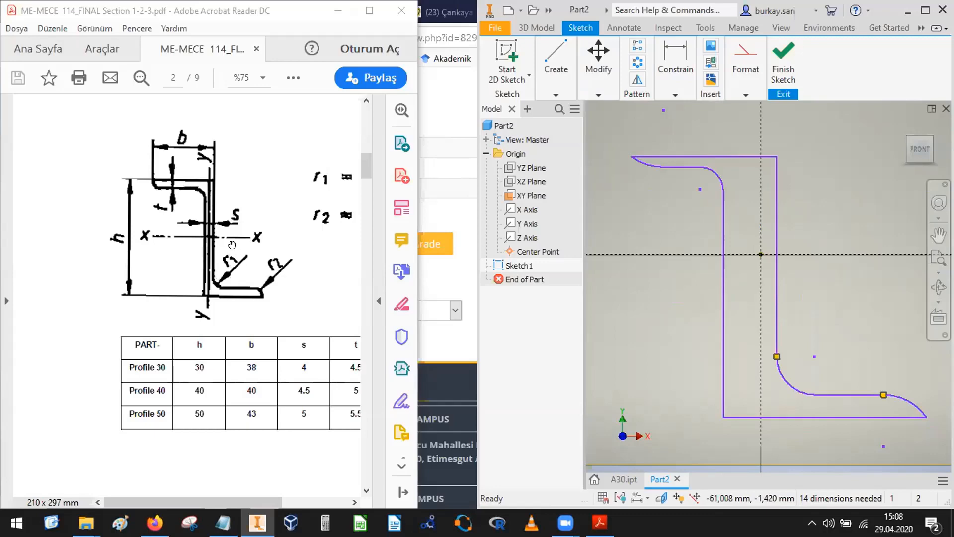
{"action": "left_click", "coordinate": [675, 95]}
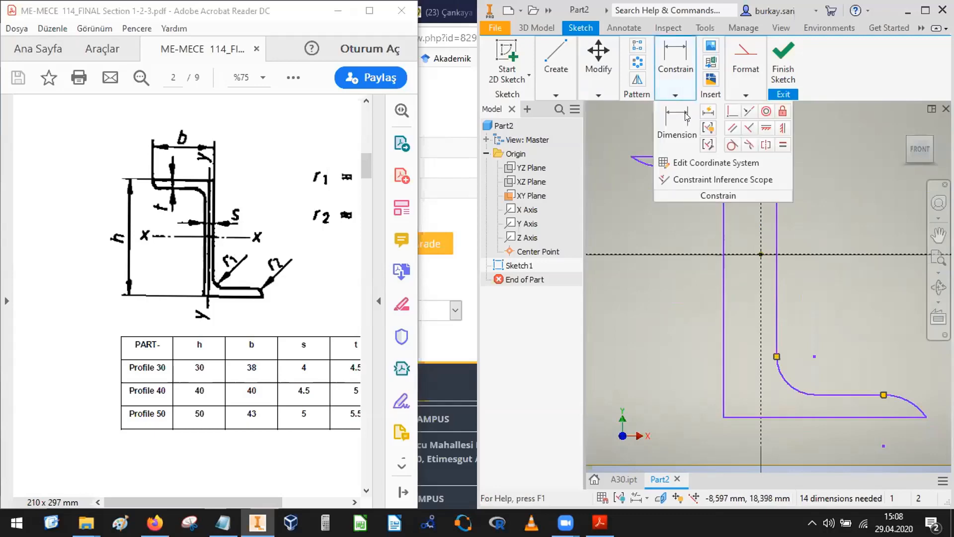
{"action": "left_click", "coordinate": [783, 147]}
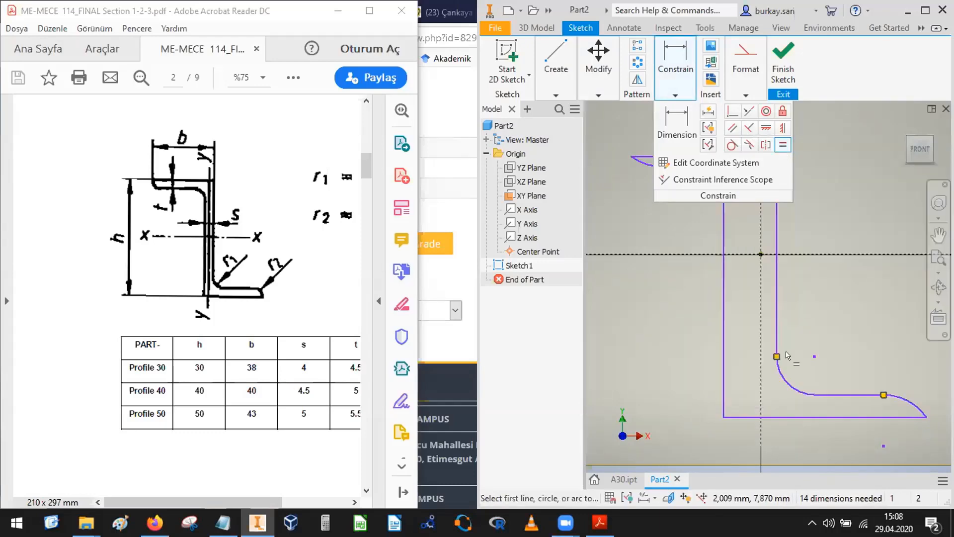
{"action": "left_click", "coordinate": [784, 378]}
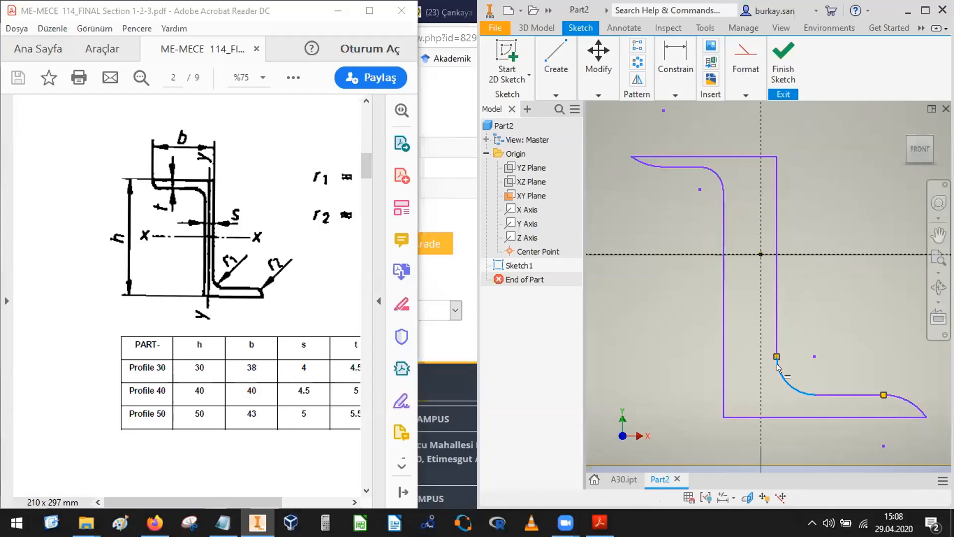
{"action": "left_click", "coordinate": [719, 183]}
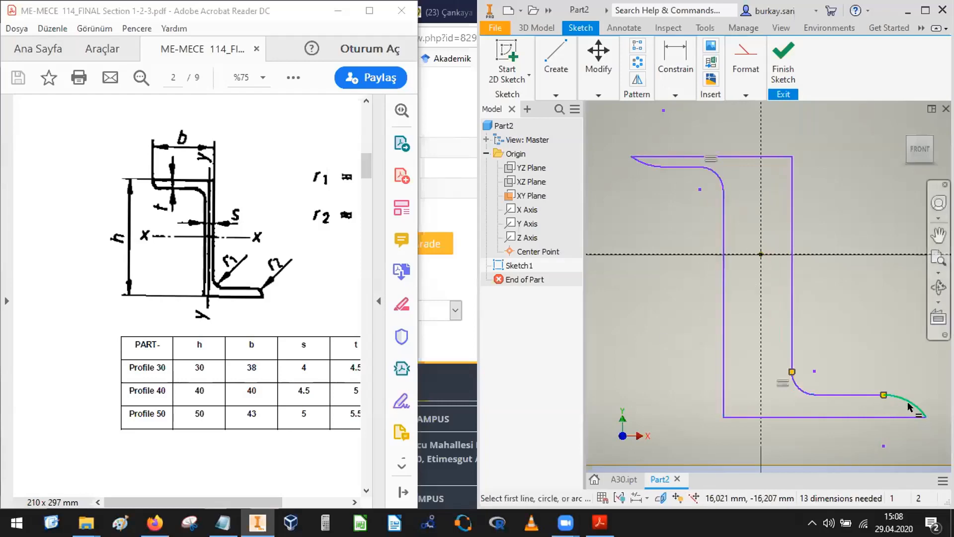
Apply an Equal constraint between the outer end arcs of the bottom and top flanges
{"action": "key", "text": "Escape"}
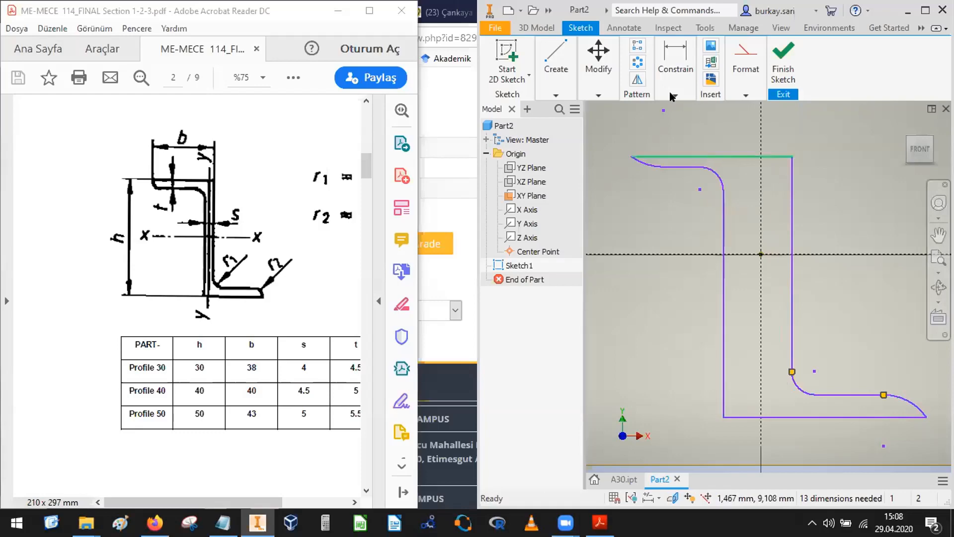
{"action": "left_click", "coordinate": [673, 95]}
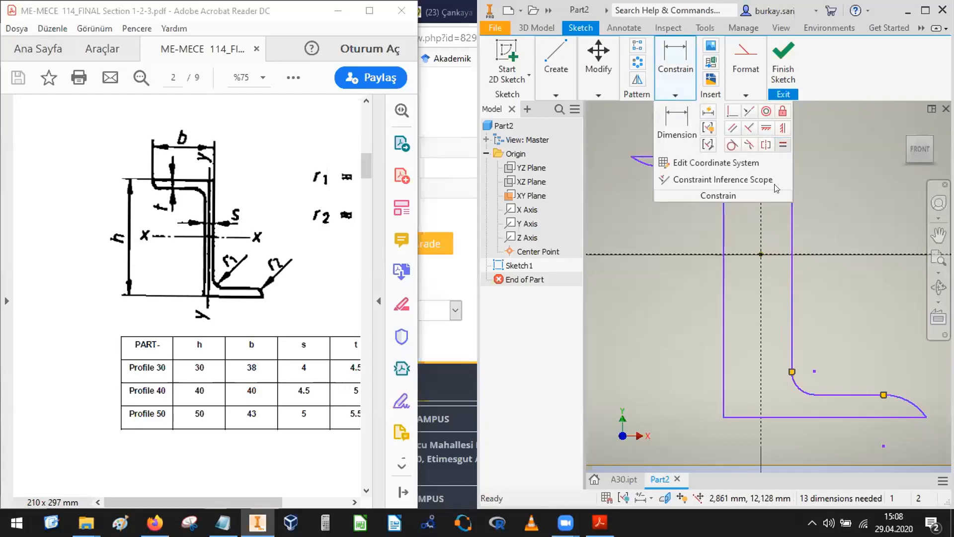
{"action": "left_click", "coordinate": [782, 144]}
{"action": "left_click", "coordinate": [901, 400]}
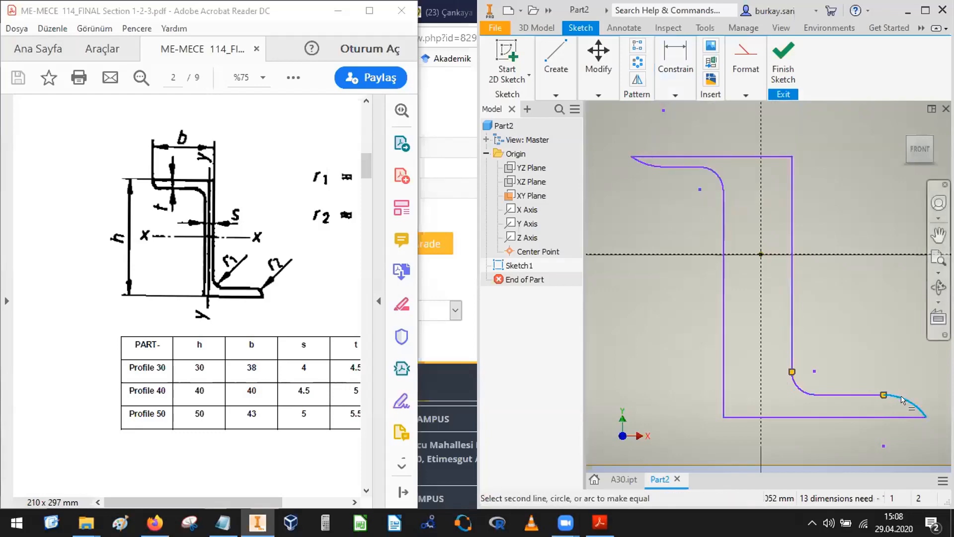
{"action": "left_click", "coordinate": [638, 160]}
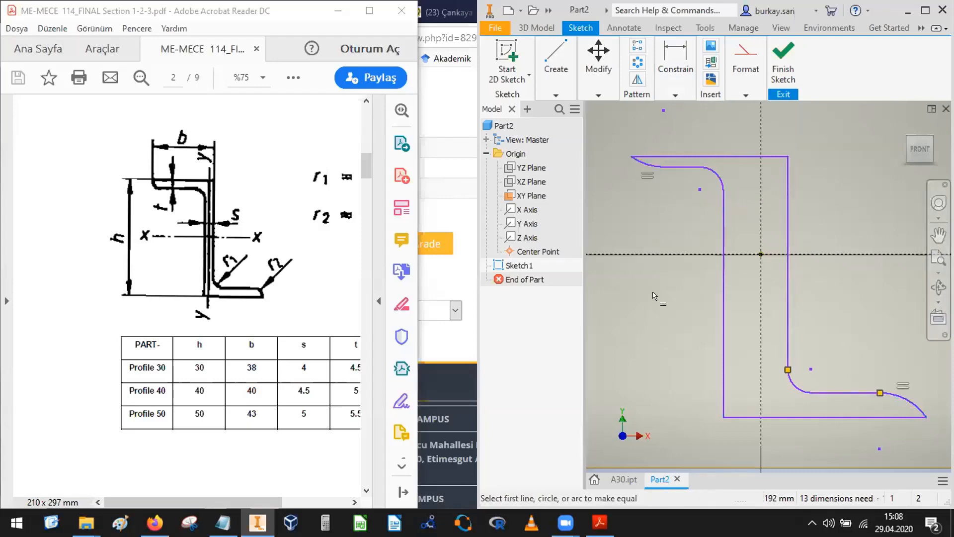
{"action": "key", "text": "Escape"}
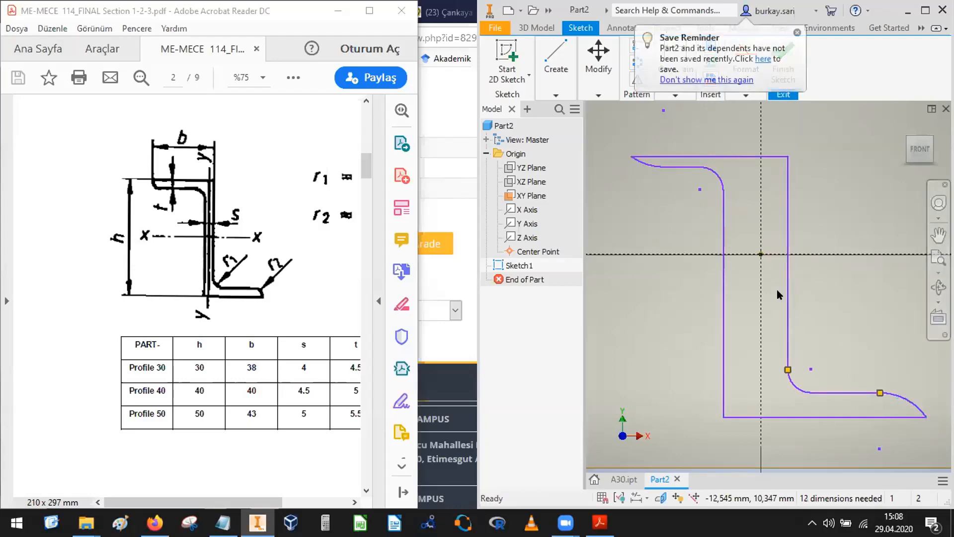
{"action": "left_click", "coordinate": [897, 397]}
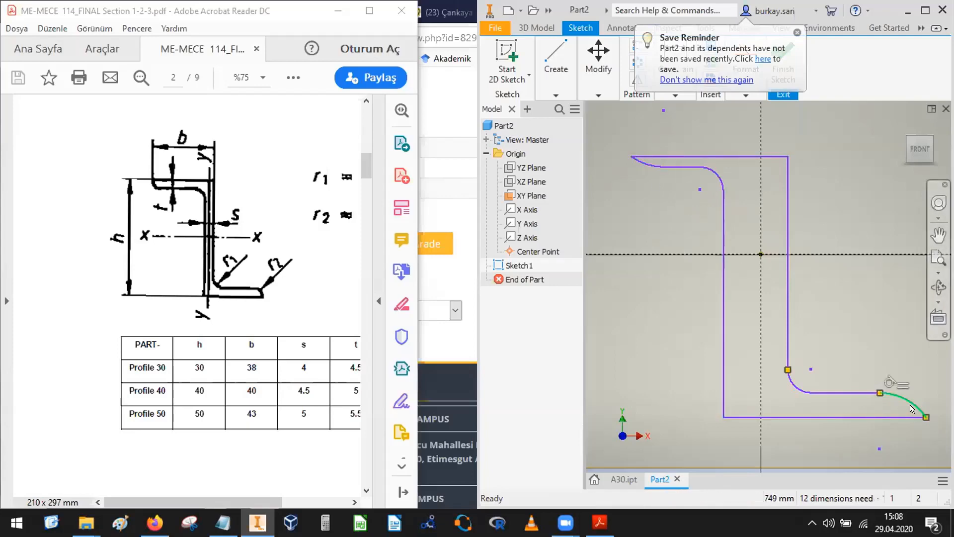
{"action": "left_click", "coordinate": [713, 174]}
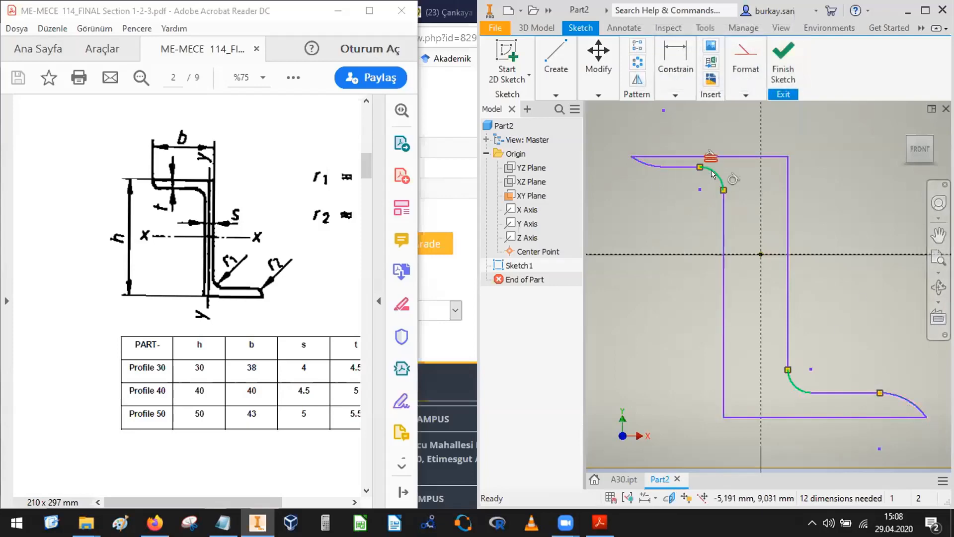
{"action": "left_click", "coordinate": [861, 332]}
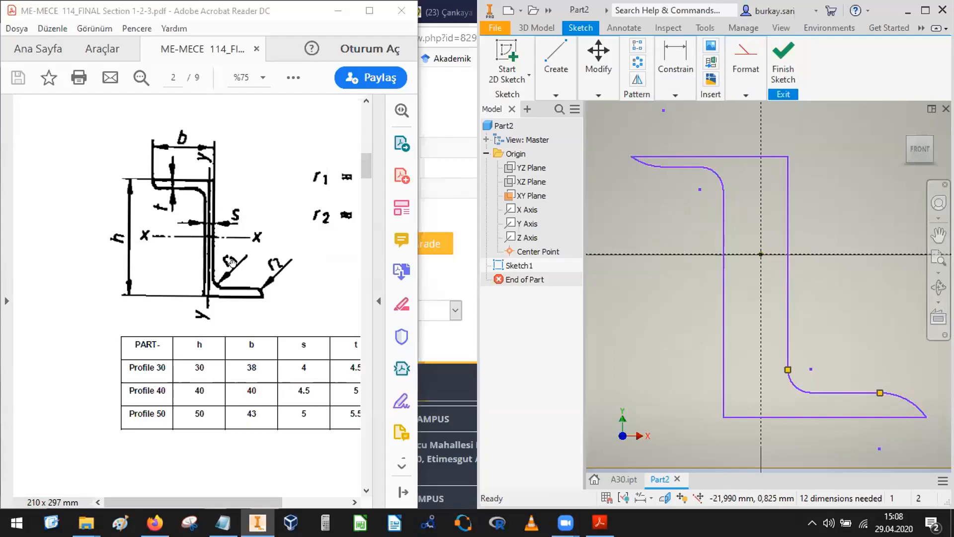
Make the two vertical web lines symmetric about the vertical construction axis with a Symmetric constraint
{"action": "left_click", "coordinate": [675, 94]}
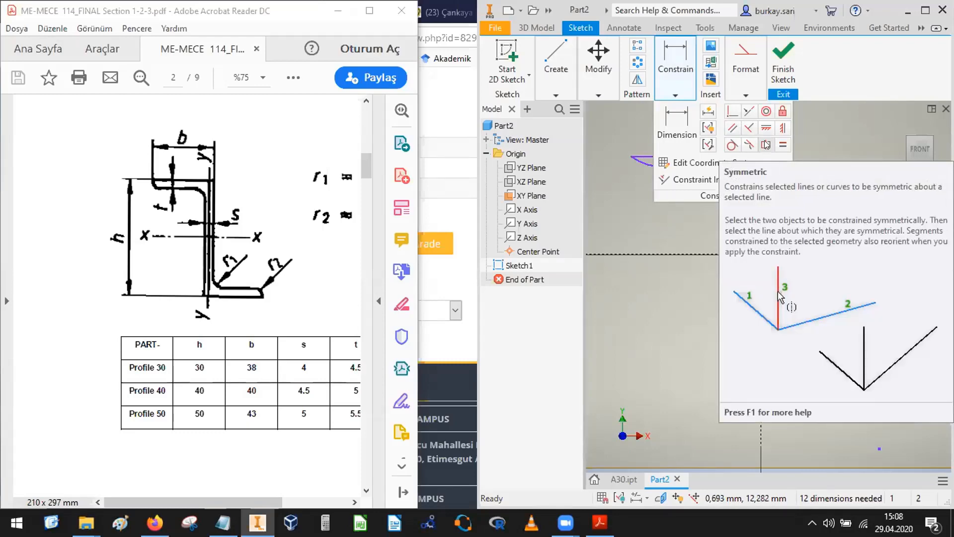
{"action": "left_click", "coordinate": [767, 144]}
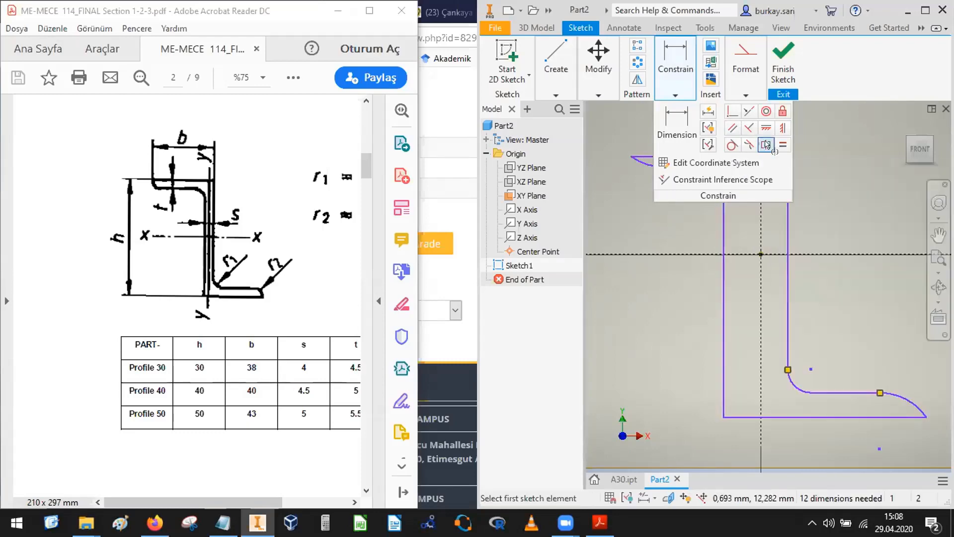
{"action": "left_click", "coordinate": [787, 229]}
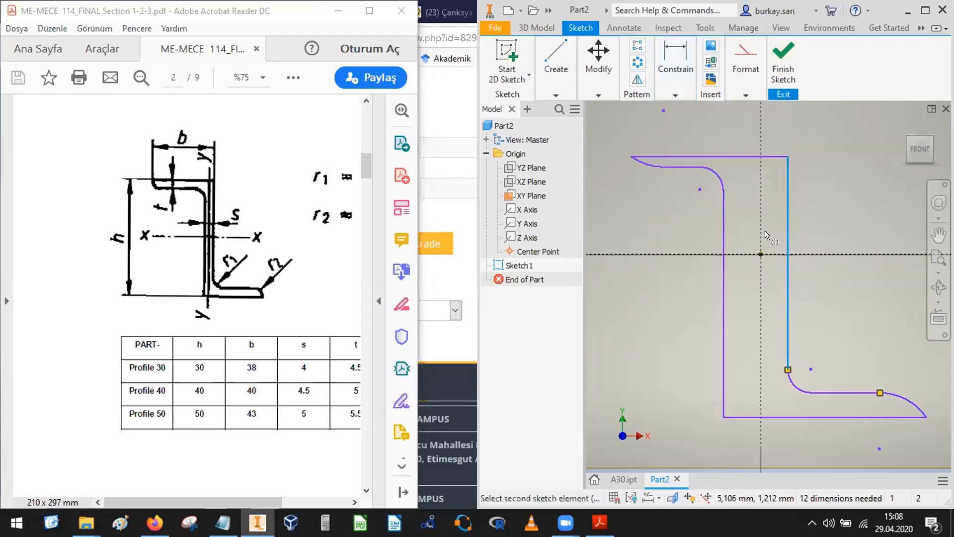
{"action": "left_click", "coordinate": [723, 234]}
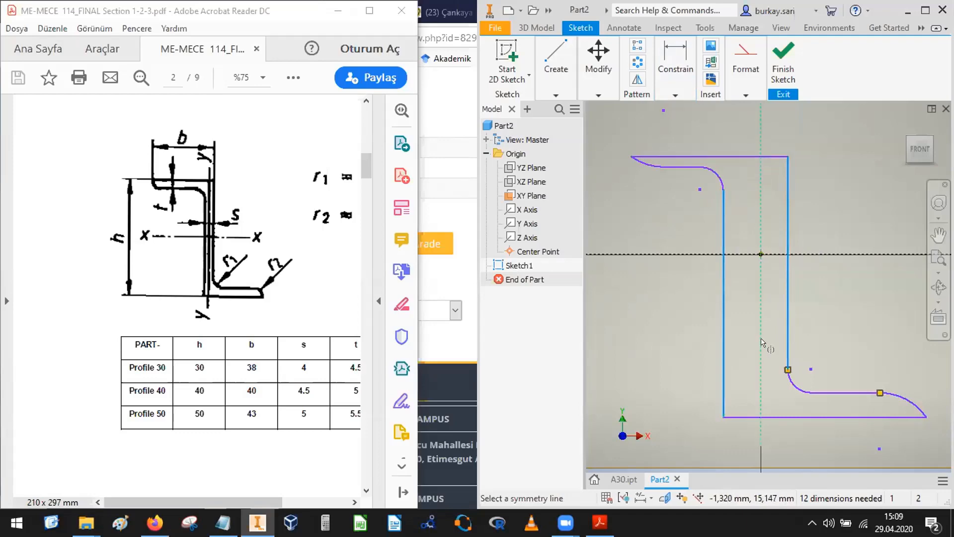
{"action": "left_click", "coordinate": [760, 200]}
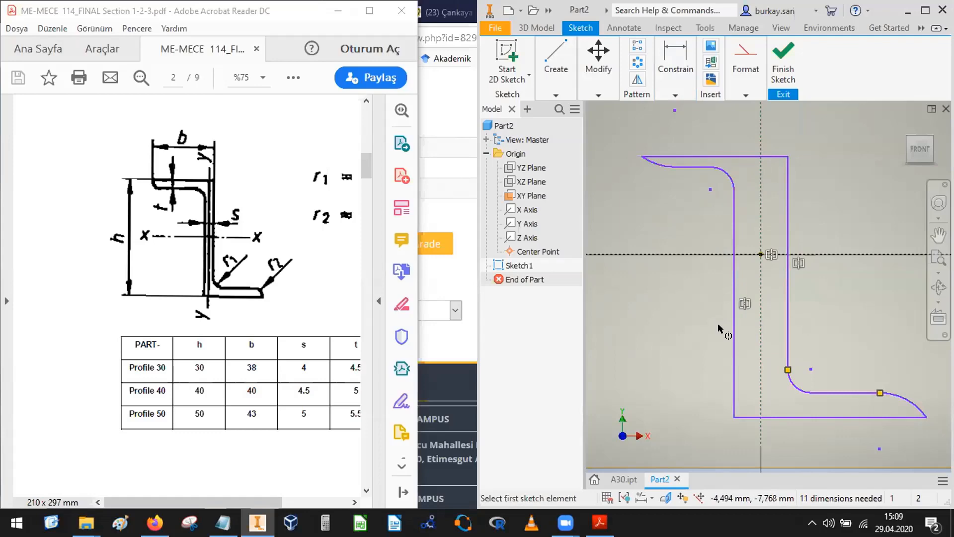
{"action": "key", "text": "Escape"}
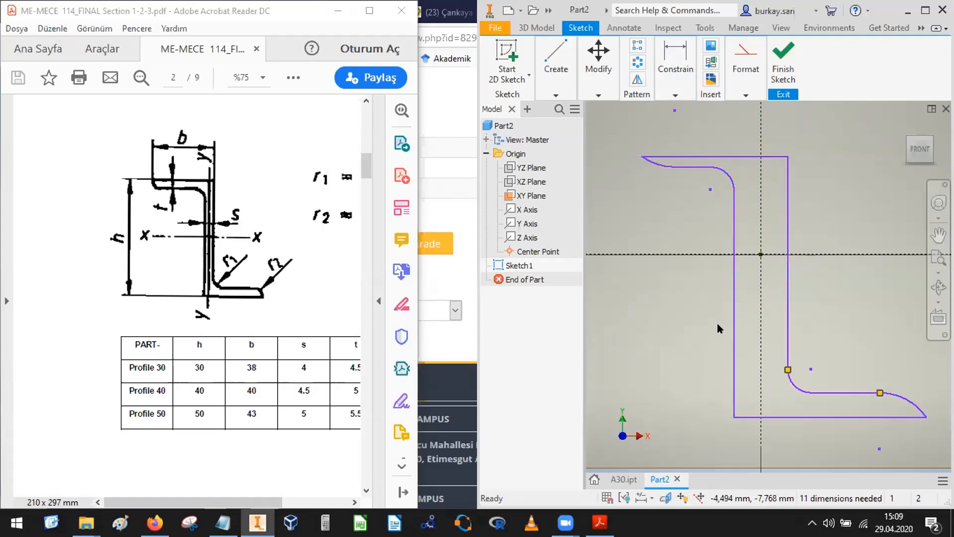
Undo the web's Symmetric constraint and the Equal constraints on the outer end arcs and inner corner arcs
{"action": "key", "text": "ctrl+z"}
{"action": "key", "text": "ctrl+z"}
{"action": "key", "text": "ctrl+z"}
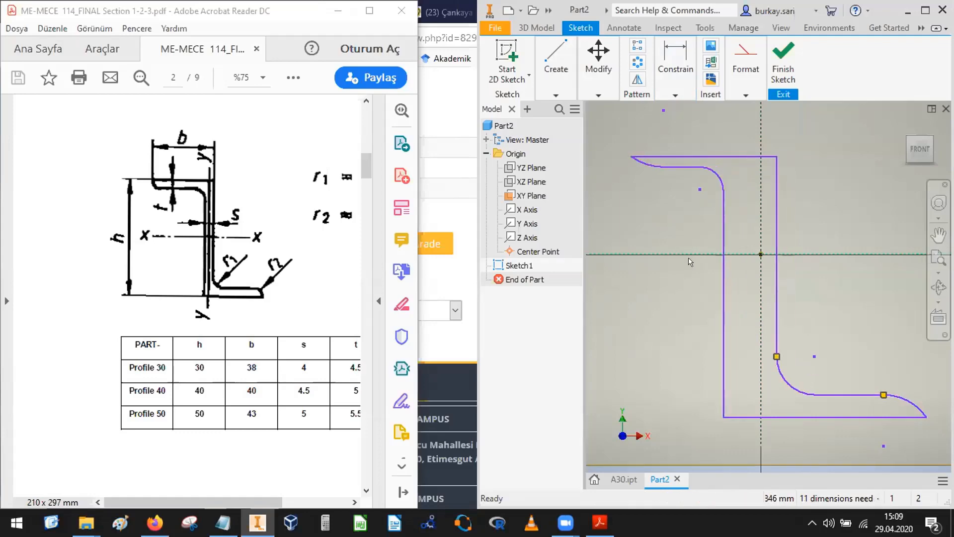
{"action": "key", "text": "ctrl+z"}
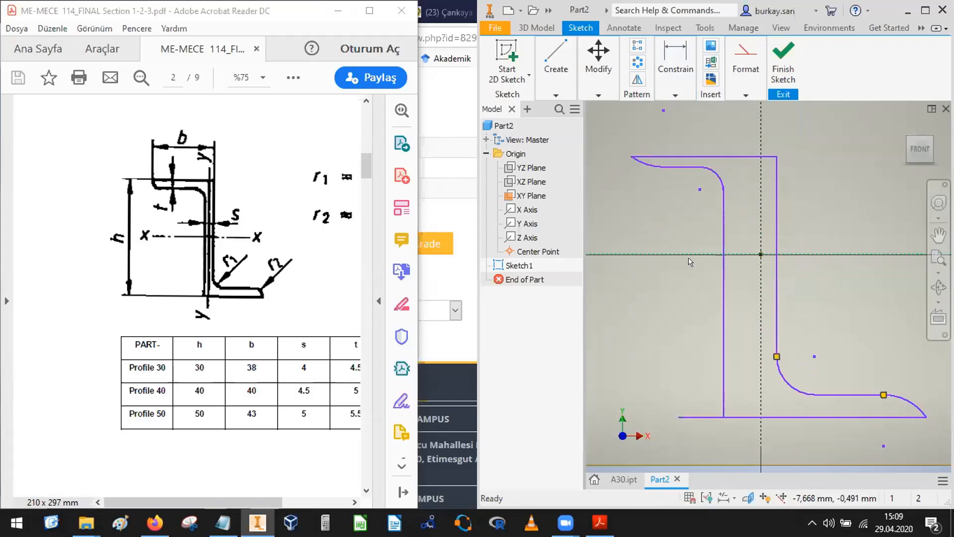
Maximize the modelling window and constrain the bottom flange's outer end arc equal to the top flange's outer end arc
{"action": "double_click", "coordinate": [588, 11]}
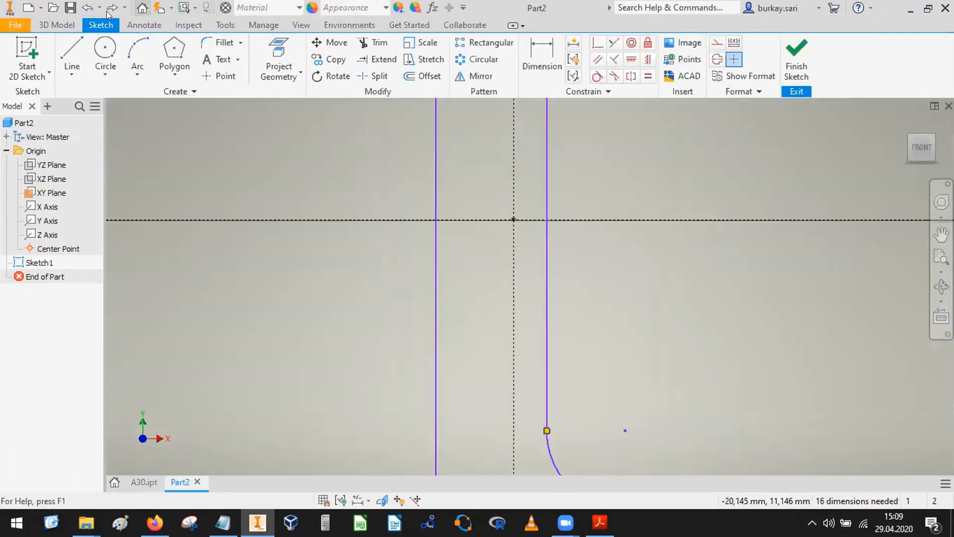
{"action": "scroll", "coordinate": [570, 260], "scroll_direction": "down", "scroll_amount": 5}
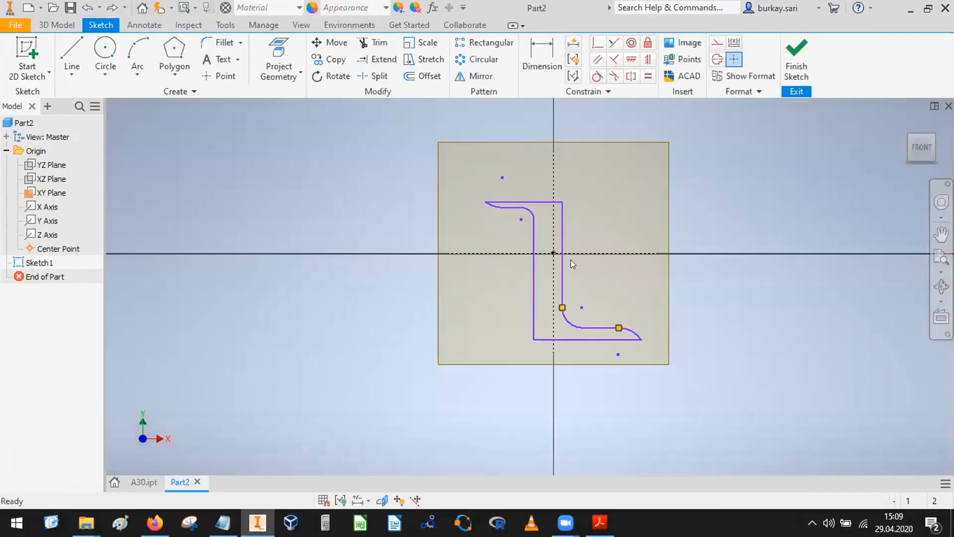
{"action": "left_click", "coordinate": [645, 77]}
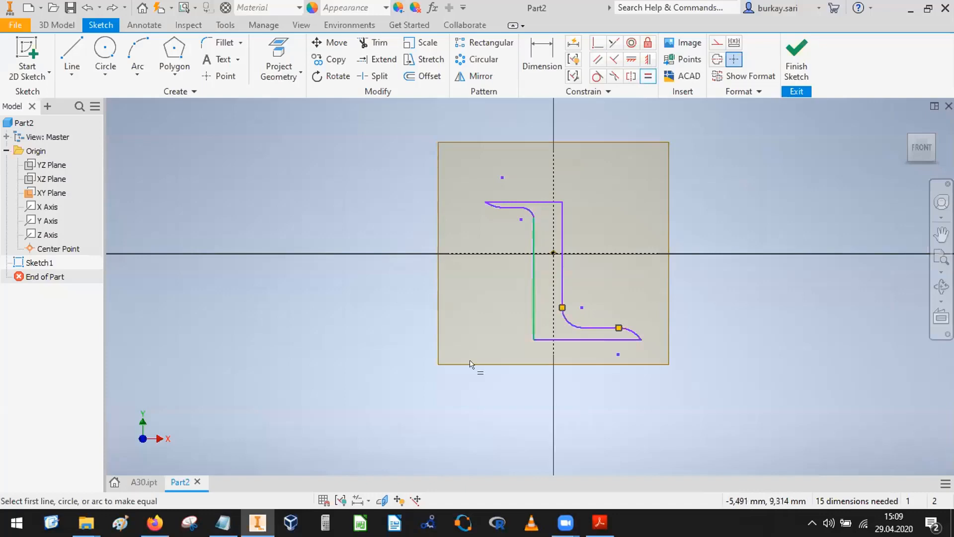
{"action": "left_click", "coordinate": [600, 522]}
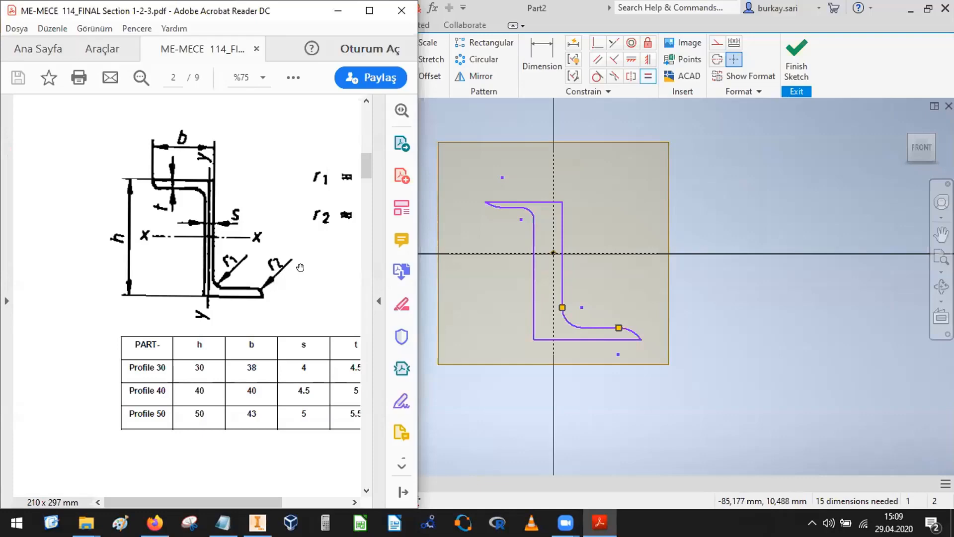
{"action": "left_click", "coordinate": [645, 206]}
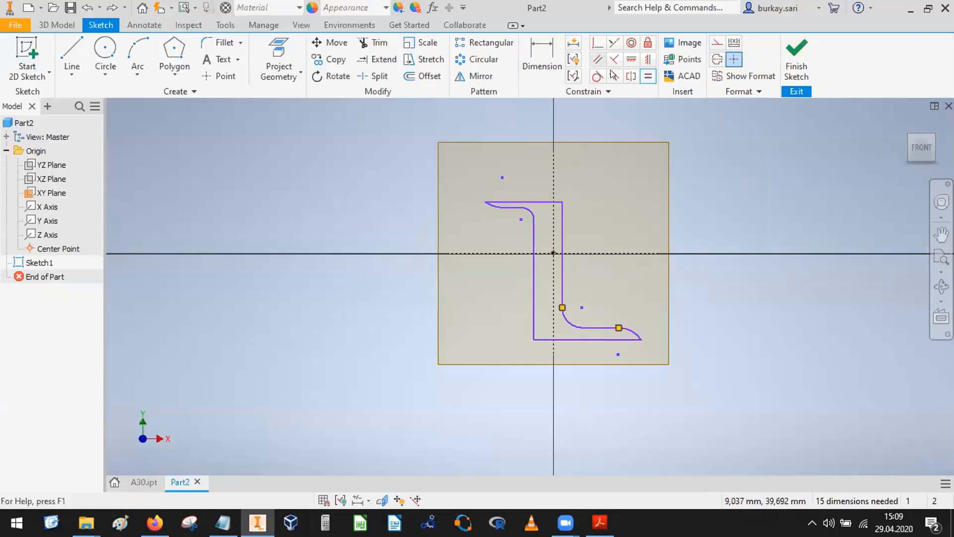
{"action": "left_click", "coordinate": [648, 76]}
{"action": "left_click", "coordinate": [633, 334]}
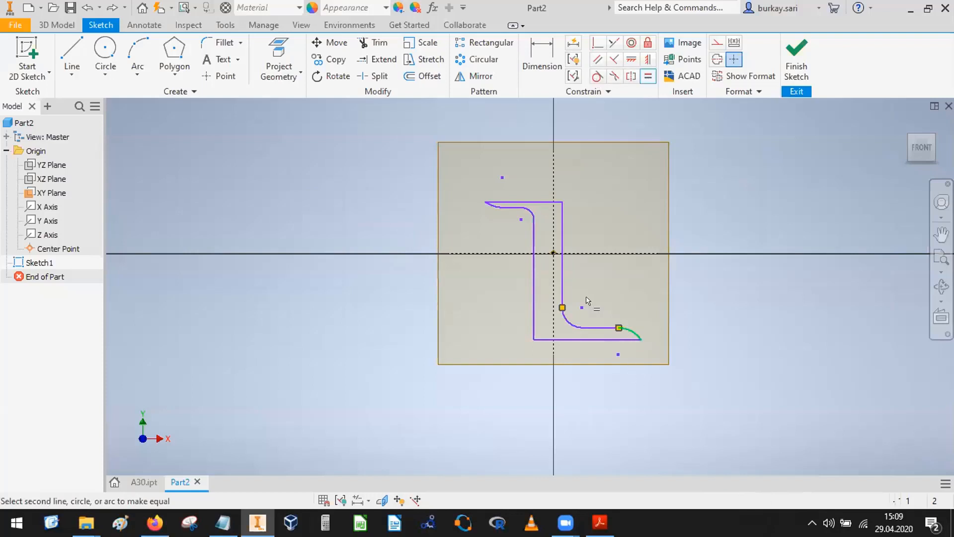
{"action": "left_click", "coordinate": [489, 202]}
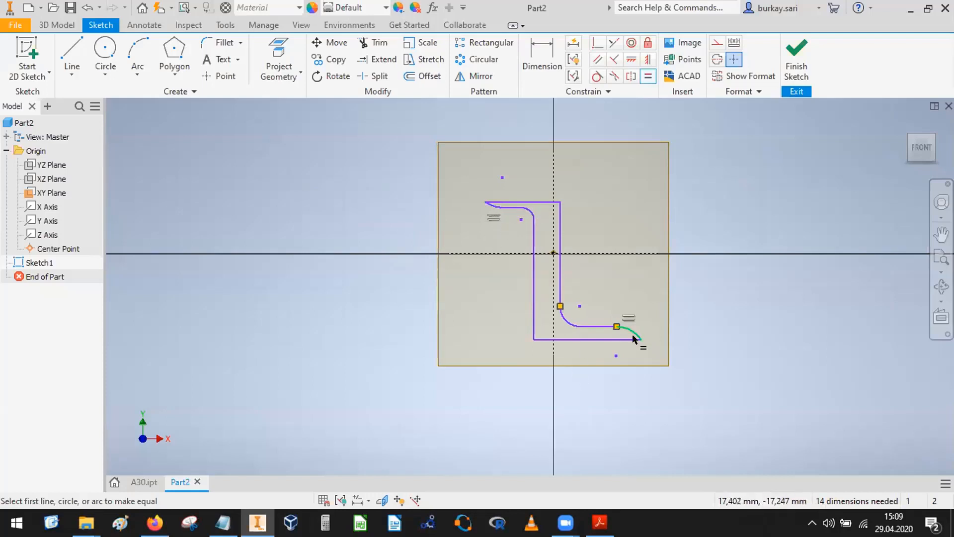
{"action": "key", "text": "Escape"}
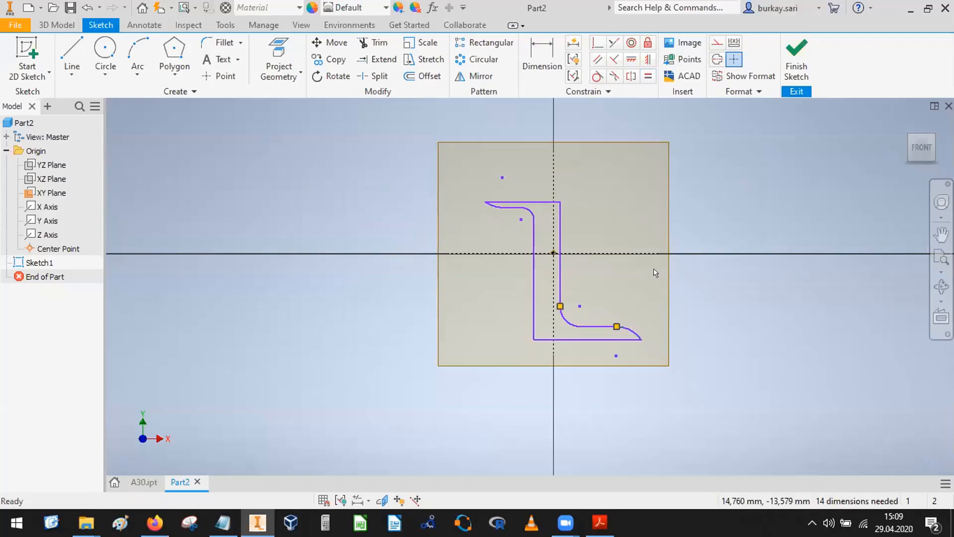
Constrain the bottom inner corner arc equal to the top inner corner arc
{"action": "left_click", "coordinate": [649, 75]}
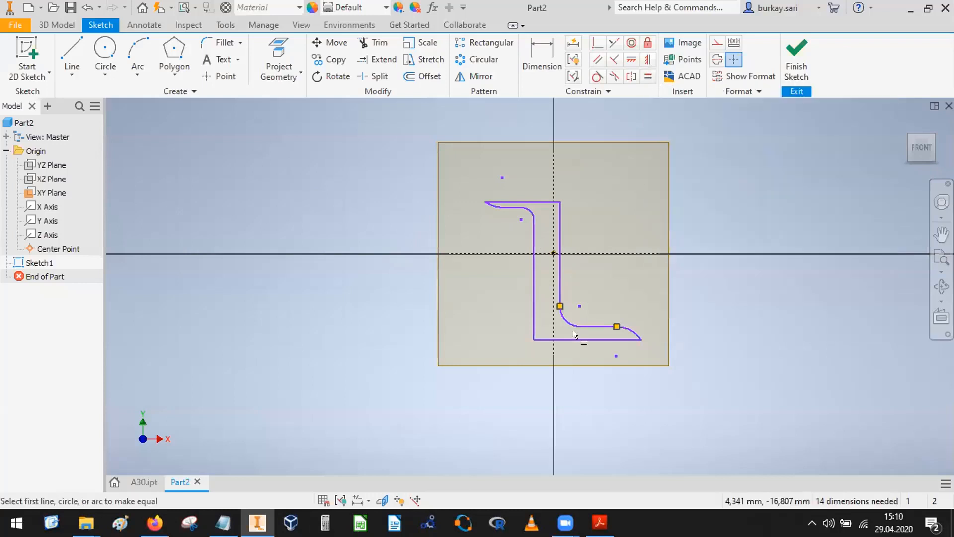
{"action": "left_click", "coordinate": [533, 215]}
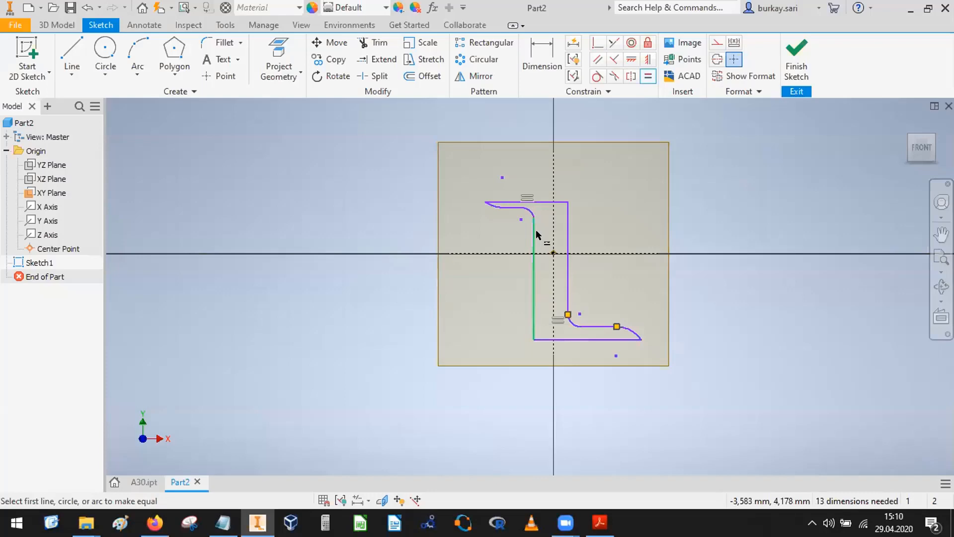
{"action": "key", "text": "Escape"}
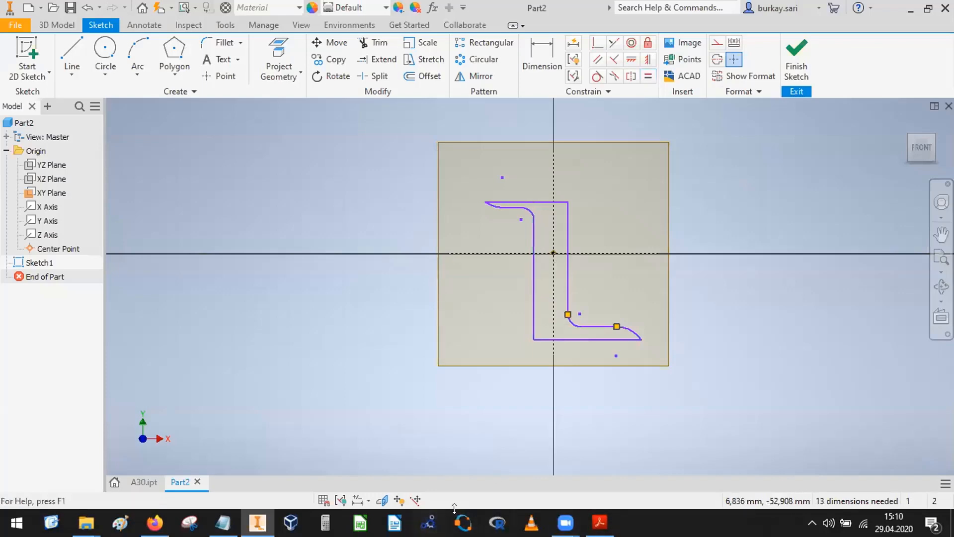
Check the r1 and r2 relations in the exam PDF and constrain both web lines symmetric about the vertical construction axis
{"action": "left_click", "coordinate": [599, 521]}
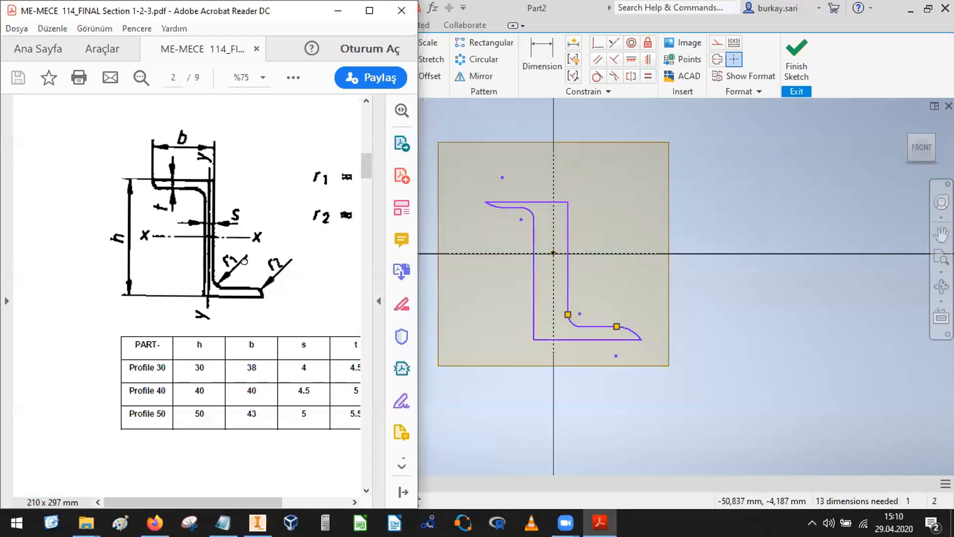
{"action": "scroll", "coordinate": [244, 260], "scroll_direction": "right", "scroll_amount": 3}
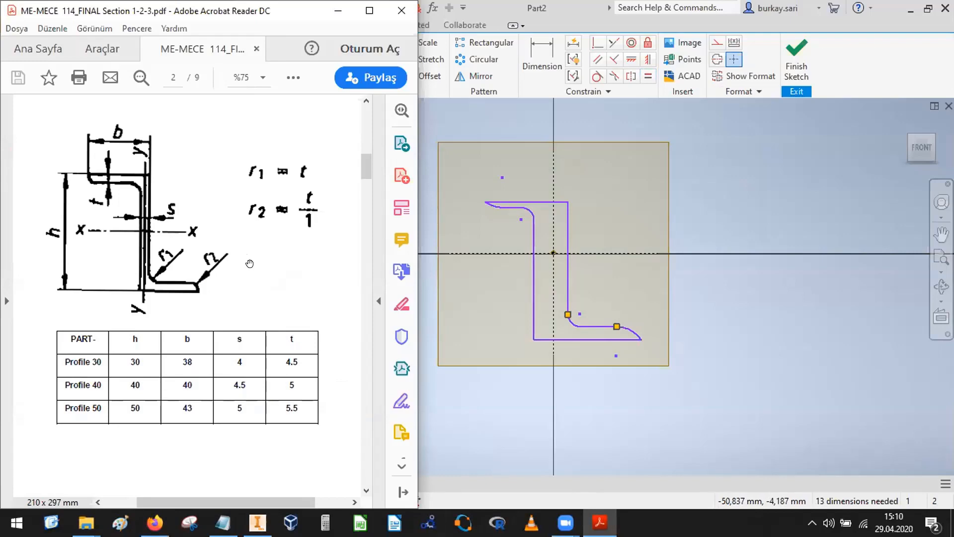
{"action": "left_click", "coordinate": [694, 179]}
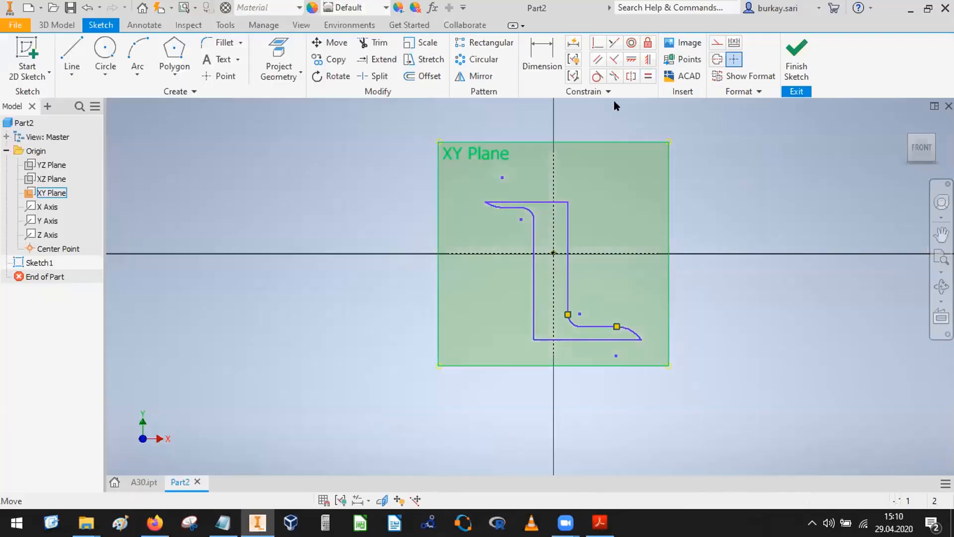
{"action": "left_click", "coordinate": [630, 77]}
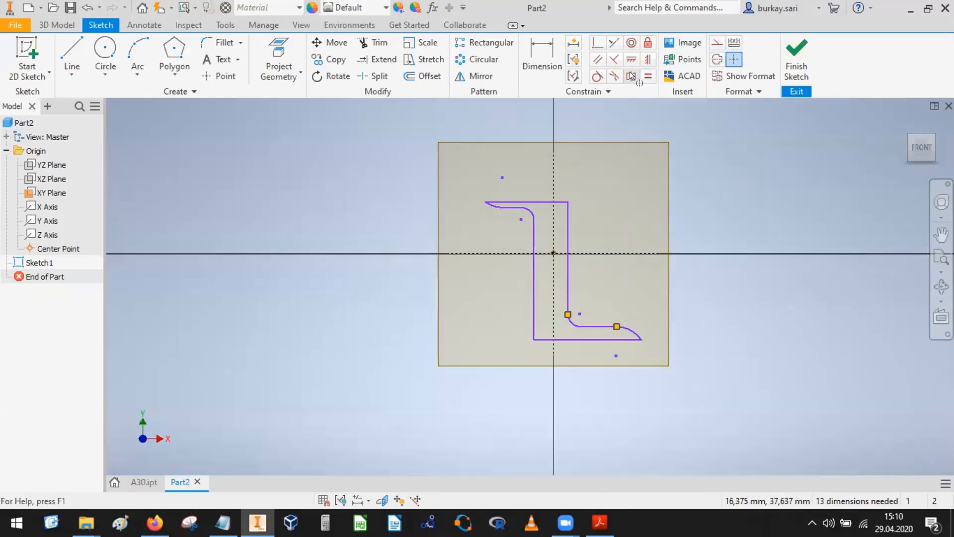
{"action": "left_click", "coordinate": [568, 234]}
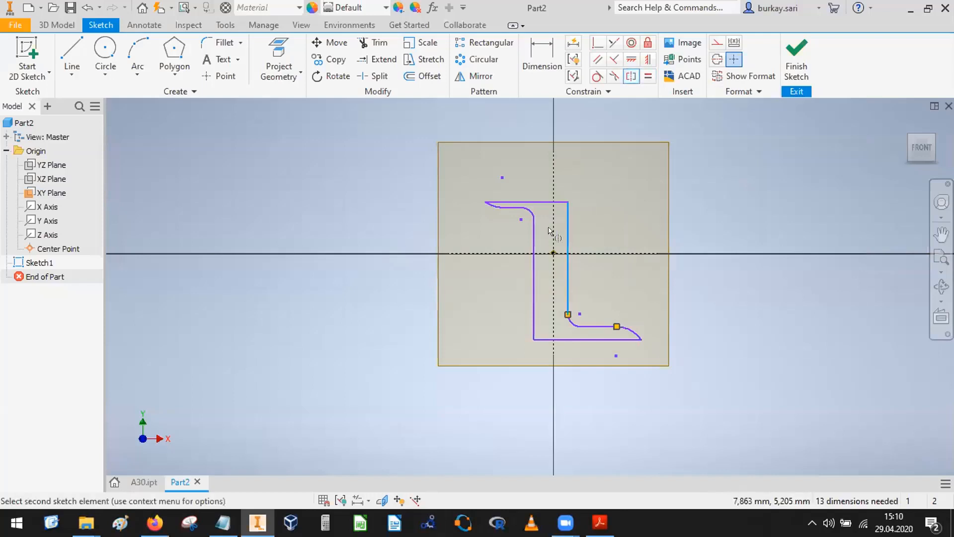
{"action": "left_click", "coordinate": [534, 233]}
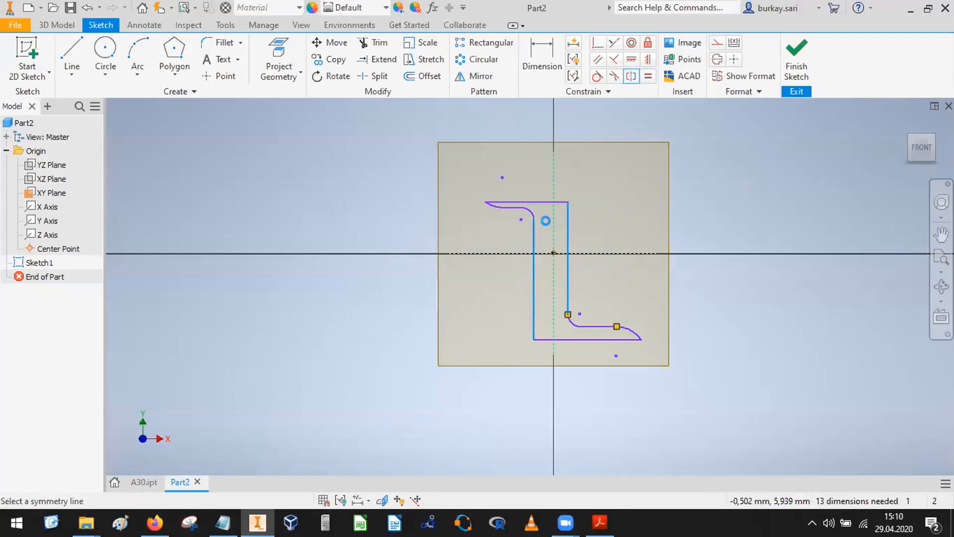
{"action": "left_click", "coordinate": [553, 226]}
{"action": "key", "text": "Escape"}
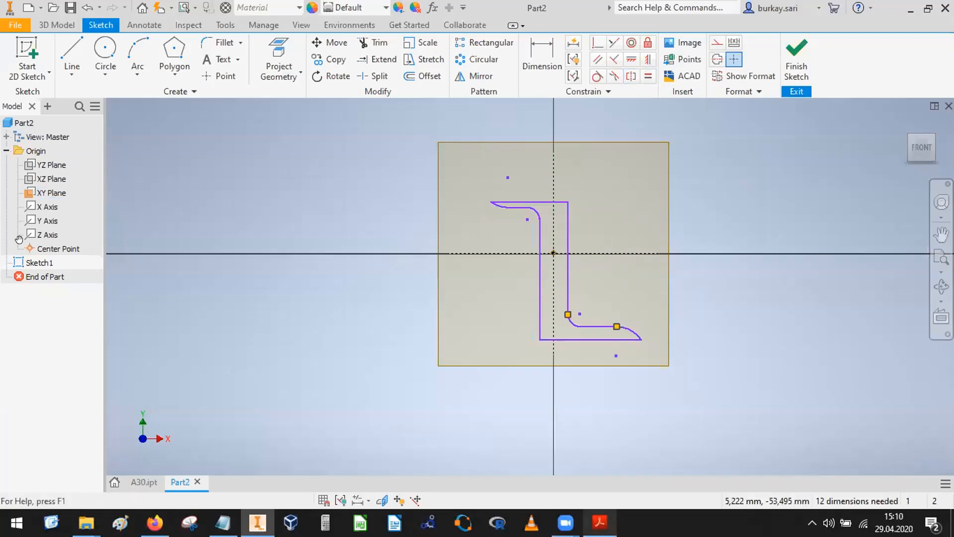
Check the exam PDF and constrain the top and bottom flanges' outer edges symmetric about the horizontal construction axis
{"action": "left_click", "coordinate": [599, 523]}
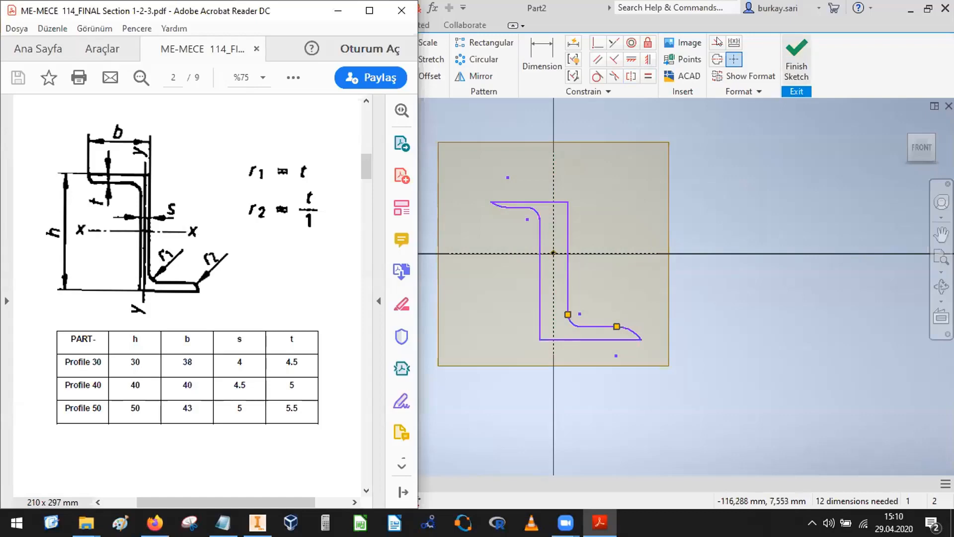
{"action": "left_click", "coordinate": [547, 202]}
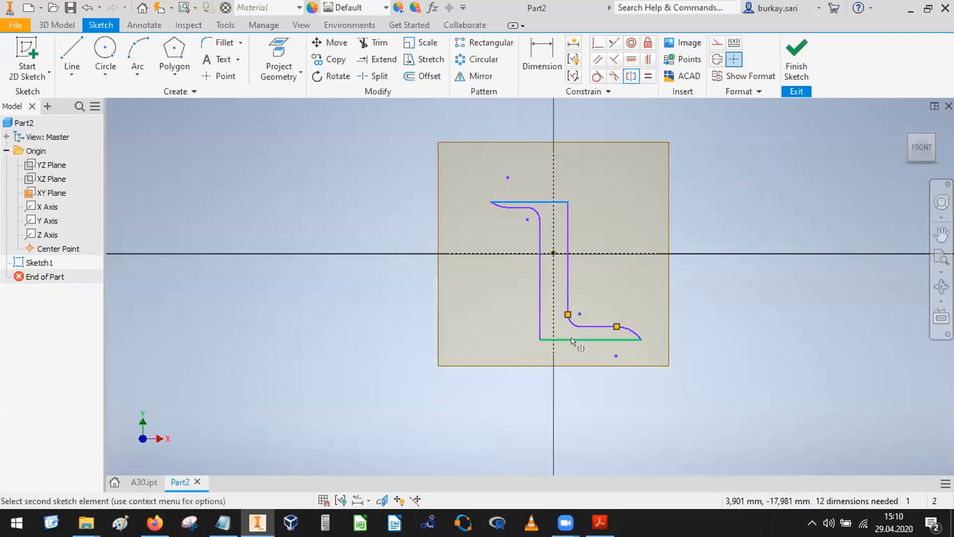
{"action": "left_click", "coordinate": [606, 340]}
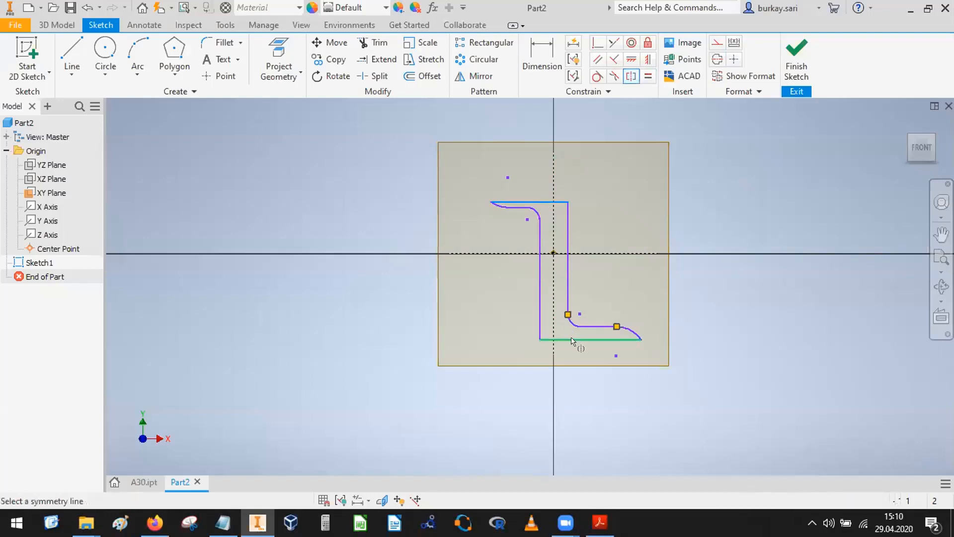
{"action": "left_click", "coordinate": [507, 254]}
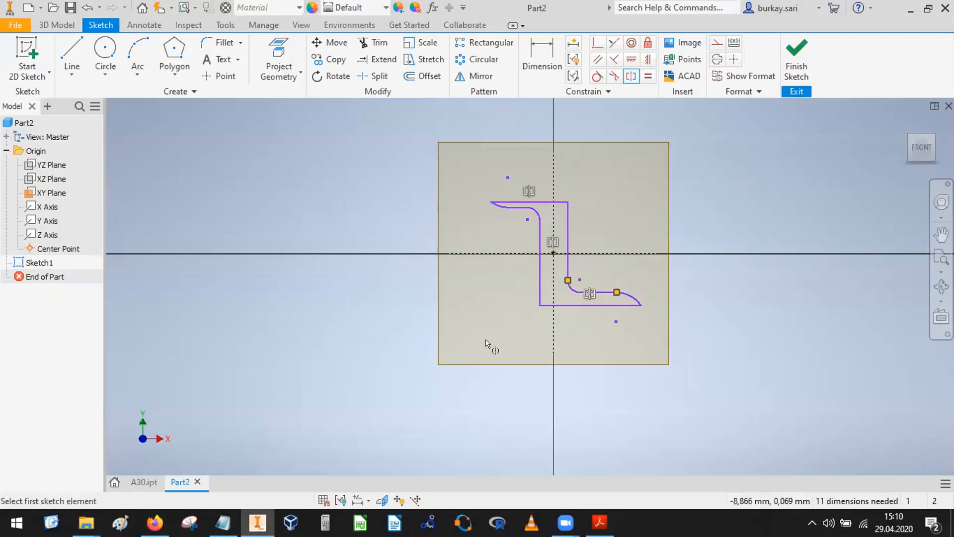
{"action": "key", "text": "Escape"}
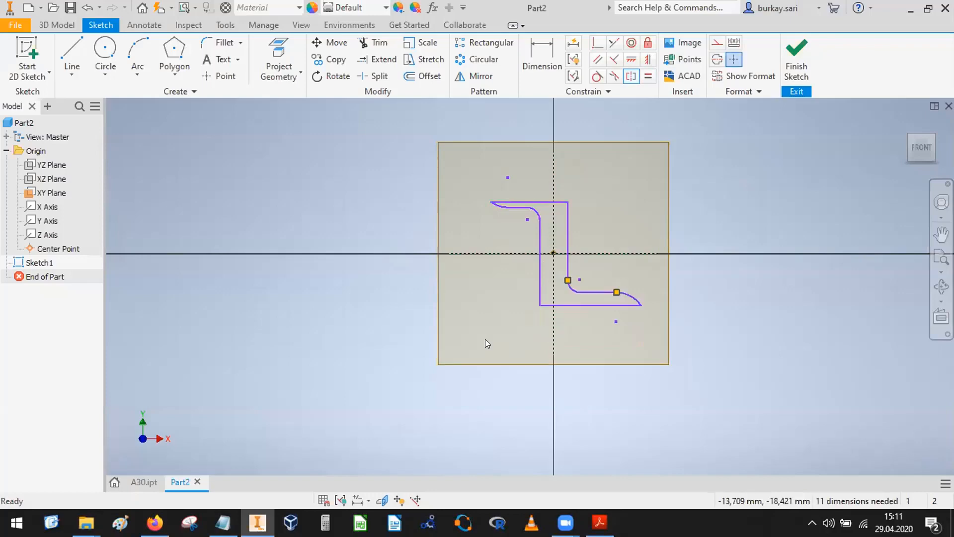
Consult the exam PDF, dimension the web thickness between the two vertical lines and try the expression s=4
{"action": "left_click", "coordinate": [600, 521]}
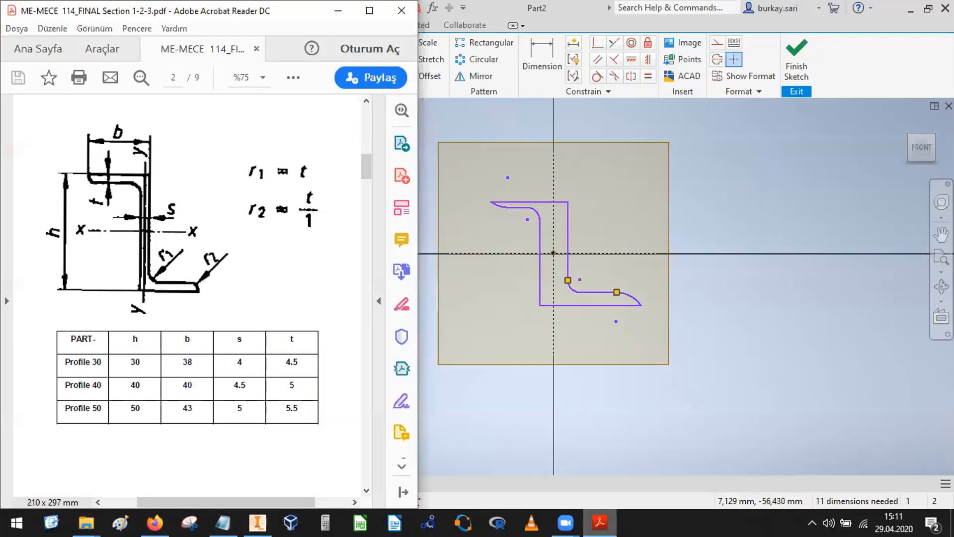
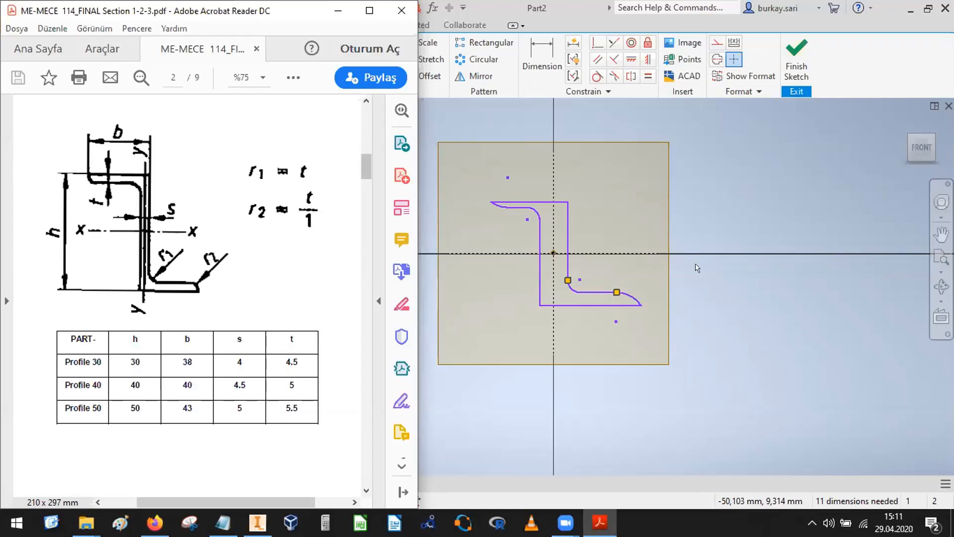
{"action": "left_click", "coordinate": [700, 170]}
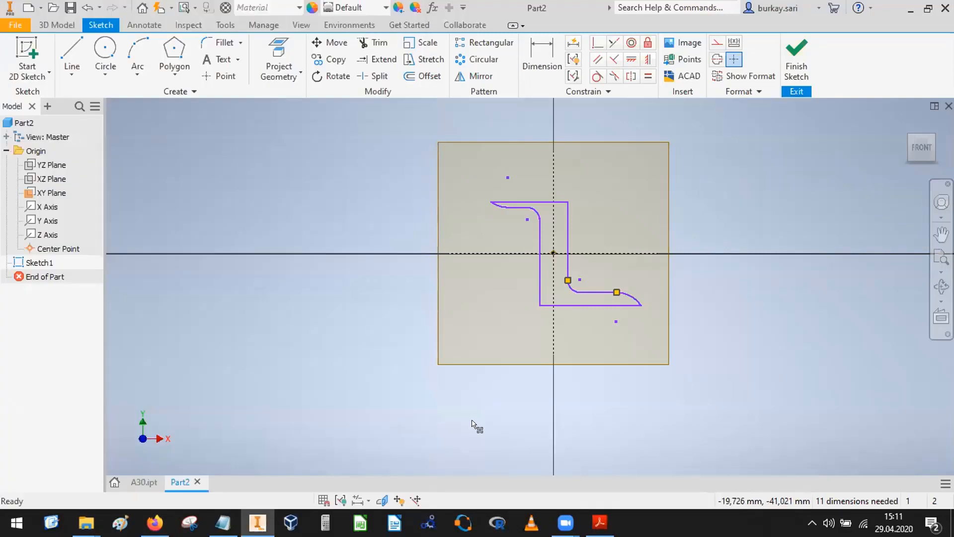
{"action": "left_click", "coordinate": [600, 522]}
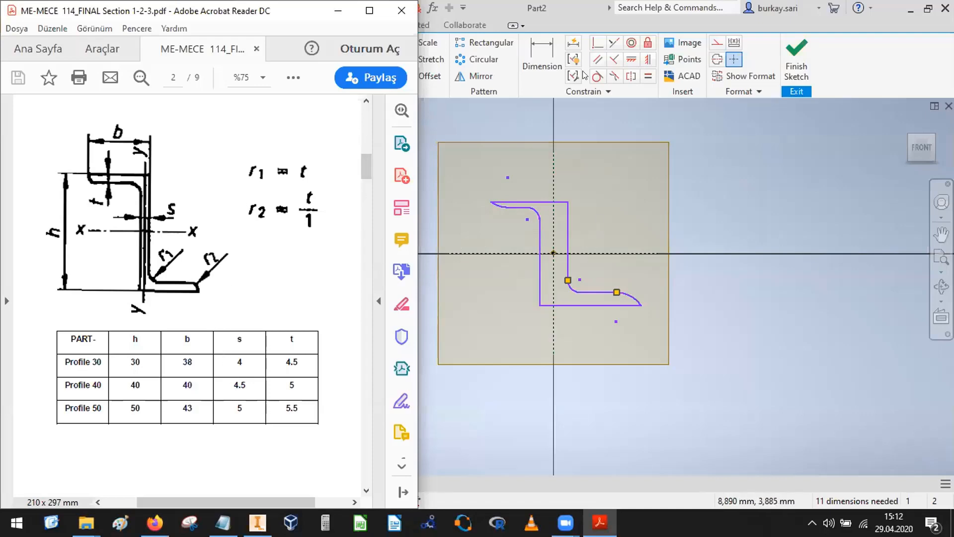
{"action": "left_click", "coordinate": [547, 49]}
{"action": "left_click", "coordinate": [547, 50]}
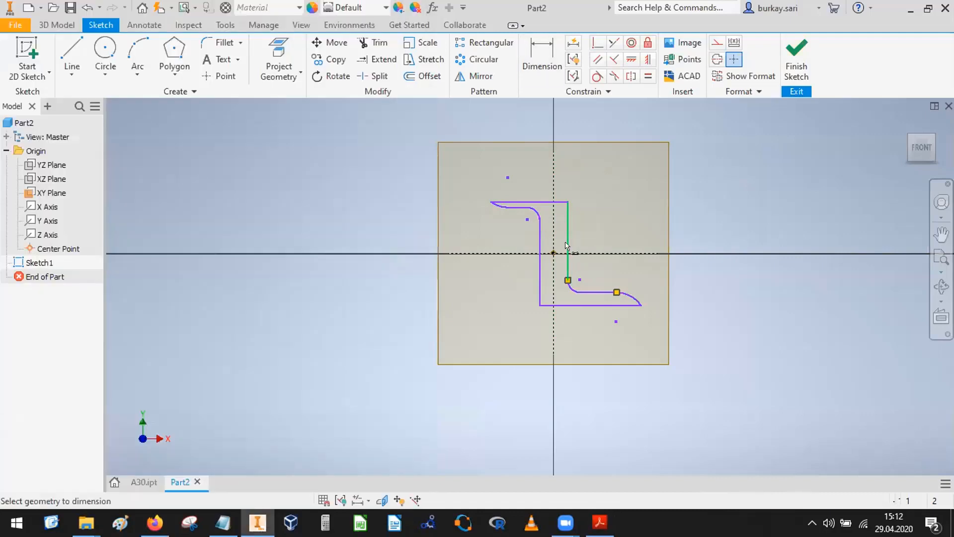
{"action": "left_click", "coordinate": [568, 249]}
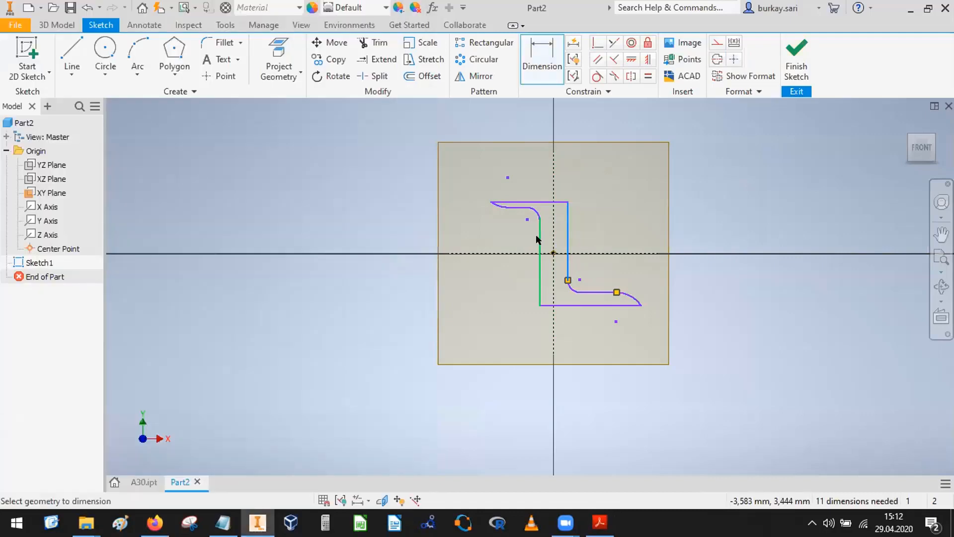
{"action": "left_click", "coordinate": [538, 240]}
{"action": "left_click", "coordinate": [494, 239]}
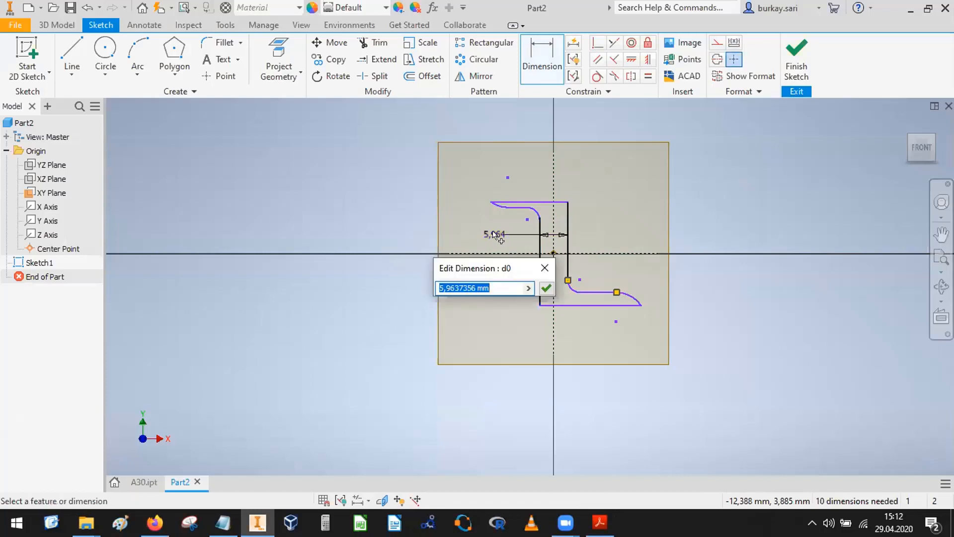
{"action": "type", "text": "s=4"}
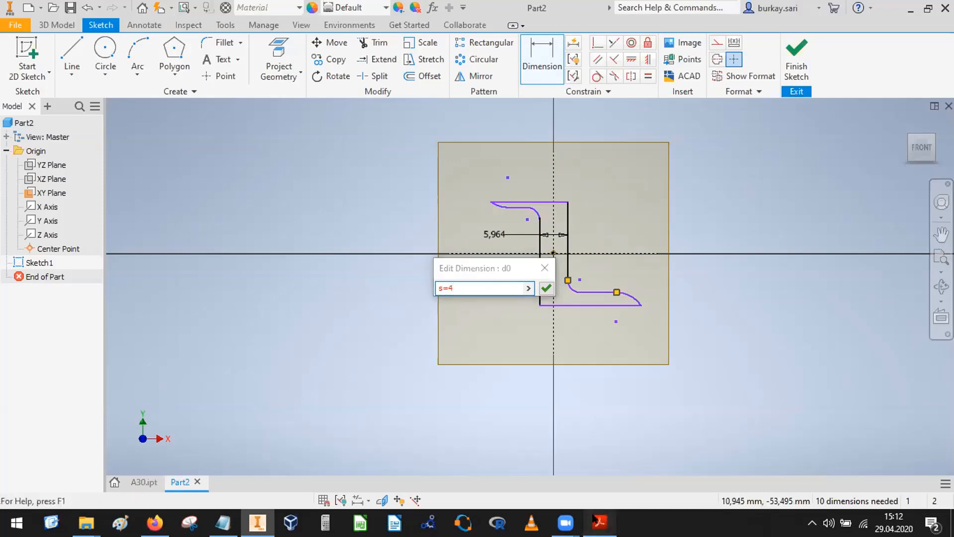
{"action": "left_click", "coordinate": [600, 522]}
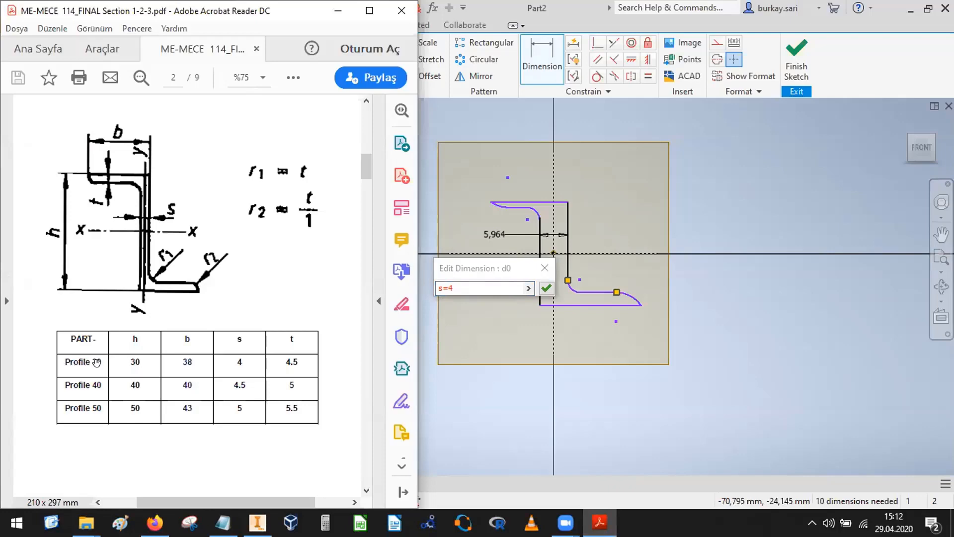
{"action": "left_click", "coordinate": [547, 288]}
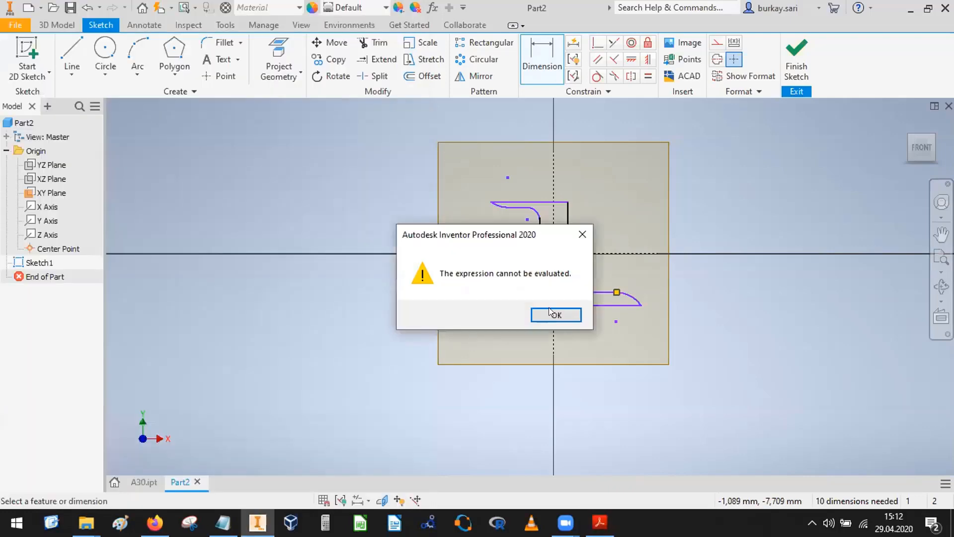
{"action": "left_click", "coordinate": [549, 311]}
Correct the web thickness dimension's value to 4 mm
{"action": "left_click", "coordinate": [449, 288]}
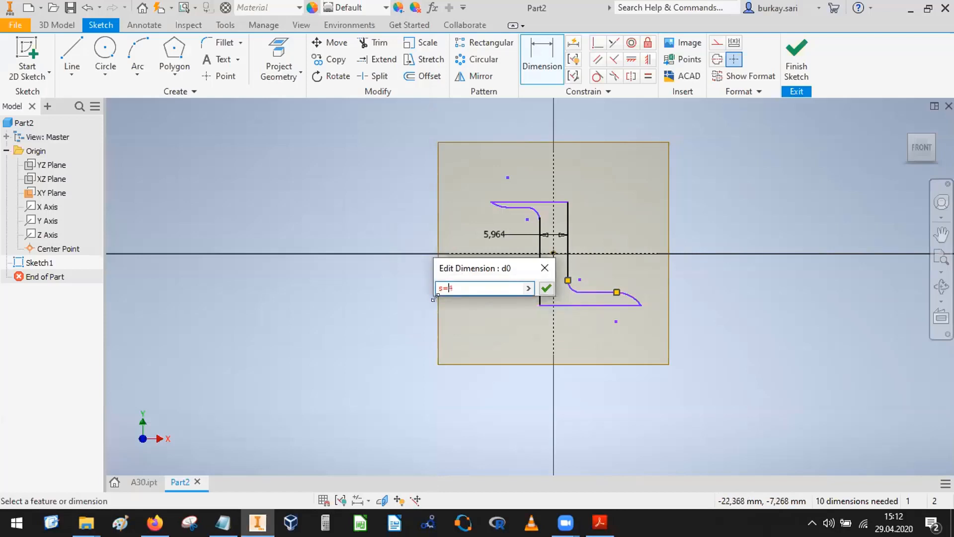
{"action": "key", "text": "shift+Left"}
{"action": "key", "text": "Return"}
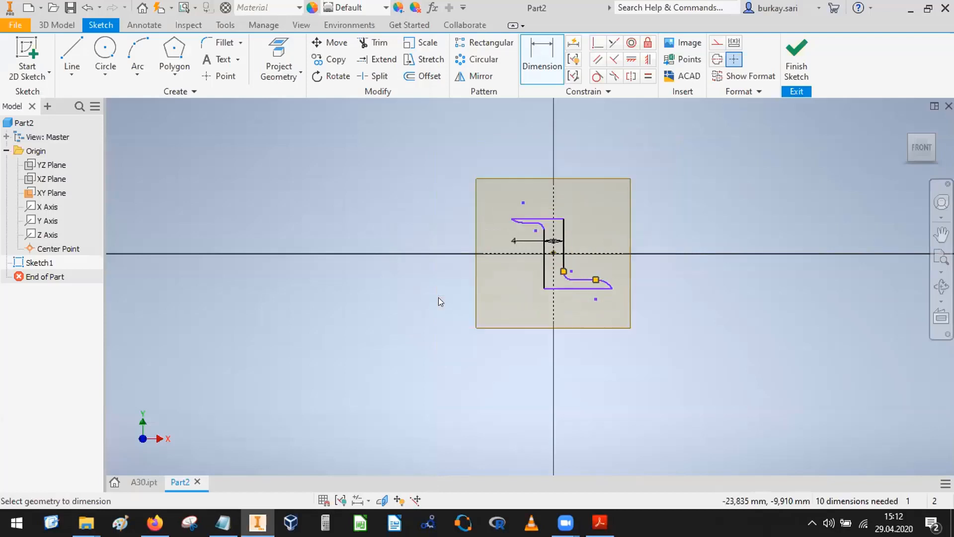
Rename the web thickness dimension's model parameter to s
{"action": "left_click", "coordinate": [432, 7]}
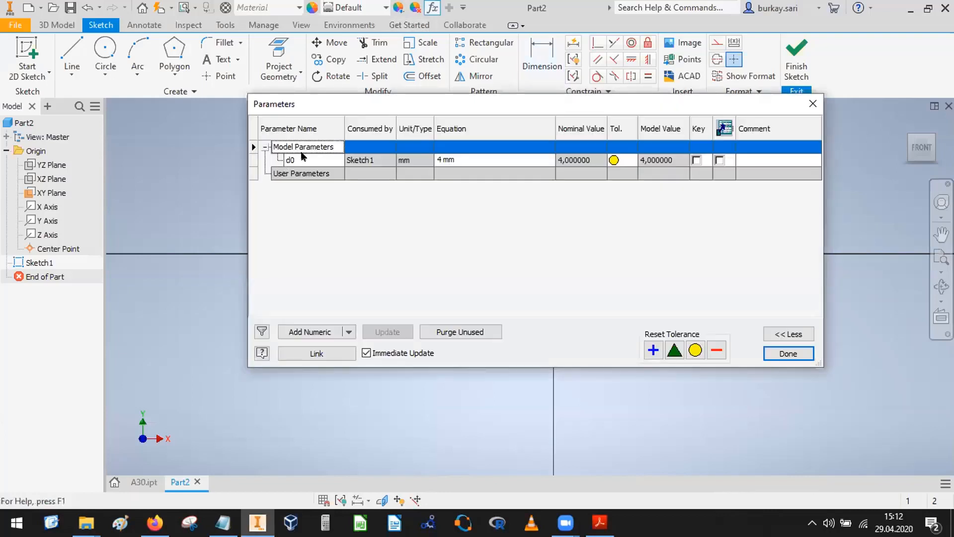
{"action": "double_click", "coordinate": [301, 154]}
{"action": "type", "text": "s"}
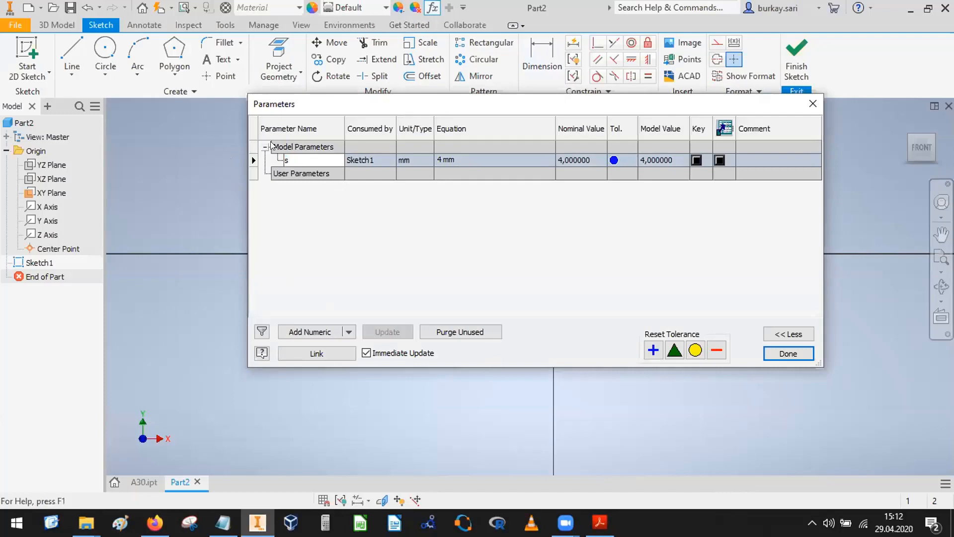
{"action": "left_click", "coordinate": [788, 353]}
{"action": "left_click", "coordinate": [305, 128]}
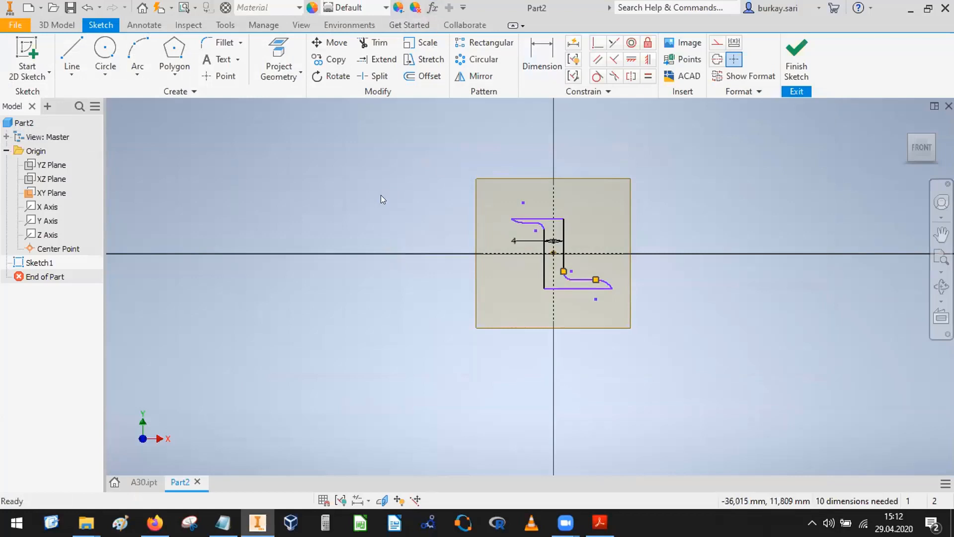
Look up t for Profile 30 in the exam PDF and dimension the top flange's thickness as 4.5 mm
{"action": "left_click", "coordinate": [600, 522]}
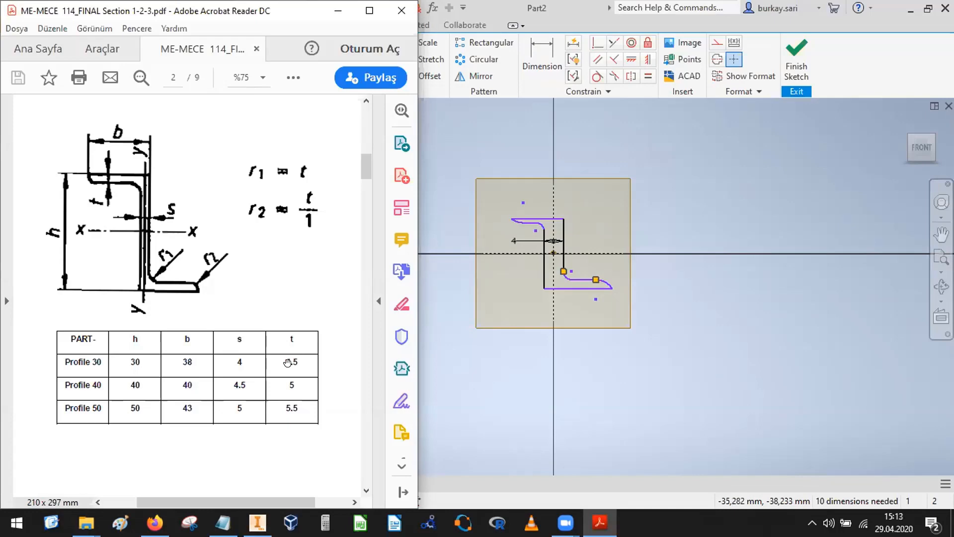
{"action": "left_click", "coordinate": [544, 42]}
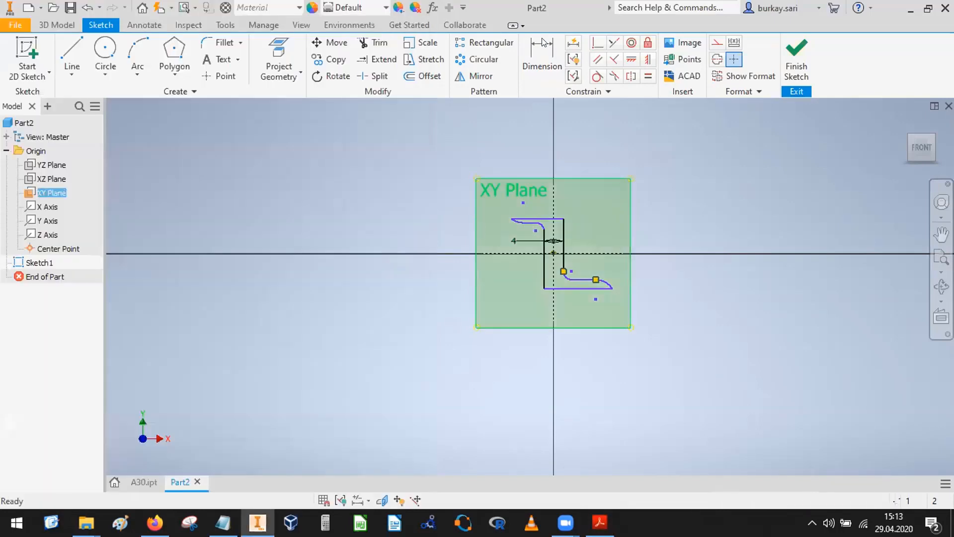
{"action": "left_click", "coordinate": [544, 42]}
{"action": "scroll", "coordinate": [518, 219], "scroll_direction": "up", "scroll_amount": 5}
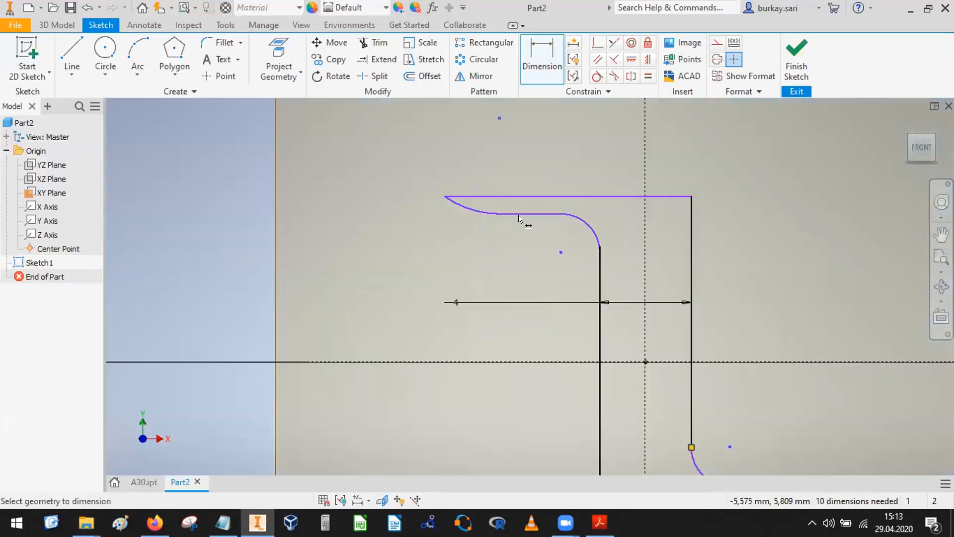
{"action": "left_click", "coordinate": [518, 215]}
{"action": "left_click", "coordinate": [529, 197]}
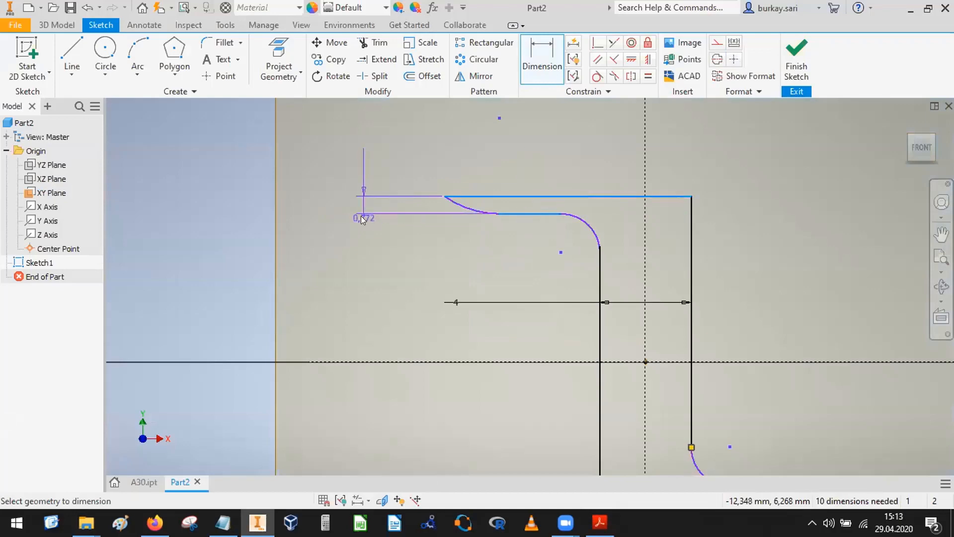
{"action": "left_click", "coordinate": [361, 215]}
{"action": "type", "text": "4.5"}
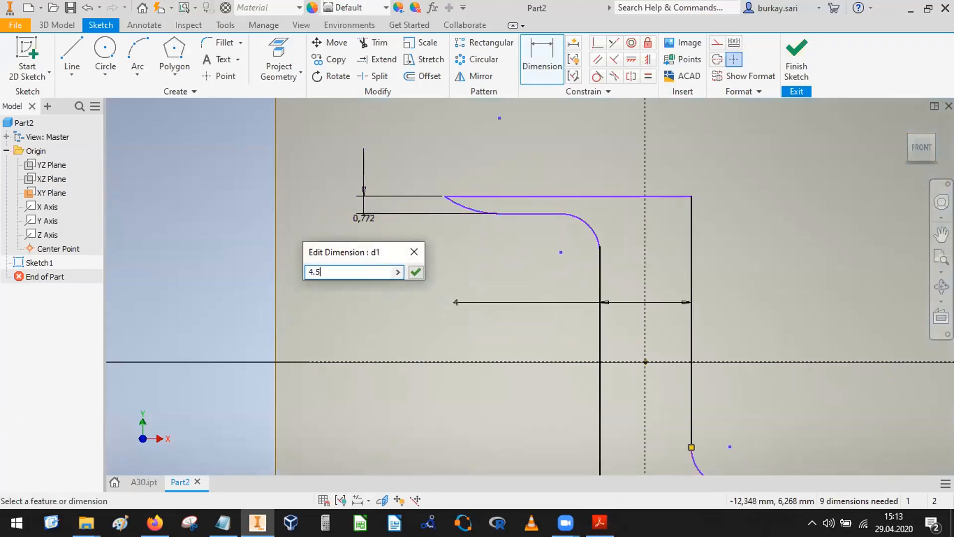
{"action": "key", "text": "Return"}
Dimension the bottom flange's thickness and link its value to the top flange's thickness dimension with =d1
{"action": "scroll", "coordinate": [524, 283], "scroll_direction": "down", "scroll_amount": 5}
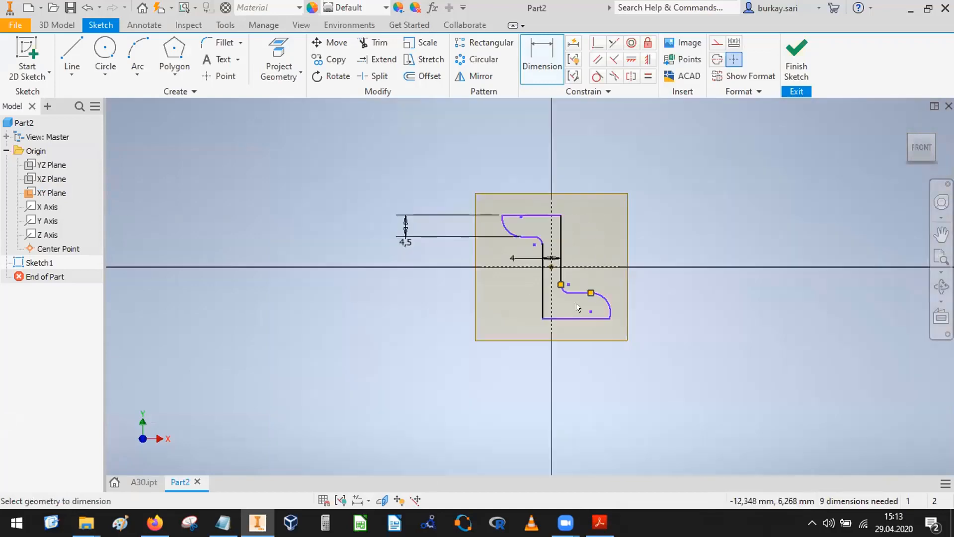
{"action": "left_click", "coordinate": [575, 318]}
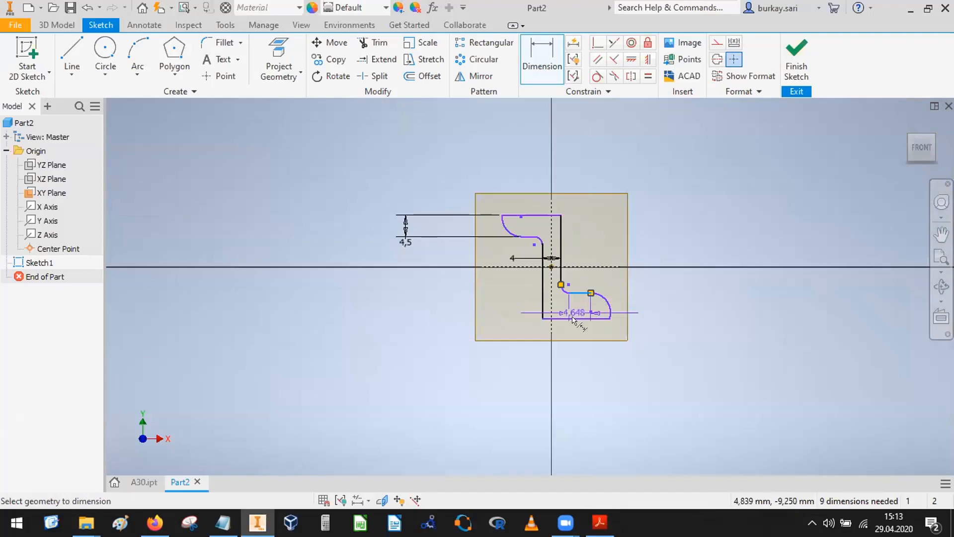
{"action": "left_click", "coordinate": [630, 305]}
{"action": "type", "text": "="}
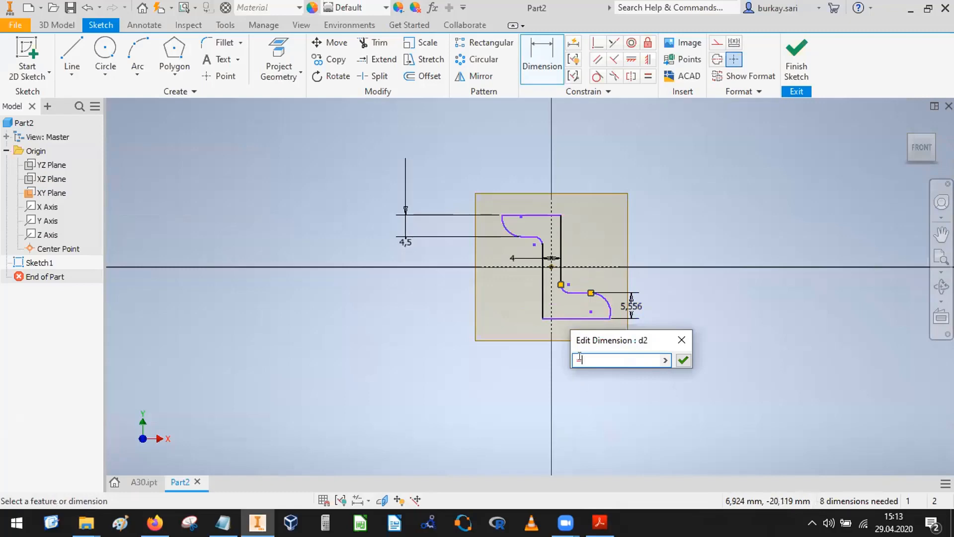
{"action": "left_click", "coordinate": [408, 240]}
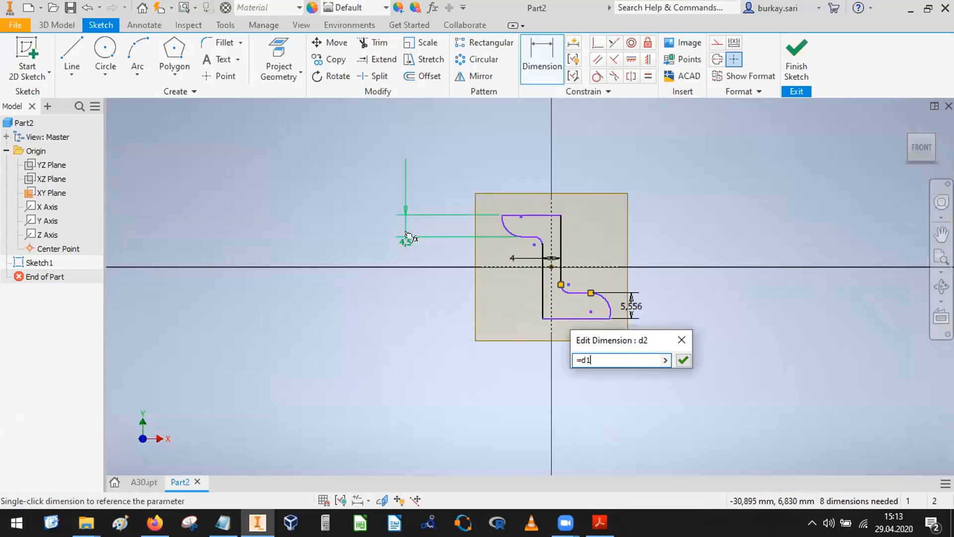
{"action": "left_click", "coordinate": [681, 359]}
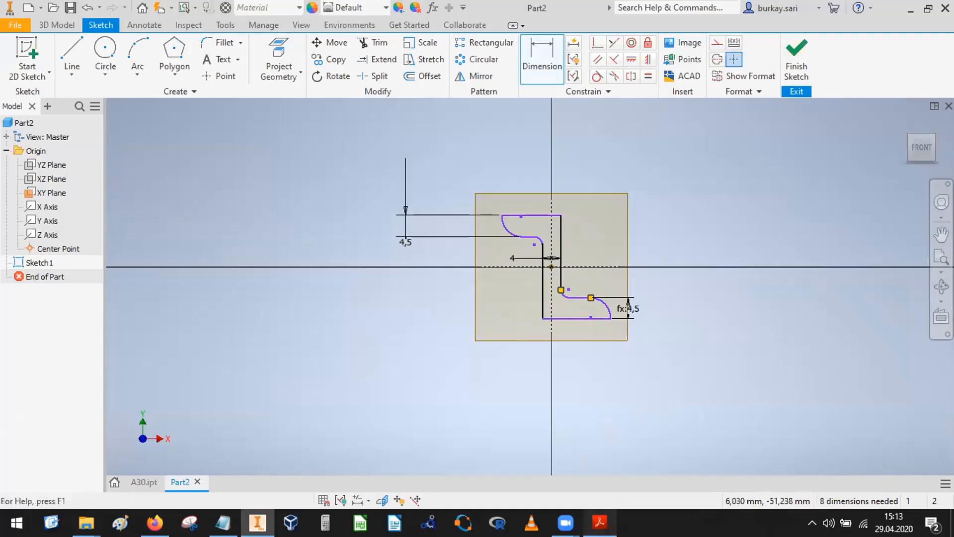
Check h in the exam PDF and dimension the overall profile height between the flanges' outer edges as 30 mm
{"action": "key", "text": "alt+Tab"}
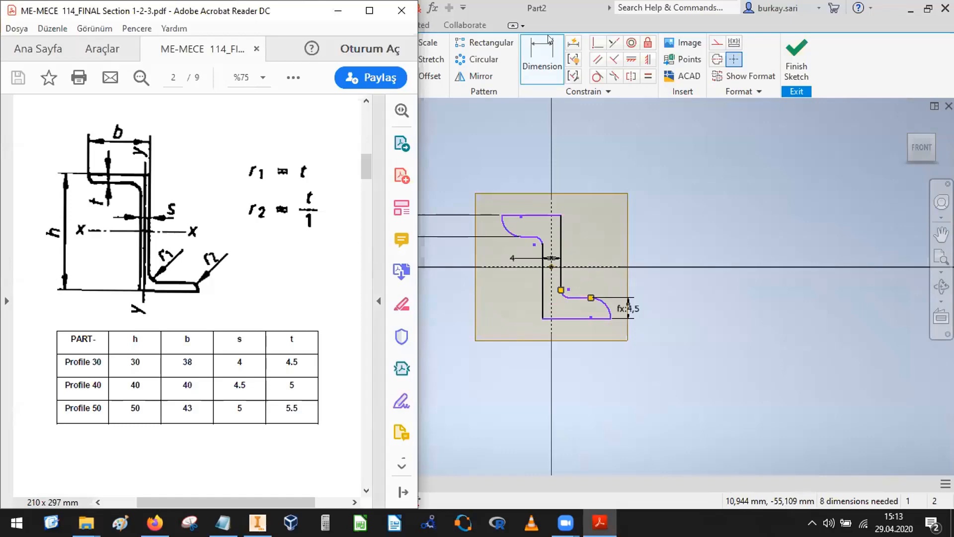
{"action": "left_click", "coordinate": [529, 205]}
{"action": "left_click", "coordinate": [530, 215]}
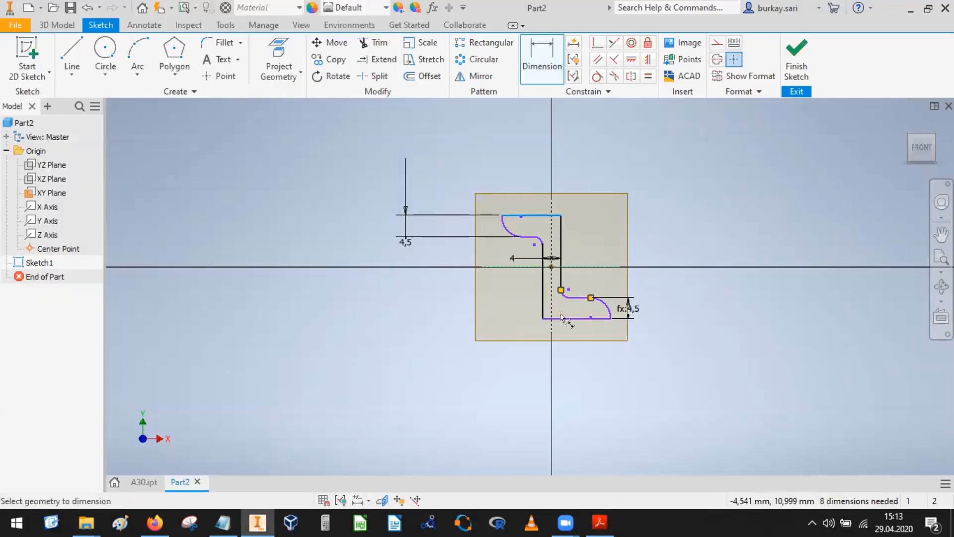
{"action": "left_click", "coordinate": [561, 318]}
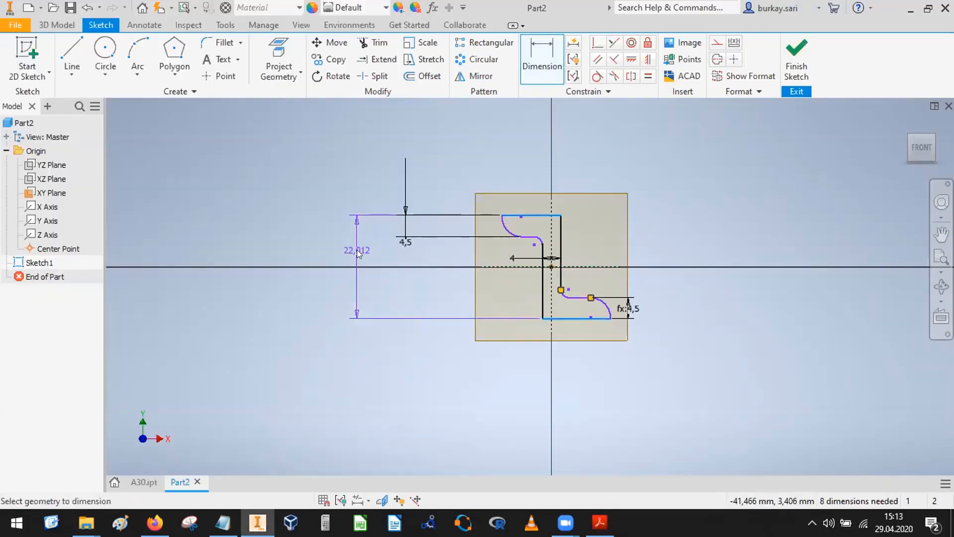
{"action": "left_click", "coordinate": [356, 249]}
{"action": "type", "text": "30"}
{"action": "key", "text": "Return"}
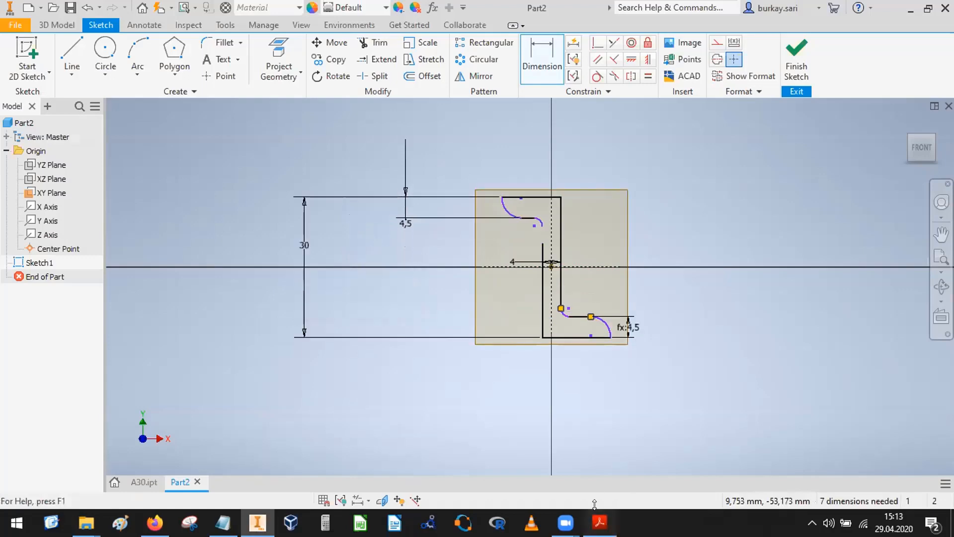
Check b for Profile 30 in the exam PDF and dimension the top flange's outer edge as 38 mm
{"action": "left_click", "coordinate": [600, 522]}
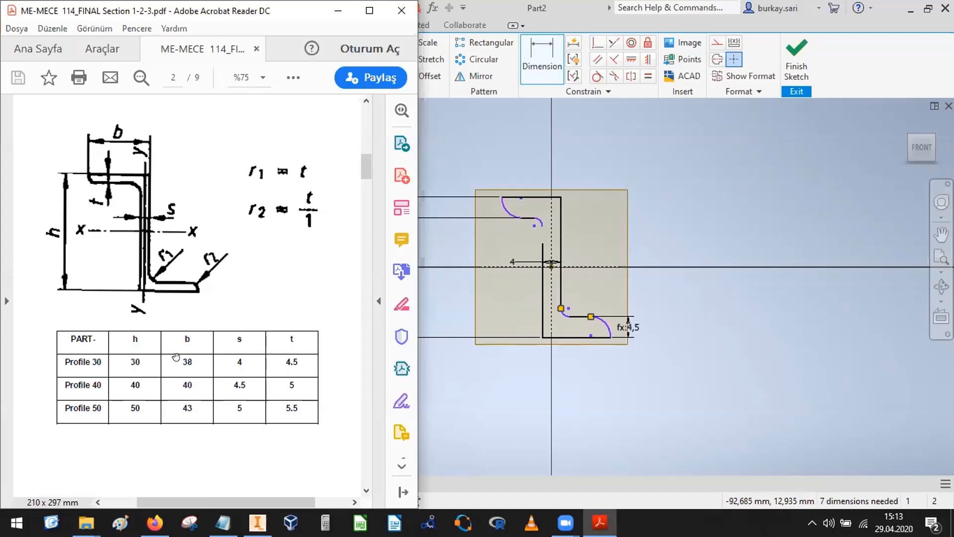
{"action": "left_click", "coordinate": [519, 151]}
{"action": "left_click", "coordinate": [533, 197]}
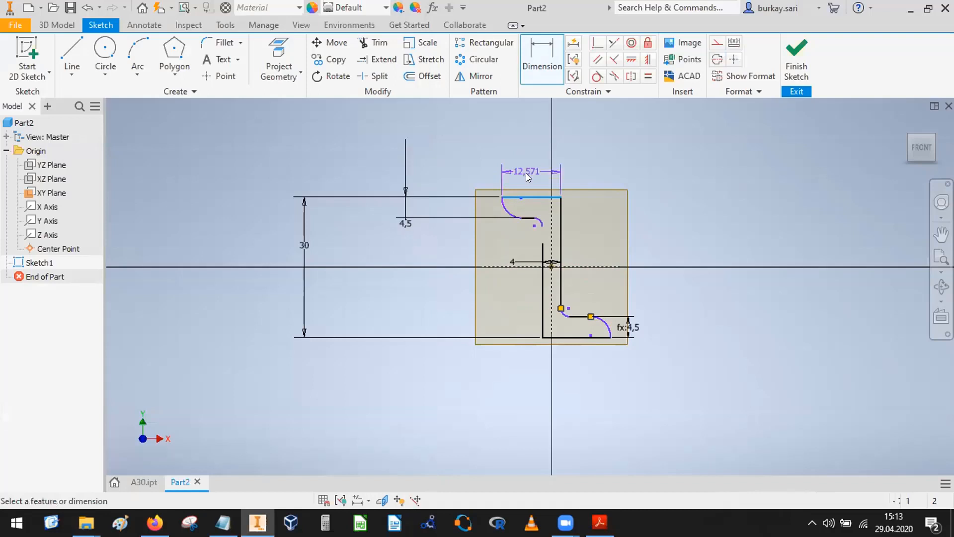
{"action": "left_click", "coordinate": [525, 173]}
{"action": "type", "text": "38"}
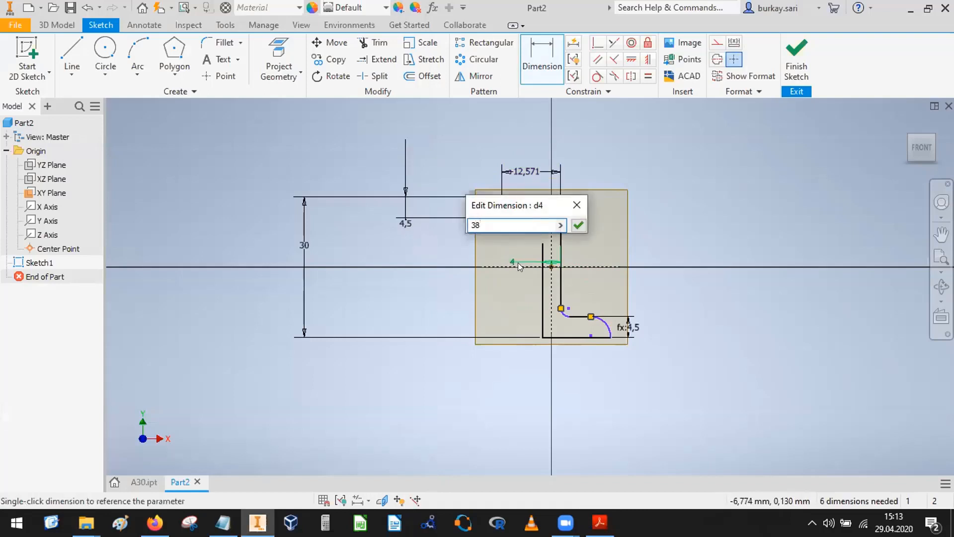
{"action": "key", "text": "Return"}
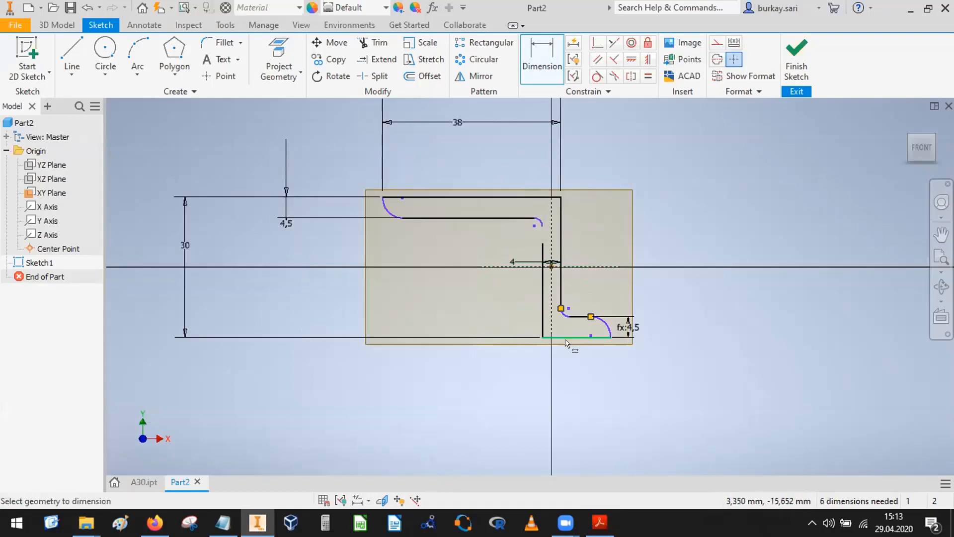
Make the bottom flange's outer edge equal in length to the top flange's outer edge
{"action": "key", "text": "="}
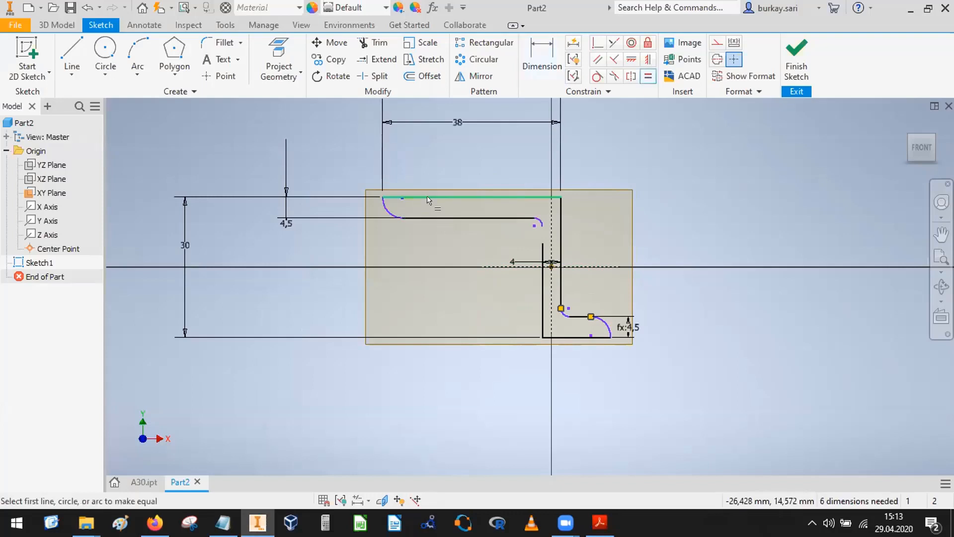
{"action": "left_click", "coordinate": [429, 198]}
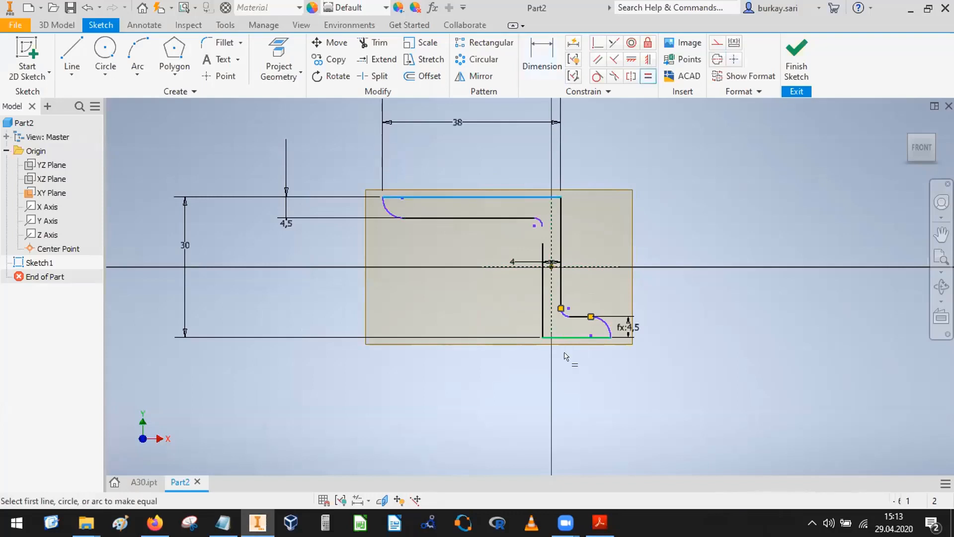
{"action": "left_click", "coordinate": [567, 338]}
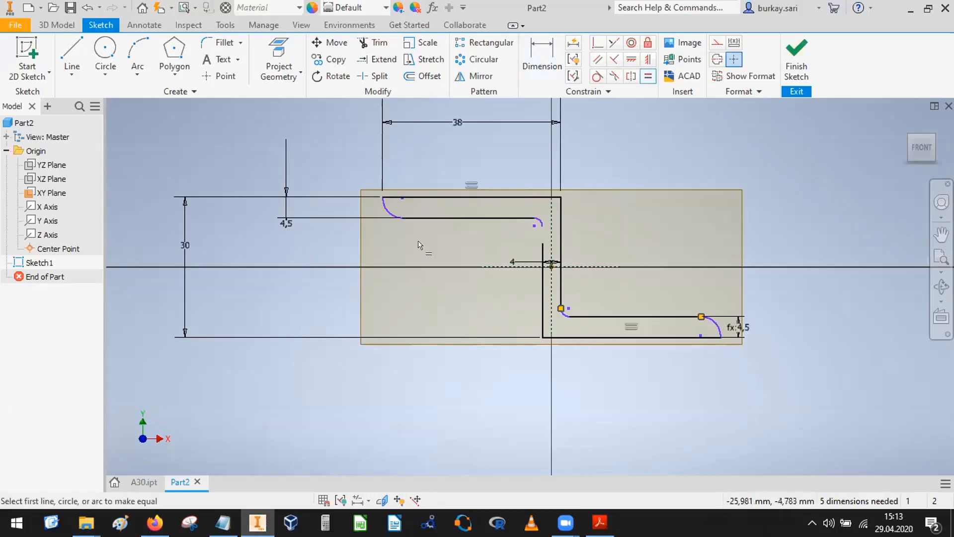
{"action": "key", "text": "Escape"}
Check the radius rules in the exam PDF, dimension the bottom flange's end arc radius and link it to the top flange's thickness with =d1
{"action": "key", "text": "alt+Tab"}
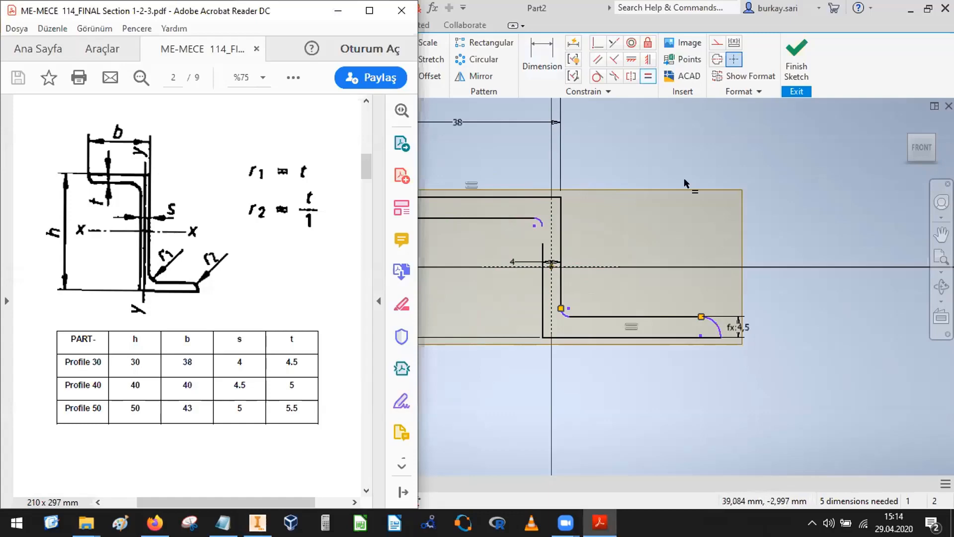
{"action": "left_click", "coordinate": [655, 222]}
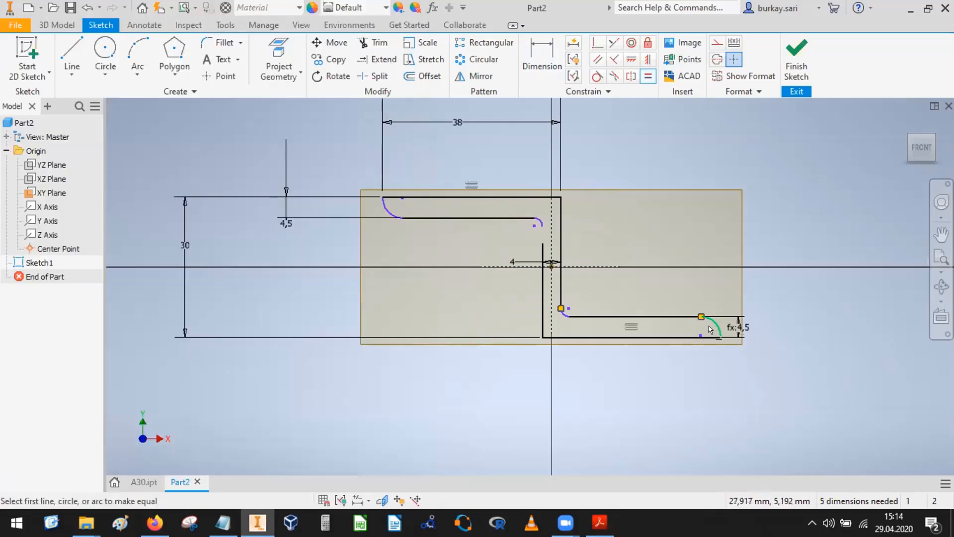
{"action": "scroll", "coordinate": [713, 327], "scroll_direction": "down", "scroll_amount": 3}
{"action": "left_click", "coordinate": [553, 53]}
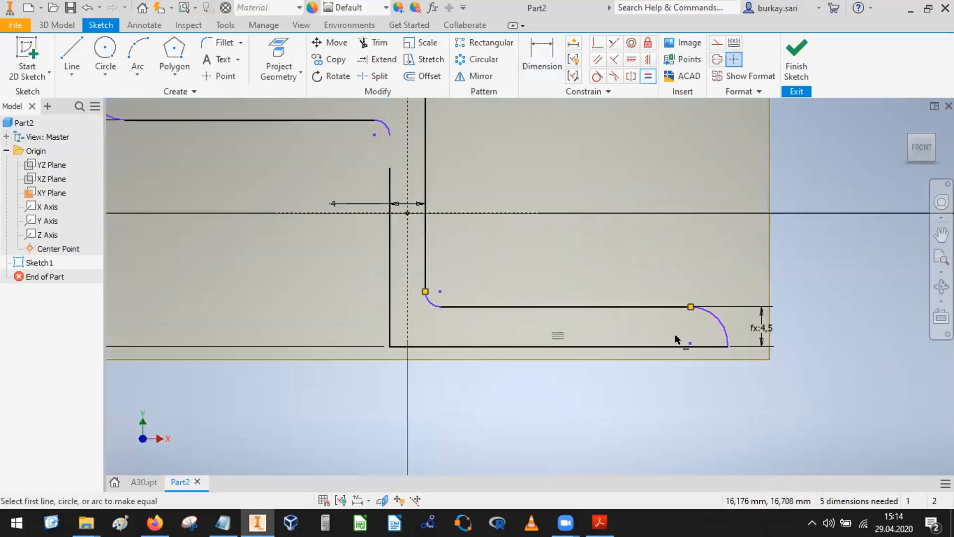
{"action": "key", "text": "Escape"}
{"action": "left_click", "coordinate": [542, 47]}
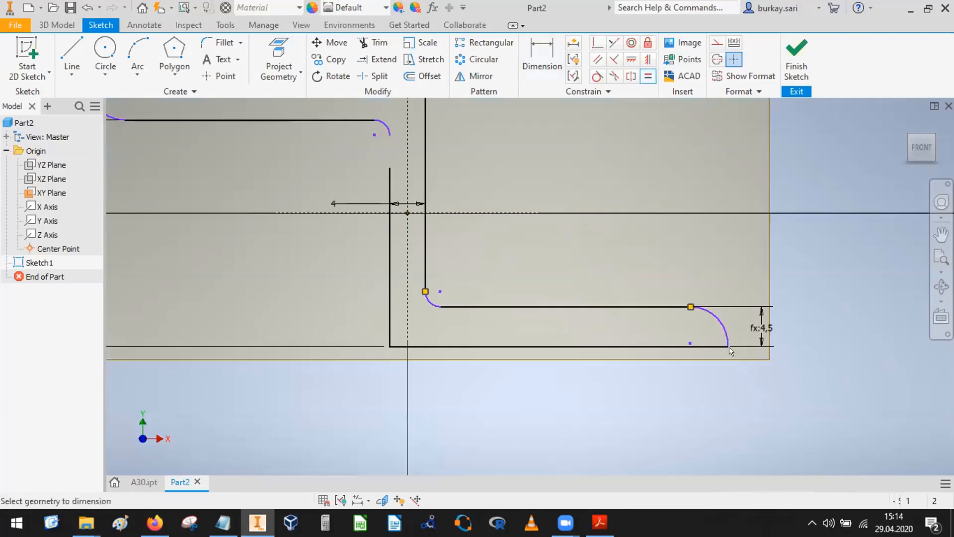
{"action": "left_click", "coordinate": [716, 317]}
{"action": "left_click", "coordinate": [731, 272]}
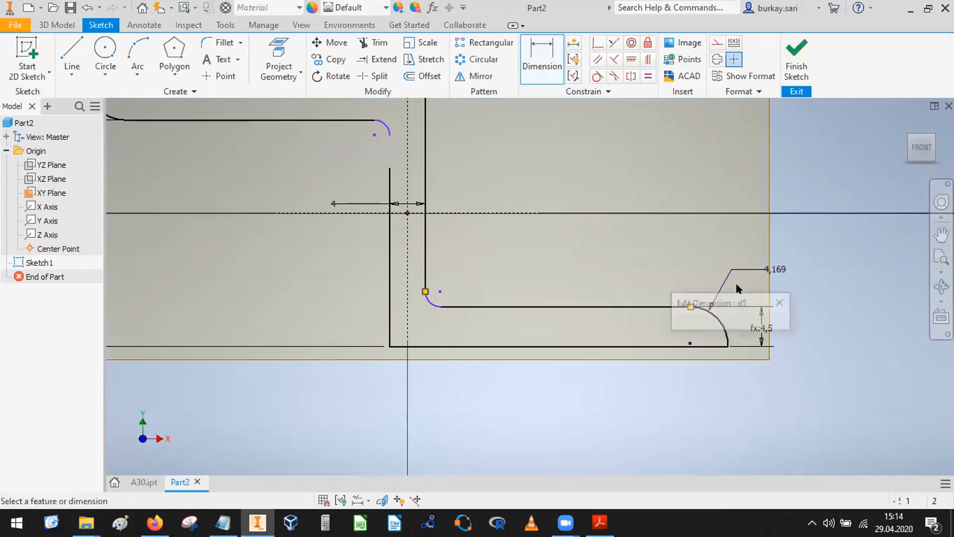
{"action": "type", "text": "="}
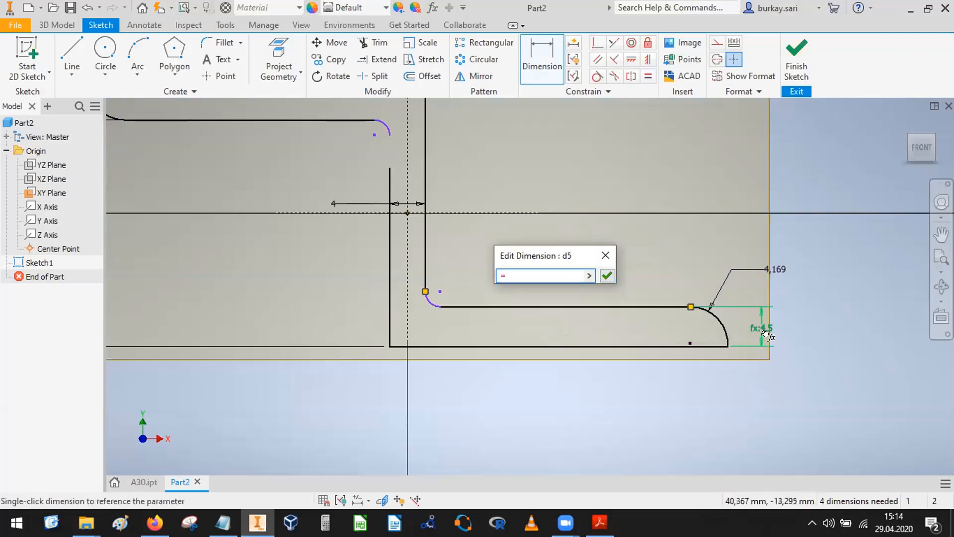
{"action": "scroll", "coordinate": [616, 315], "scroll_direction": "down", "scroll_amount": 5}
{"action": "left_click", "coordinate": [369, 251]}
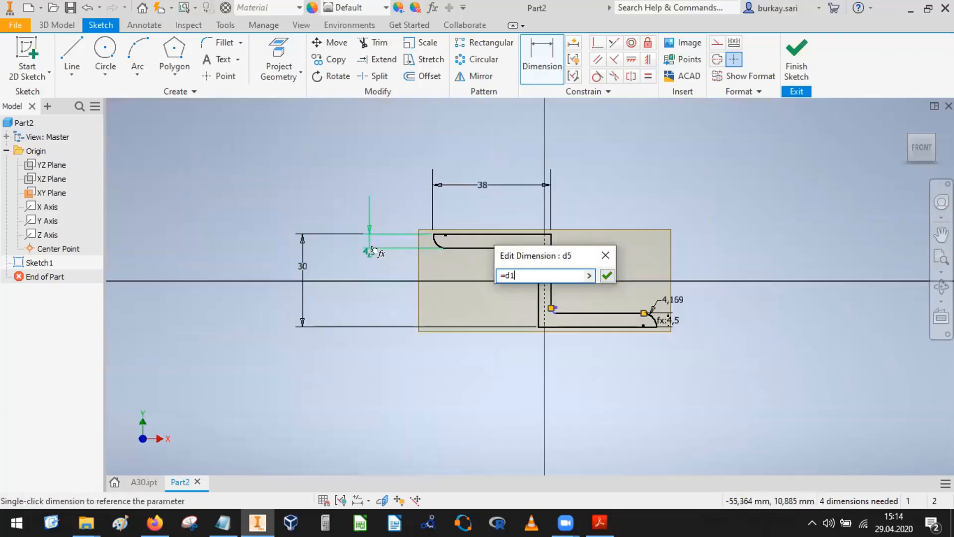
{"action": "key", "text": "Return"}
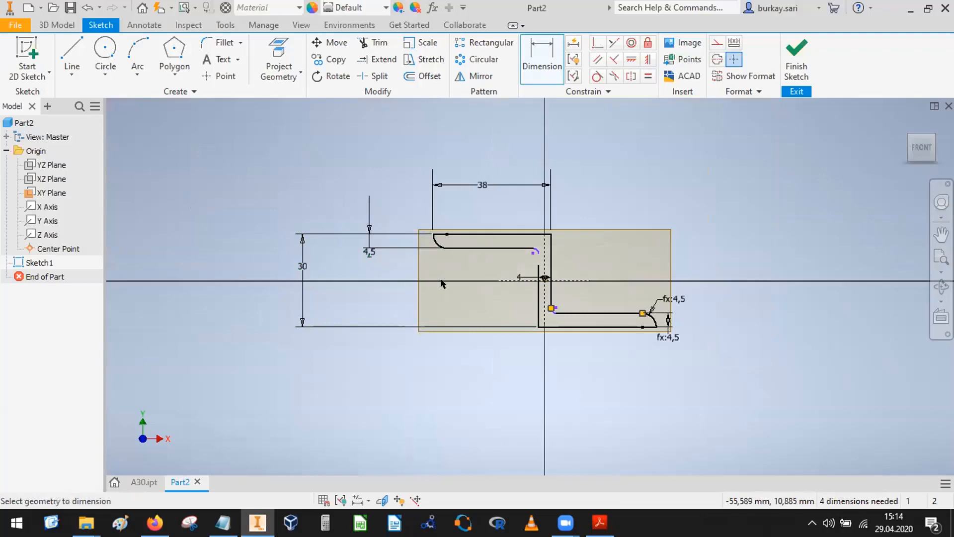
Dimension the radius of the inner corner arc between web and bottom flange and link it to the top flange's thickness with =d1
{"action": "scroll", "coordinate": [537, 261], "scroll_direction": "up", "scroll_amount": 3}
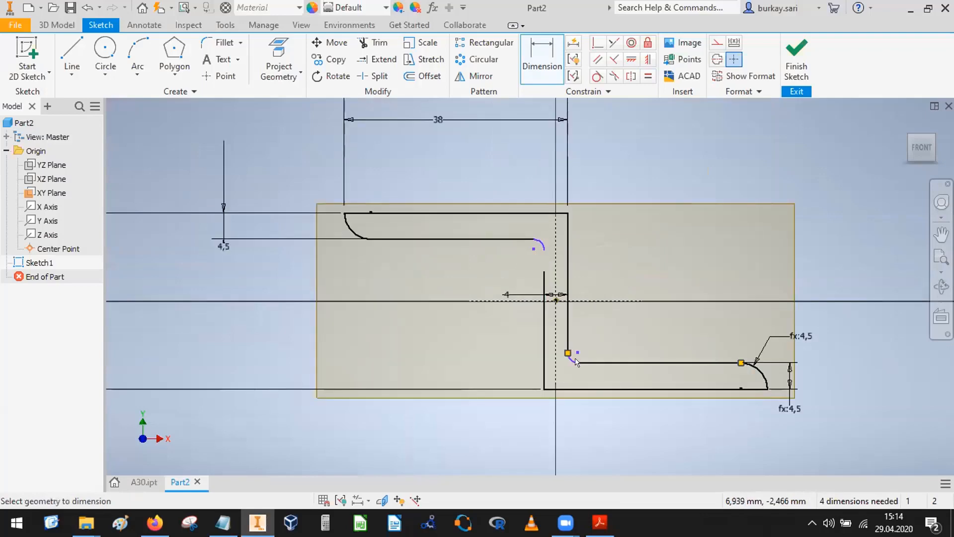
{"action": "scroll", "coordinate": [571, 363], "scroll_direction": "up", "scroll_amount": 2}
{"action": "scroll", "coordinate": [578, 363], "scroll_direction": "down", "scroll_amount": 3}
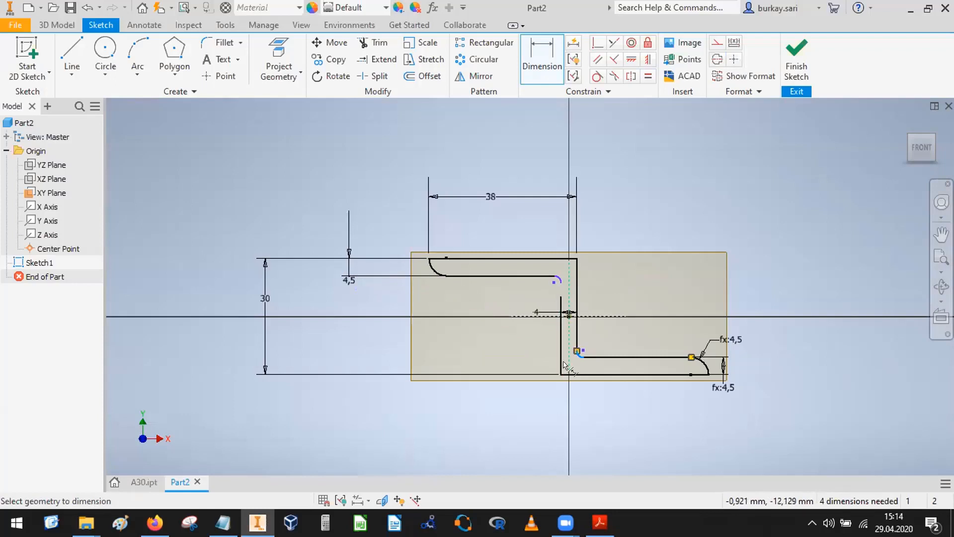
{"action": "left_click", "coordinate": [546, 365]}
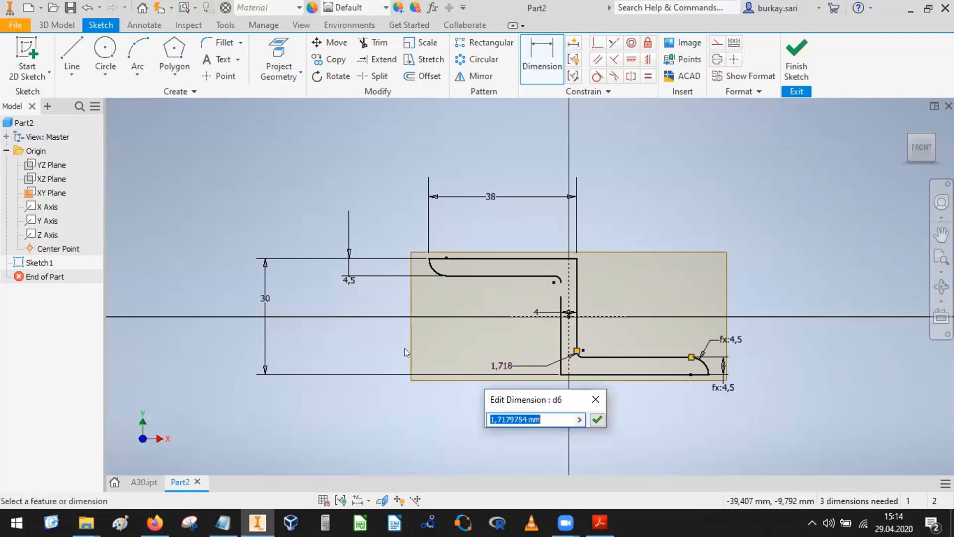
{"action": "type", "text": "="}
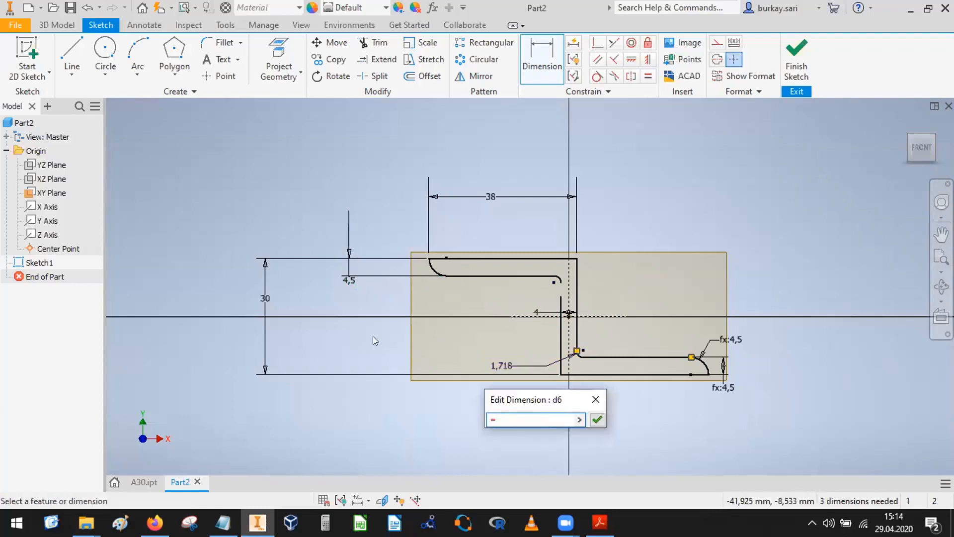
{"action": "left_click", "coordinate": [348, 281]}
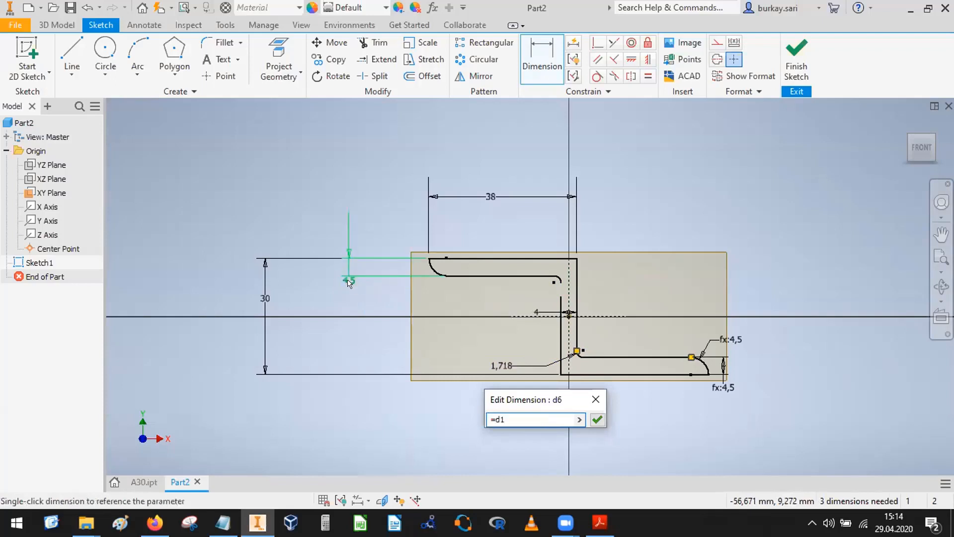
{"action": "key", "text": "Return"}
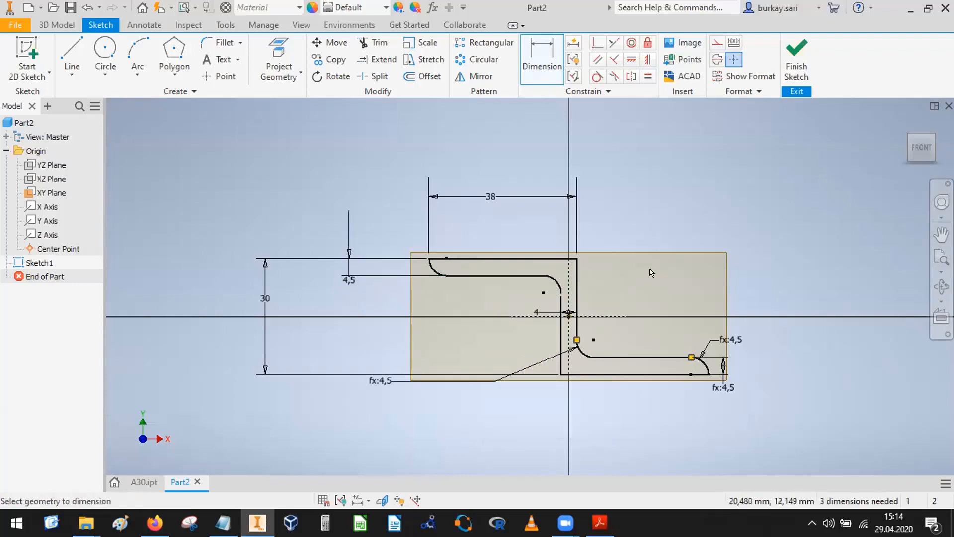
{"action": "key", "text": "Escape"}
Examine the constraints and radius dimensions on the profile's inner corner and flange-end arcs
{"action": "left_click", "coordinate": [584, 351]}
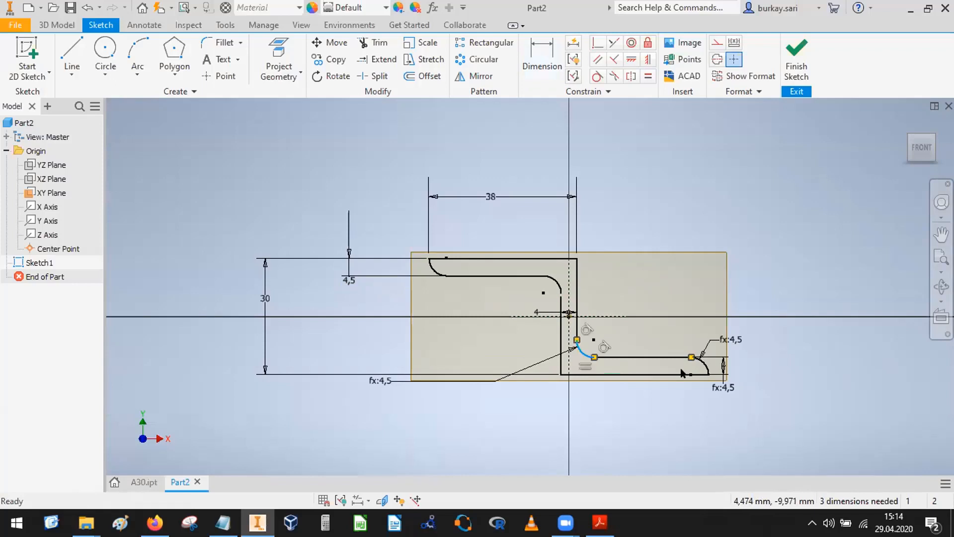
{"action": "left_click", "coordinate": [703, 367]}
{"action": "left_click", "coordinate": [581, 349]}
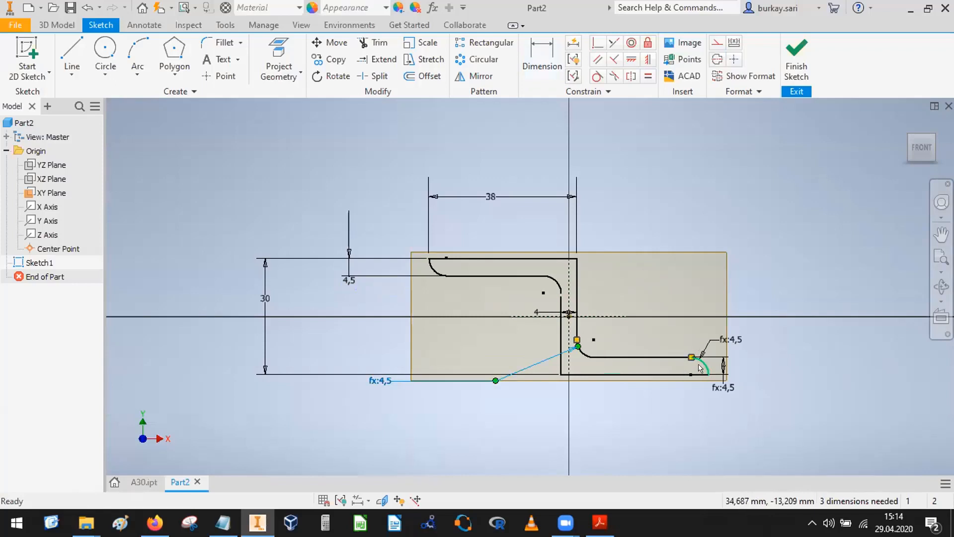
{"action": "left_click", "coordinate": [582, 352]}
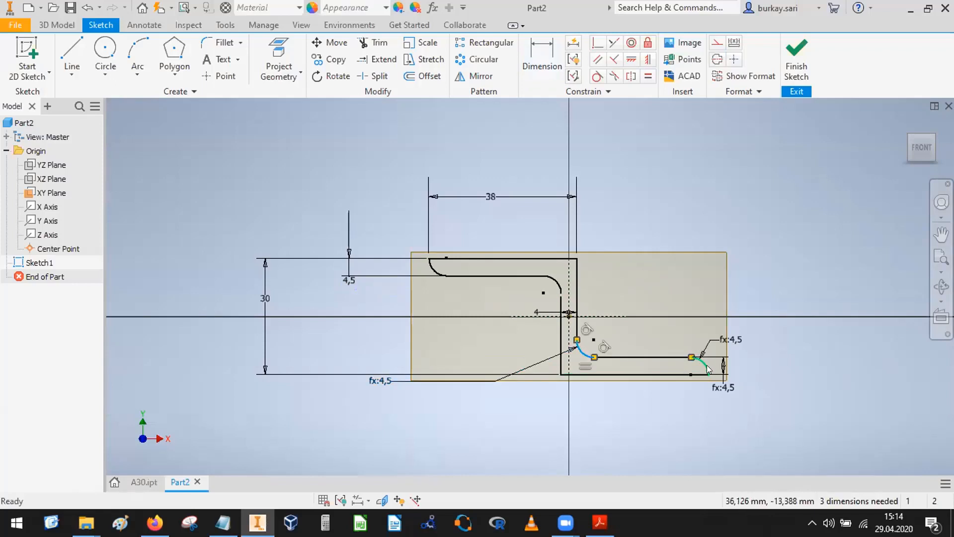
{"action": "left_click", "coordinate": [707, 366]}
{"action": "left_click", "coordinate": [583, 353]}
{"action": "key", "text": "Escape"}
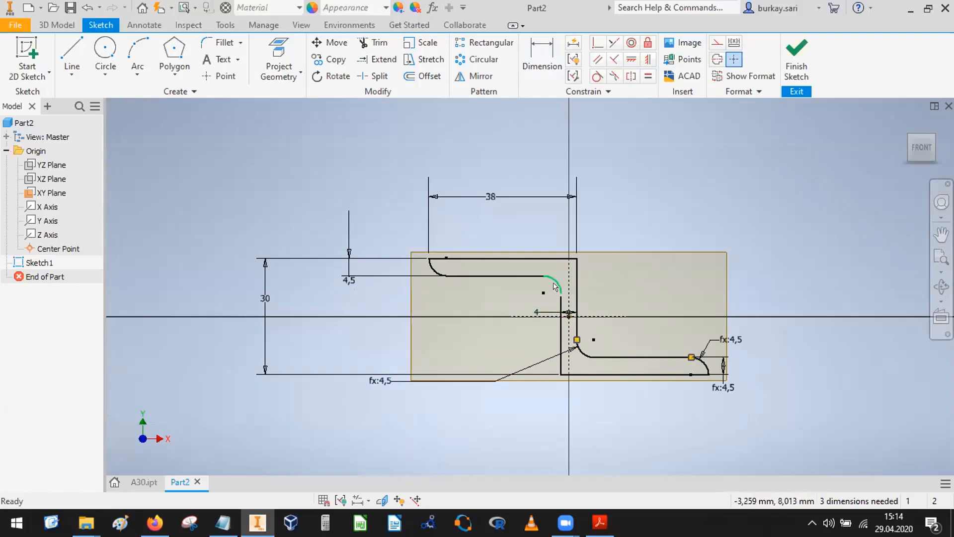
{"action": "left_click", "coordinate": [434, 271]}
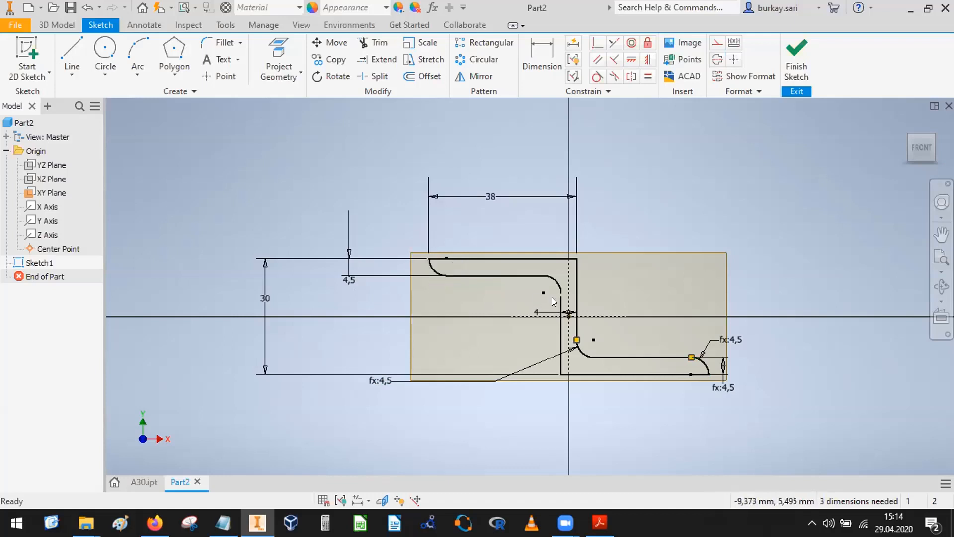
Lengthen the web's left line upward past the inner corner arc and trim off the part above the arc's end
{"action": "scroll", "coordinate": [552, 297], "scroll_direction": "up", "scroll_amount": 5}
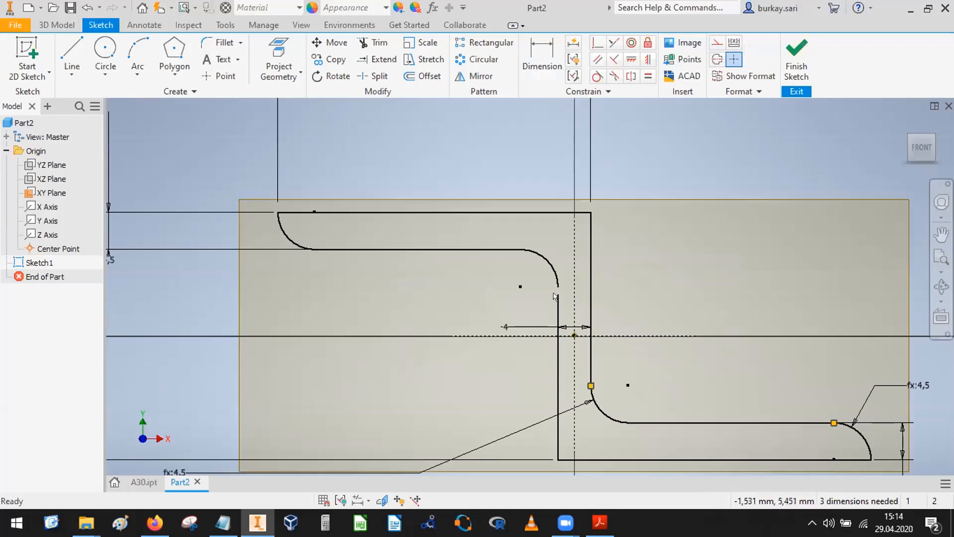
{"action": "left_click_drag", "start_coordinate": [552, 295], "coordinate": [500, 271]}
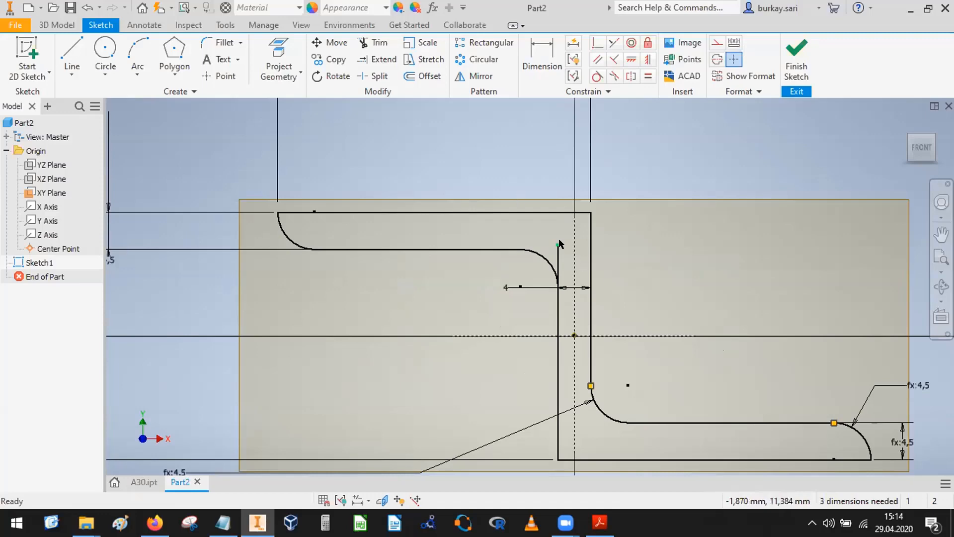
{"action": "left_click_drag", "start_coordinate": [559, 269], "coordinate": [557, 243]}
{"action": "left_click", "coordinate": [373, 42]}
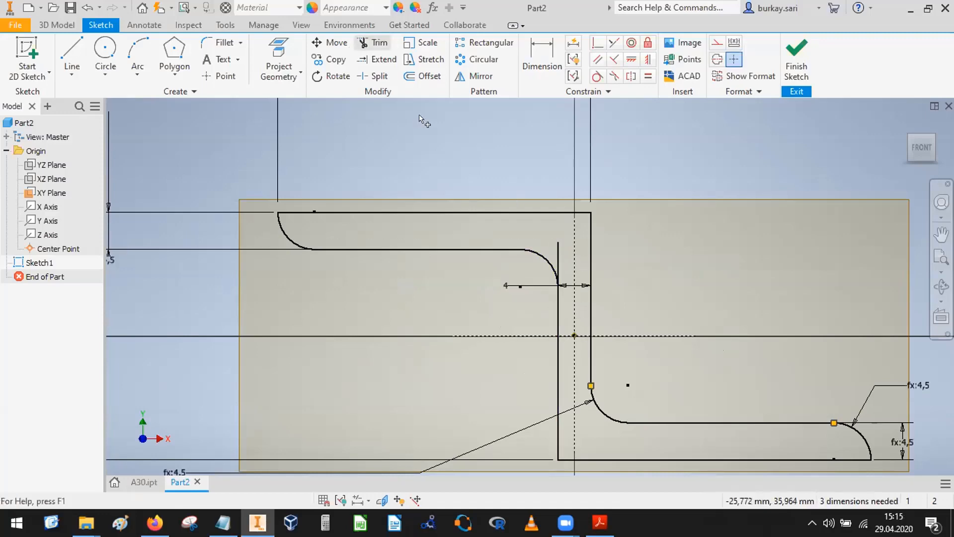
{"action": "left_click", "coordinate": [558, 251]}
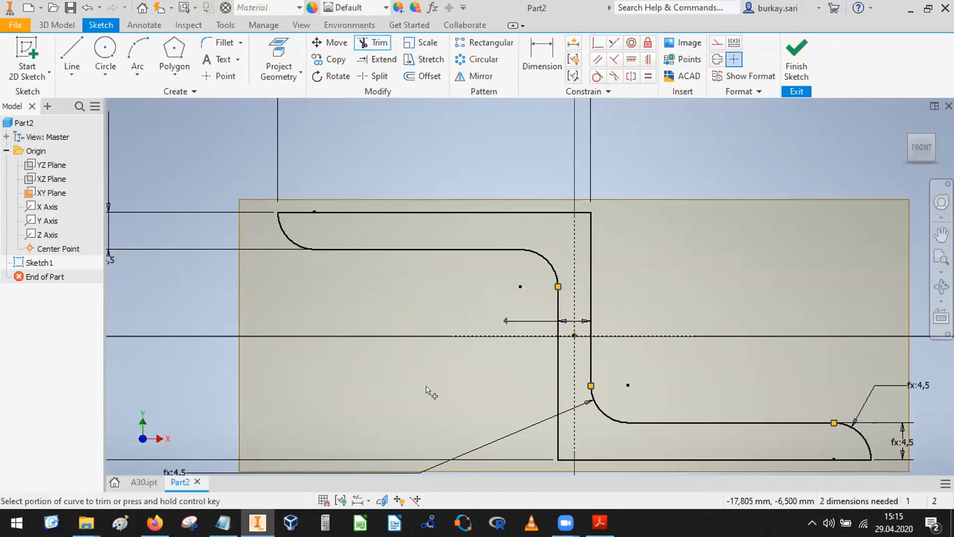
Finish the profile sketch and rename the 4 mm web thickness model parameter from d0 to s
{"action": "scroll", "coordinate": [632, 263], "scroll_direction": "down", "scroll_amount": 2}
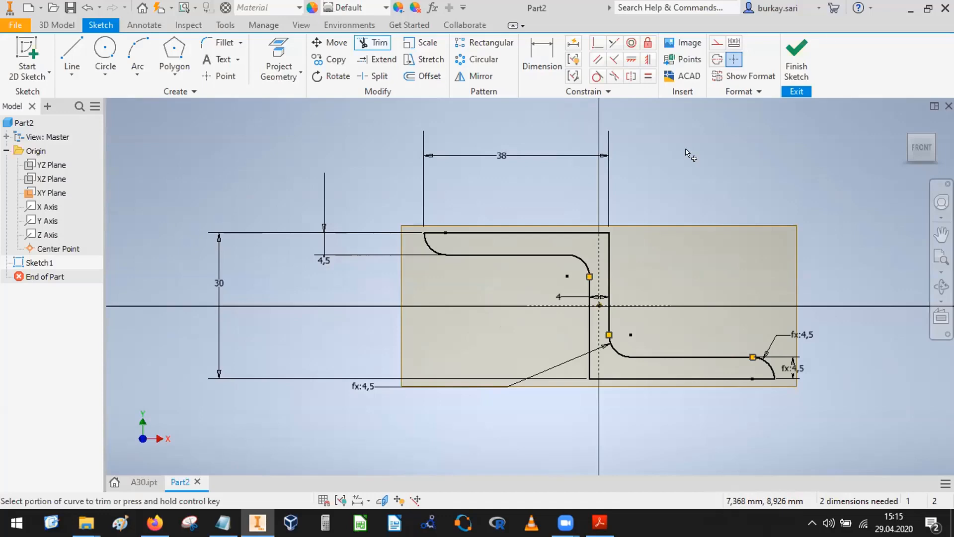
{"action": "left_click", "coordinate": [786, 58]}
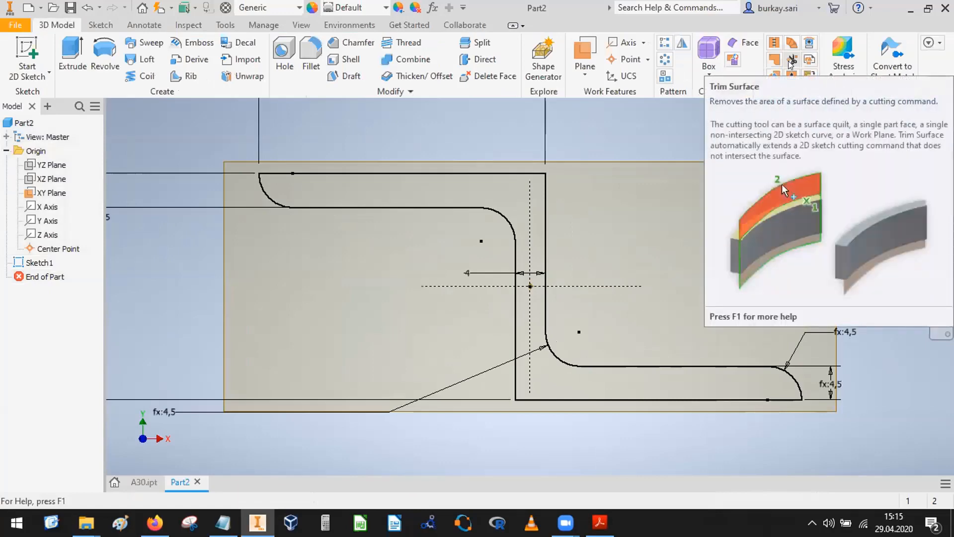
{"action": "left_click", "coordinate": [432, 7]}
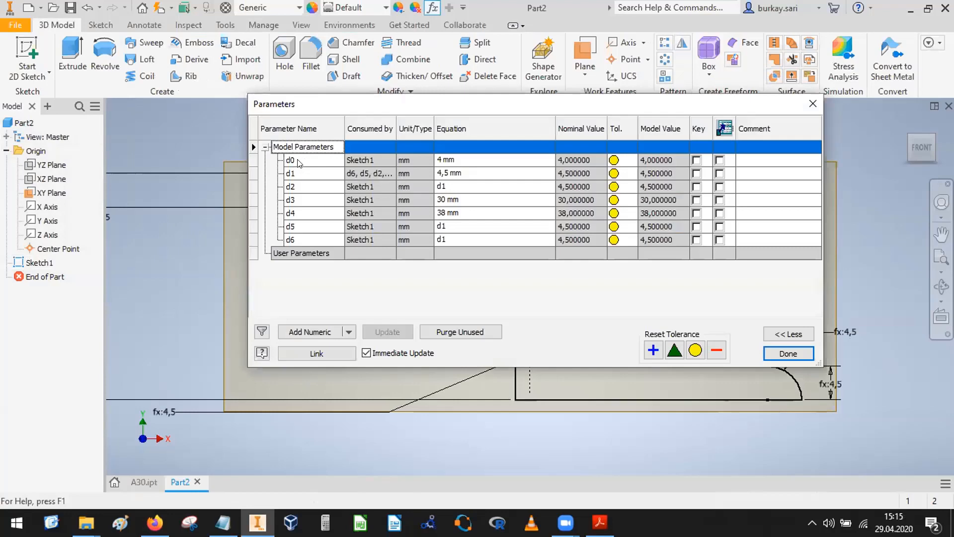
{"action": "left_click", "coordinate": [298, 159]}
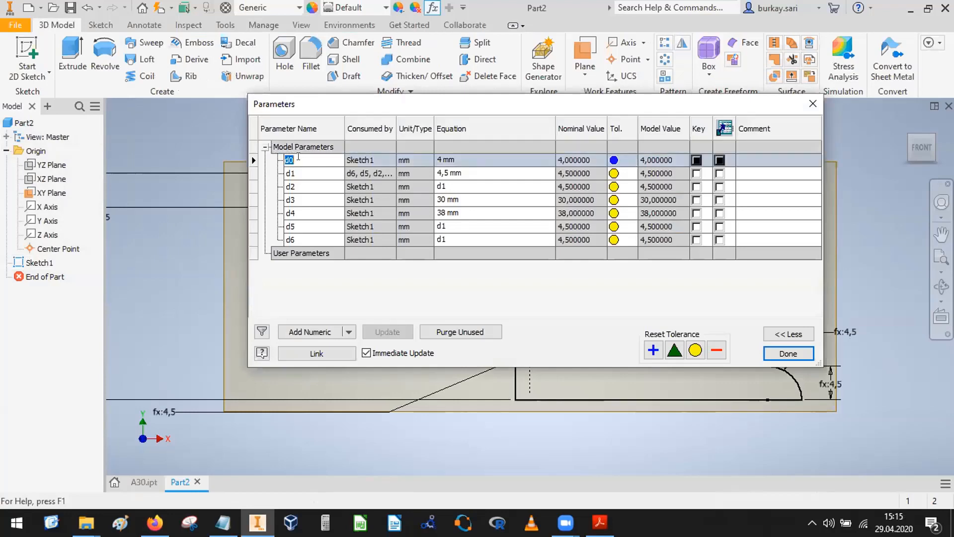
{"action": "type", "text": "s"}
{"action": "left_click", "coordinate": [295, 174]}
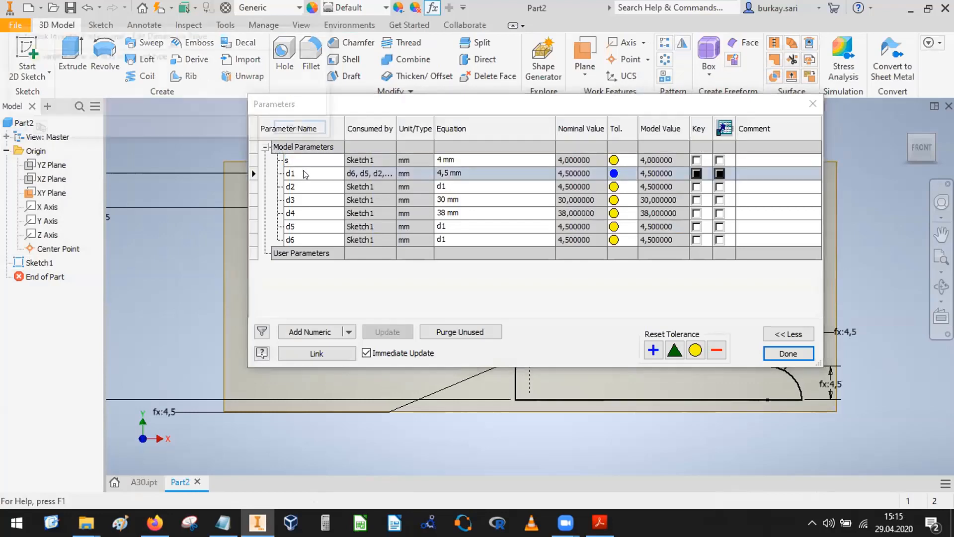
Rename the 4 mm web thickness model parameter d0 as SS
{"action": "left_click", "coordinate": [305, 129]}
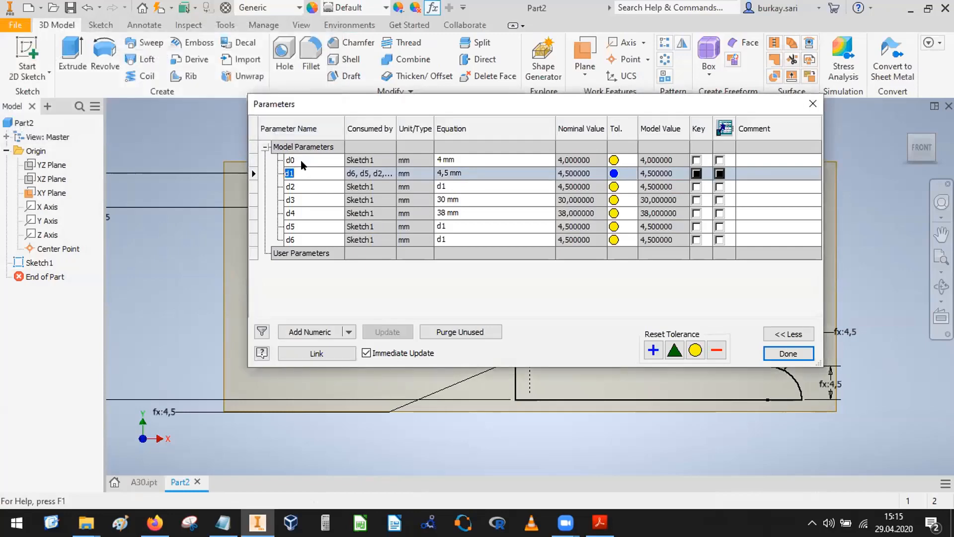
{"action": "type", "text": ".SS"}
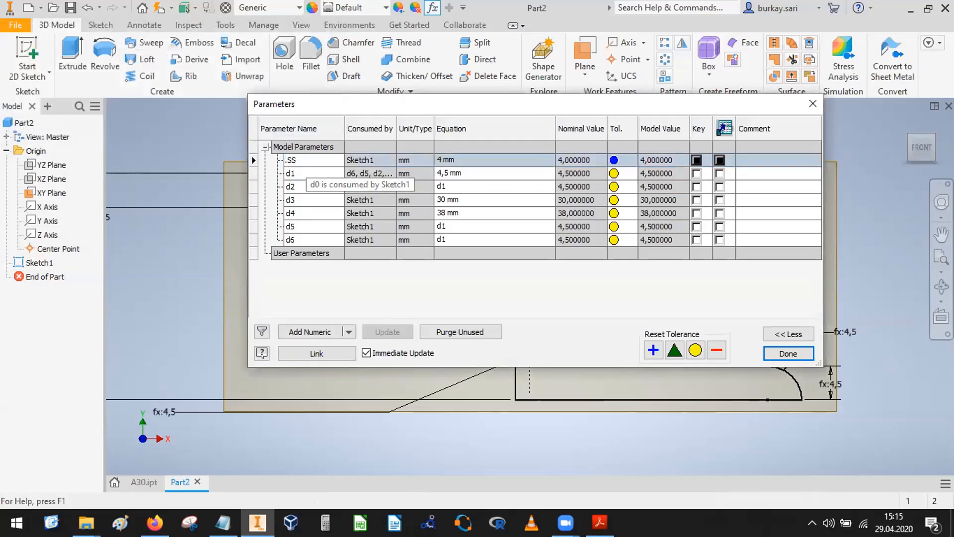
{"action": "key", "text": "BackSpace"}
{"action": "key", "text": "BackSpace"}
{"action": "key", "text": "BackSpace"}
{"action": "key", "text": "Return"}
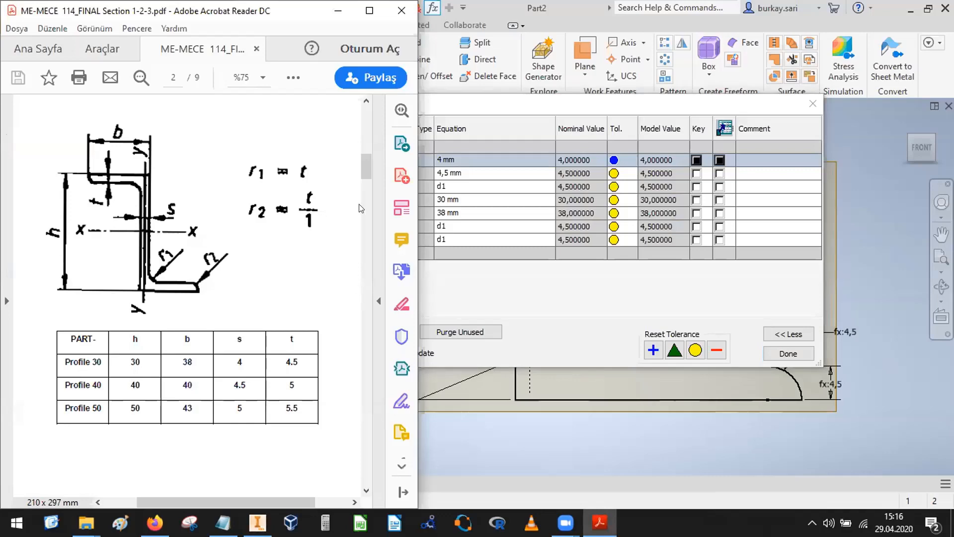
{"action": "left_click", "coordinate": [486, 101]}
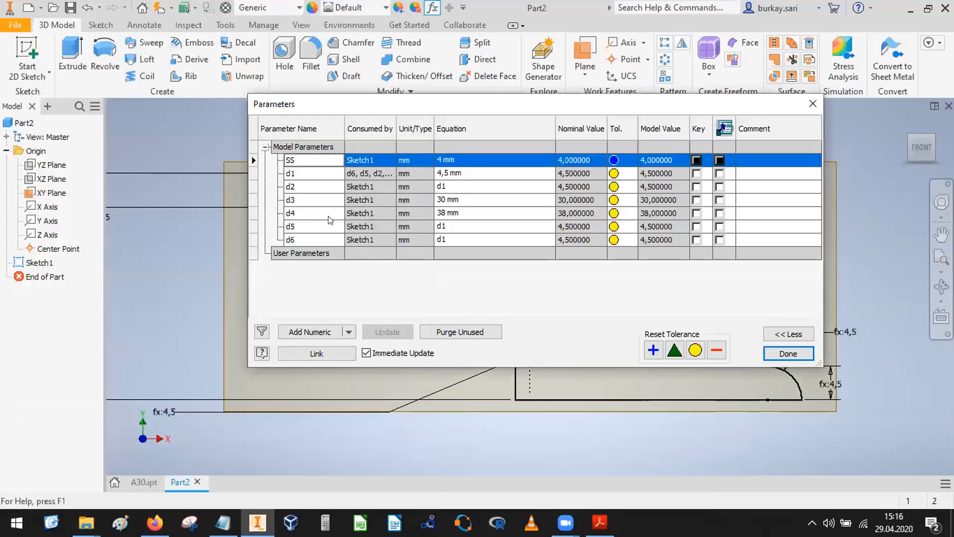
Try to rename the 30 mm profile height parameter d3 as h and as hh
{"action": "double_click", "coordinate": [297, 200]}
{"action": "type", "text": "h"}
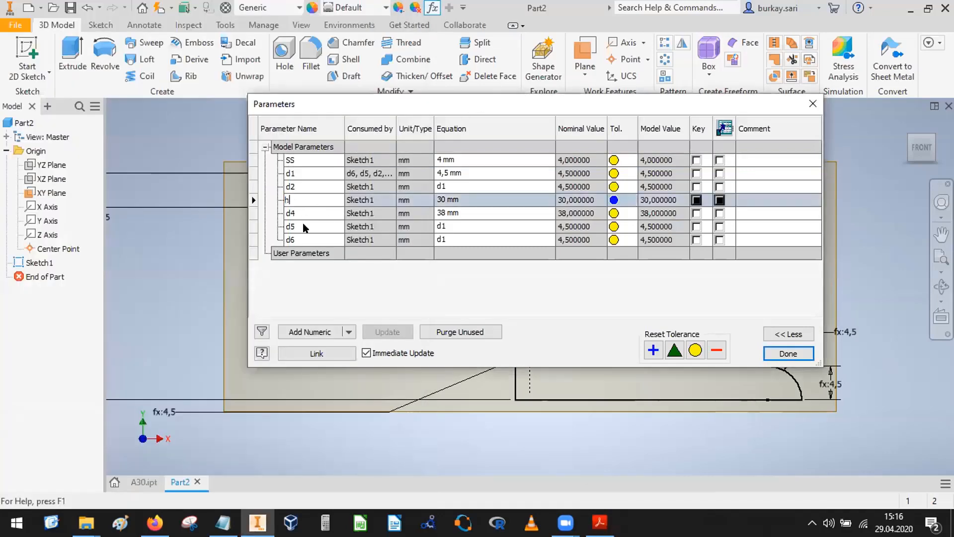
{"action": "key", "text": "Return"}
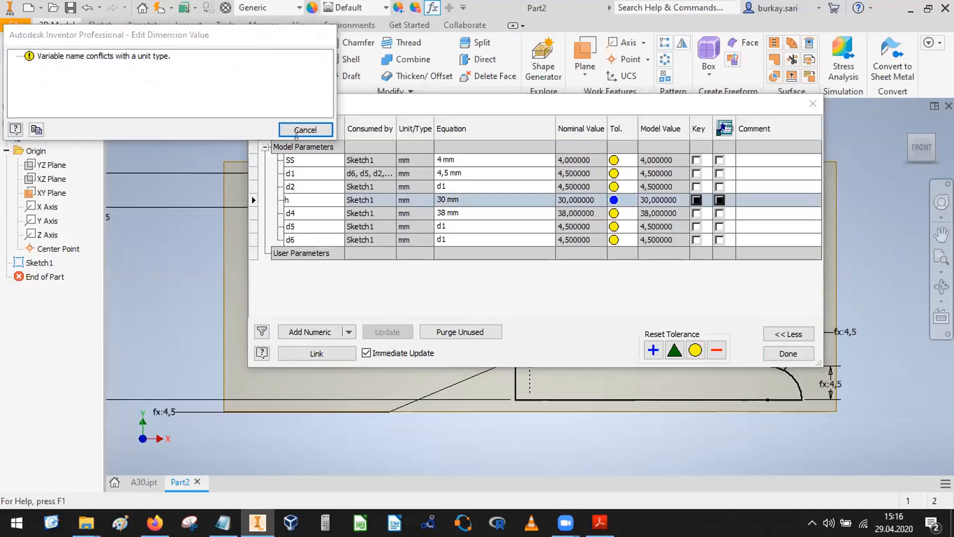
{"action": "left_click", "coordinate": [305, 130]}
{"action": "double_click", "coordinate": [297, 195]}
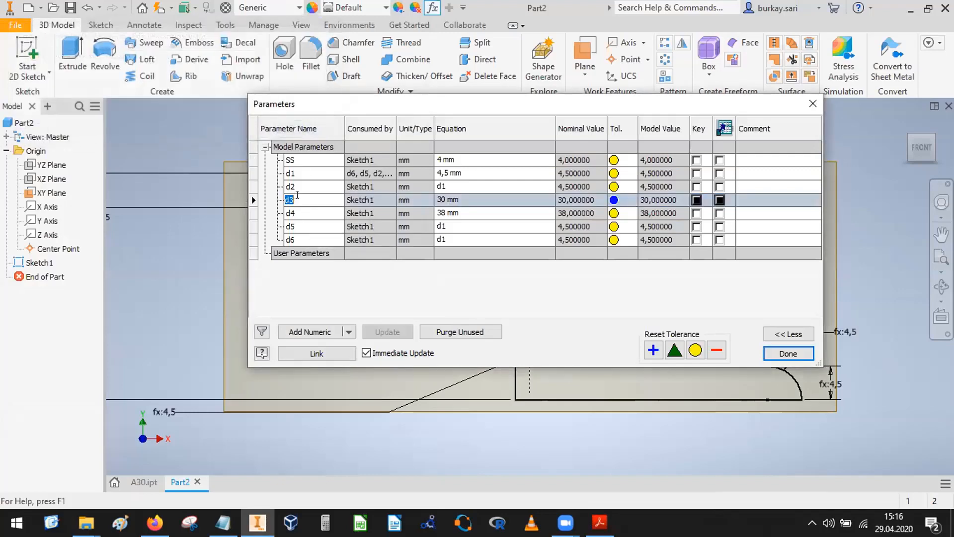
{"action": "type", "text": "hh"}
{"action": "key", "text": "Return"}
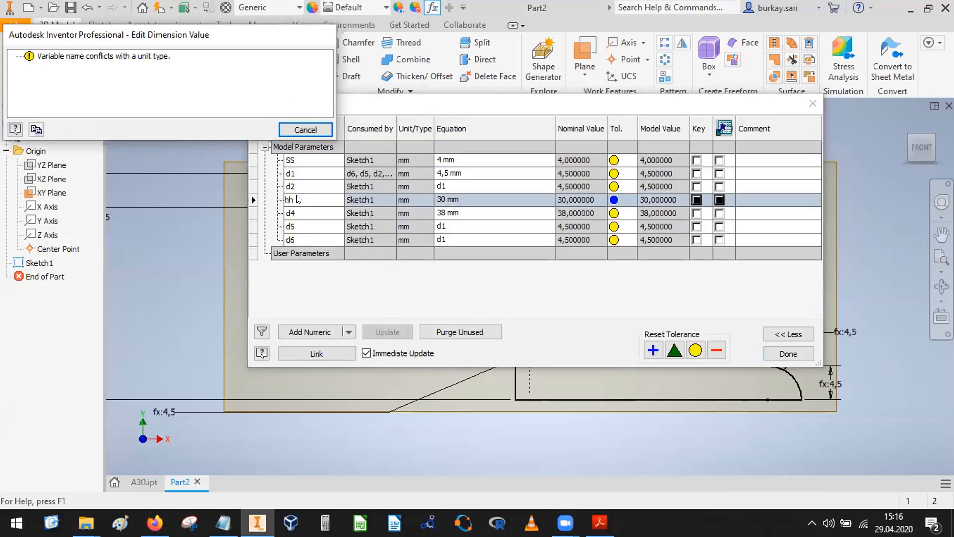
{"action": "left_click", "coordinate": [305, 129]}
Rename the 30 mm profile height model parameter d3 as H1
{"action": "double_click", "coordinate": [297, 200]}
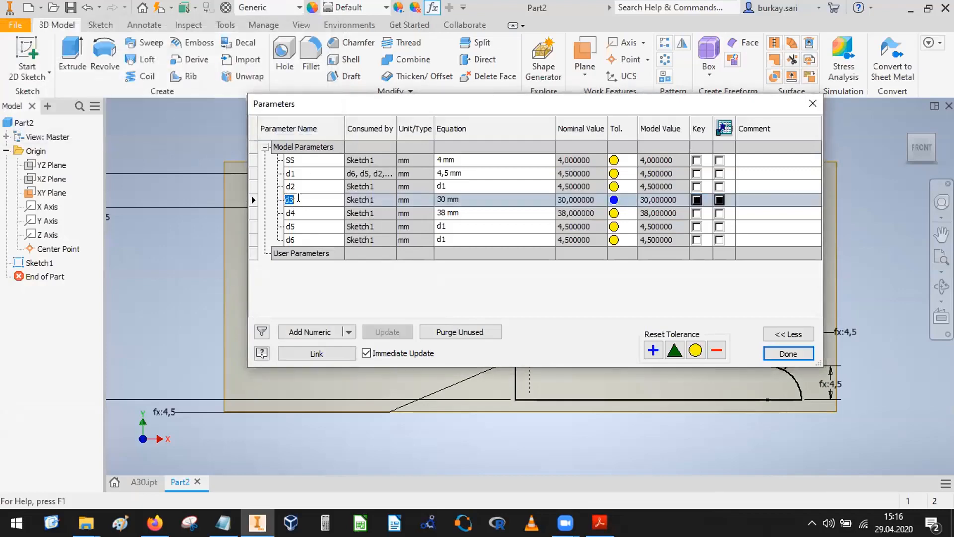
{"action": "type", "text": "H1"}
{"action": "key", "text": "Return"}
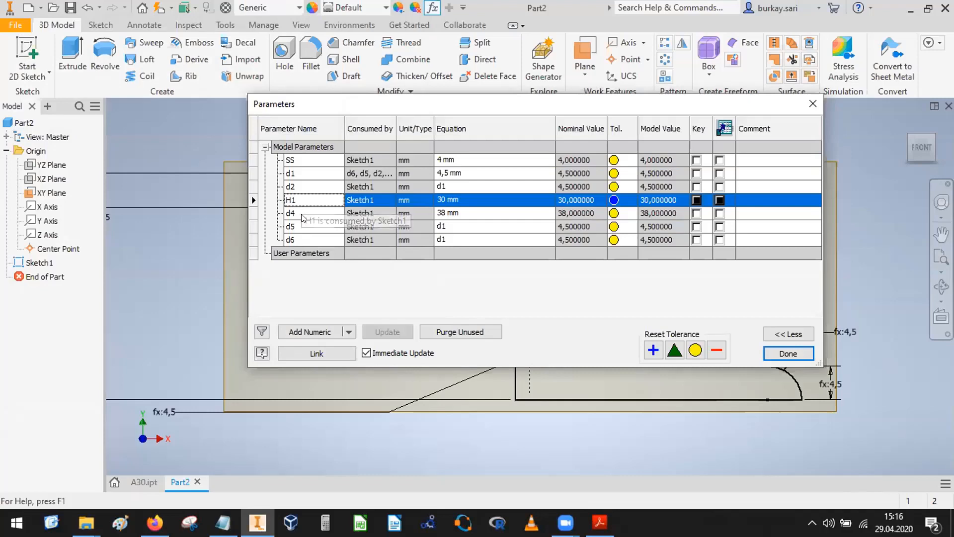